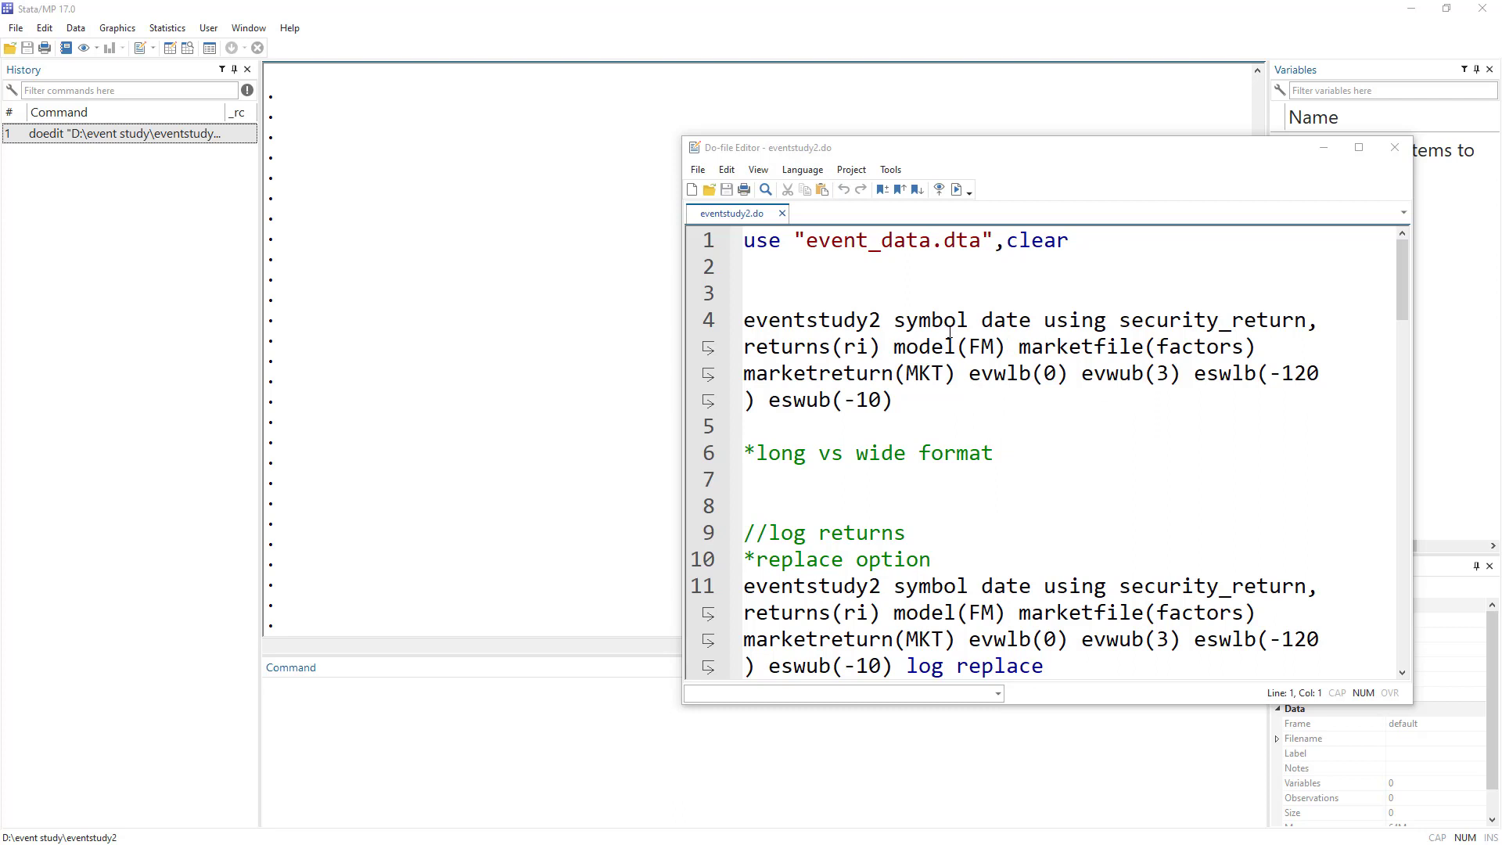
# Minimize the do-file editor and Stata, and look over the security_return, factors and event_data files in the eventstudy2 folder in File Explorer
pyautogui.moveTo(825, 266); pyautogui.dragTo(770, 296)
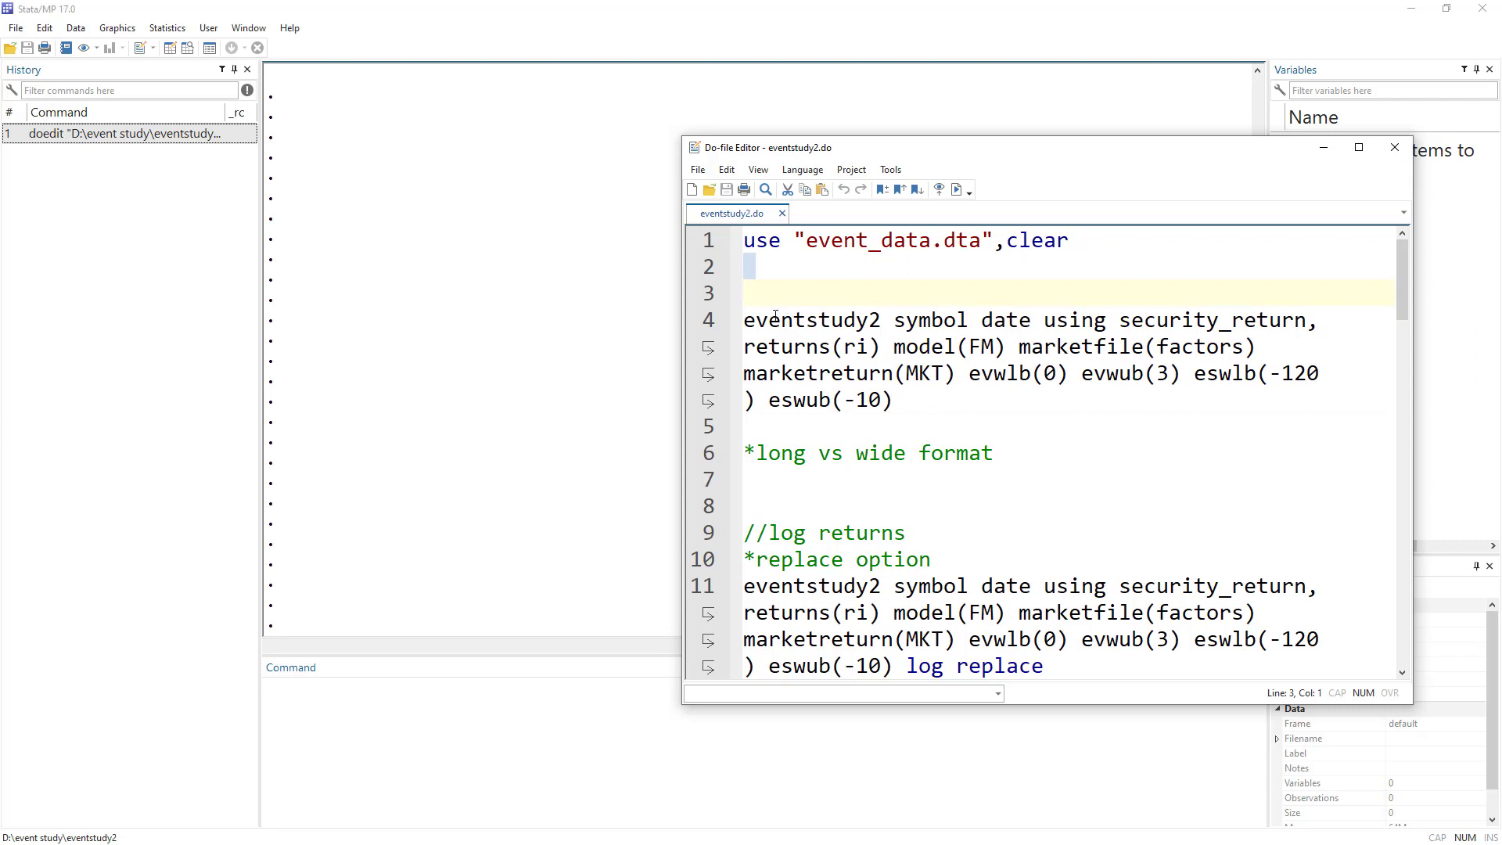
pyautogui.click(779, 272)
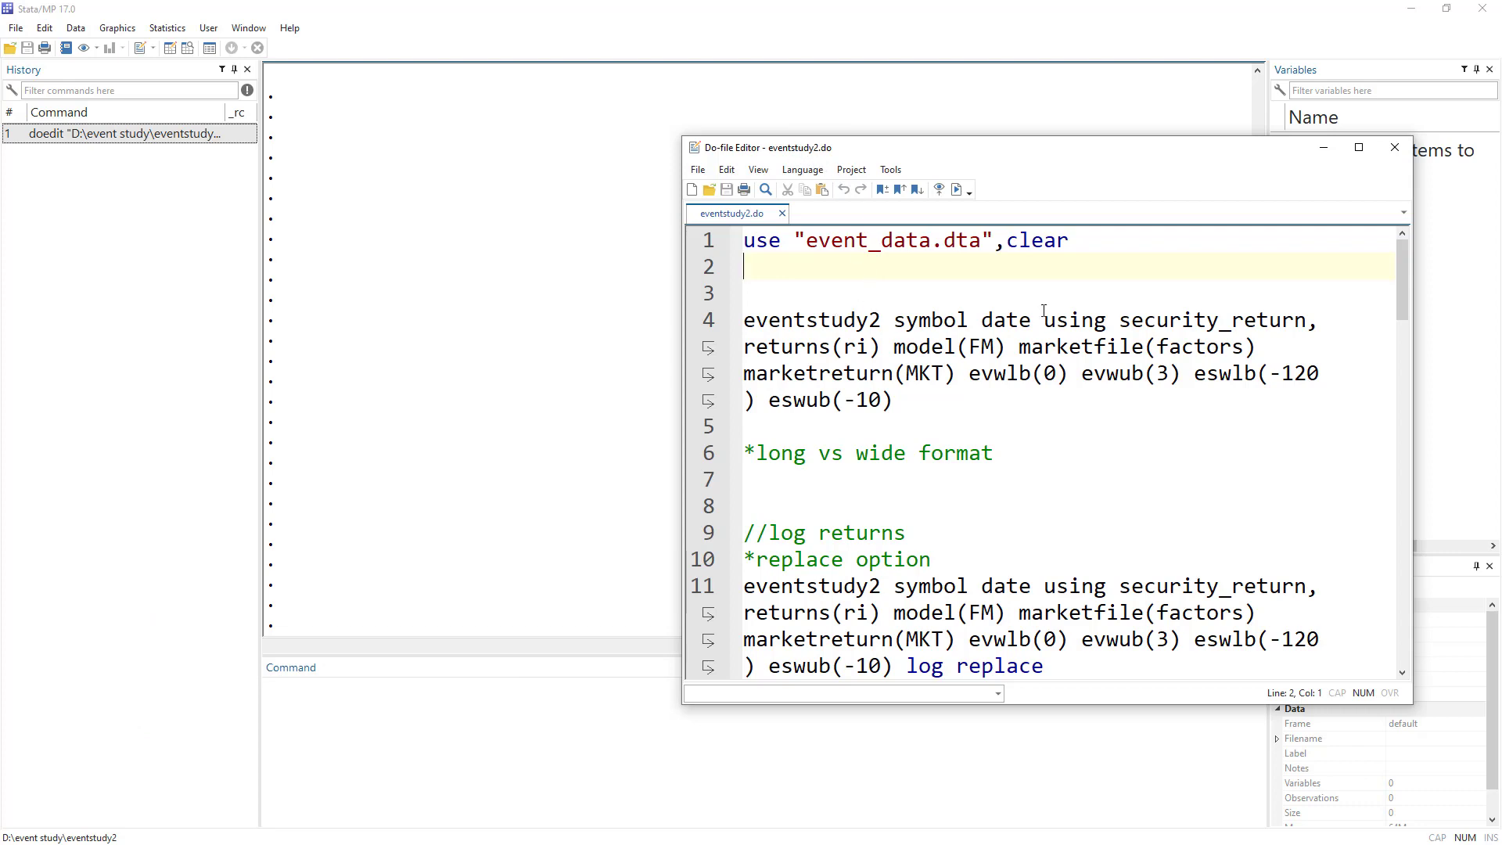
pyautogui.click(1323, 148)
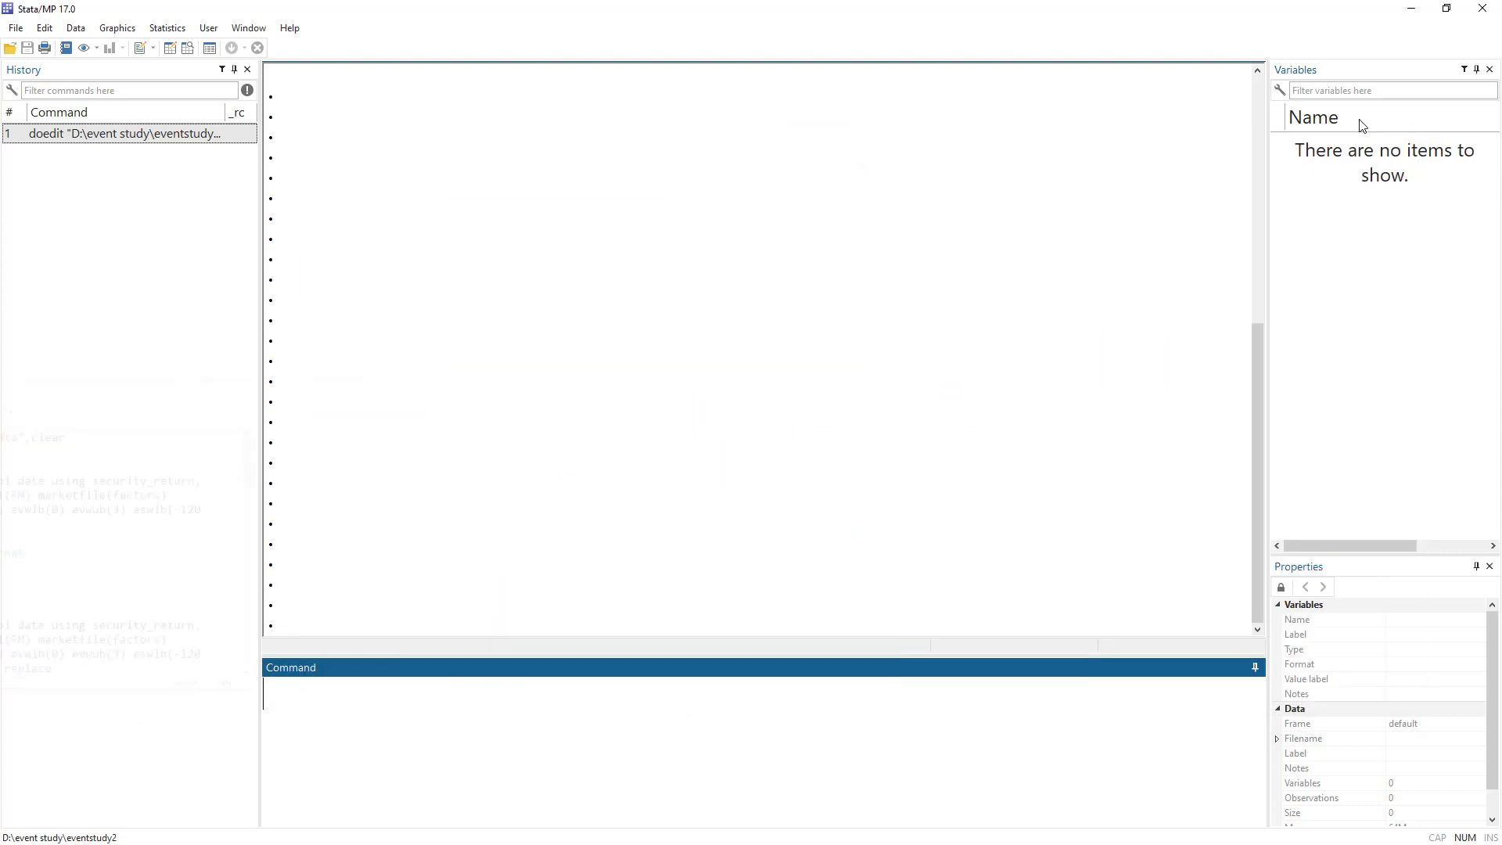
pyautogui.click(1413, 9)
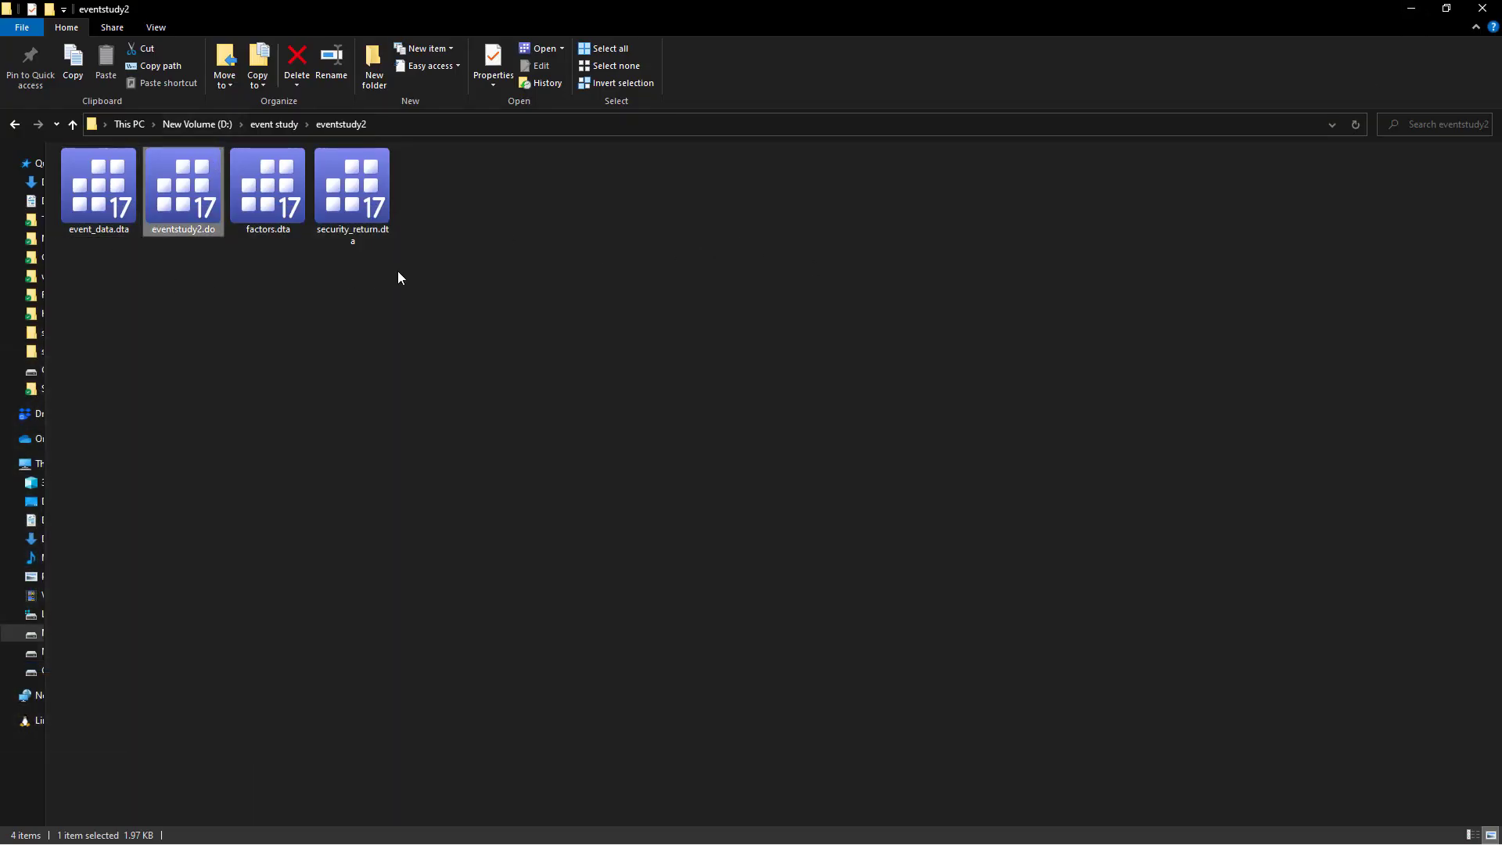
pyautogui.moveTo(400, 279); pyautogui.dragTo(119, 212)
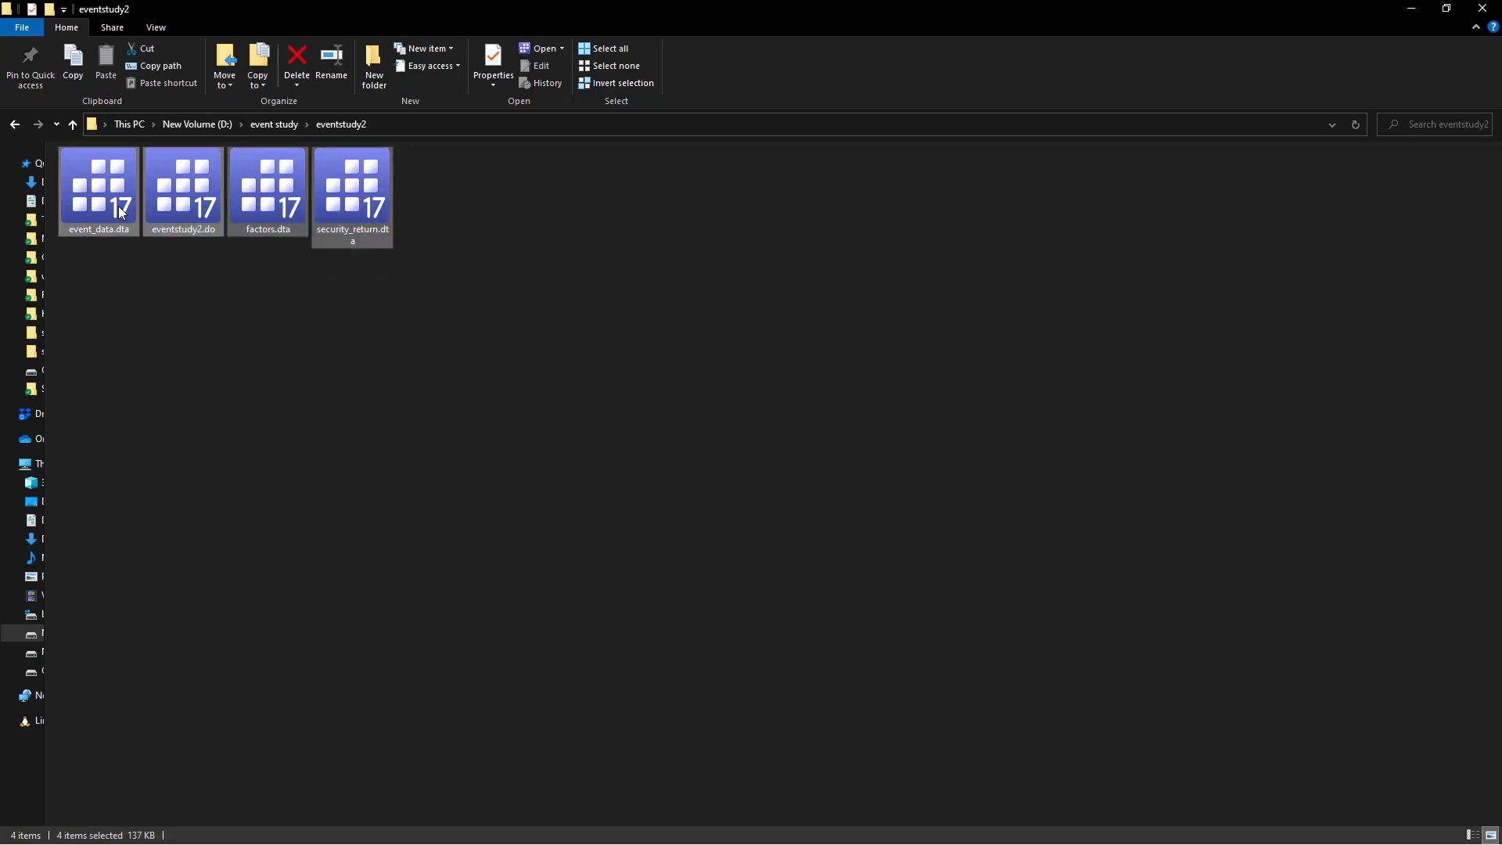
pyautogui.click(177, 310)
pyautogui.click(362, 210)
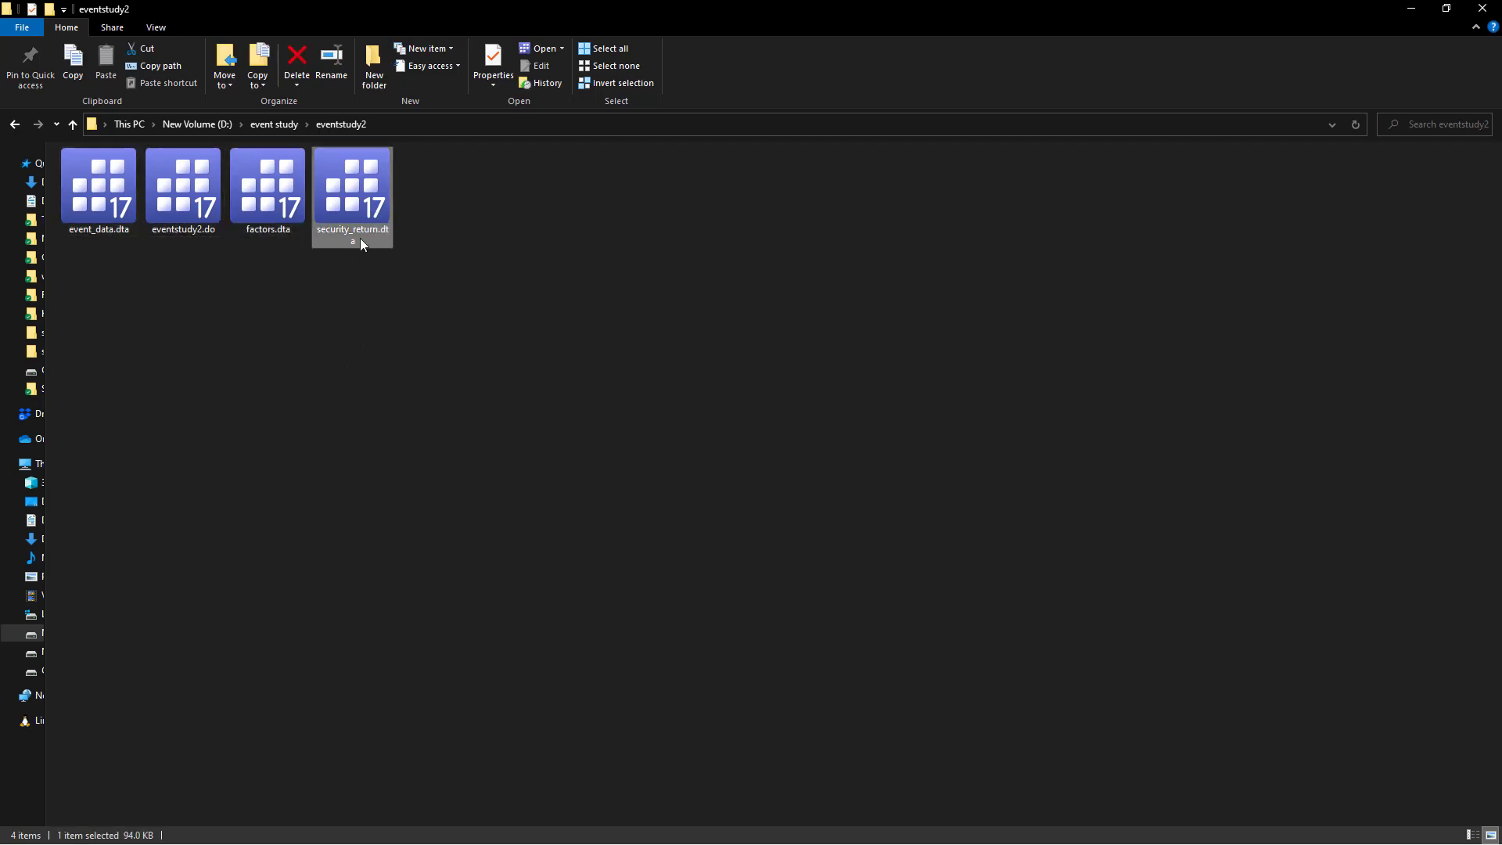
pyautogui.click(292, 182)
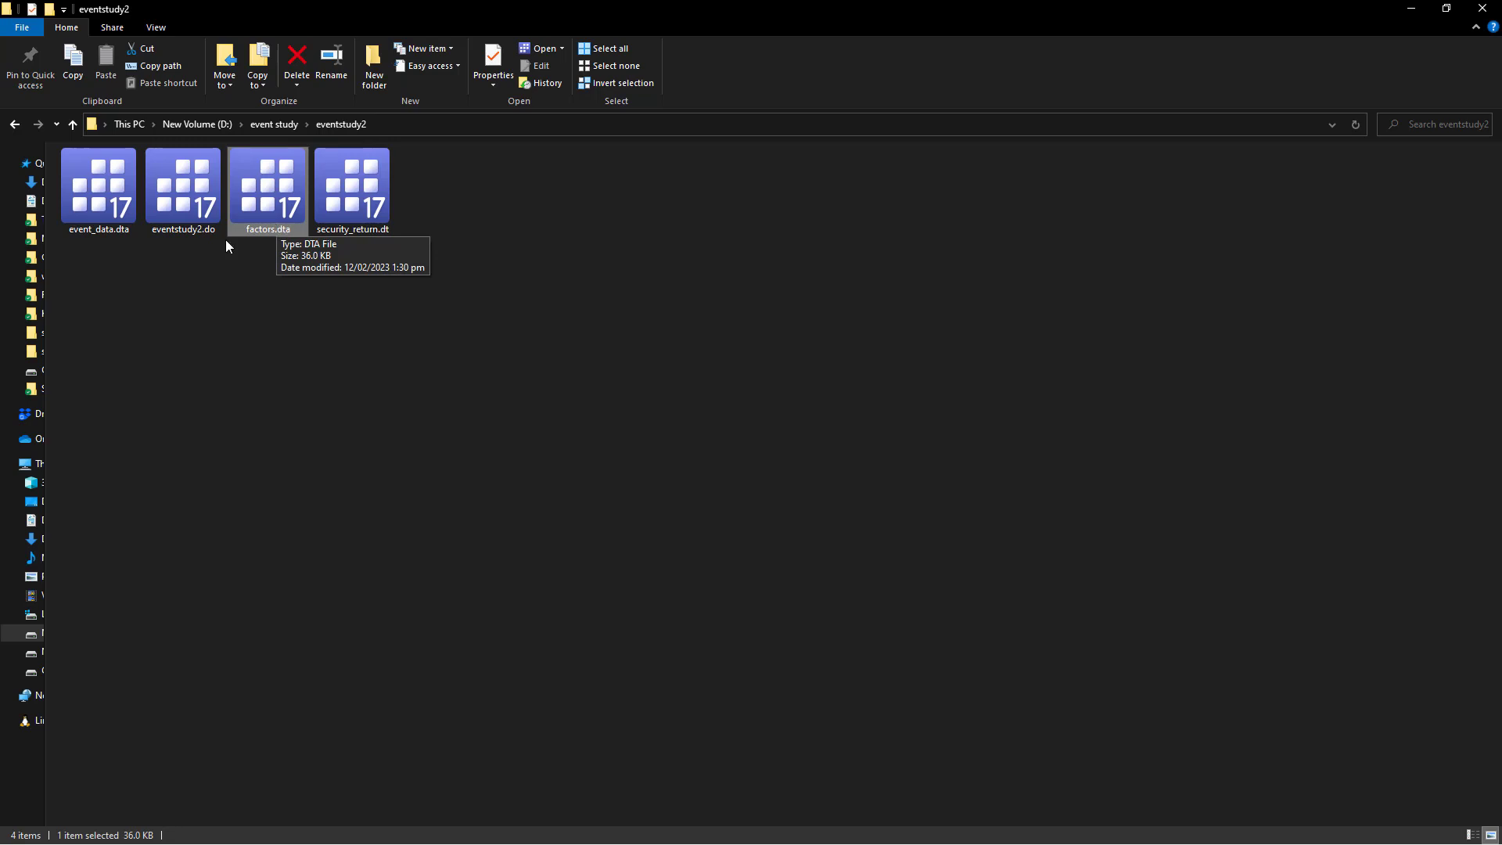
pyautogui.click(104, 211)
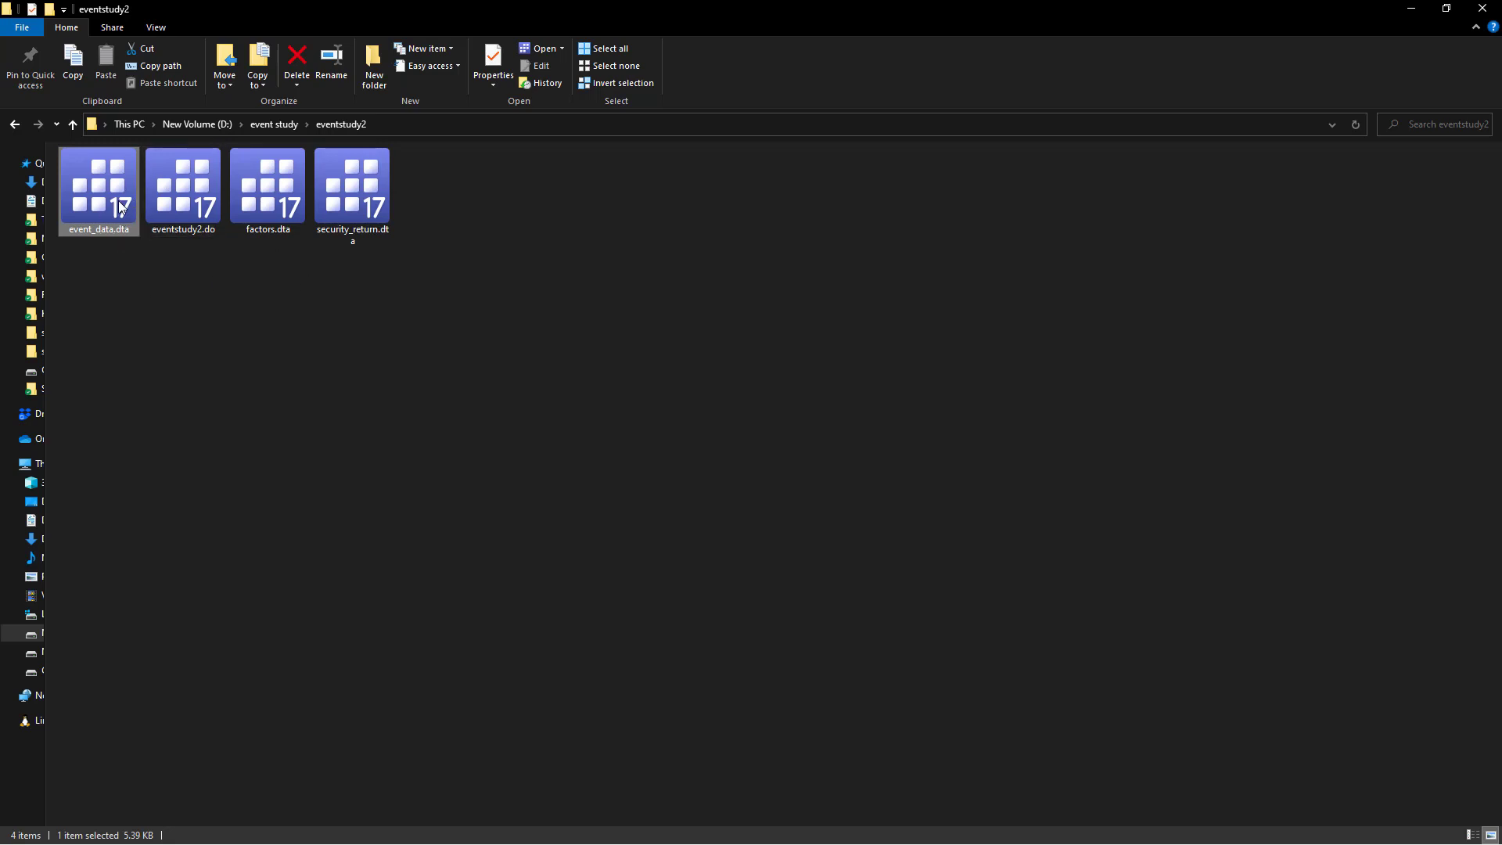
# Open security_return.dta, examine the layout of its date, symbol and ri columns, and close it
pyautogui.click(359, 205)
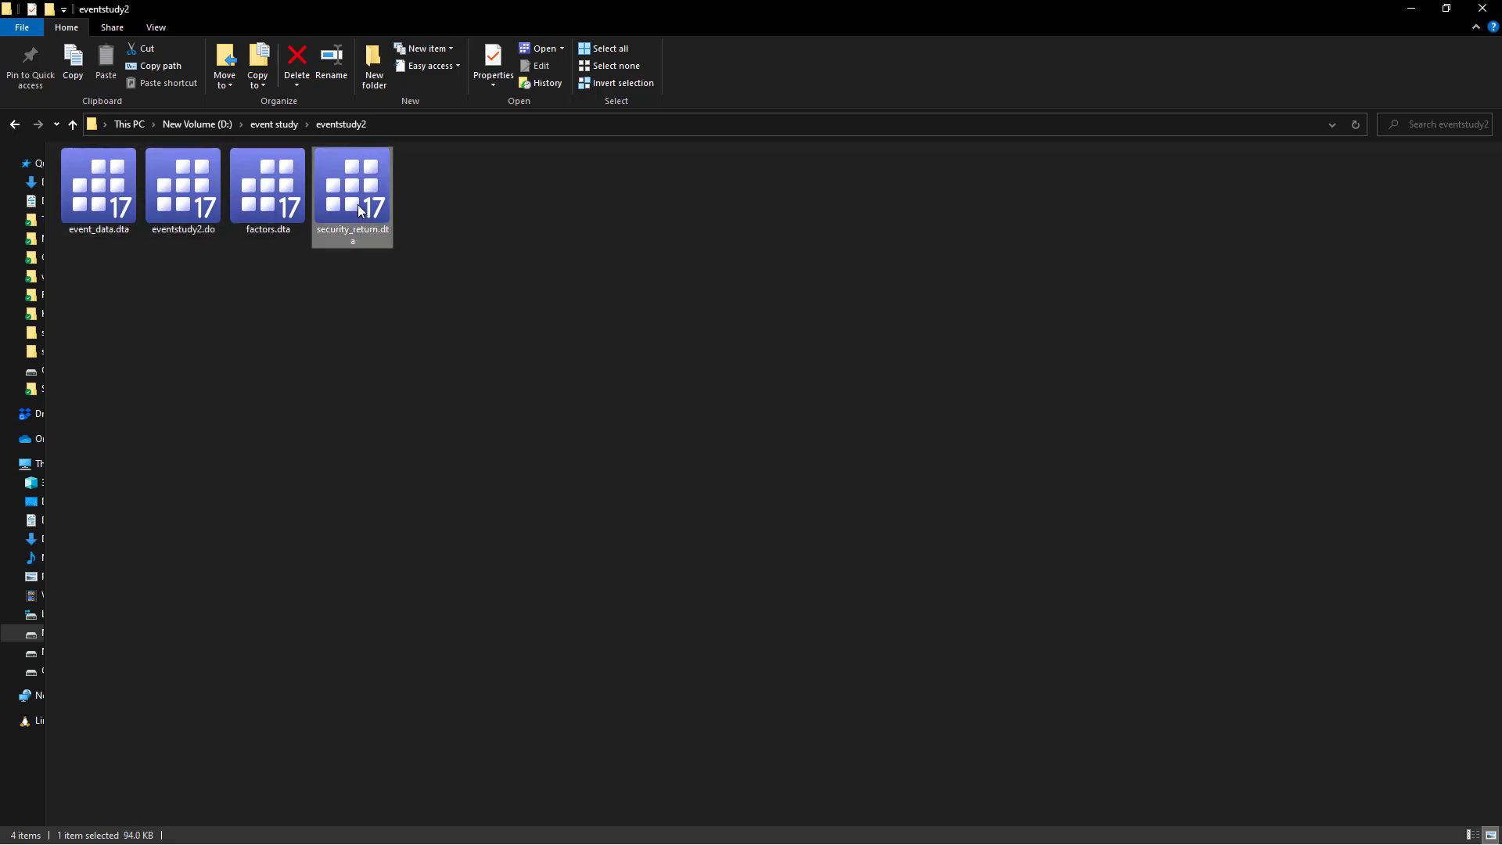
pyautogui.doubleClick(358, 205)
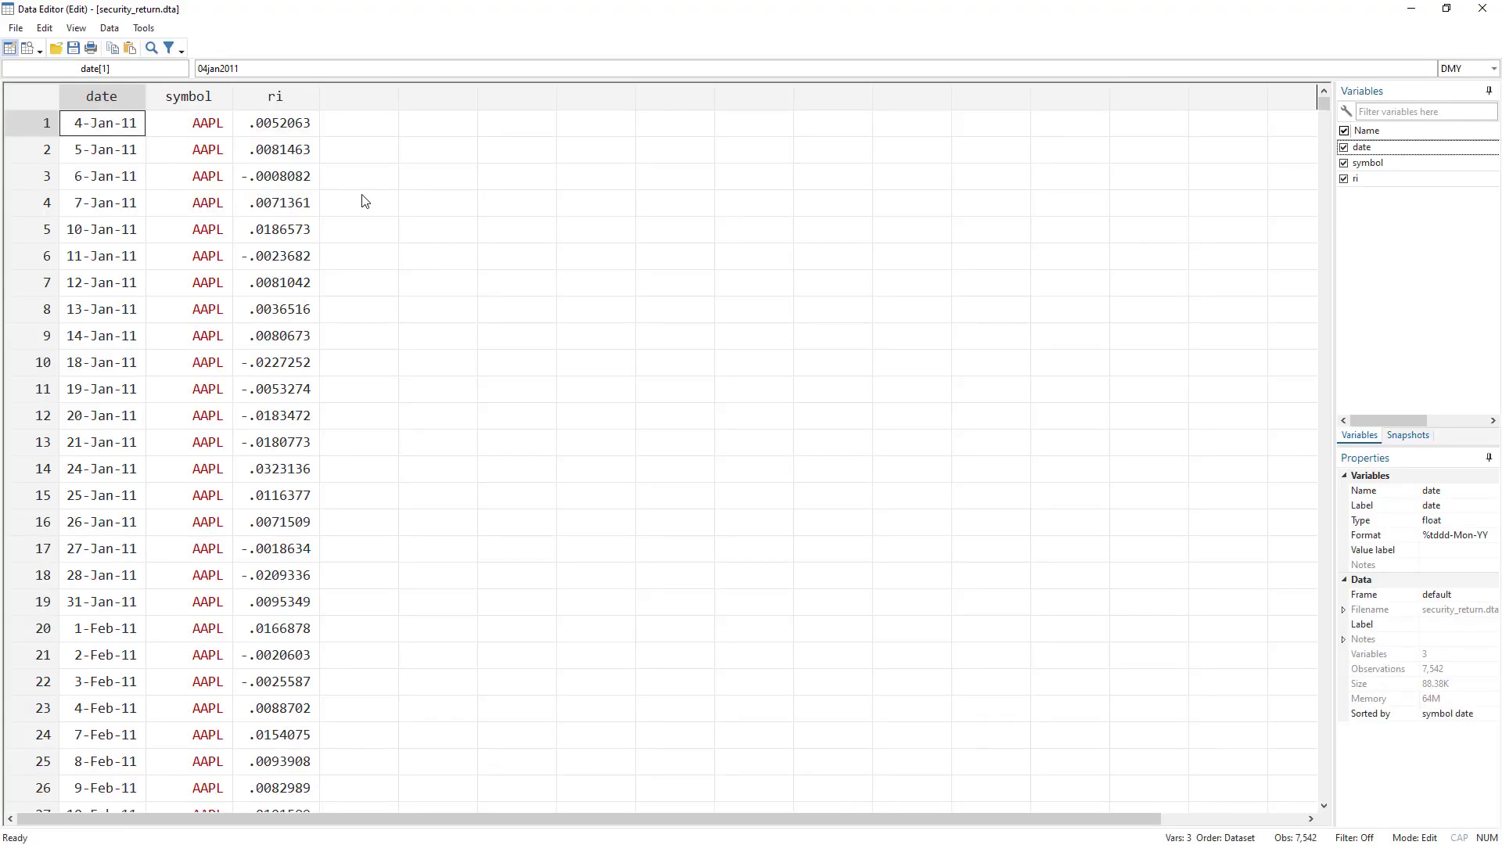
pyautogui.moveTo(361, 96); pyautogui.dragTo(771, 99)
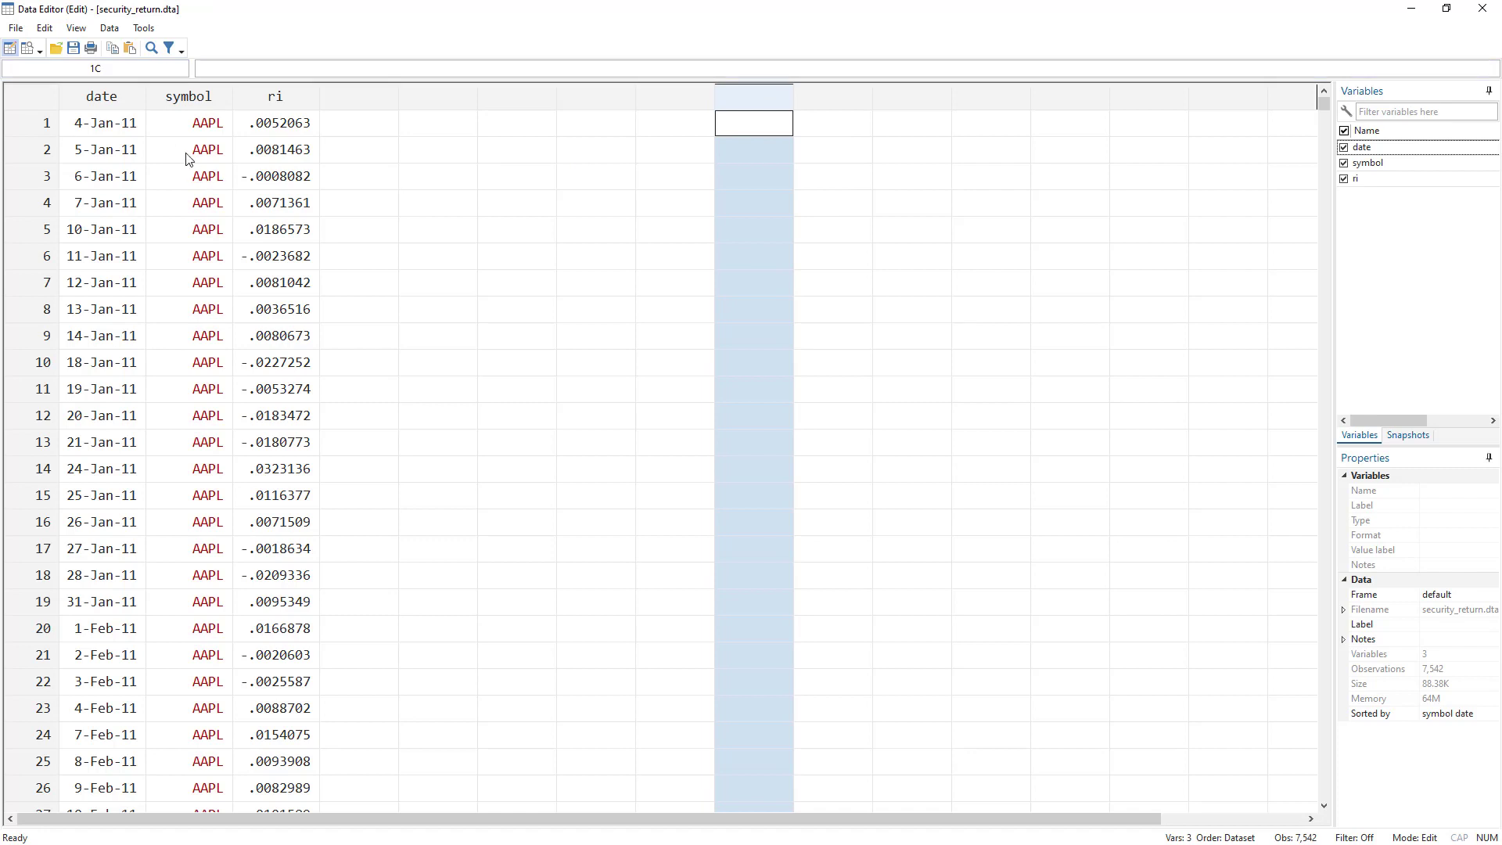
pyautogui.click(109, 156)
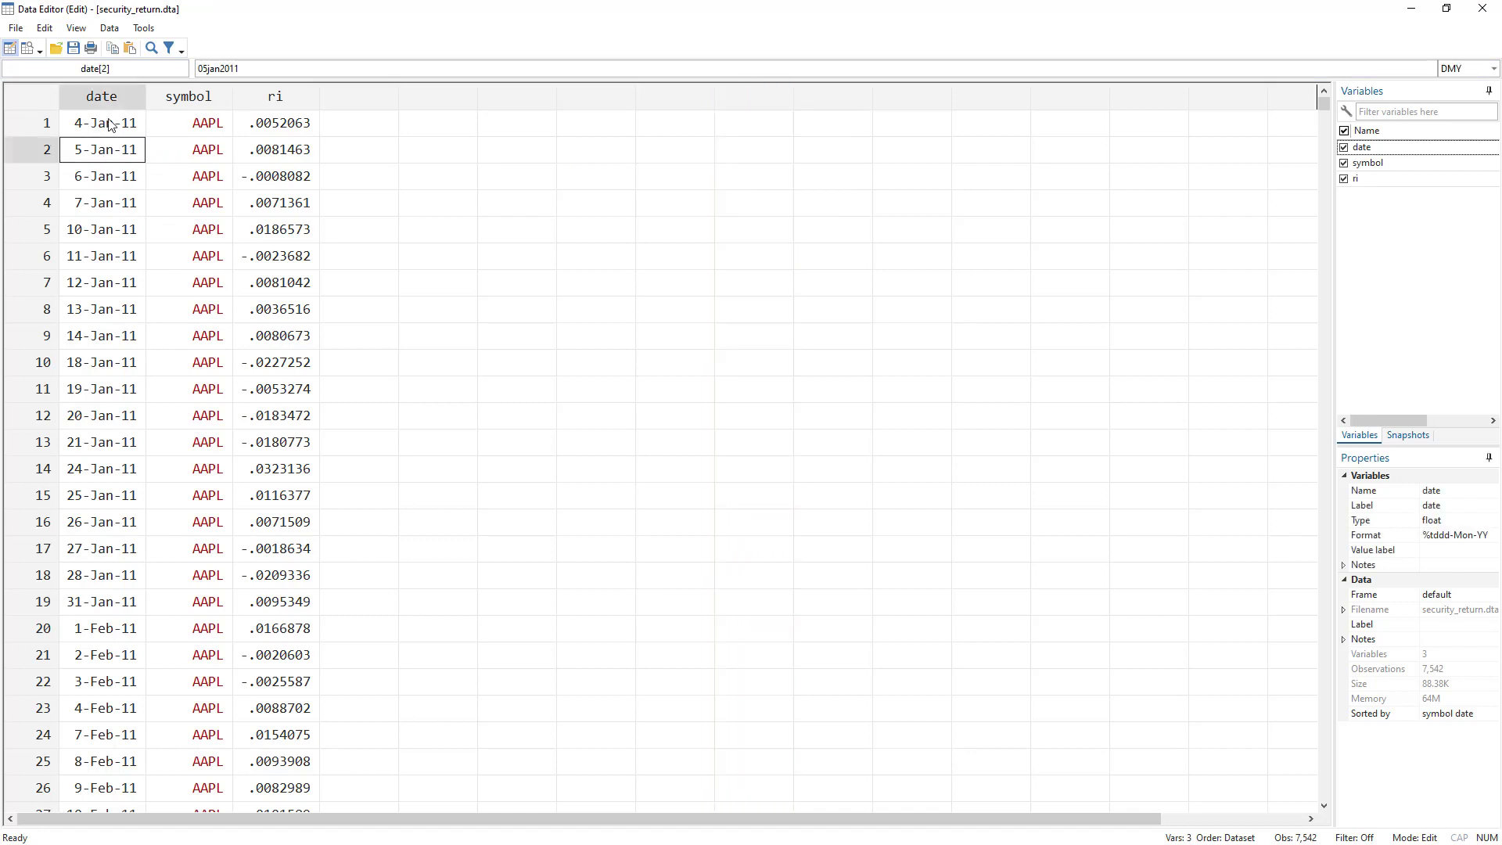
pyautogui.moveTo(124, 101); pyautogui.dragTo(276, 97)
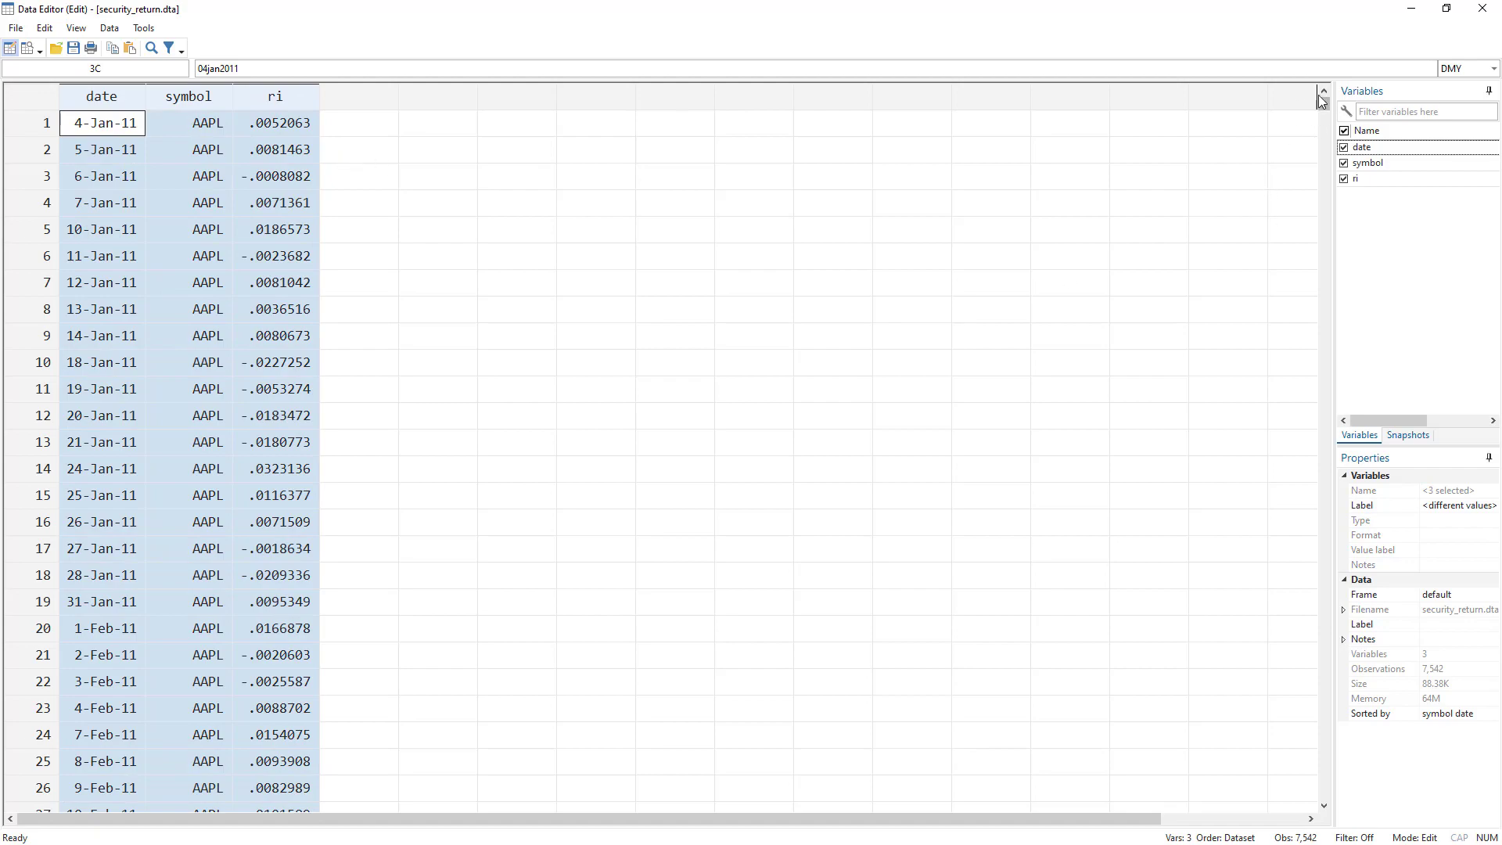
pyautogui.moveTo(207, 131); pyautogui.dragTo(305, 256)
pyautogui.moveTo(1324, 104); pyautogui.dragTo(1271, 94)
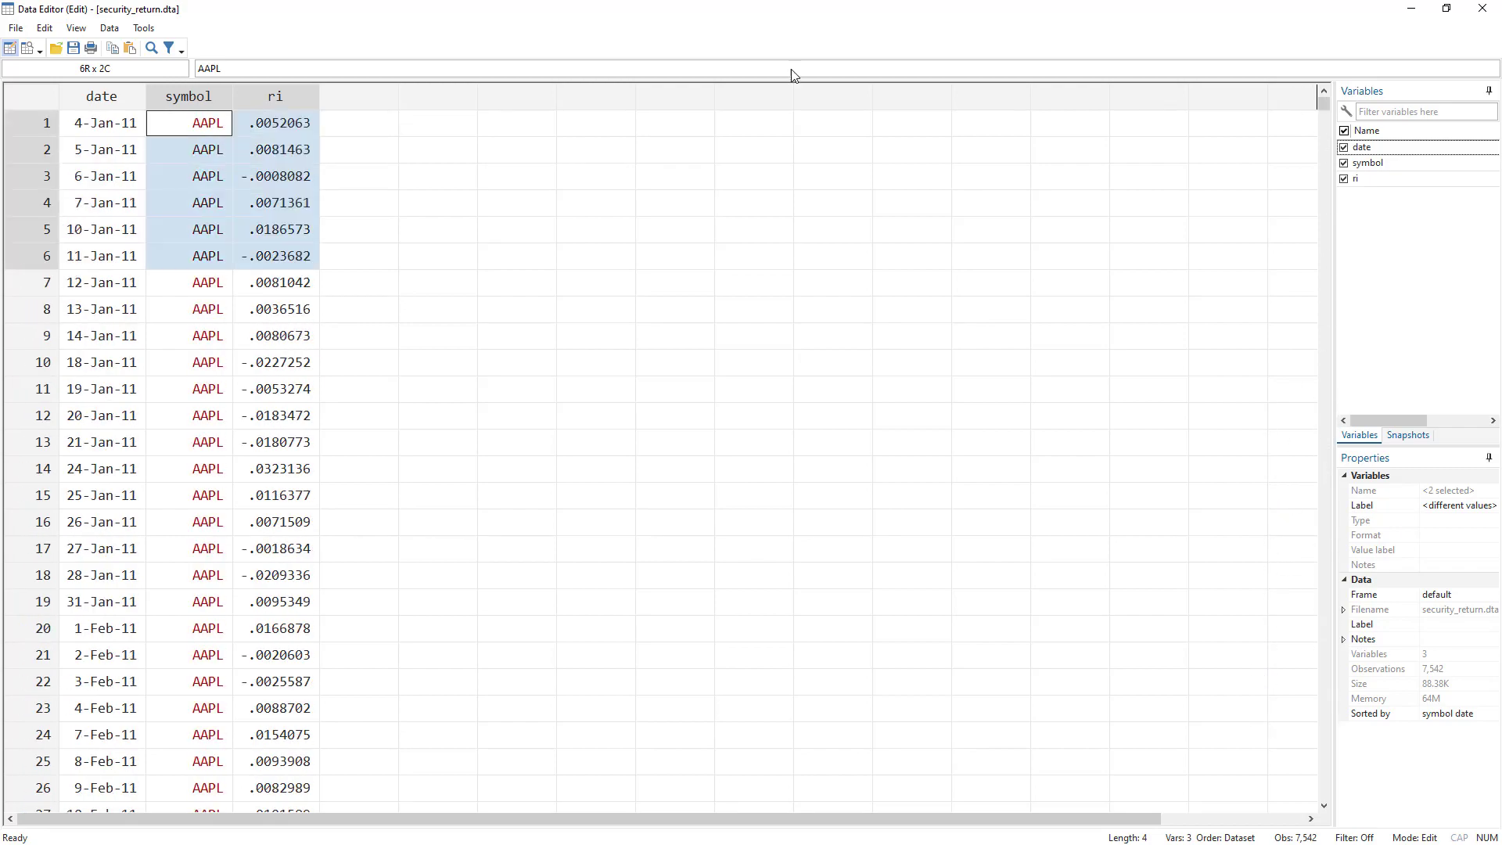
pyautogui.click(253, 183)
pyautogui.click(267, 96)
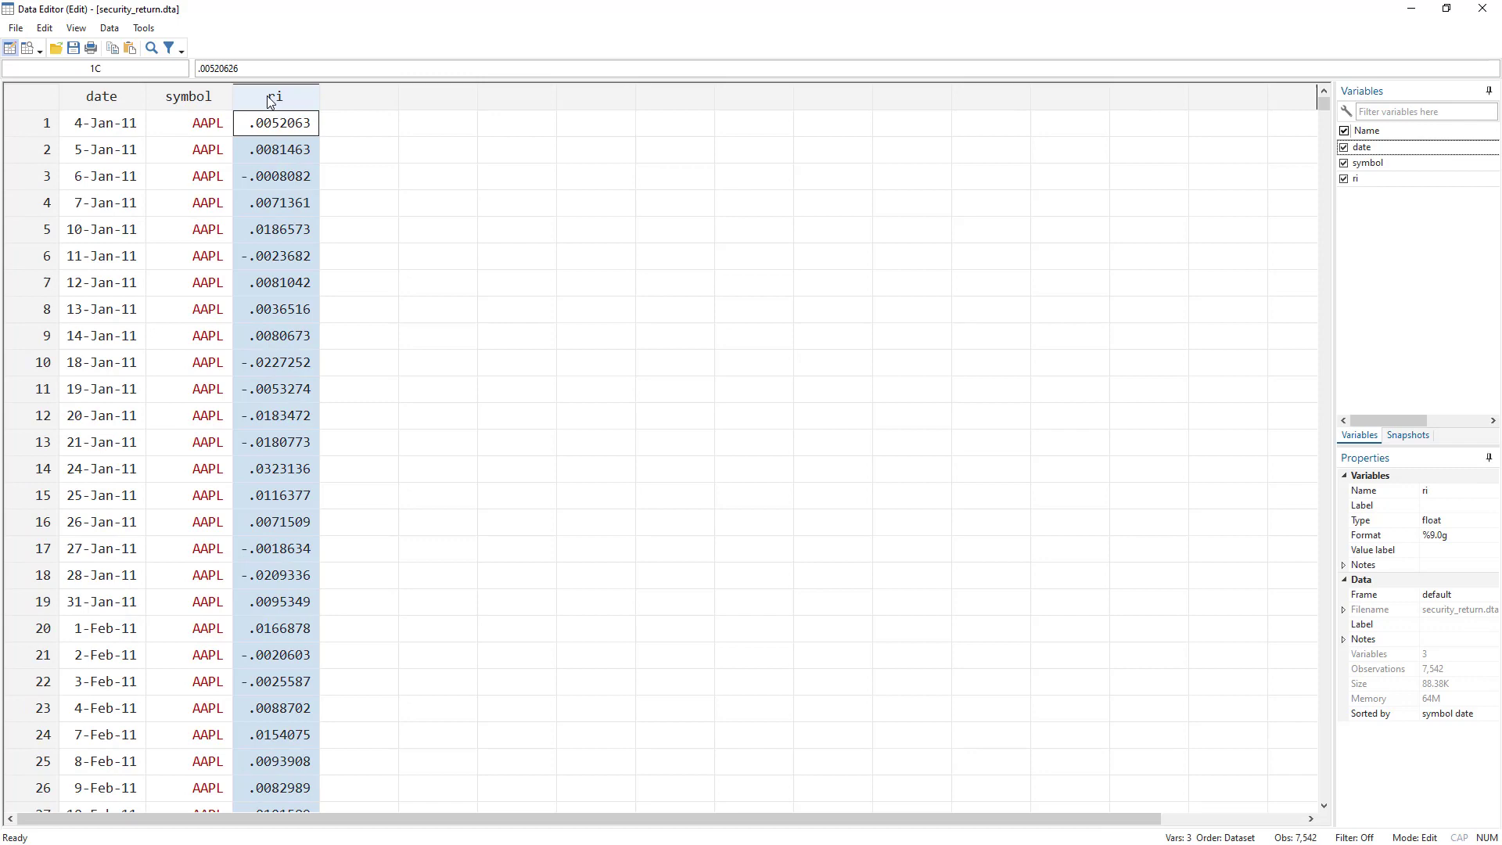
pyautogui.click(205, 99)
pyautogui.click(125, 99)
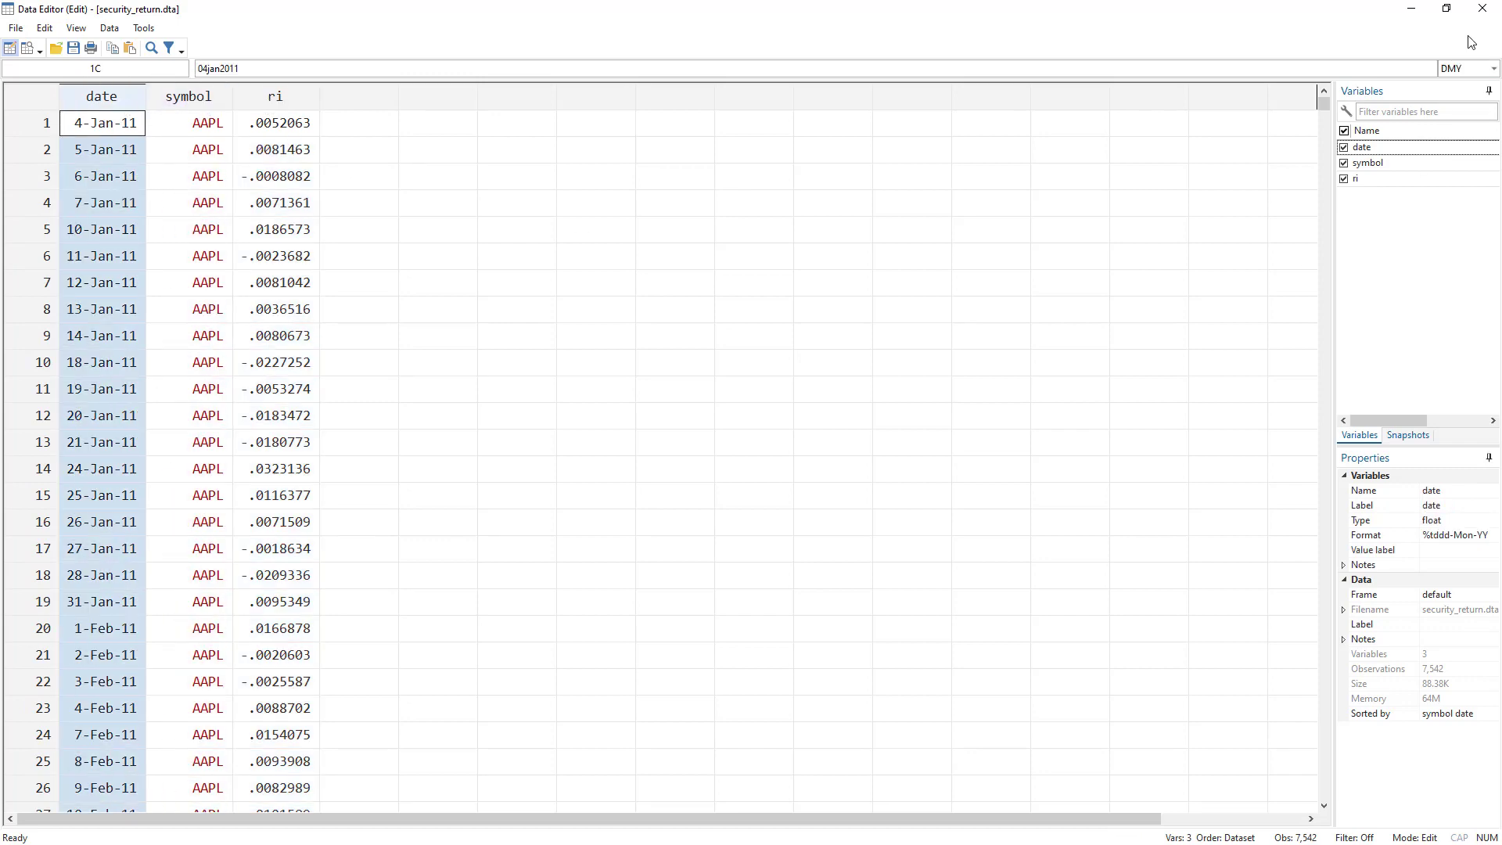
pyautogui.click(1482, 8)
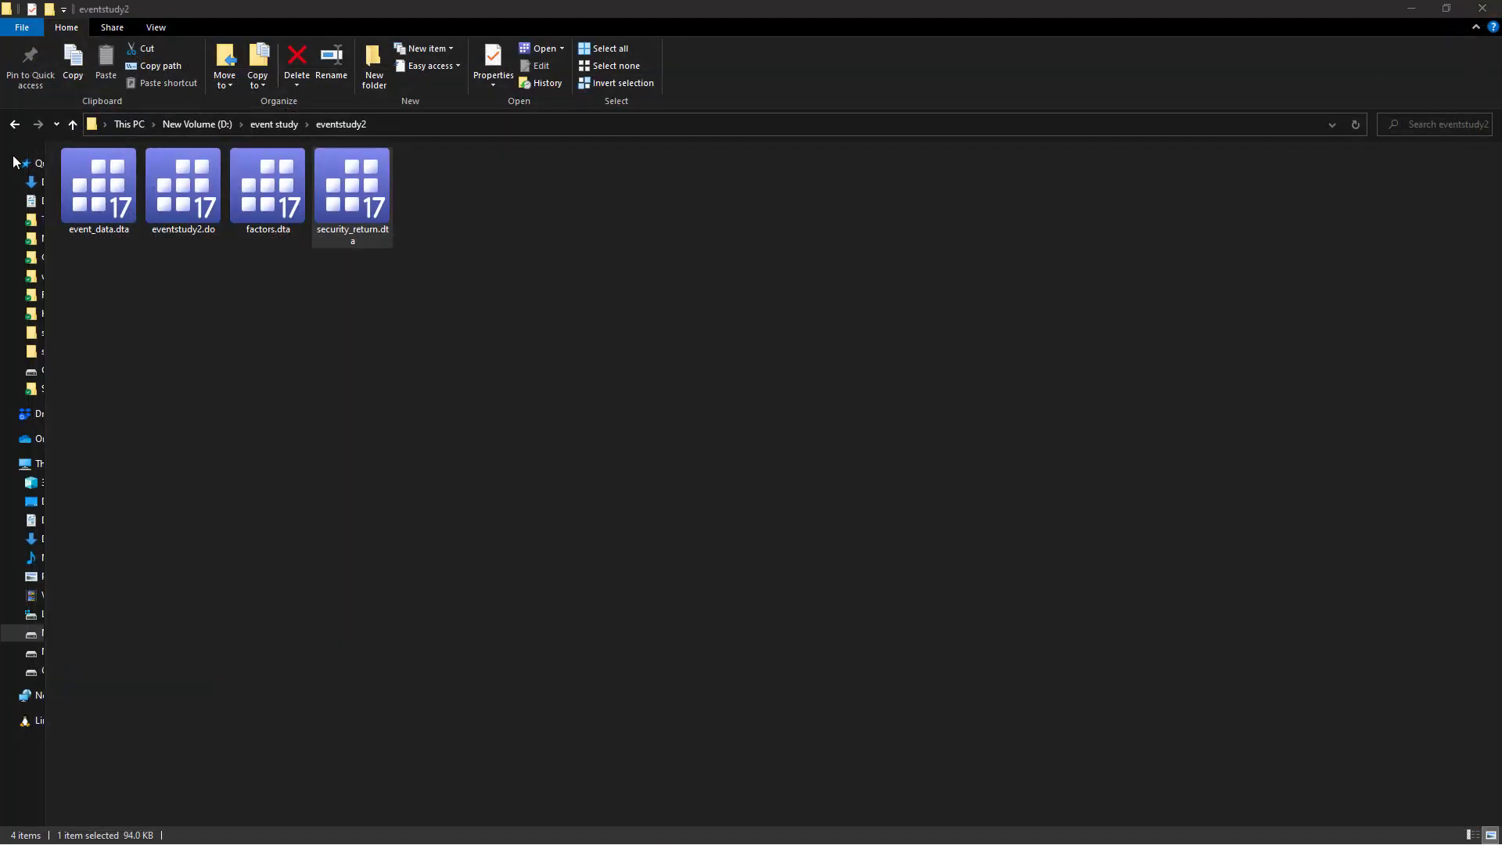
# Open factors.dta, examine its date, MKT, SMB and HML columns, and close it
pyautogui.click(291, 189)
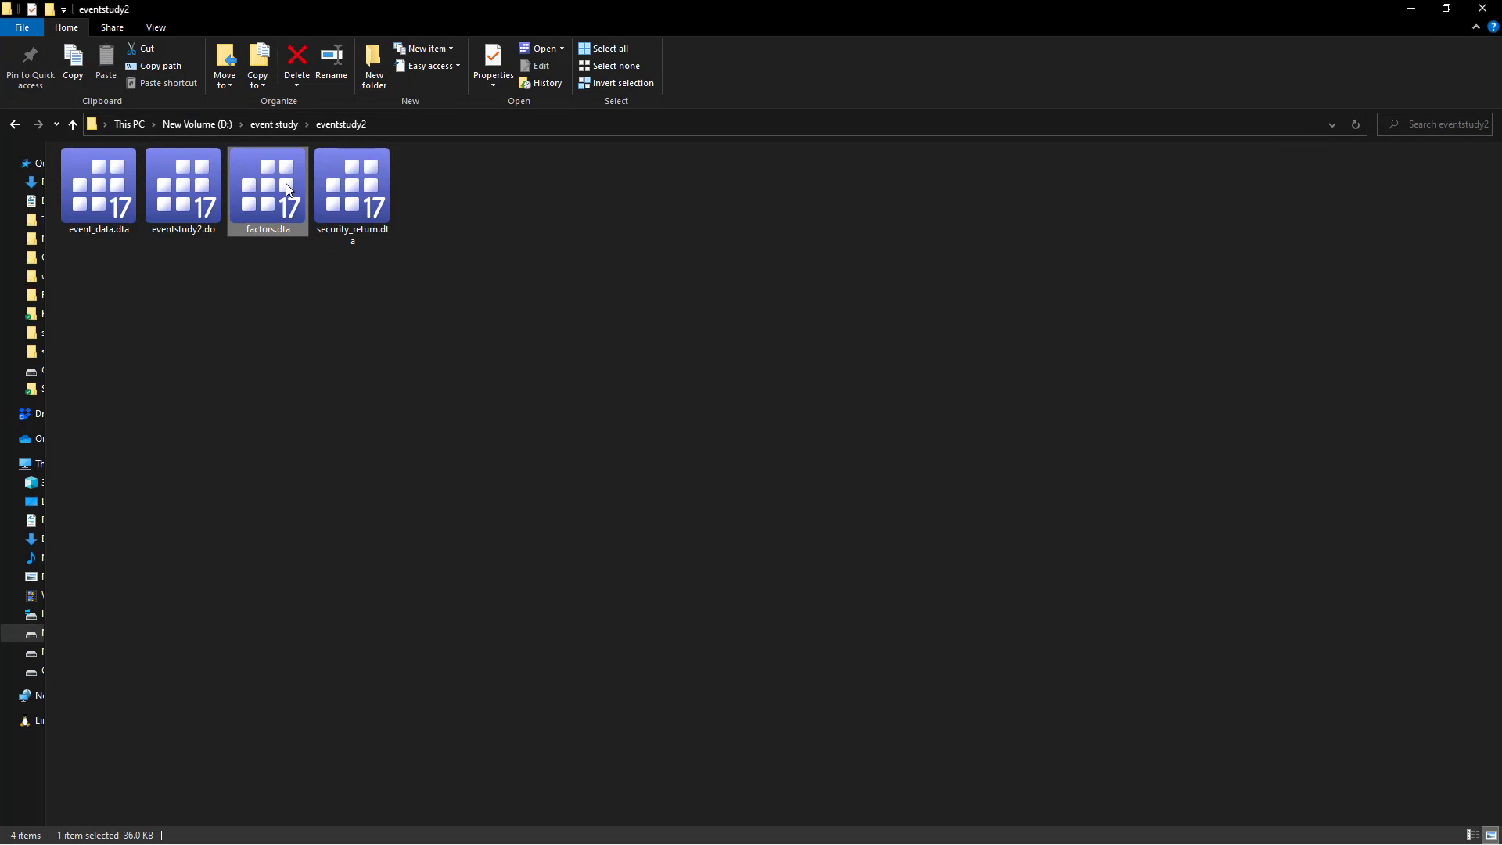
pyautogui.doubleClick(286, 187)
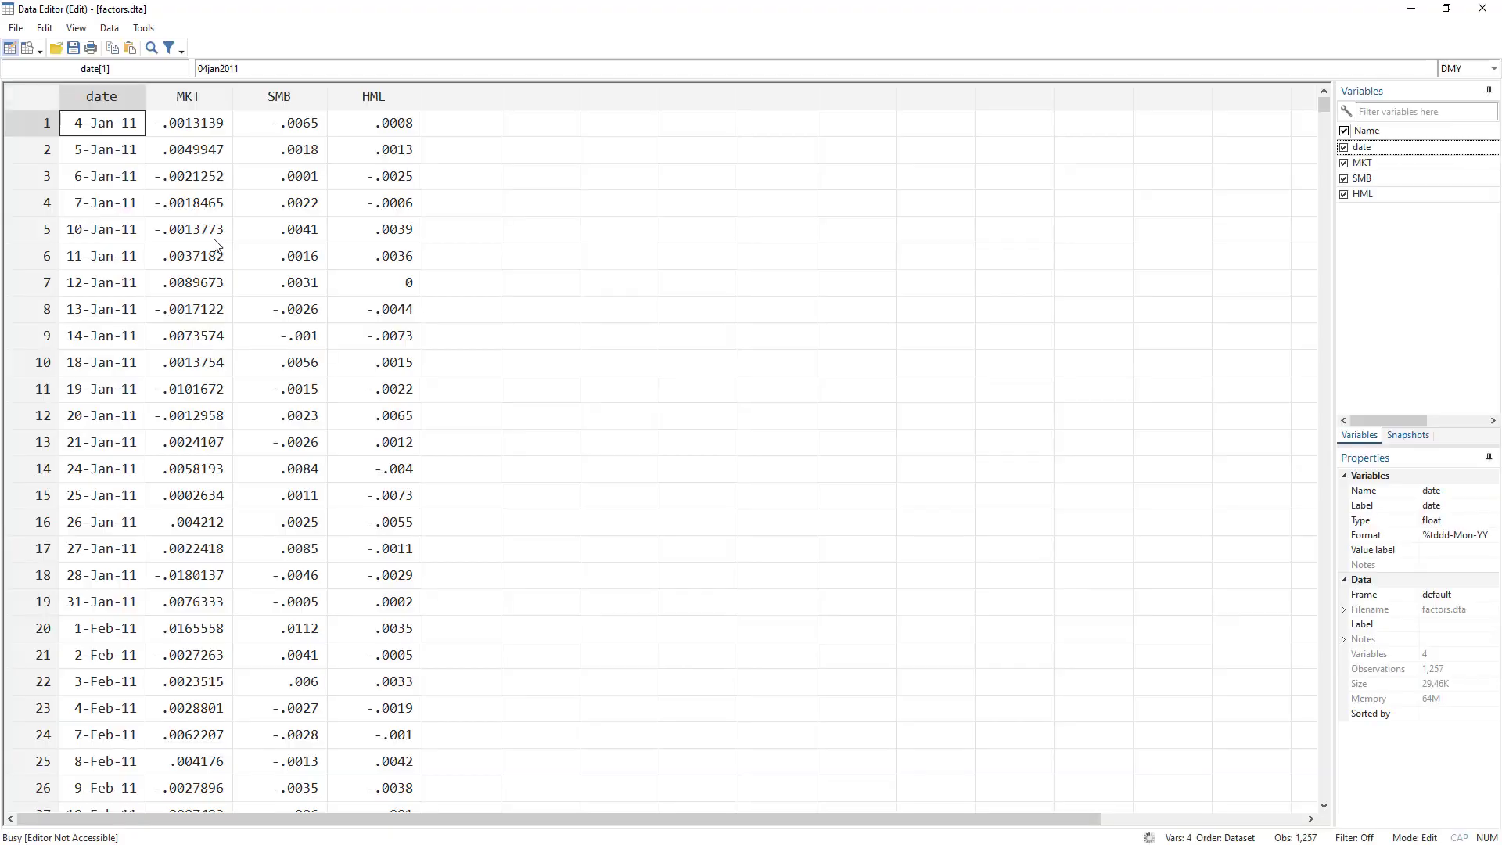
pyautogui.click(99, 90)
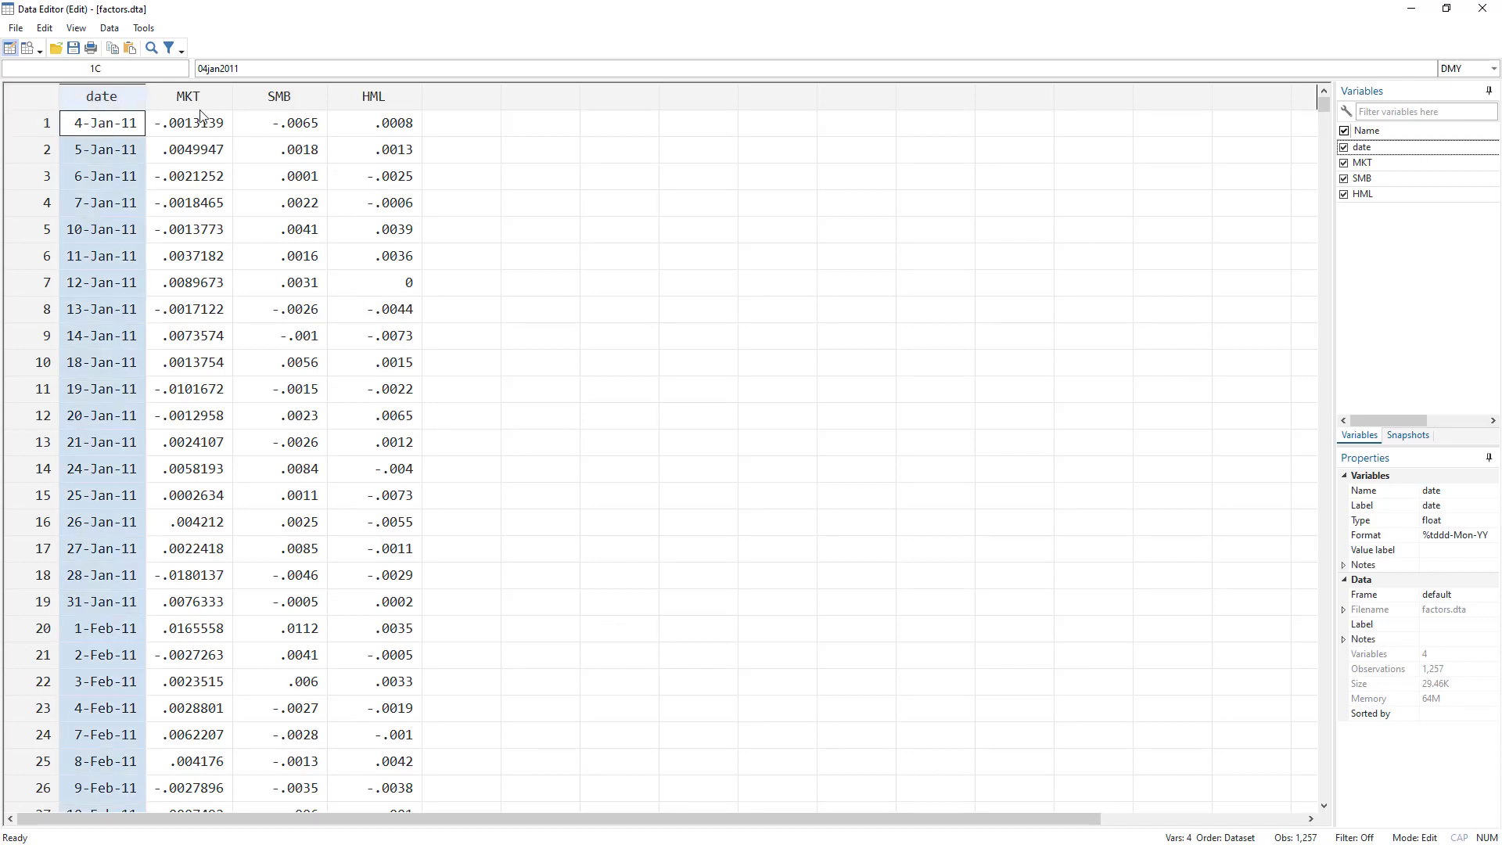
pyautogui.click(202, 109)
pyautogui.click(290, 108)
pyautogui.click(376, 110)
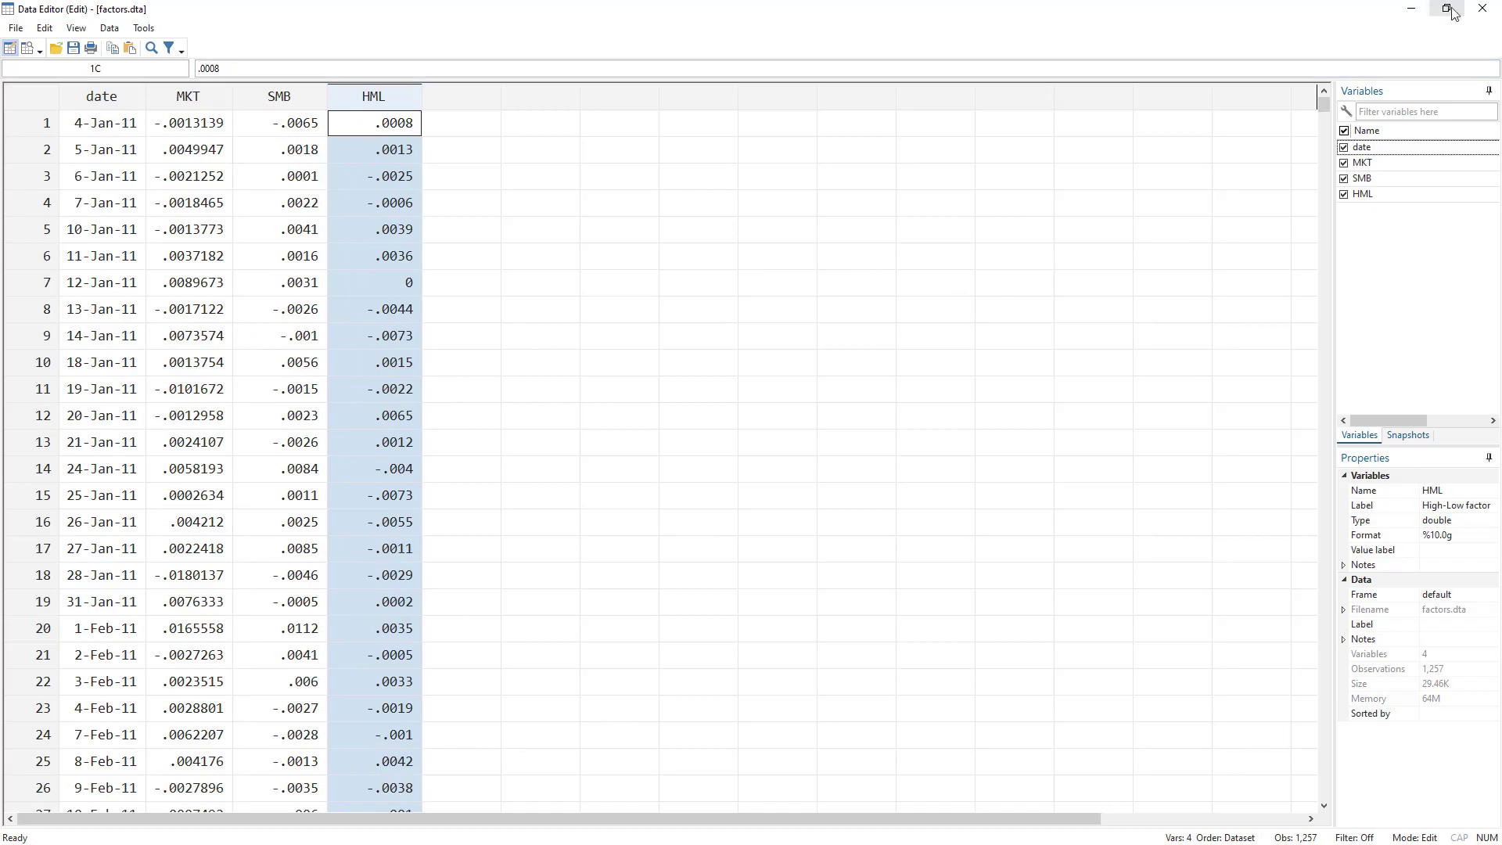
pyautogui.click(1481, 10)
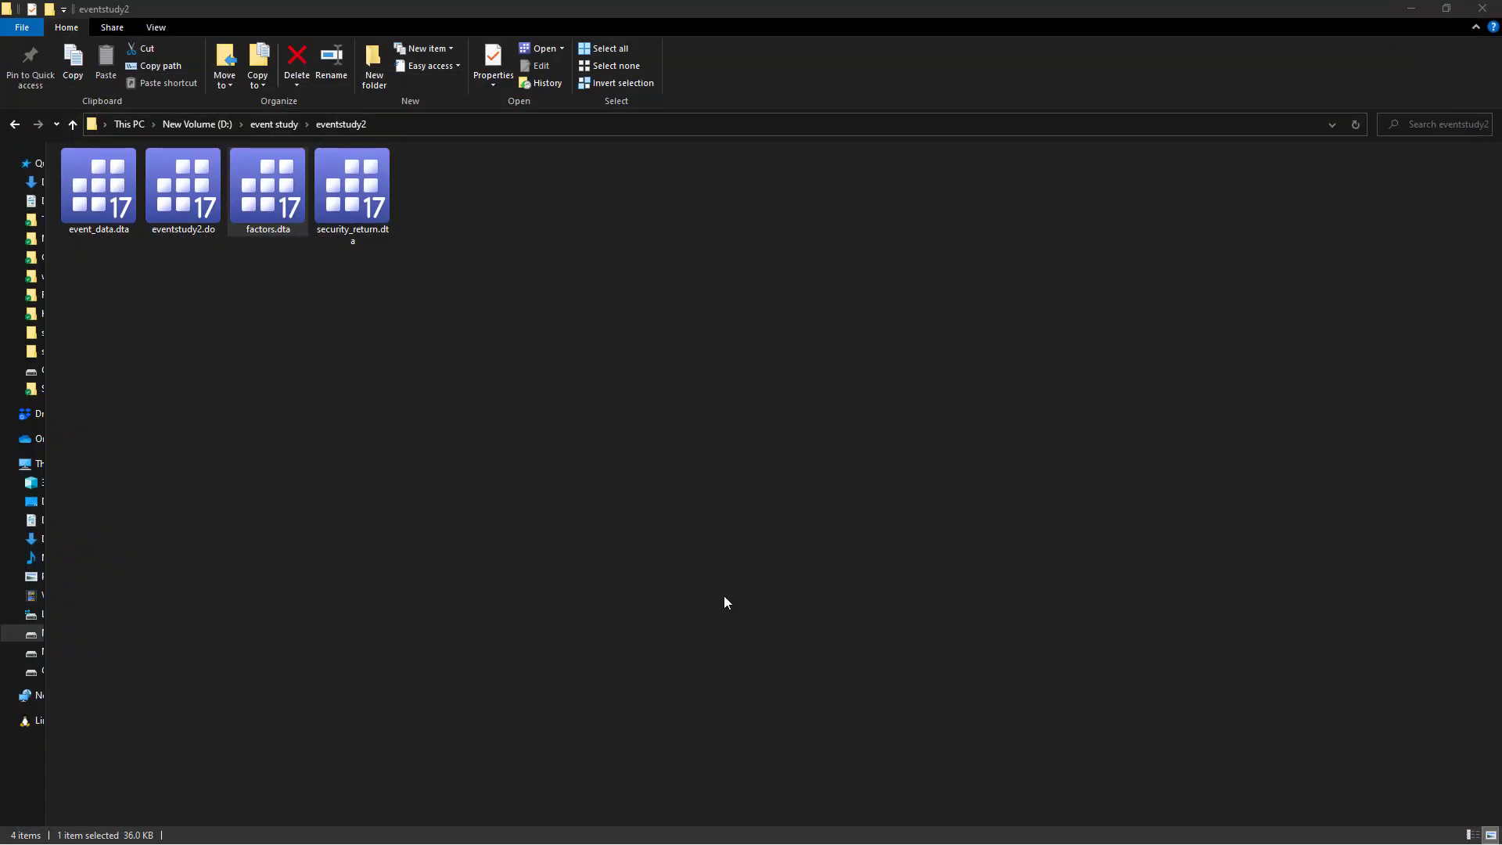
# Open event_data.dta, examine the event date listed for each company symbol, and close it
pyautogui.click(91, 210)
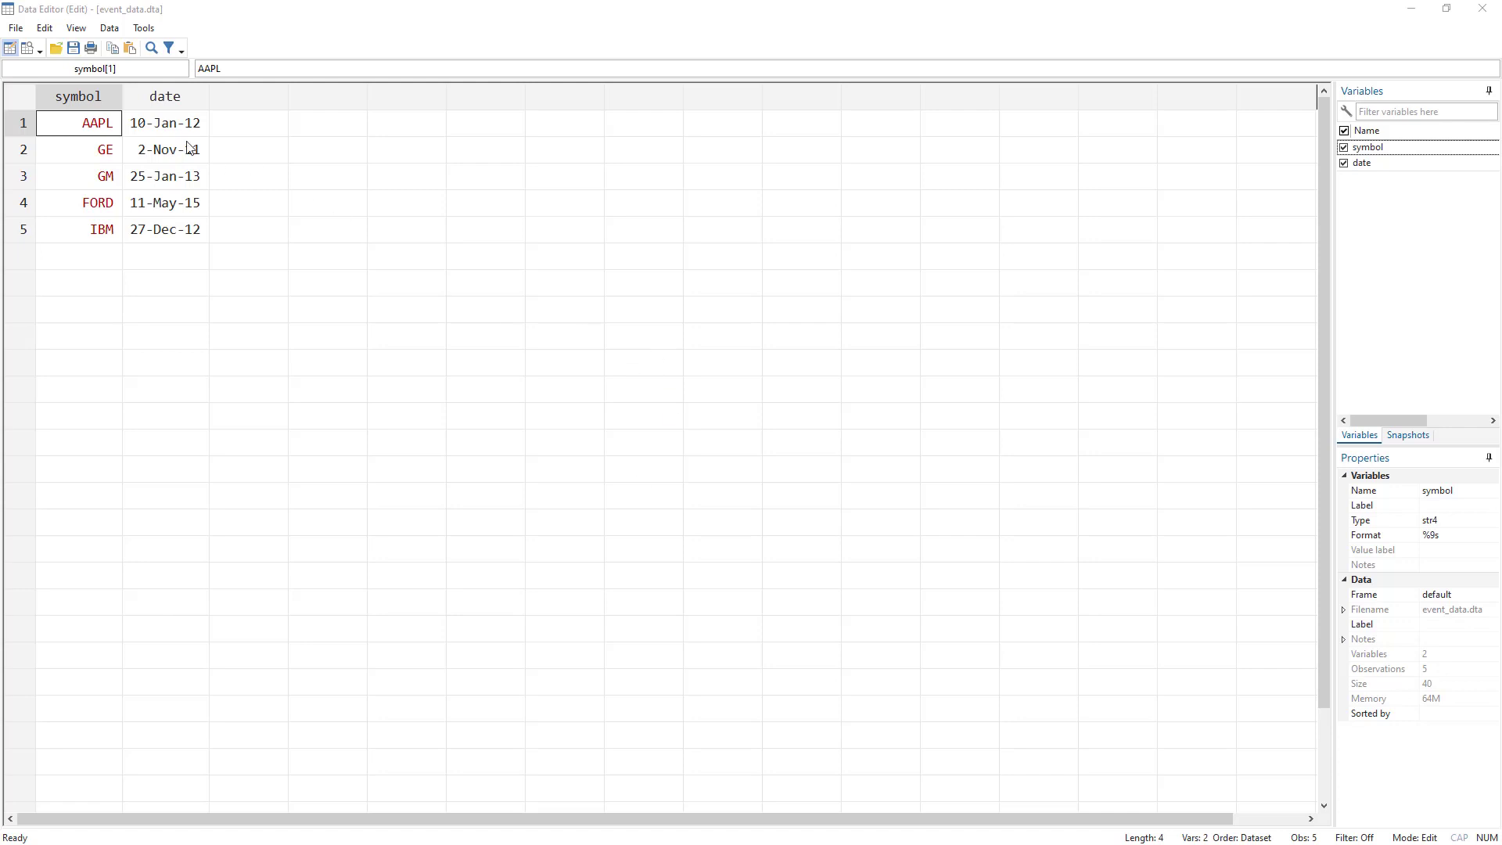
pyautogui.moveTo(106, 130); pyautogui.dragTo(173, 233)
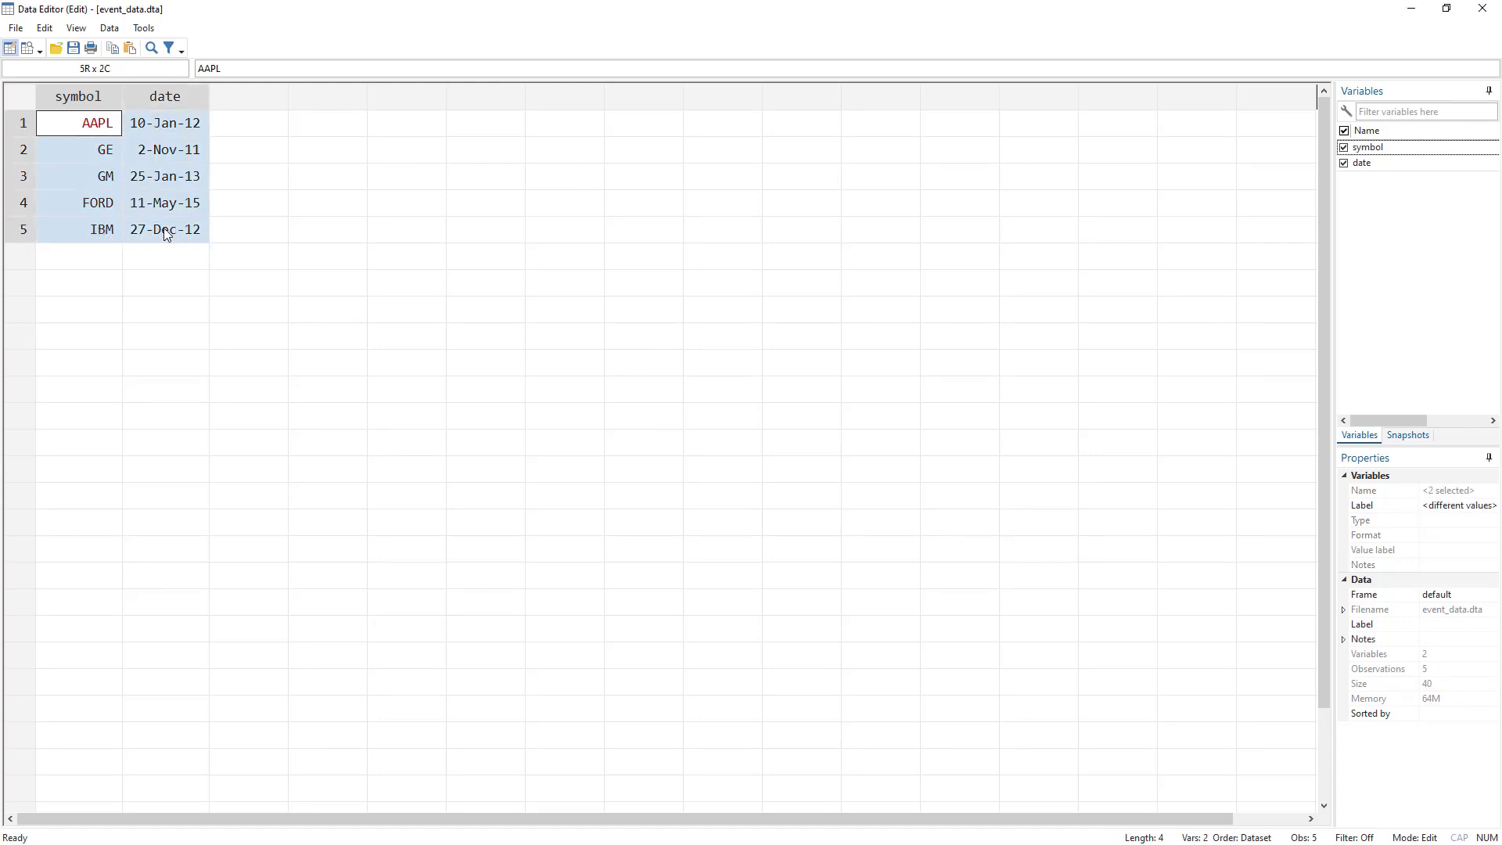
pyautogui.click(95, 131)
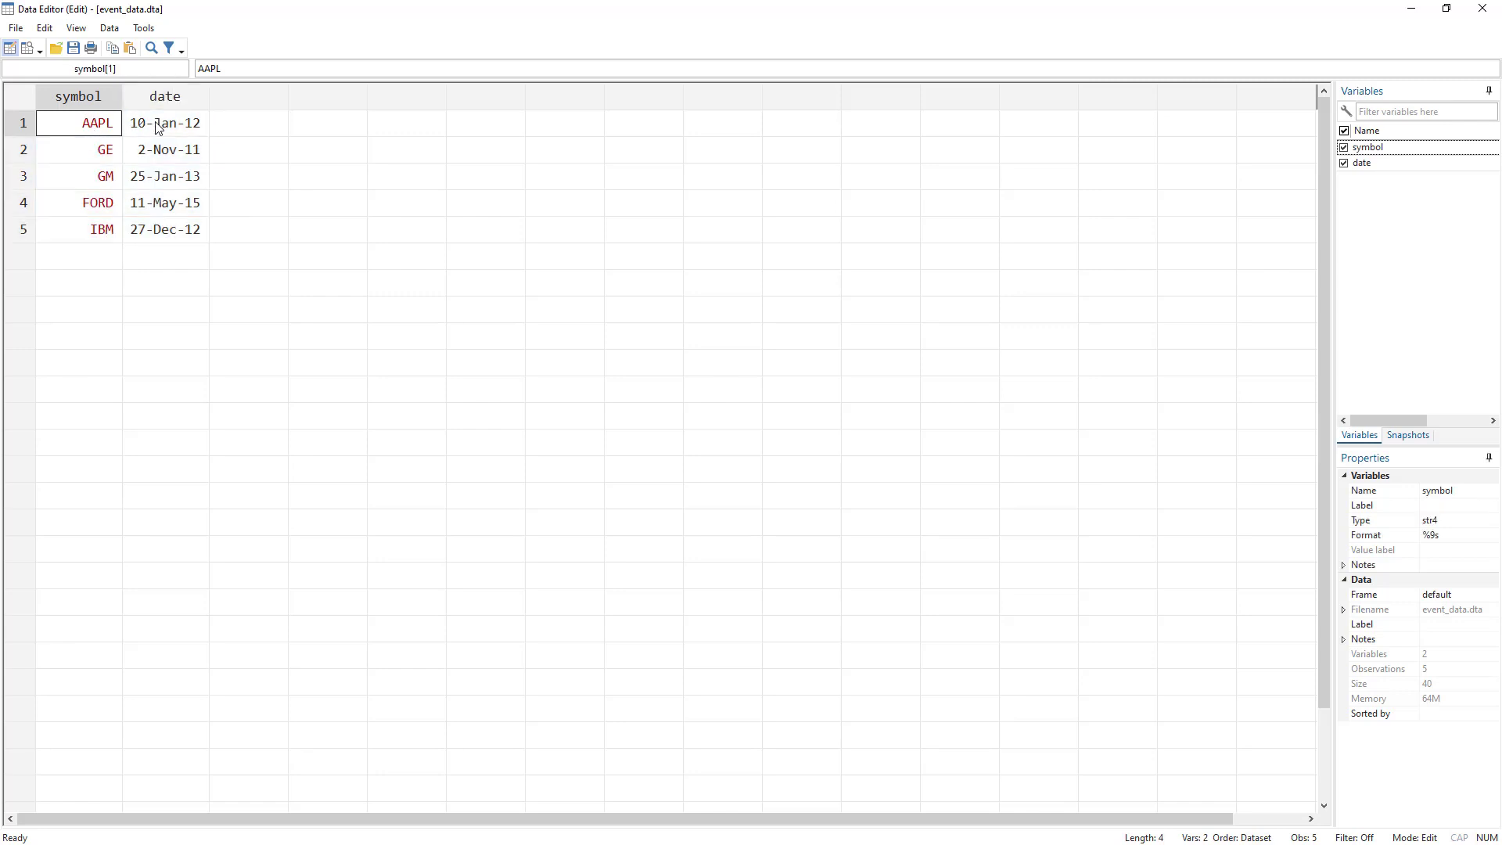
pyautogui.click(192, 127)
pyautogui.click(97, 152)
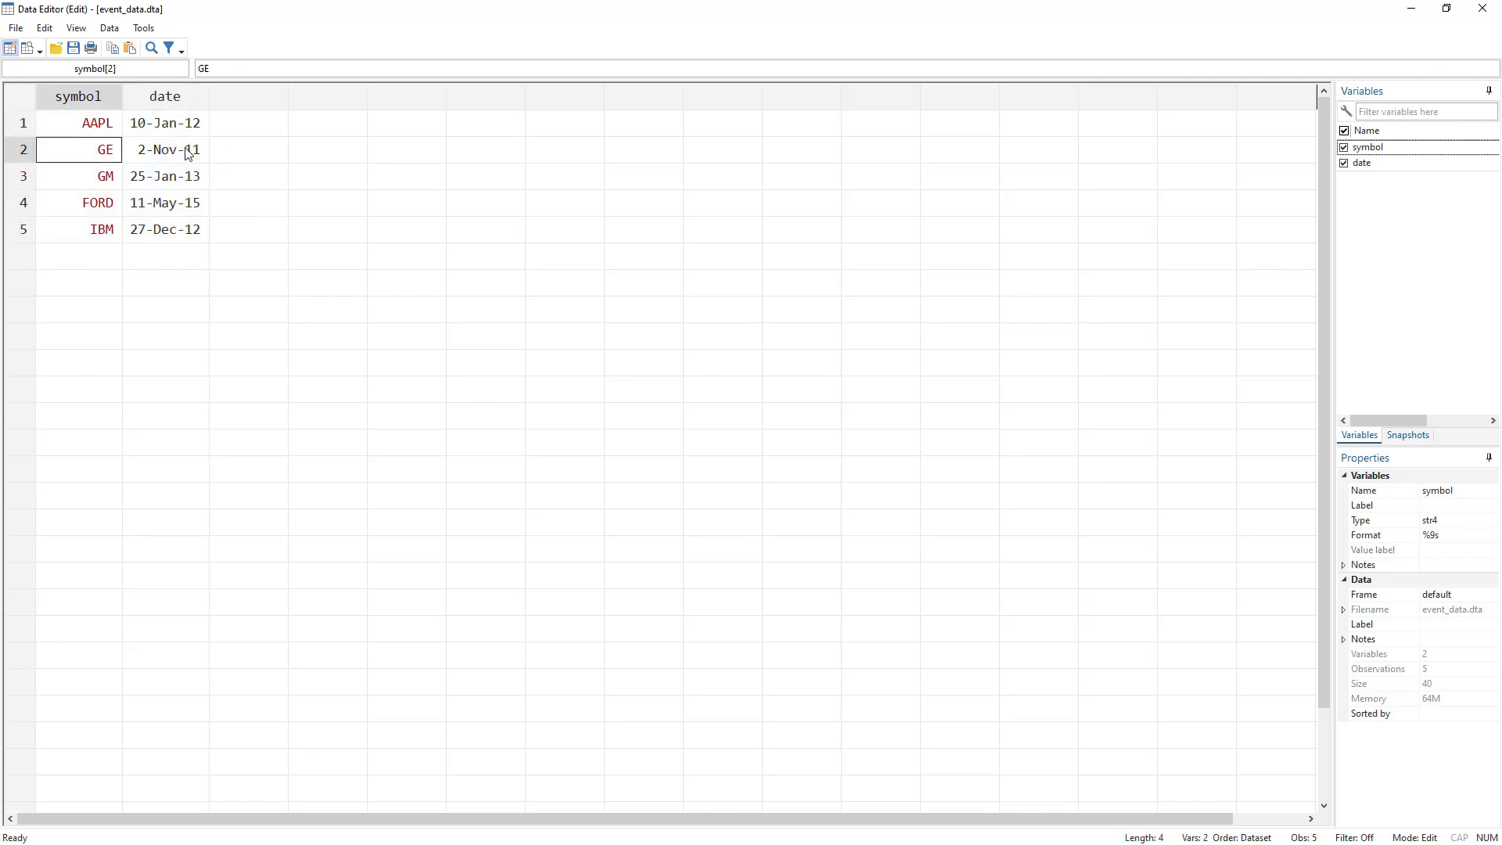
pyautogui.click(159, 155)
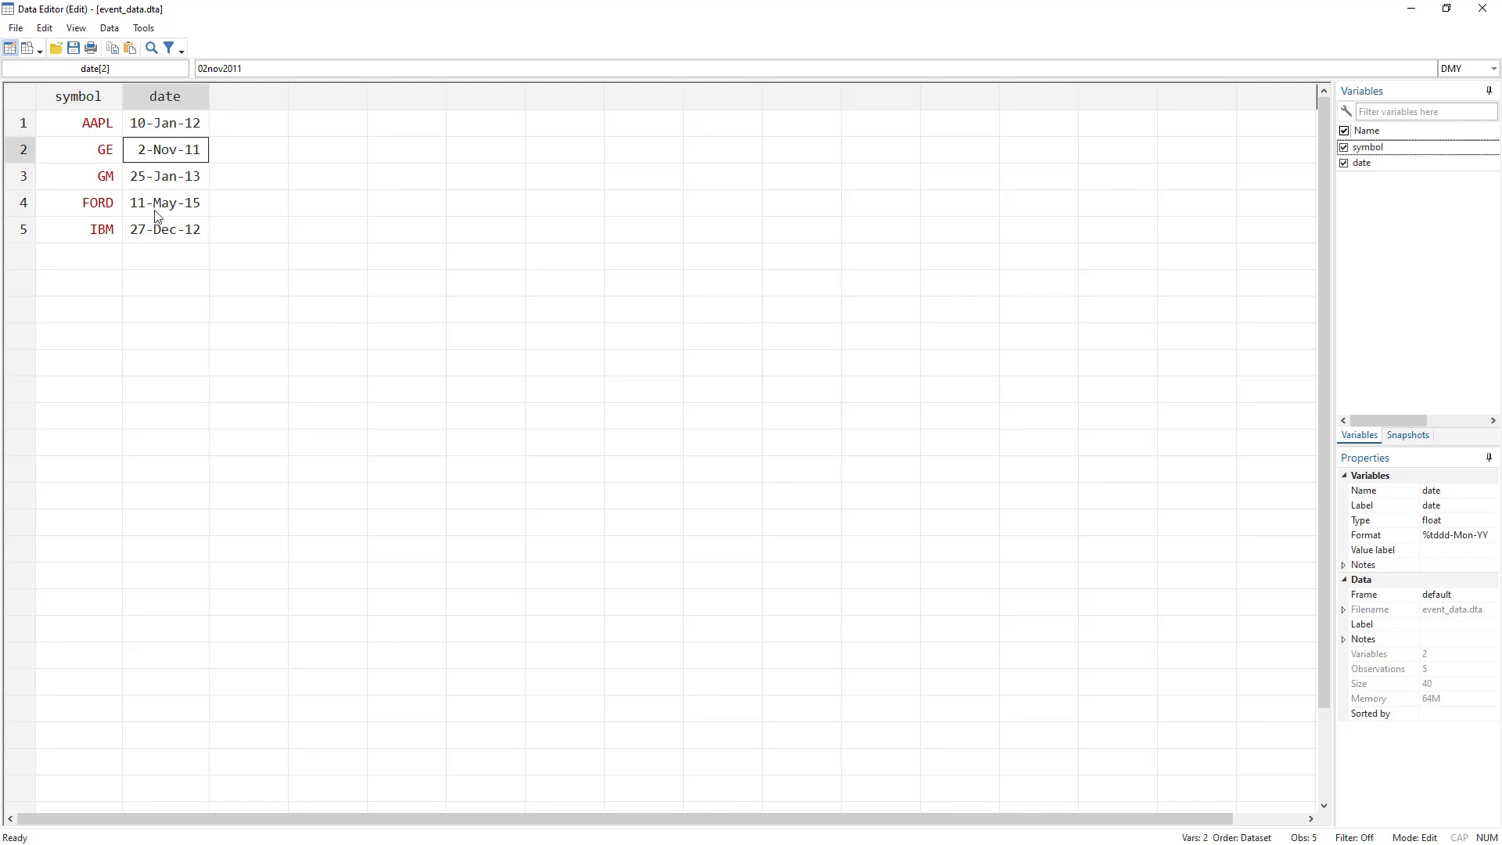
pyautogui.moveTo(186, 233)
pyautogui.mouseDown()
pyautogui.moveTo(134, 230)
pyautogui.moveTo(91, 141)
pyautogui.moveTo(172, 229)
pyautogui.mouseUp()
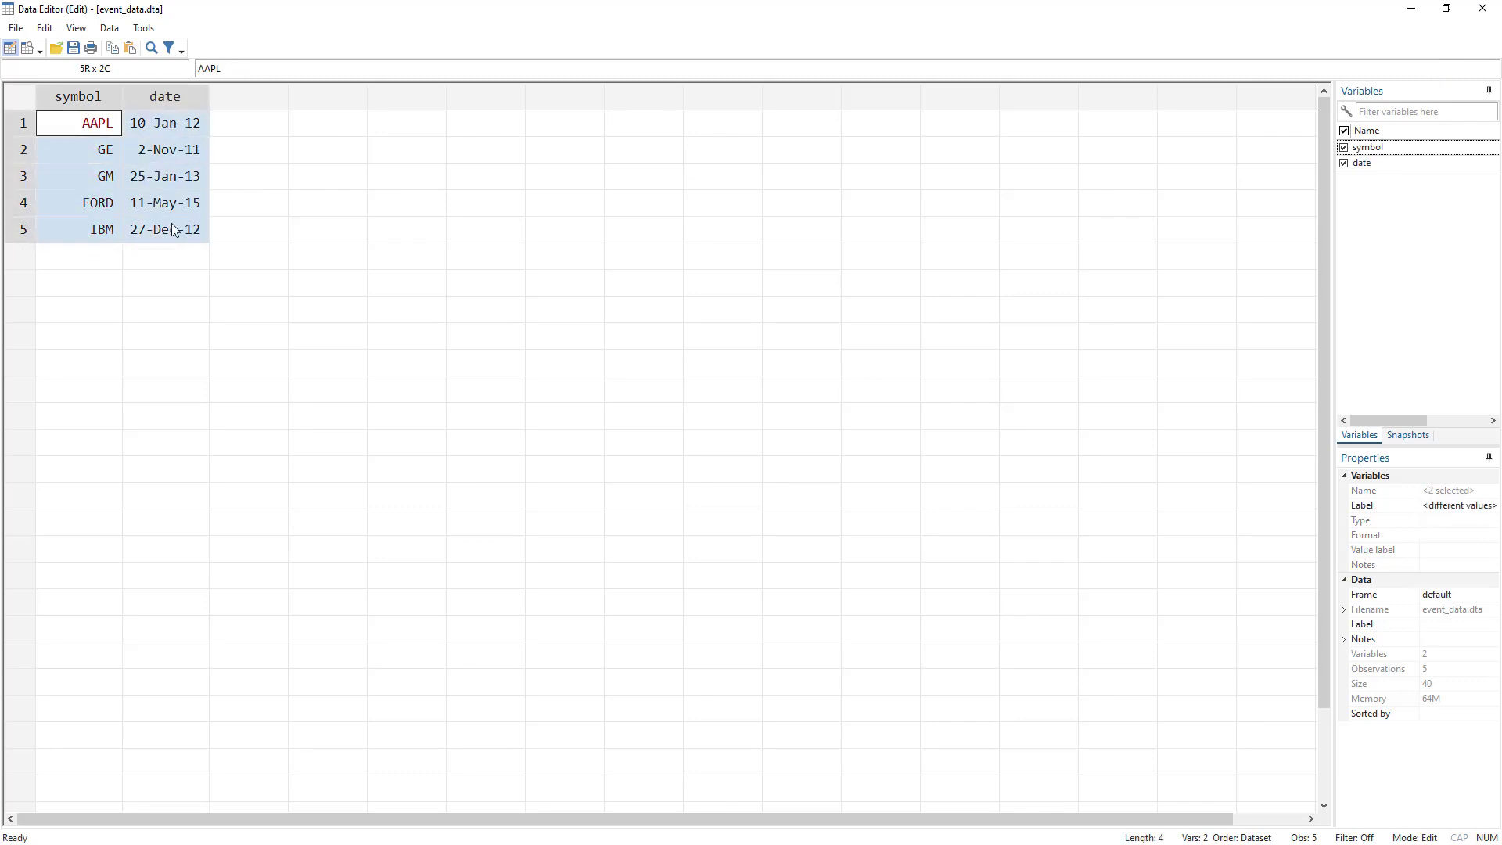
pyautogui.moveTo(167, 120); pyautogui.dragTo(92, 229)
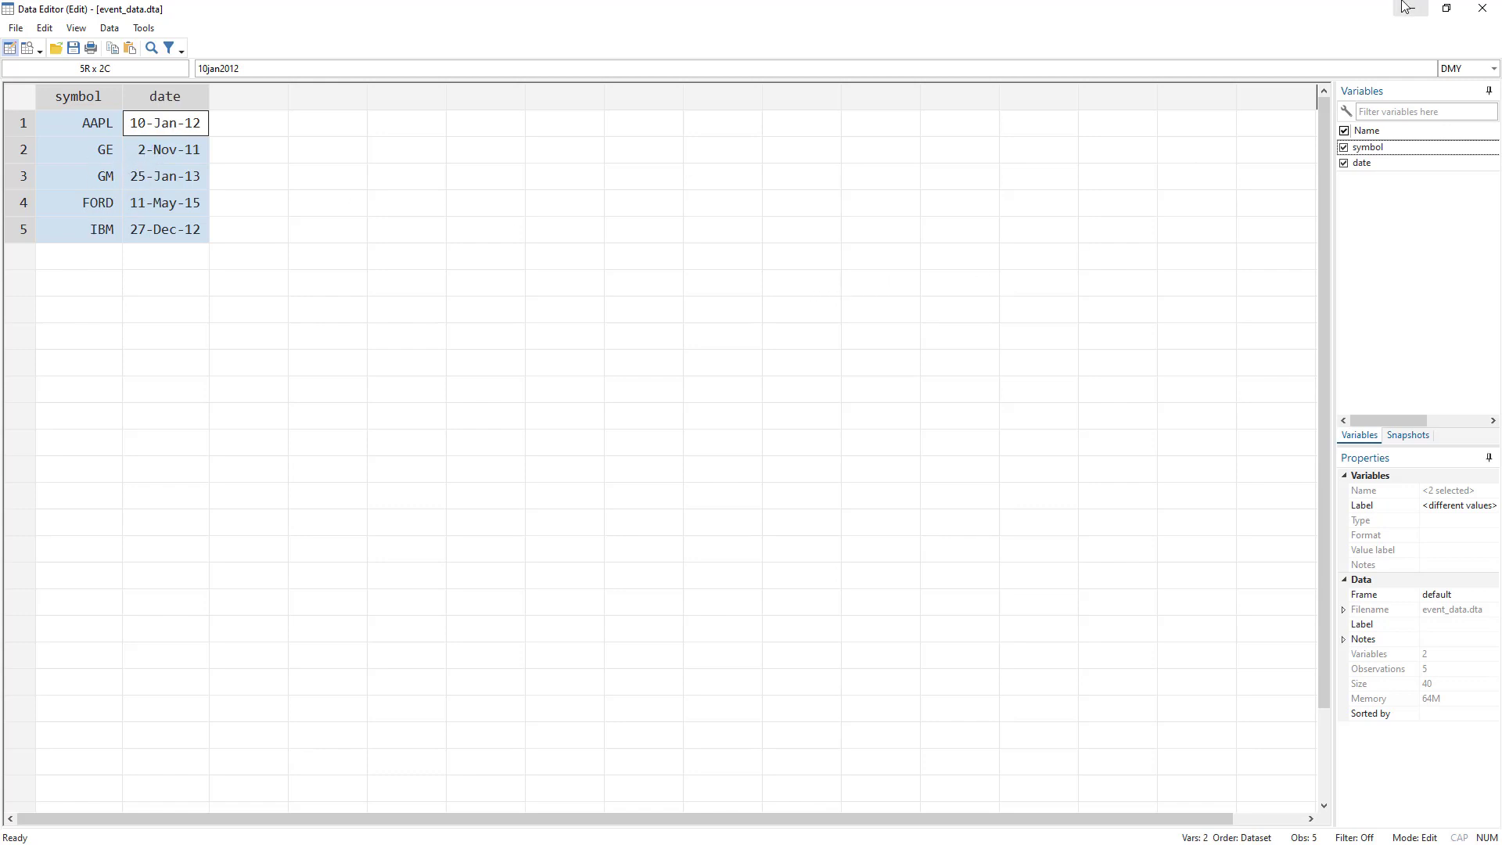
pyautogui.click(1482, 9)
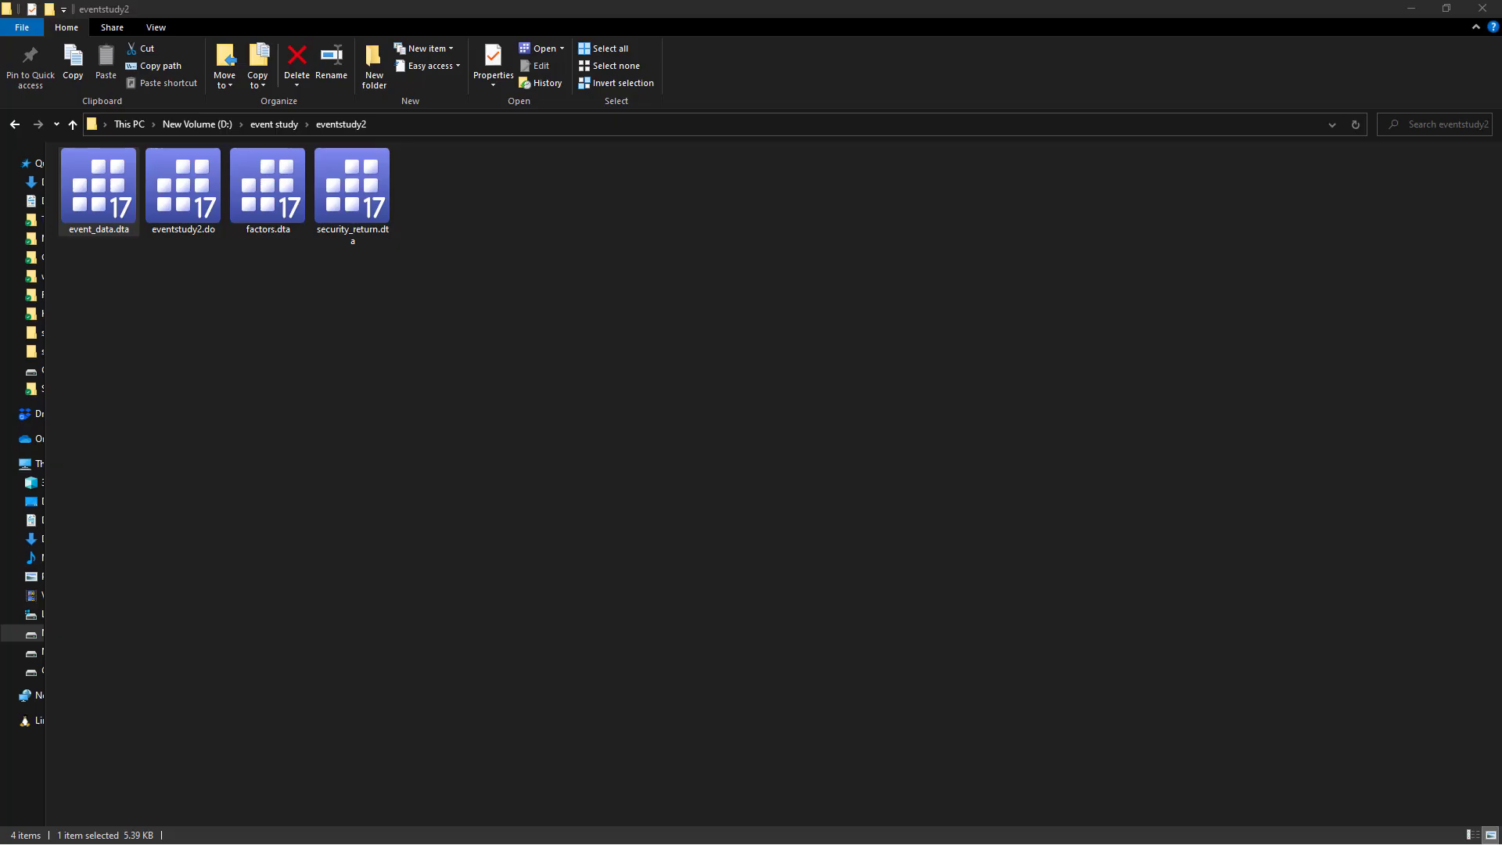
# Switch back to Stata and install the eventstudy2 package from SSC
pyautogui.hotkey('alt', 'Tab')
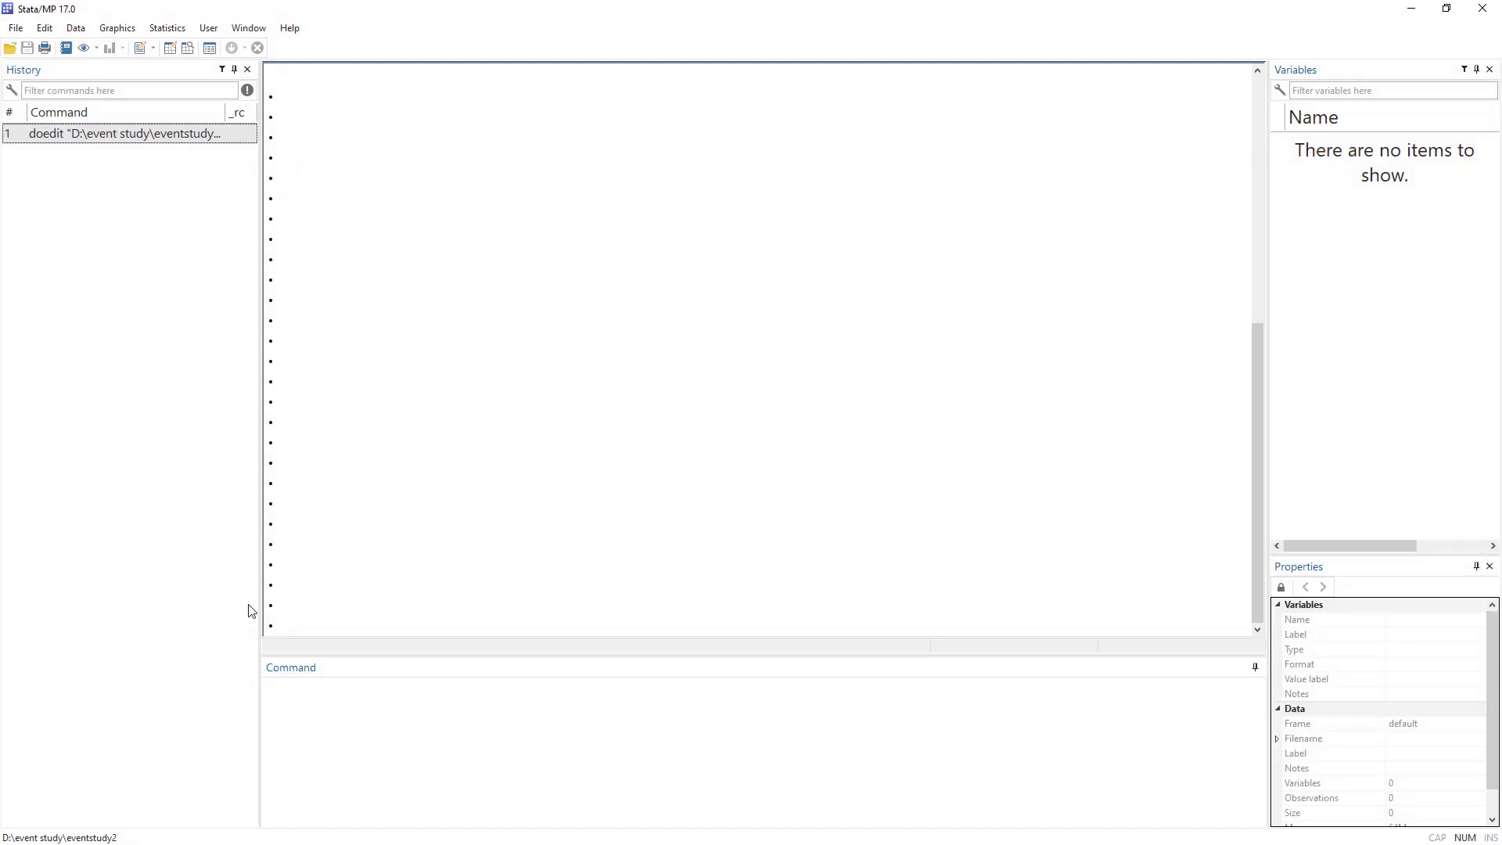
pyautogui.click(439, 680)
pyautogui.write('ss')
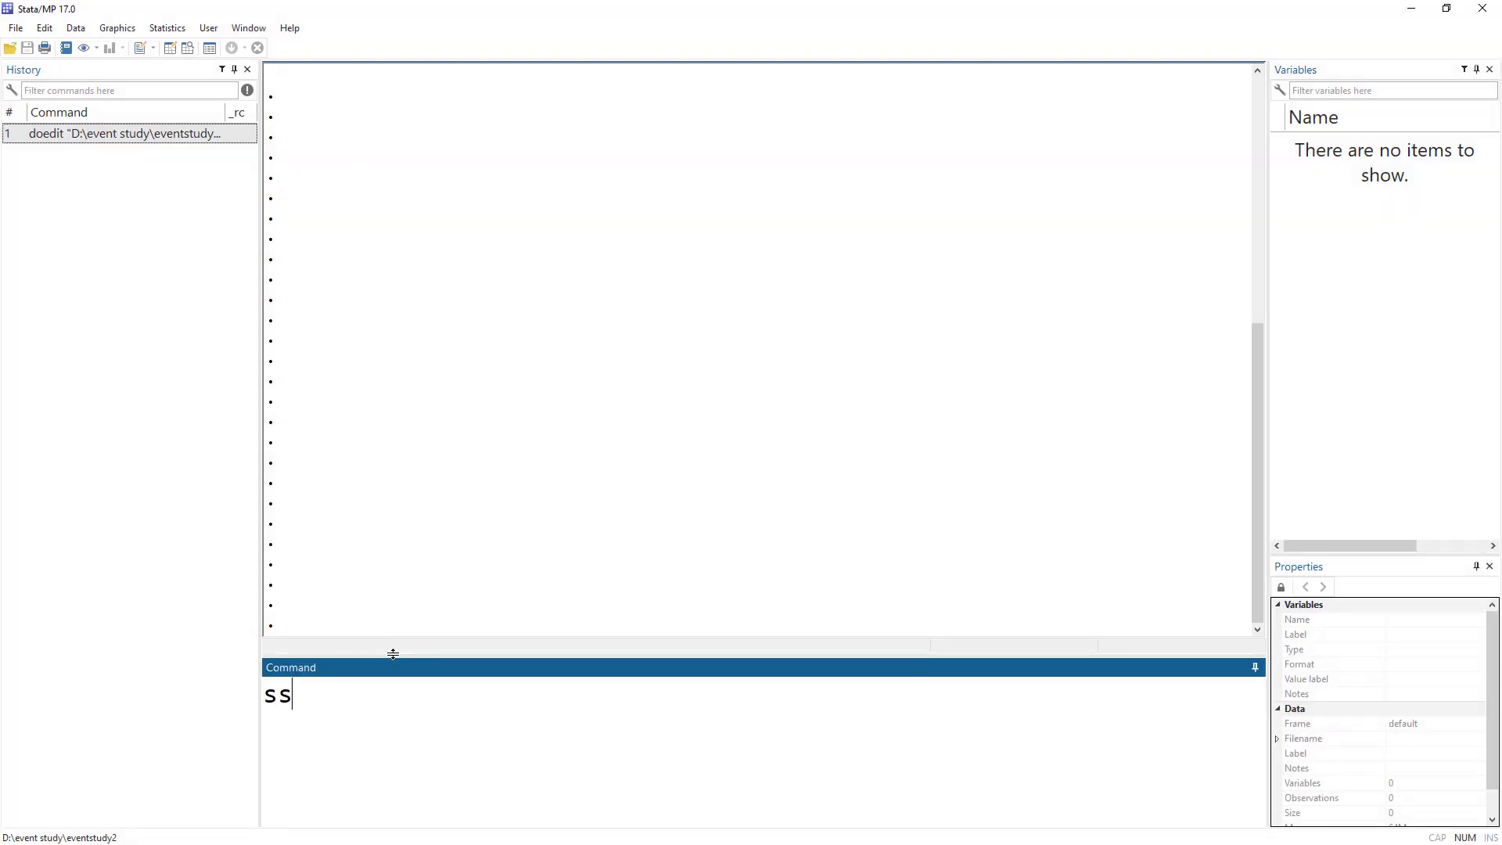
pyautogui.write('c install evet')
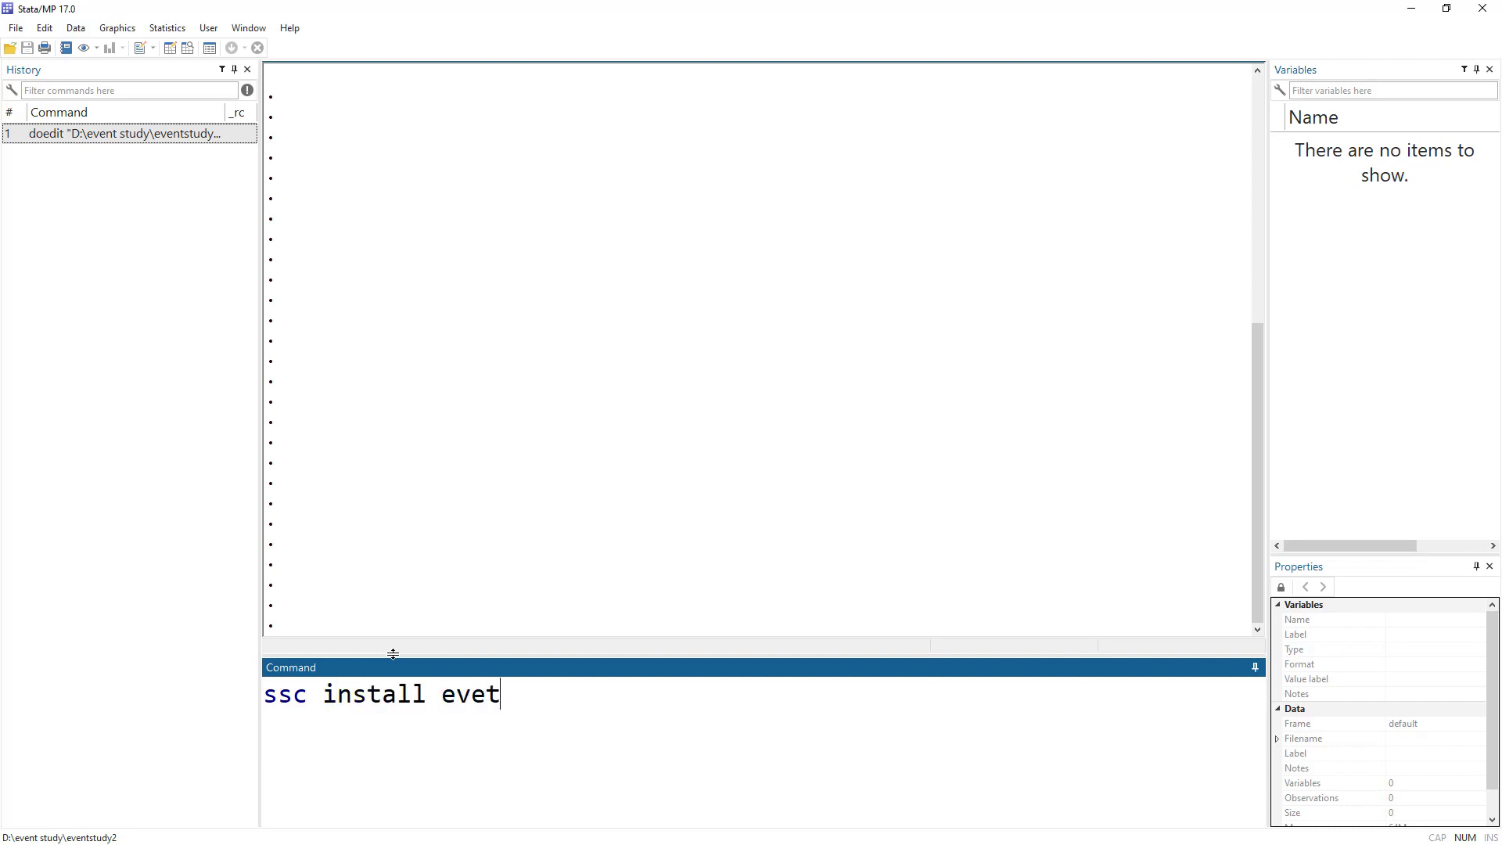
pyautogui.press('BackSpace')
pyautogui.write('ntstudy2')
pyautogui.press('Return')
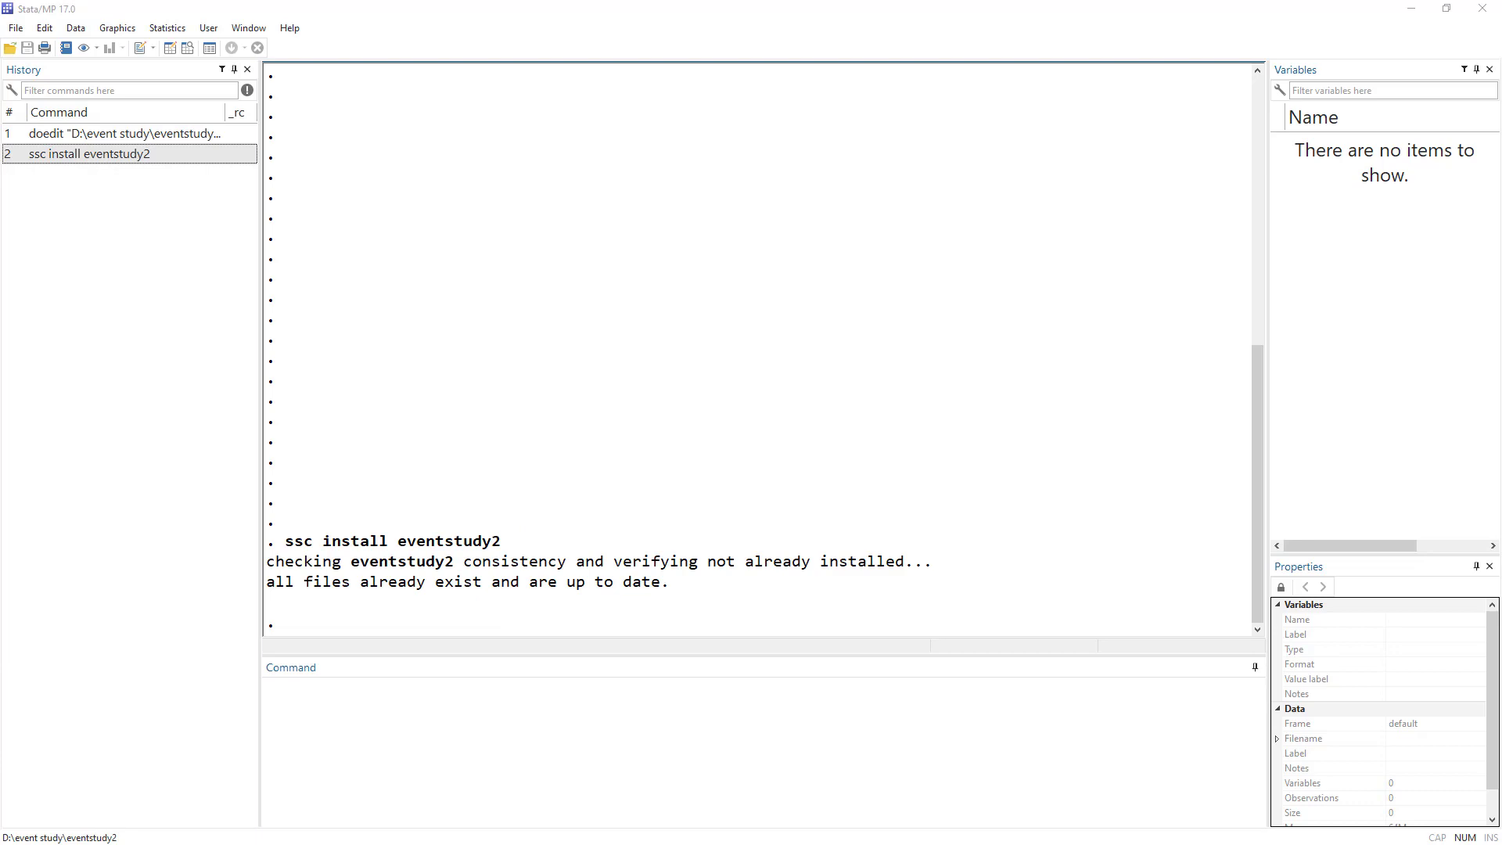
# Run line 1 of eventstudy2.do to load event_data.dta, view the loaded data, and close the data view
pyautogui.click(78, 841)
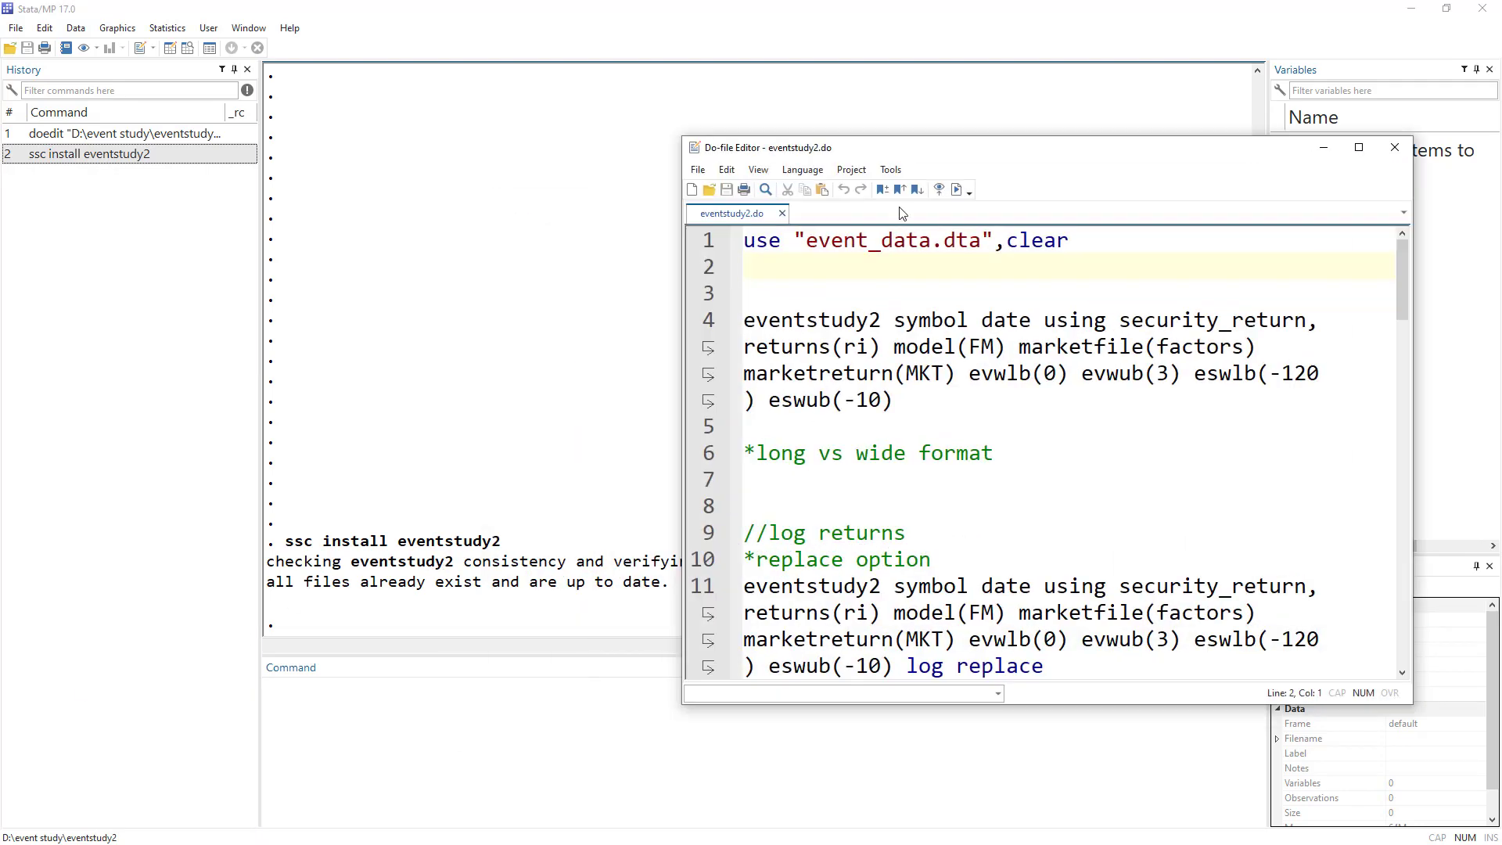
pyautogui.moveTo(920, 157); pyautogui.dragTo(775, 169)
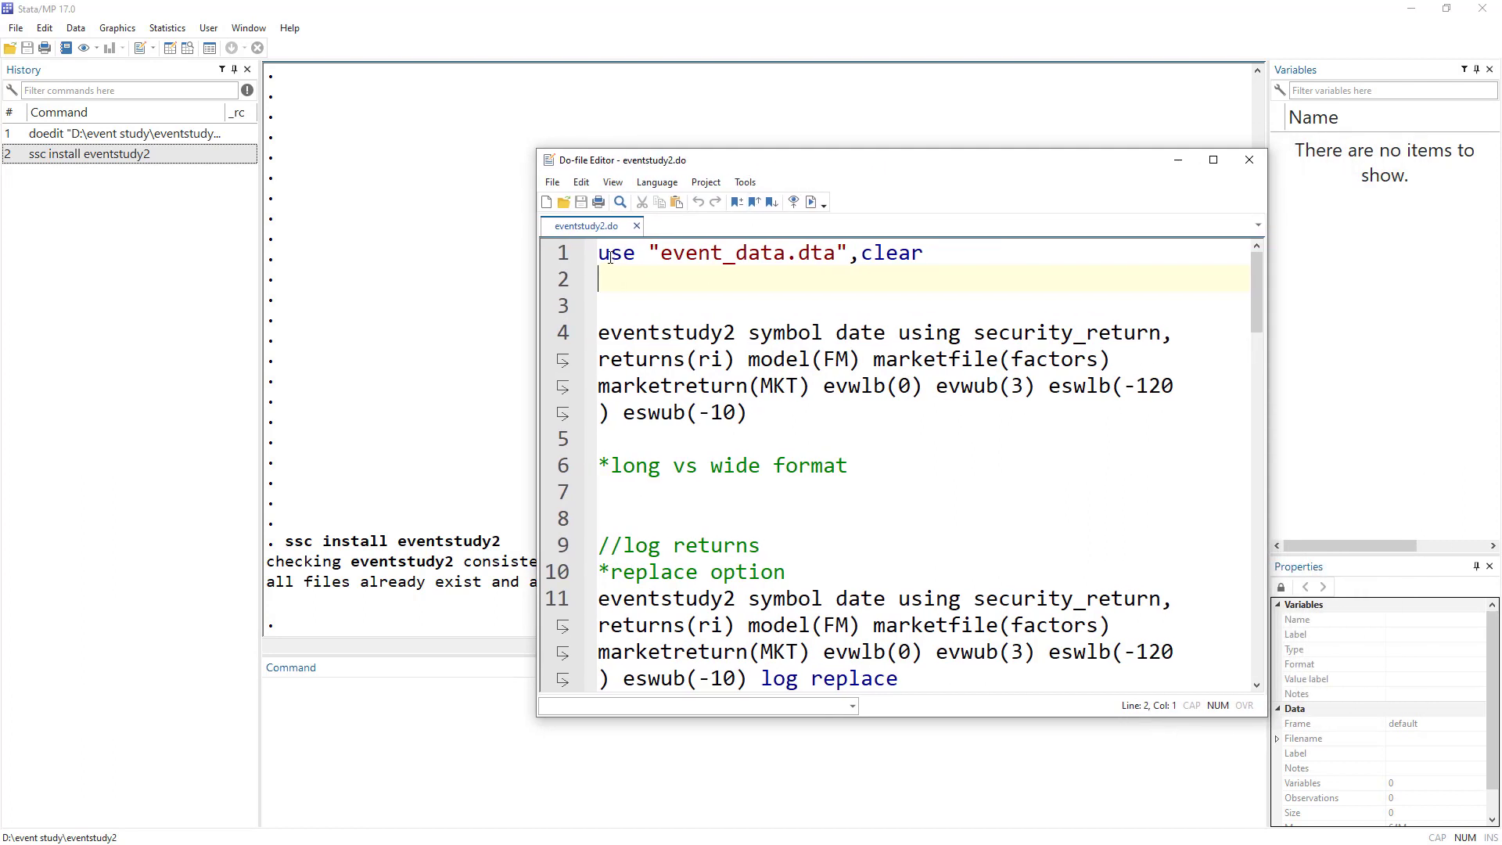
pyautogui.click(563, 254)
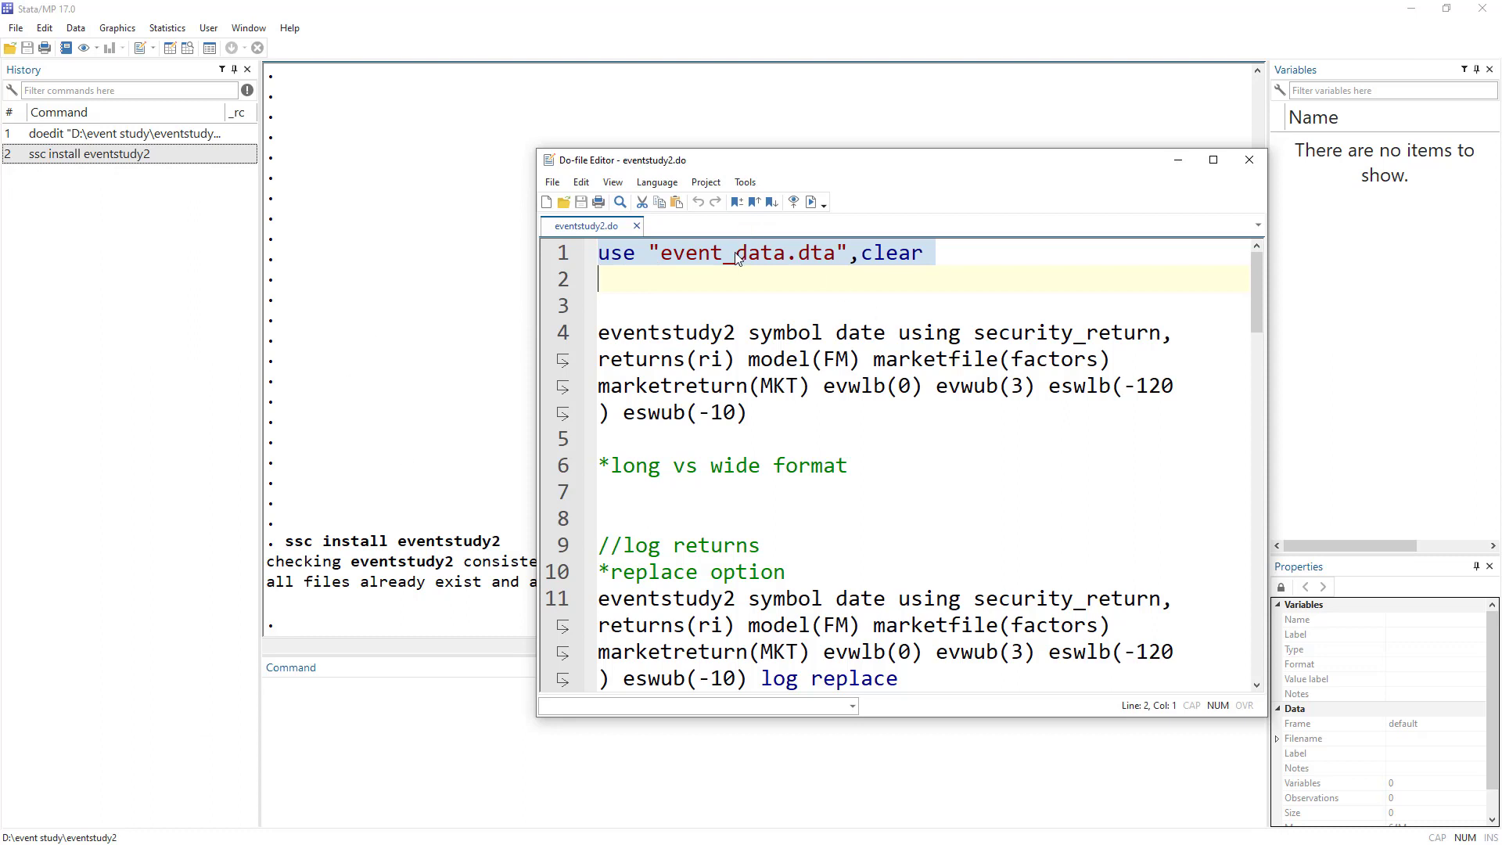
pyautogui.click(810, 202)
pyautogui.click(169, 47)
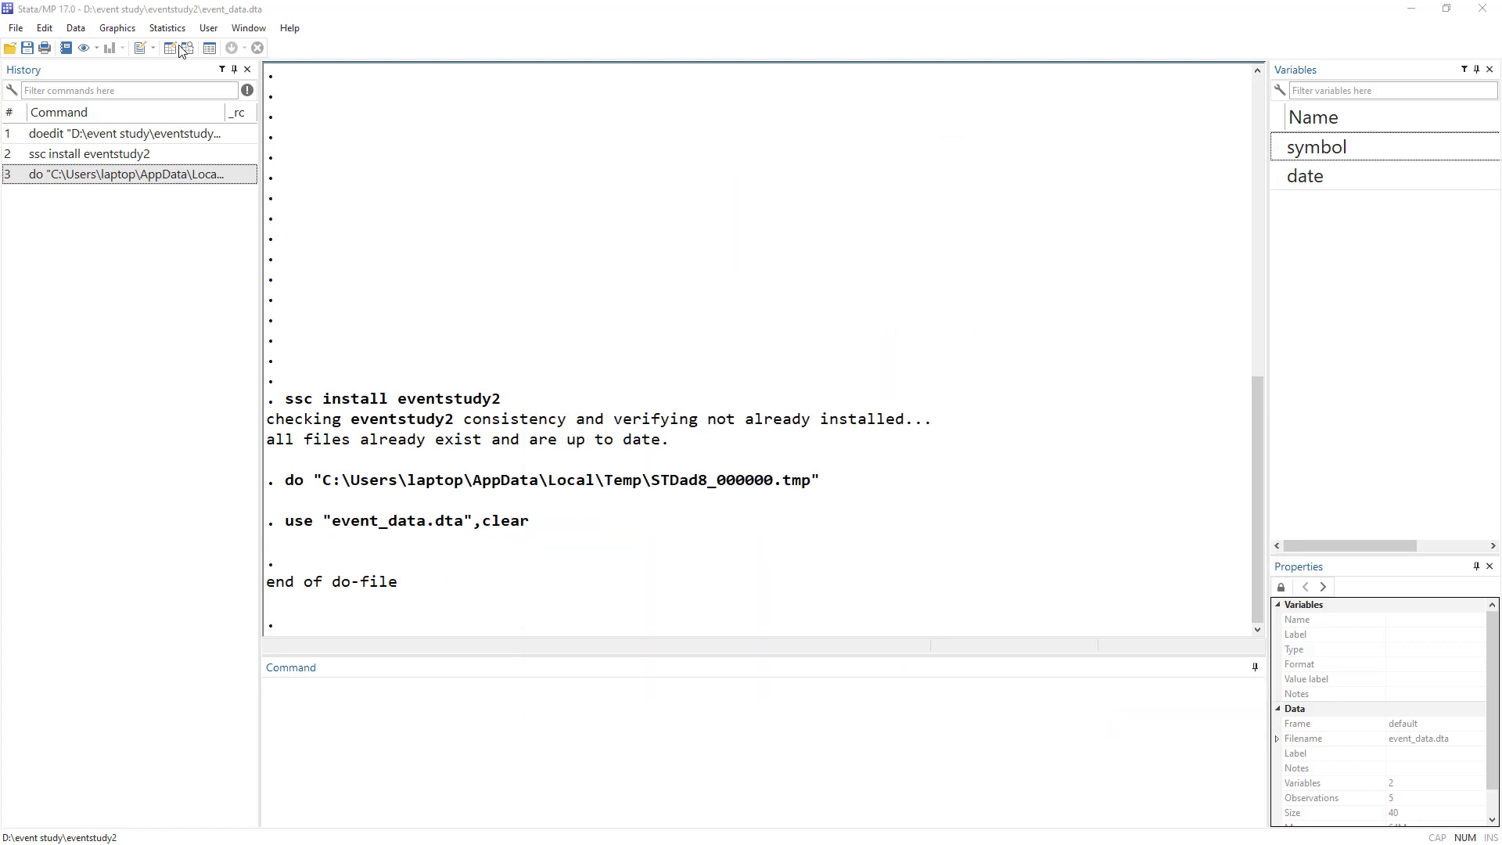
pyautogui.click(1483, 7)
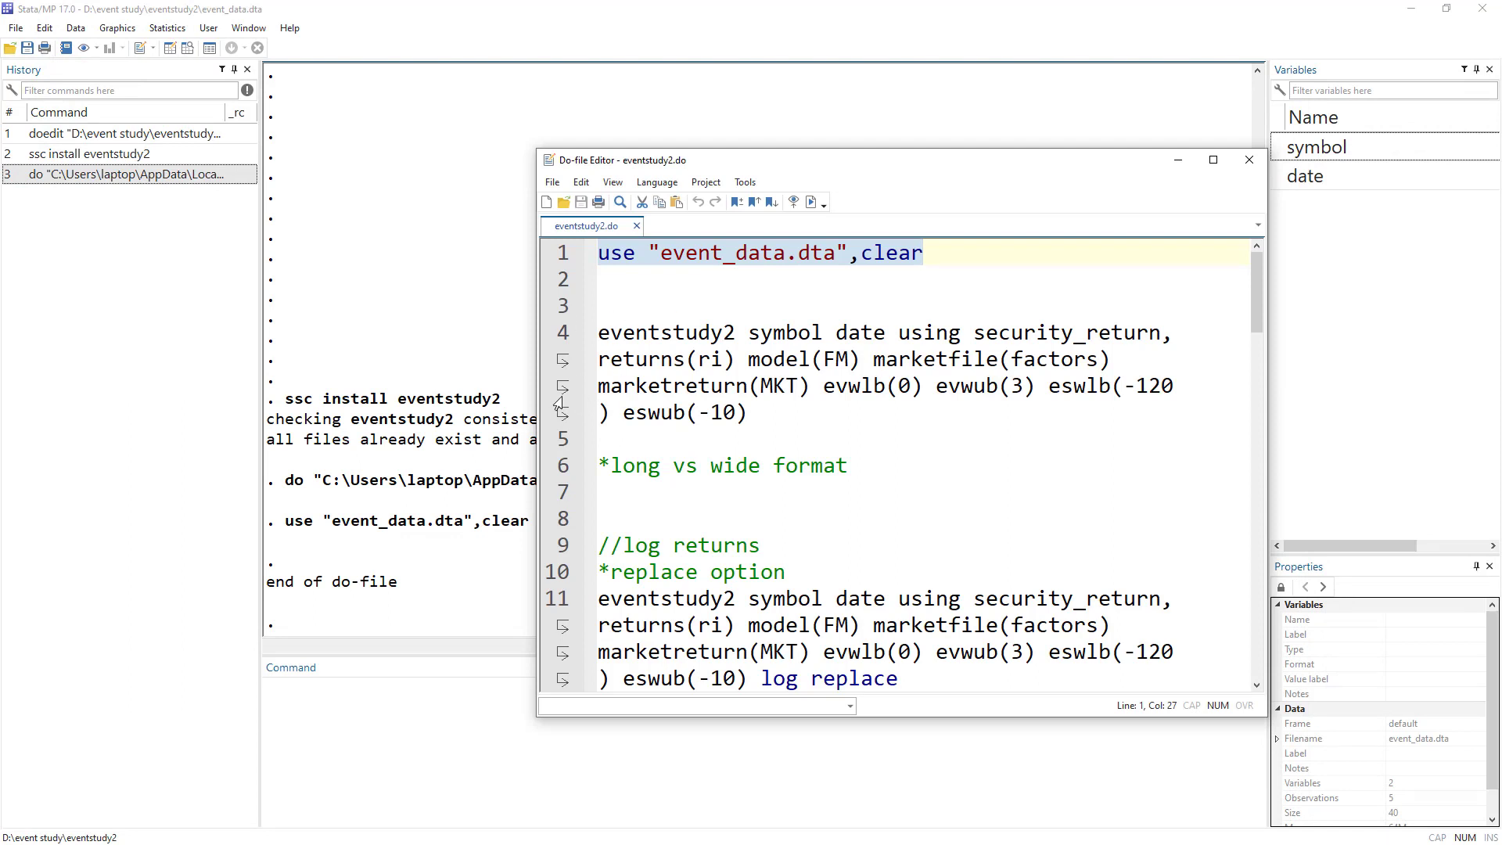
# Try to run the eventstudy2 command on line 4 of the do-file and check its output in the results
pyautogui.click(567, 344)
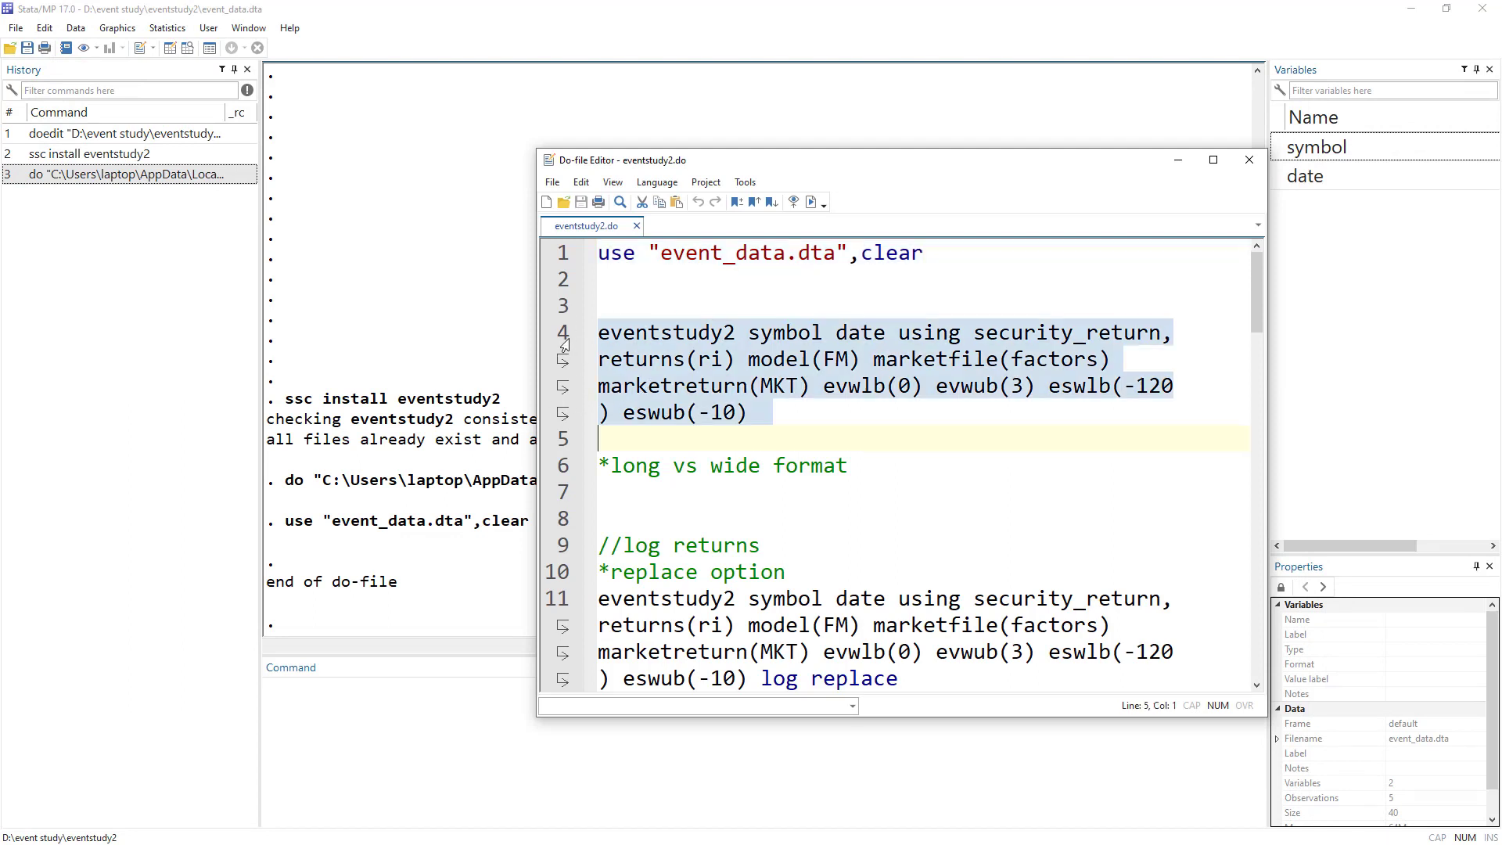
pyautogui.click(812, 202)
pyautogui.click(349, 467)
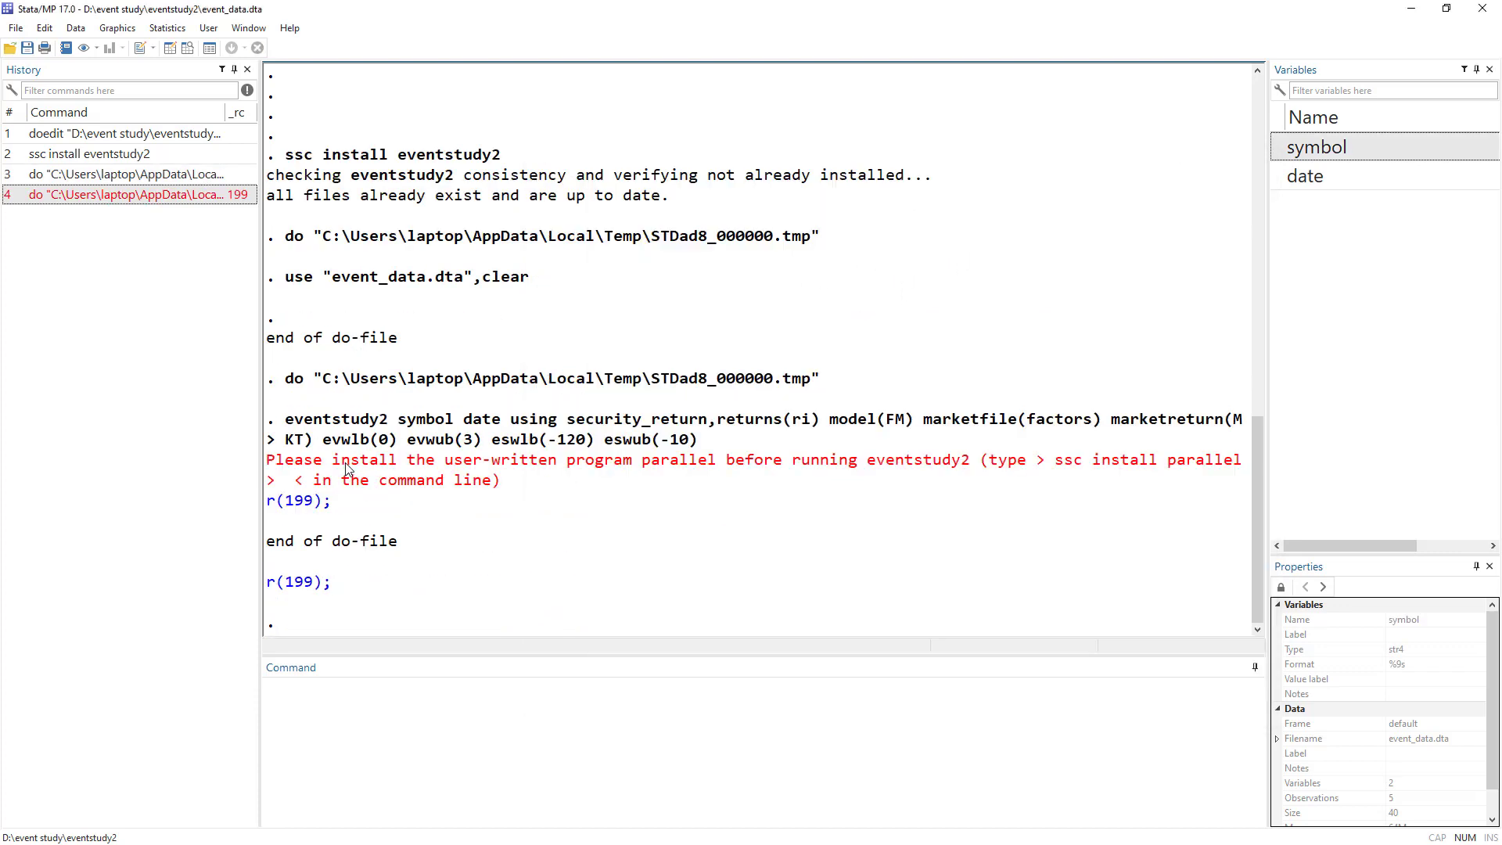
# Install the parallel package from SSC
pyautogui.moveTo(276, 465); pyautogui.dragTo(717, 468)
pyautogui.click(507, 684)
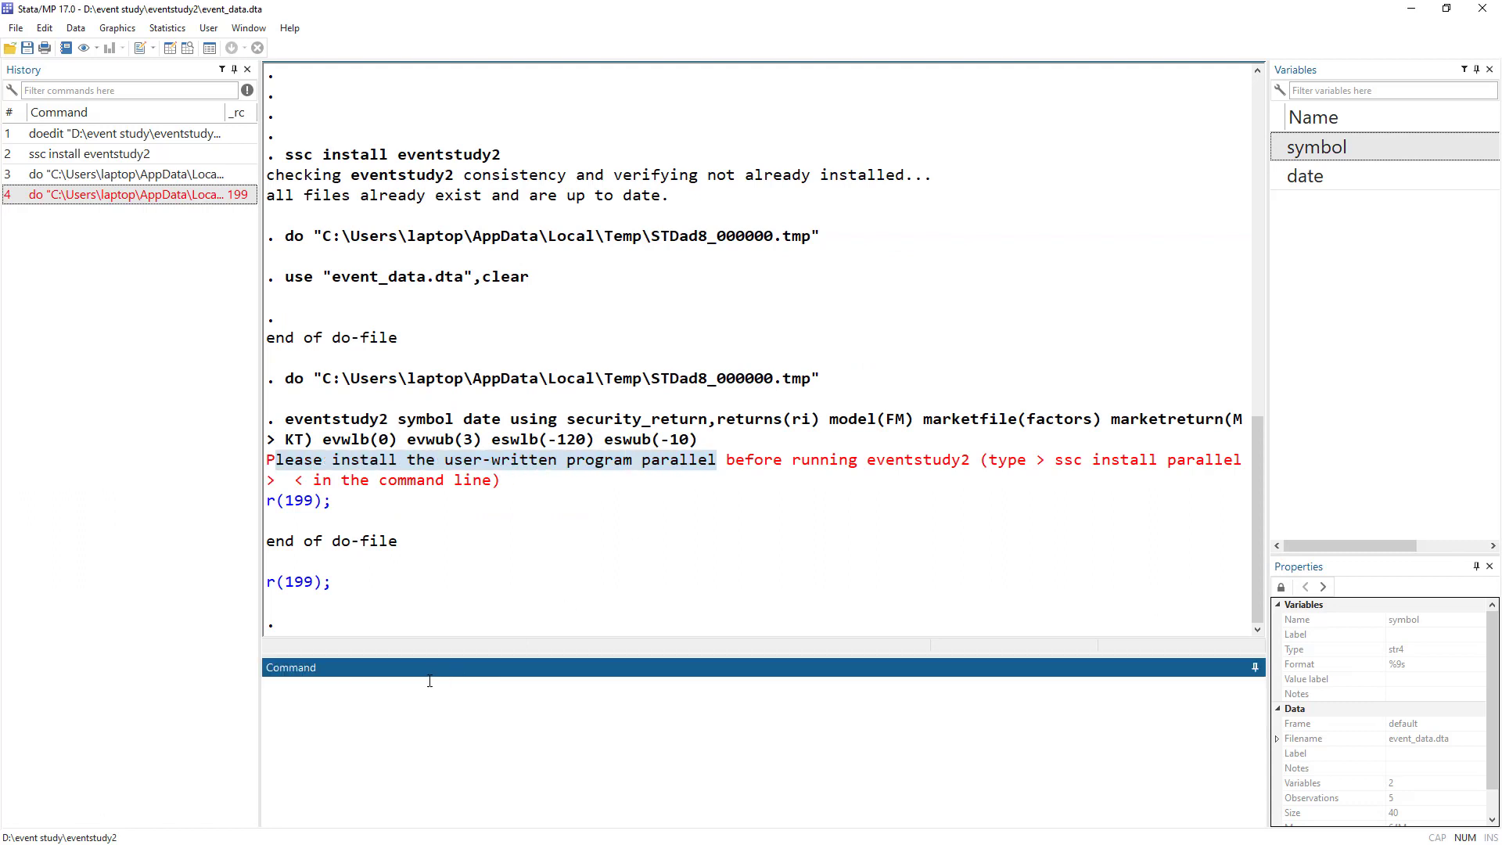
pyautogui.click(679, 467)
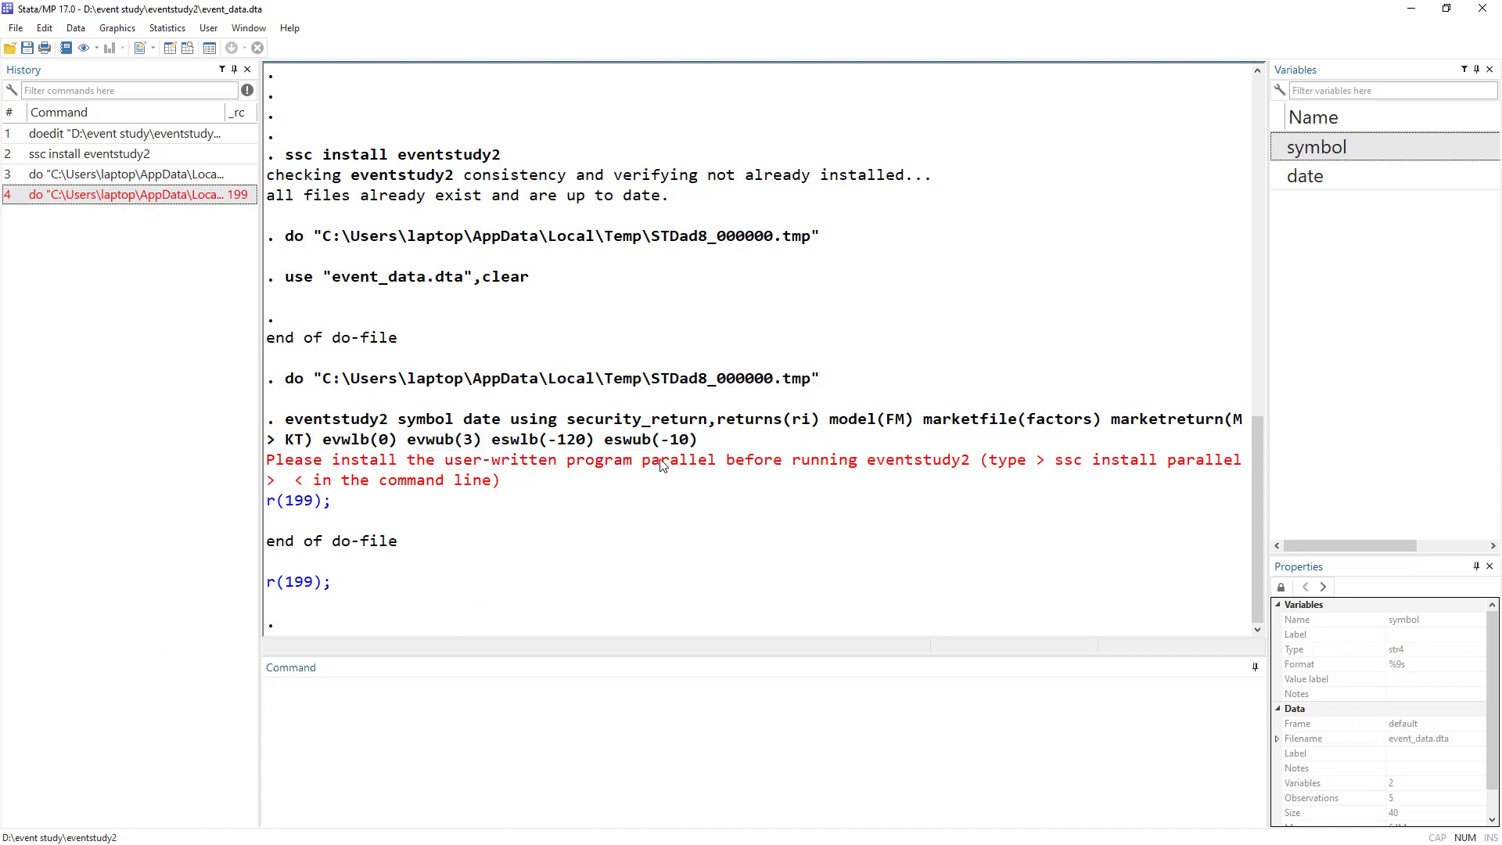
pyautogui.moveTo(643, 468); pyautogui.dragTo(713, 470)
pyautogui.click(502, 704)
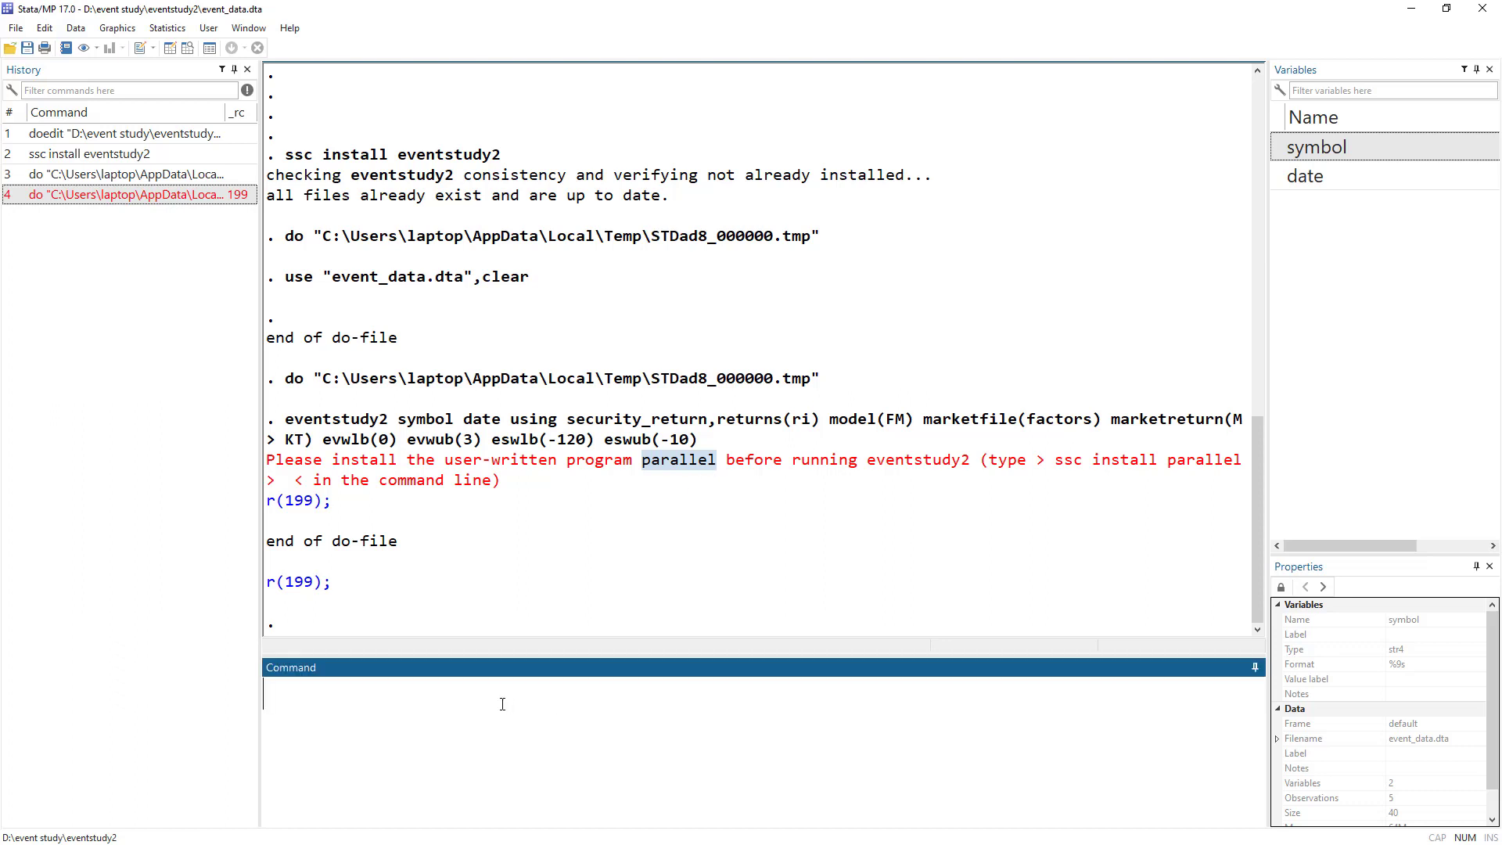
pyautogui.write('ssc installi')
pyautogui.press('BackSpace')
pyautogui.press('BackSpace')
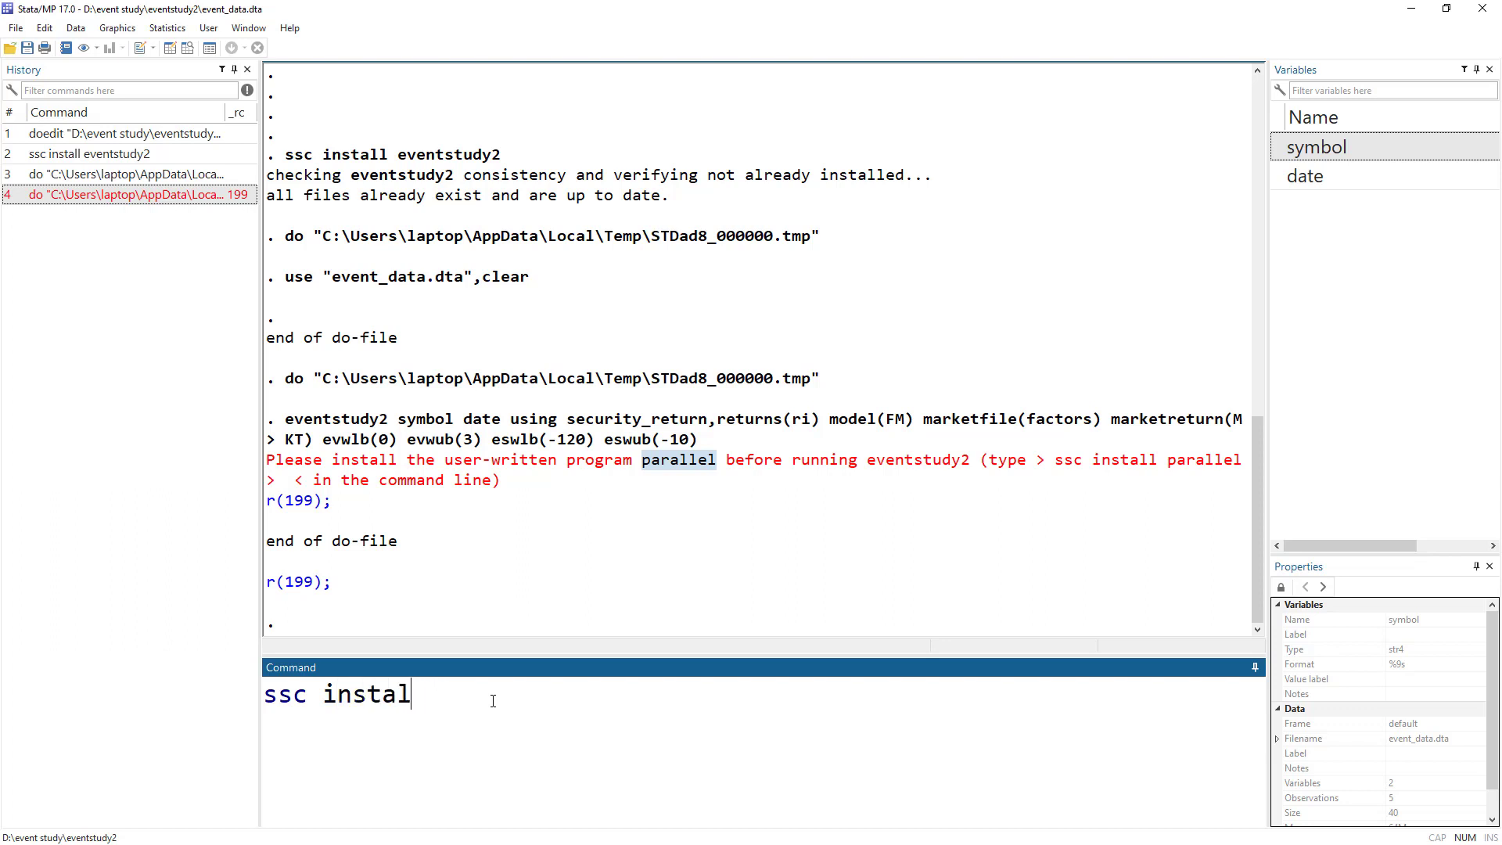
pyautogui.write('l parallel')
pyautogui.press('Return')
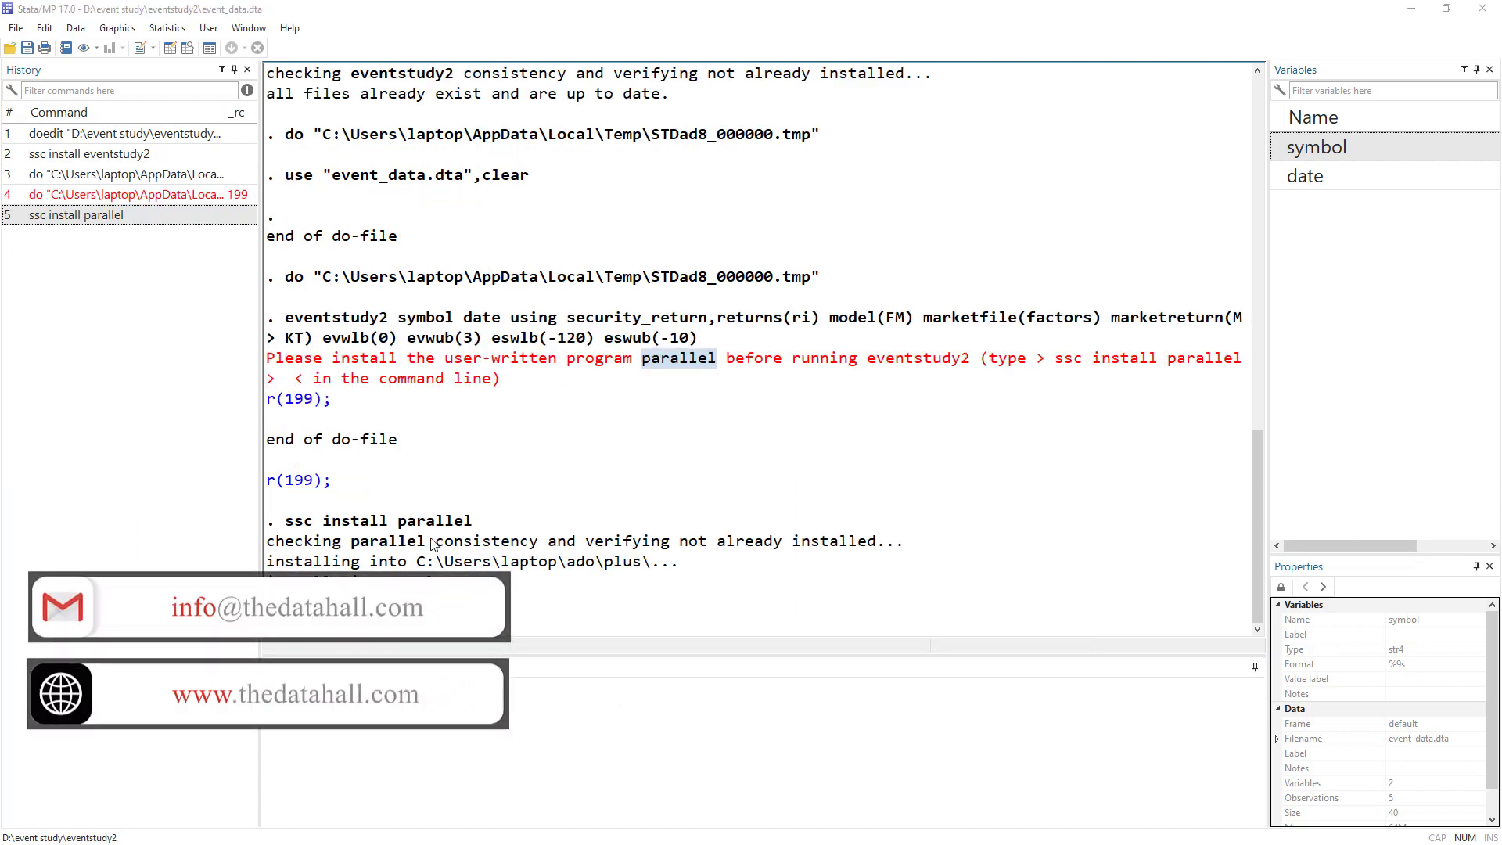
# Rerun the line 4 eventstudy2 command with the FM model, event window 0 to 3 and estimation window -120 to -10
pyautogui.hotkey('alt', 'Tab')
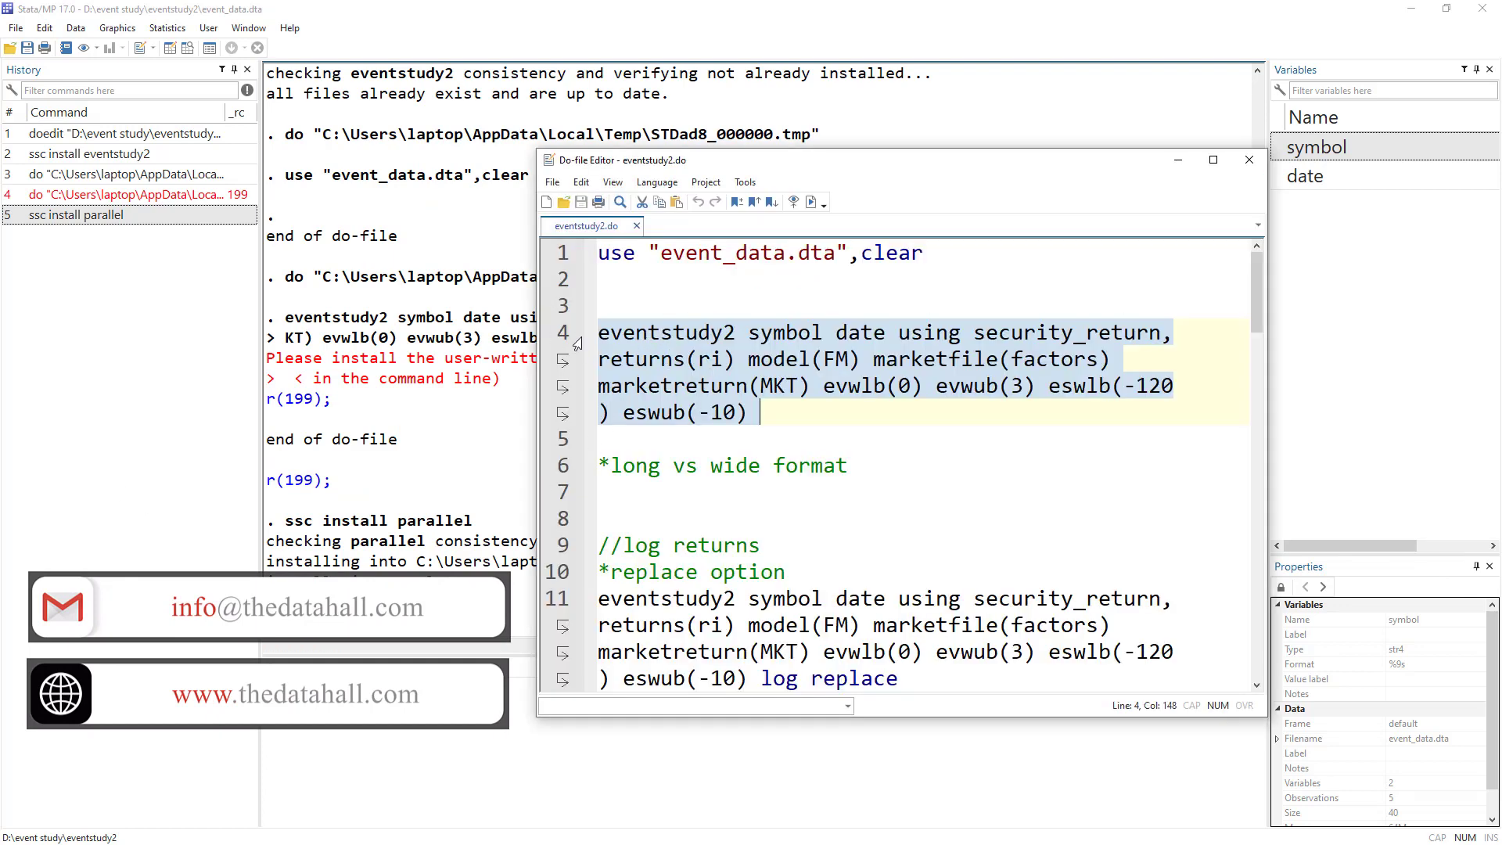
pyautogui.click(811, 203)
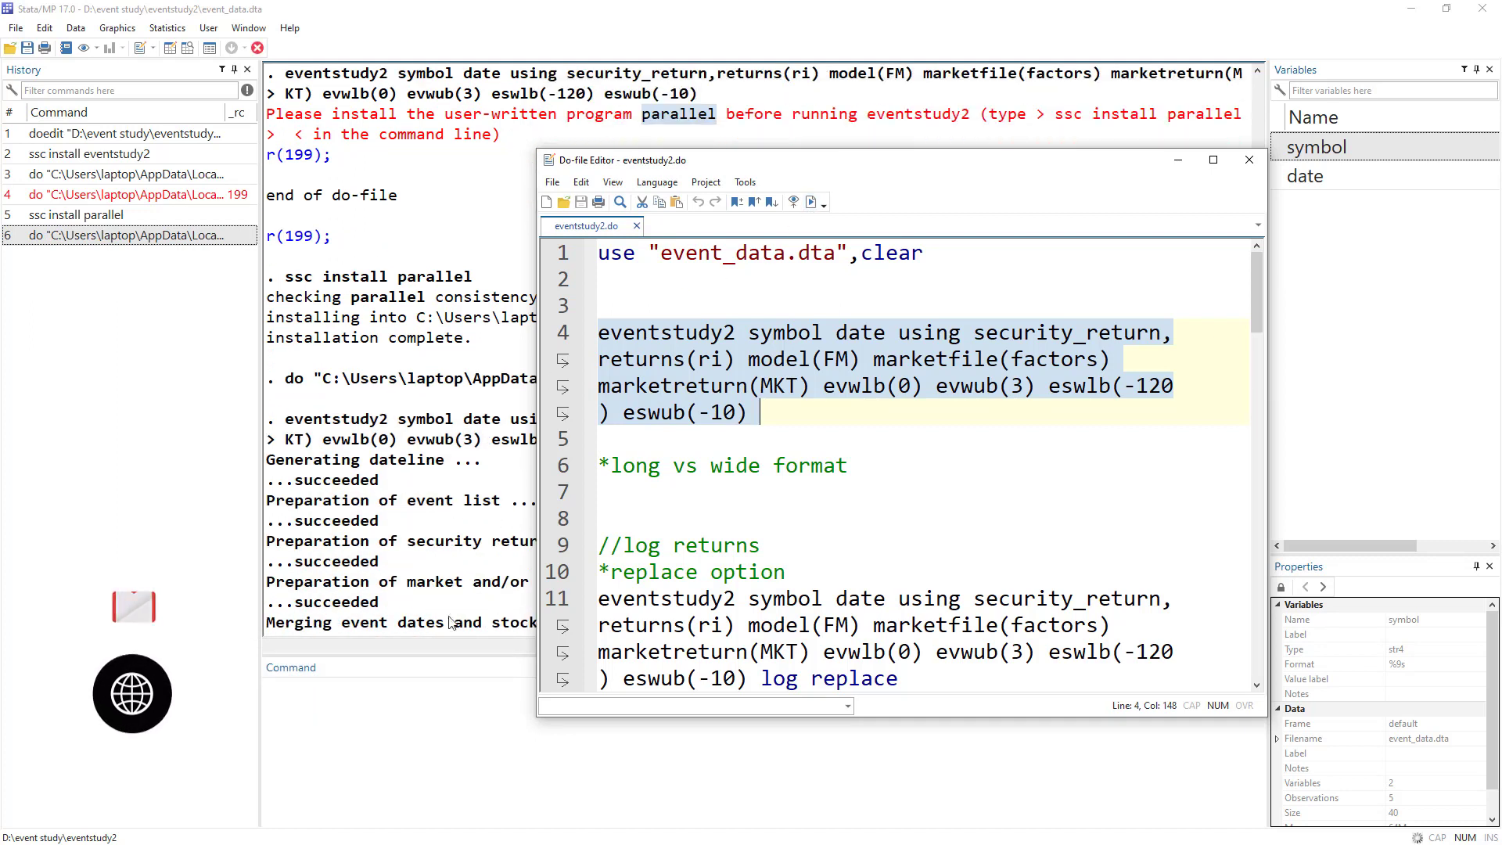
pyautogui.moveTo(788, 181); pyautogui.dragTo(559, 180)
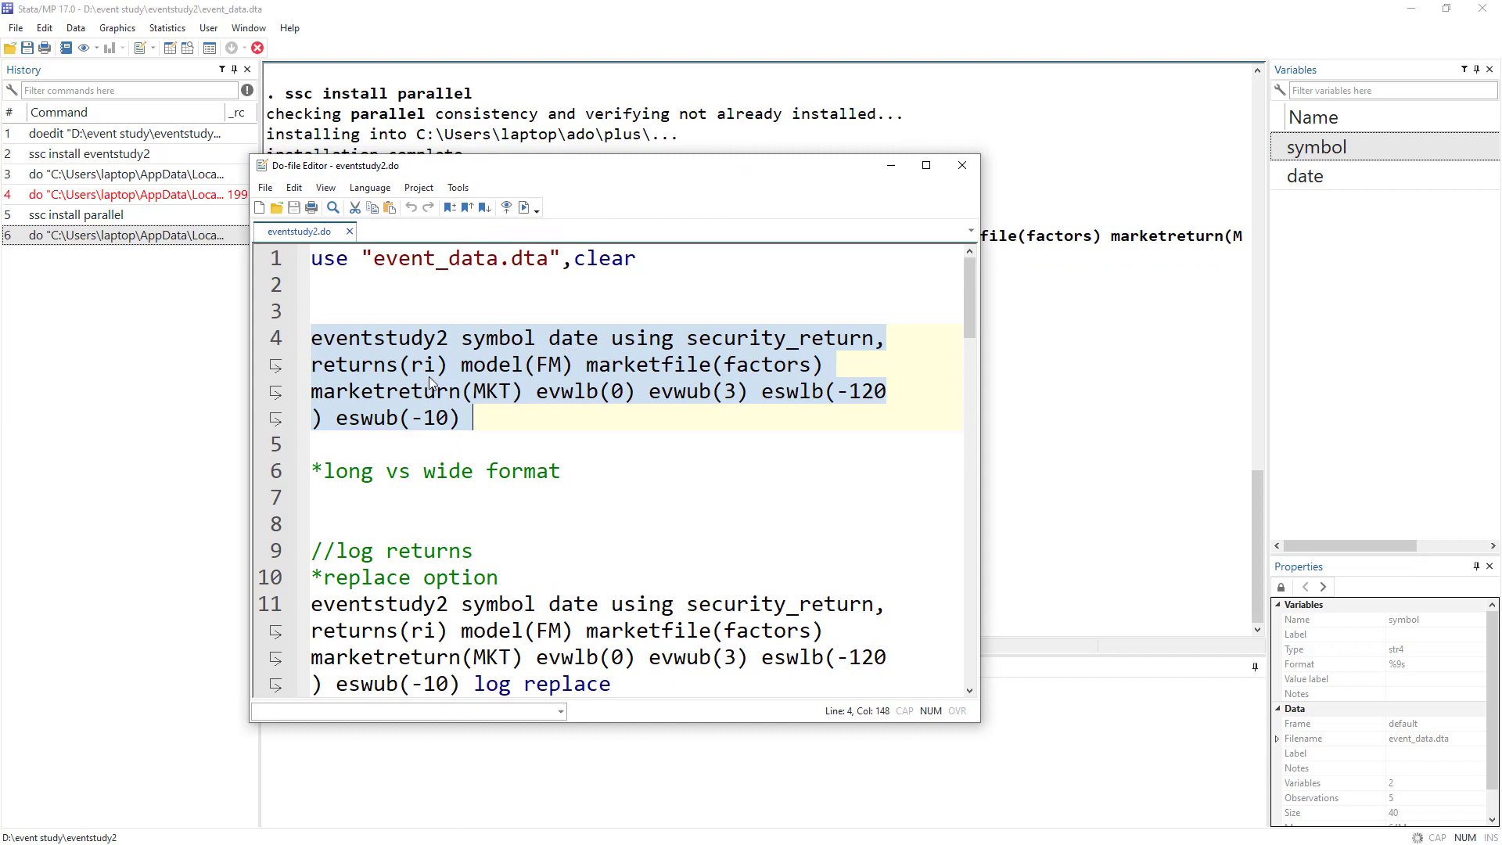
# Examine the symbol, date and using security_return parts of the line 4 command and compare them with the event_data variables
pyautogui.doubleClick(440, 337)
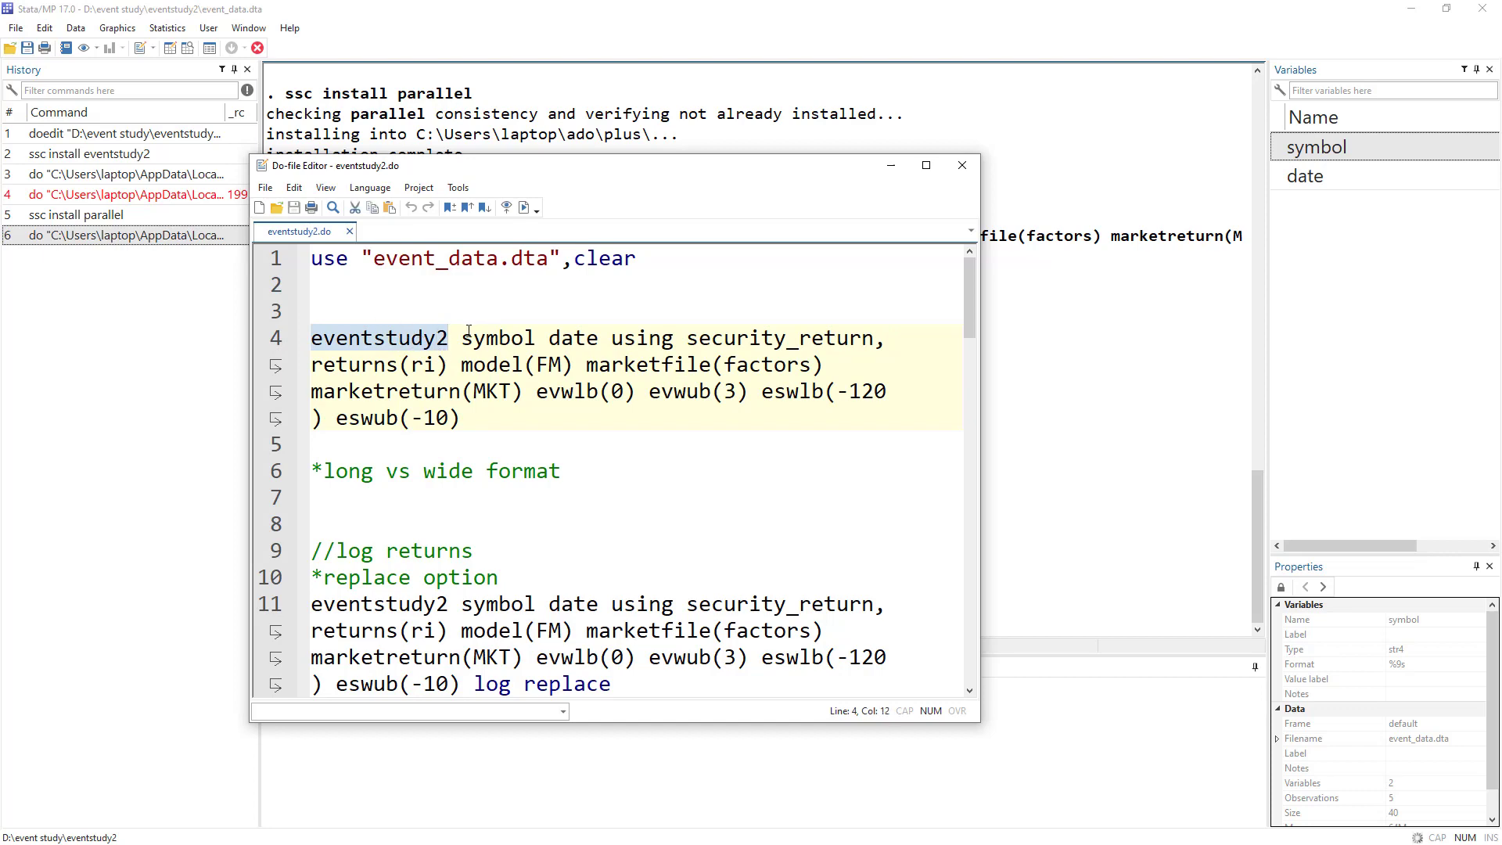
pyautogui.moveTo(462, 338); pyautogui.dragTo(537, 338)
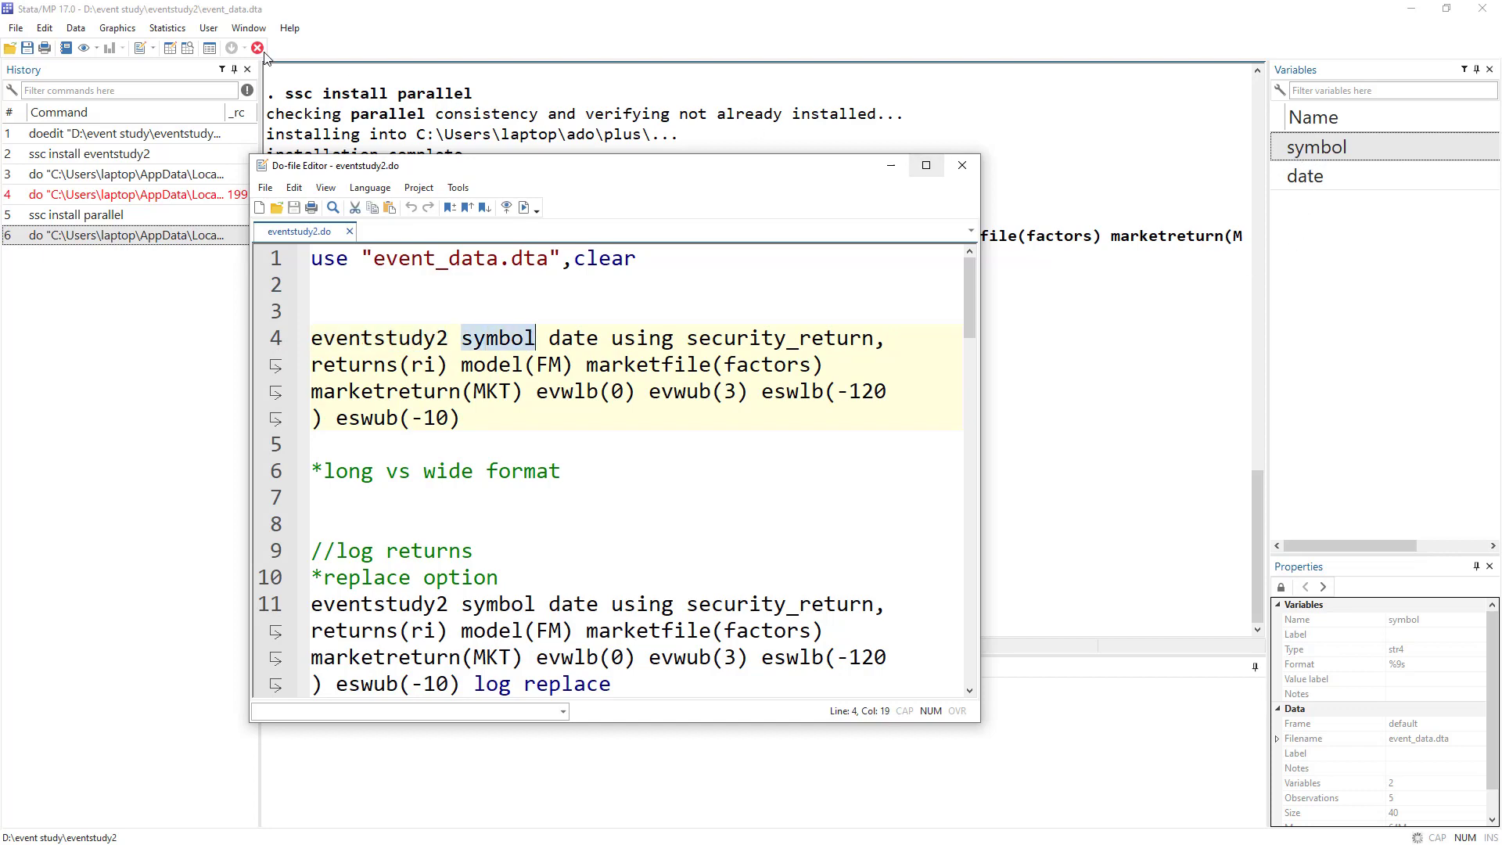
pyautogui.hotkey('ctrl', 'd')
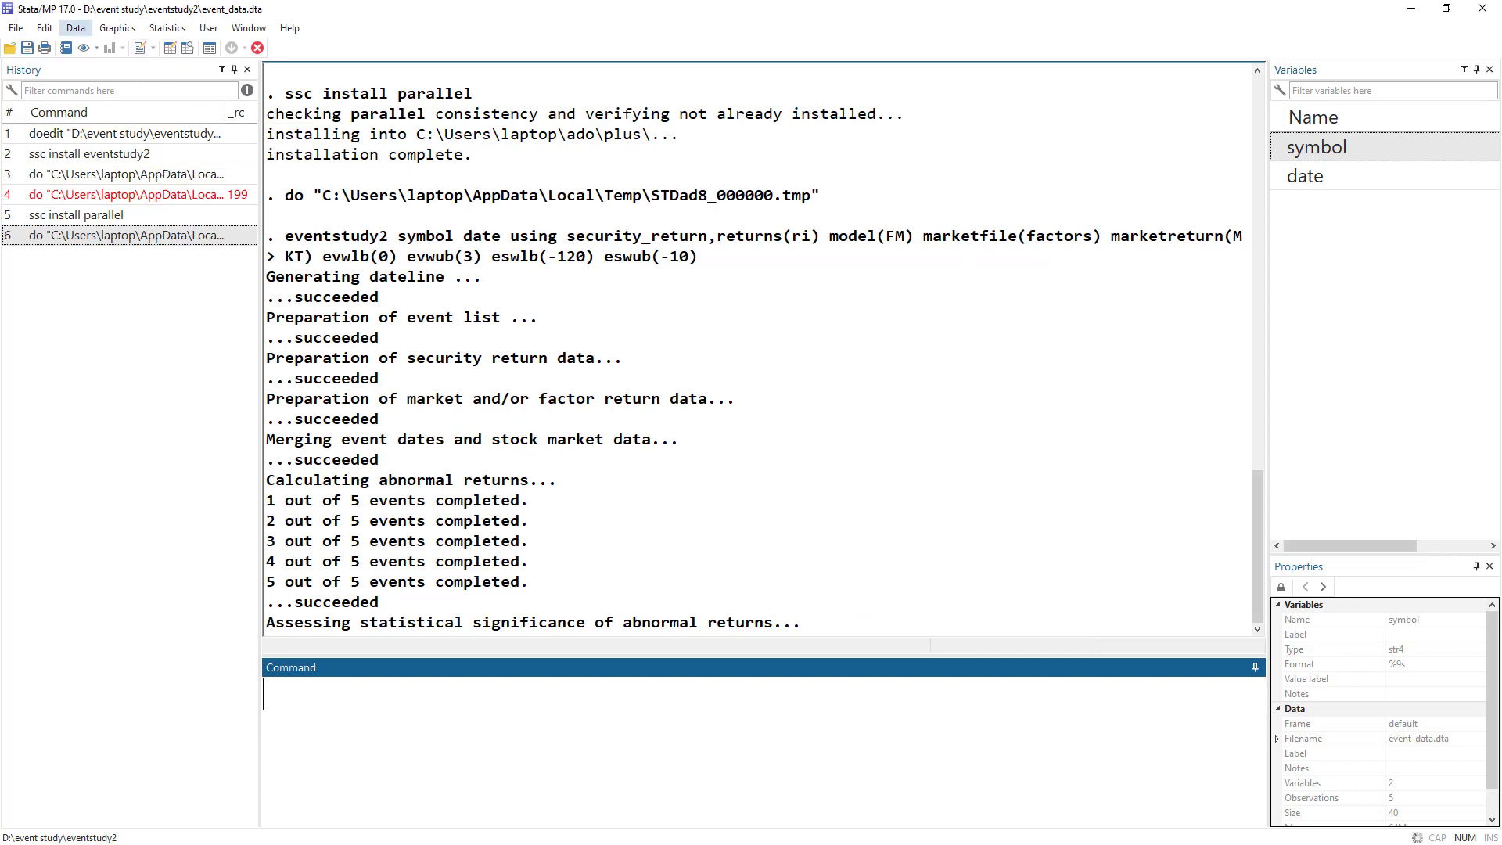
pyautogui.hotkey('alt', 'Tab')
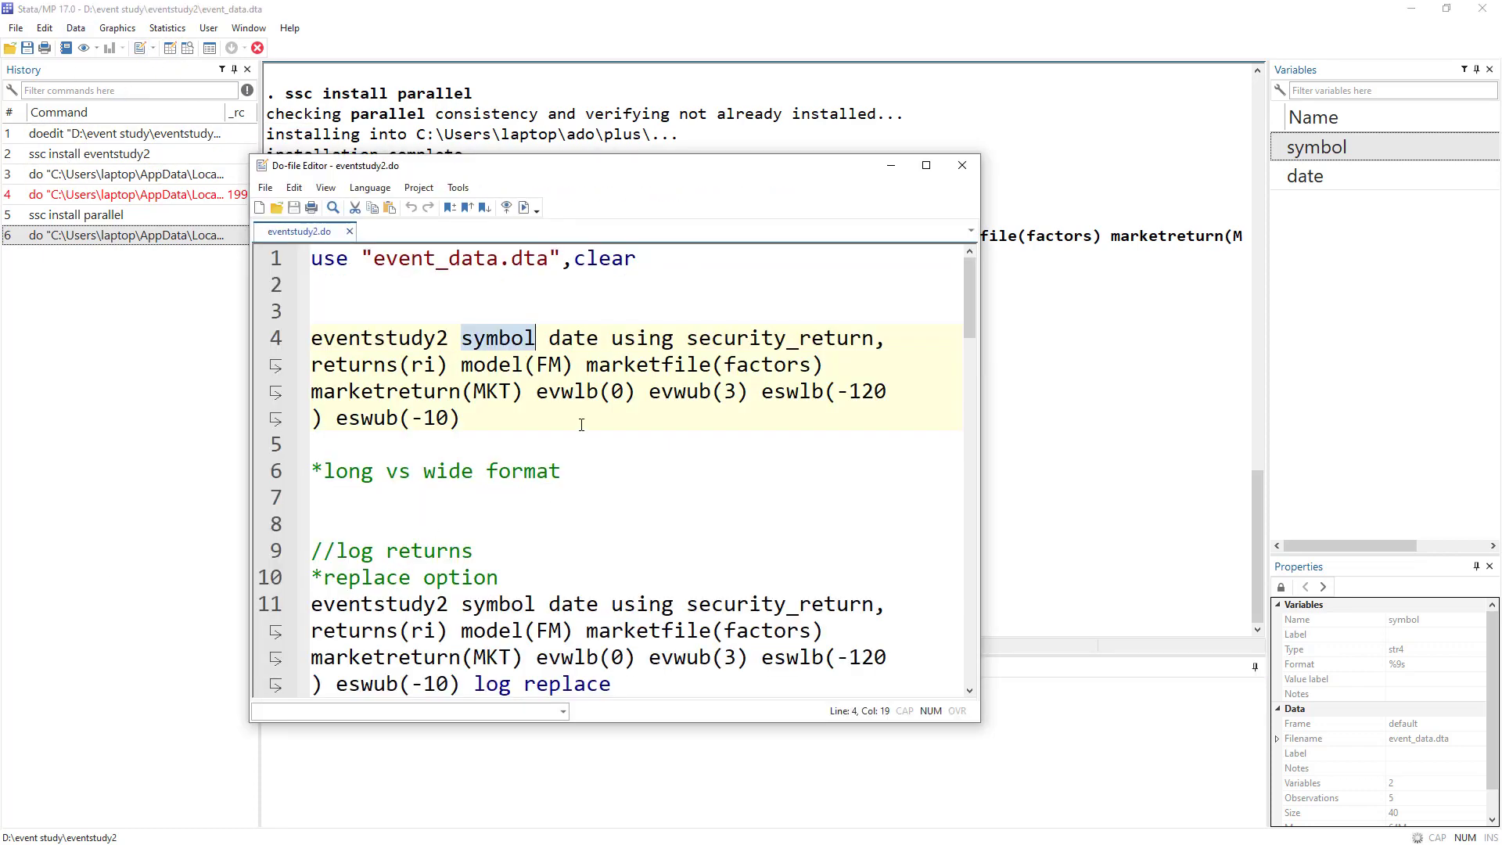
pyautogui.doubleClick(553, 338)
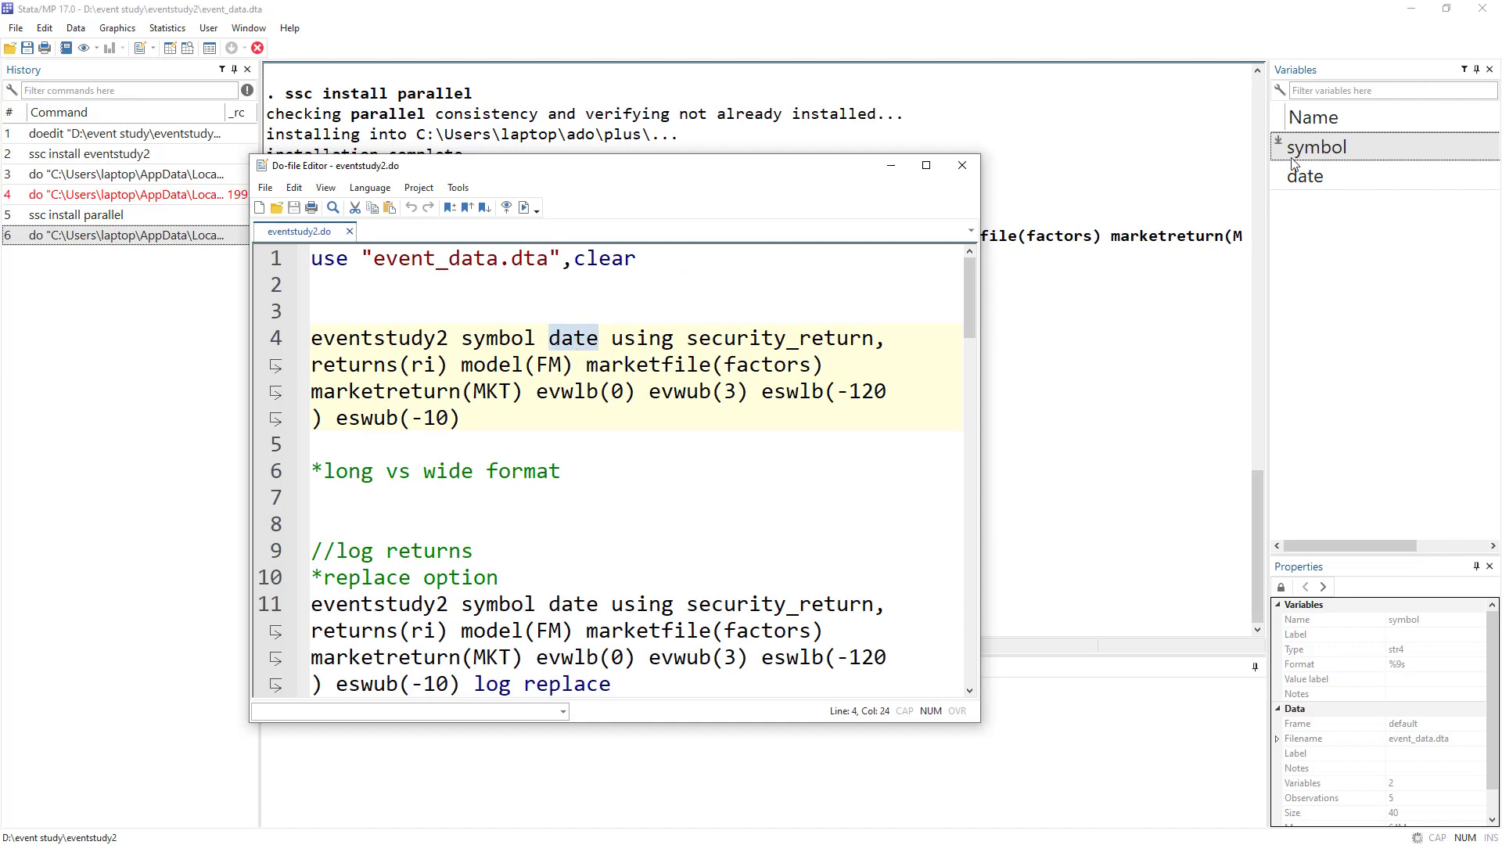
pyautogui.doubleClick(634, 338)
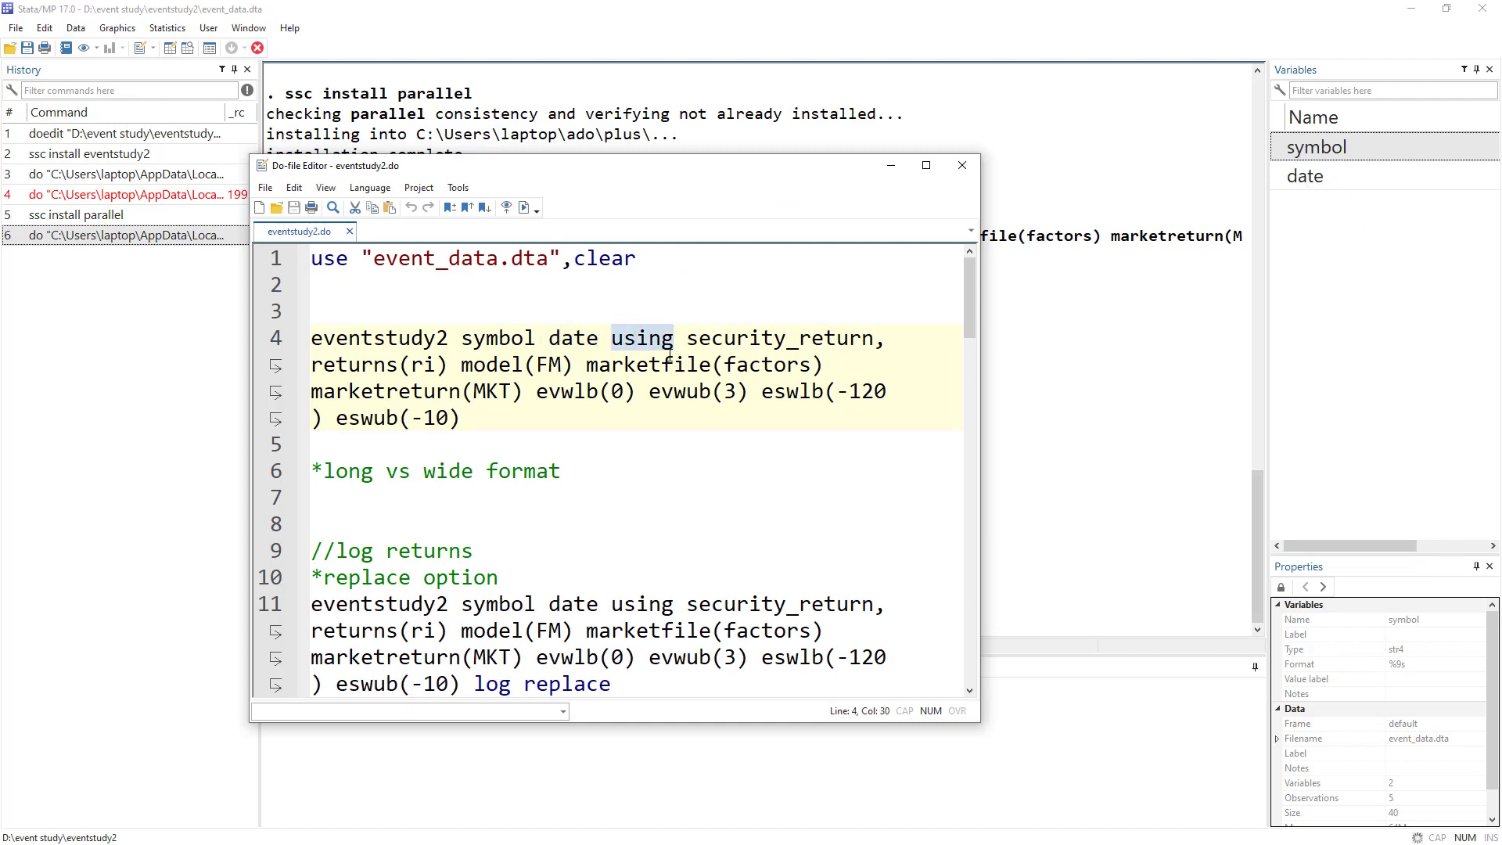
pyautogui.moveTo(691, 342); pyautogui.dragTo(874, 338)
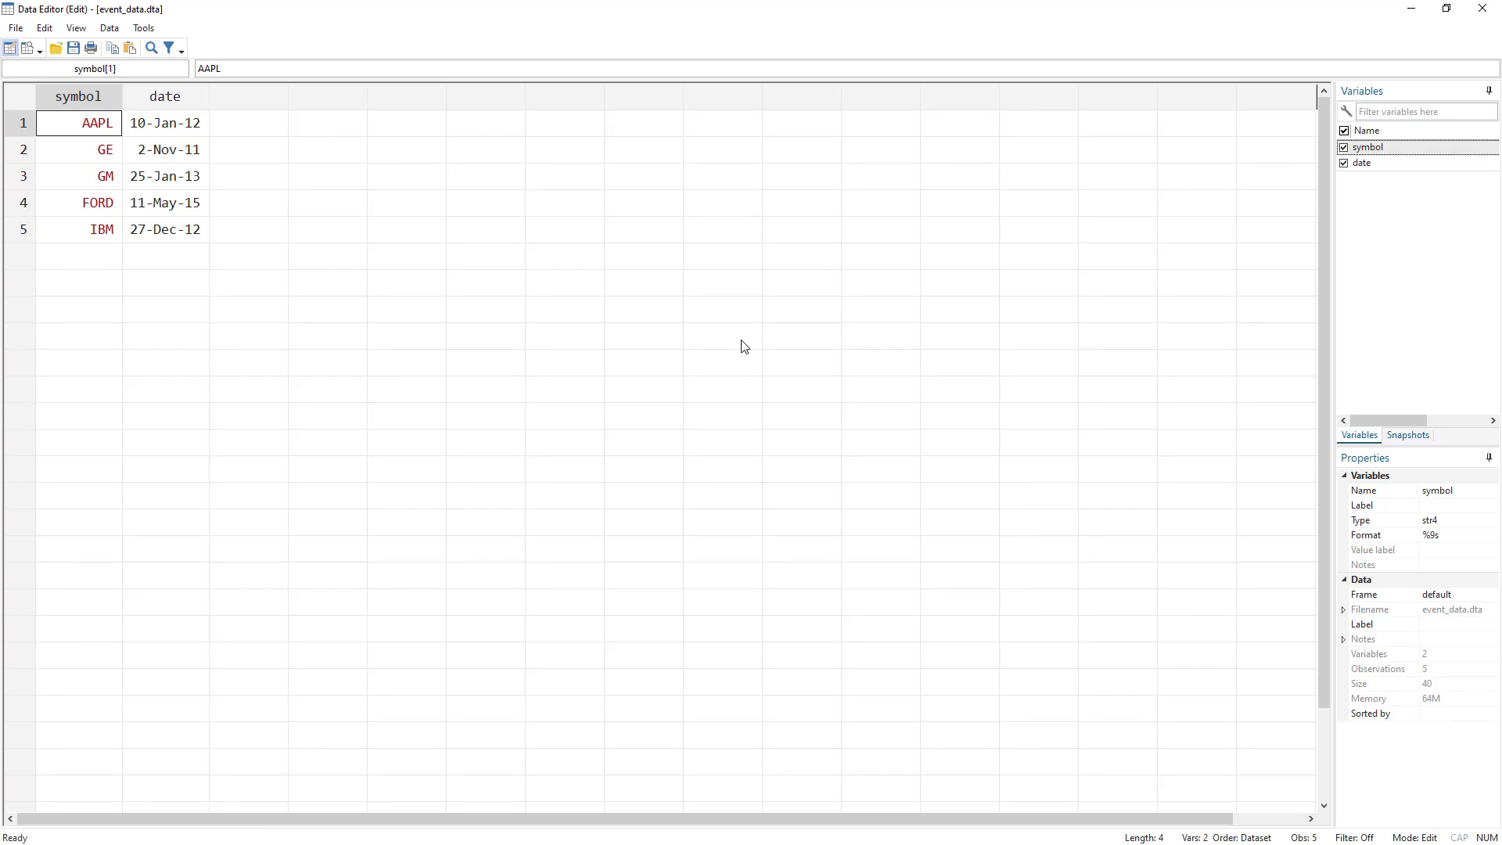
pyautogui.click(1411, 9)
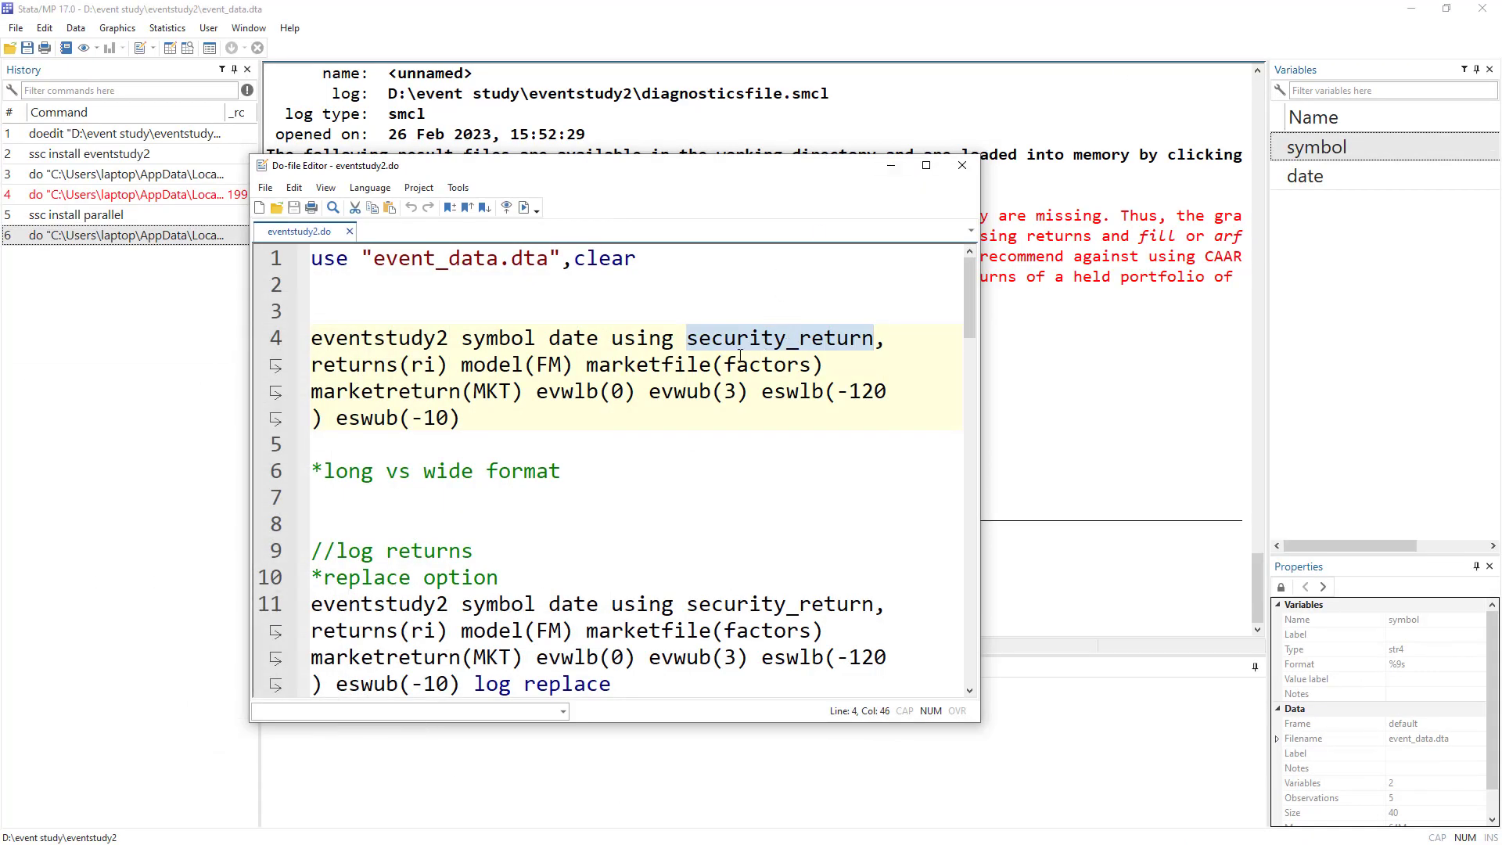
# Switch to the eventstudy2 folder and delete the seven generated result files, from aarfile.dta through arfile.dta
pyautogui.click(1412, 8)
pyautogui.moveTo(820, 170); pyautogui.dragTo(850, 324)
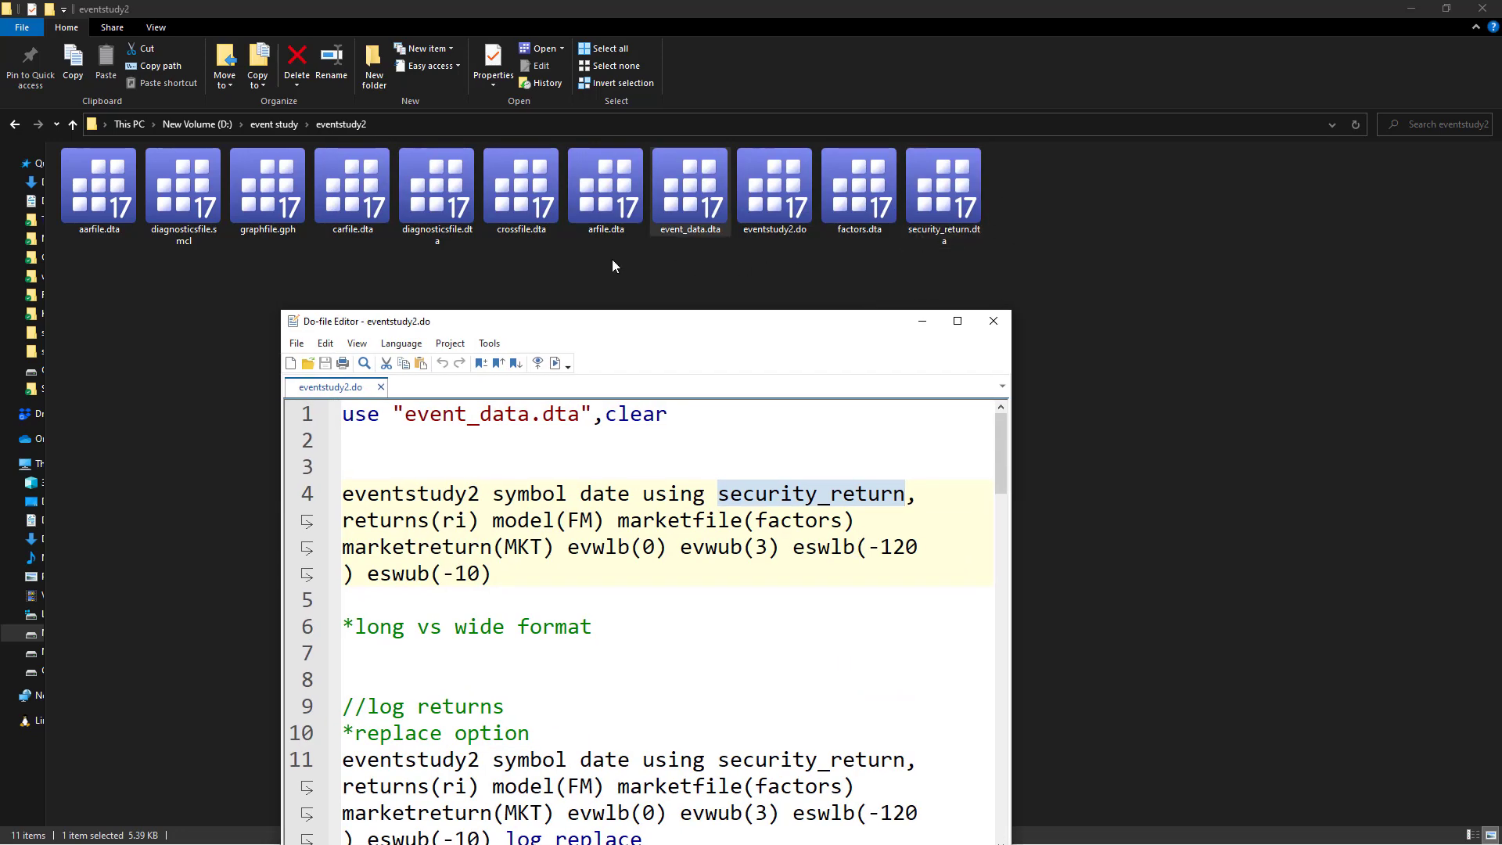
pyautogui.moveTo(613, 260); pyautogui.dragTo(100, 204)
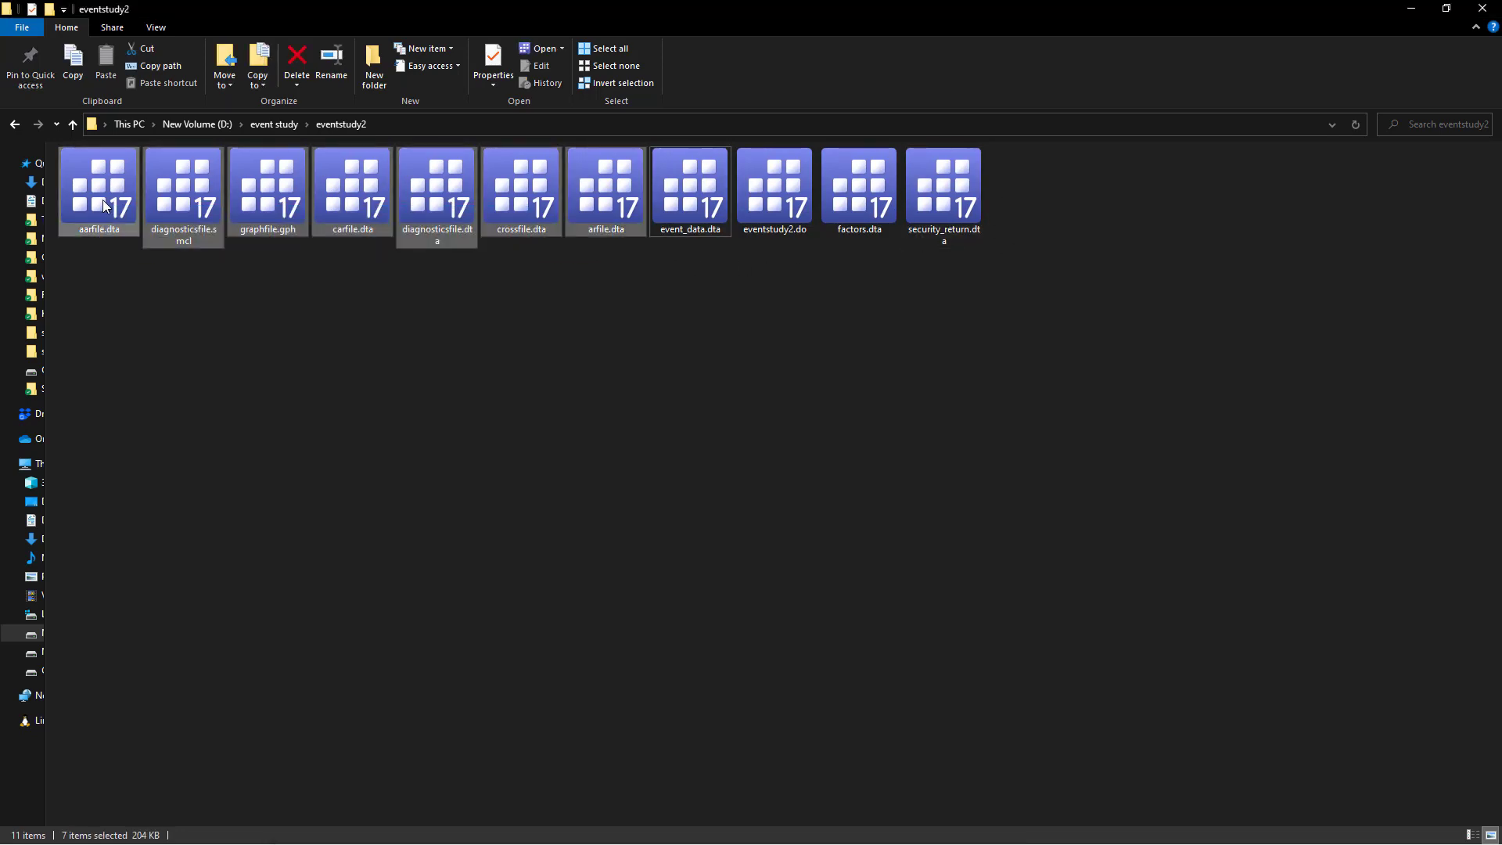
pyautogui.press('Delete')
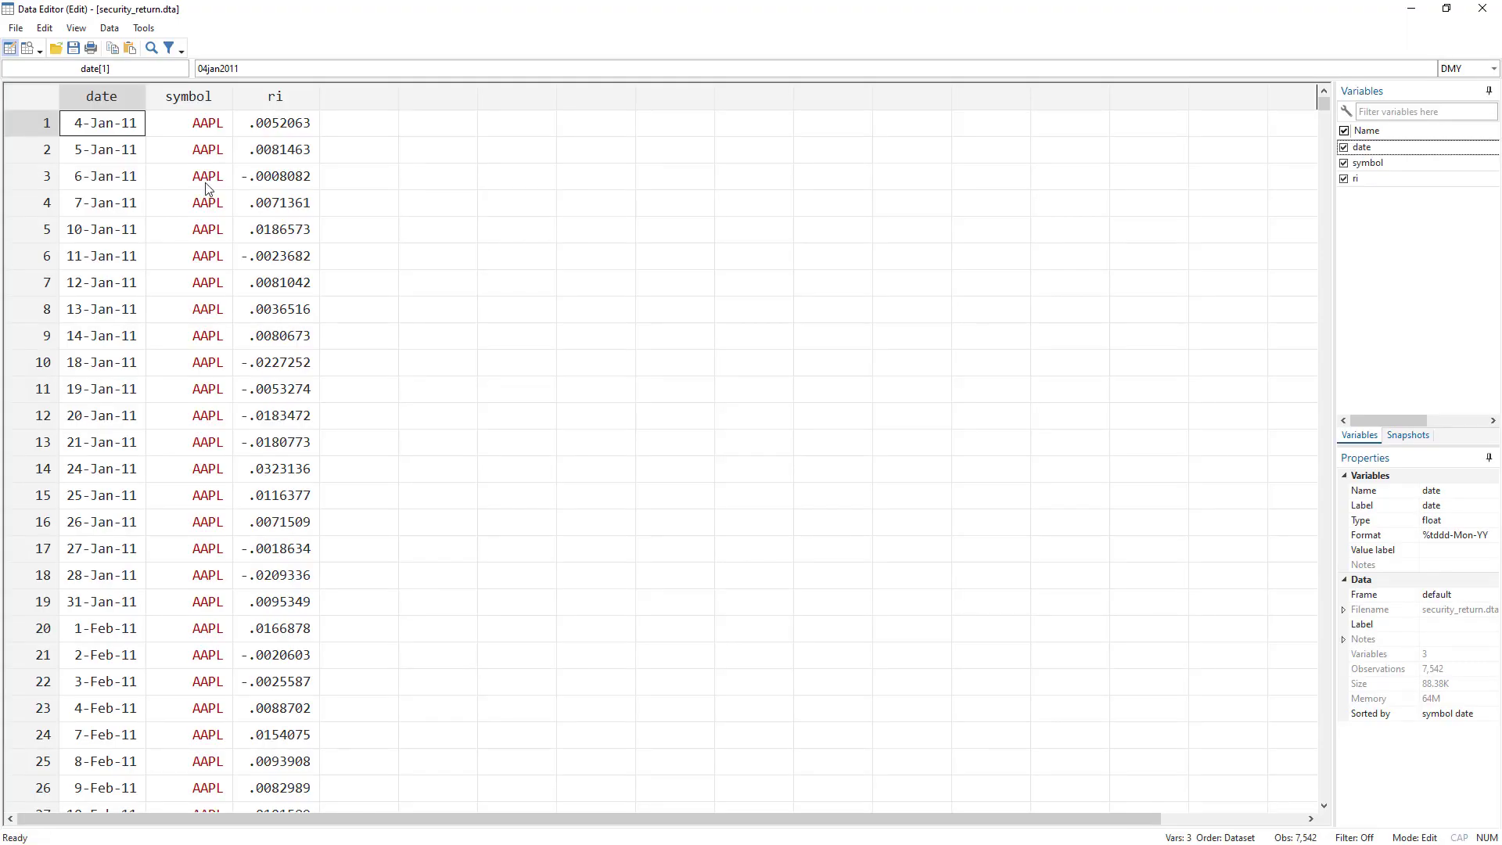
# Compare the returns(ri) option and the security_return file reference on line 4 with the ri column in security_return.dta
pyautogui.hotkey('alt', 'Tab')
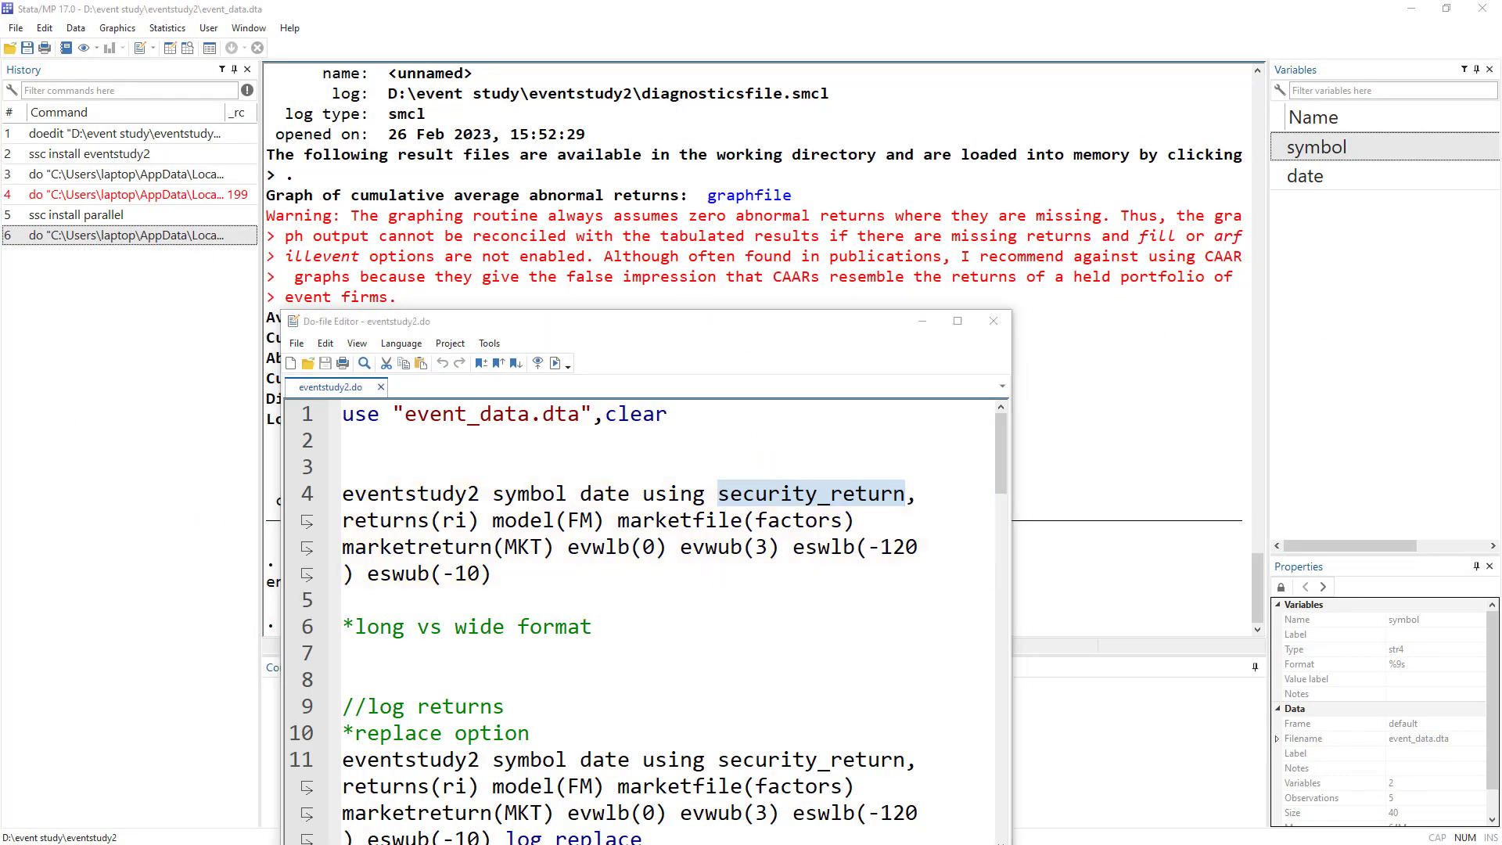
pyautogui.hotkey('alt', 'Tab')
pyautogui.click(280, 100)
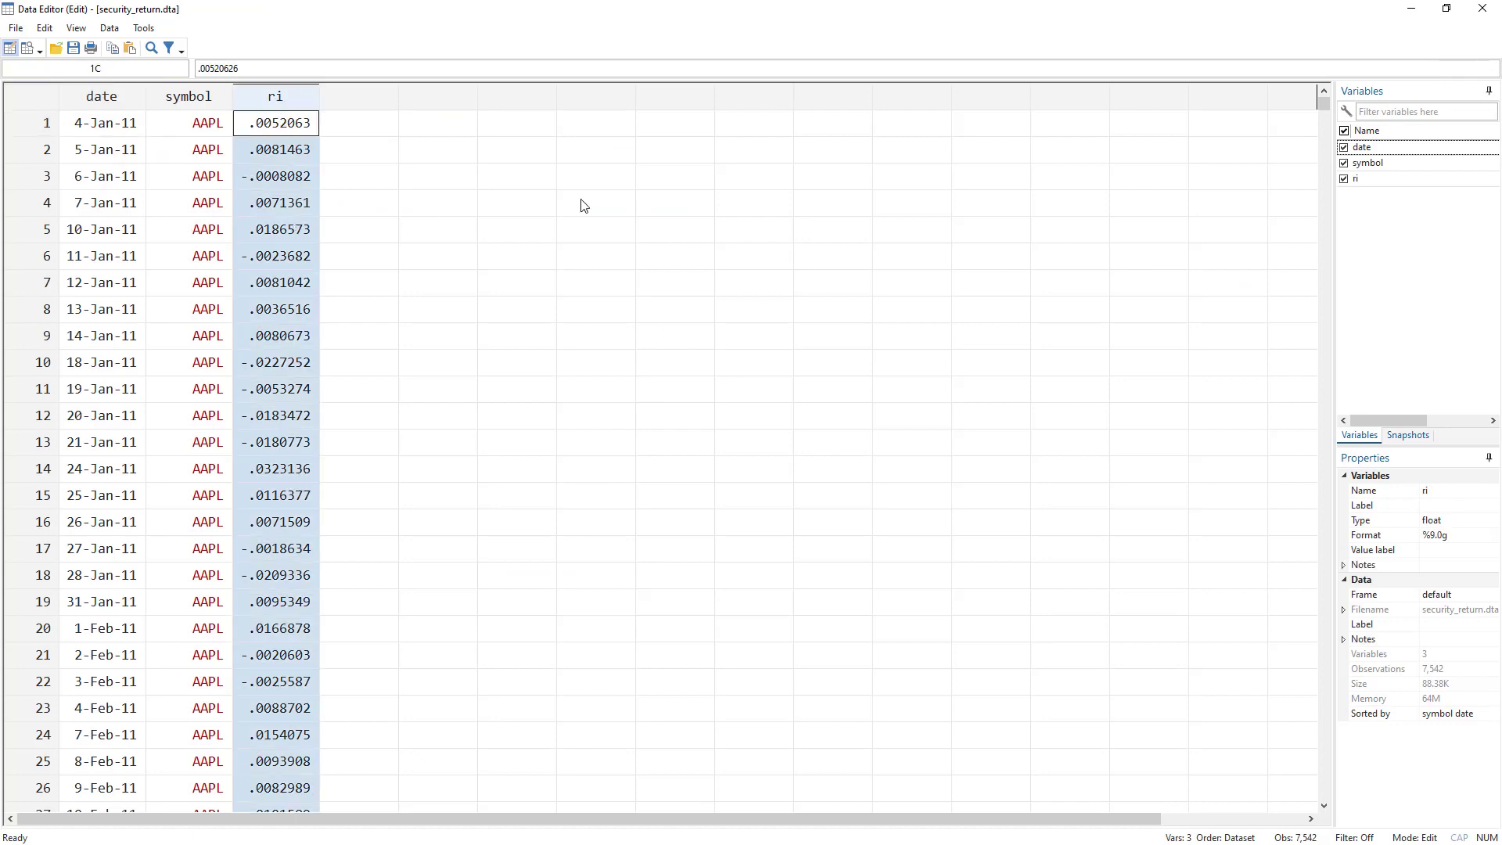
pyautogui.click(1412, 9)
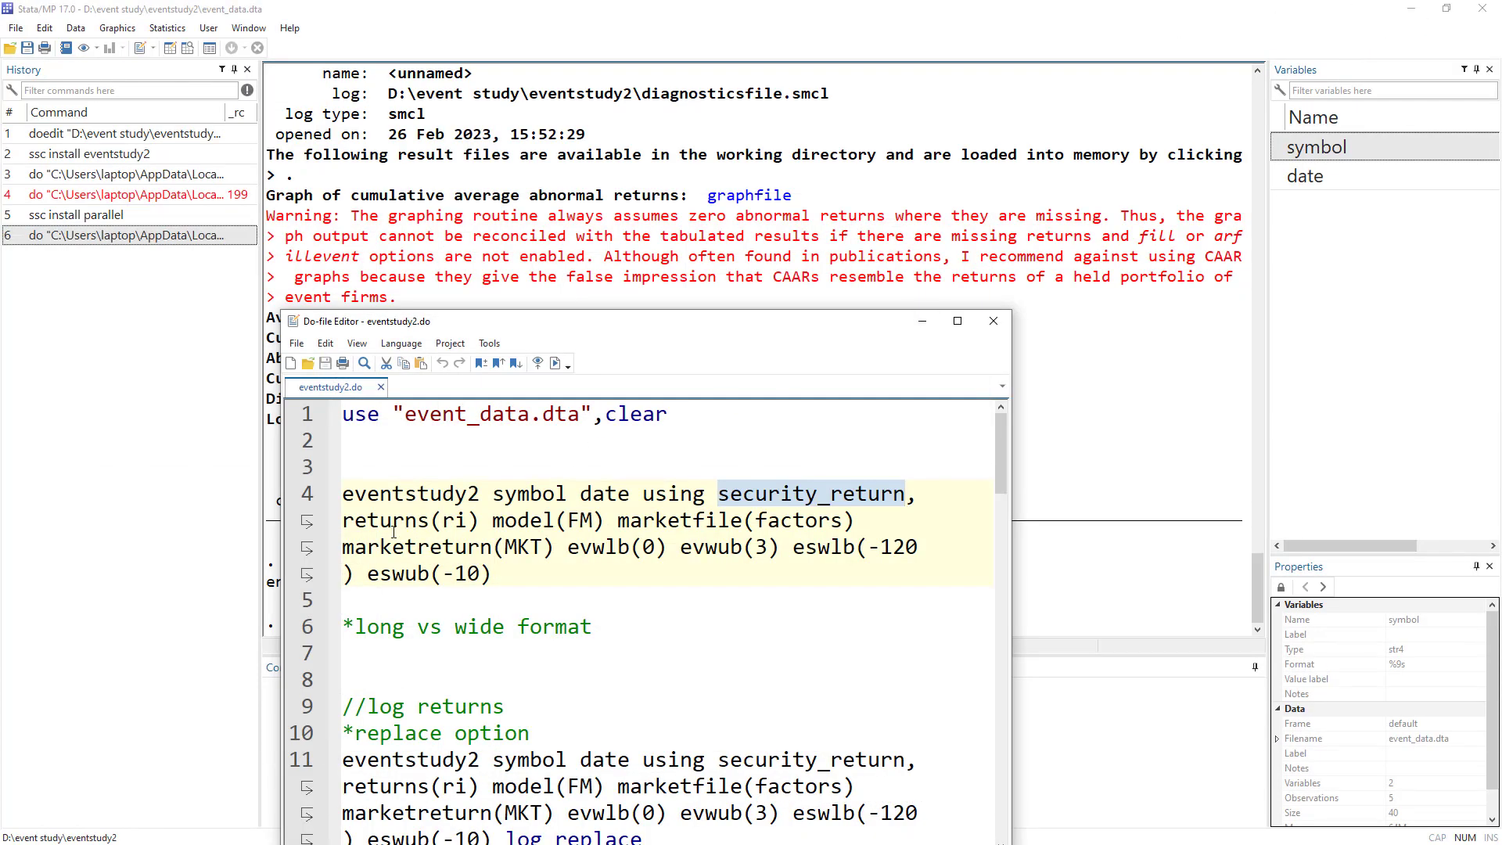
pyautogui.doubleClick(393, 526)
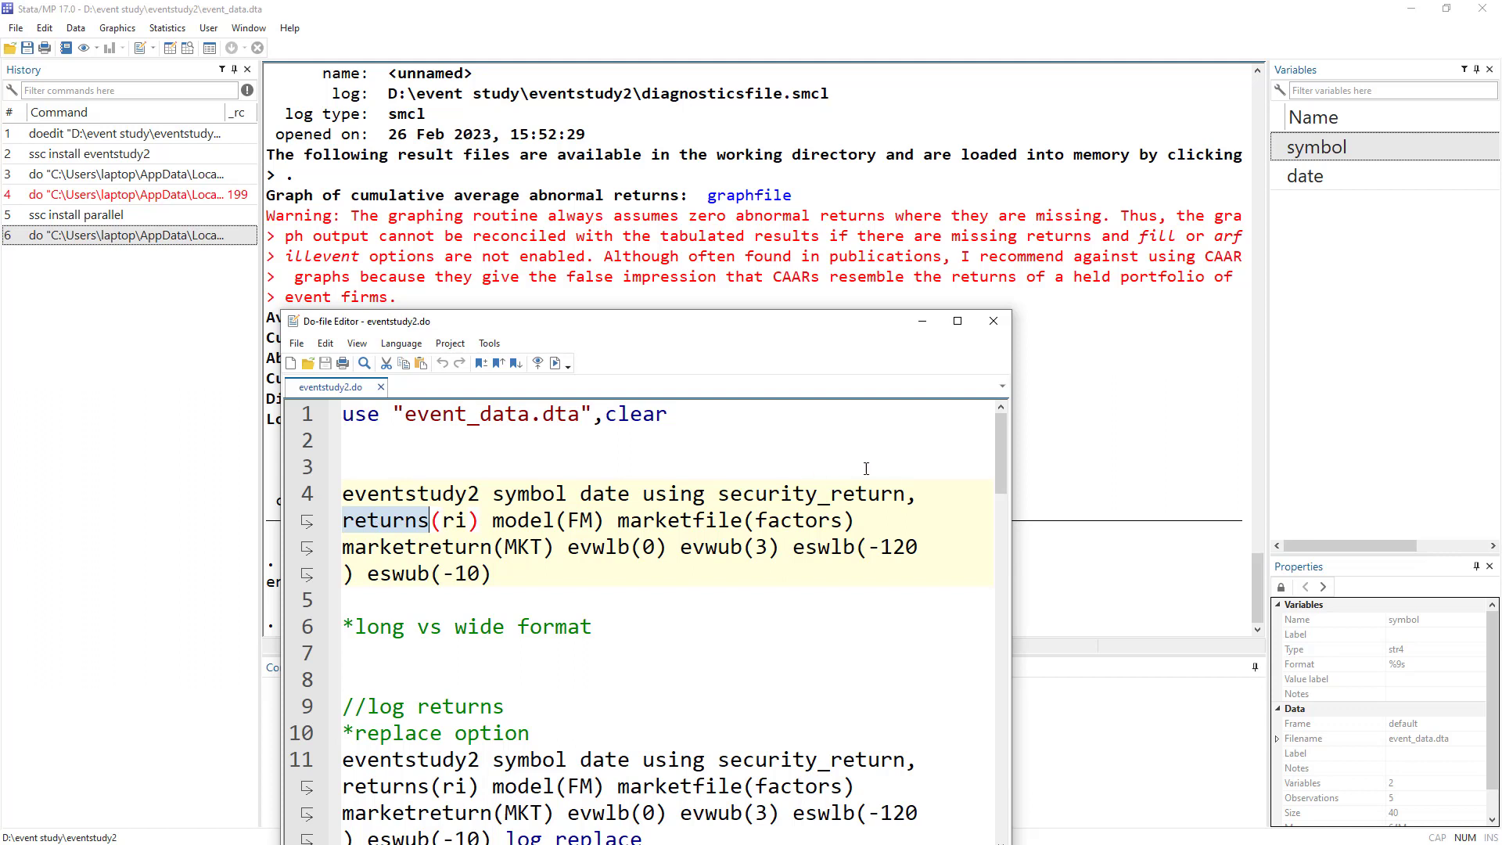
pyautogui.press('Left')
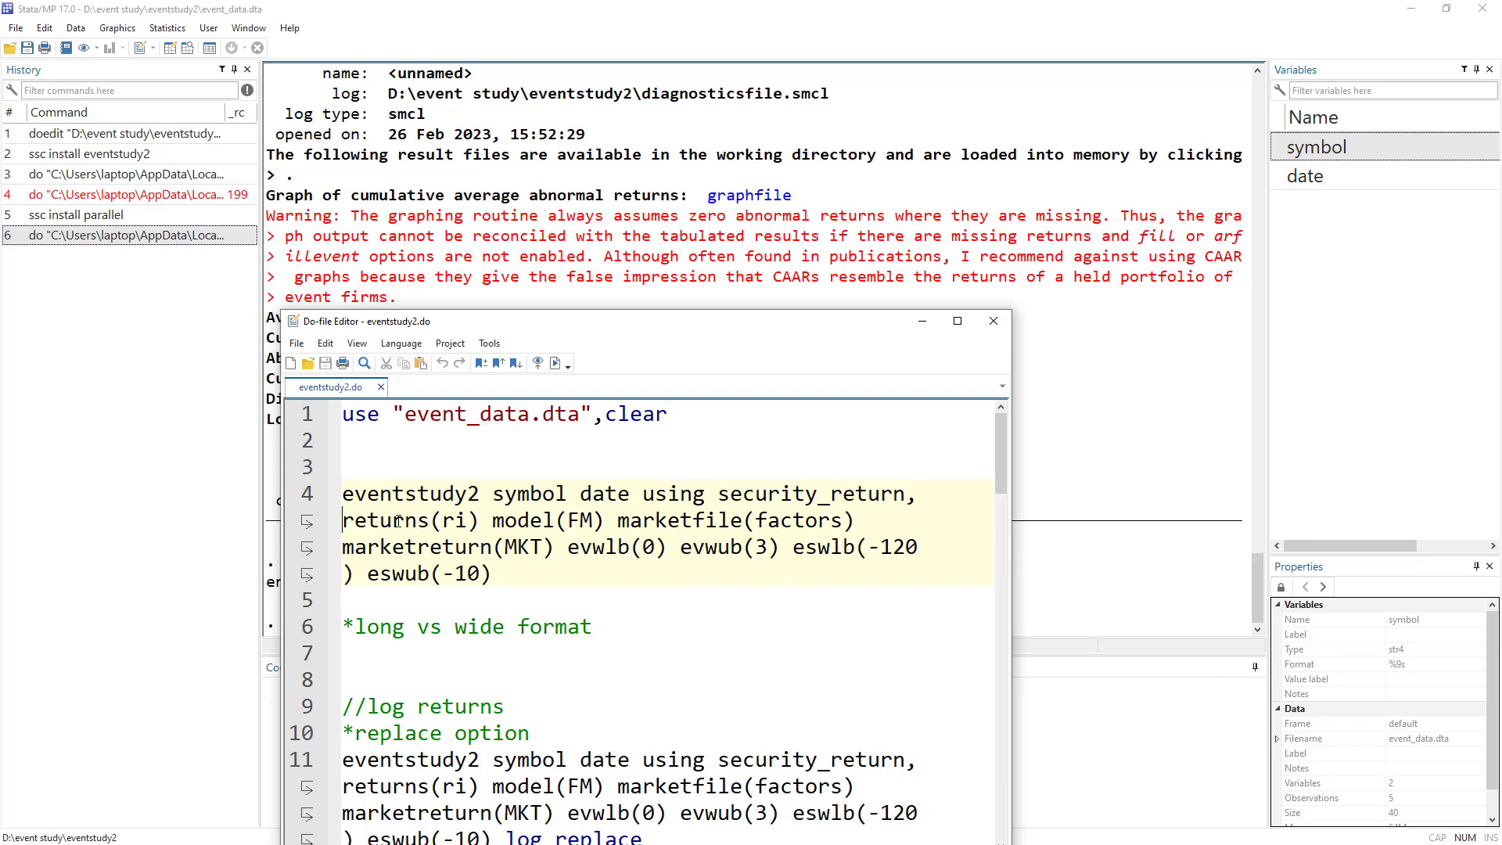
pyautogui.doubleClick(362, 521)
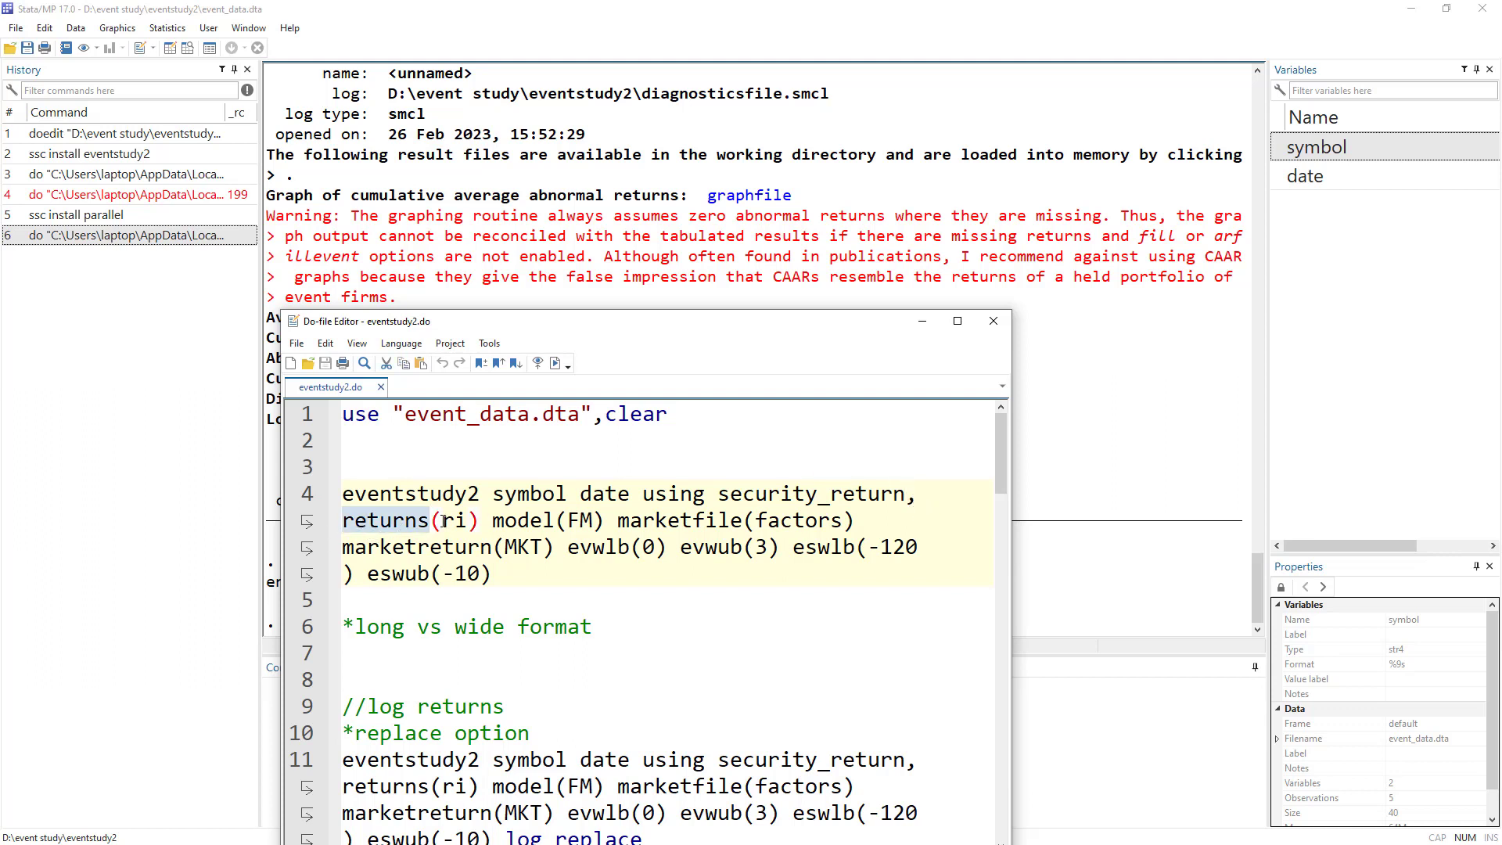
pyautogui.moveTo(444, 522); pyautogui.dragTo(467, 526)
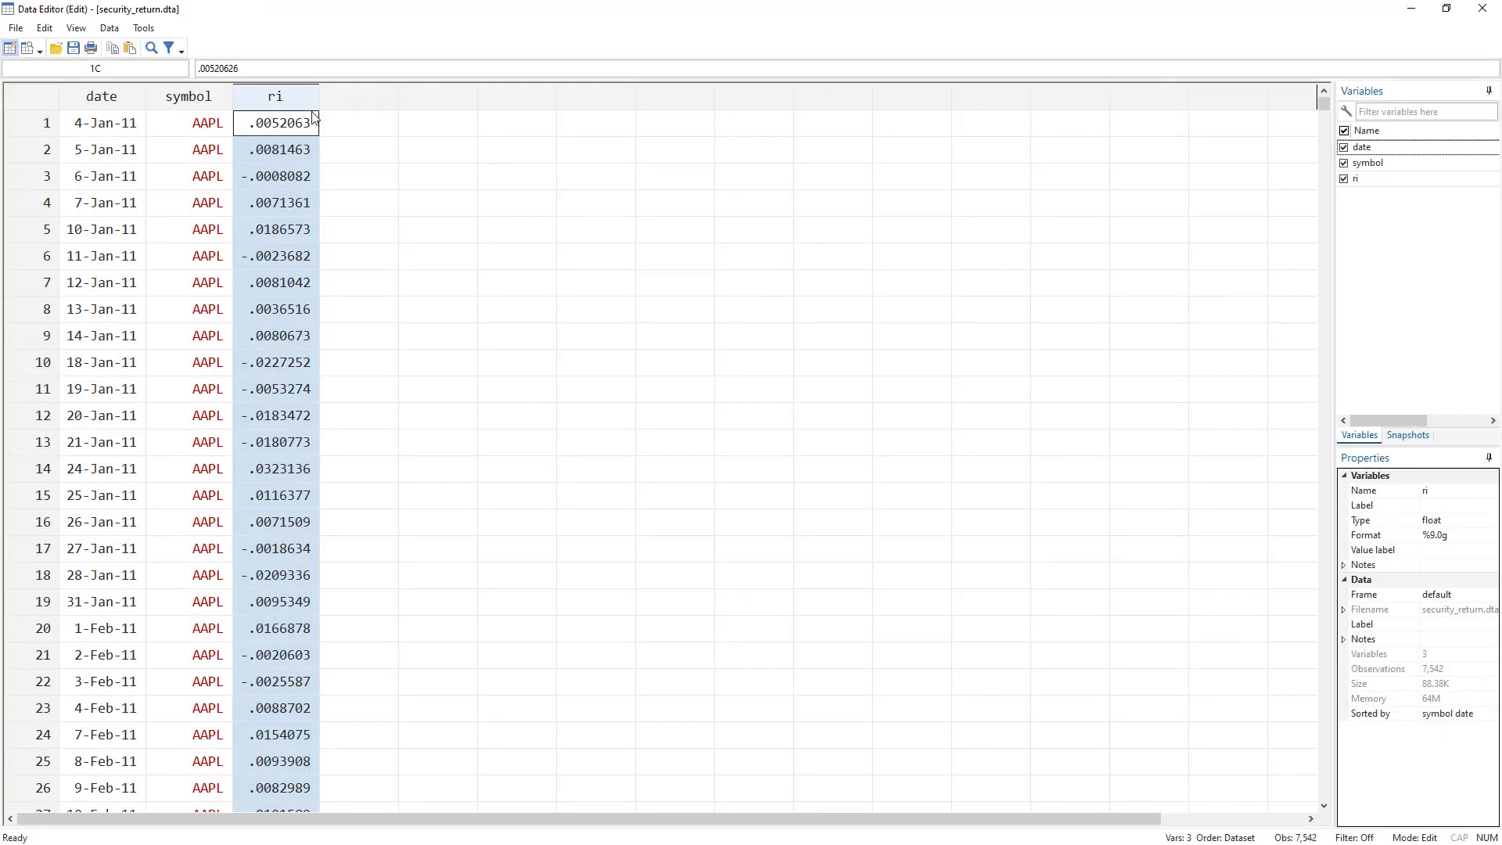
pyautogui.click(1413, 8)
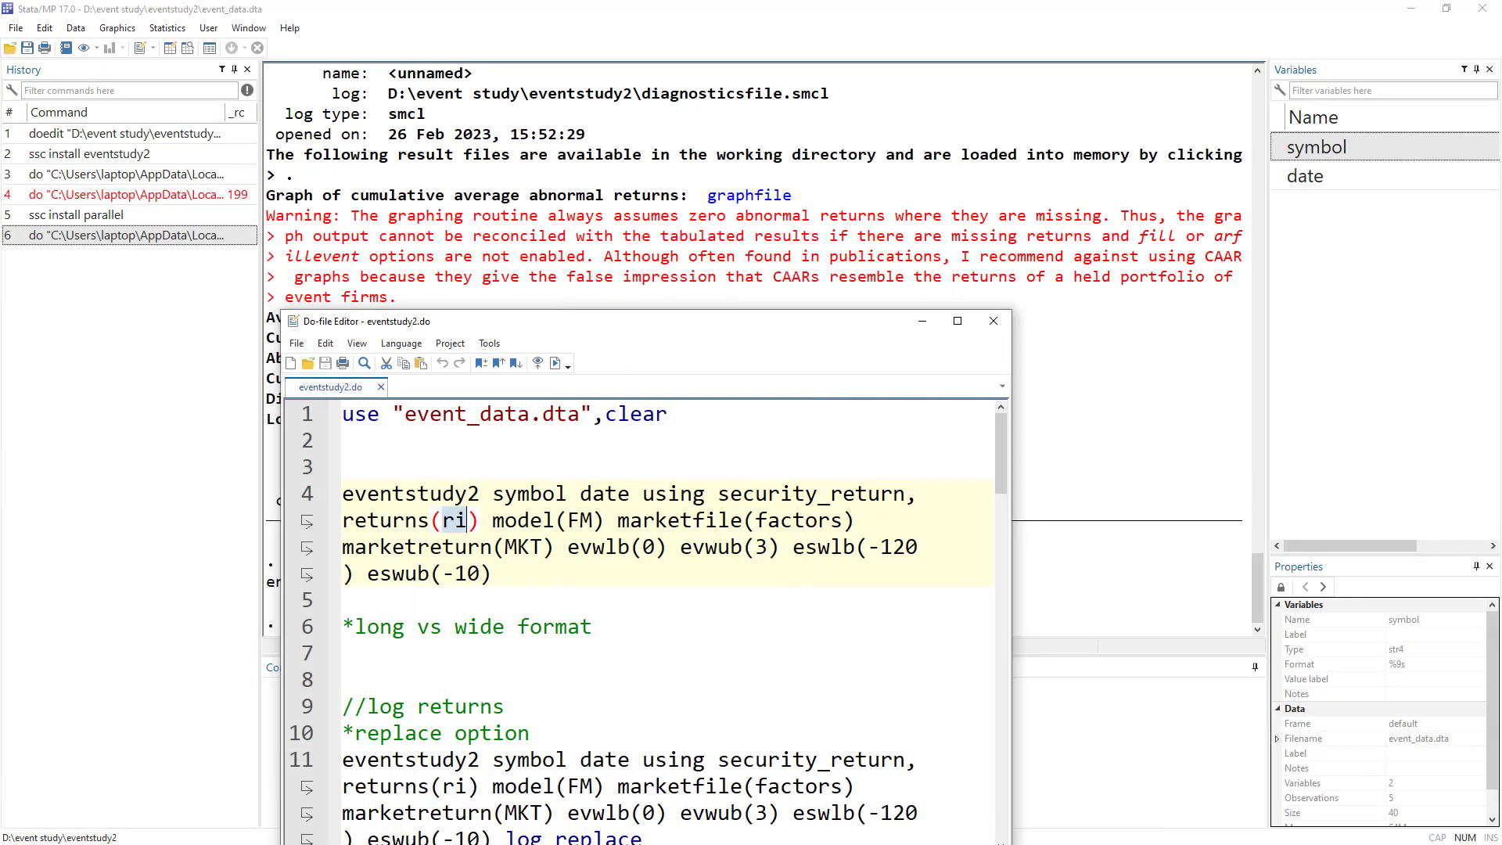
pyautogui.doubleClick(797, 495)
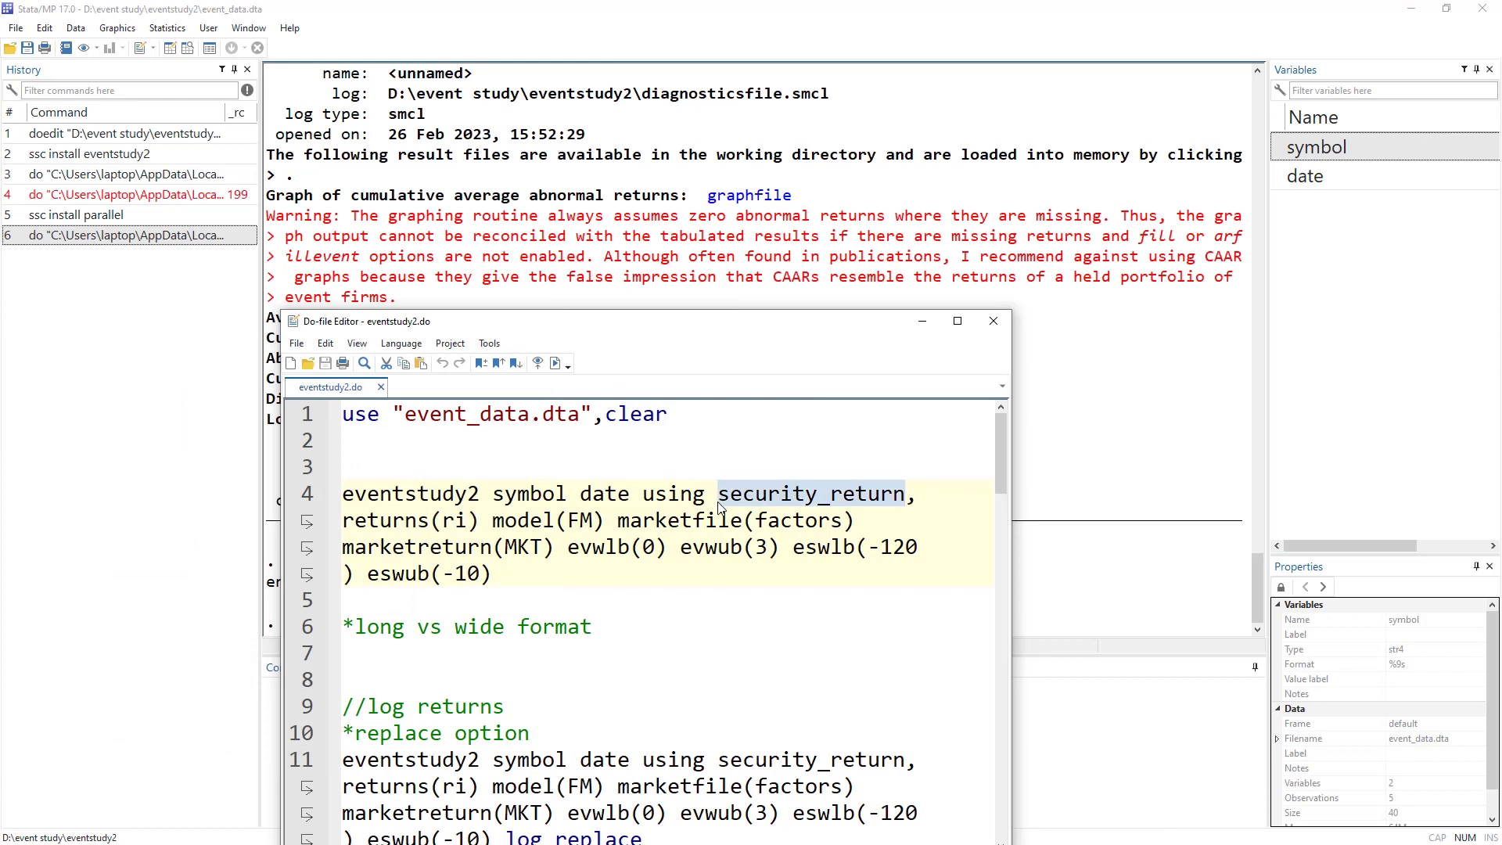
# Re-examine the returns option and its ri variable on line 4 against the data files in the eventstudy2 folder
pyautogui.click(1413, 8)
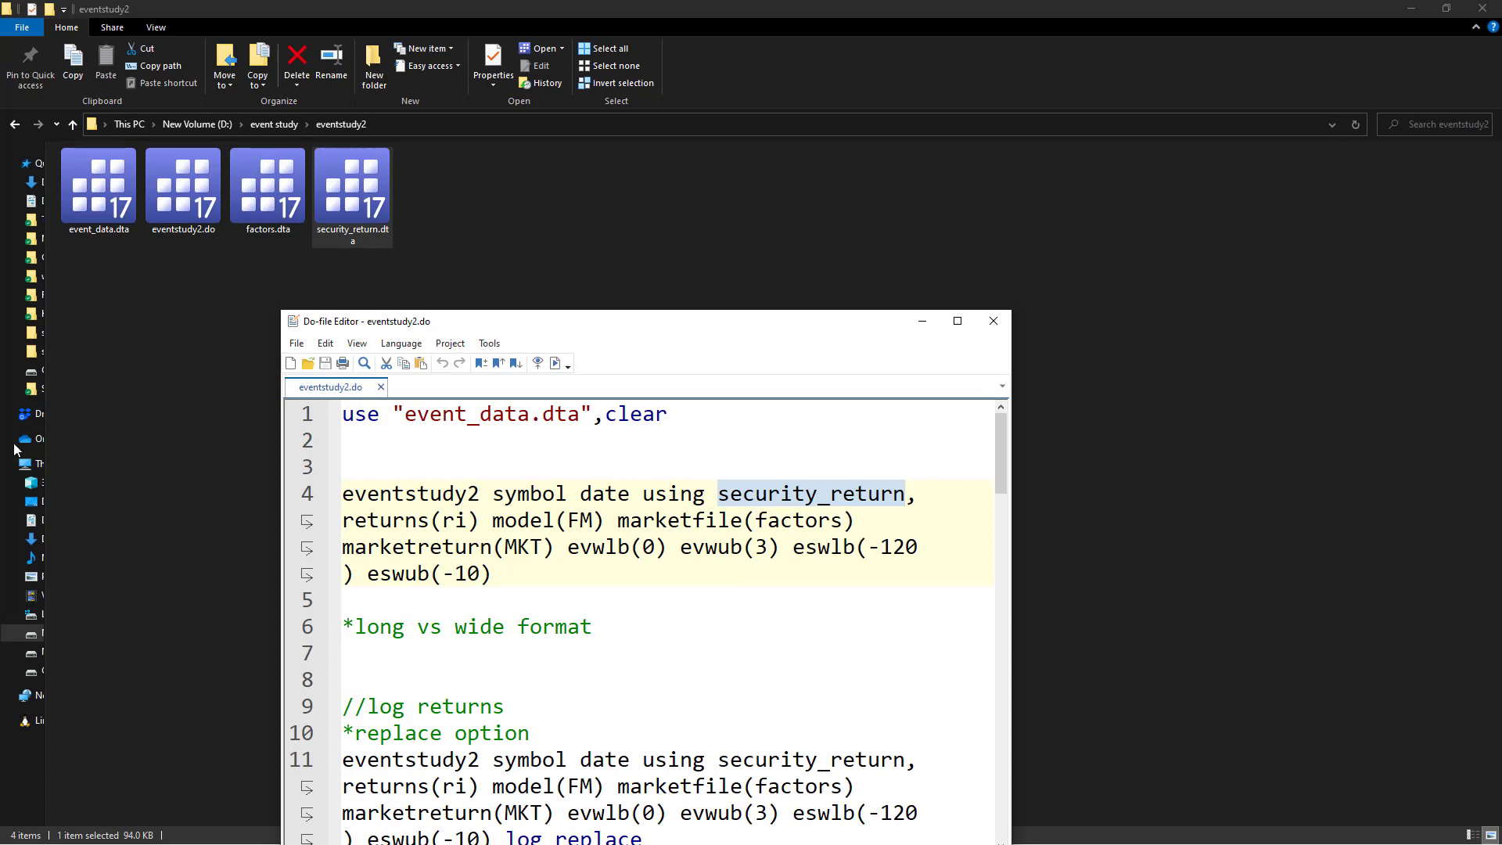
pyautogui.doubleClick(457, 520)
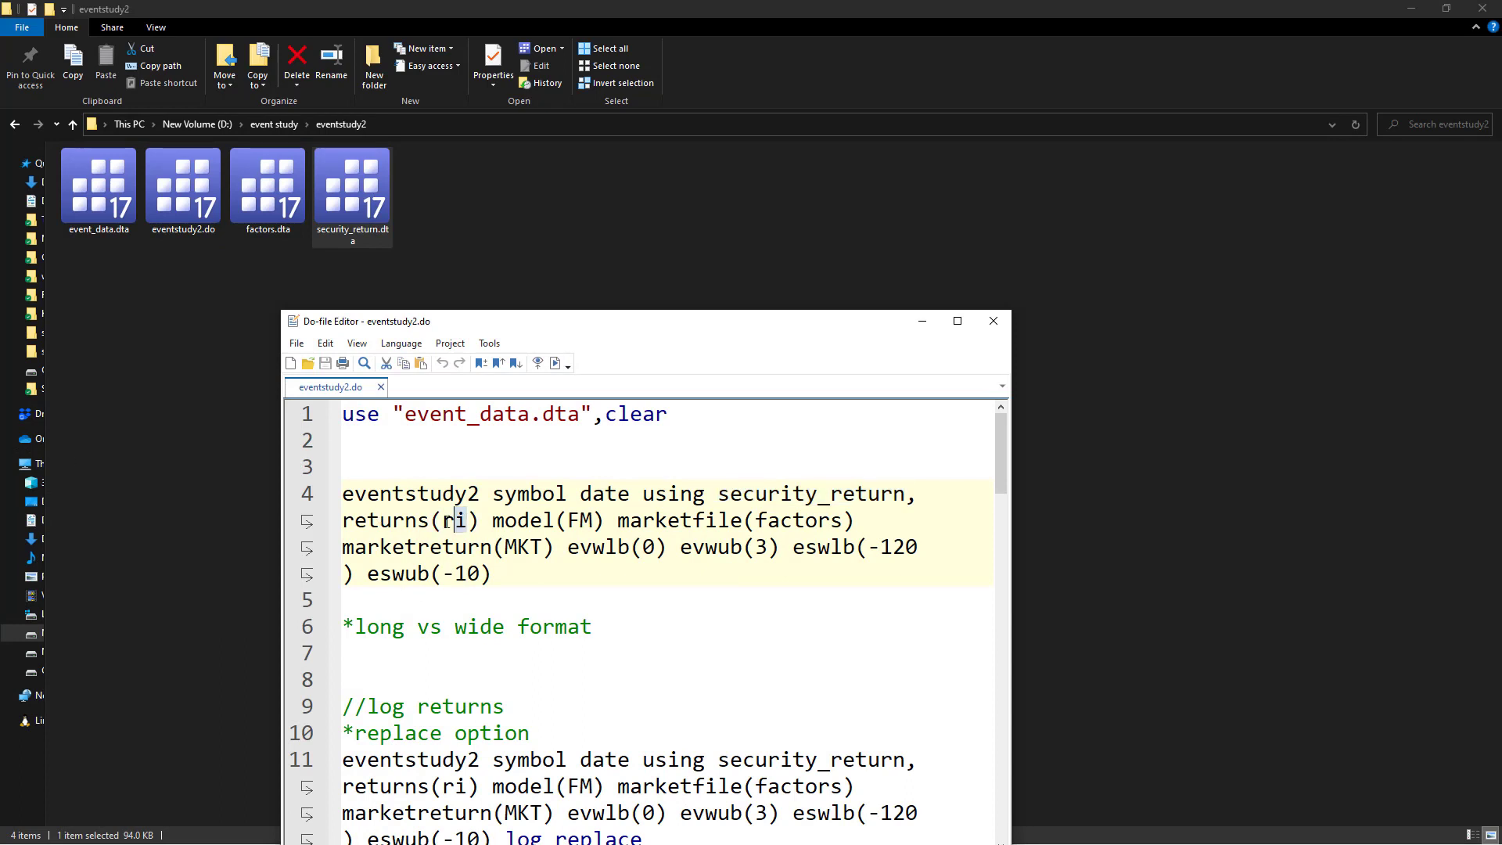
pyautogui.click(381, 521)
pyautogui.doubleClick(381, 524)
pyautogui.doubleClick(408, 525)
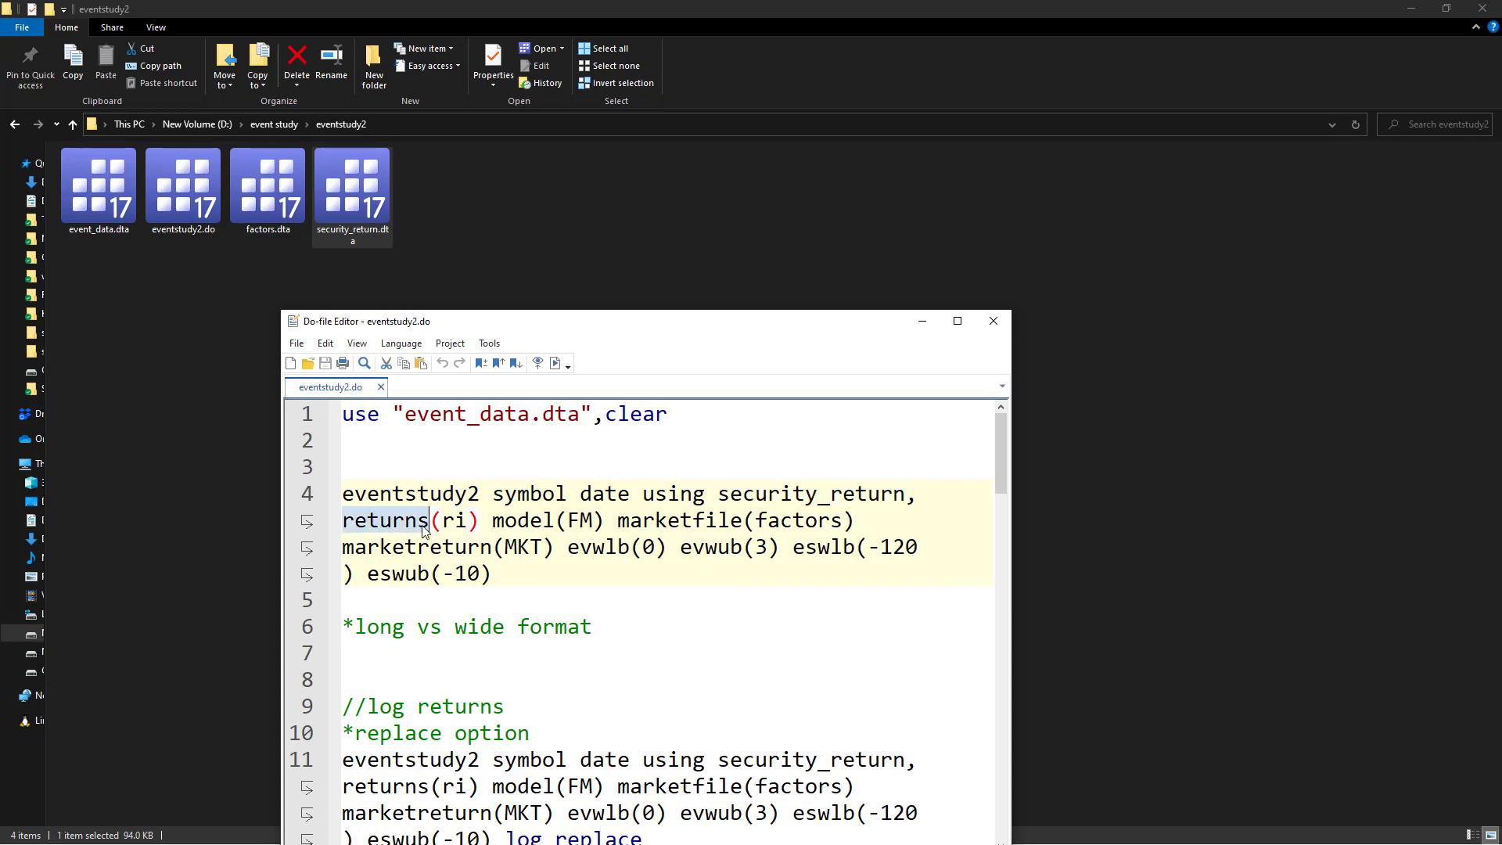
pyautogui.moveTo(470, 523); pyautogui.dragTo(445, 523)
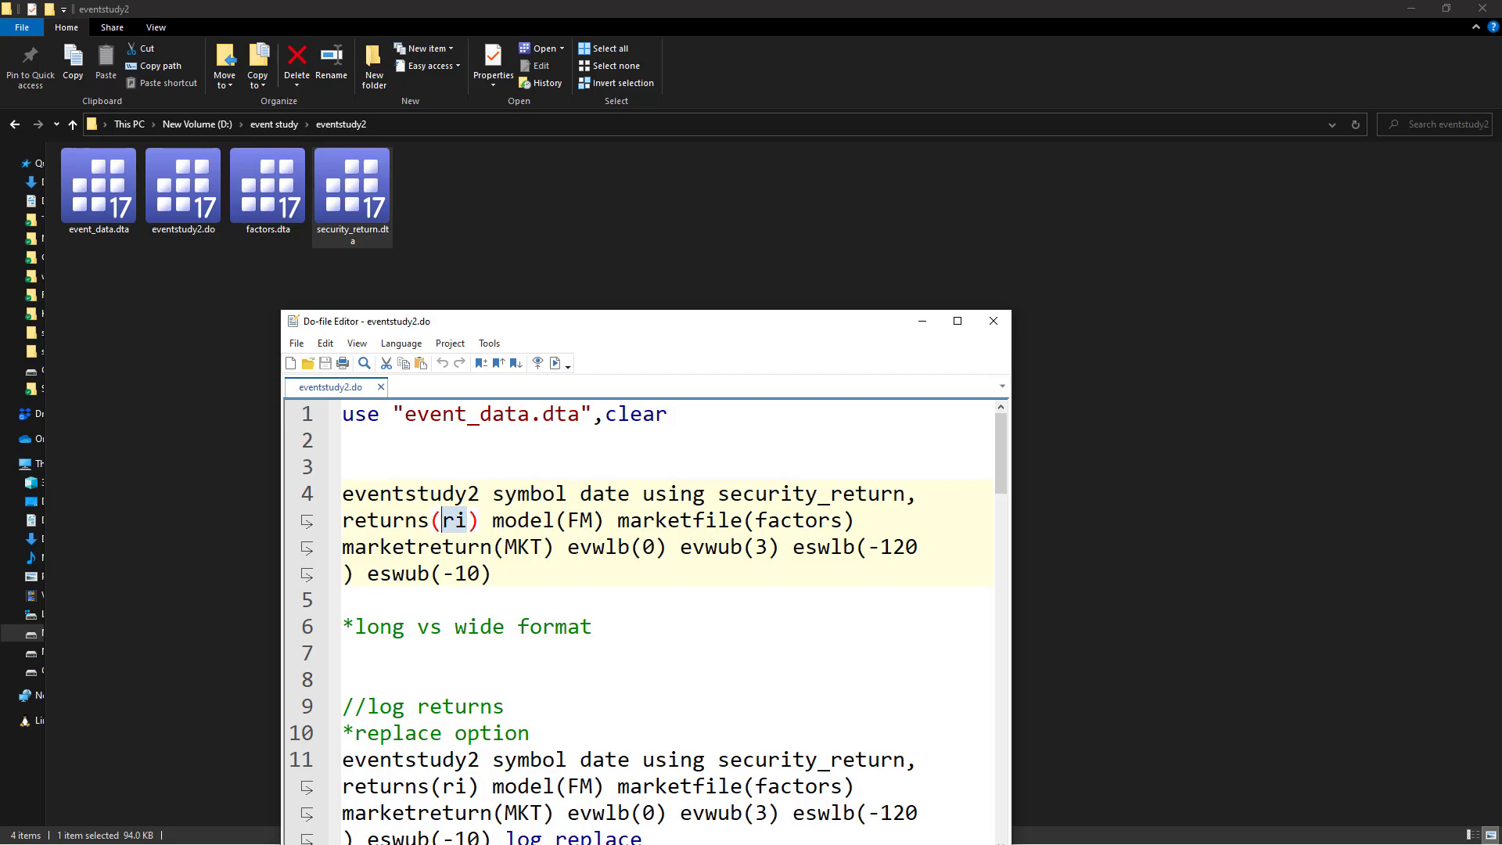
pyautogui.hotkey('alt', 'Tab')
pyautogui.hotkey('alt', 'Tab')
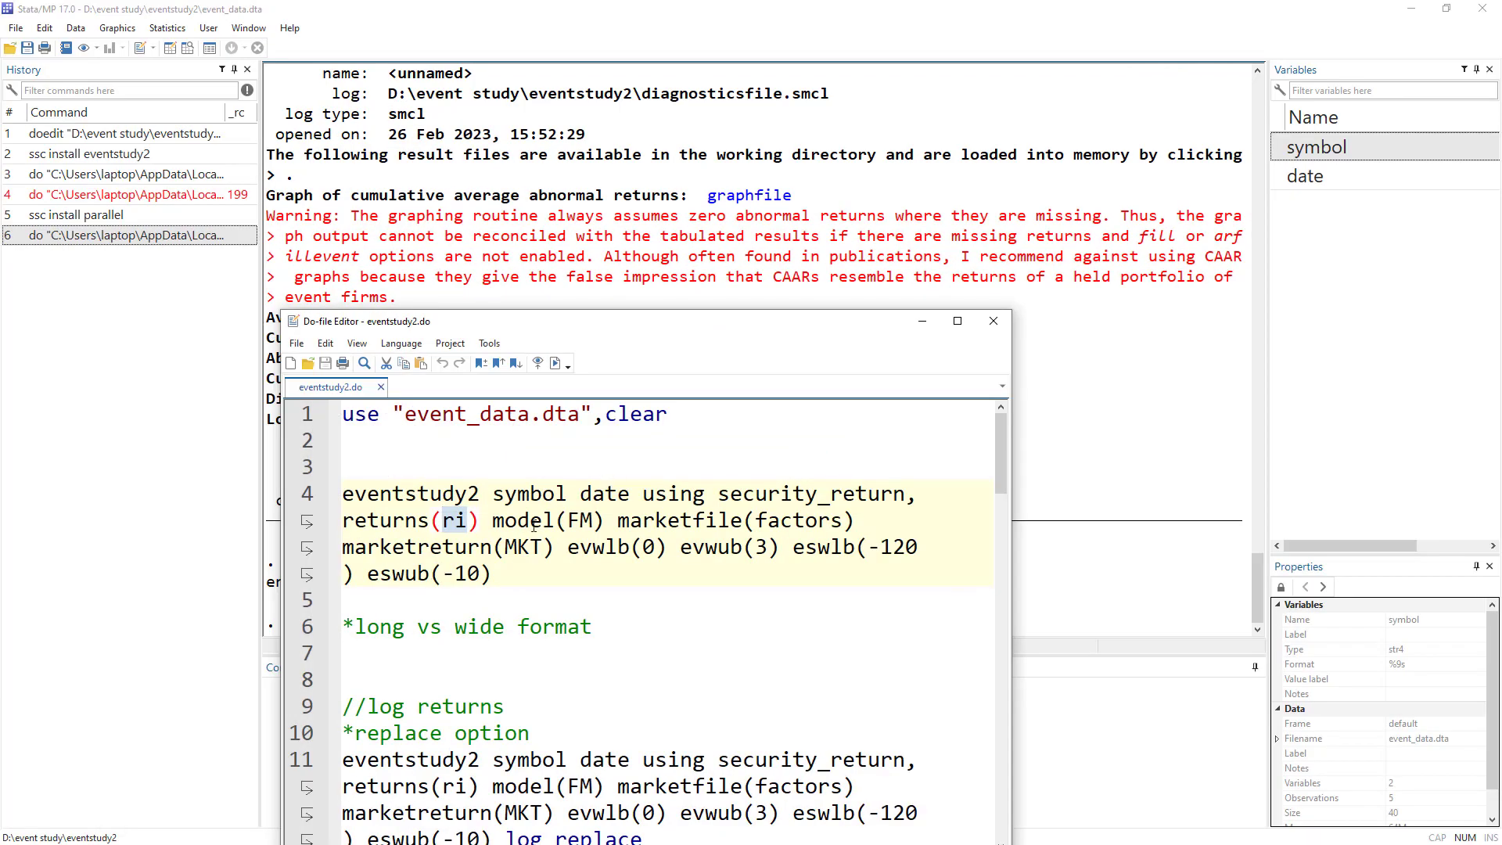
# Examine the model(FM) option on line 4 and review the alternative models listed under the Model Type heading
pyautogui.moveTo(493, 521); pyautogui.dragTo(566, 515)
pyautogui.scroll(-10, 495, 652)
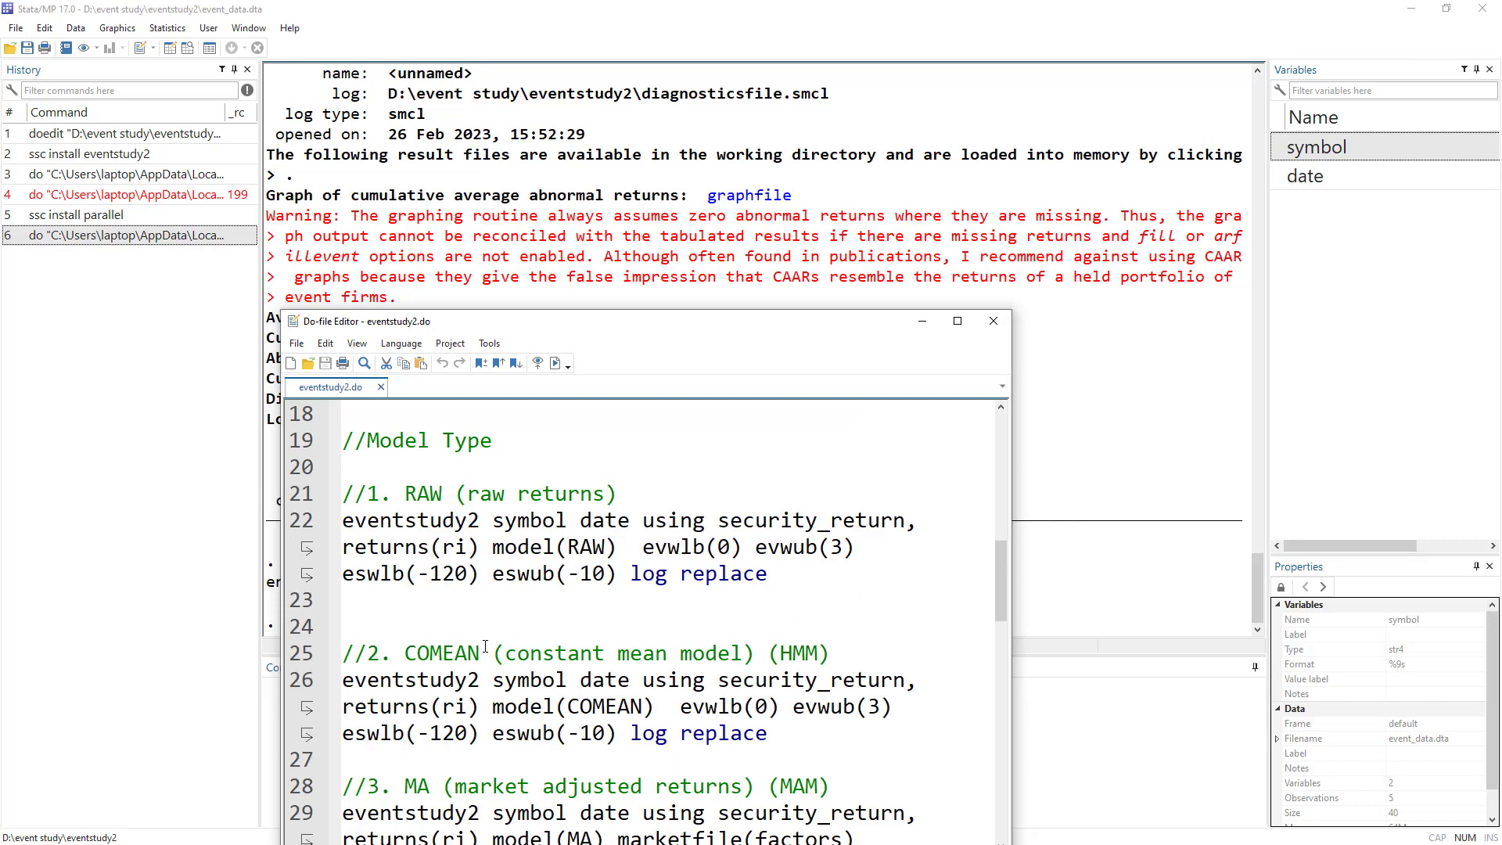
pyautogui.scroll(3, 401, 619)
pyautogui.scroll(7, 402, 618)
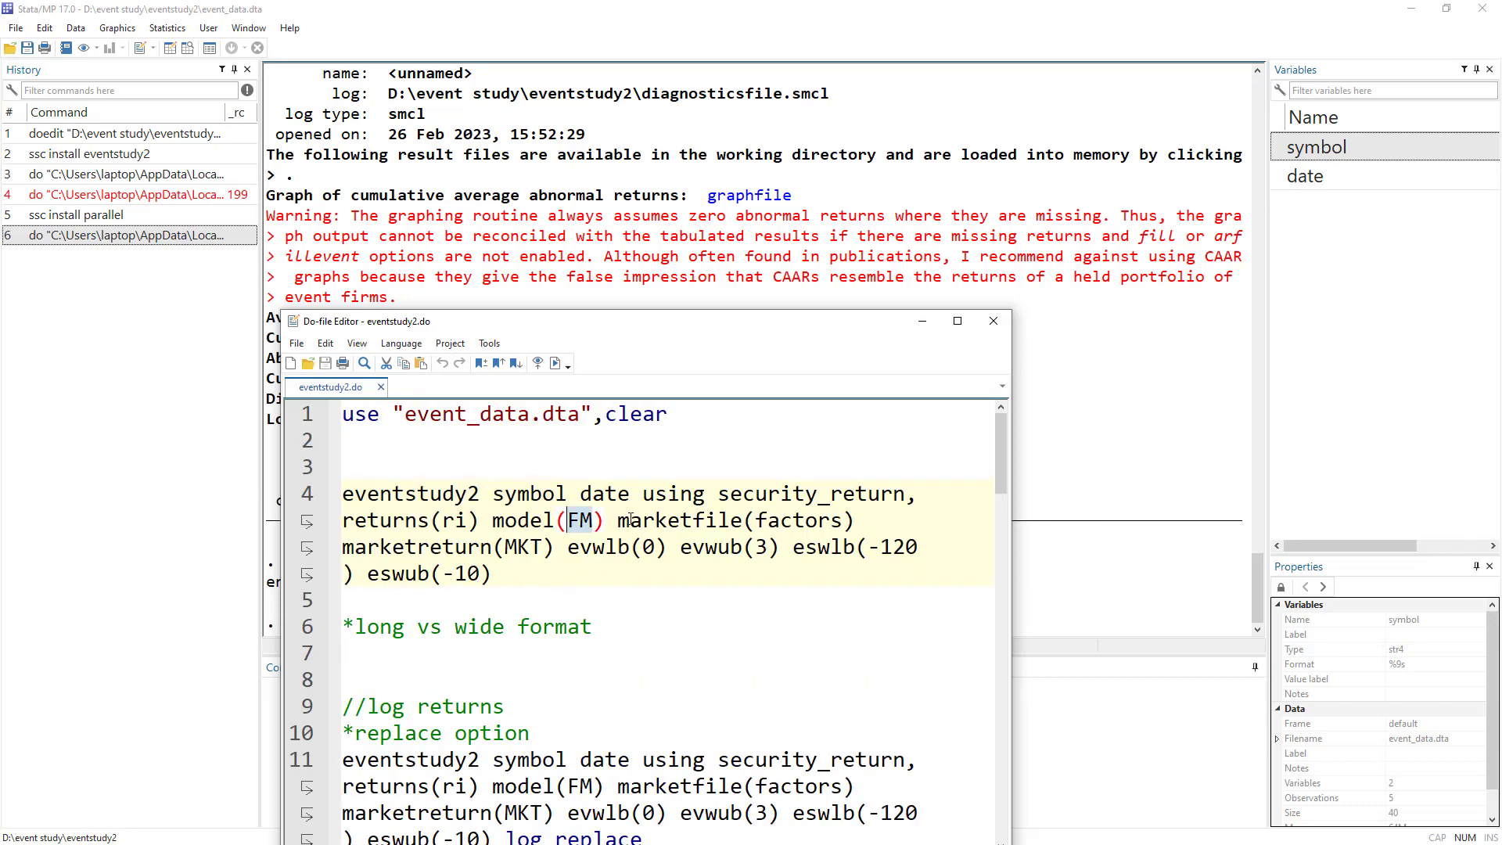
# Compare the marketfile(factors) option and the security_return reference on line 4 with the dataset files in the eventstudy2 folder
pyautogui.doubleClick(648, 520)
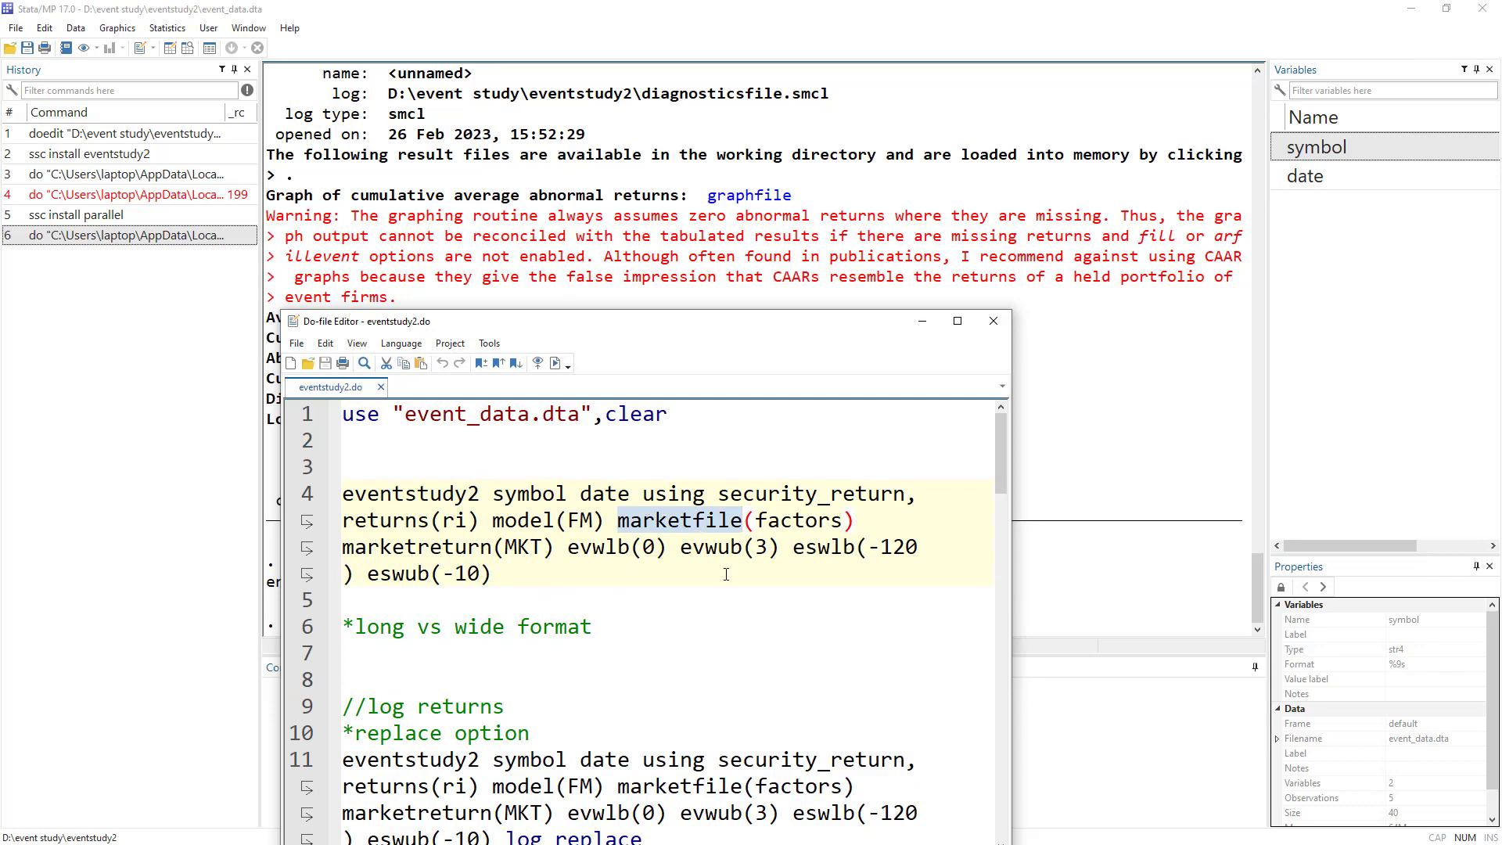
pyautogui.click(1412, 8)
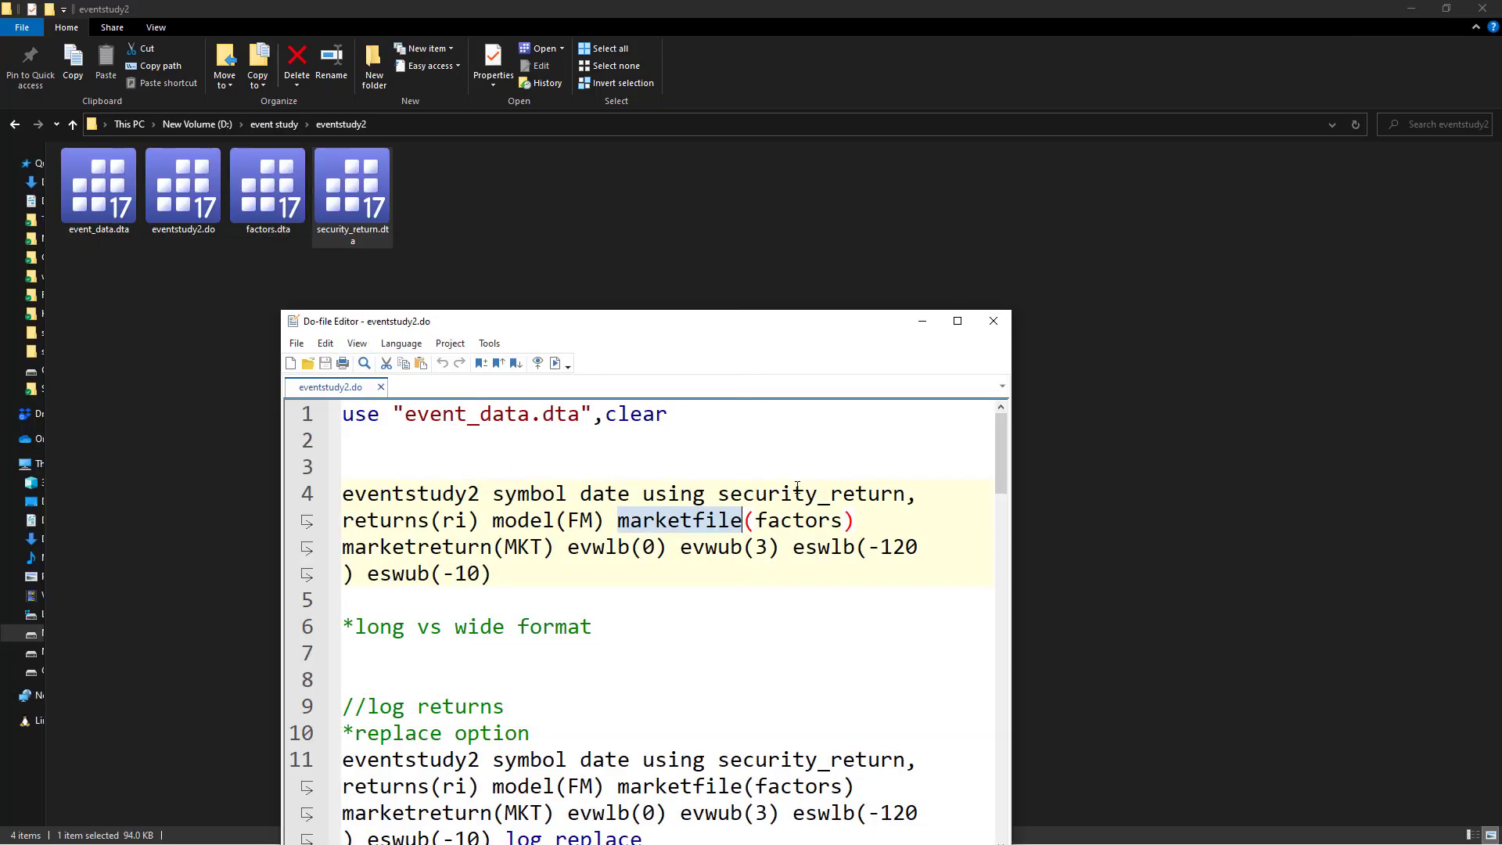
pyautogui.doubleClick(797, 516)
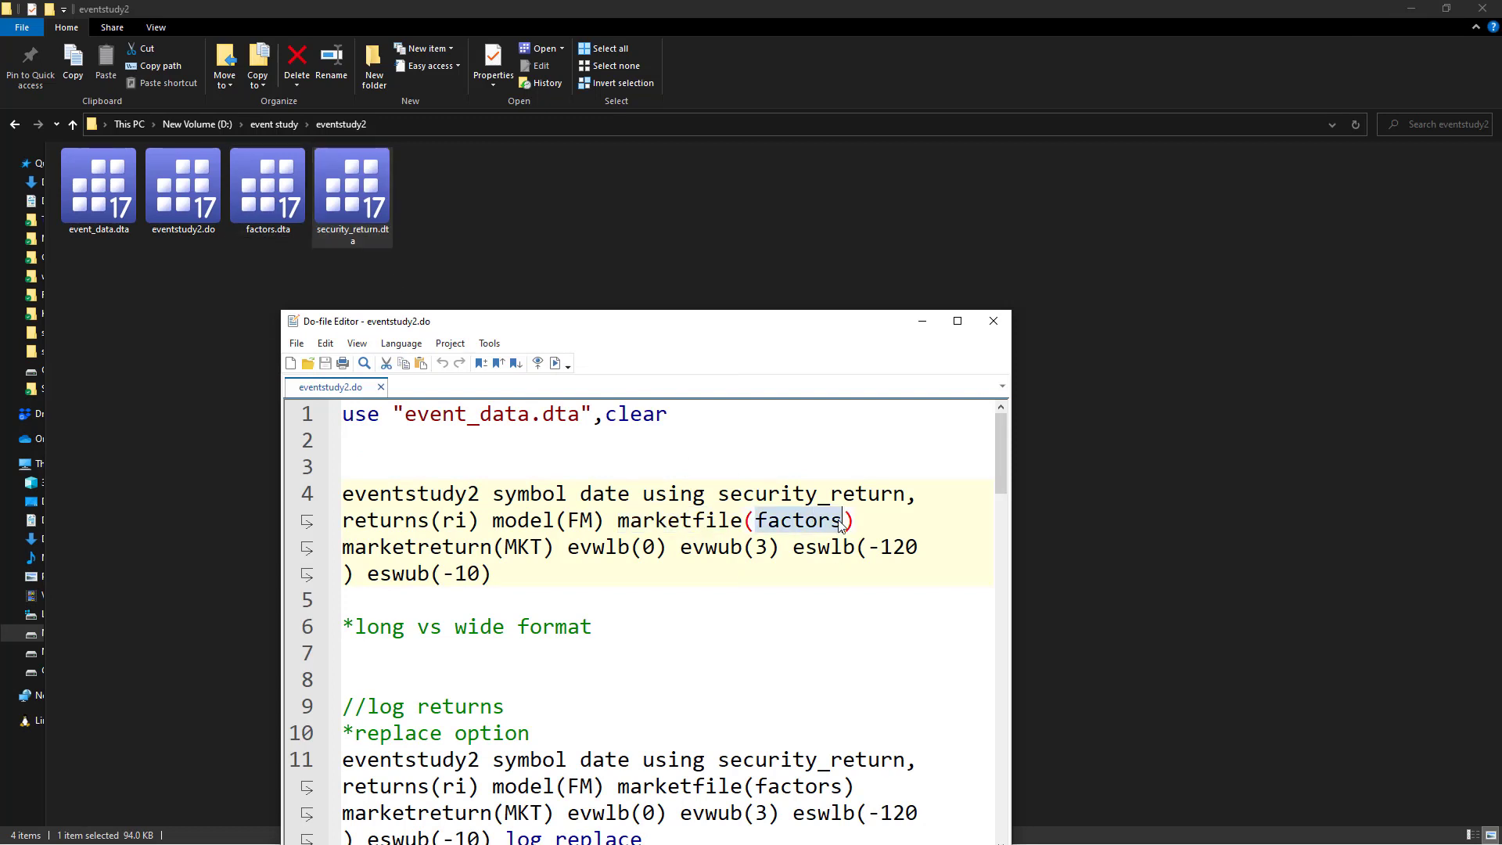
pyautogui.doubleClick(798, 522)
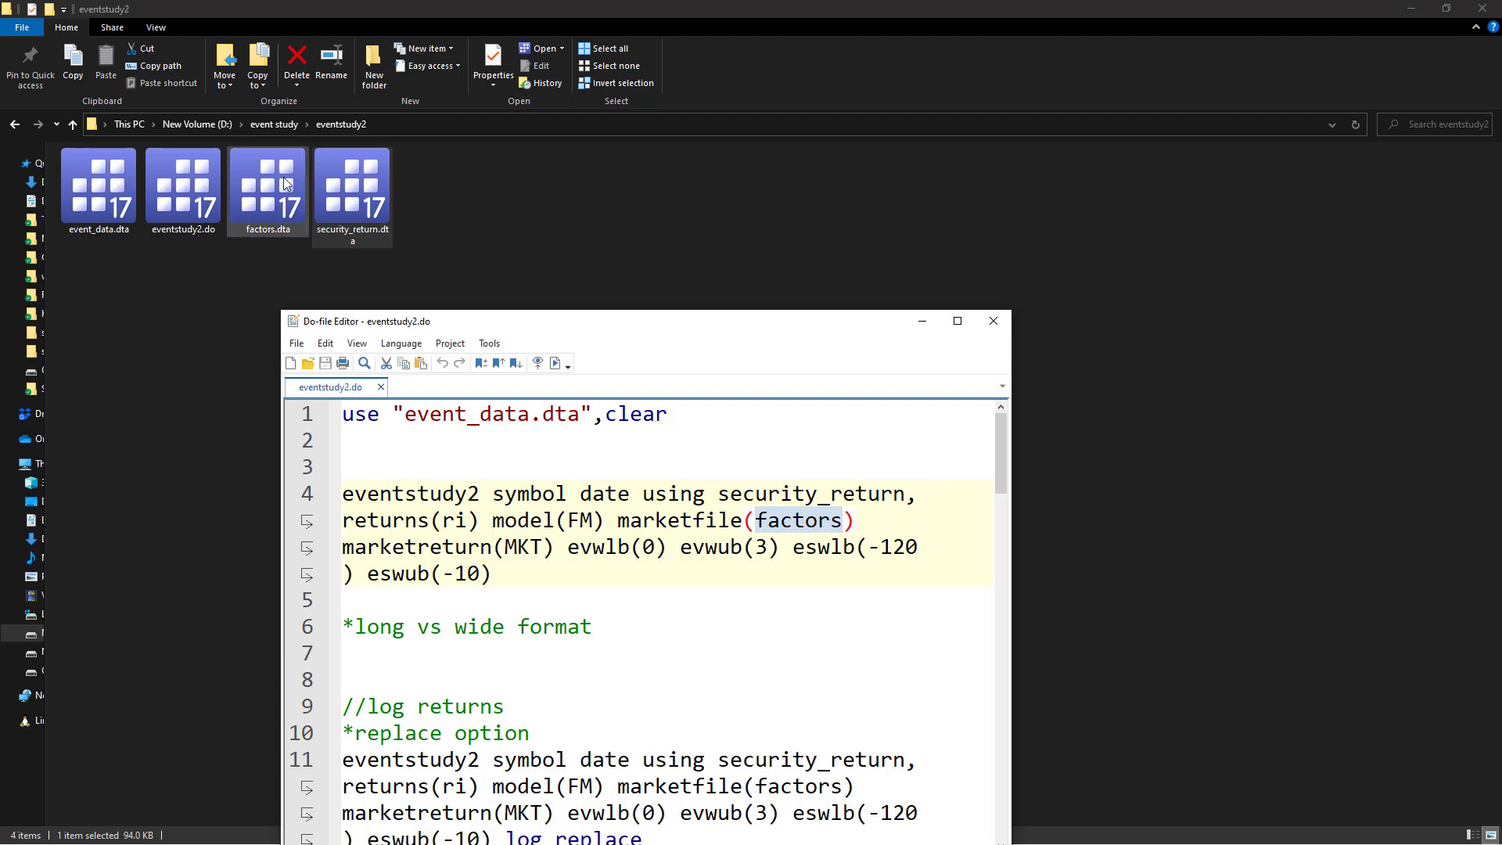
pyautogui.doubleClick(809, 527)
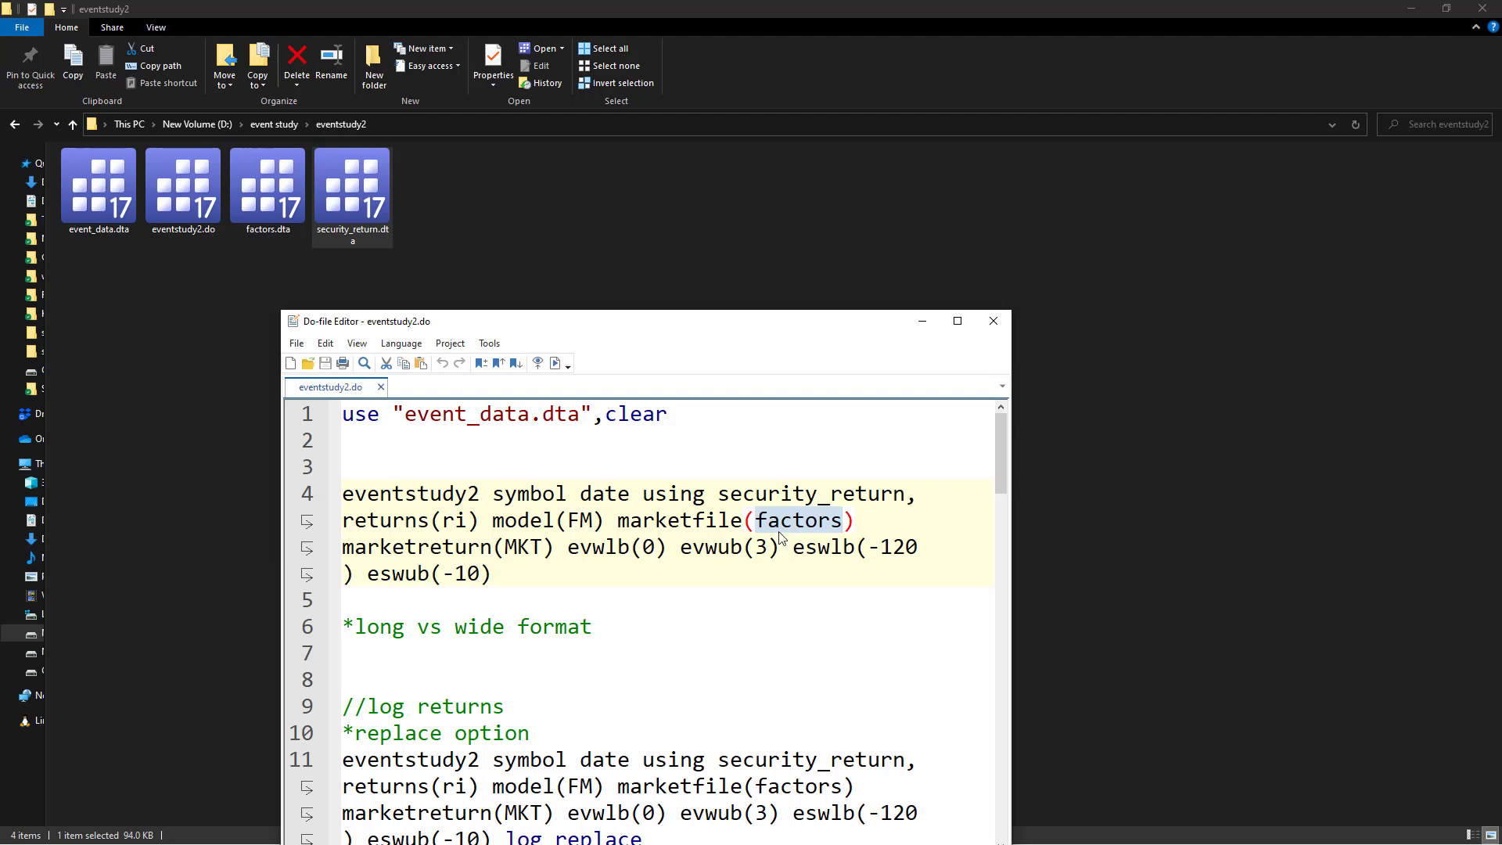
pyautogui.doubleClick(758, 499)
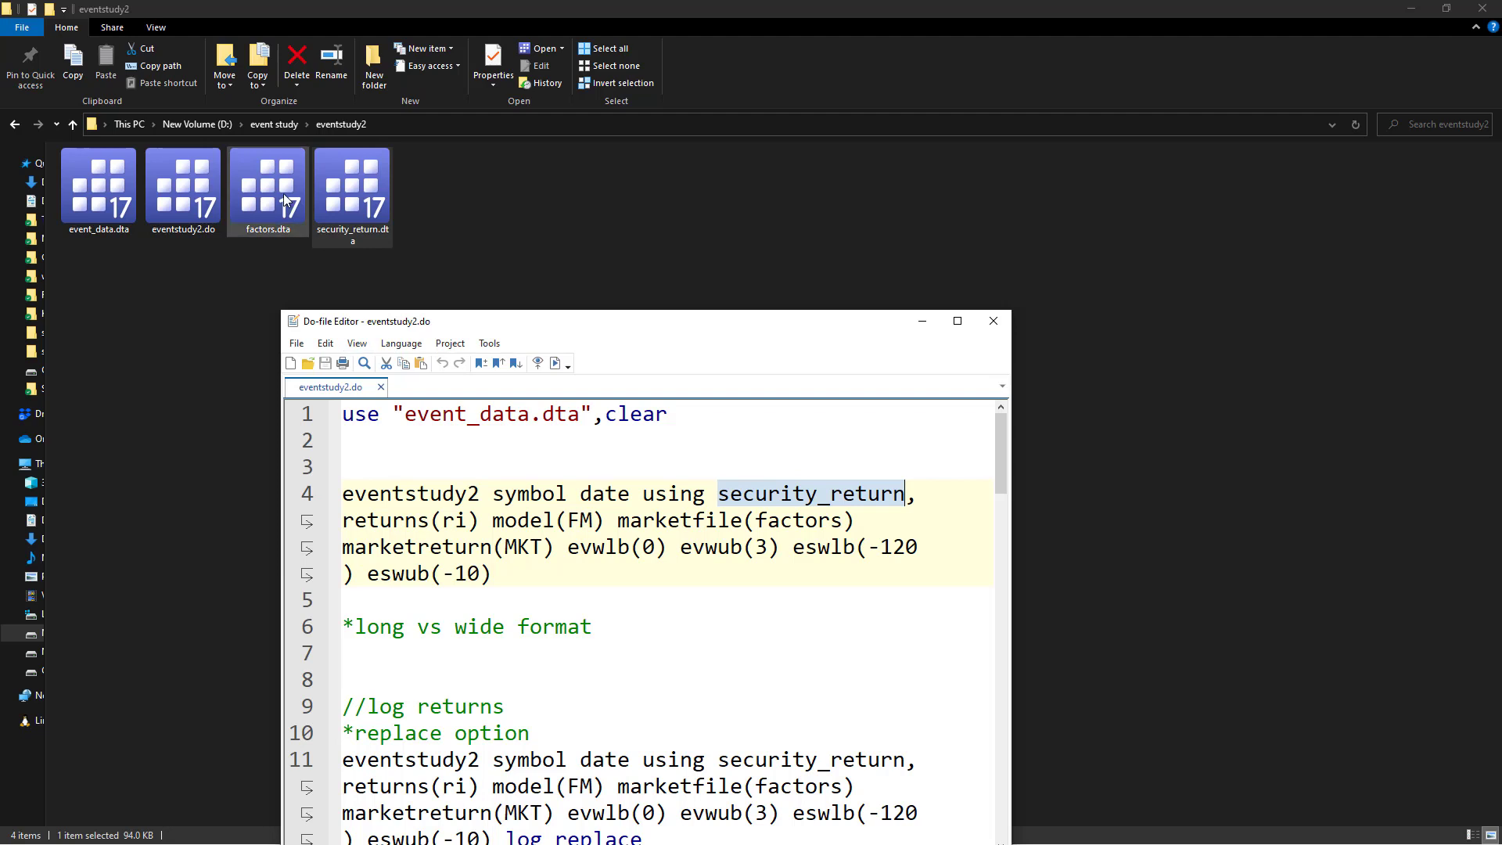
# Open factors.dta and compare its MKT column with the marketreturn(MKT) option on line 4
pyautogui.click(304, 231)
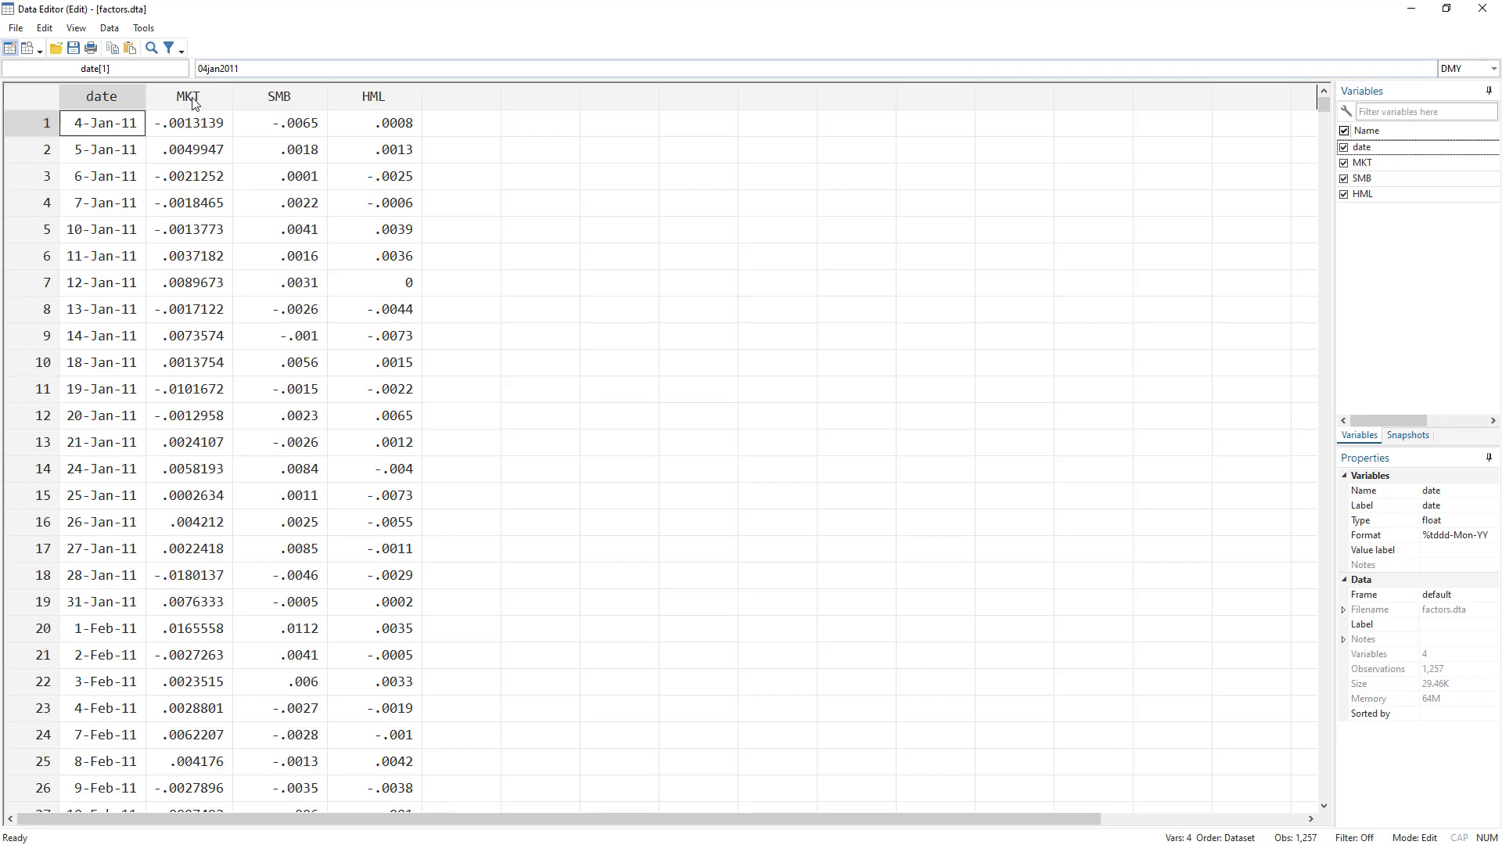
pyautogui.click(191, 97)
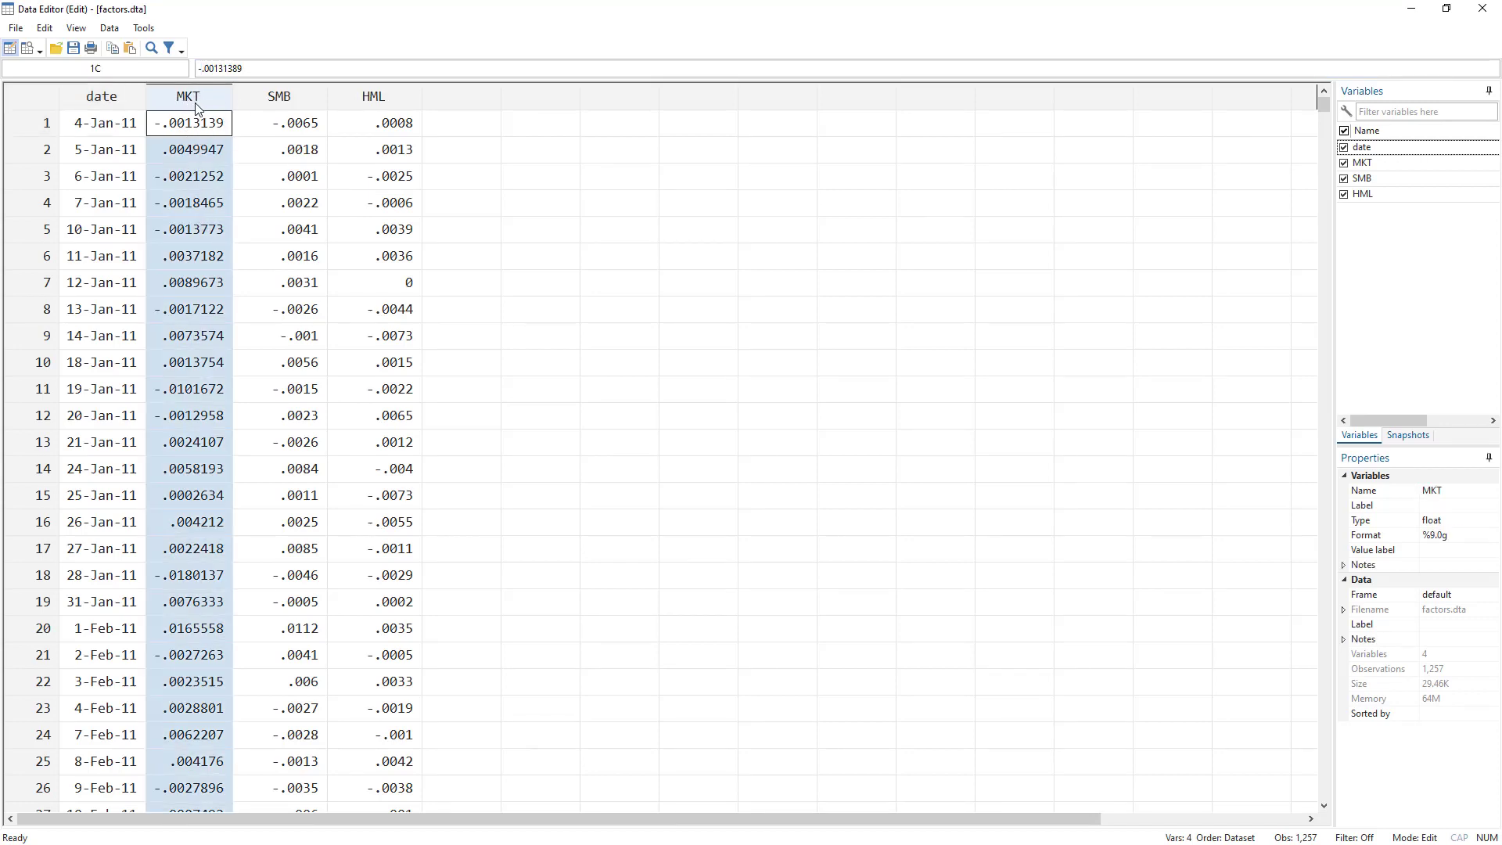
pyautogui.click(1411, 11)
pyautogui.hotkey('alt', 'Tab')
pyautogui.hotkey('alt', 'Tab')
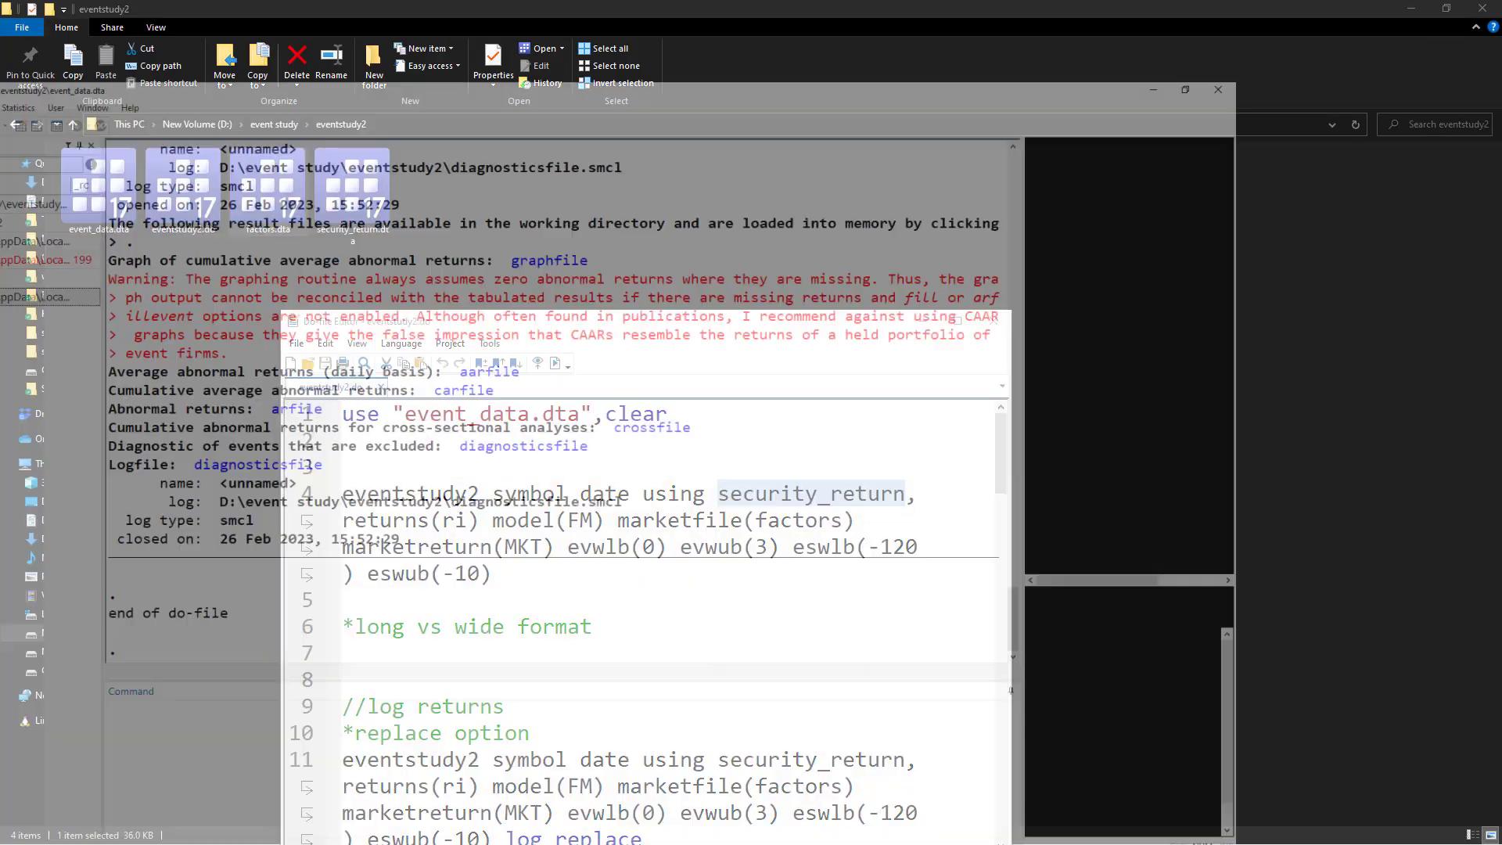
pyautogui.hotkey('alt', 'Tab')
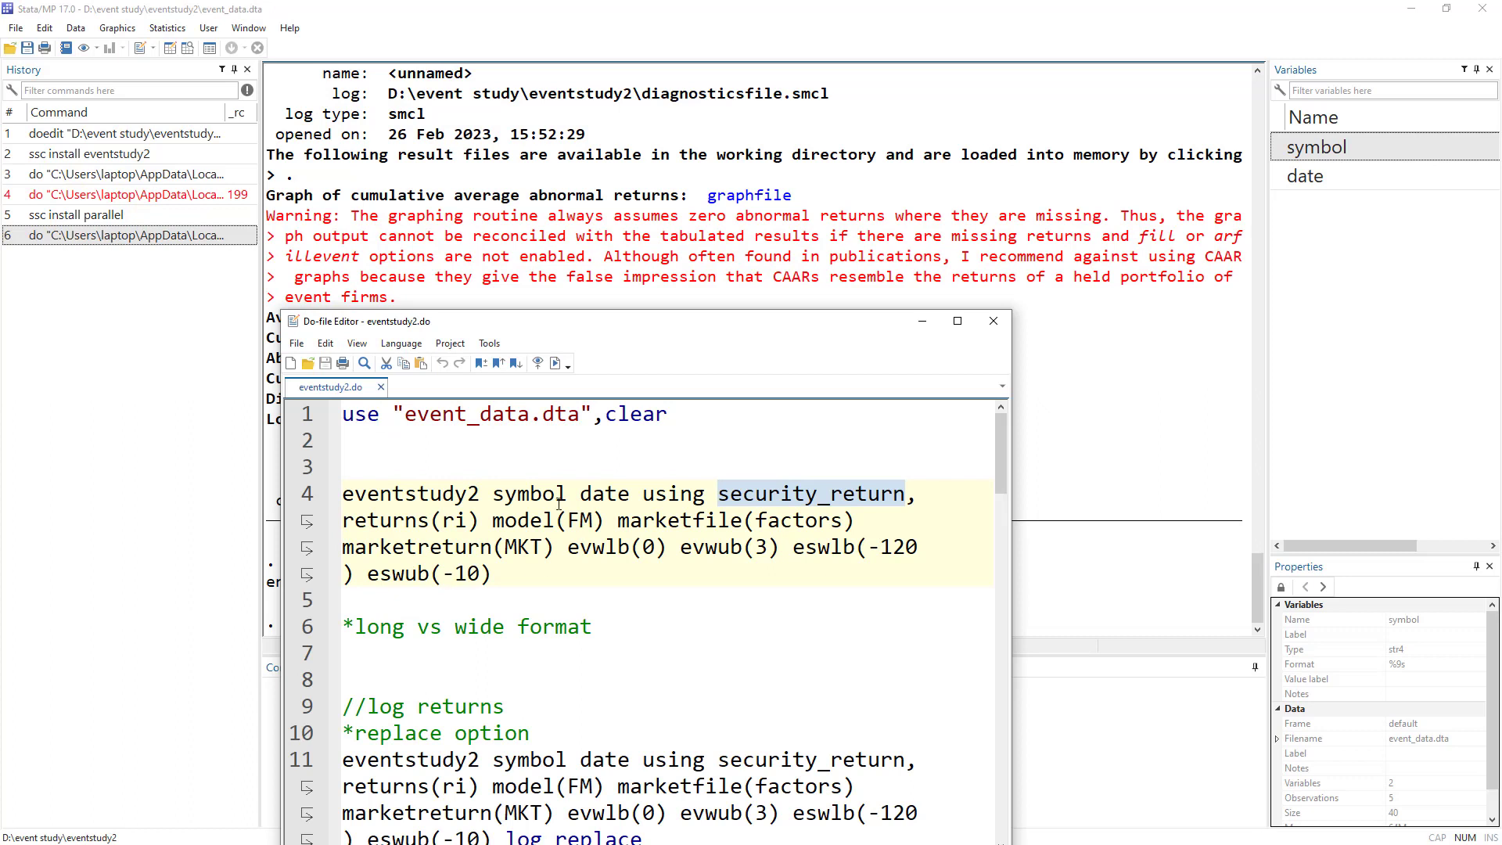
pyautogui.doubleClick(390, 550)
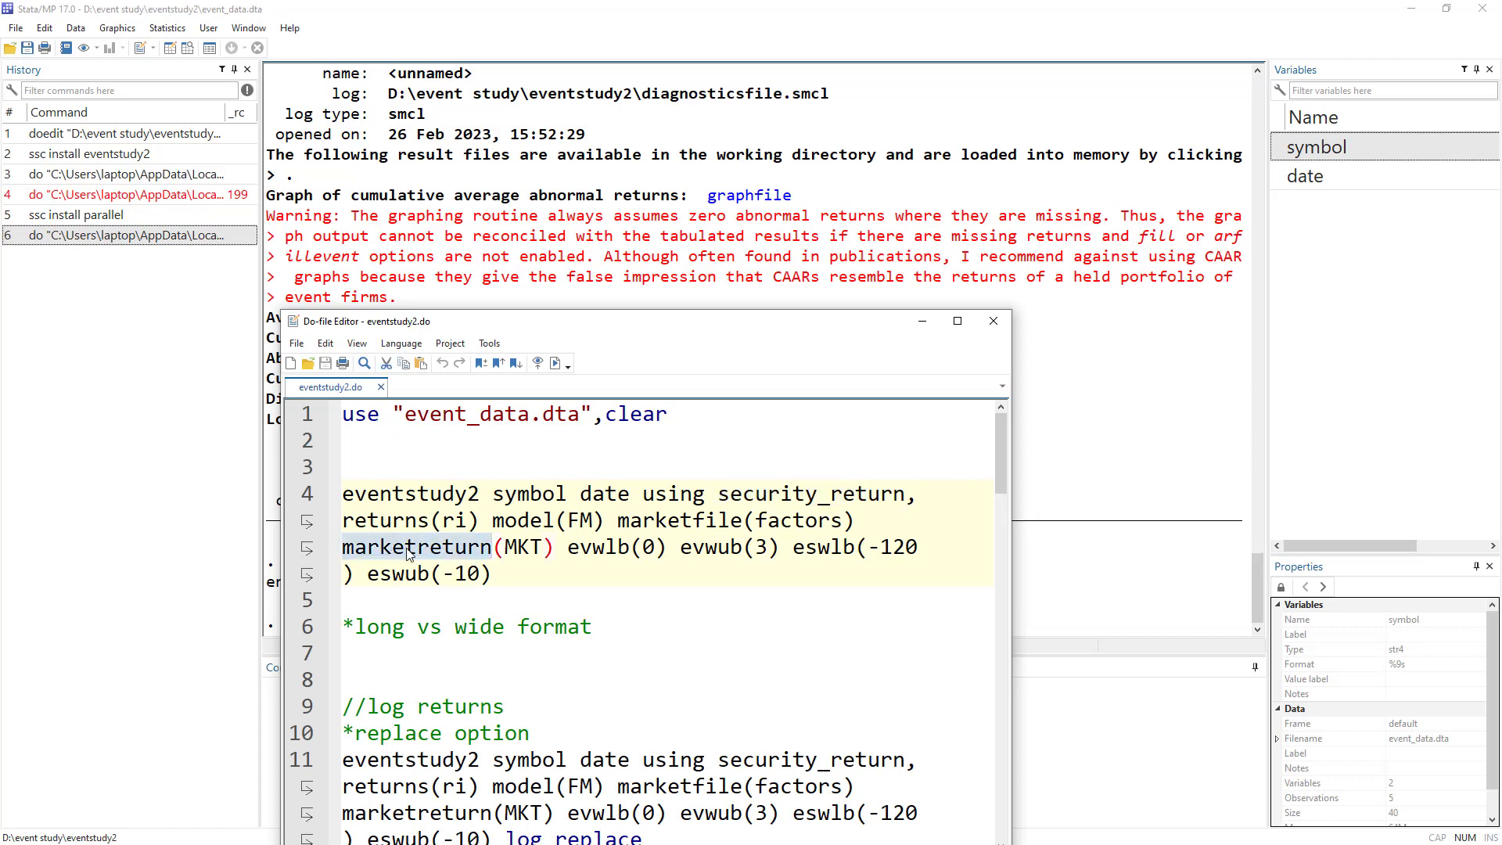
pyautogui.moveTo(541, 553); pyautogui.dragTo(509, 551)
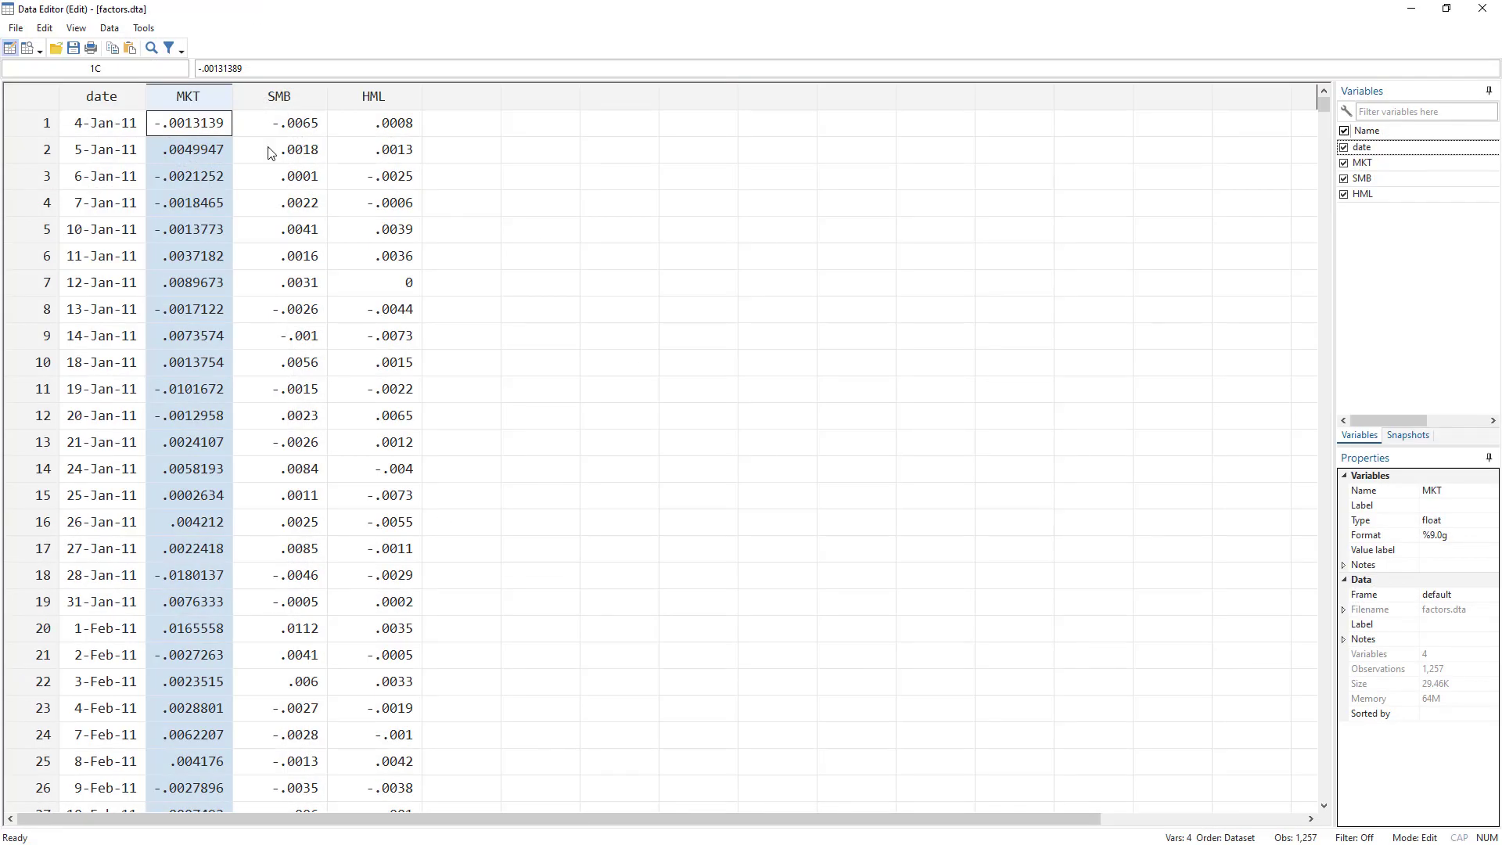
pyautogui.click(1419, 9)
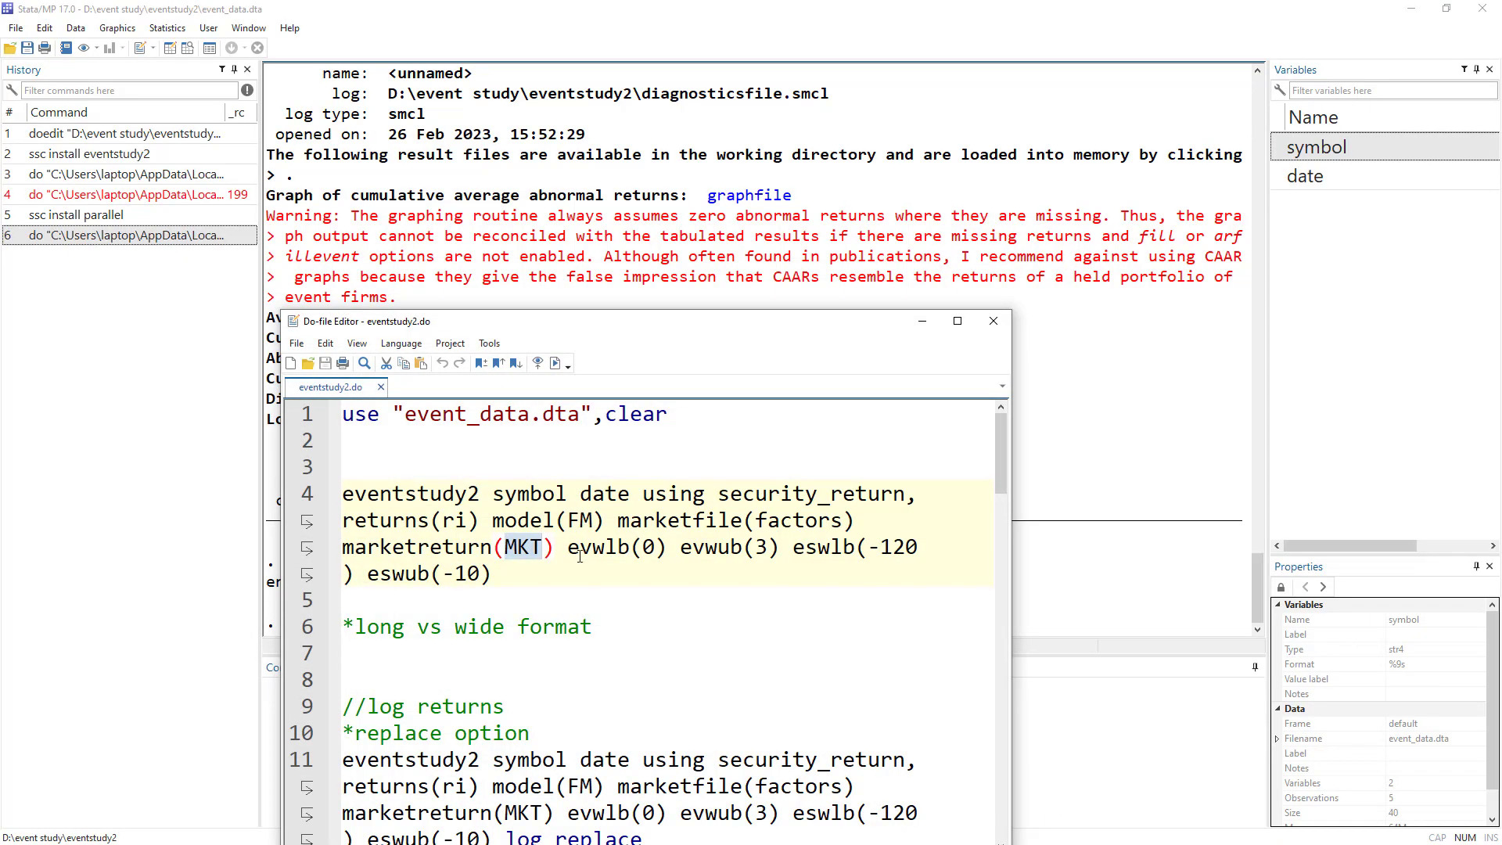
# Examine the event window options evwlb(0) and evwub(3) on line 4, including their lower and upper bounds
pyautogui.moveTo(568, 550); pyautogui.dragTo(780, 550)
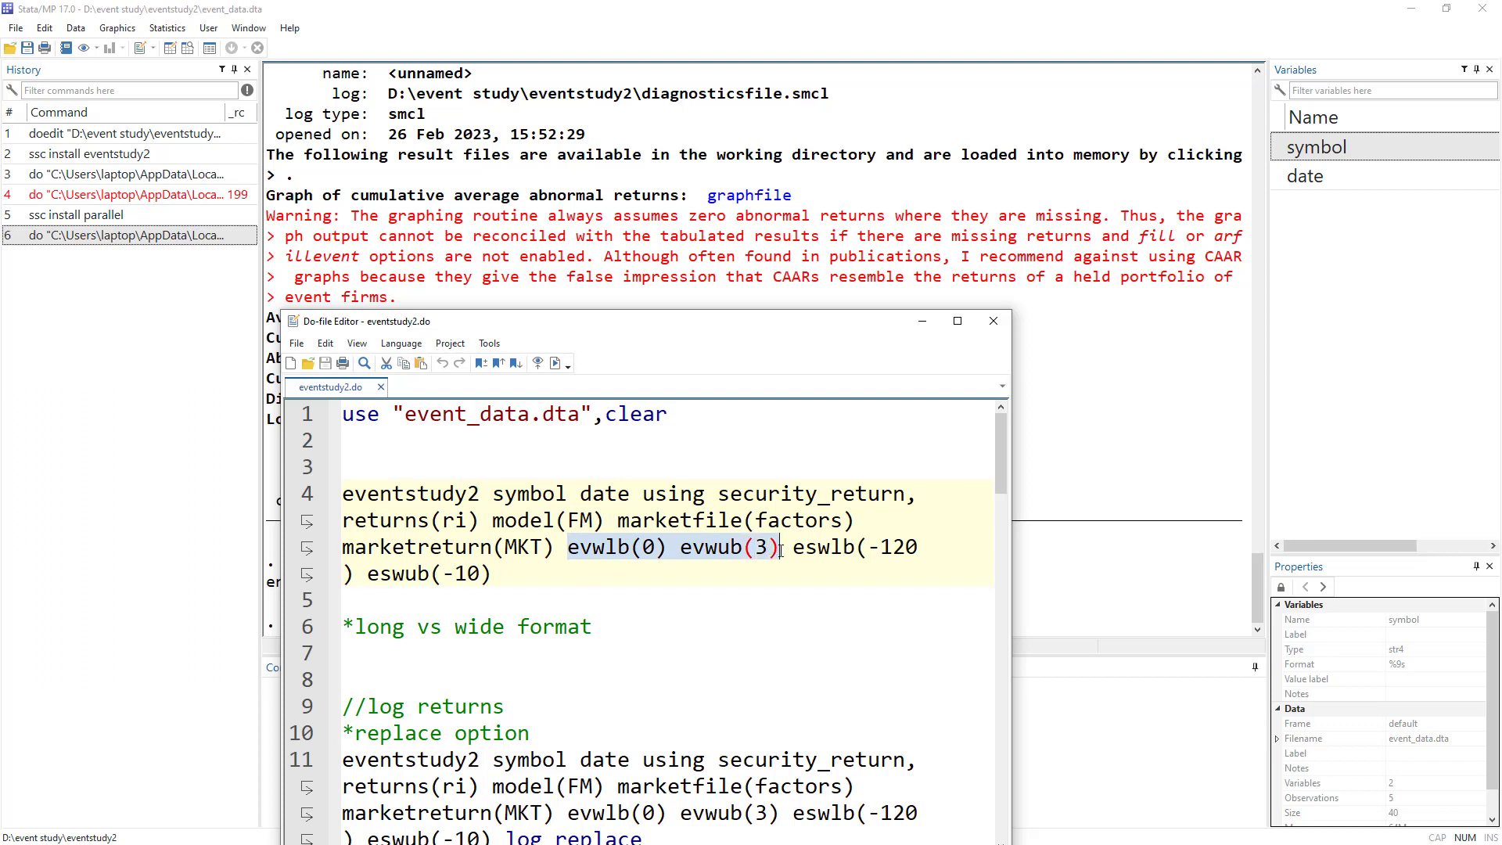
pyautogui.doubleClick(583, 552)
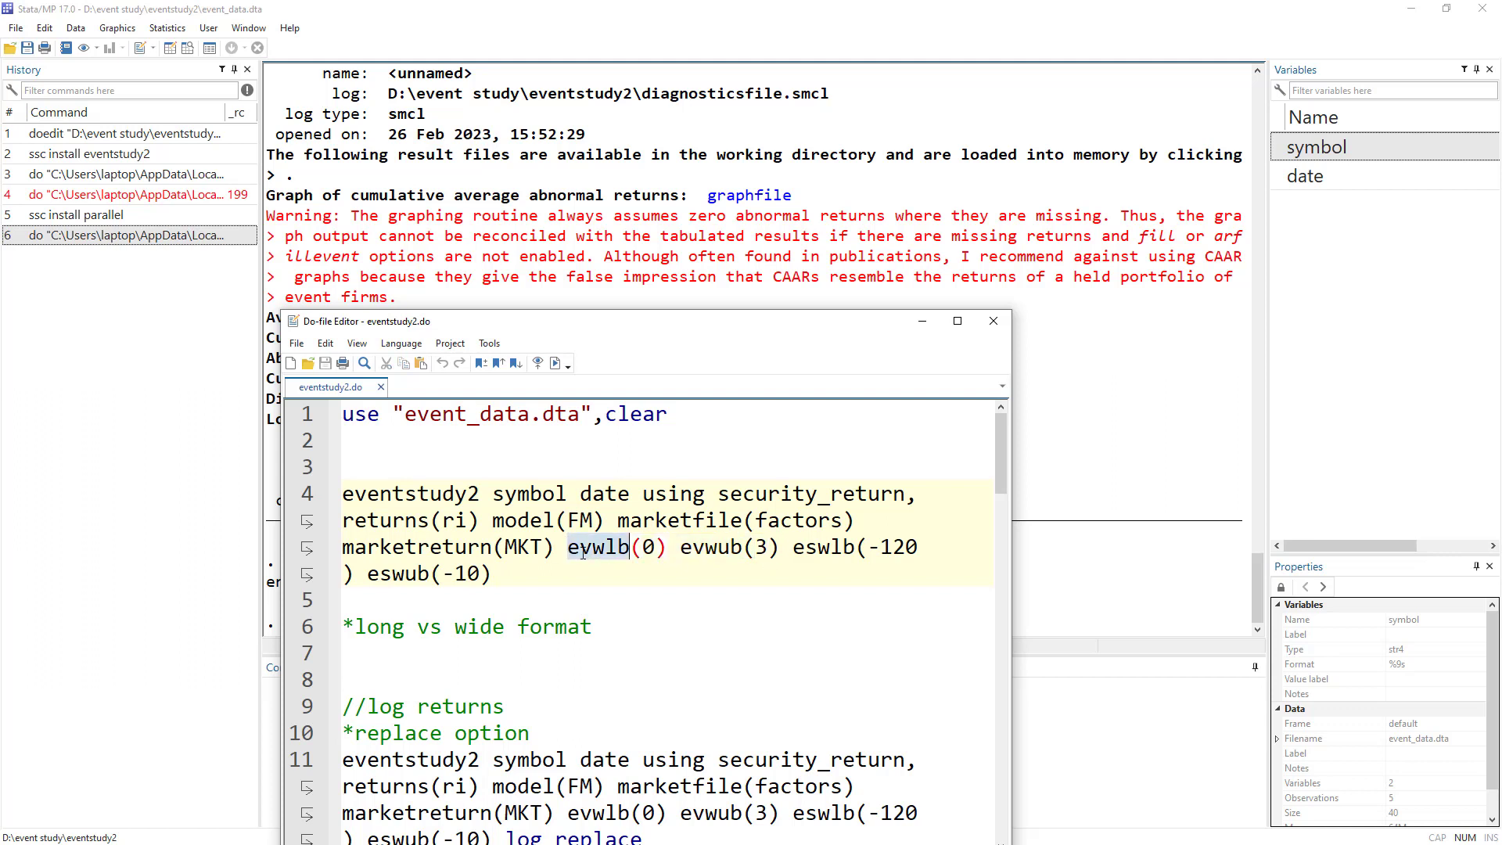
pyautogui.moveTo(583, 553); pyautogui.dragTo(782, 553)
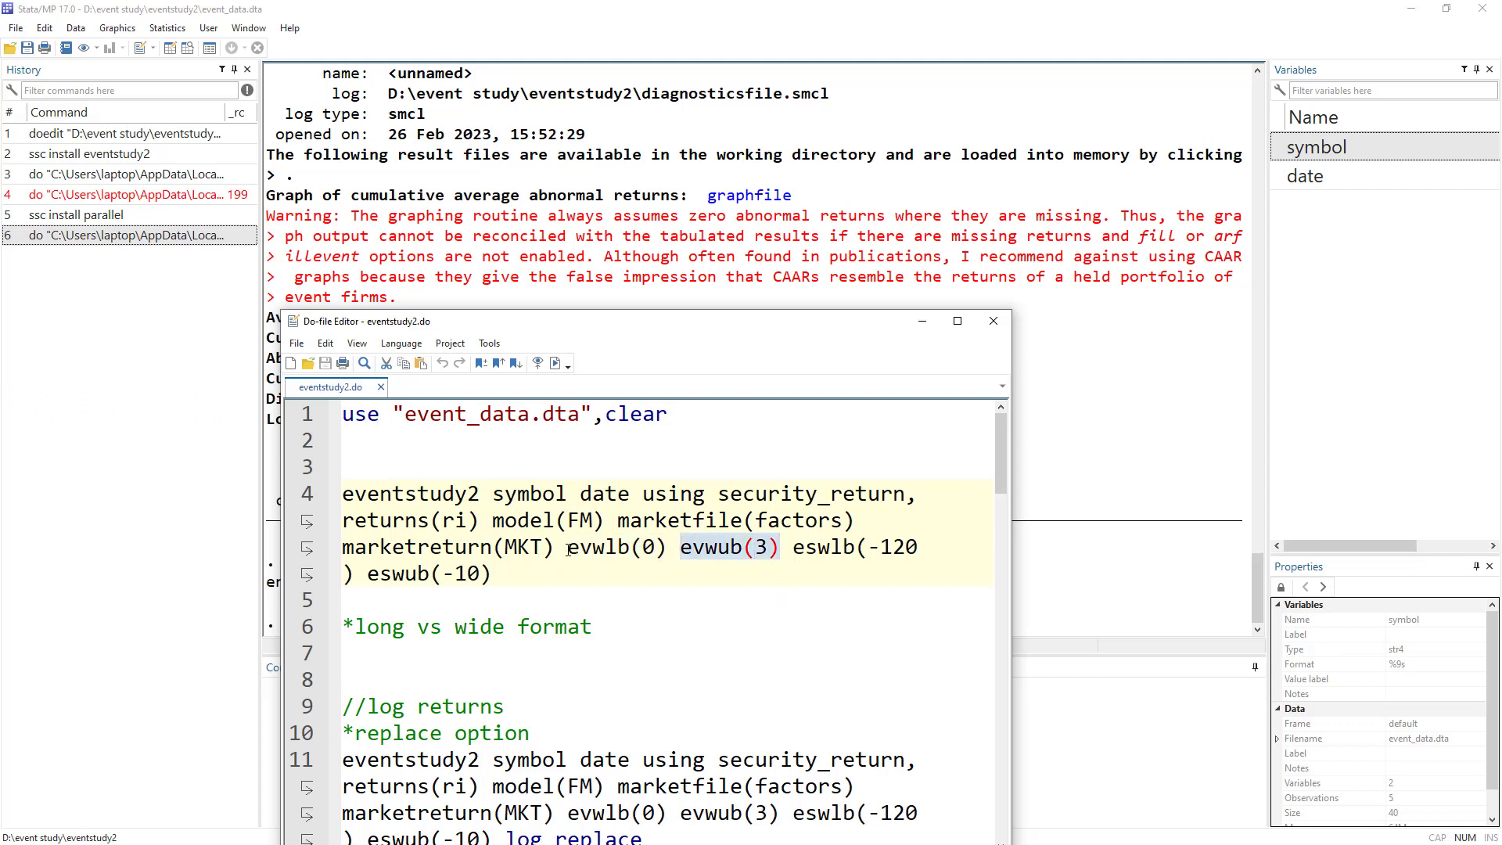
pyautogui.moveTo(567, 552); pyautogui.dragTo(780, 547)
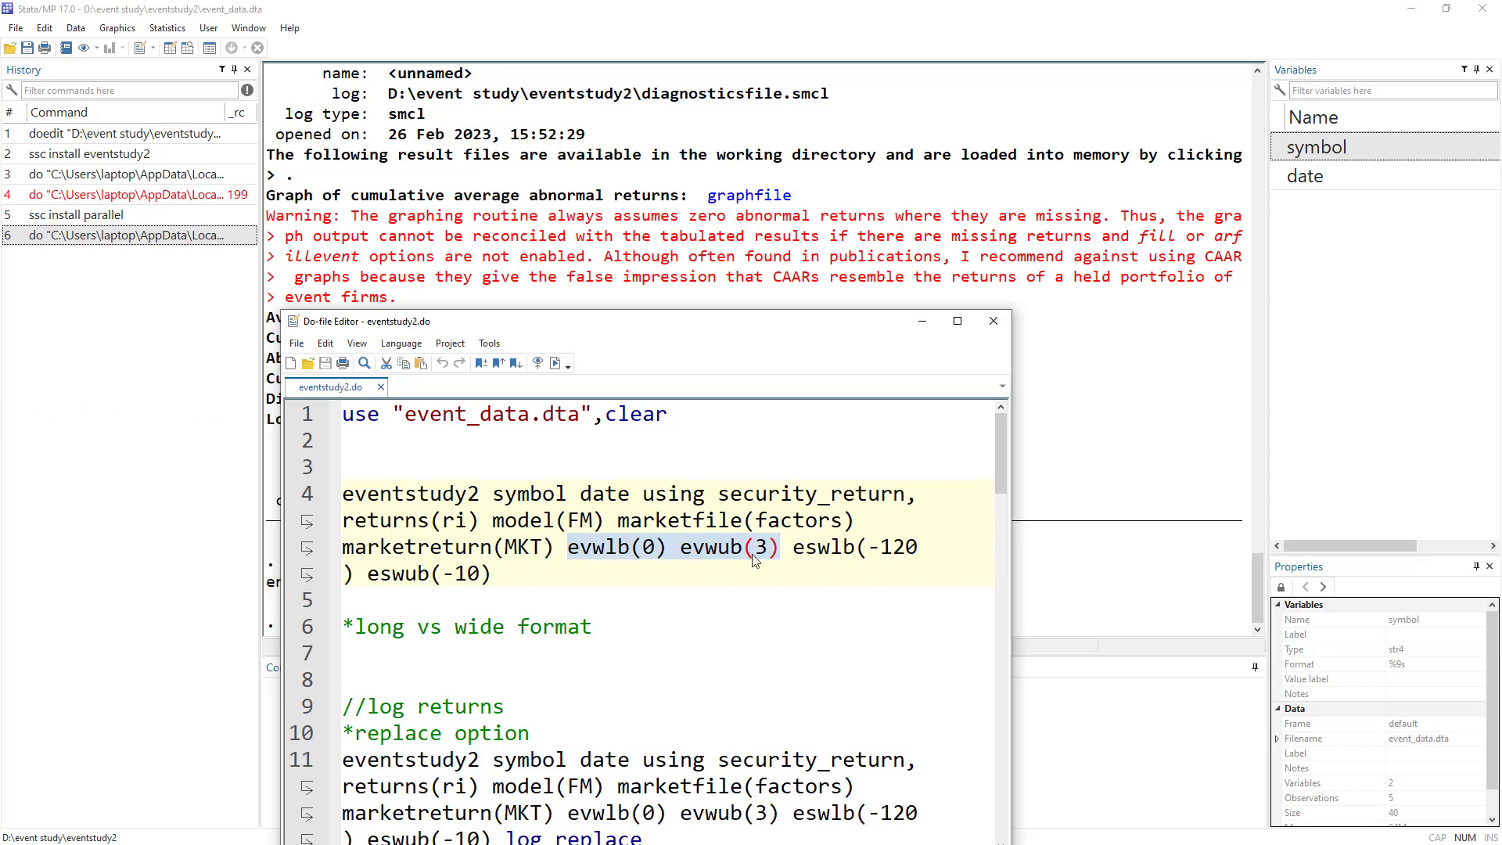
pyautogui.click(651, 550)
pyautogui.moveTo(652, 550); pyautogui.dragTo(646, 549)
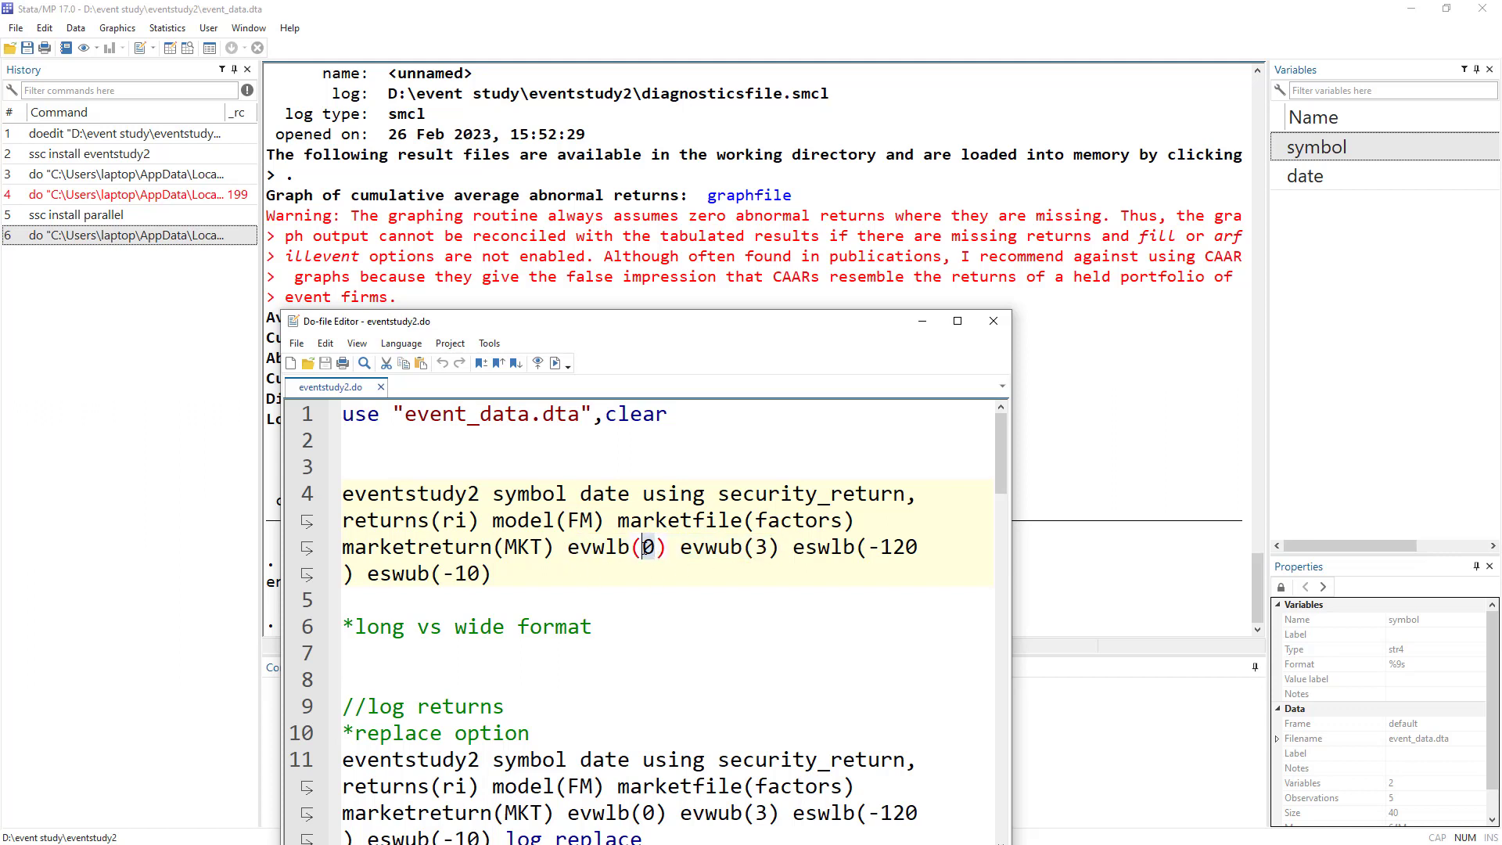
pyautogui.moveTo(769, 550); pyautogui.dragTo(758, 550)
# Examine the estimation window options eswlb(-120) and eswub(-10) on line 4, including their bounds
pyautogui.moveTo(793, 547); pyautogui.dragTo(540, 586)
pyautogui.click(782, 552)
pyautogui.moveTo(794, 553); pyautogui.dragTo(920, 555)
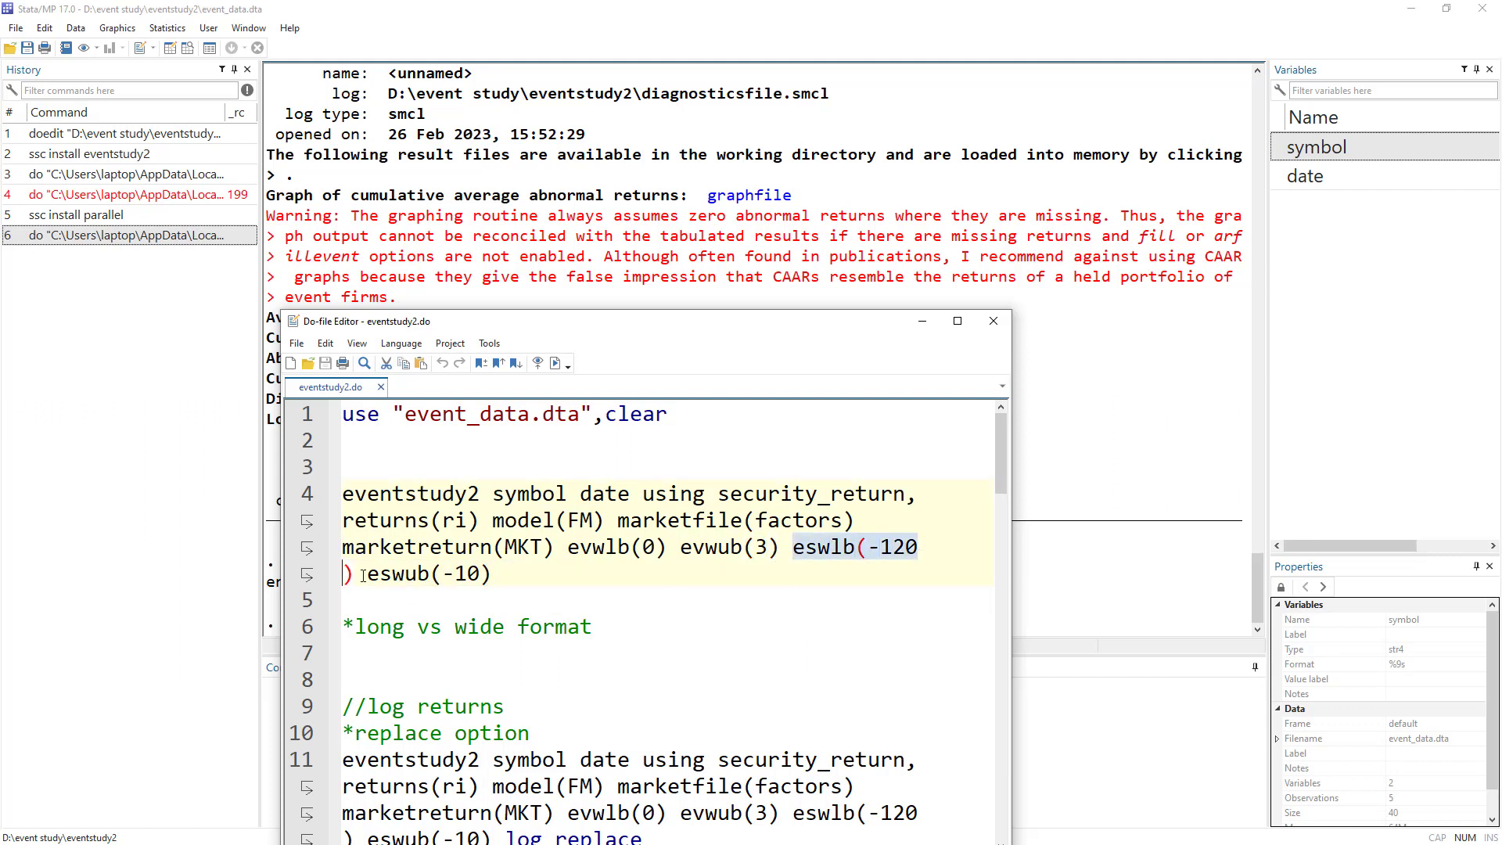
pyautogui.moveTo(365, 575); pyautogui.dragTo(529, 579)
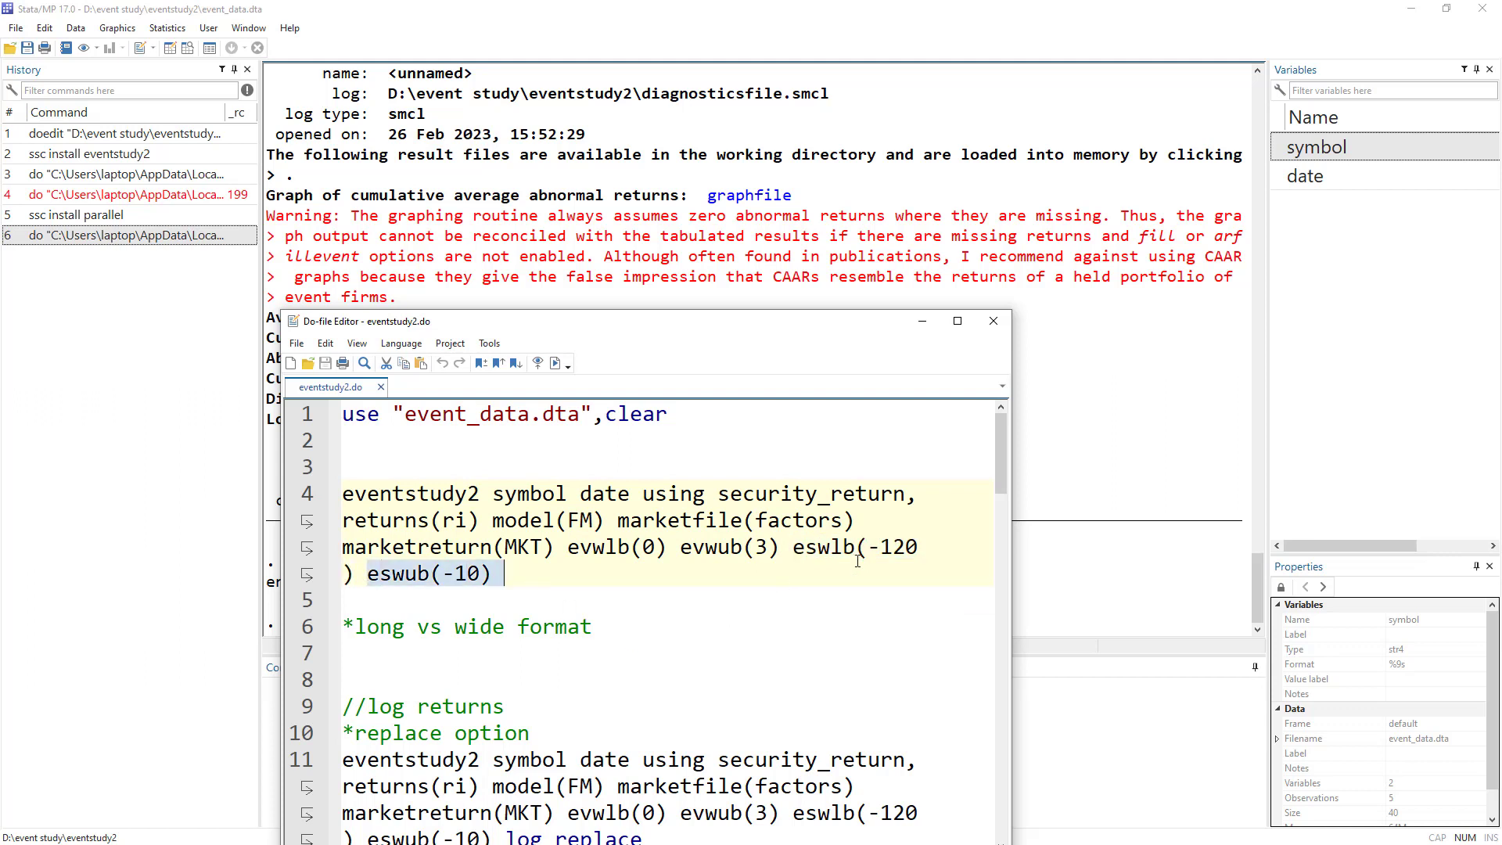
pyautogui.click(479, 575)
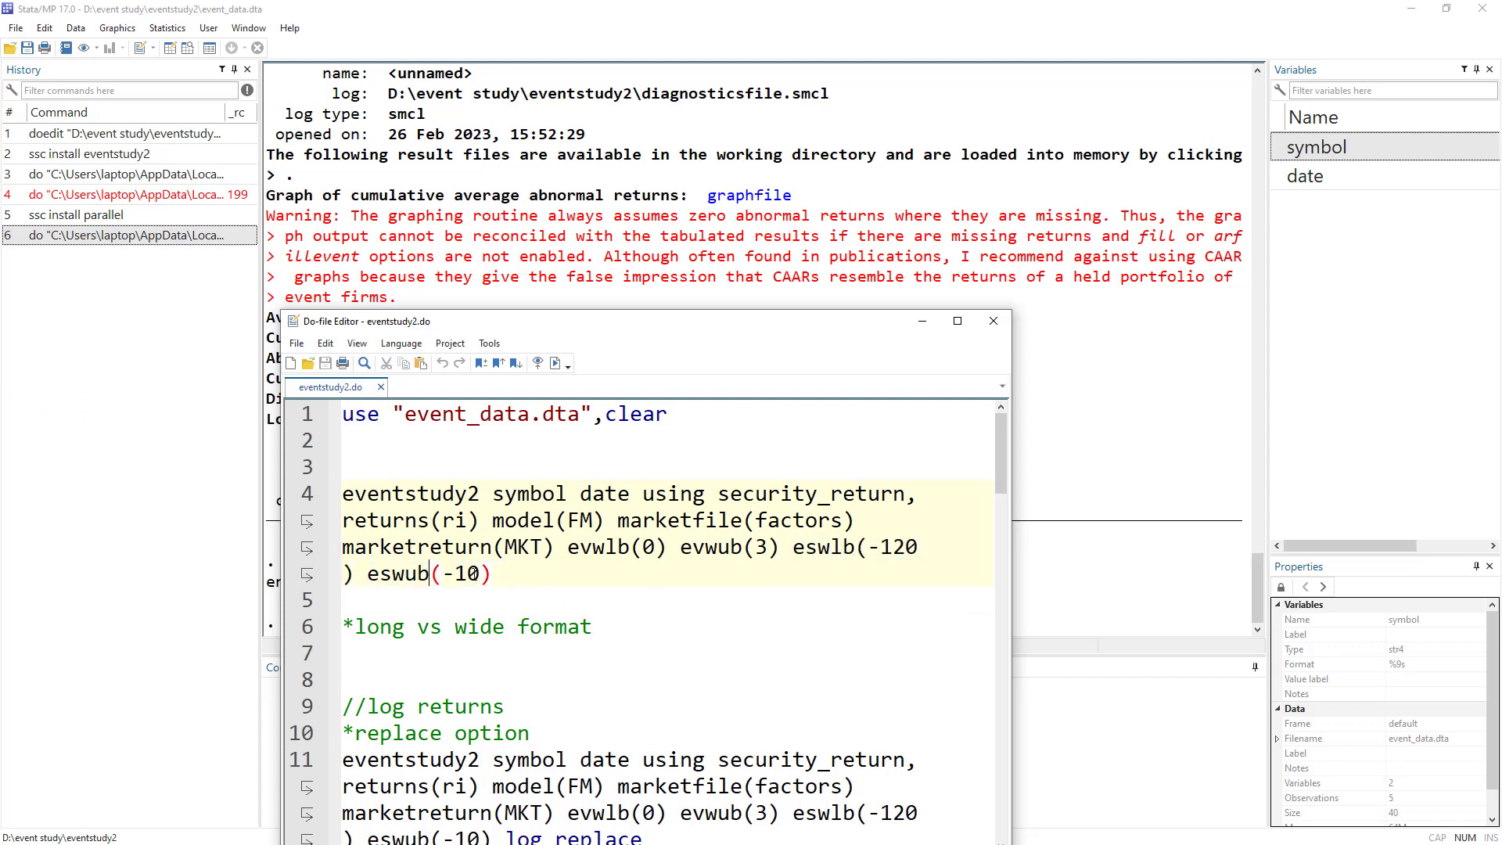
pyautogui.moveTo(479, 575); pyautogui.dragTo(443, 576)
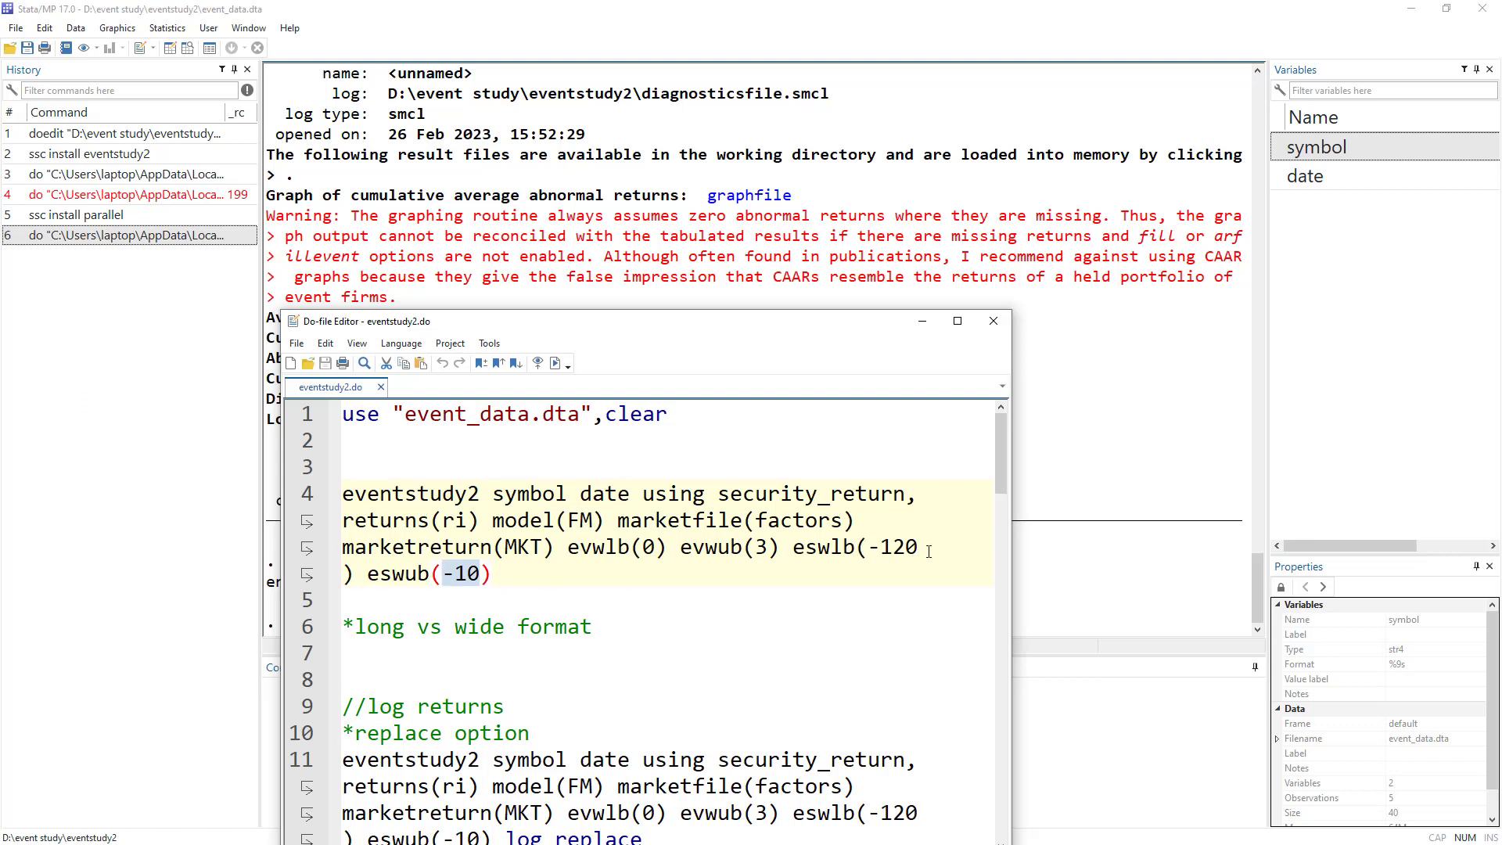
pyautogui.moveTo(928, 550); pyautogui.dragTo(869, 553)
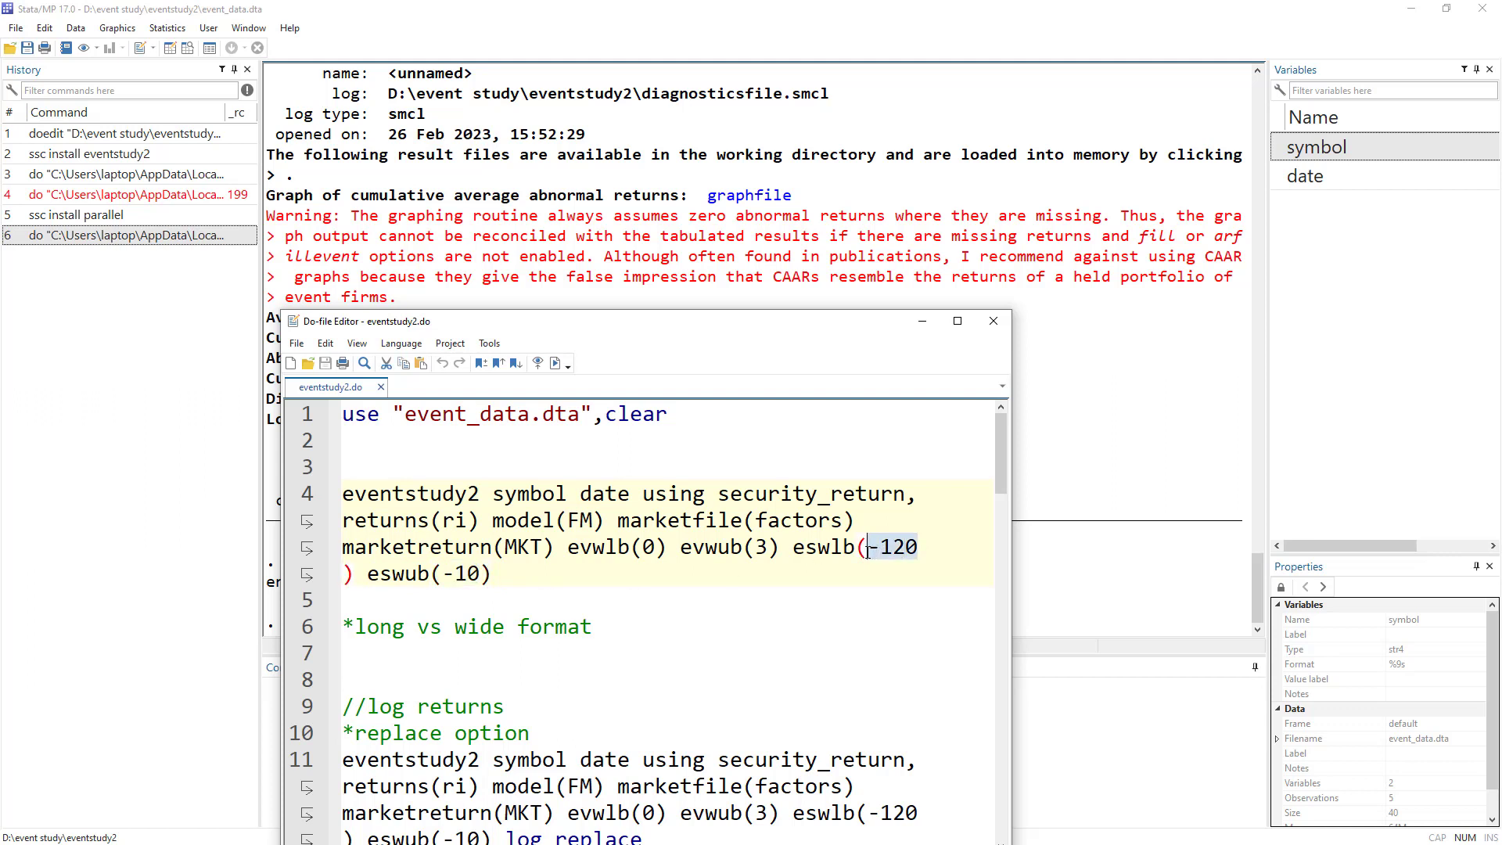
# Run only the complete line 4 eventstudy2 command from the do-file again
pyautogui.click(453, 601)
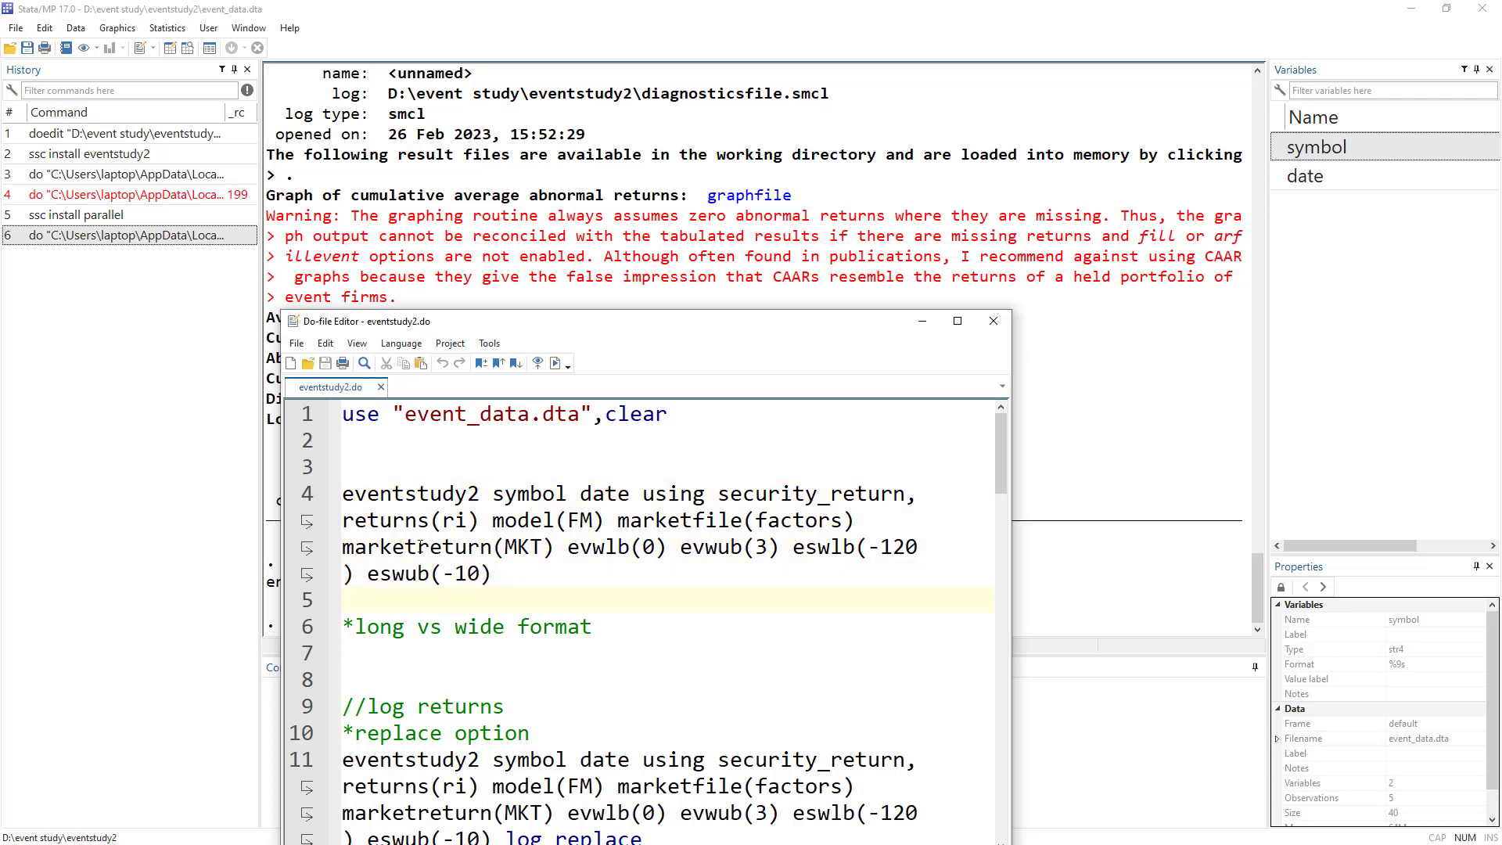
pyautogui.click(304, 501)
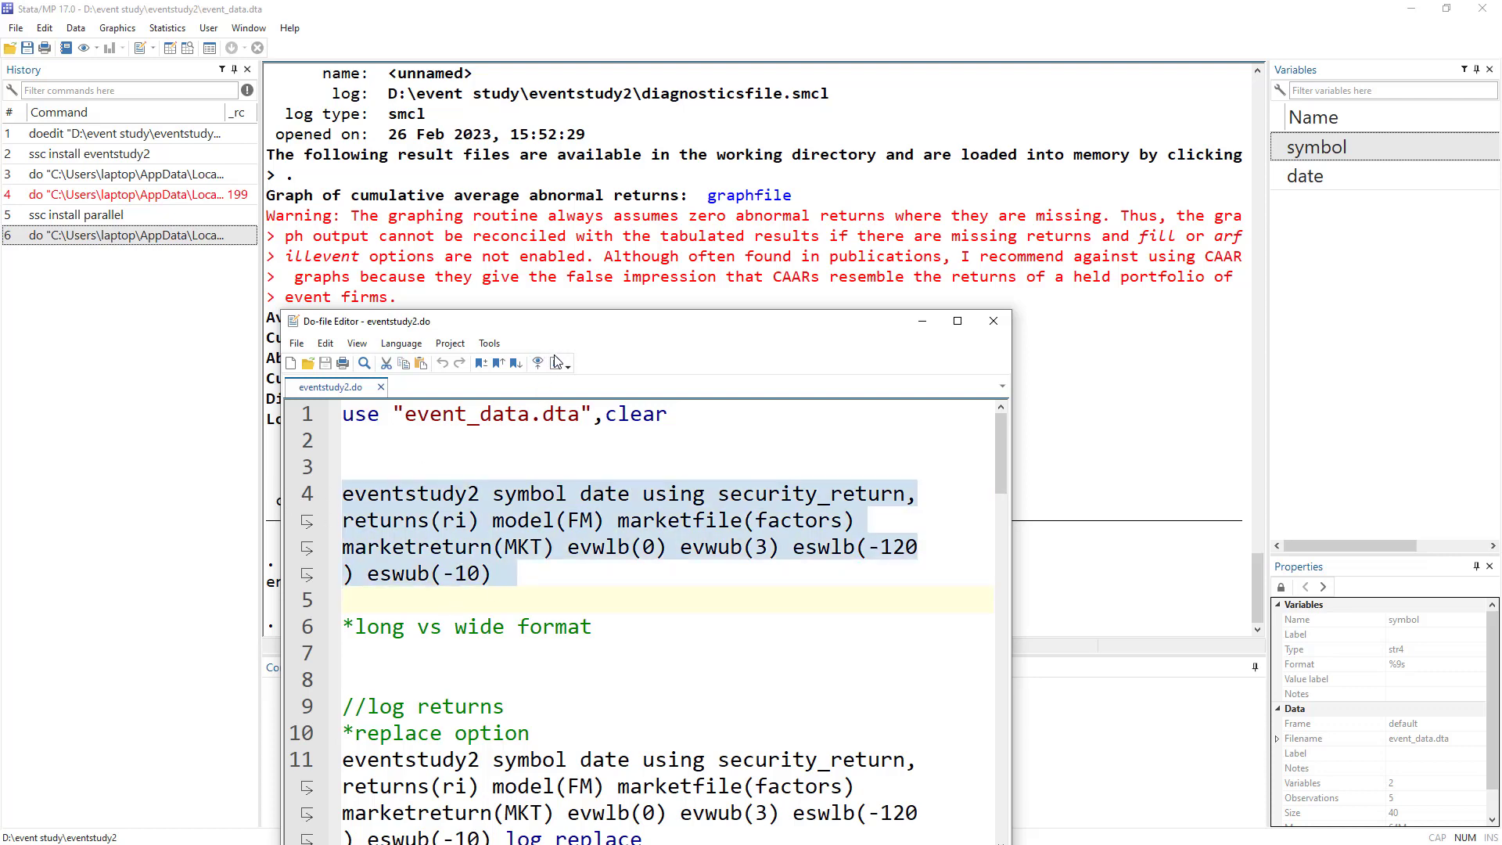
pyautogui.click(556, 362)
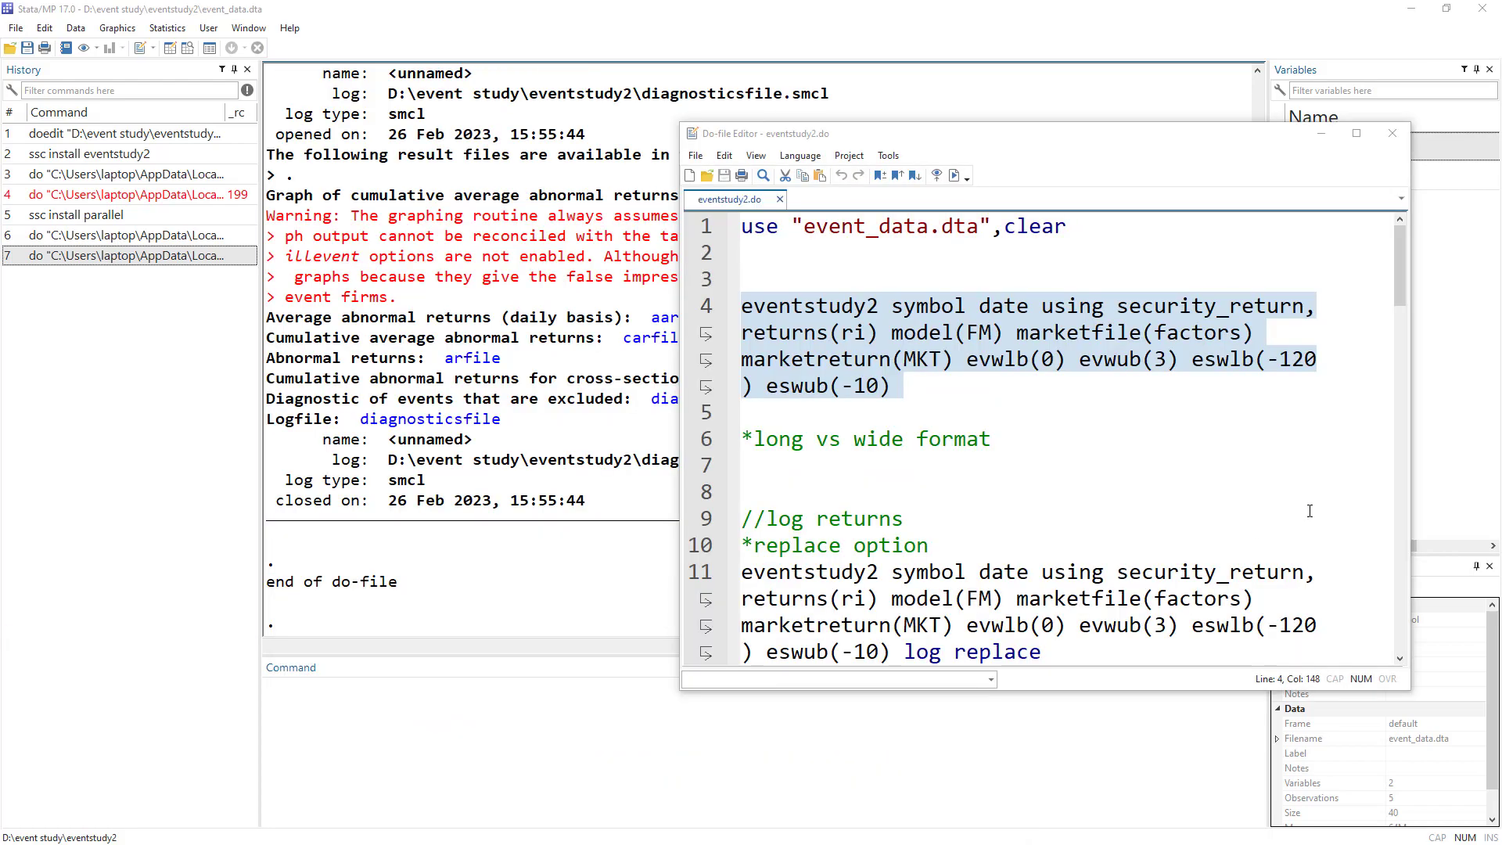
# Switch to the eventstudy2 folder and distinguish the generated result files, aarfile.dta through crossfile.dta, from the four original files
pyautogui.click(1410, 8)
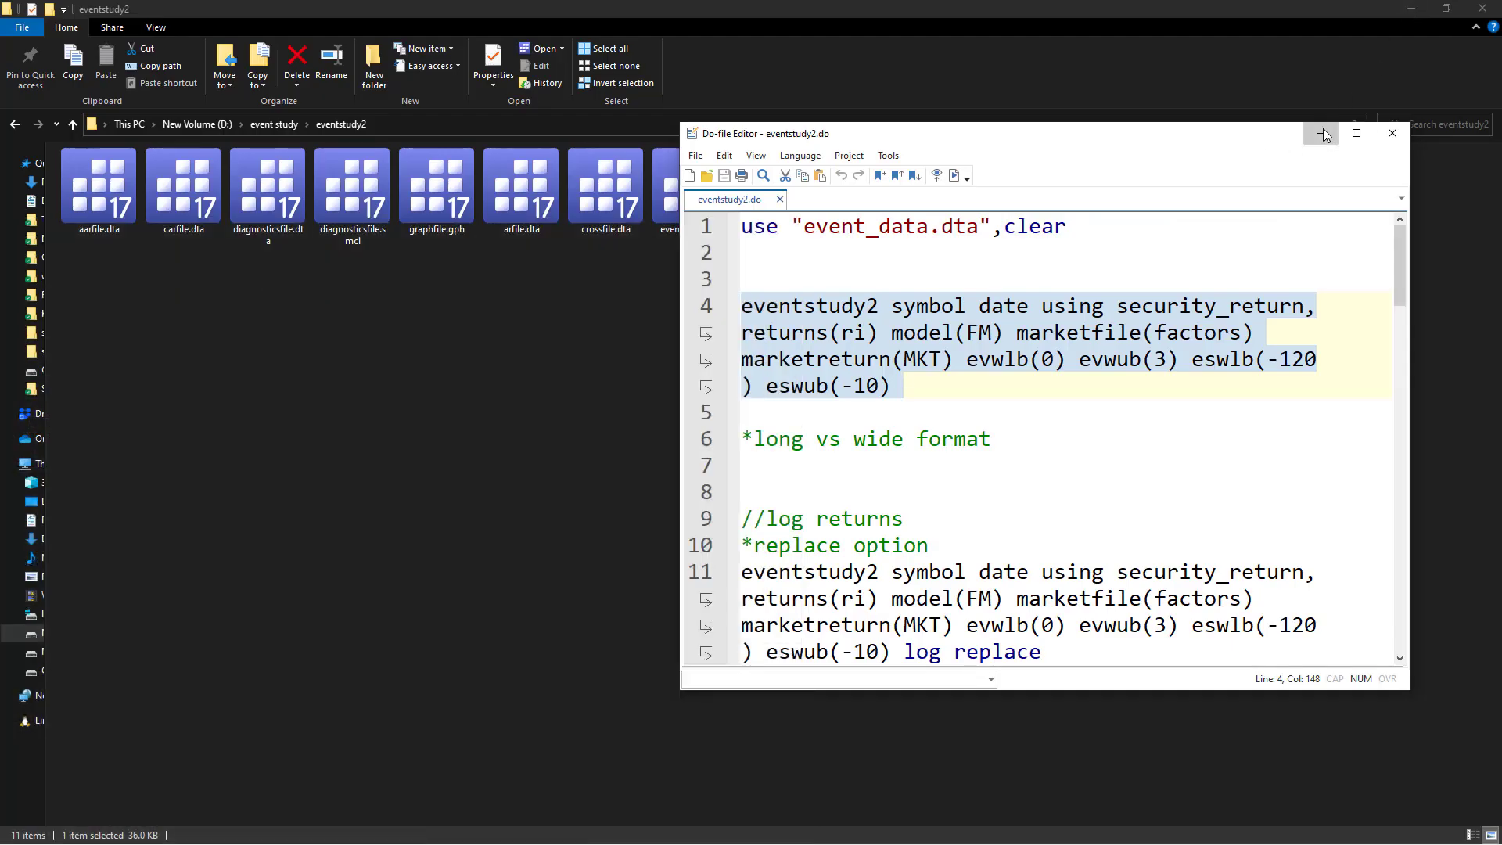
pyautogui.click(1322, 134)
pyautogui.moveTo(625, 245); pyautogui.dragTo(104, 205)
pyautogui.moveTo(706, 260); pyautogui.dragTo(956, 205)
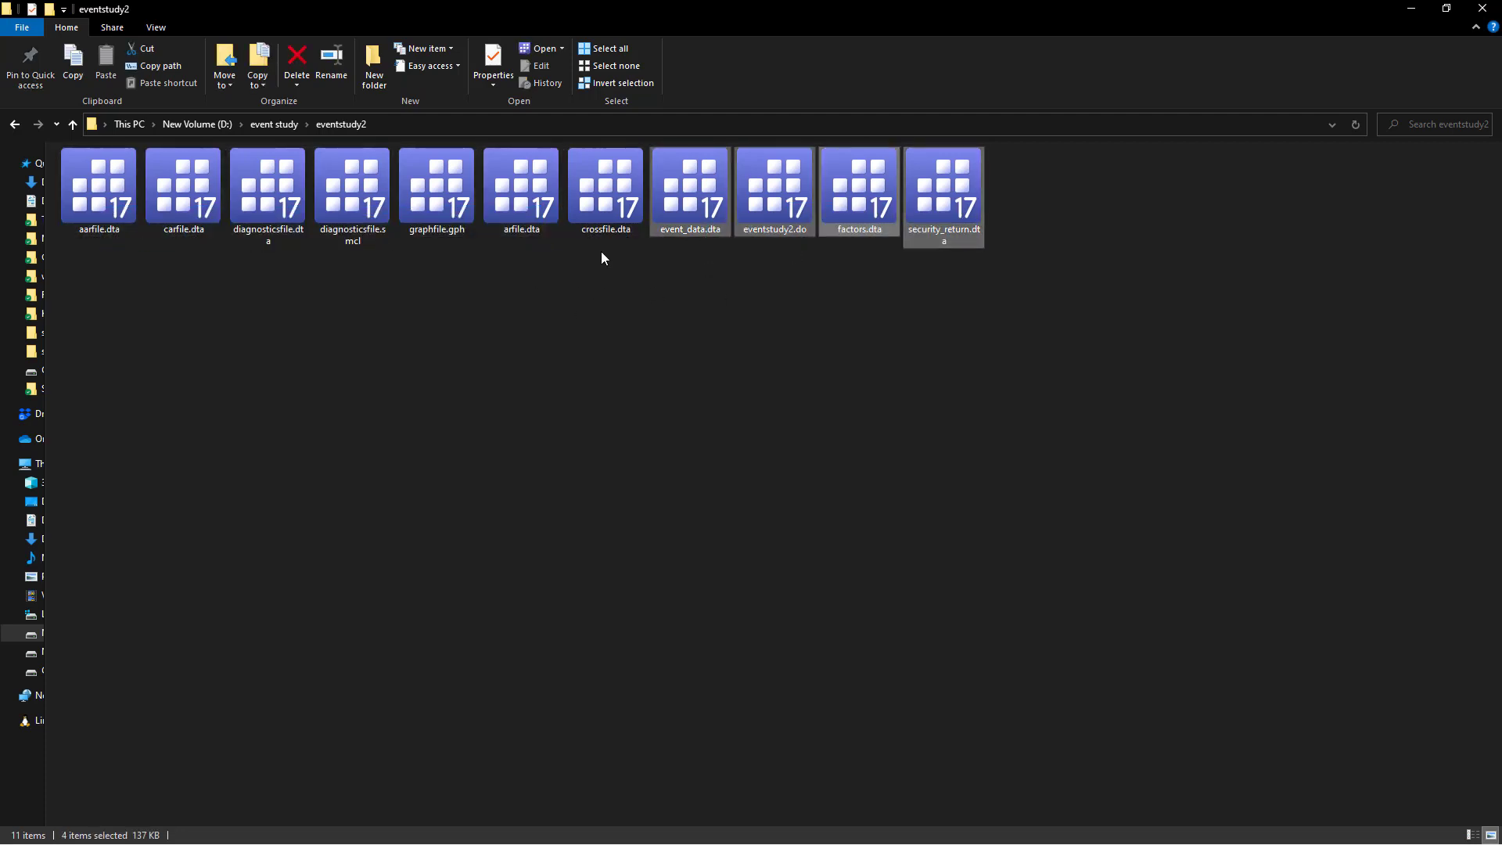
# Review the generated result files in the eventstudy2 folder, aarfile.dta through crossfile.dta, against the result file descriptions in the Stata output
pyautogui.moveTo(598, 258); pyautogui.dragTo(110, 207)
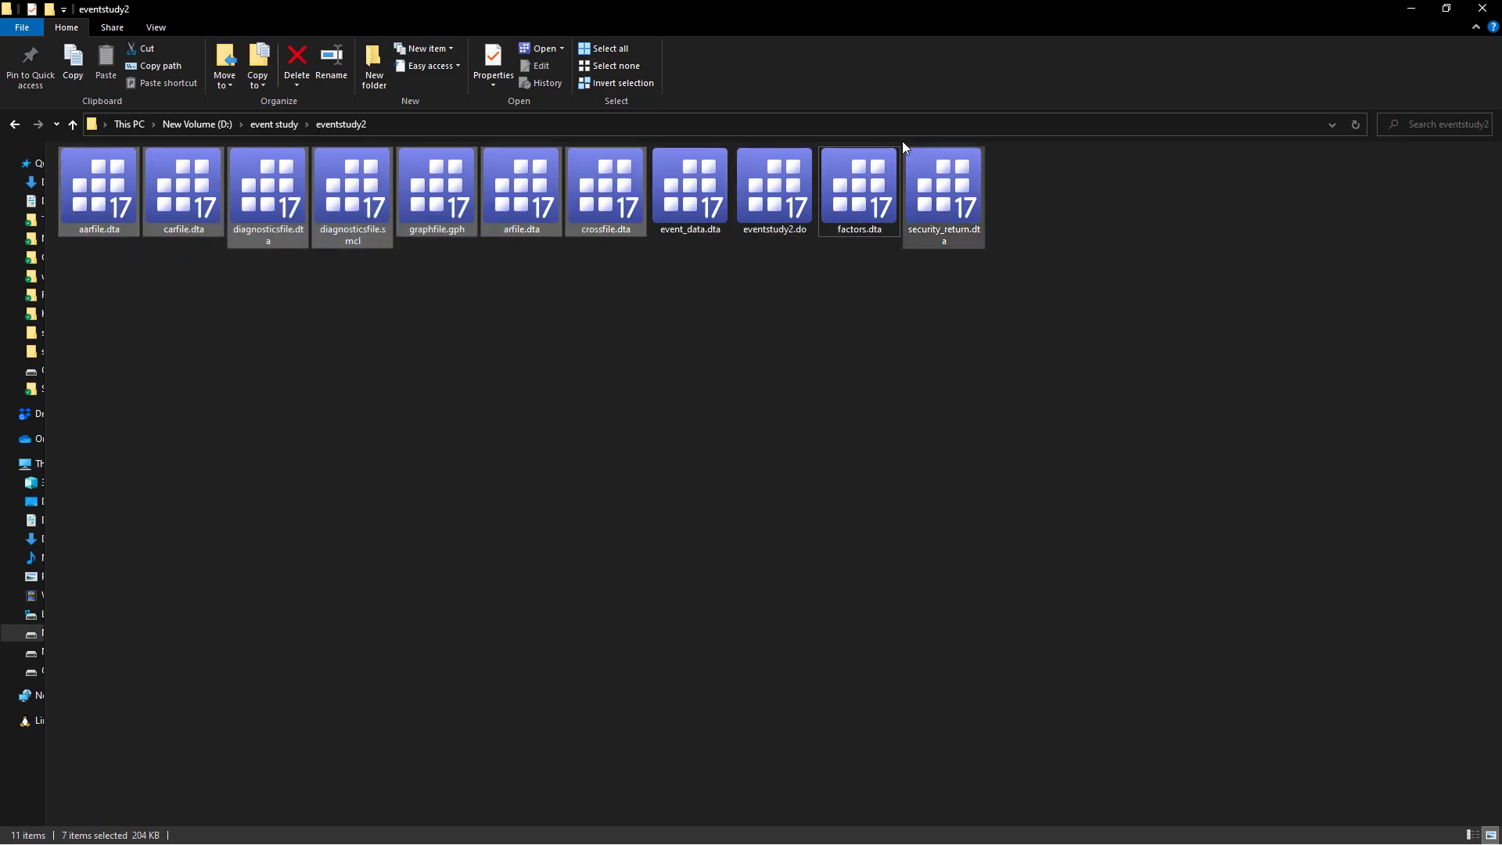
pyautogui.click(562, 277)
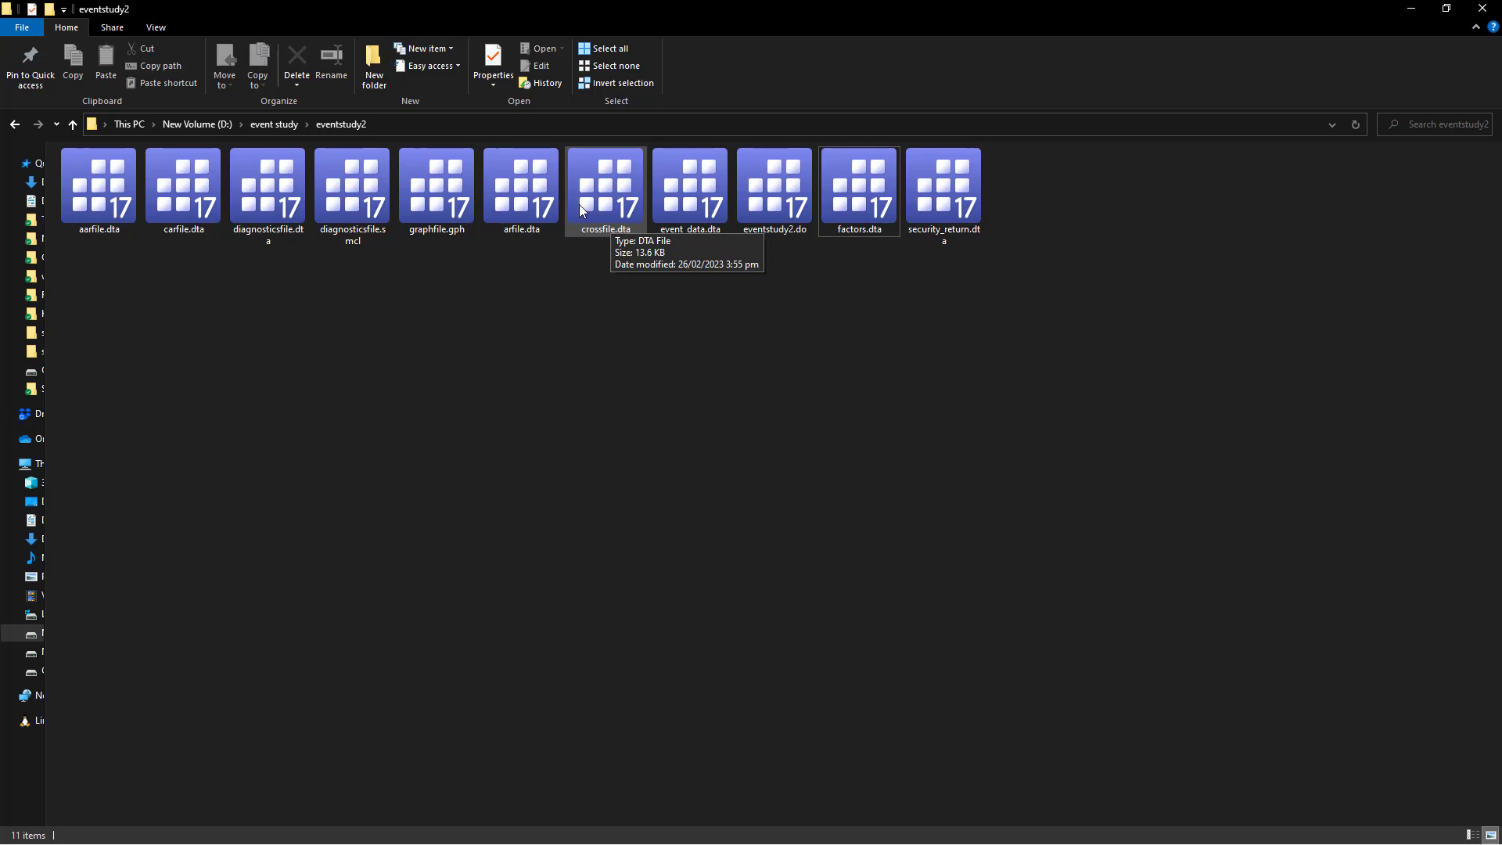
pyautogui.hotkey('alt', 'Tab')
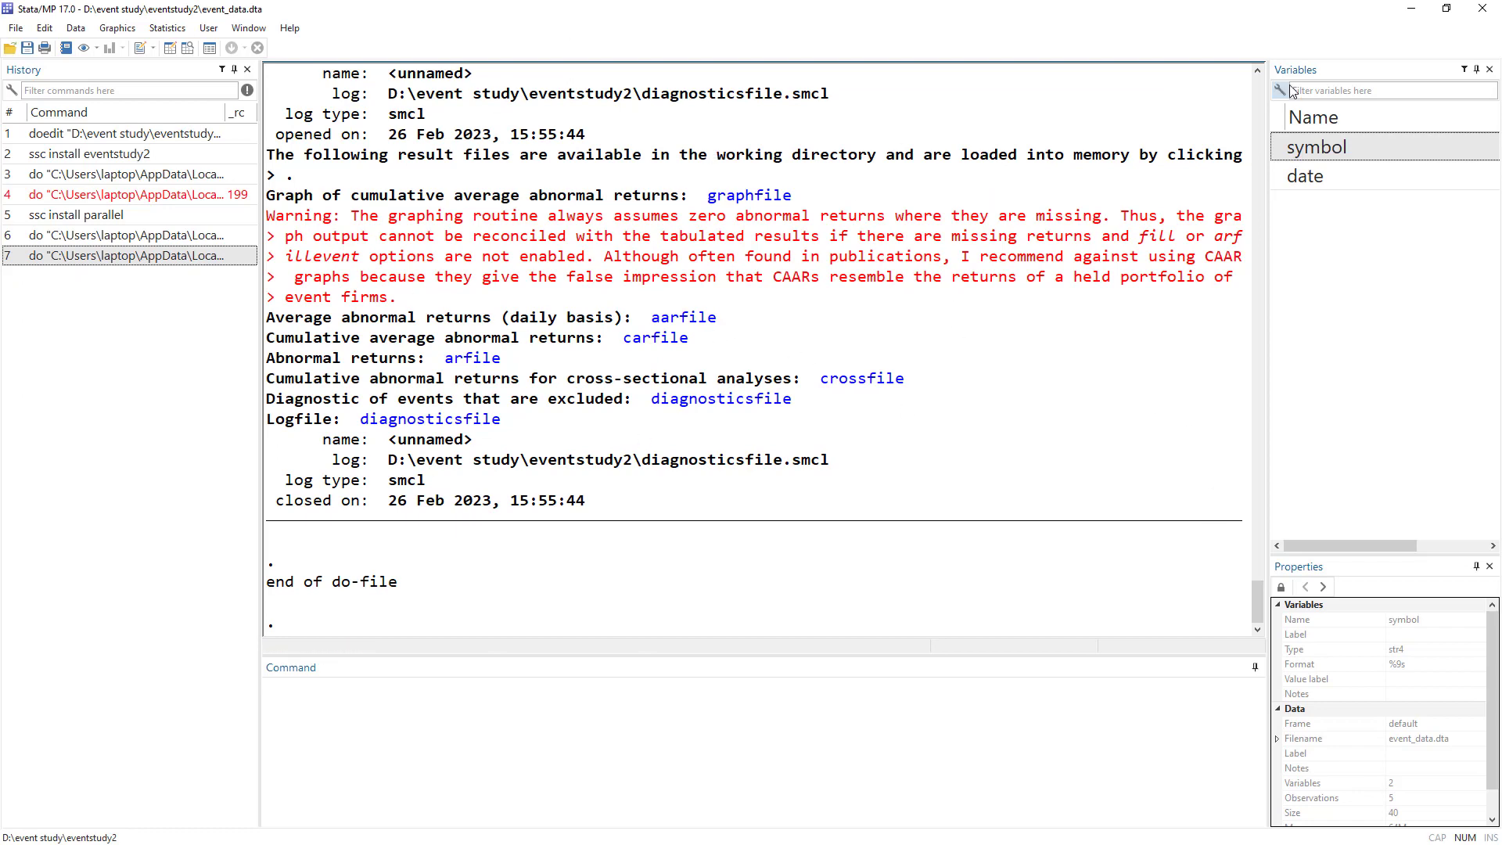
pyautogui.click(1409, 10)
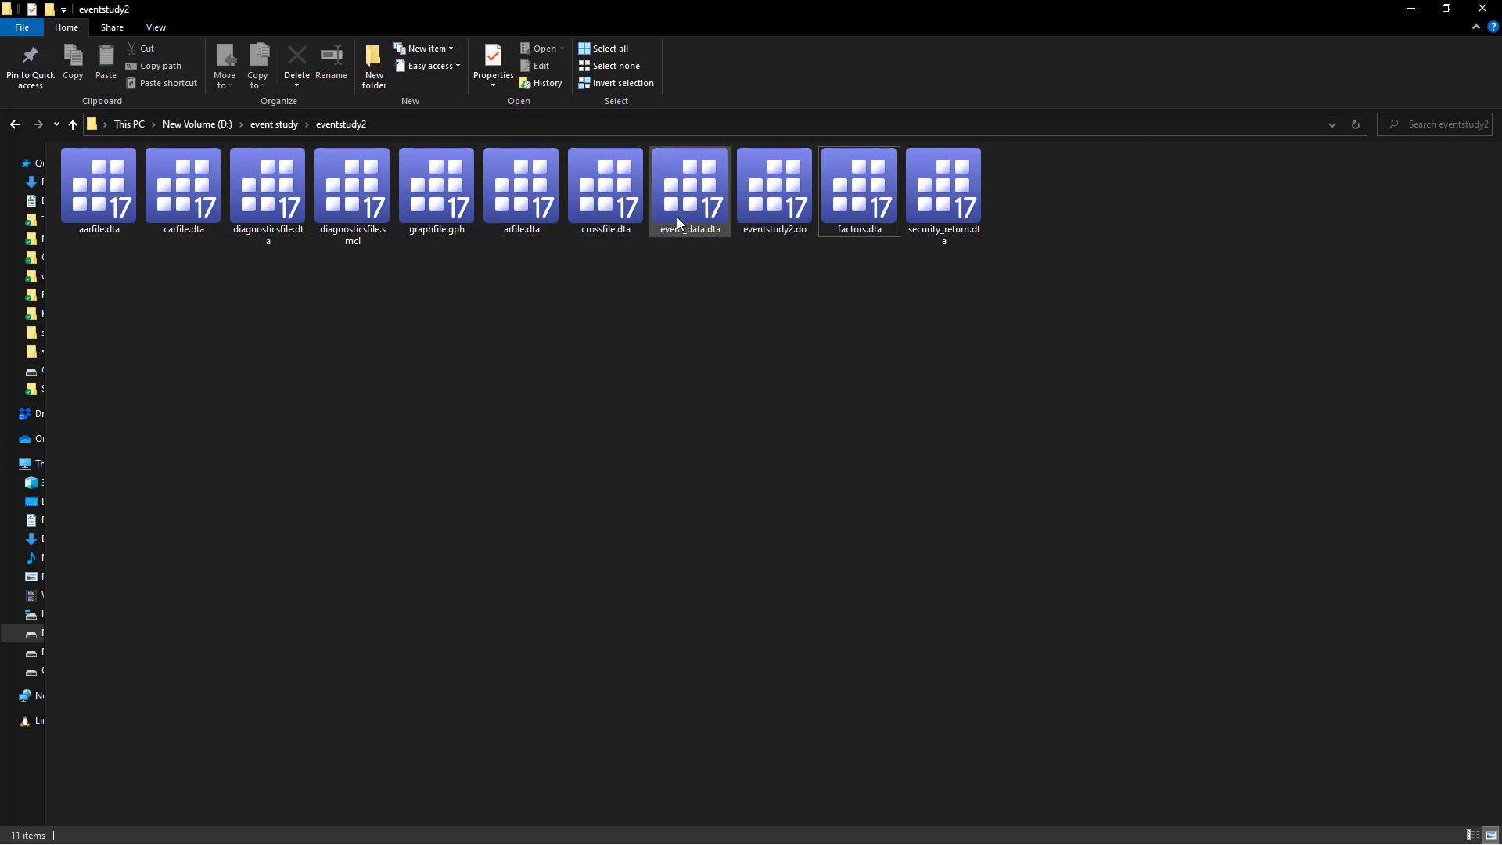
# Open crossfile.dta and examine the symbol, original event date and _BETA columns for all firms
pyautogui.doubleClick(612, 205)
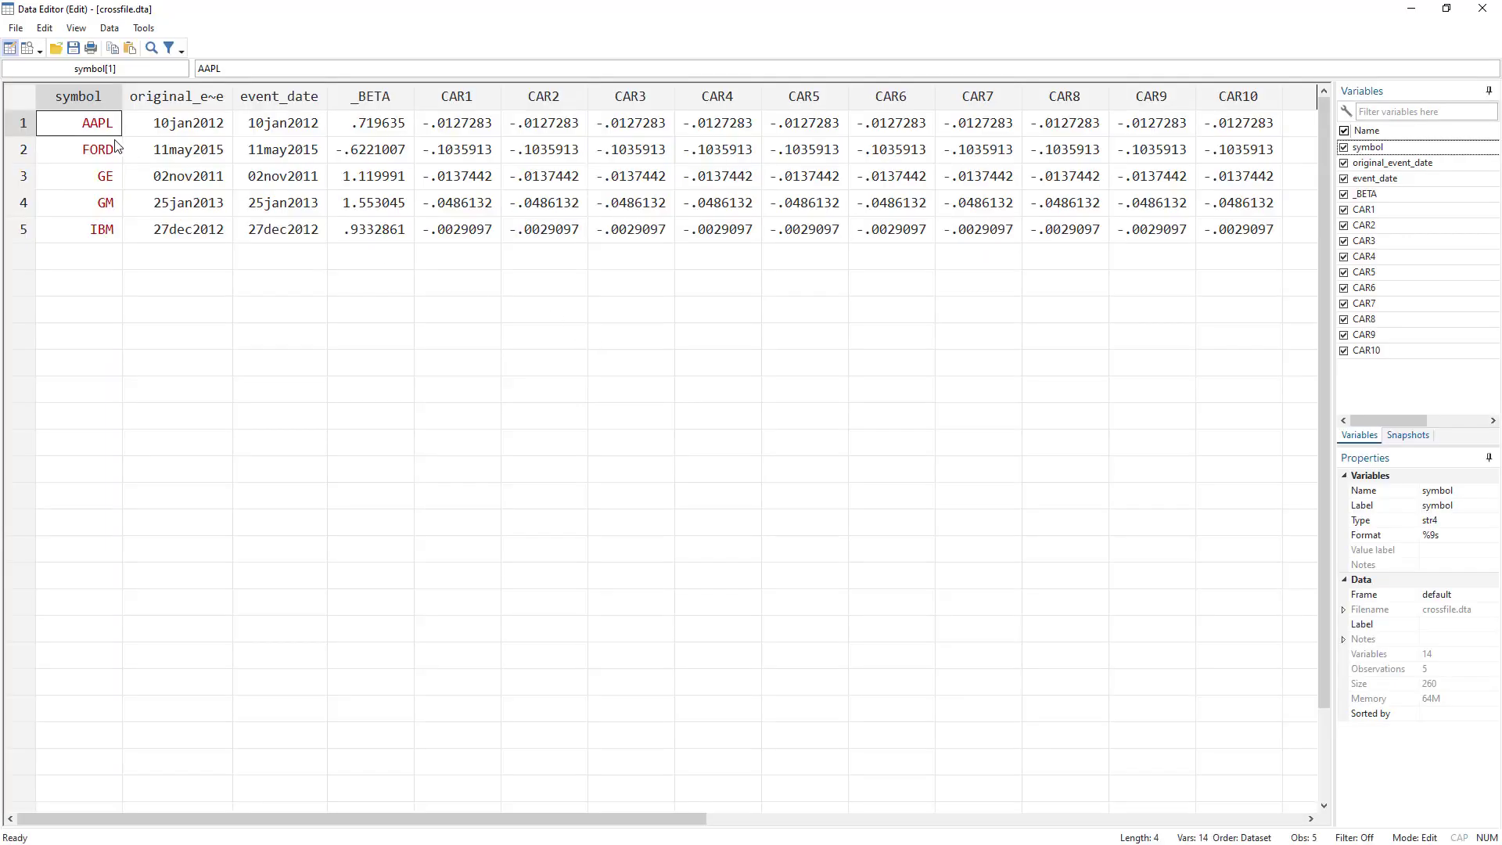
pyautogui.moveTo(92, 131); pyautogui.dragTo(88, 229)
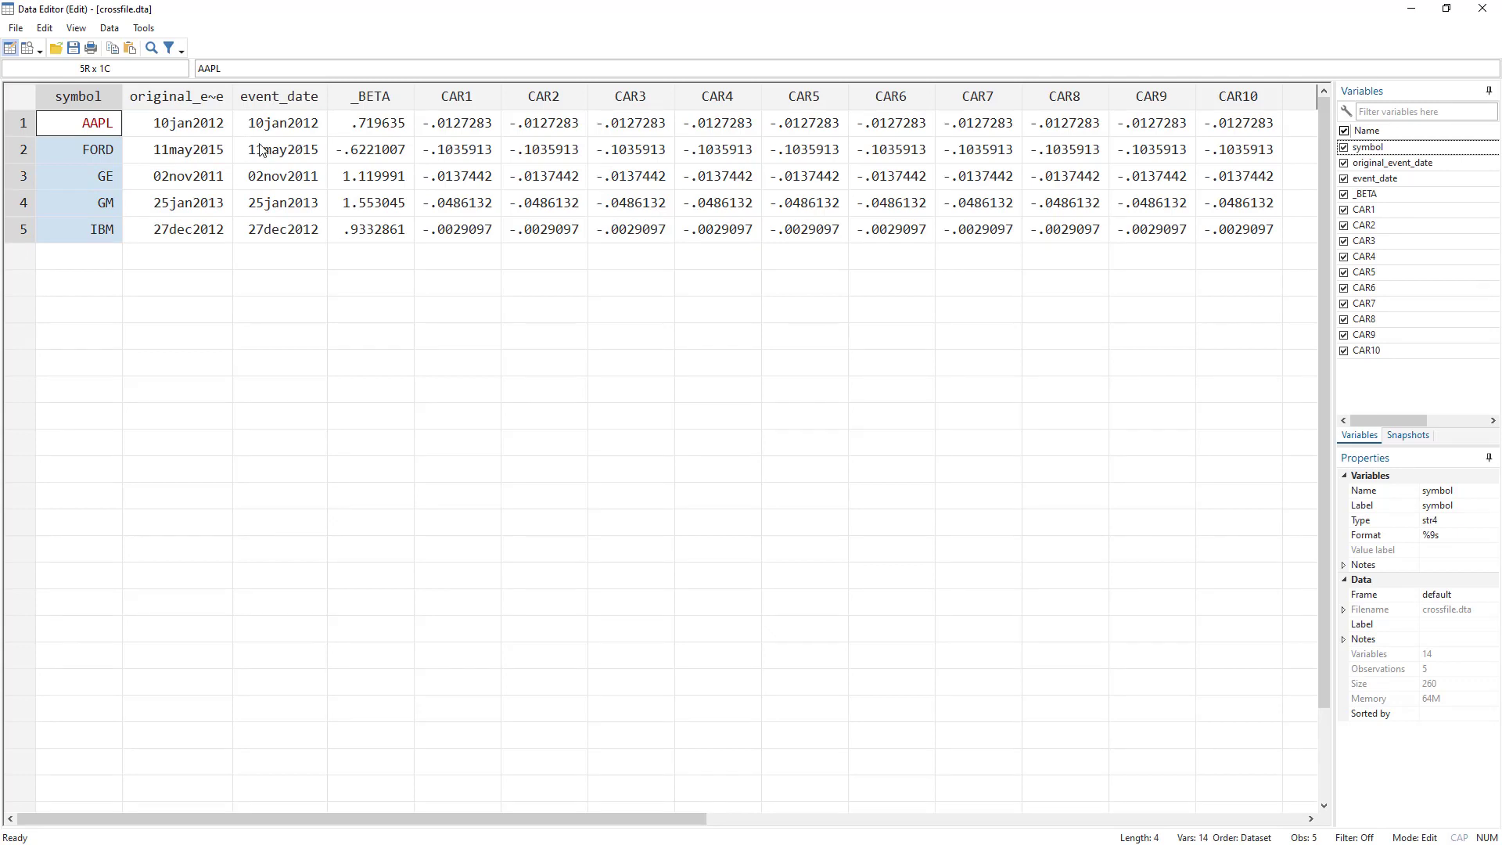
pyautogui.moveTo(199, 132); pyautogui.dragTo(200, 235)
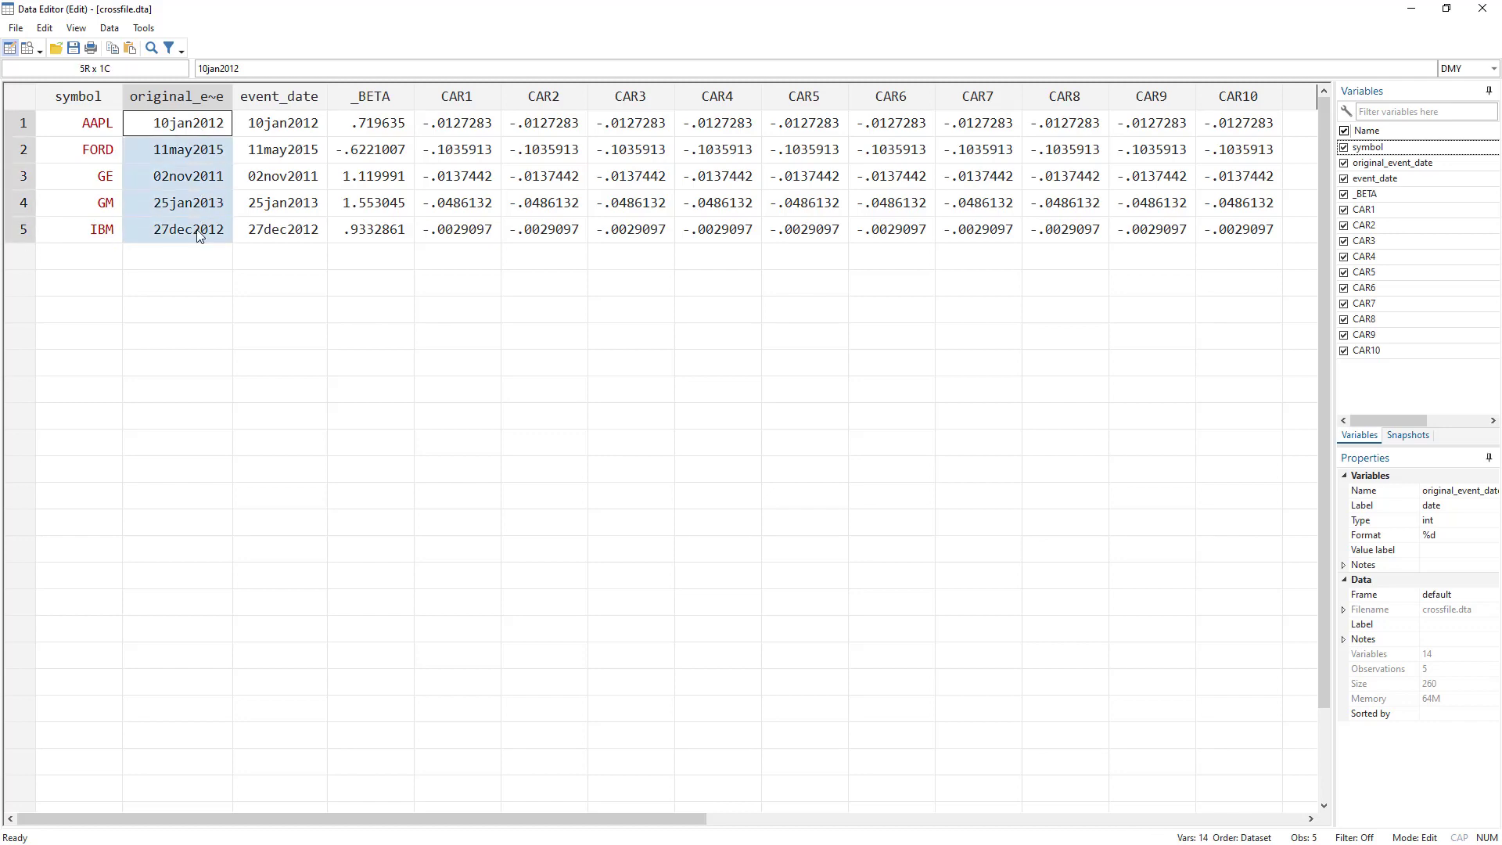
pyautogui.moveTo(401, 127); pyautogui.dragTo(401, 232)
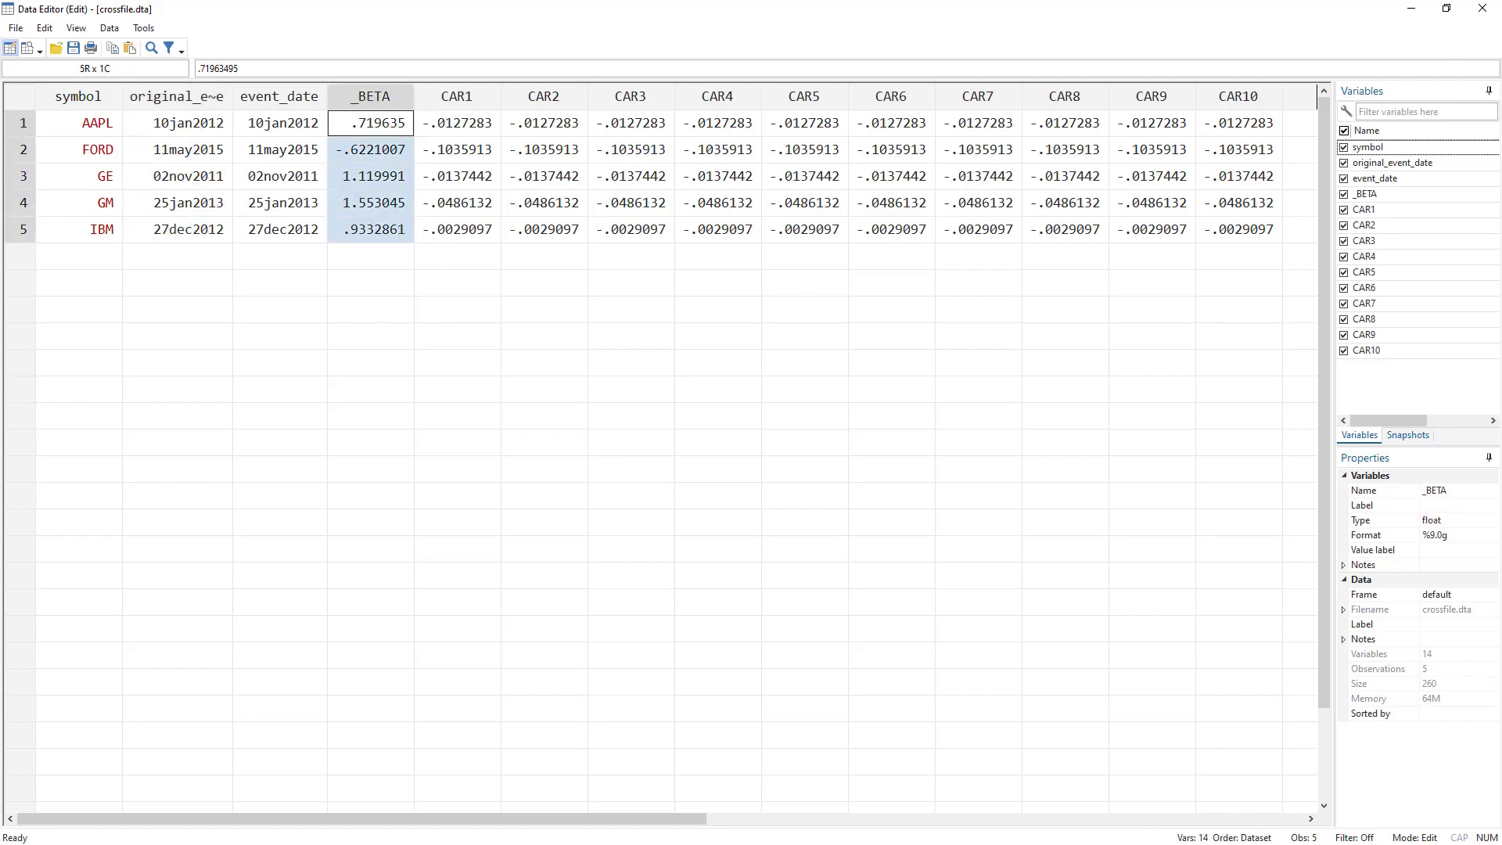
# Check the marketreturn(MKT) option on line 4 of the do-file against the _BETA column, then return to the crossfile.dta data
pyautogui.hotkey('alt', 'Tab')
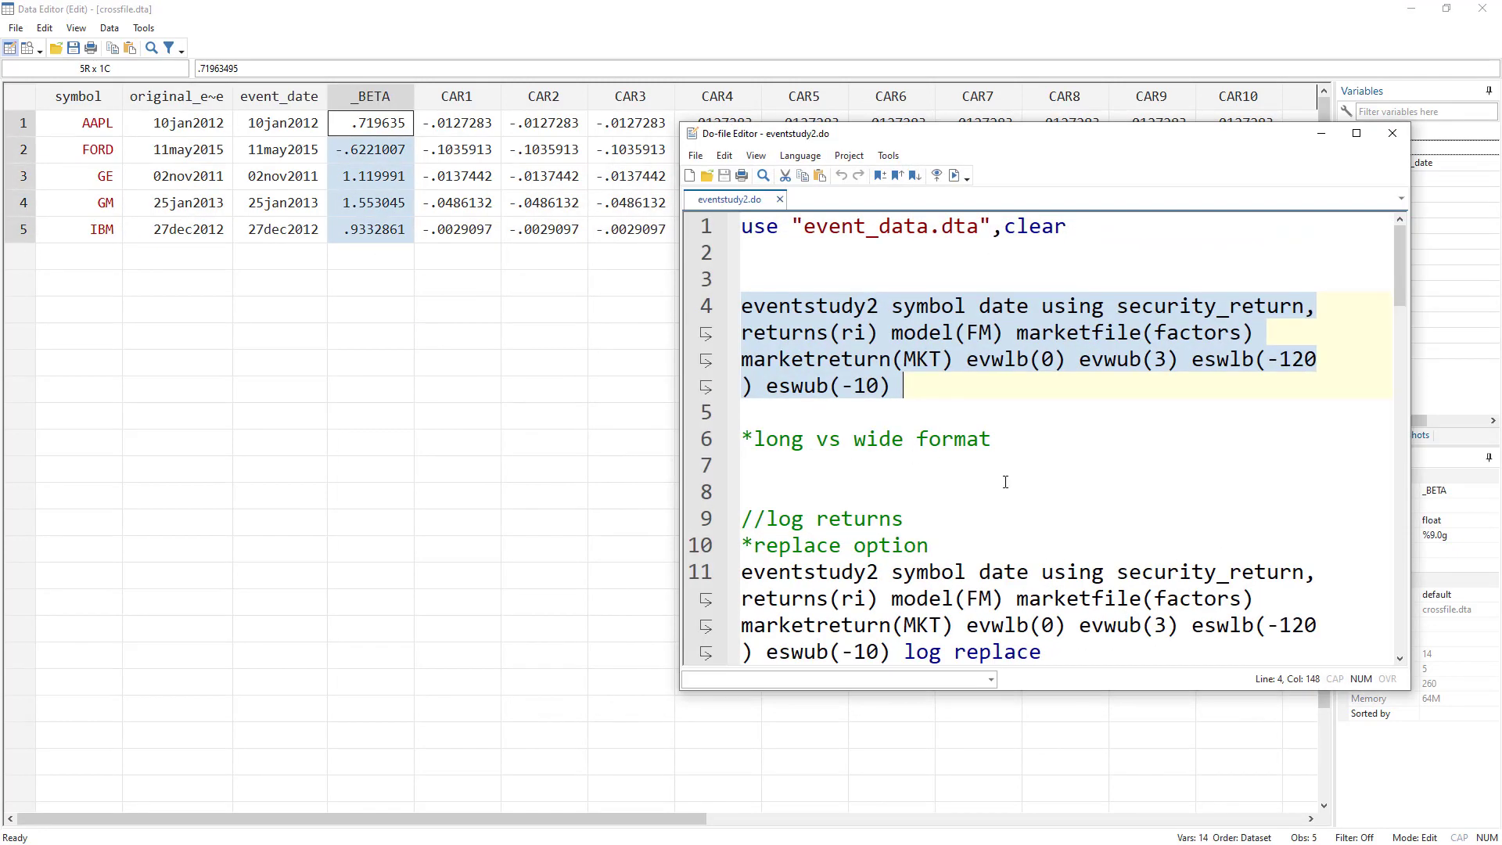
pyautogui.doubleClick(920, 357)
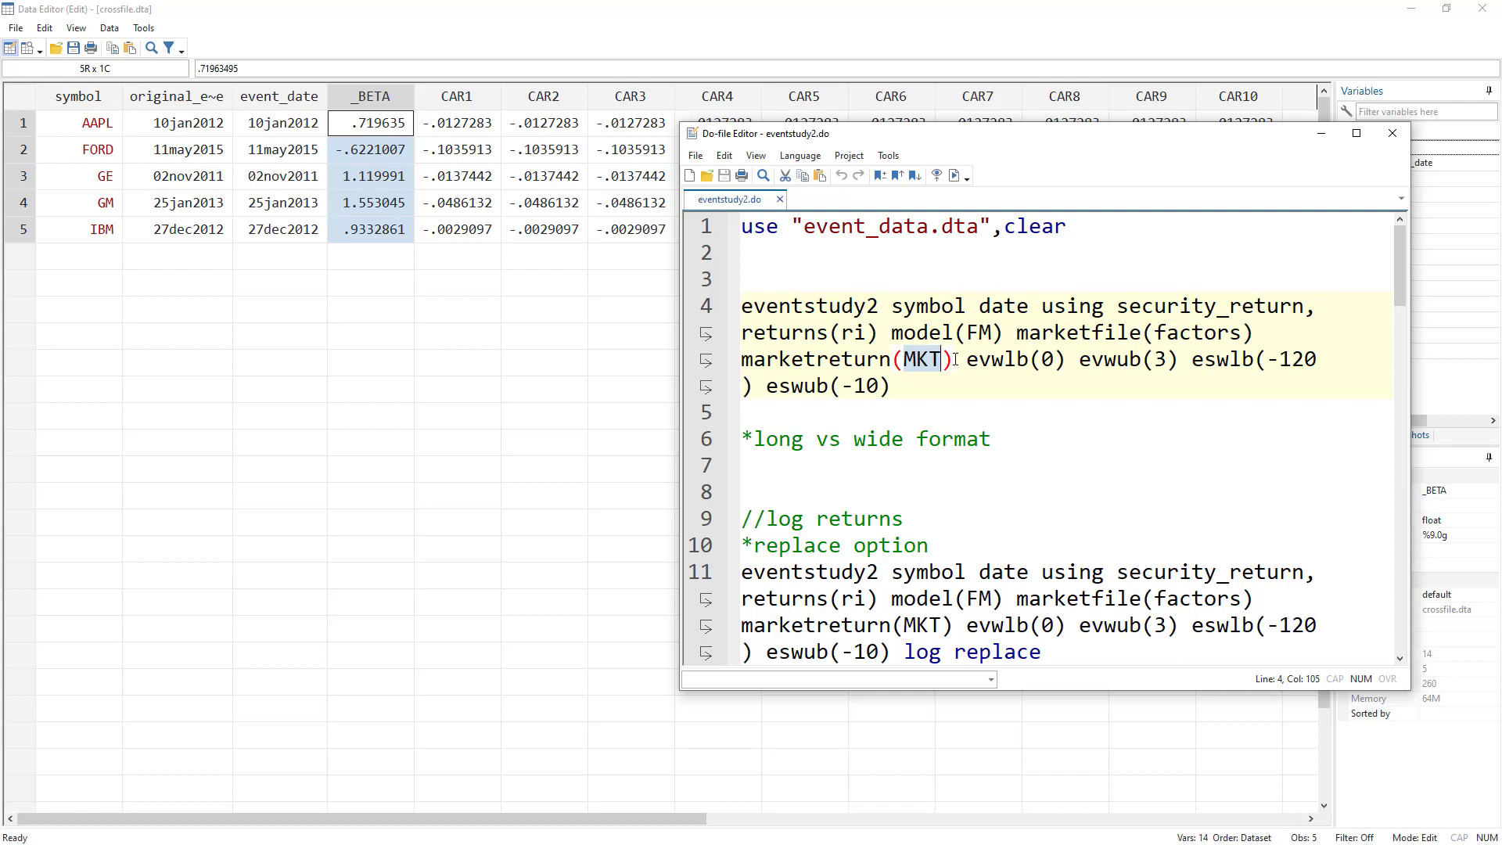
pyautogui.moveTo(955, 359); pyautogui.dragTo(724, 358)
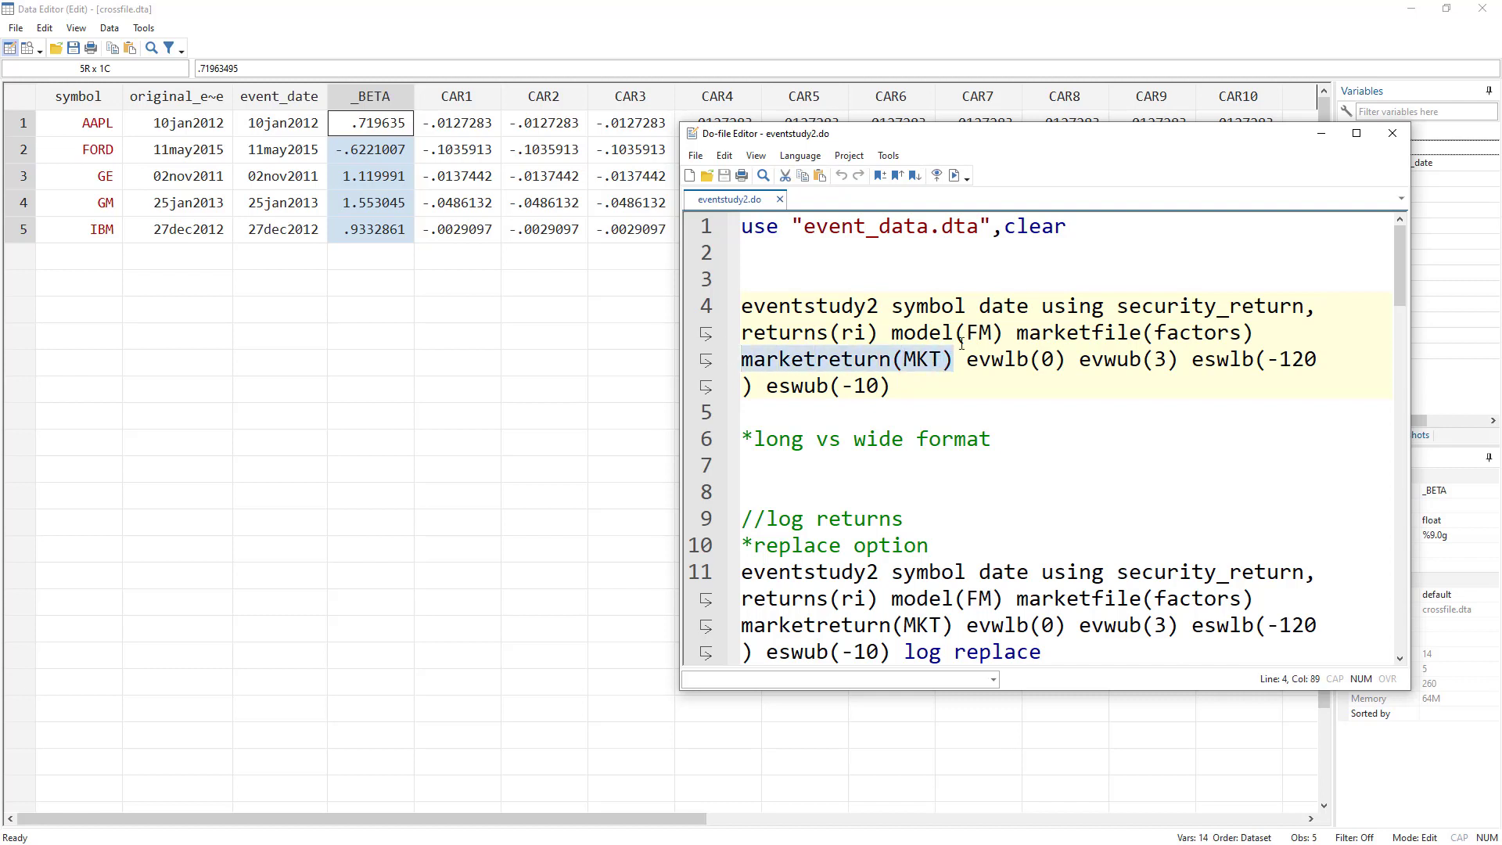
pyautogui.doubleClick(931, 361)
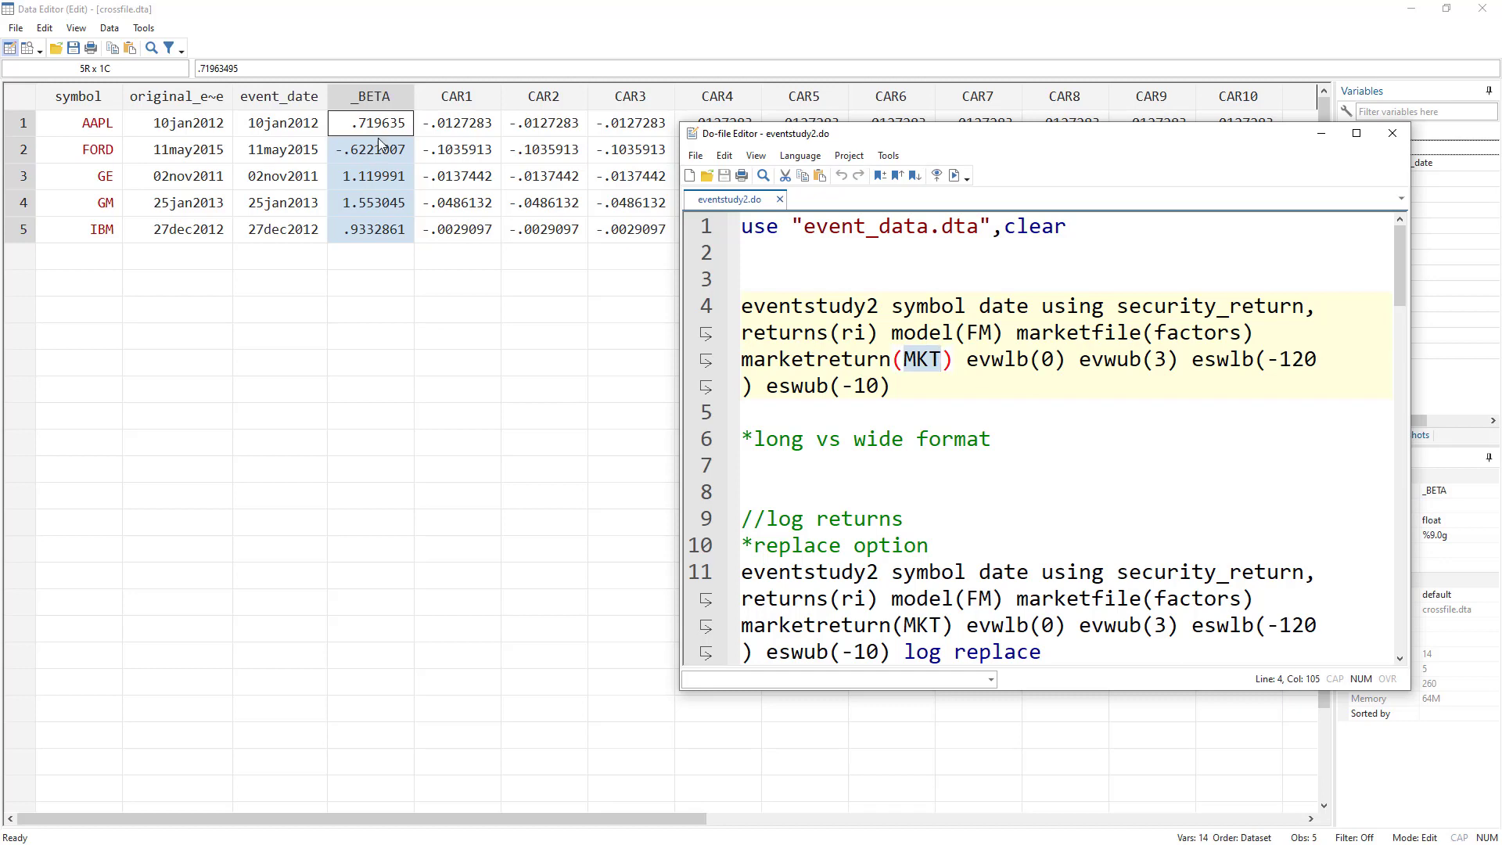
pyautogui.click(507, 286)
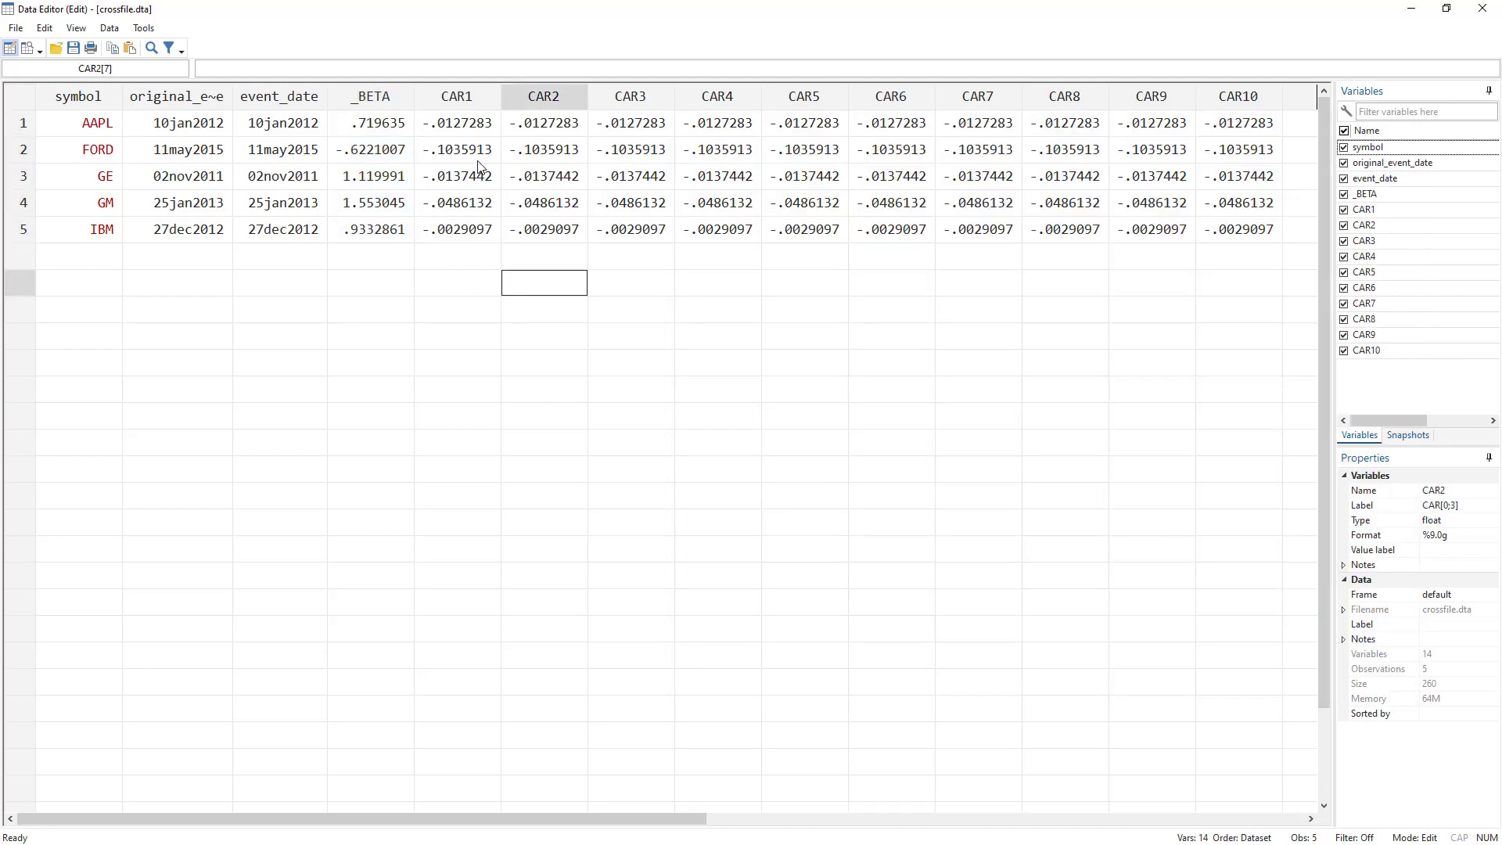
# Examine the CAR1 values of all firms in relation to their original event dates
pyautogui.moveTo(468, 126); pyautogui.dragTo(479, 231)
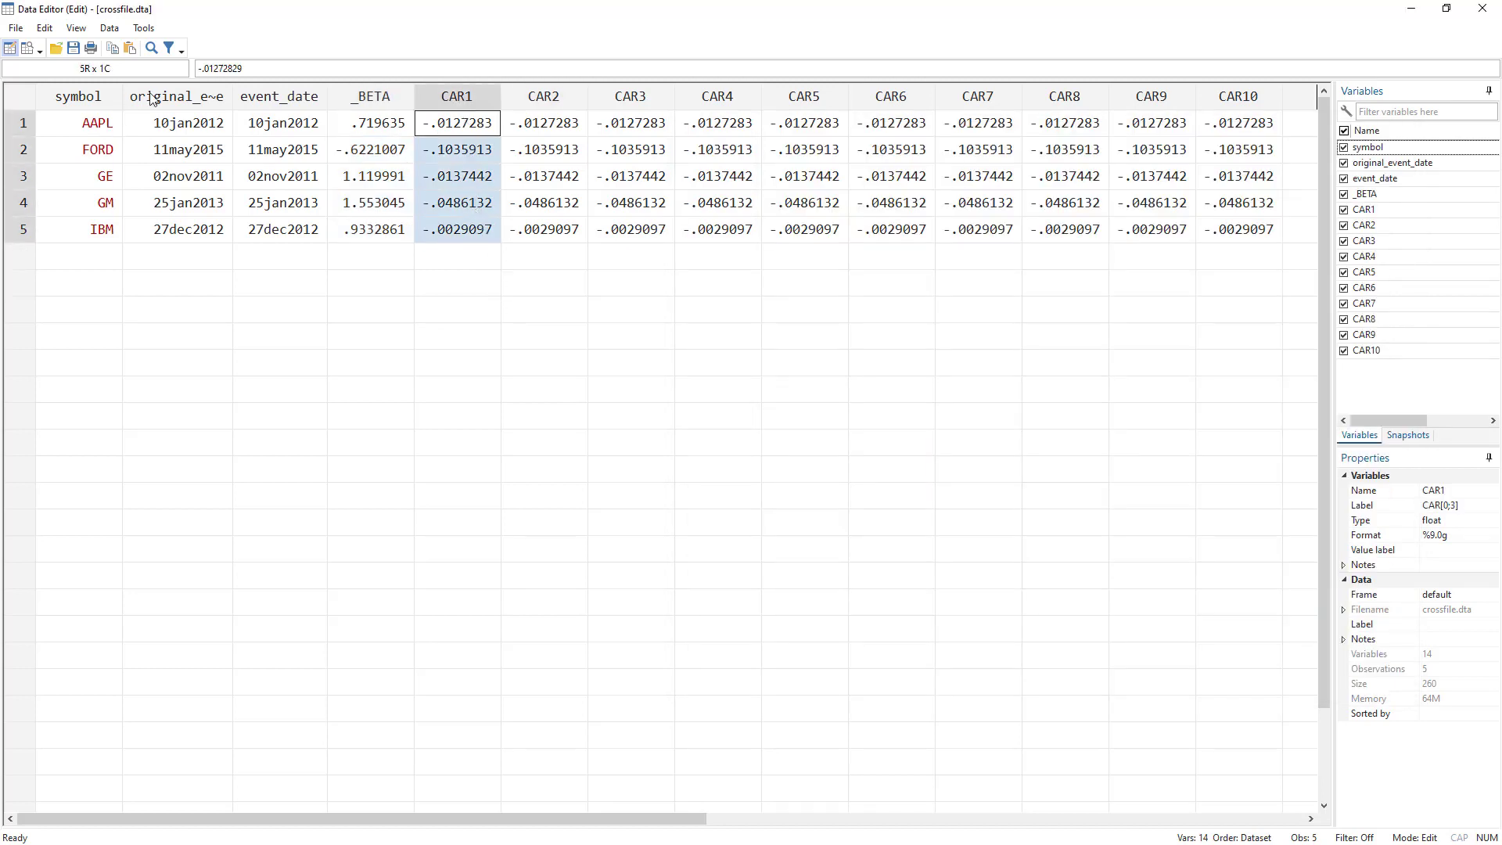
pyautogui.click(172, 117)
pyautogui.click(451, 133)
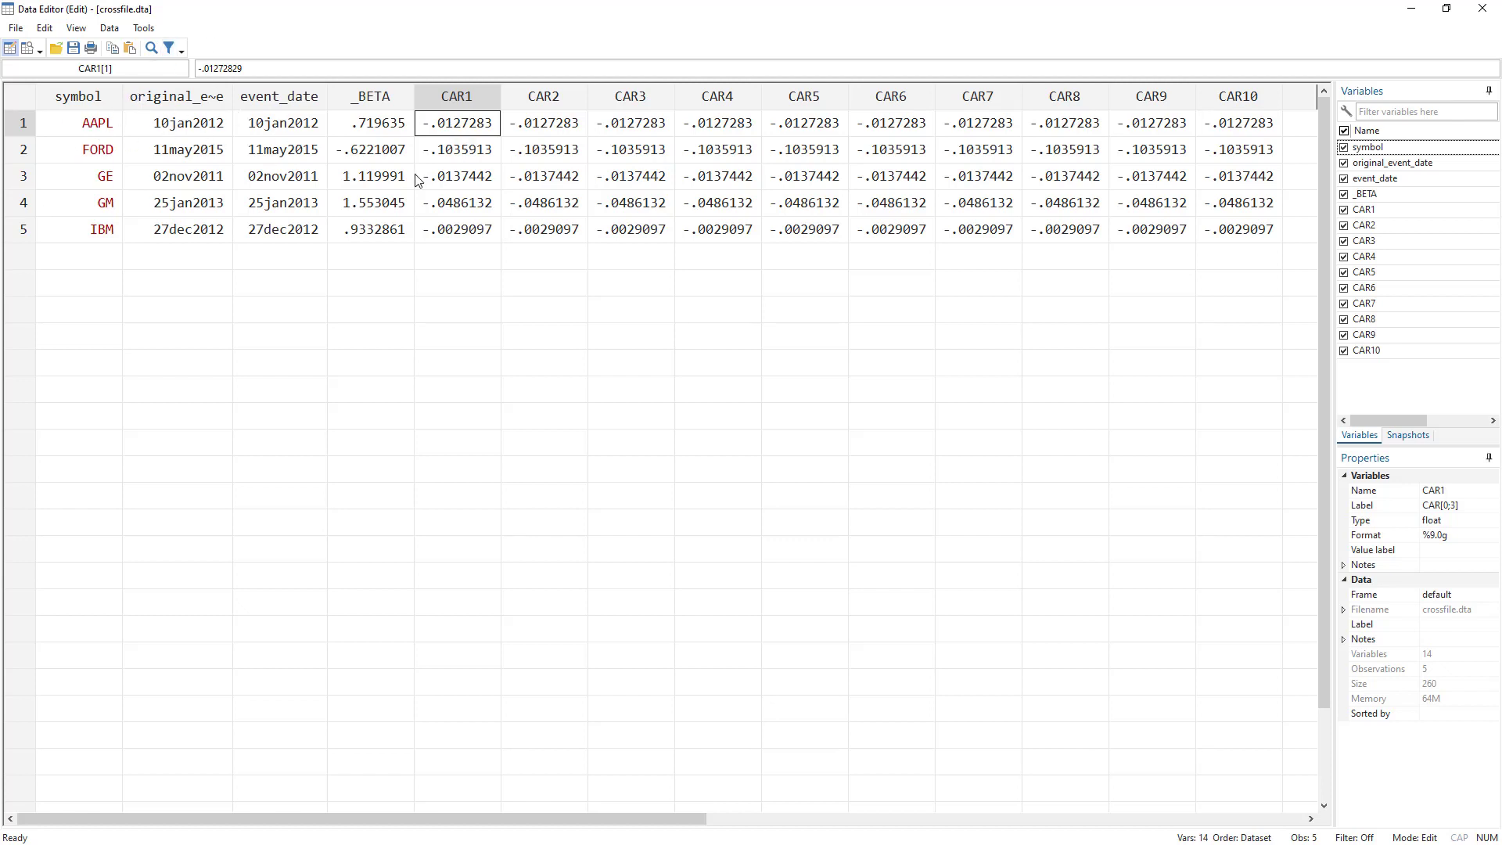
# Compare the cumulative abnormal return columns CAR1 through CAR10, including across the FORD row
pyautogui.click(461, 96)
pyautogui.moveTo(462, 96); pyautogui.dragTo(1240, 99)
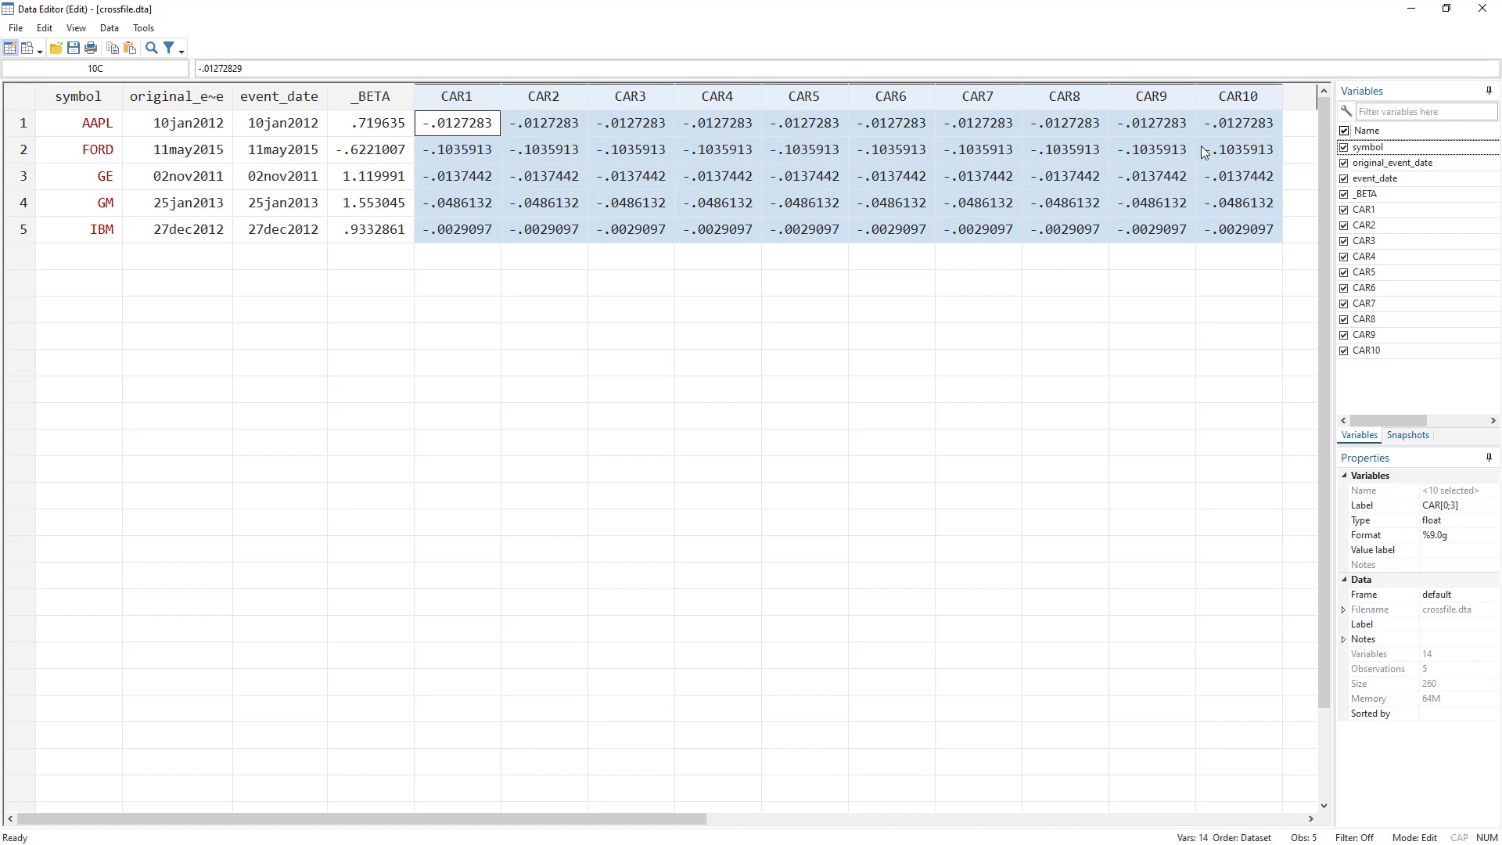
pyautogui.click(528, 129)
pyautogui.moveTo(517, 125); pyautogui.dragTo(1245, 151)
pyautogui.keyDown('shift'); pyautogui.click(479, 155); pyautogui.keyUp('shift')
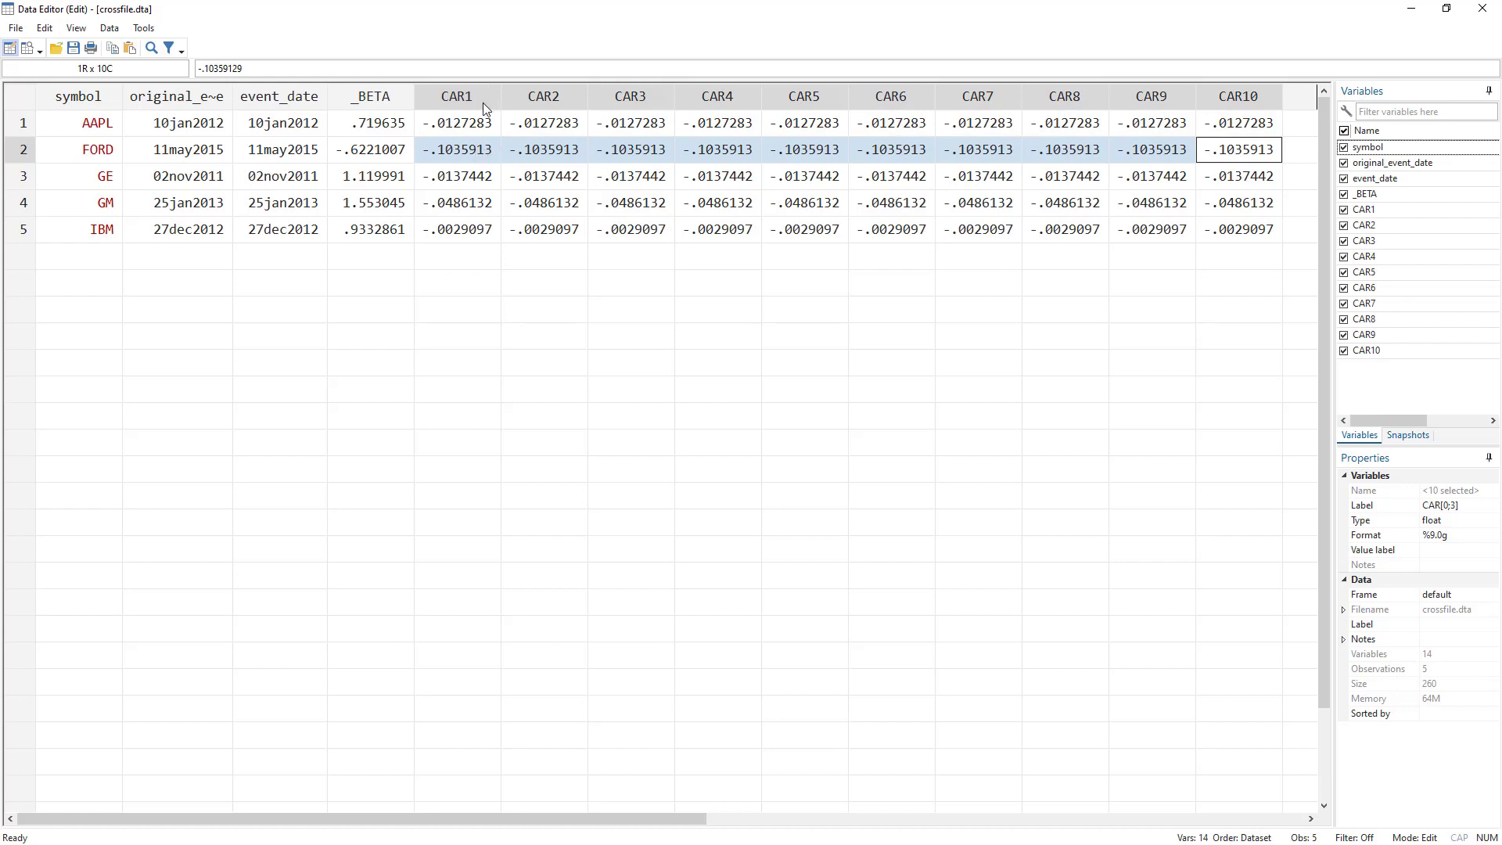
pyautogui.click(451, 92)
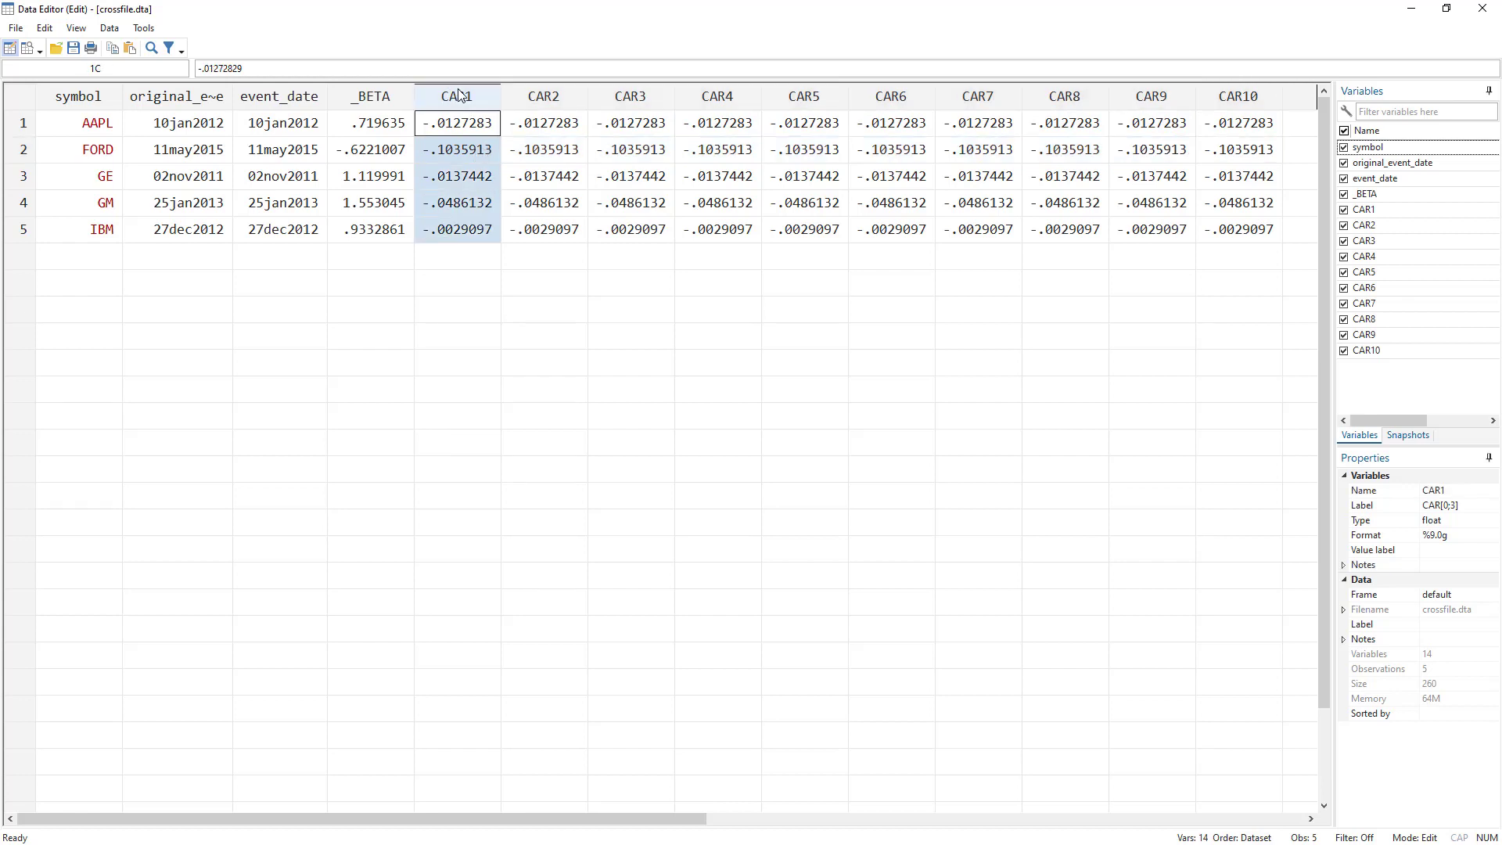
pyautogui.moveTo(458, 90); pyautogui.dragTo(1241, 111)
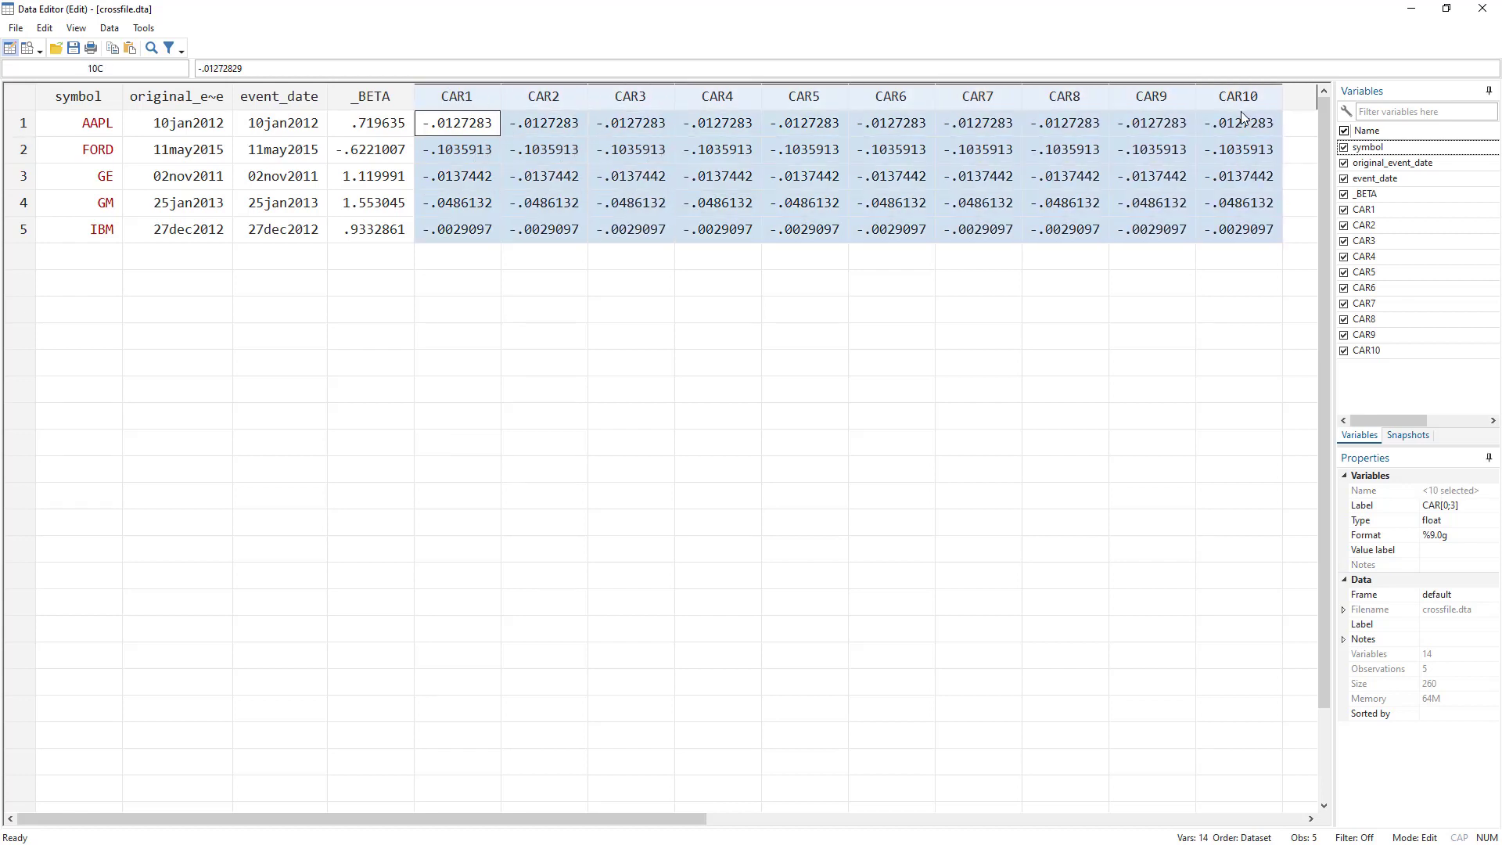
# Contrast CAR1 with the columns CAR2 through CAR10, and single out the CAR1 values of all firms
pyautogui.click(467, 102)
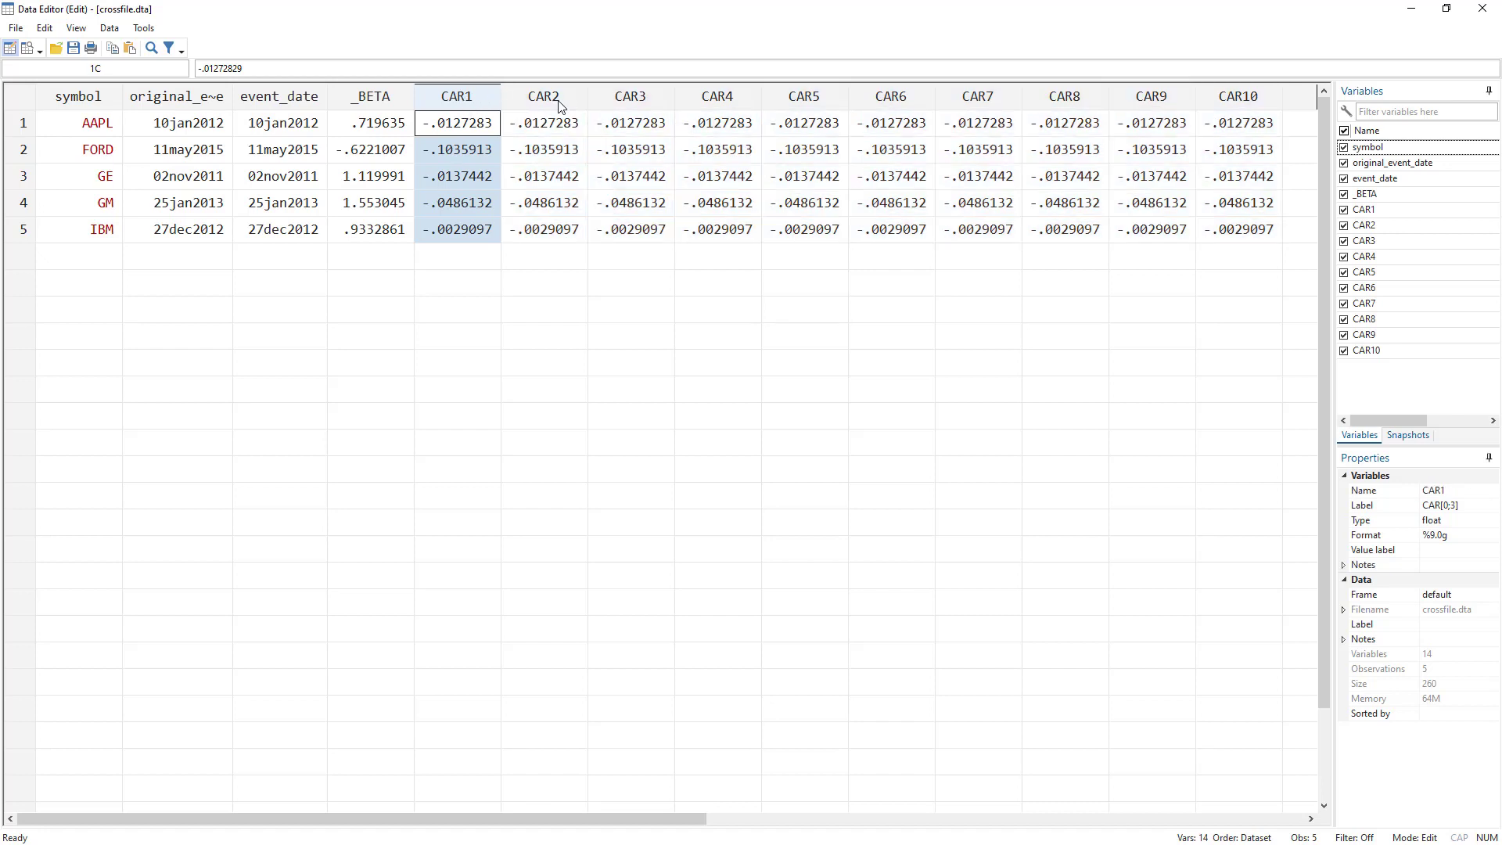
pyautogui.moveTo(561, 106); pyautogui.dragTo(1218, 106)
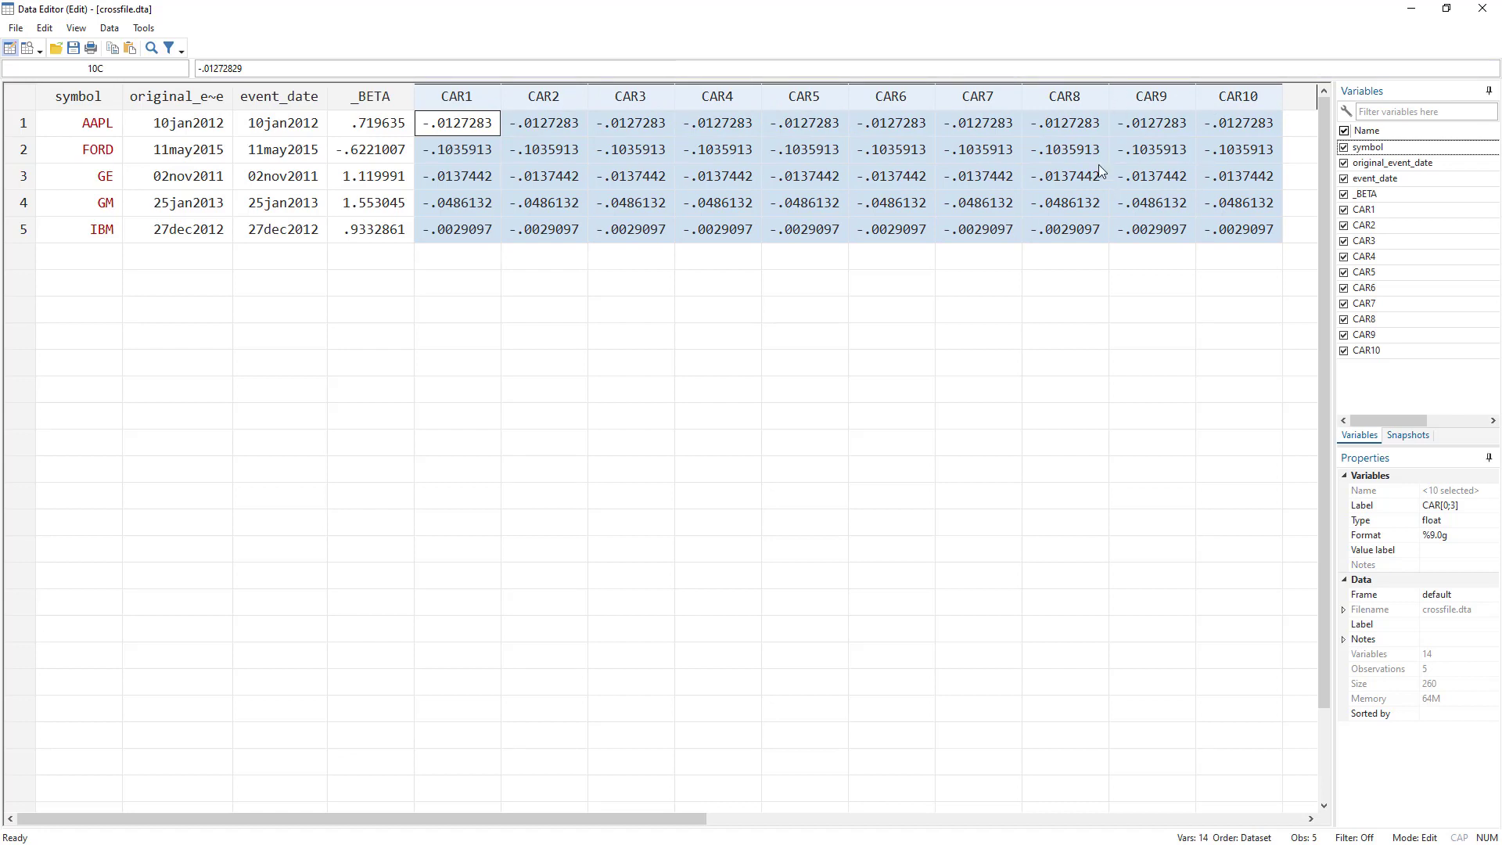
pyautogui.click(473, 135)
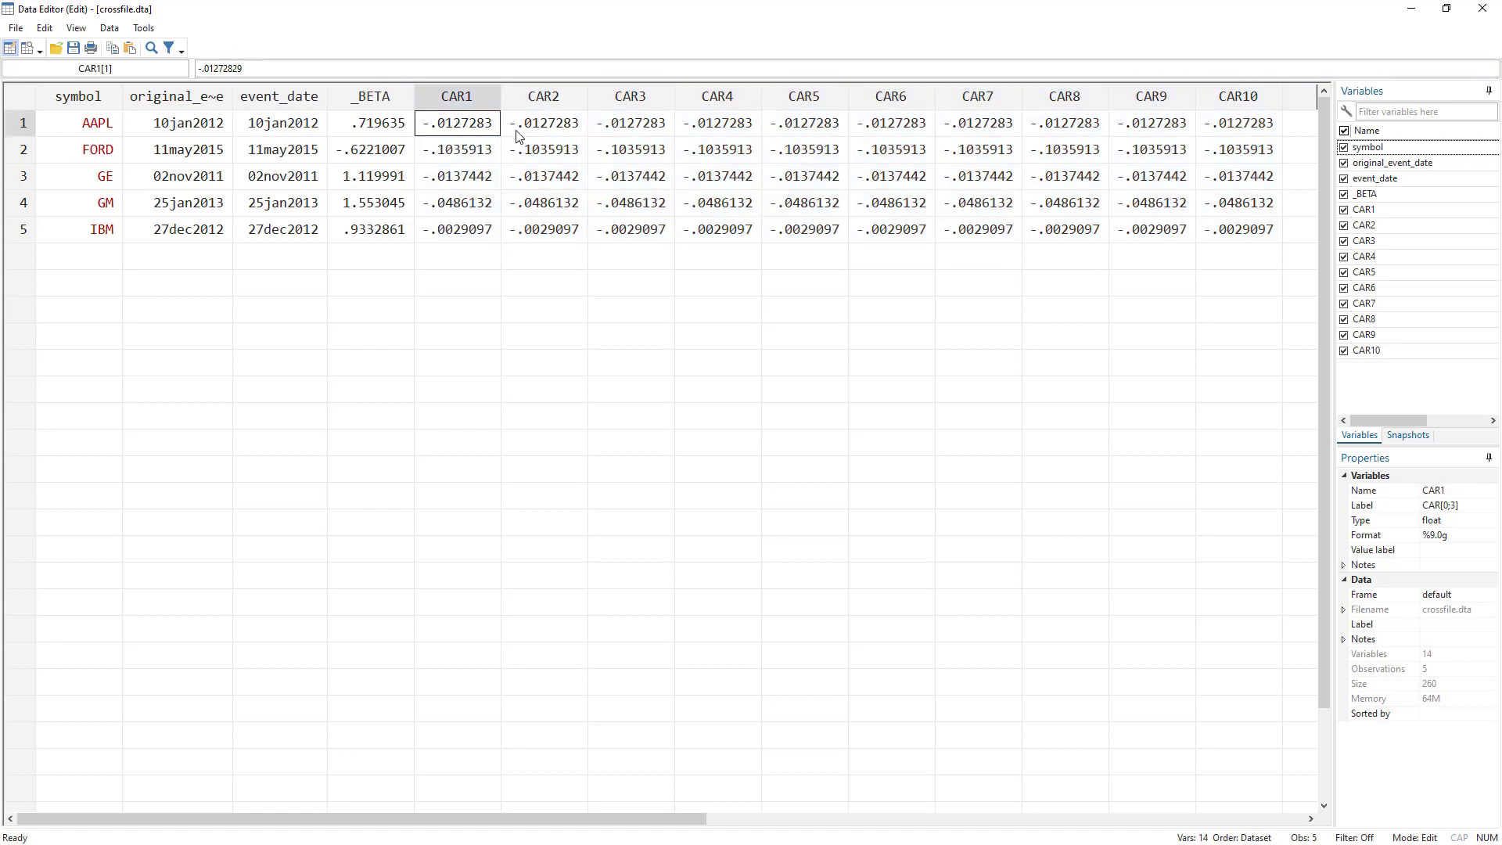
pyautogui.moveTo(533, 123); pyautogui.dragTo(855, 230)
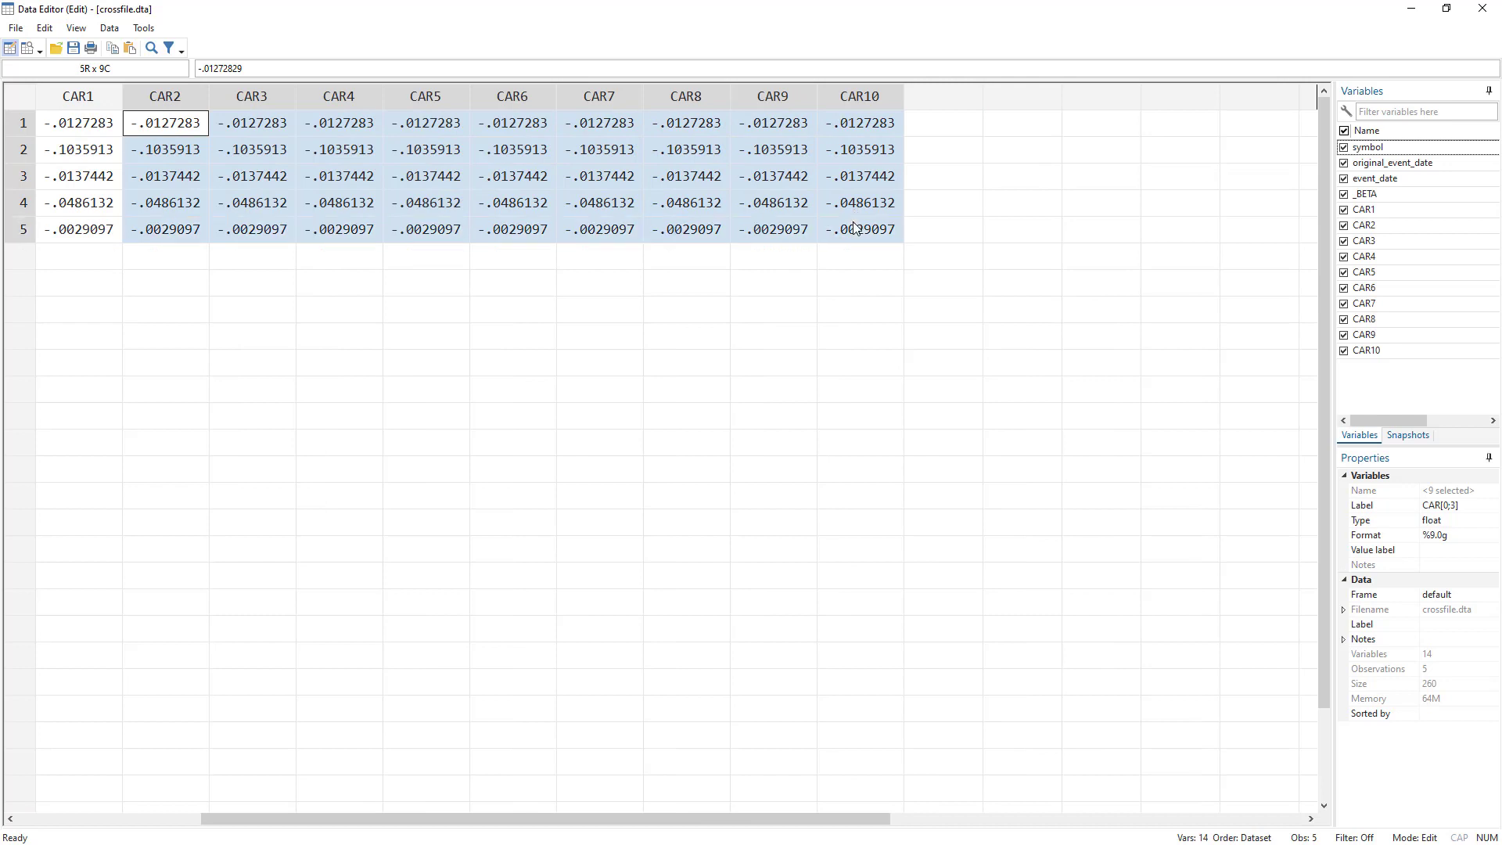
pyautogui.moveTo(777, 817); pyautogui.dragTo(459, 791)
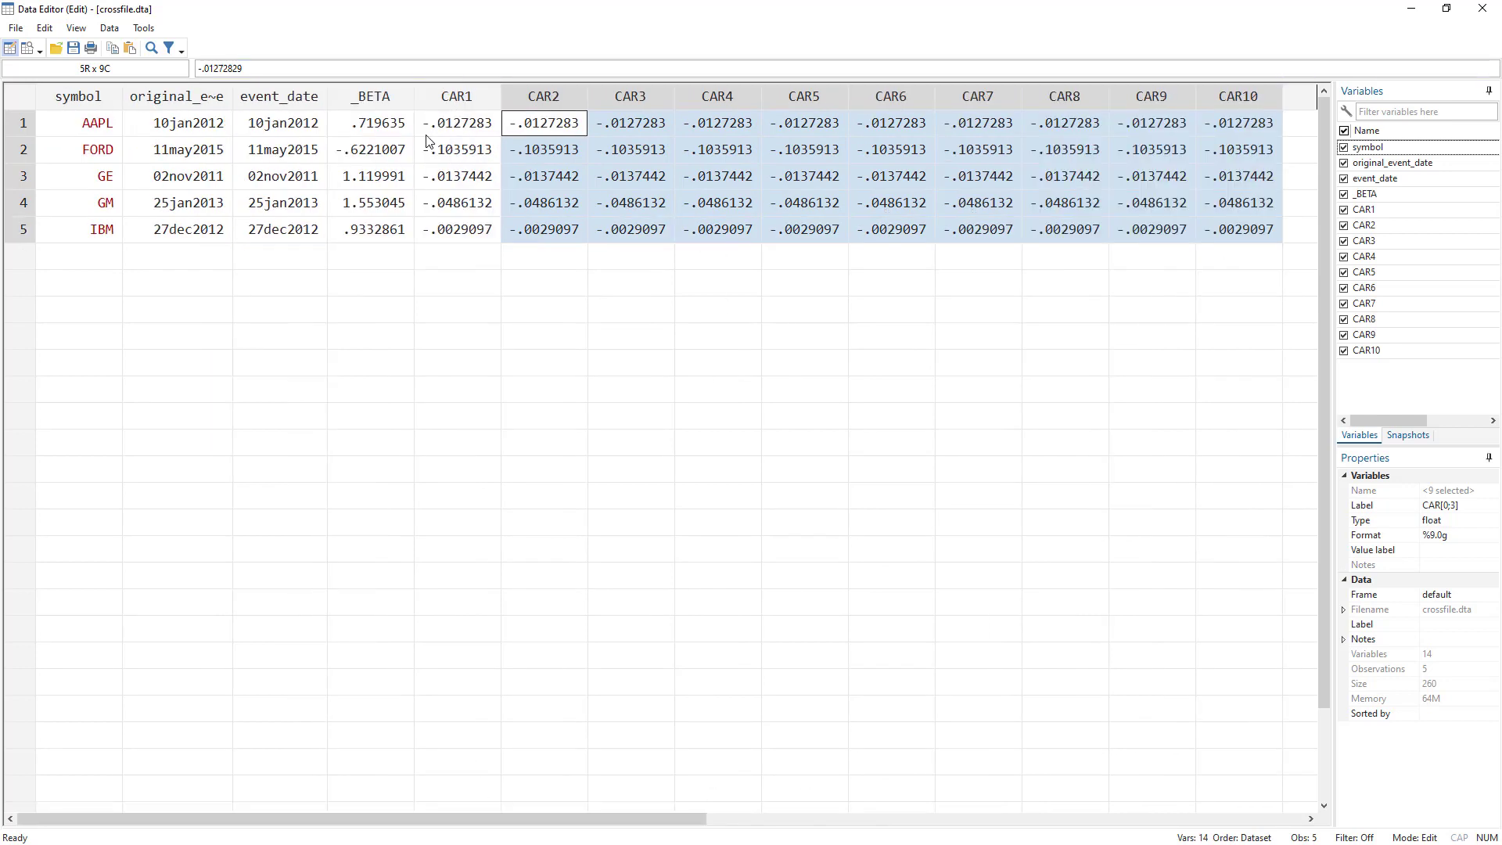
pyautogui.moveTo(454, 129); pyautogui.dragTo(470, 231)
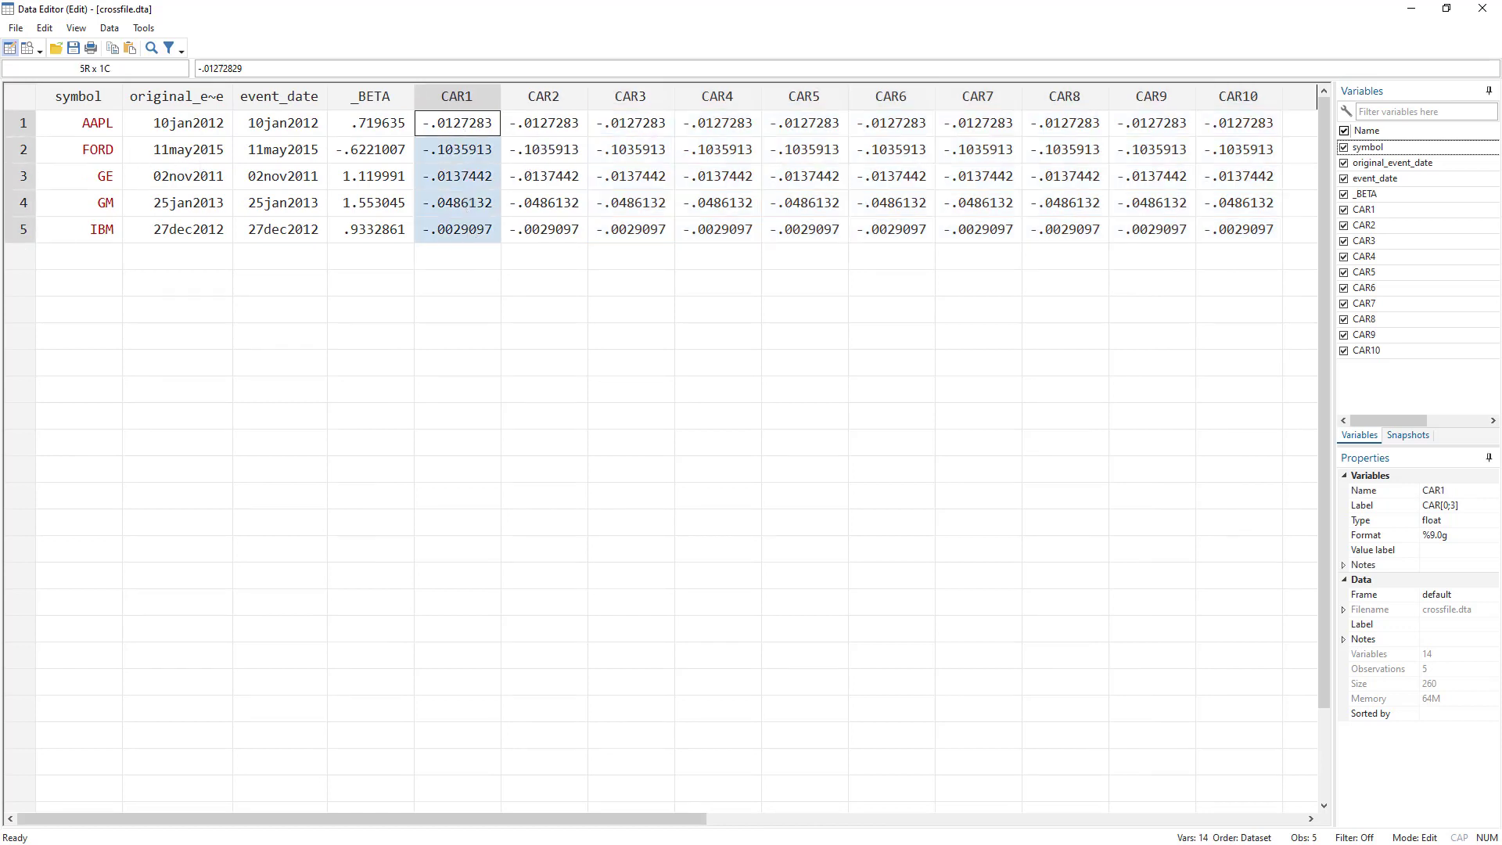
# Return to the eventstudy2 folder, open carfile.dta and examine its event window t, NoFirms and CAARE columns
pyautogui.click(1408, 9)
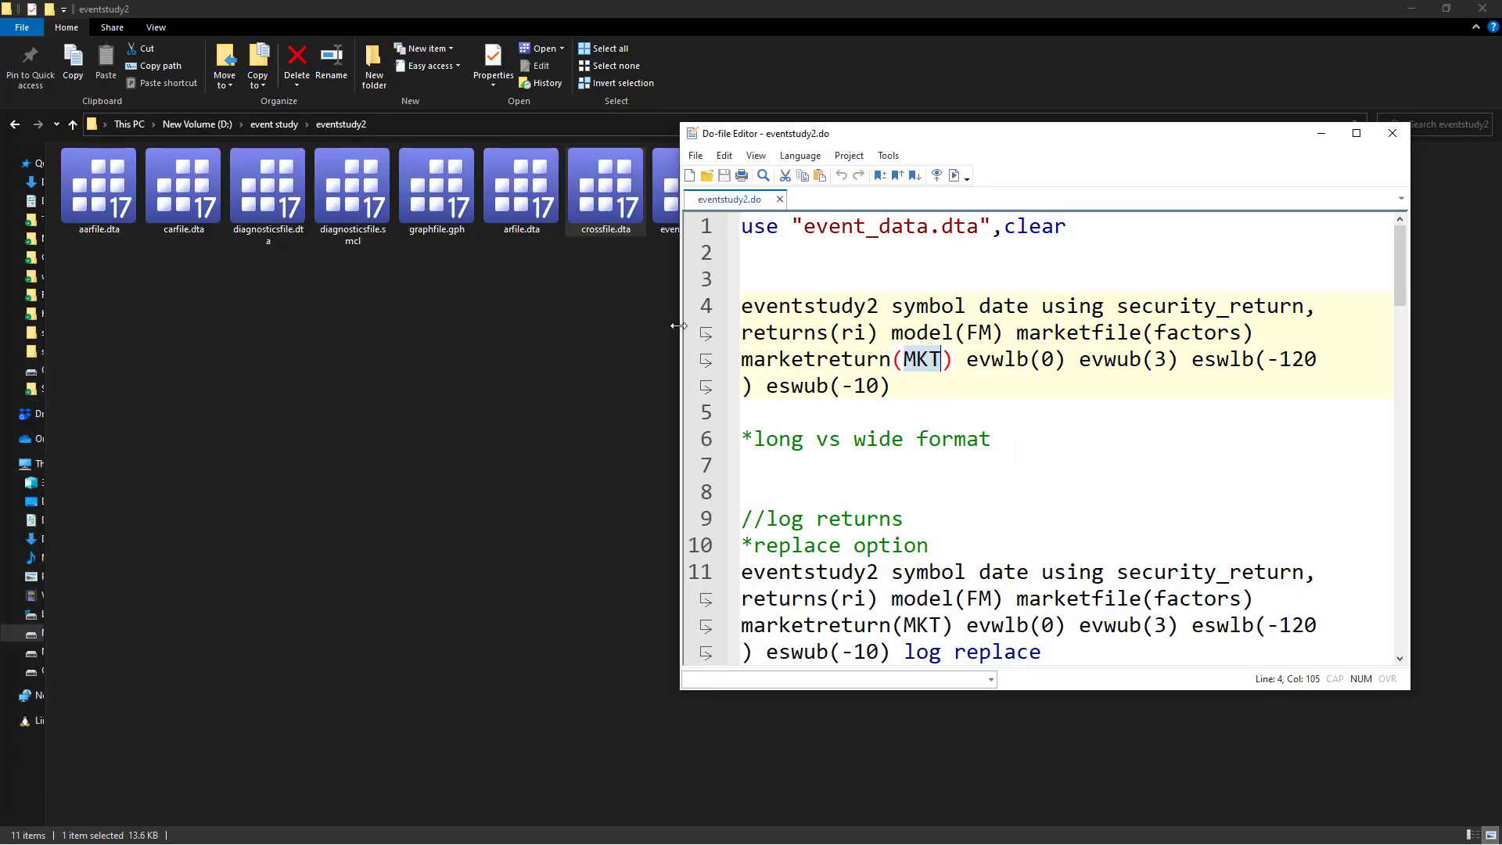
pyautogui.click(577, 287)
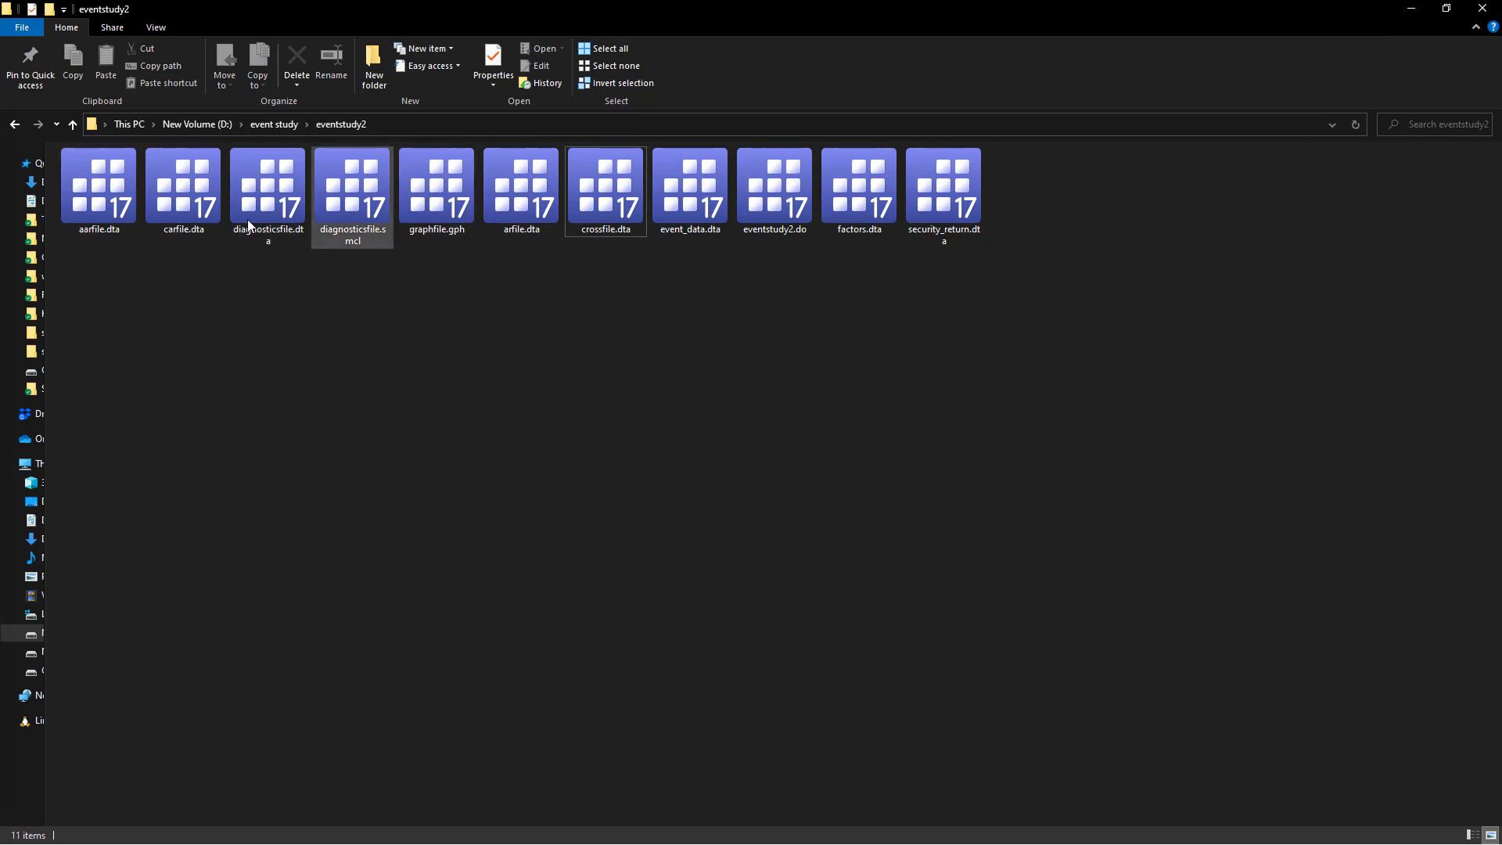
pyautogui.click(185, 189)
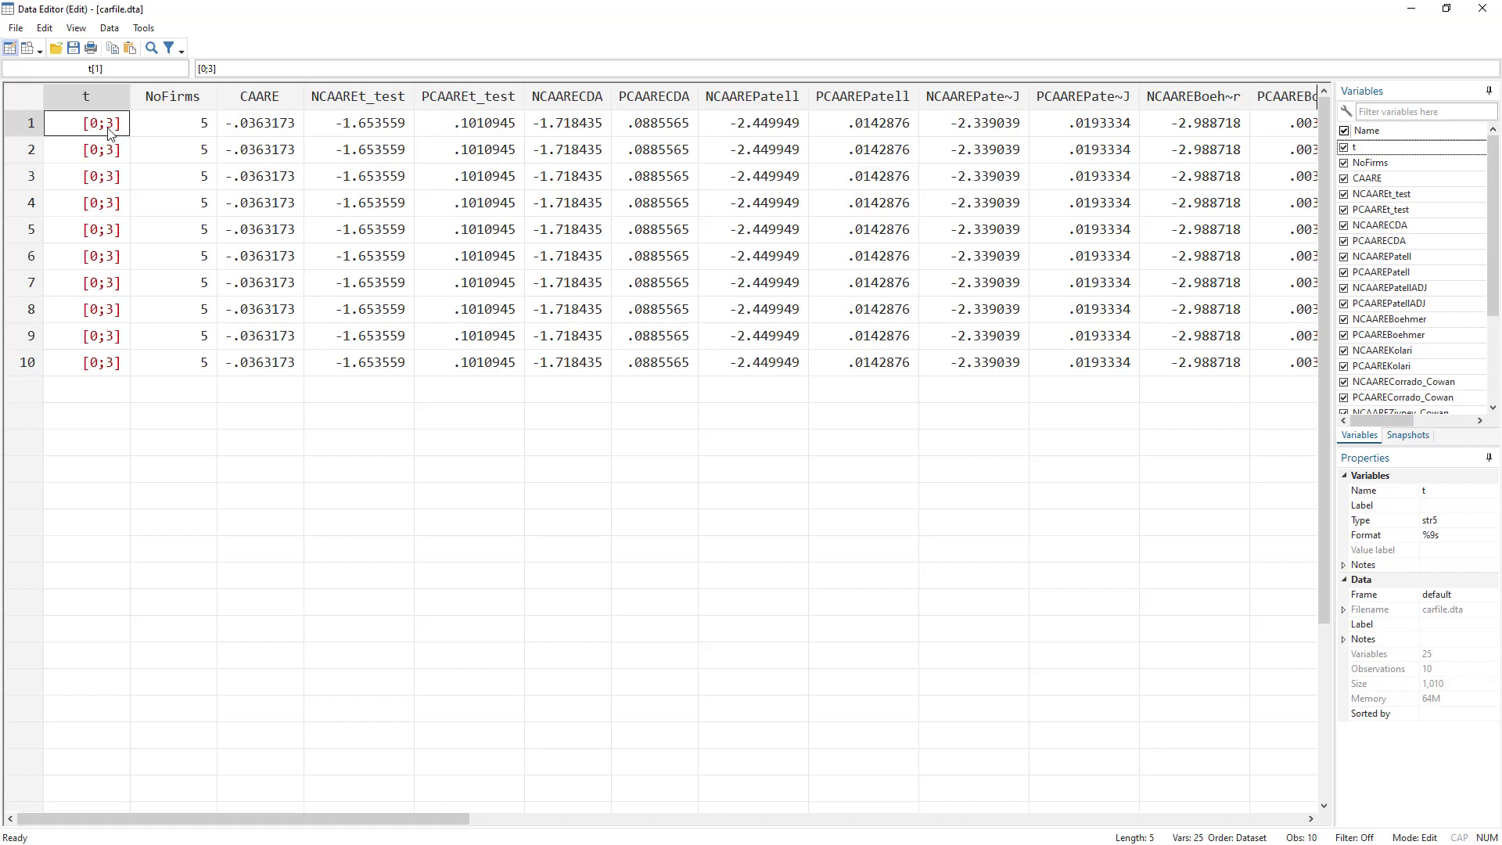
pyautogui.moveTo(82, 129); pyautogui.dragTo(96, 367)
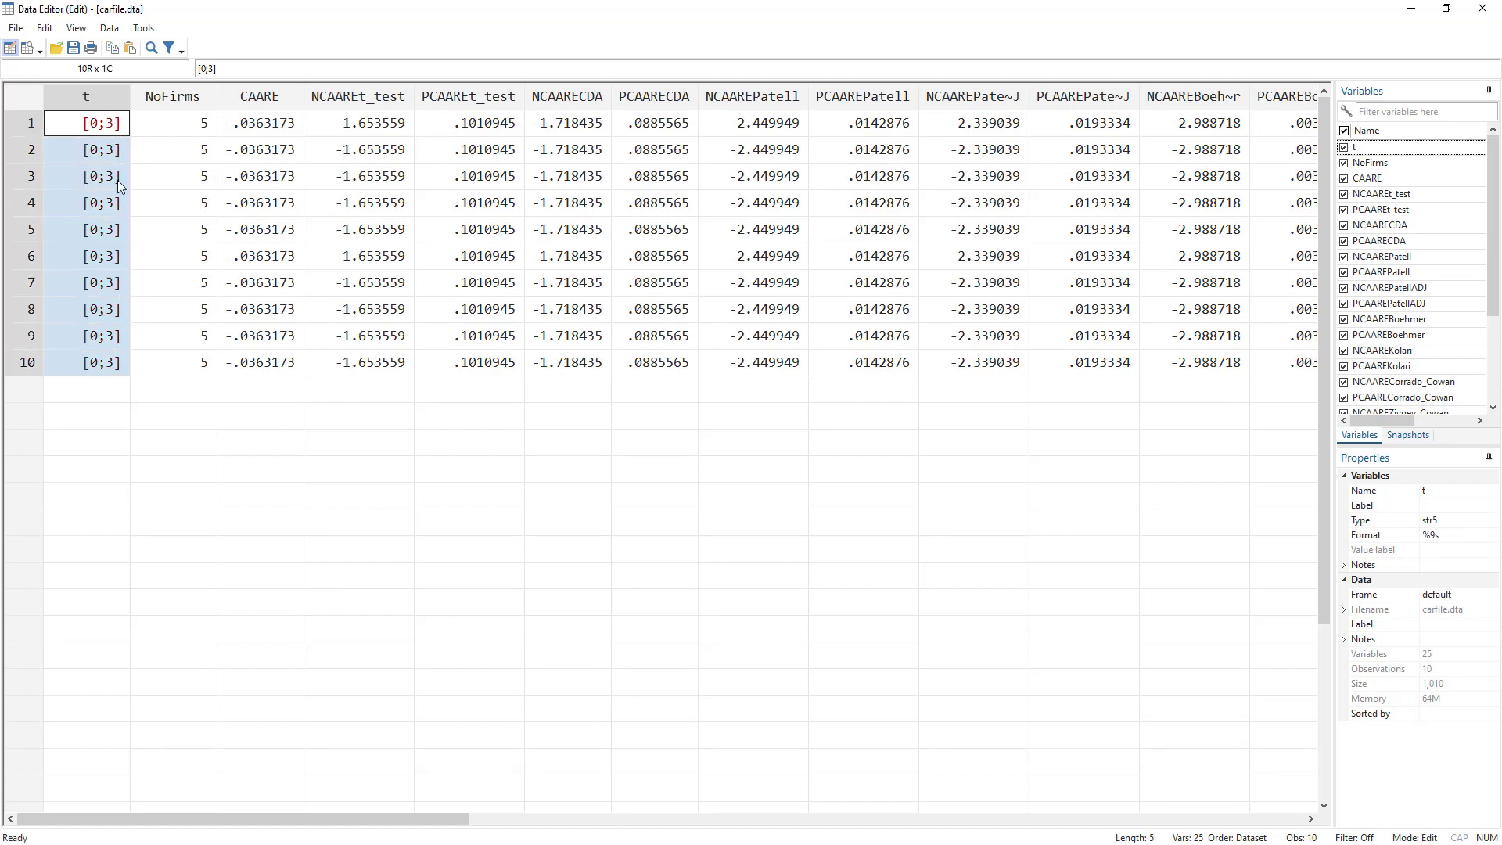
pyautogui.moveTo(113, 123); pyautogui.dragTo(110, 366)
pyautogui.click(172, 125)
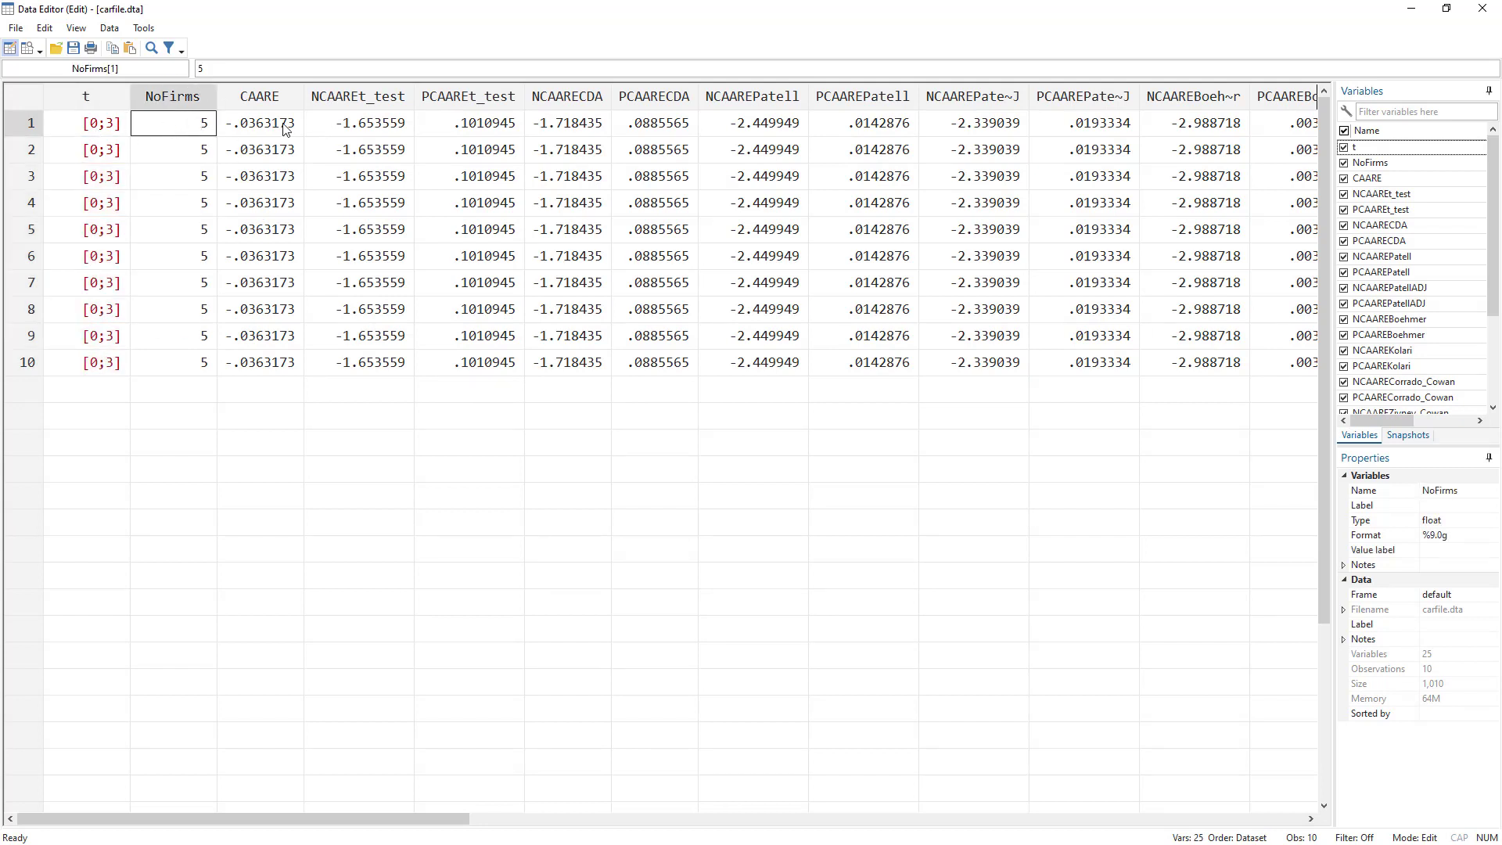
pyautogui.click(249, 123)
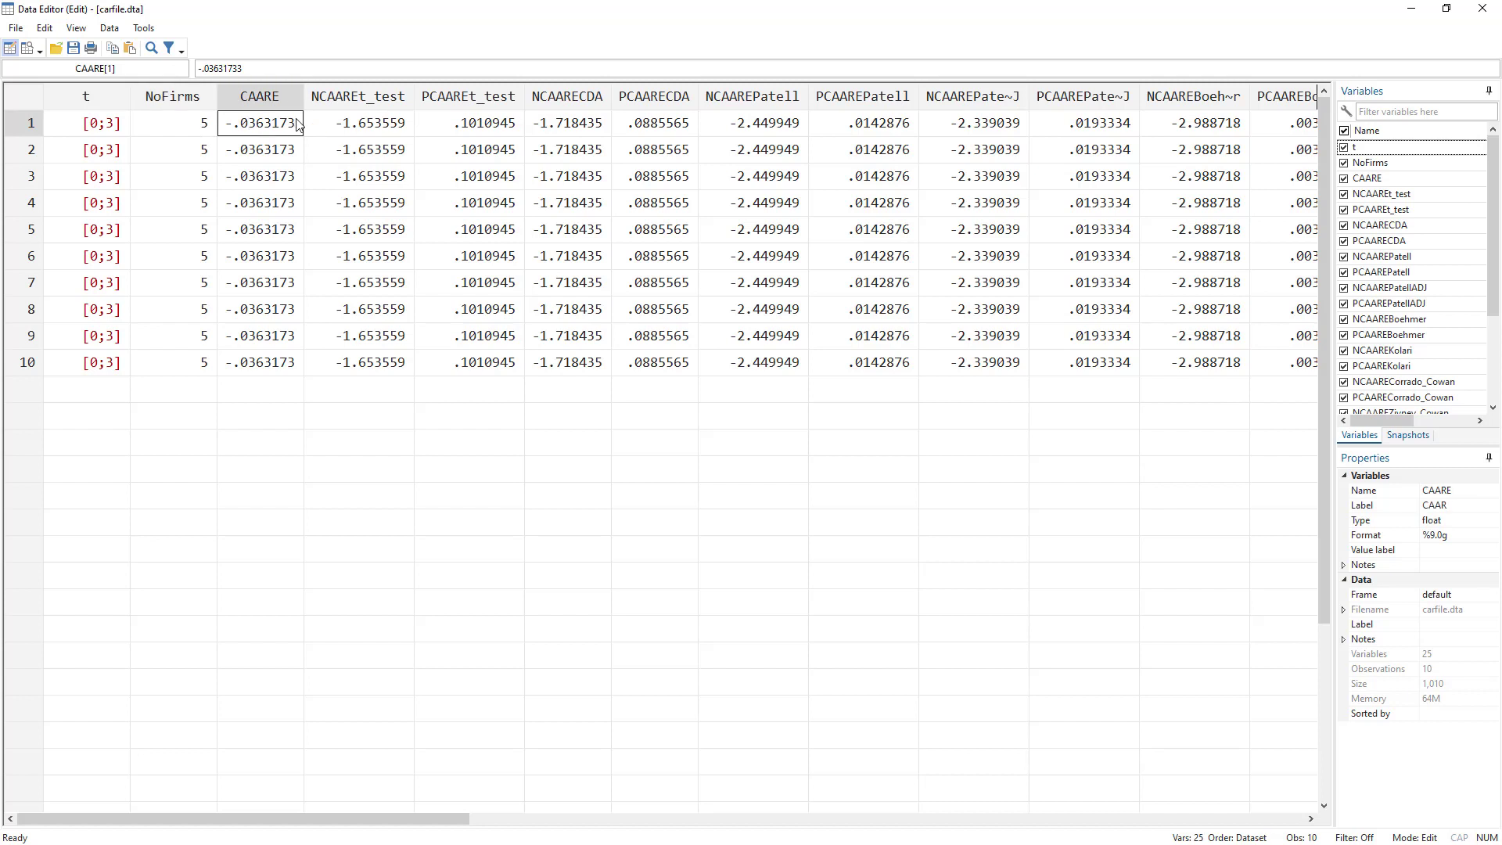
# Examine the test statistic and p-value columns of carfile.dta from NCAAREt_test to PCAAREWilcox, and compare the ten rows
pyautogui.moveTo(336, 125); pyautogui.dragTo(1230, 129)
pyautogui.click(377, 129)
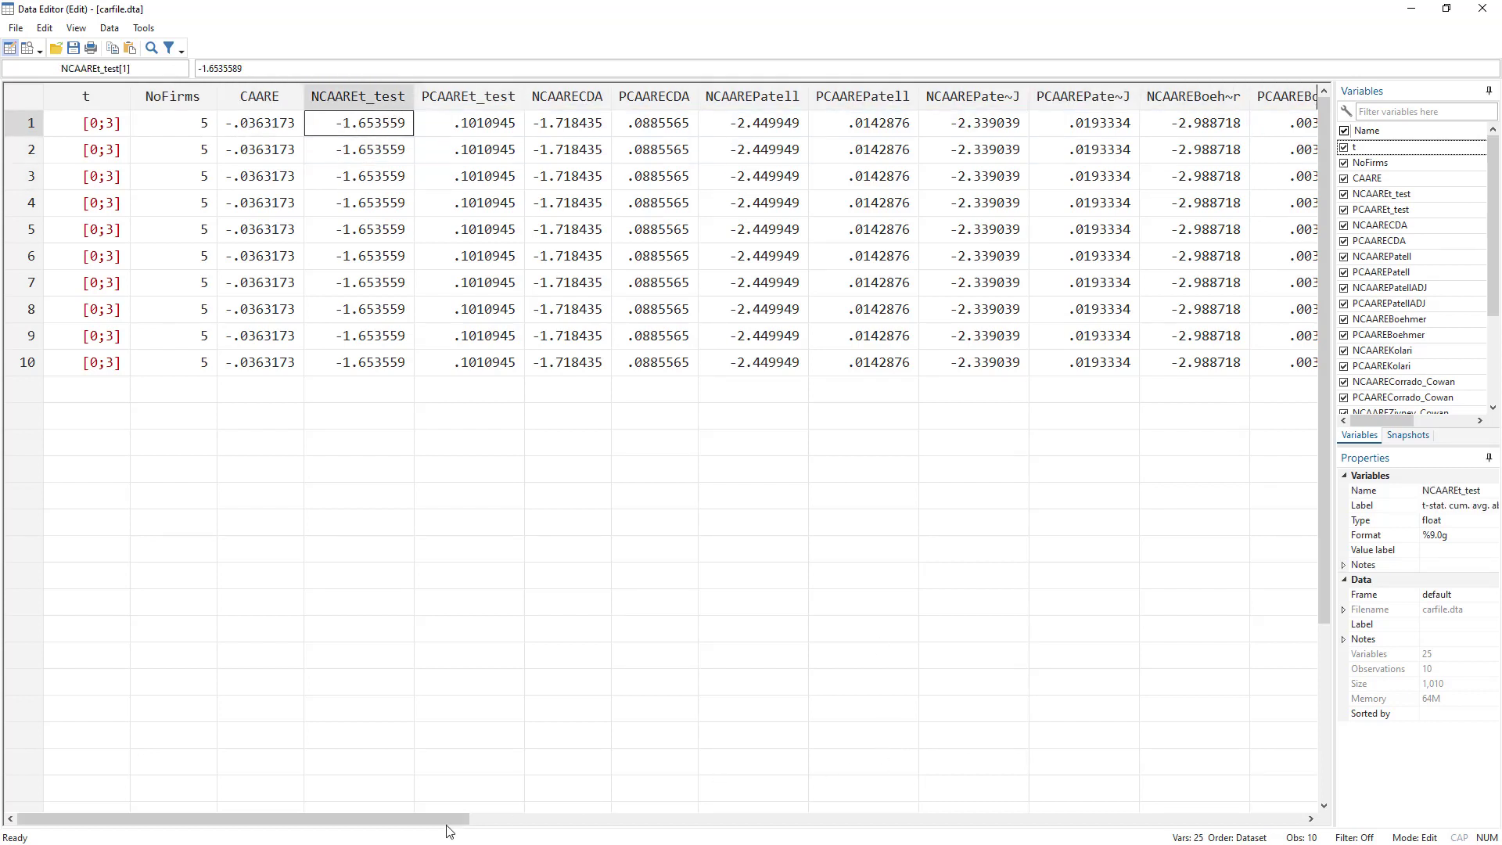
pyautogui.moveTo(450, 819); pyautogui.dragTo(1158, 818)
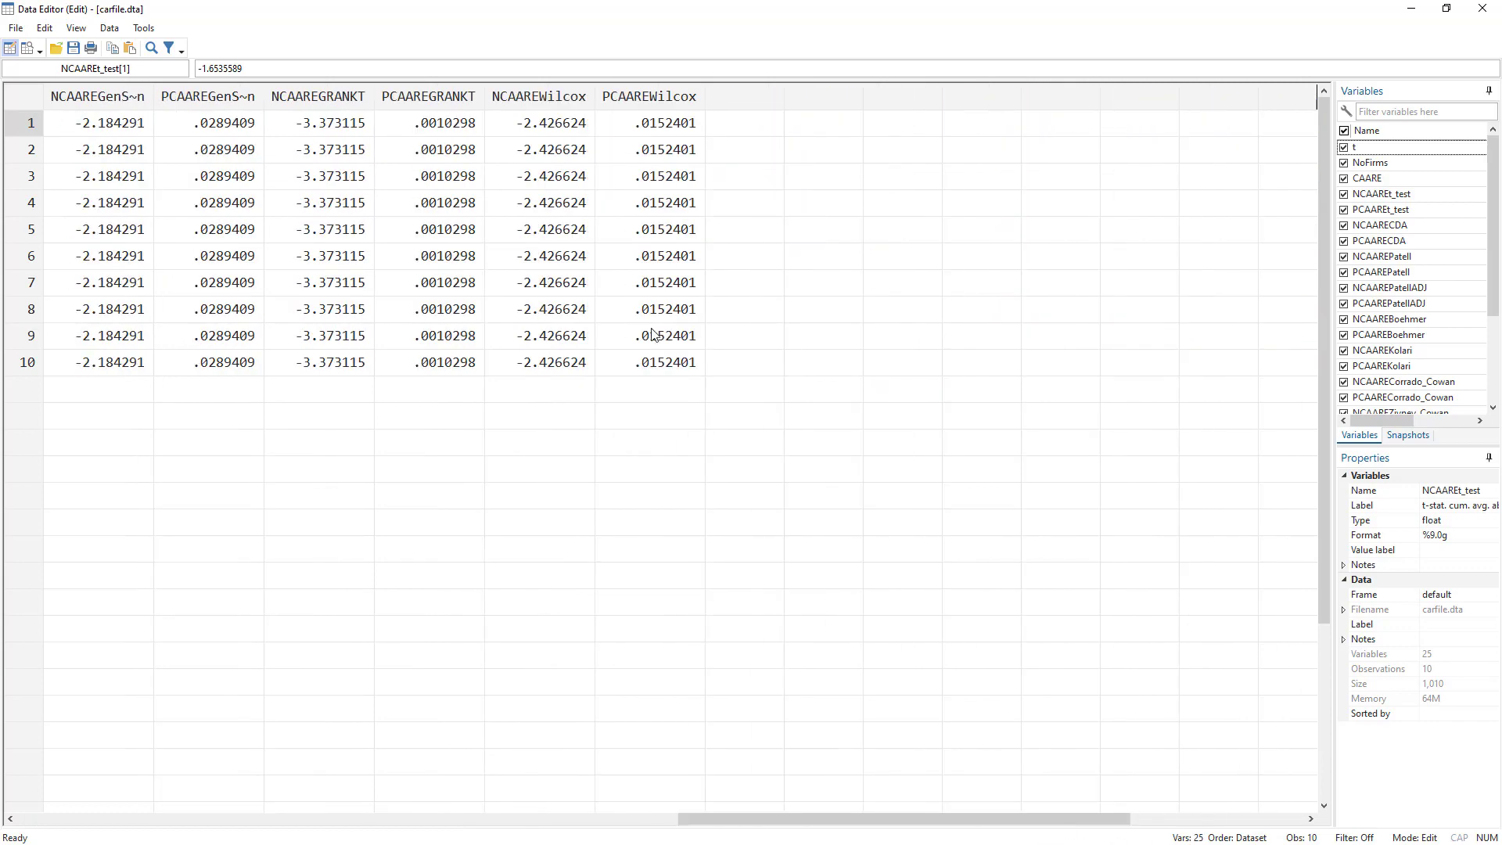
pyautogui.click(658, 283)
pyautogui.moveTo(855, 818); pyautogui.dragTo(108, 739)
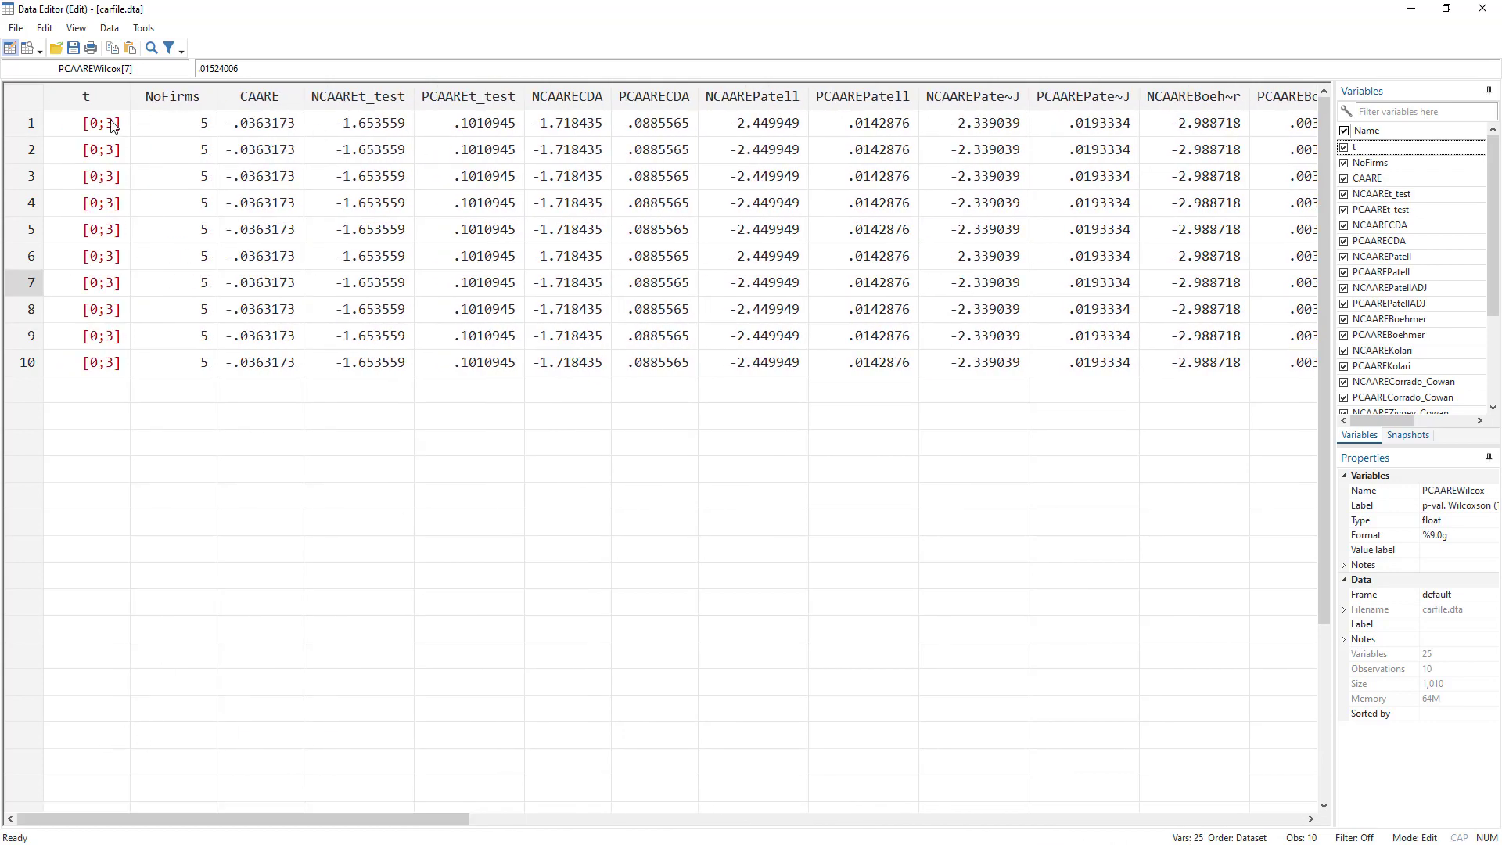
pyautogui.moveTo(112, 127); pyautogui.dragTo(623, 366)
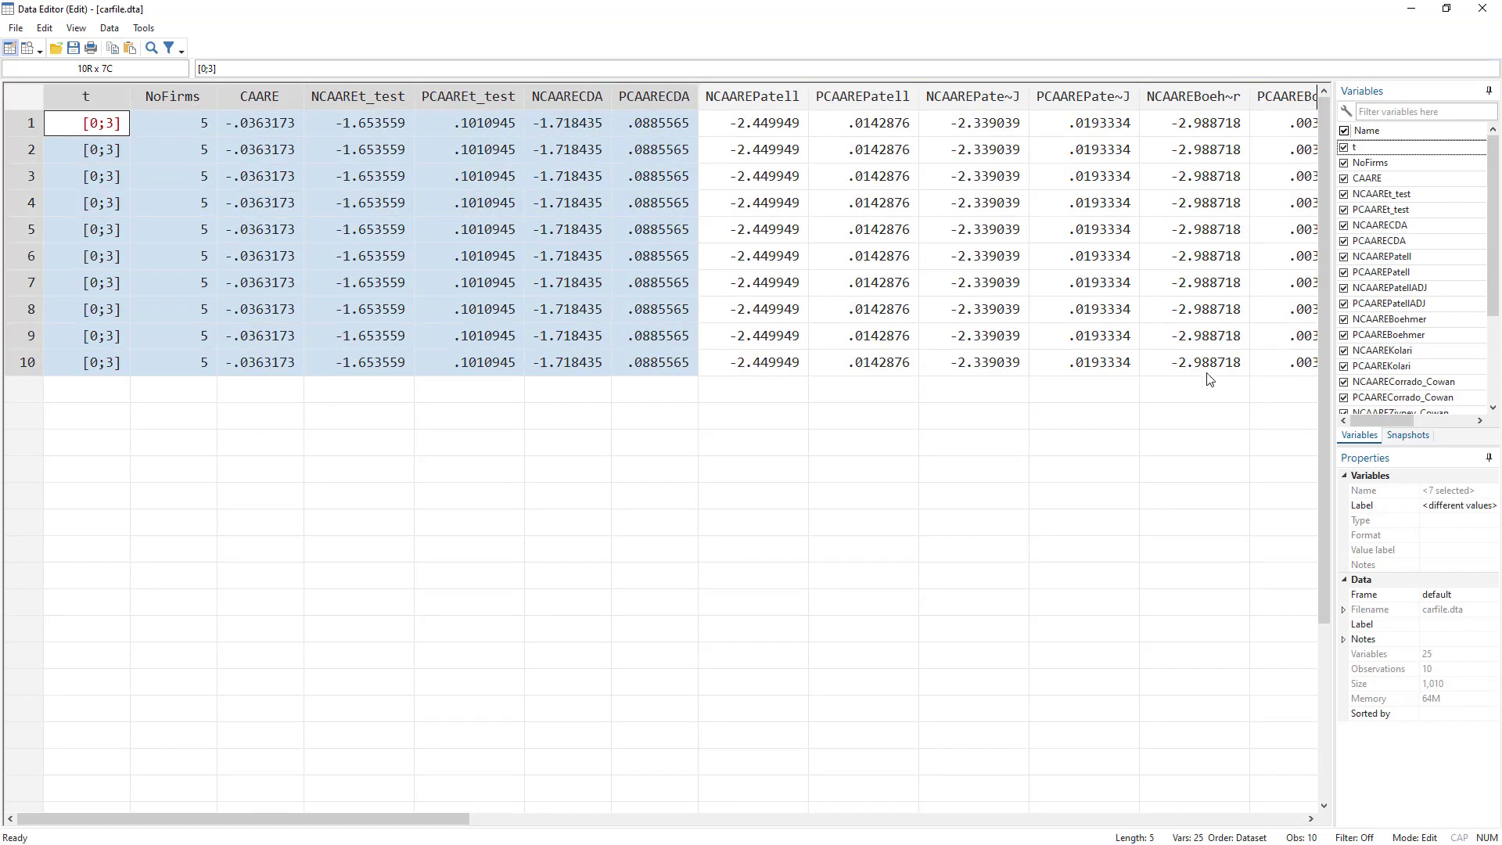
# Open aarfile.dta from the eventstudy2 folder and examine t, NoFirms and AARE for each event day, plus the test columns
pyautogui.click(1411, 8)
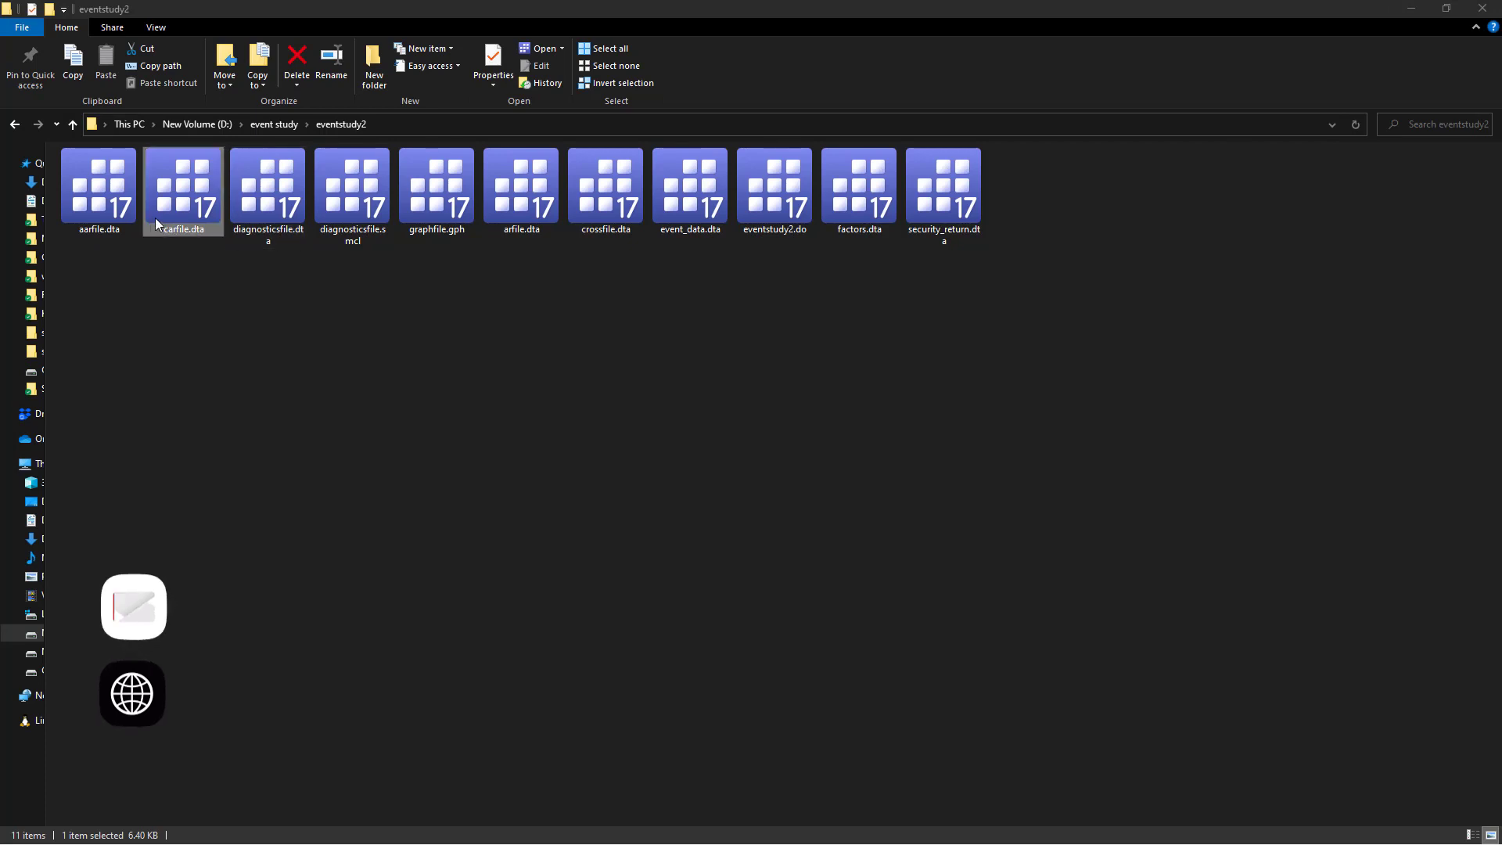
pyautogui.click(108, 216)
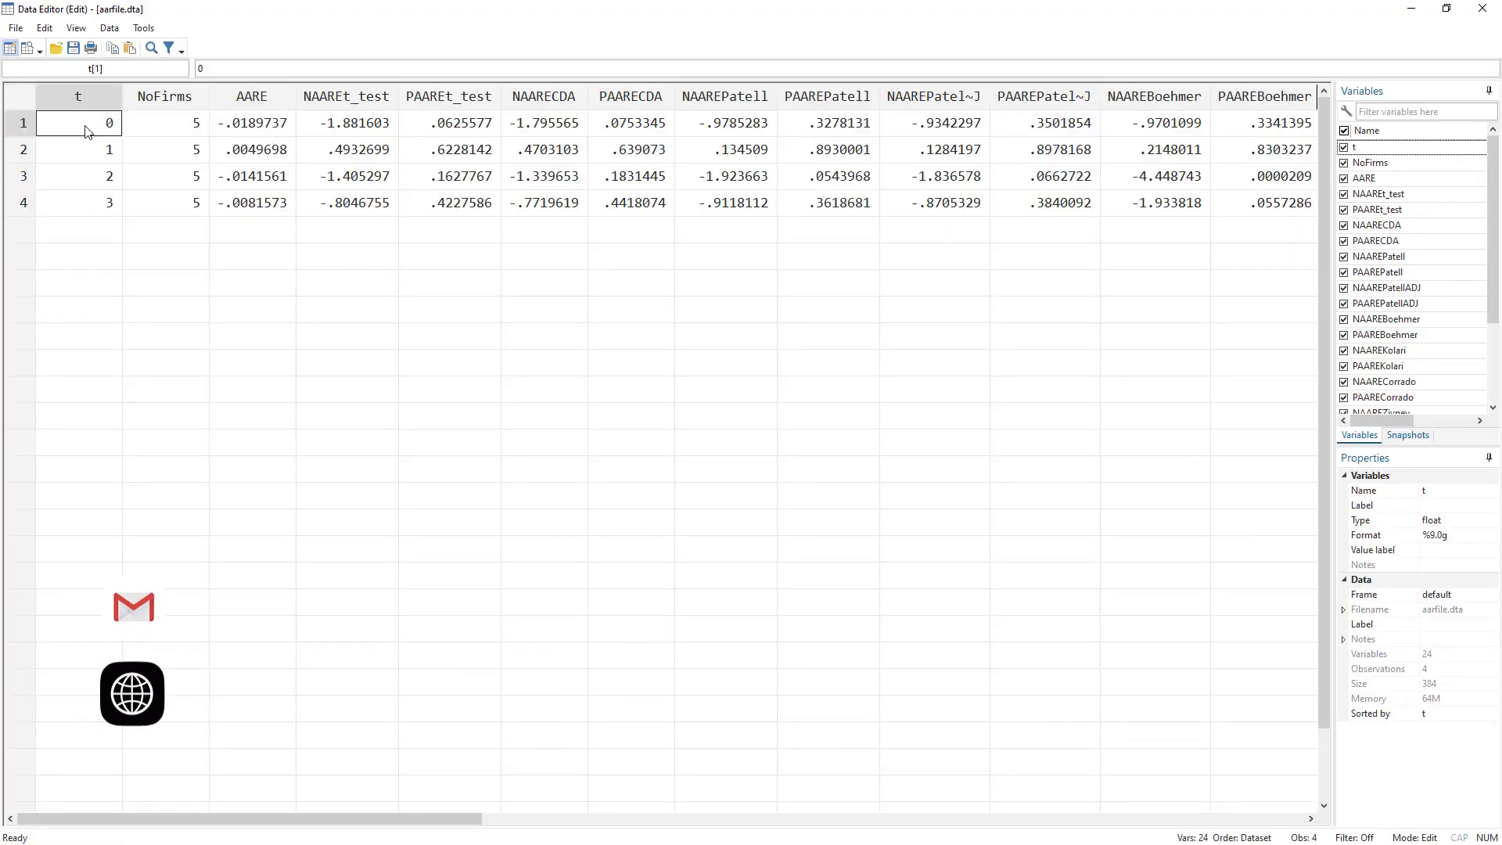
pyautogui.moveTo(84, 126); pyautogui.dragTo(251, 127)
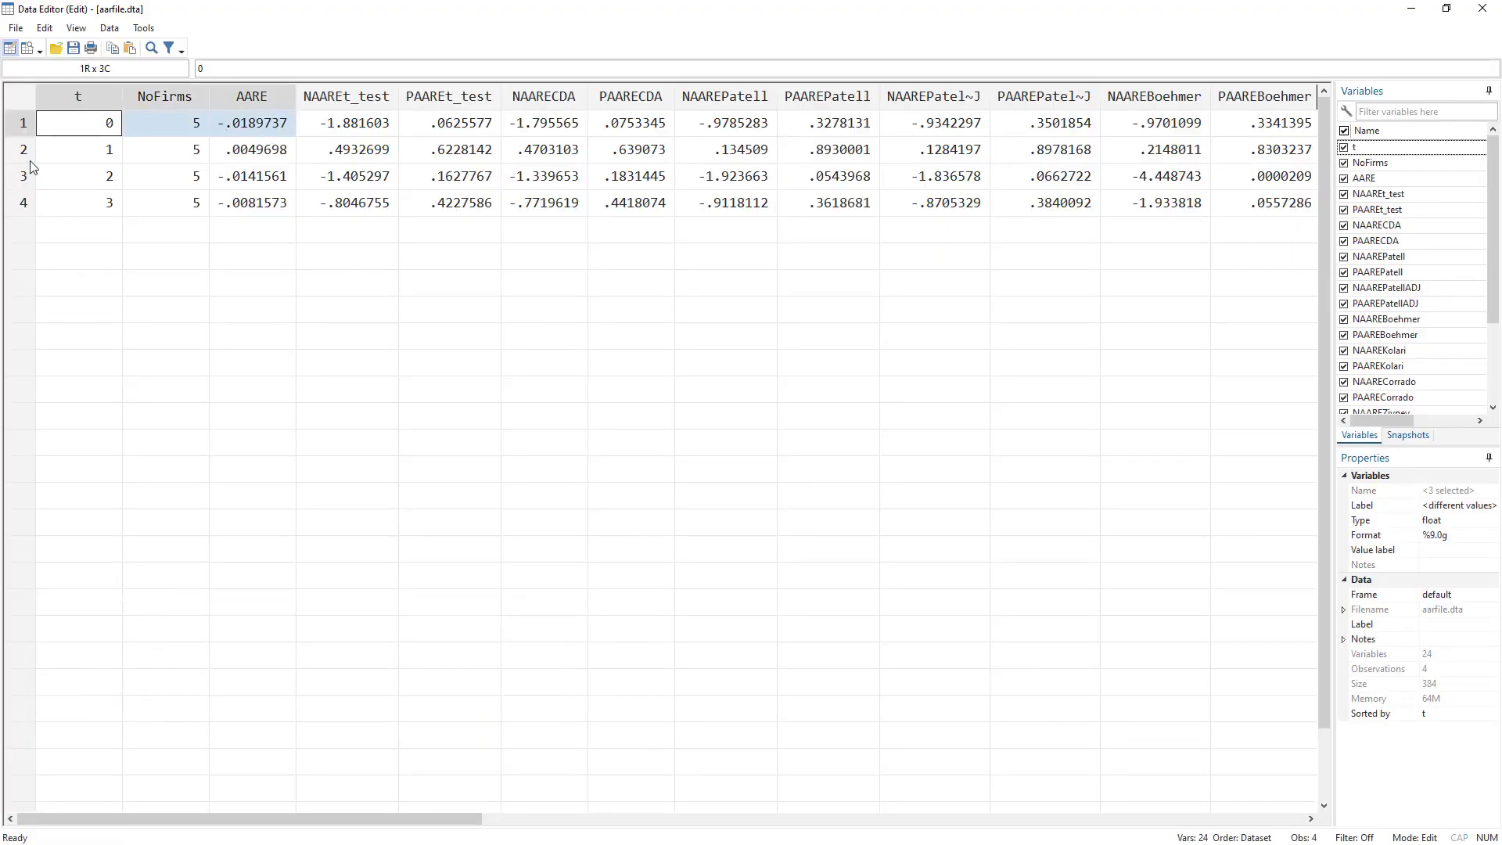
pyautogui.moveTo(48, 156); pyautogui.dragTo(258, 152)
pyautogui.moveTo(100, 177); pyautogui.dragTo(258, 177)
pyautogui.moveTo(102, 213); pyautogui.dragTo(264, 210)
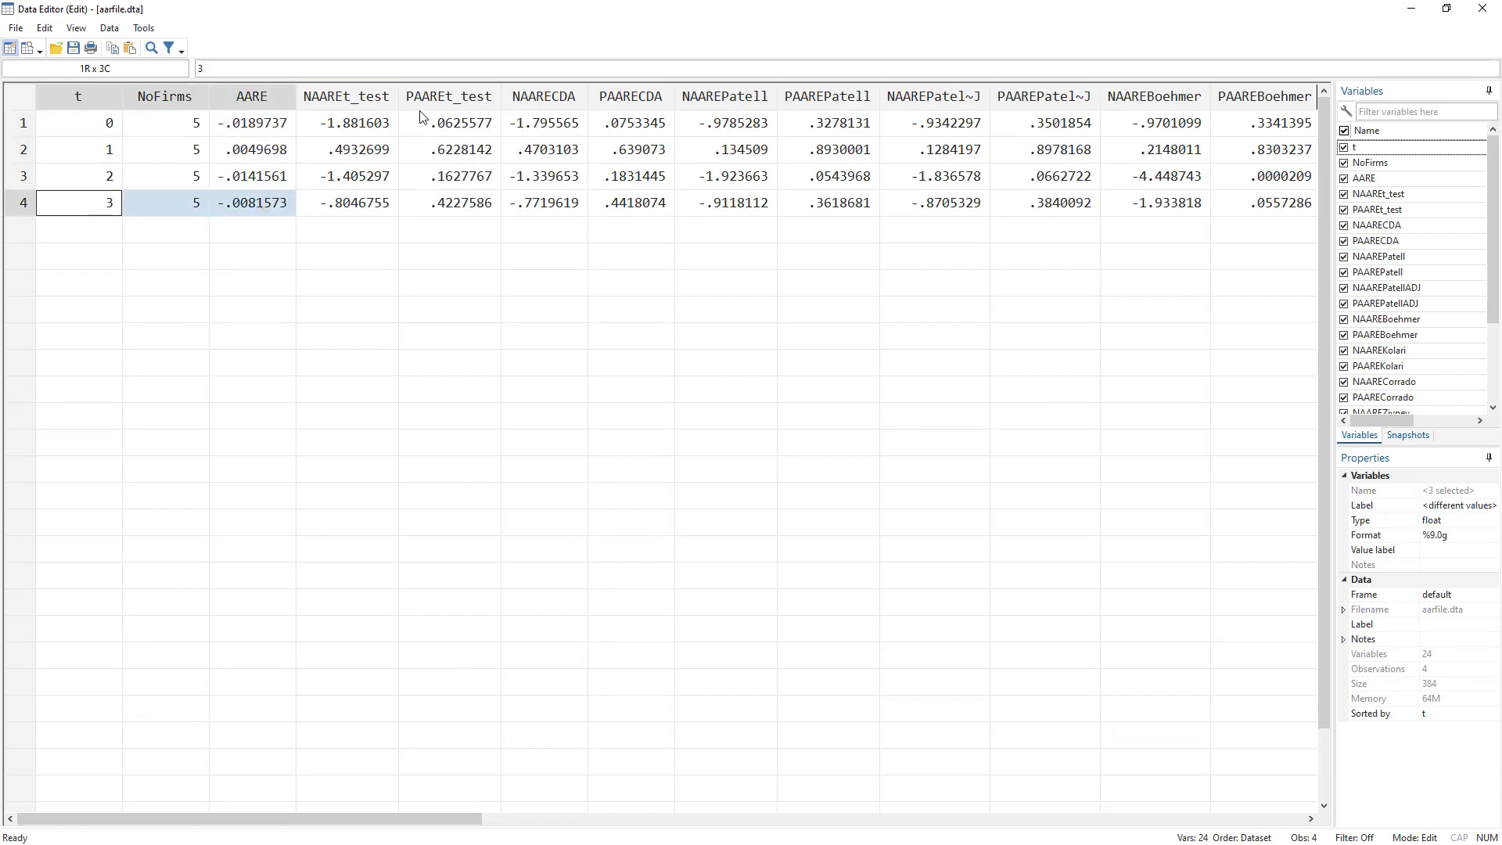
pyautogui.moveTo(442, 100); pyautogui.dragTo(743, 100)
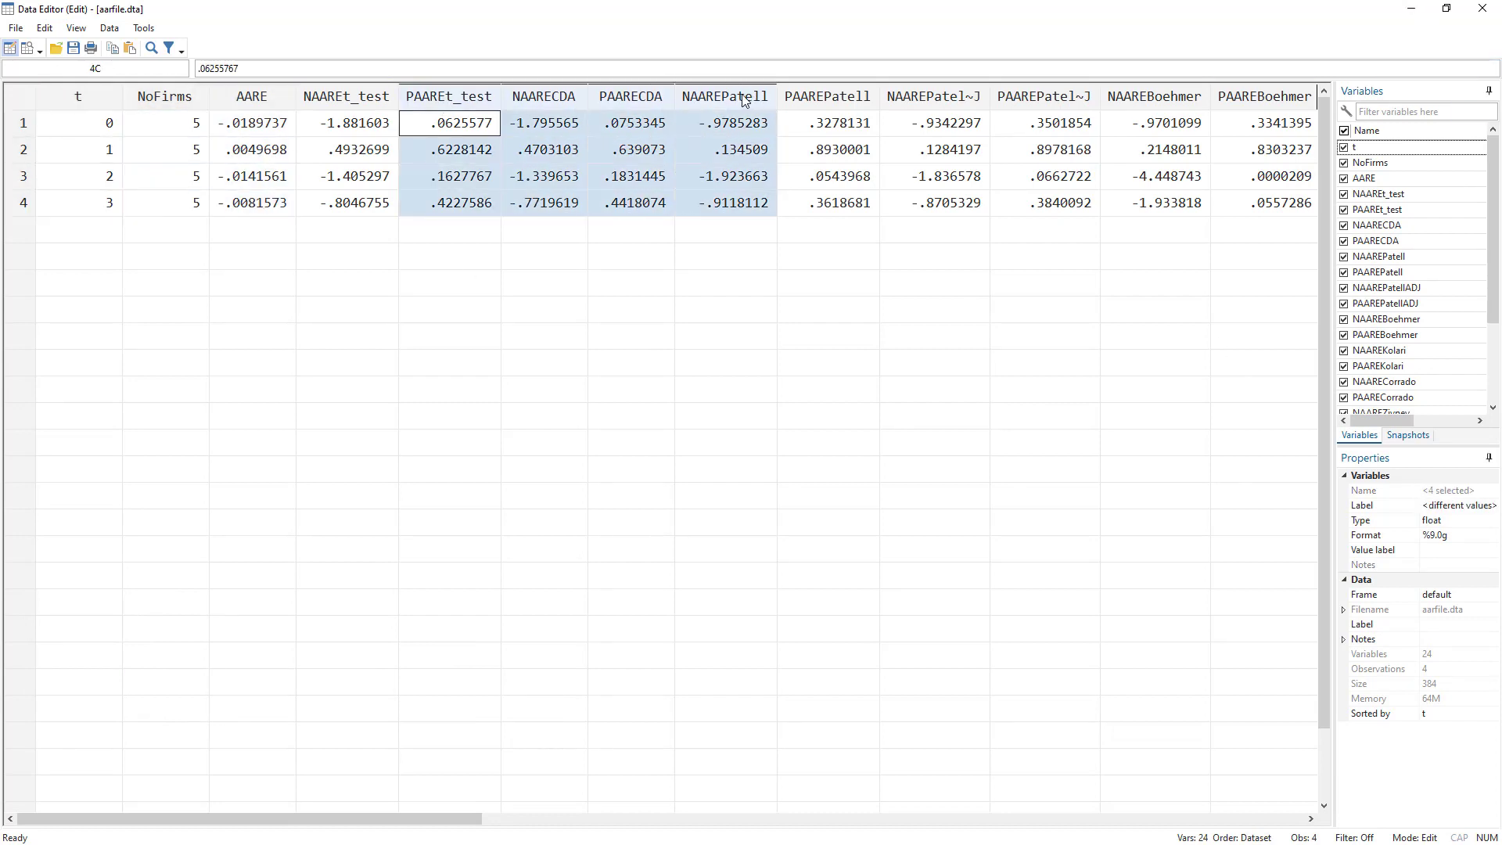
# Open arfile.dta from the eventstudy2 folder and examine its date, symbol and ri columns
pyautogui.click(1411, 9)
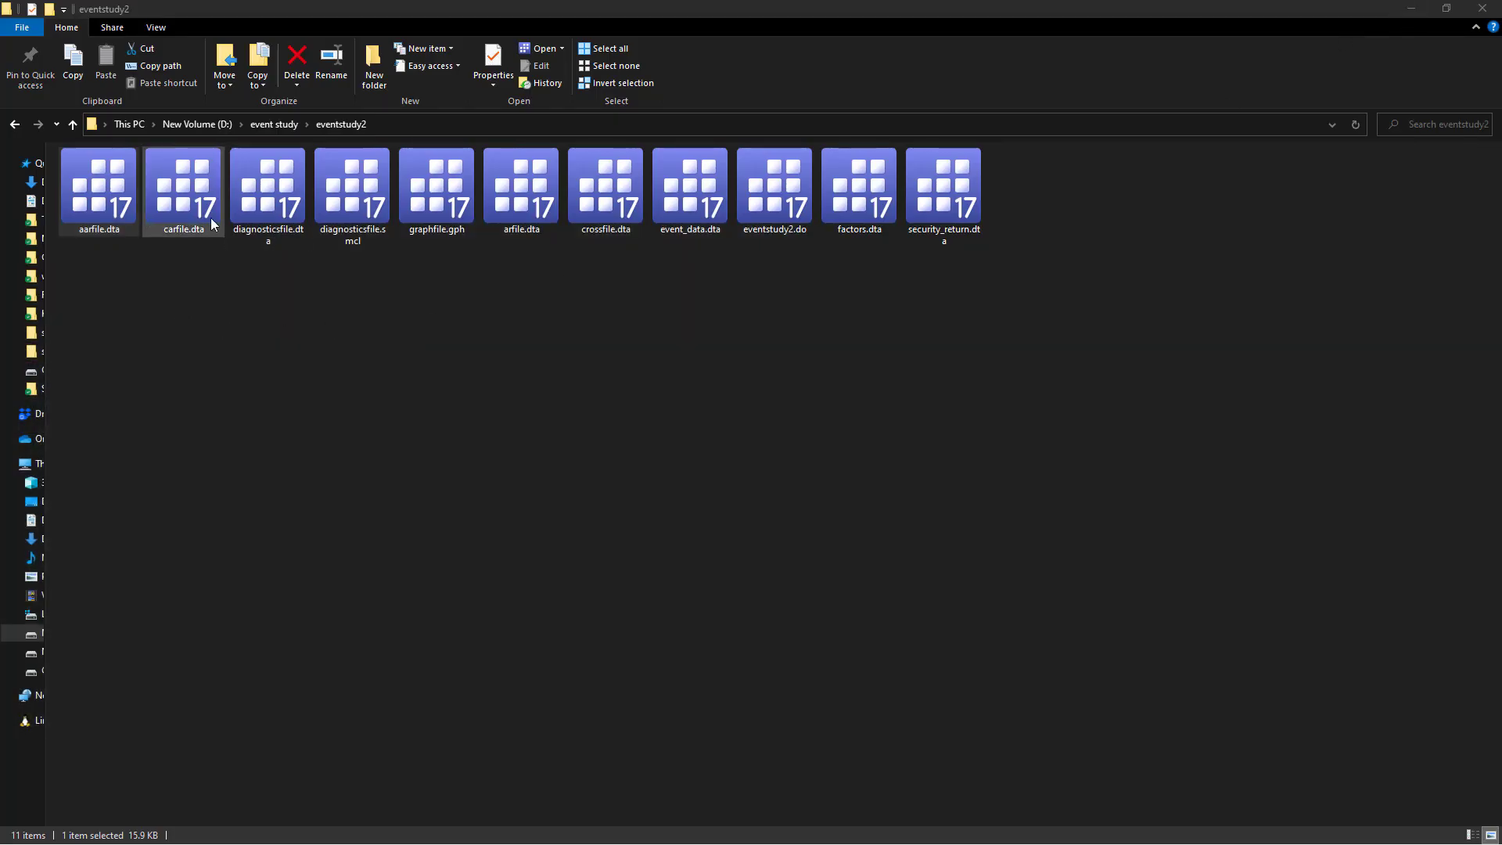
pyautogui.doubleClick(522, 223)
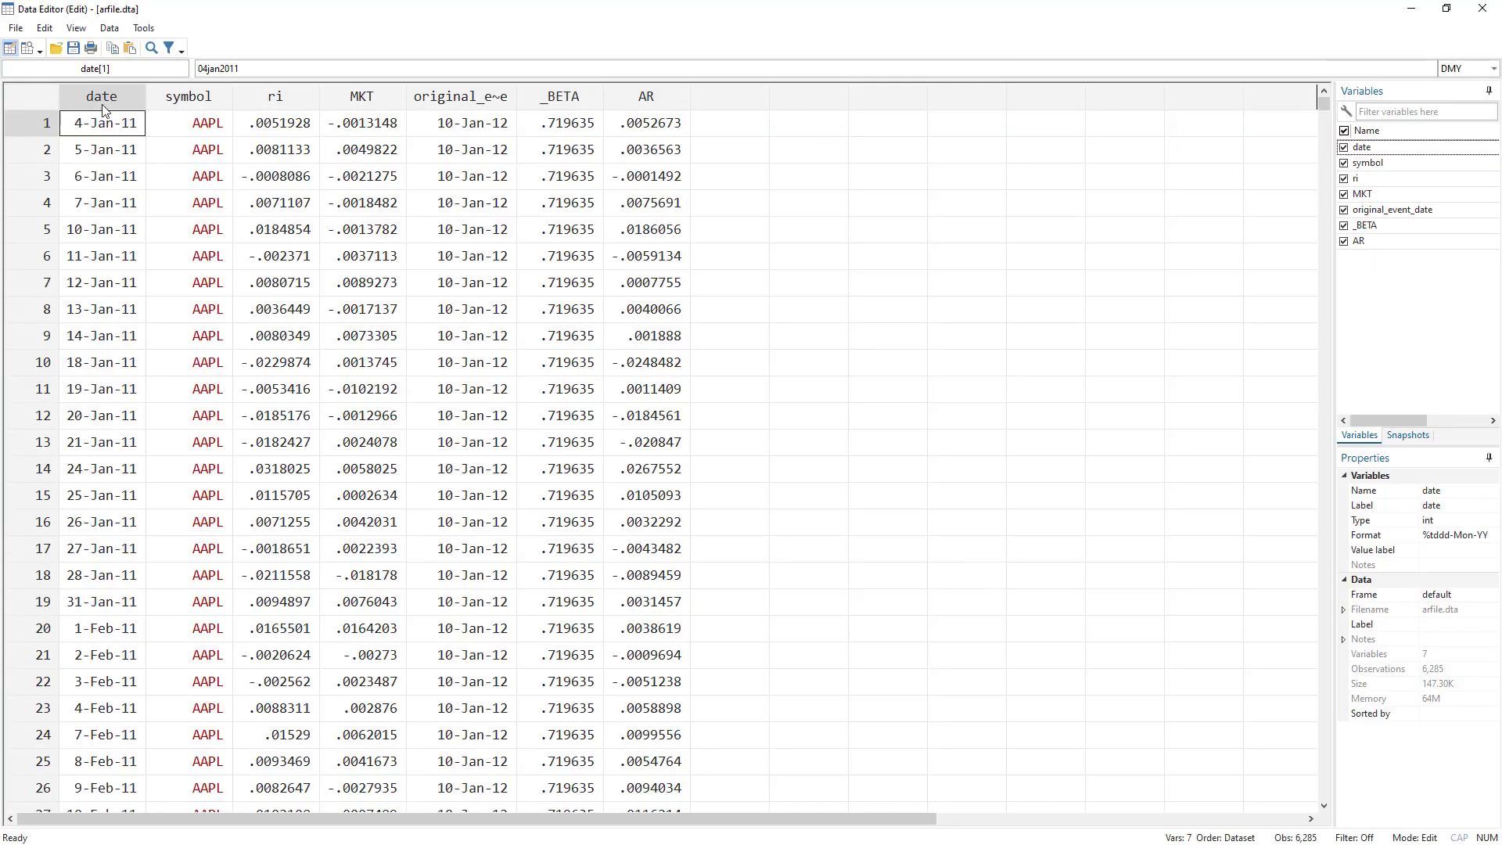
pyautogui.click(103, 97)
pyautogui.click(178, 96)
pyautogui.click(277, 97)
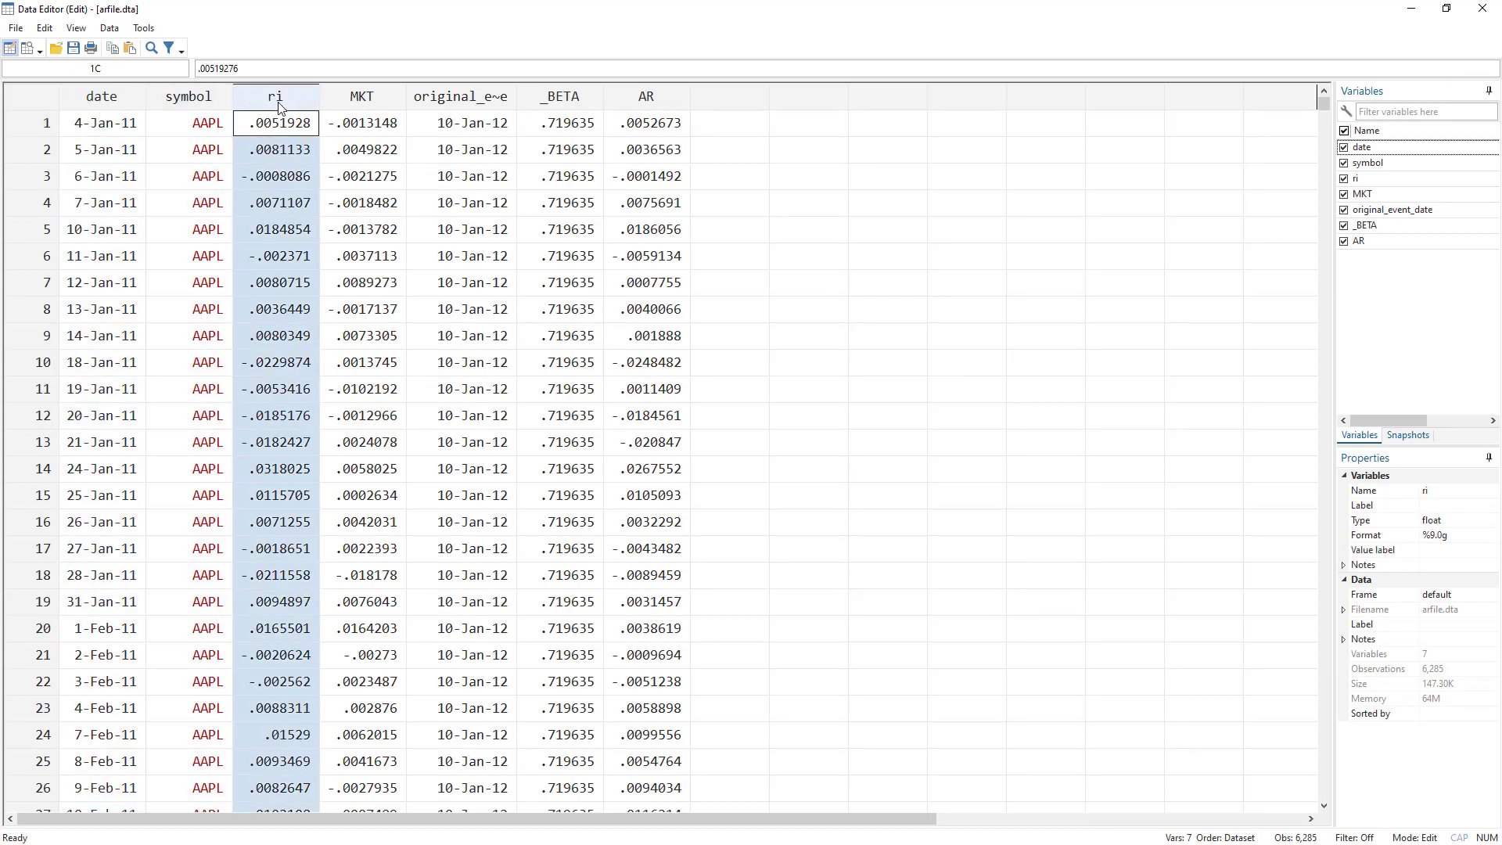
pyautogui.keyDown('shift'); pyautogui.click(116, 99); pyautogui.keyUp('shift')
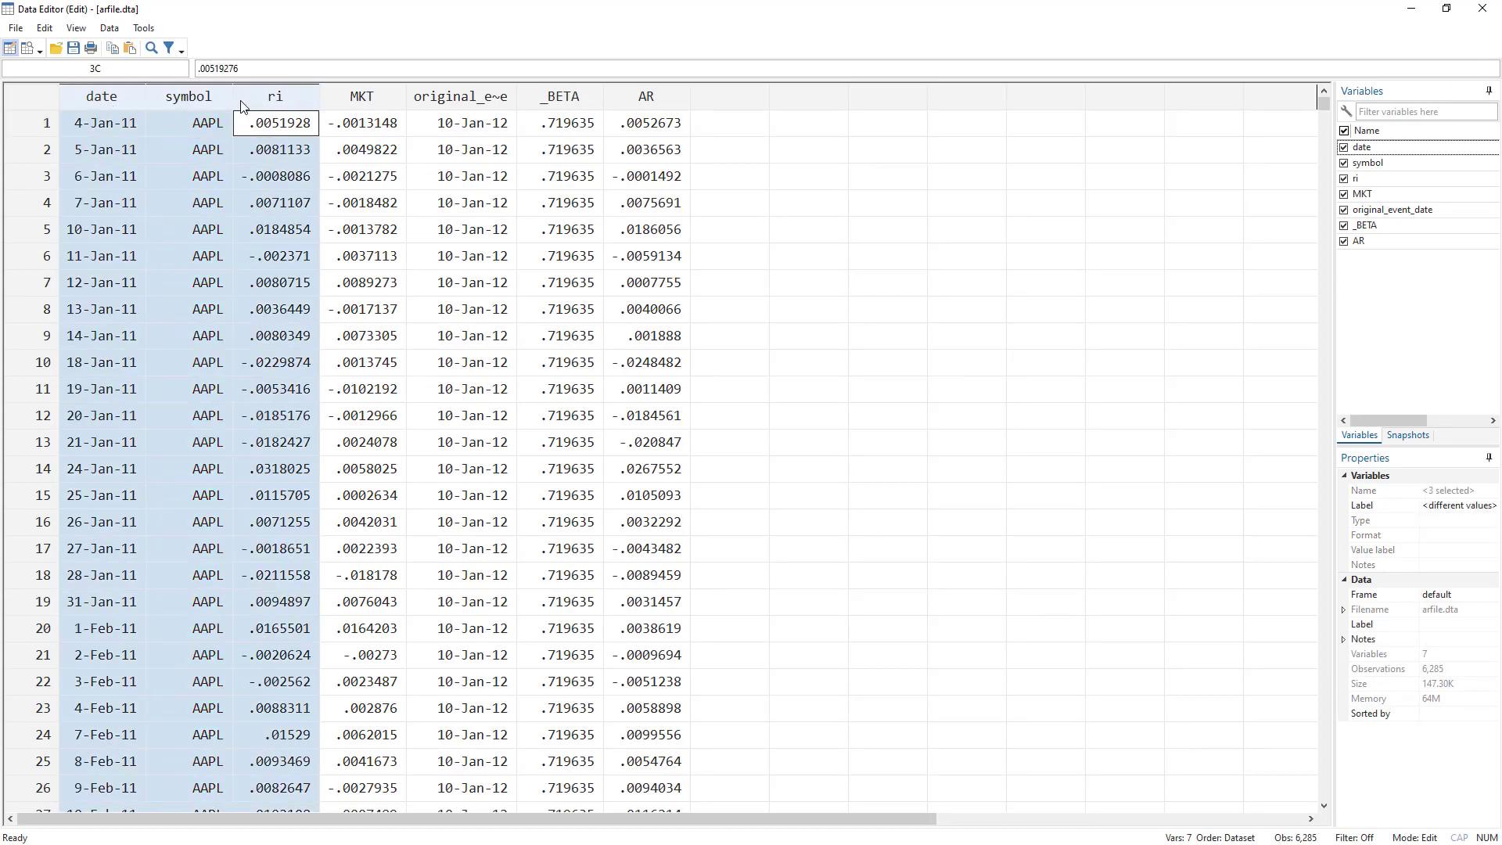
# Examine the MKT, original event date, _BETA and AR columns of arfile.dta, comparing ri with MKT
pyautogui.click(349, 99)
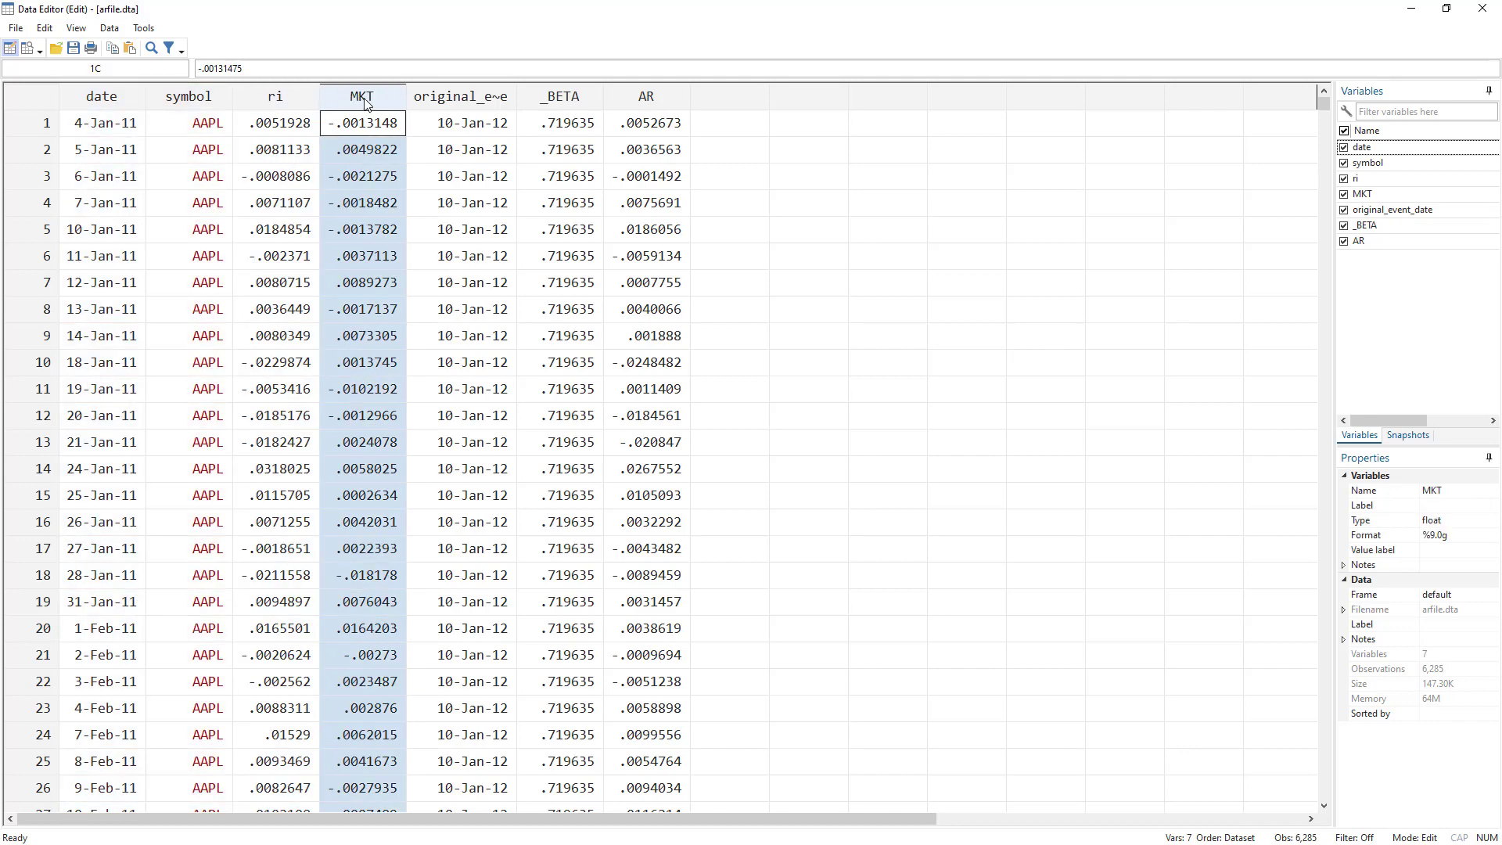
pyautogui.click(458, 105)
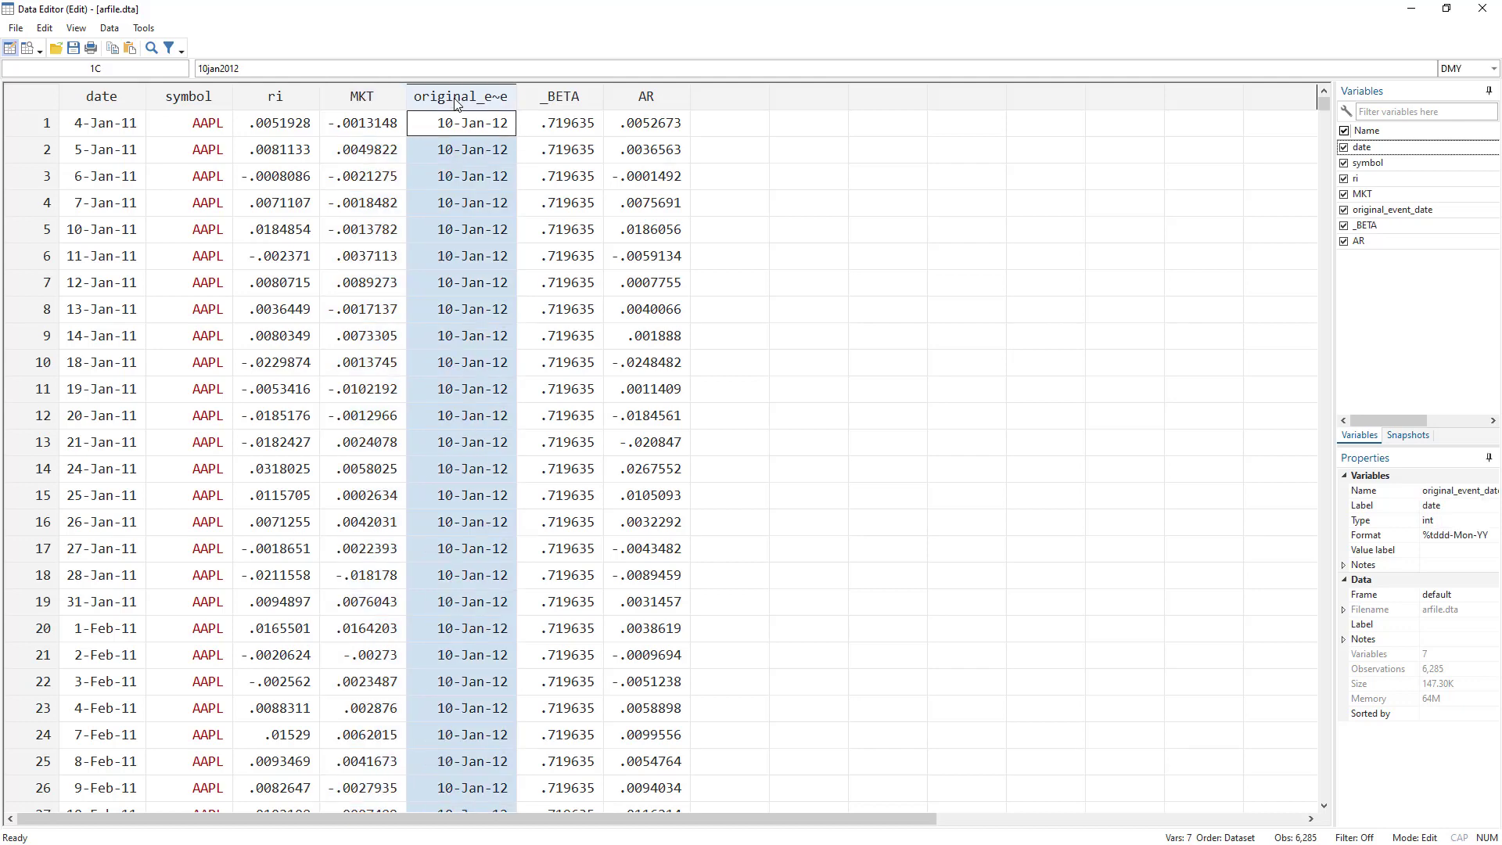
pyautogui.click(561, 99)
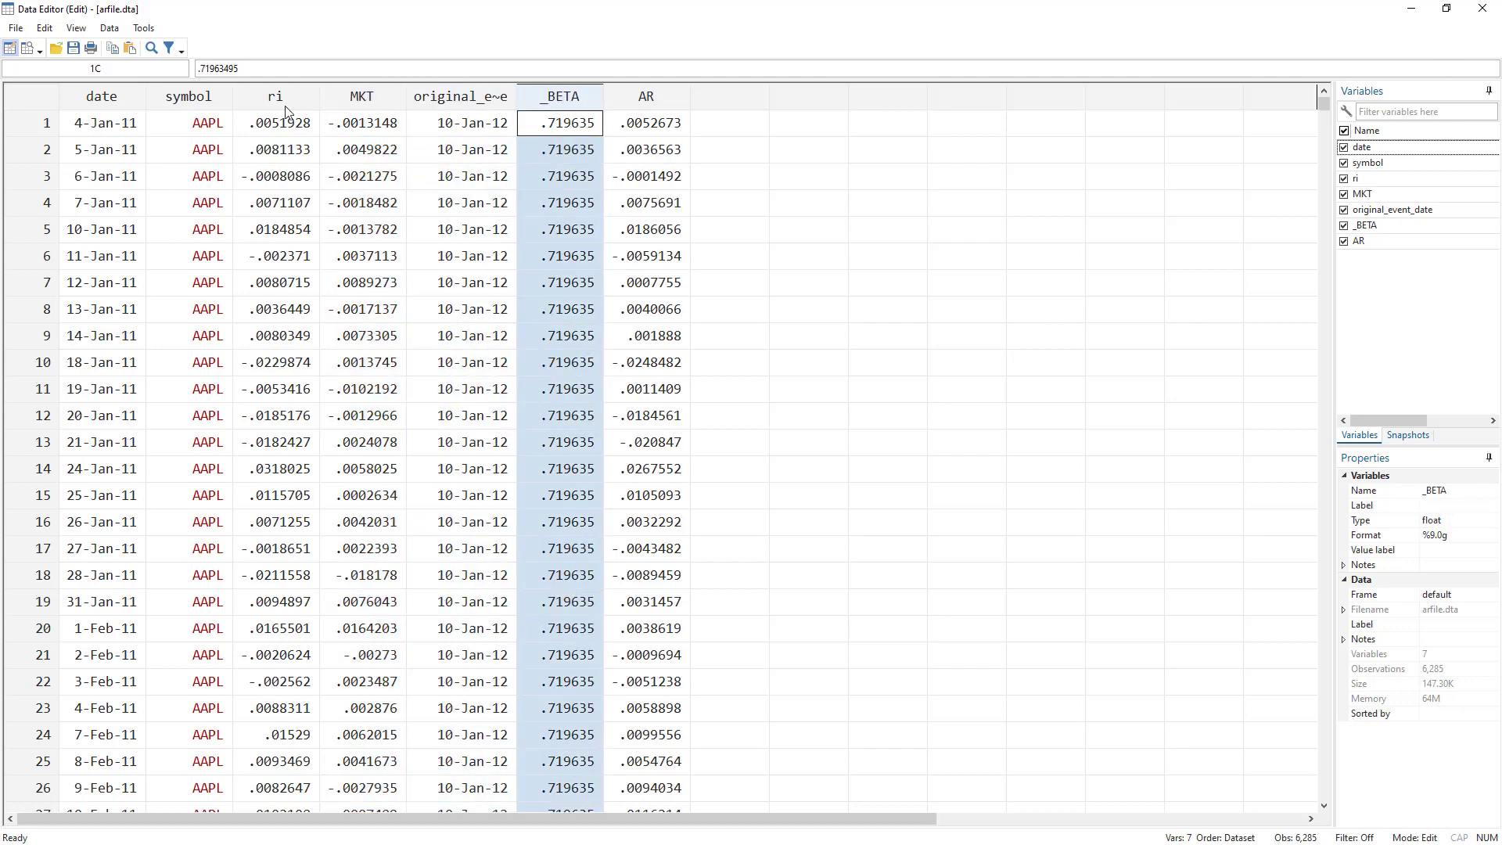
pyautogui.click(284, 100)
pyautogui.click(362, 99)
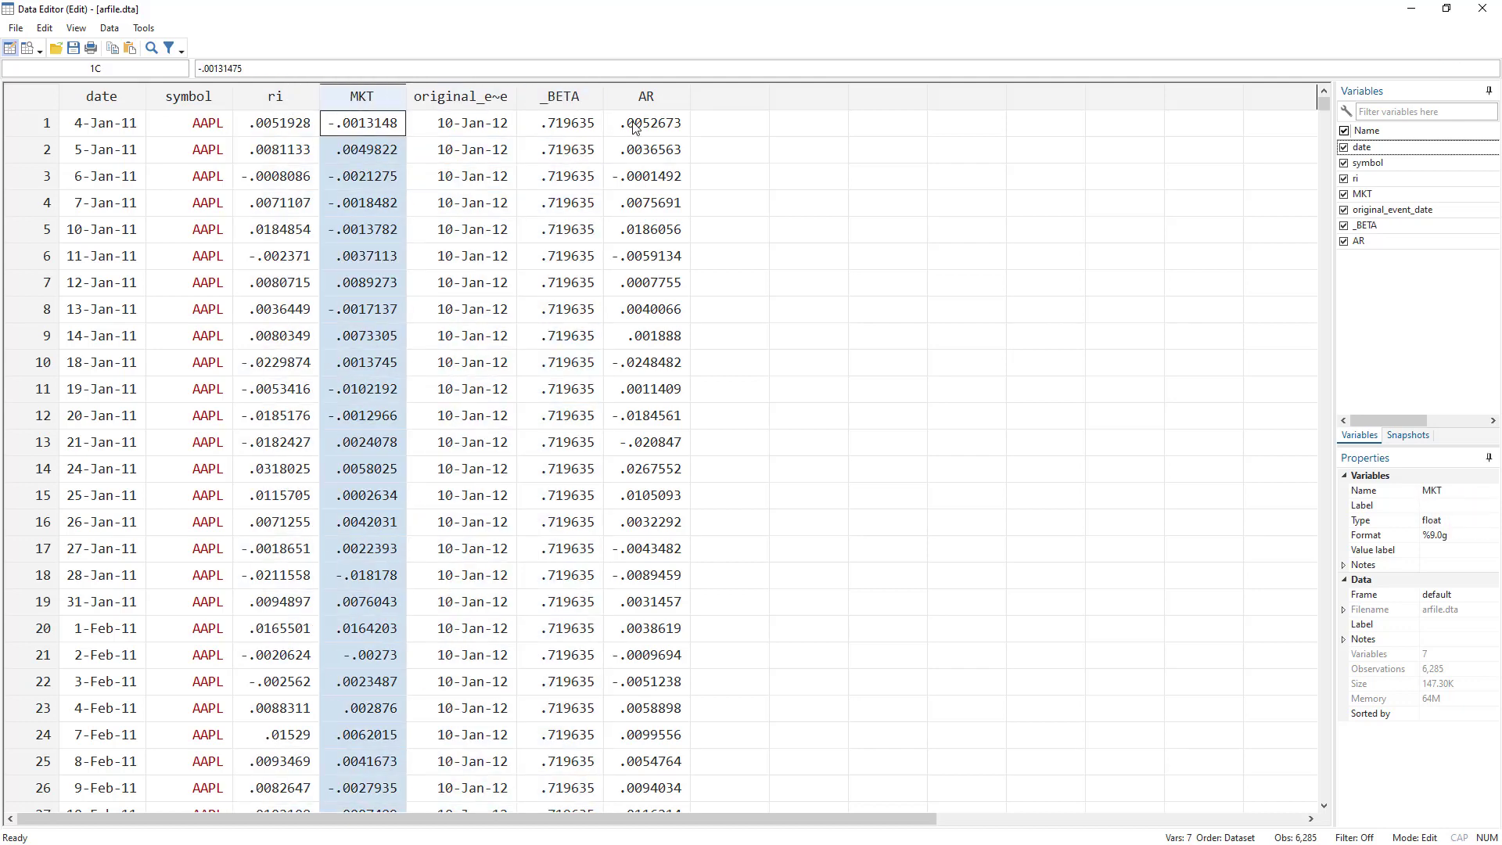
pyautogui.click(663, 96)
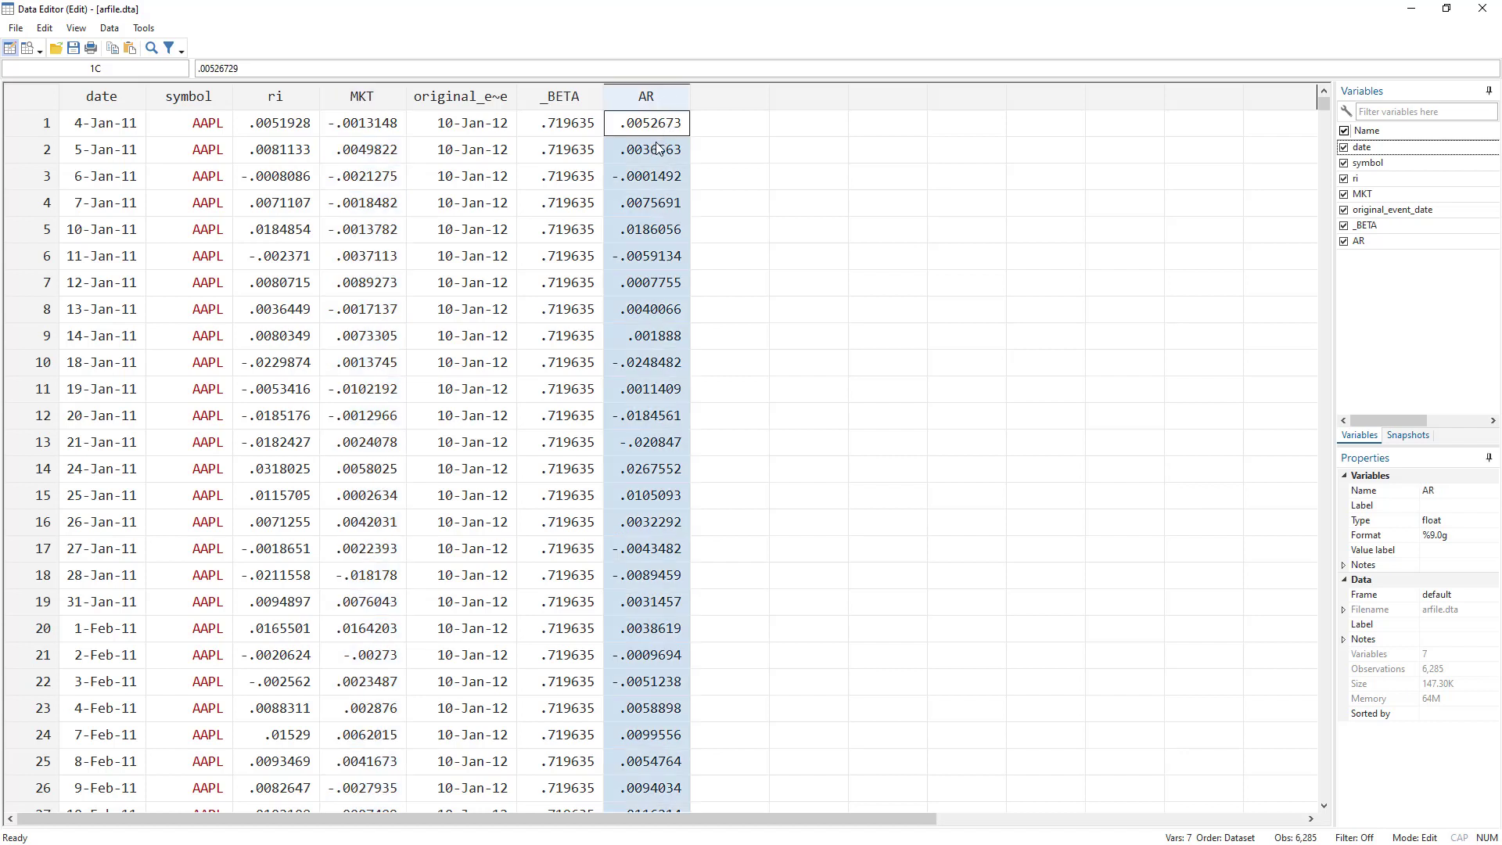
# Relate the first ri value and the MKT and _BETA columns to the abnormal returns in AR
pyautogui.click(277, 125)
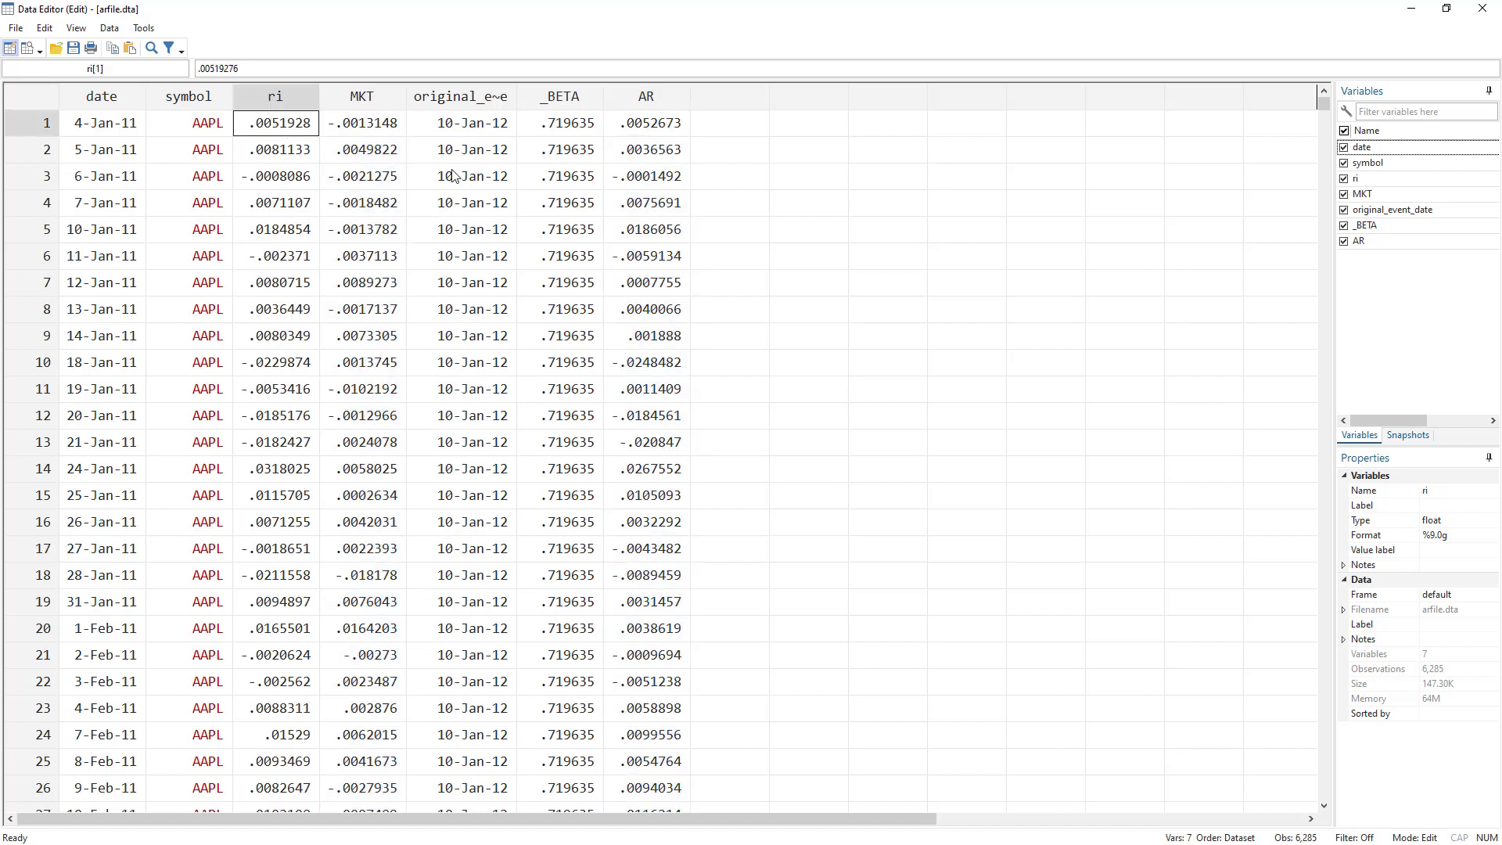
pyautogui.click(371, 97)
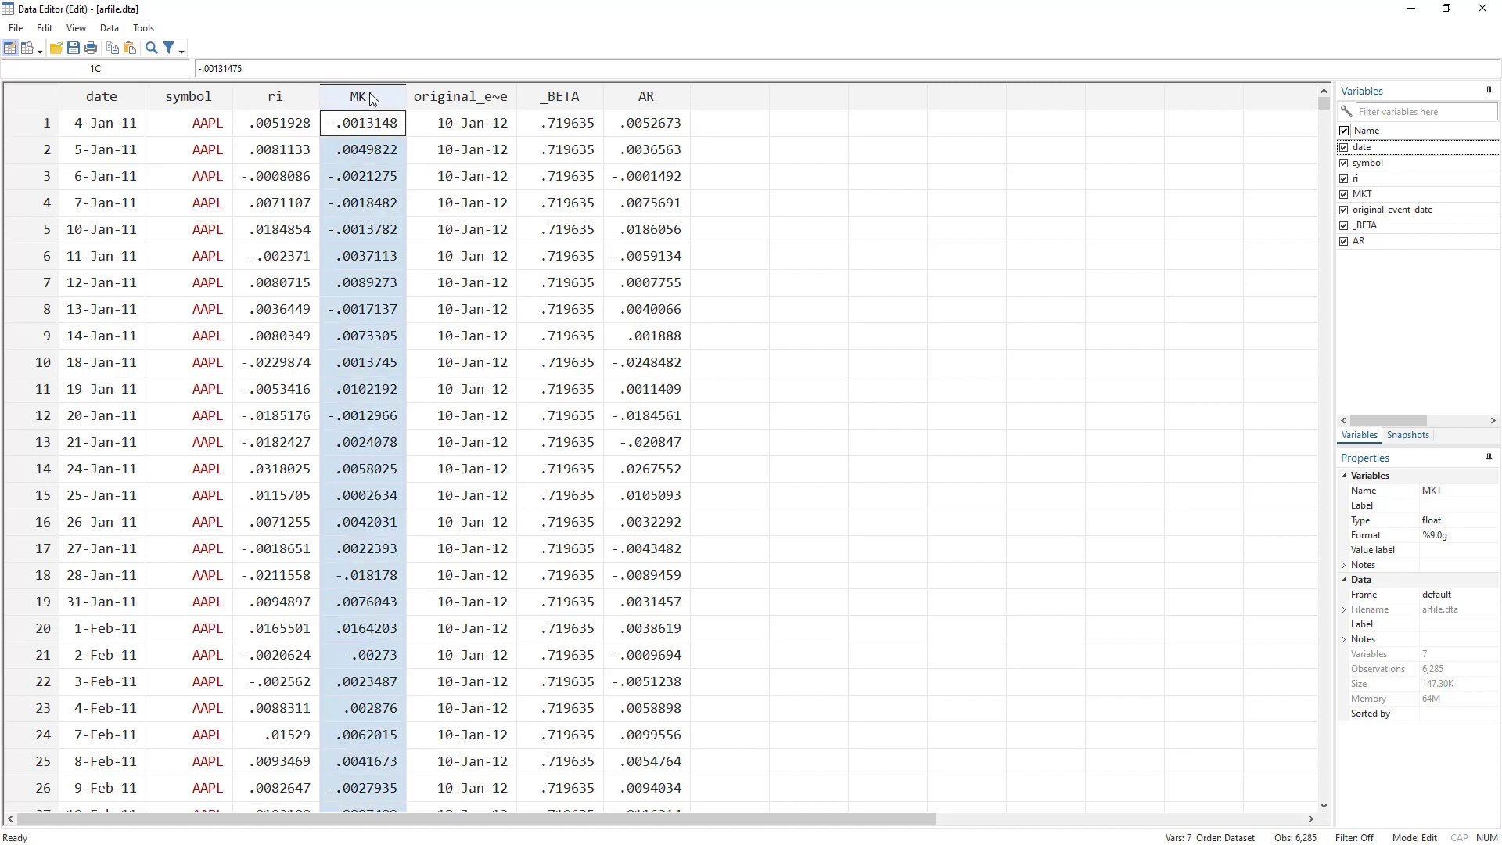
pyautogui.click(526, 100)
pyautogui.keyDown('shift'); pyautogui.click(372, 100); pyautogui.keyUp('shift')
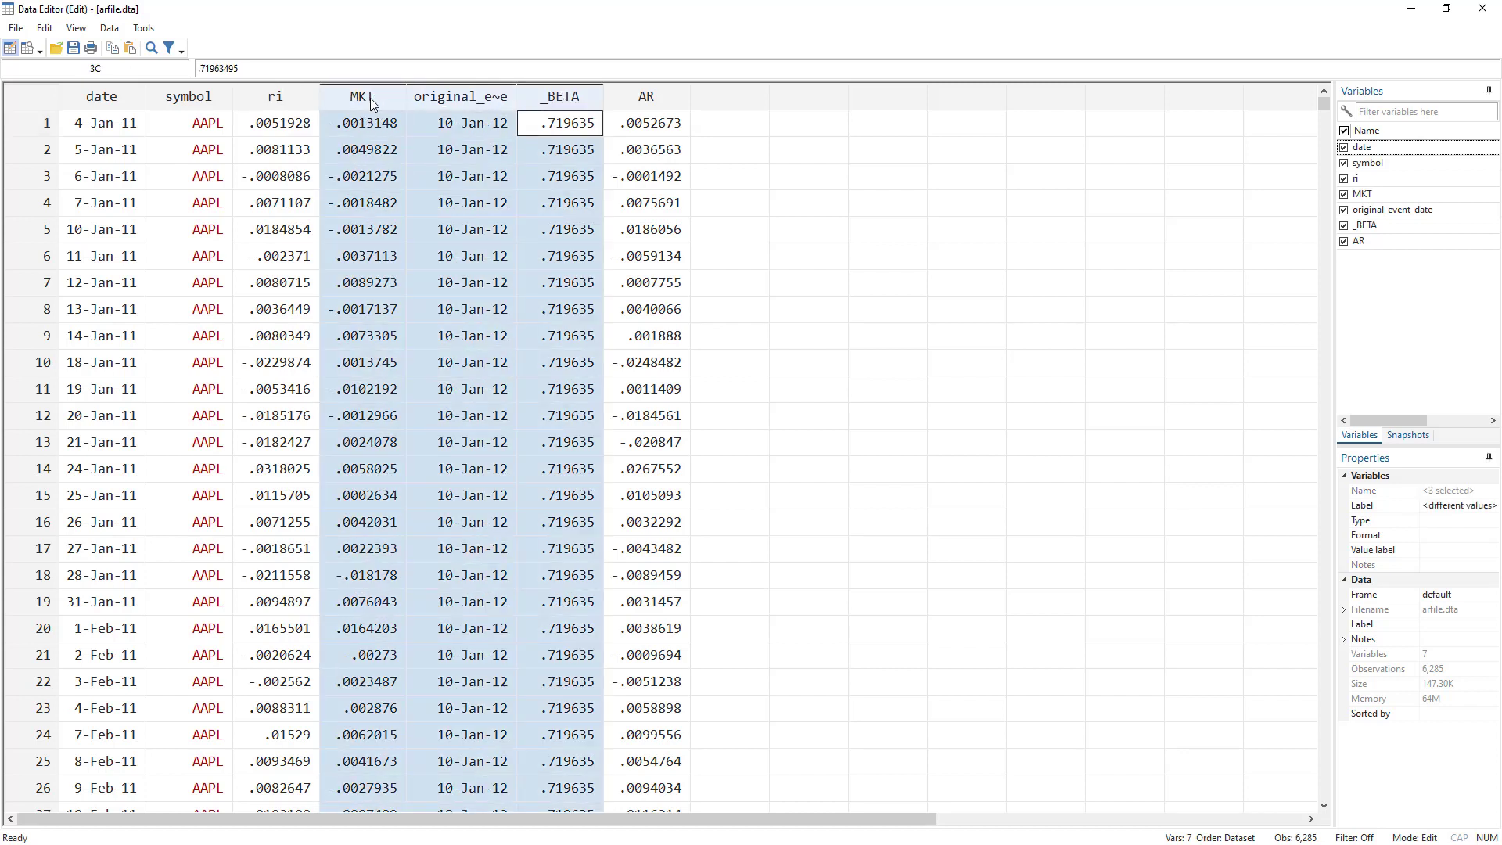
pyautogui.moveTo(1328, 115); pyautogui.dragTo(1321, 77)
pyautogui.click(656, 96)
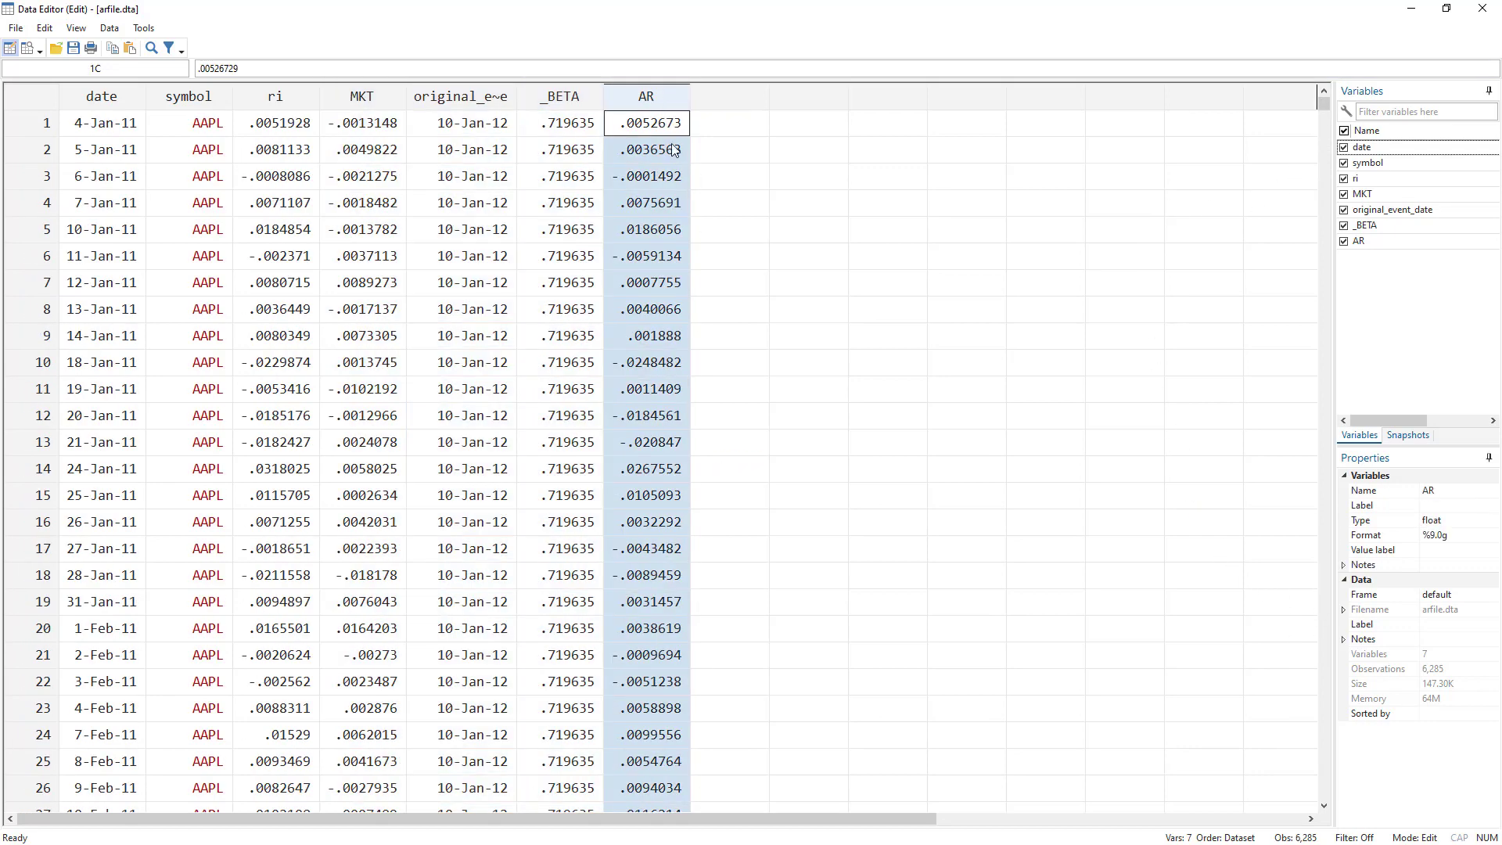
# Open graphfile.gph, view the plot of CAARE_for_GRAPH against t, and return to the eventstudy2 folder
pyautogui.click(1406, 11)
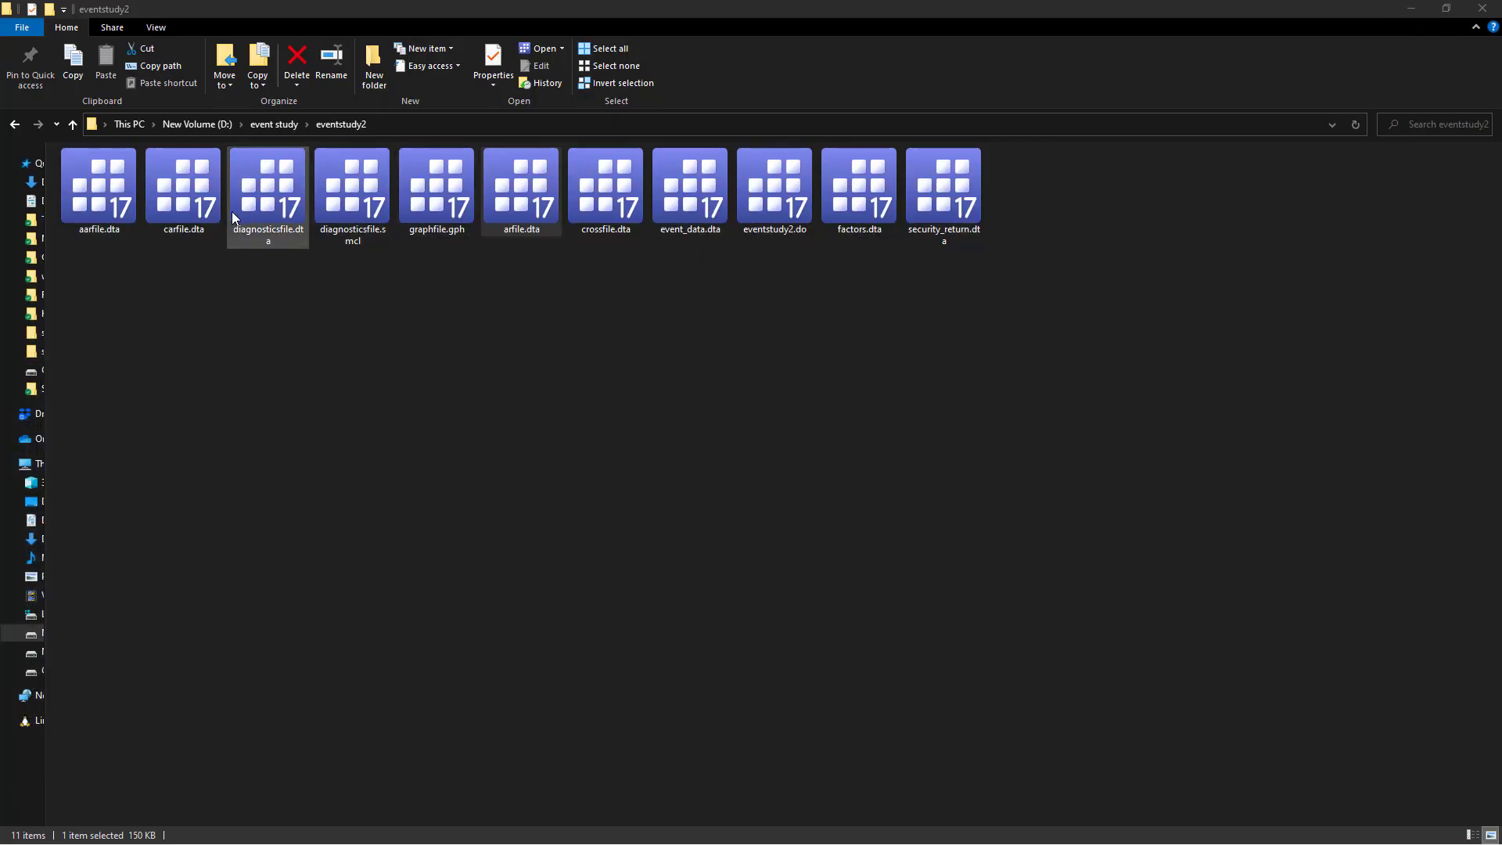
pyautogui.click(432, 224)
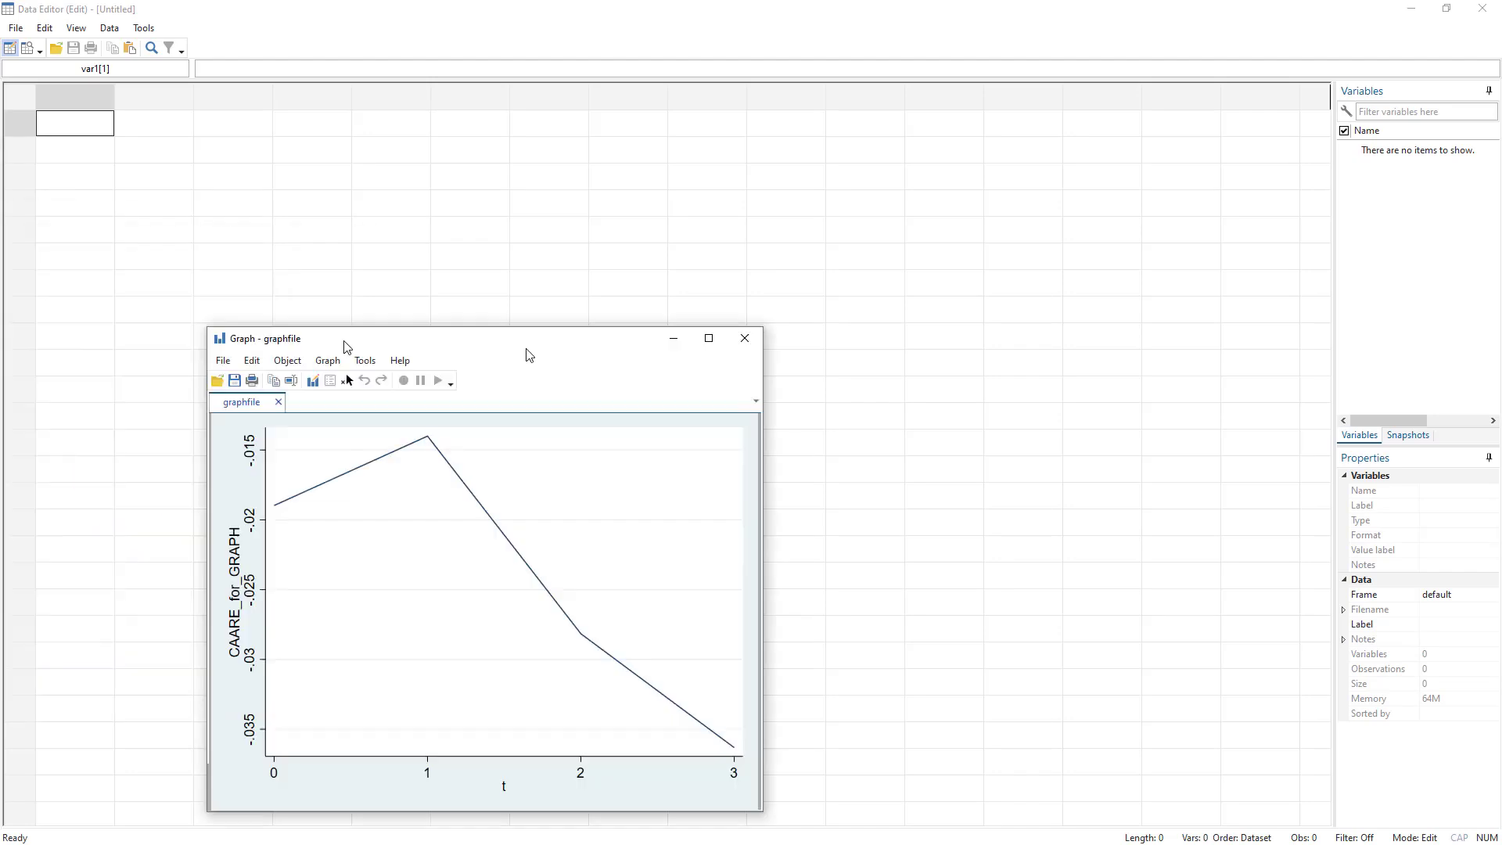
pyautogui.moveTo(342, 340); pyautogui.dragTo(674, 222)
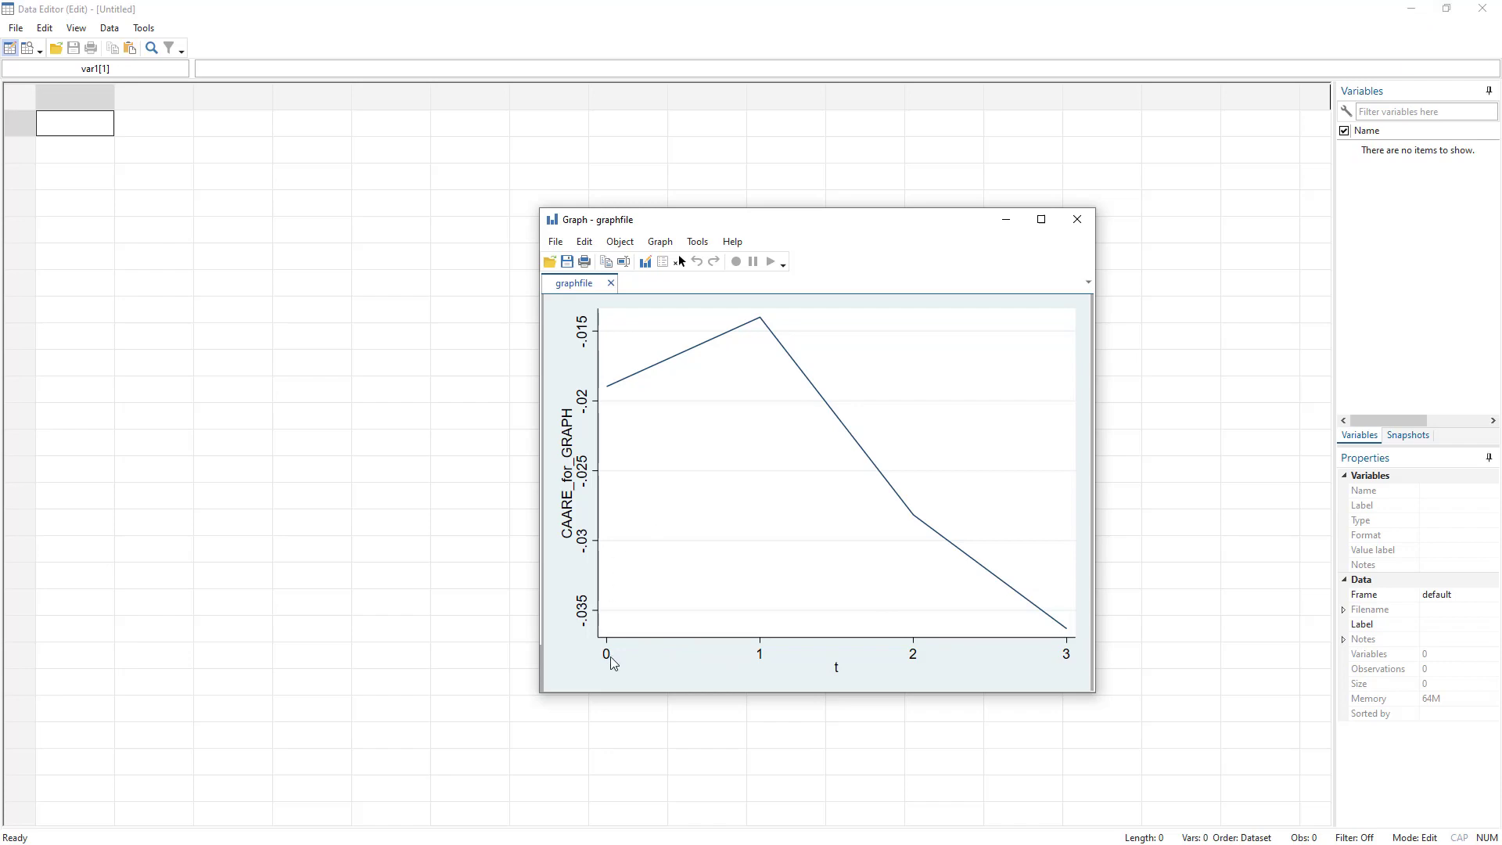
pyautogui.click(1411, 10)
pyautogui.click(1006, 219)
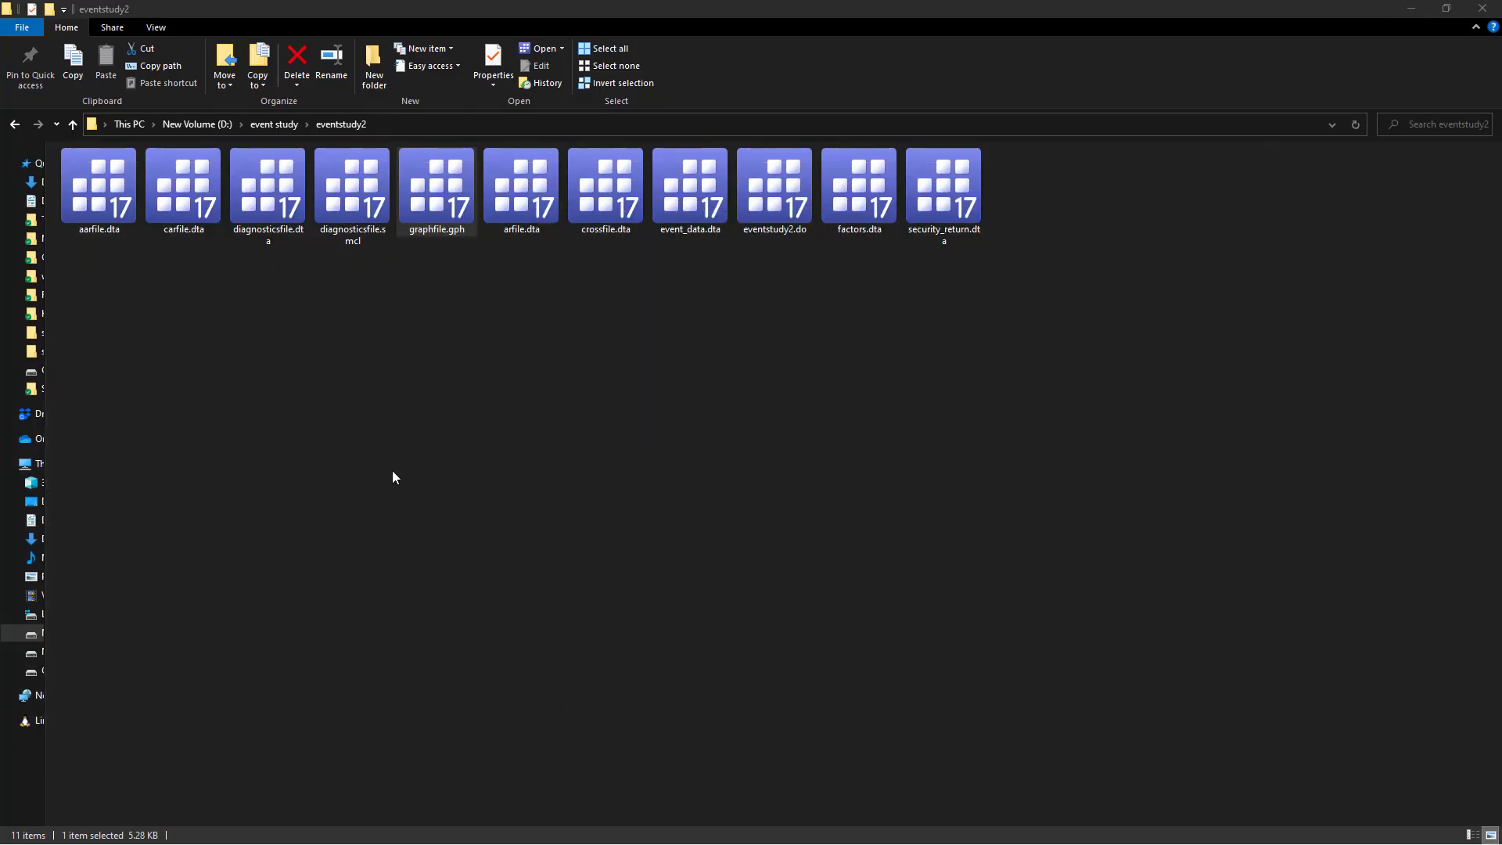
# Open diagnosticsfile.dta and check its symbol, date, categorymissing and categorystring columns for excluded events
pyautogui.doubleClick(267, 222)
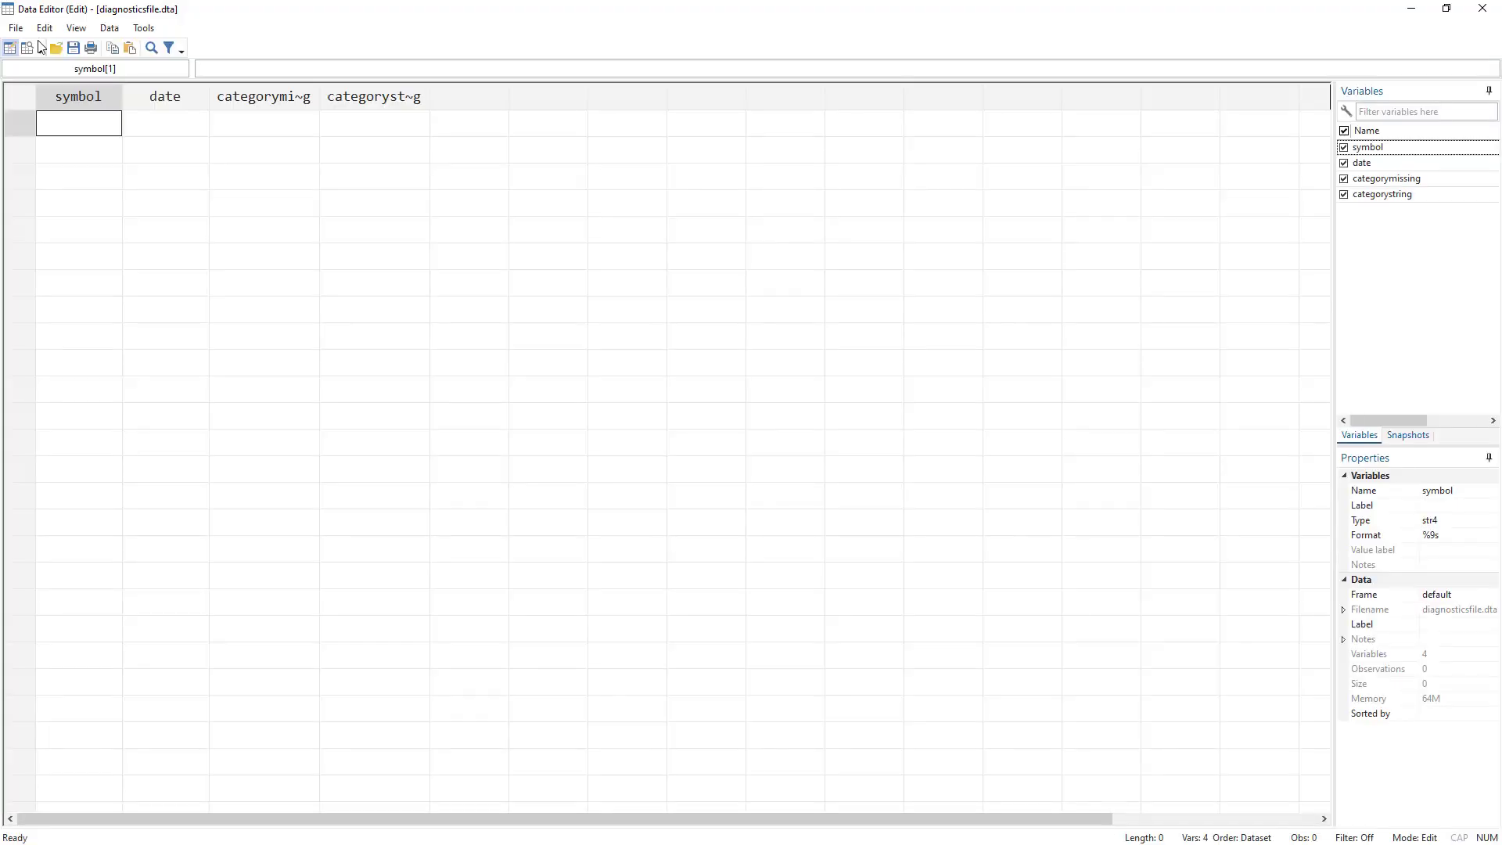
pyautogui.click(1409, 7)
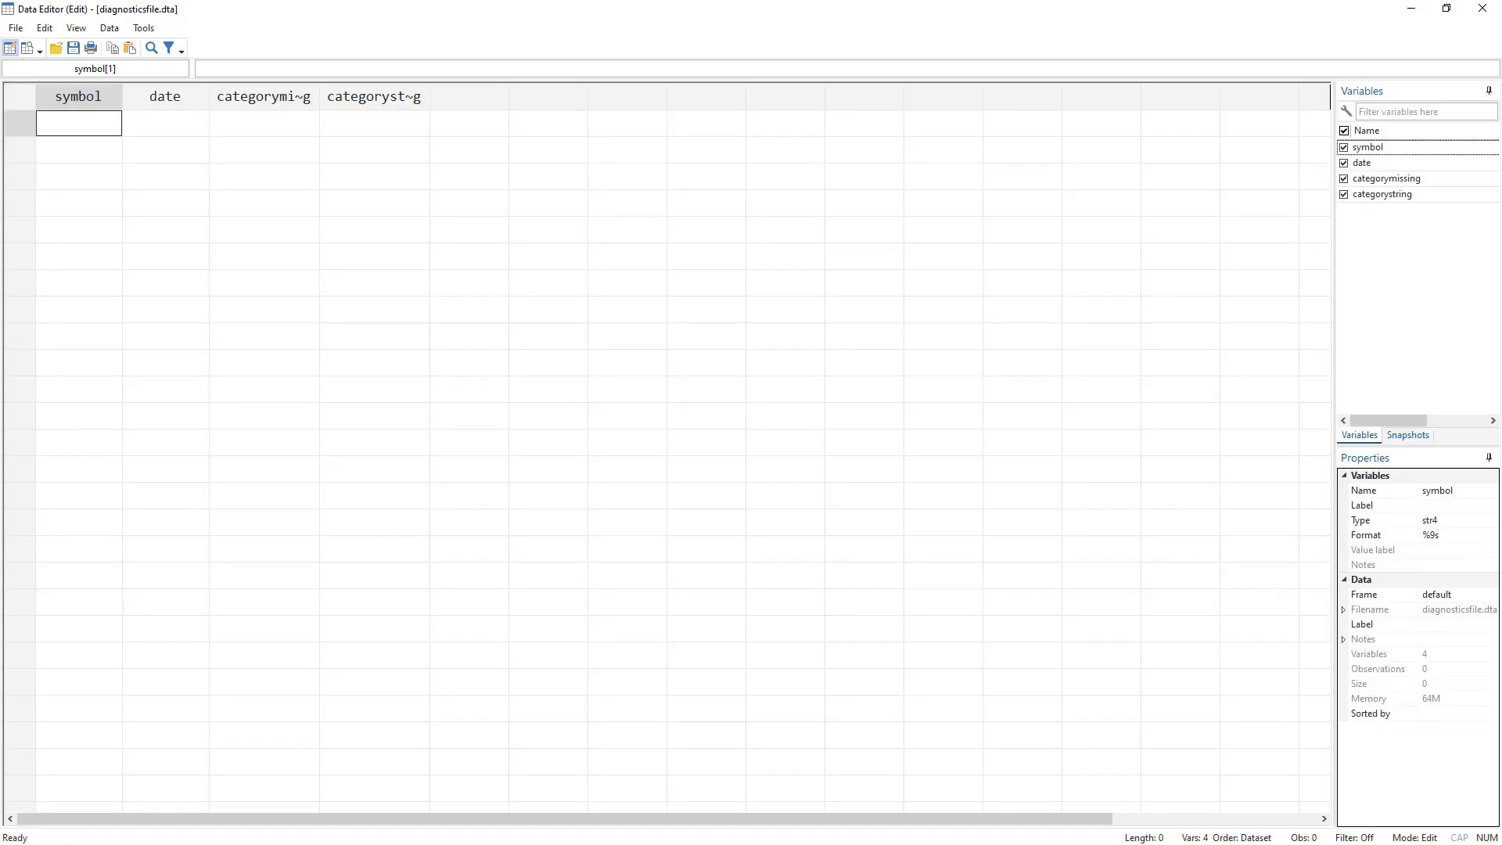
pyautogui.click(149, 126)
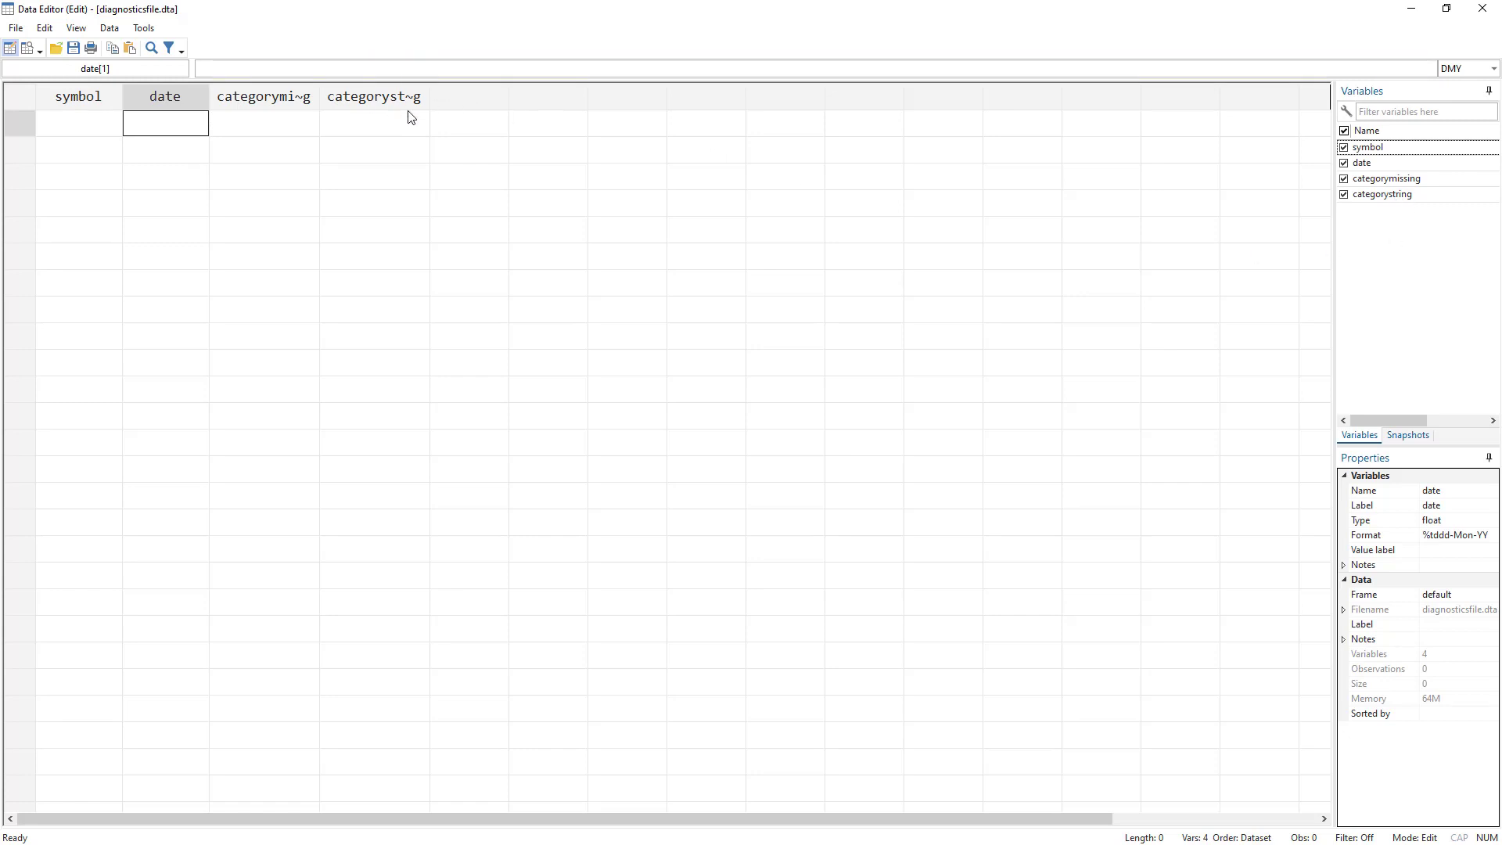
pyautogui.moveTo(409, 123); pyautogui.dragTo(86, 258)
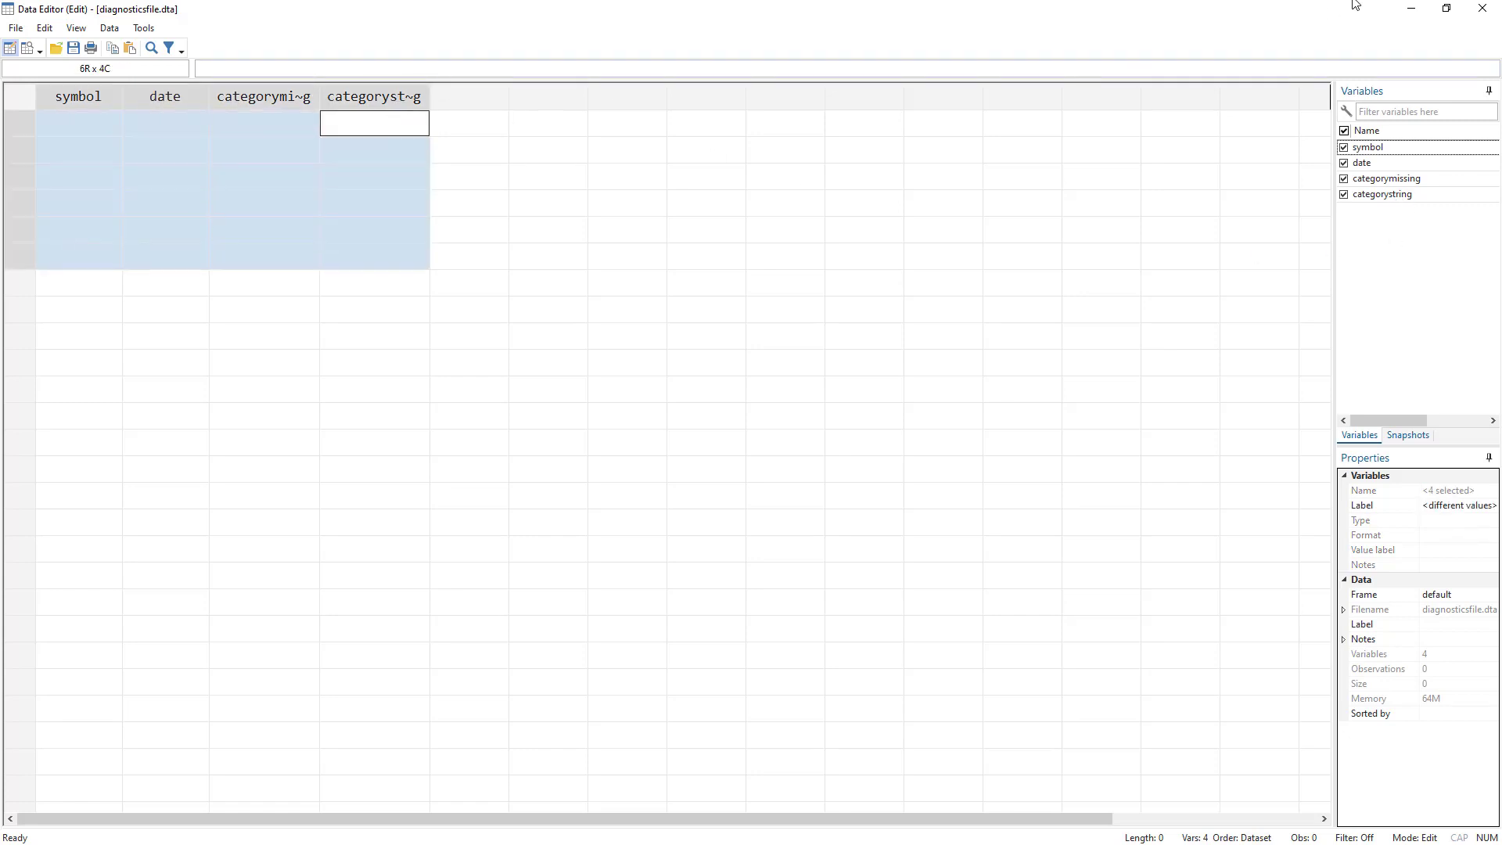
# Open the diagnosticsfile.smcl log, read it through to the list of result files, and close it
pyautogui.click(1411, 7)
pyautogui.click(360, 188)
pyautogui.doubleClick(360, 188)
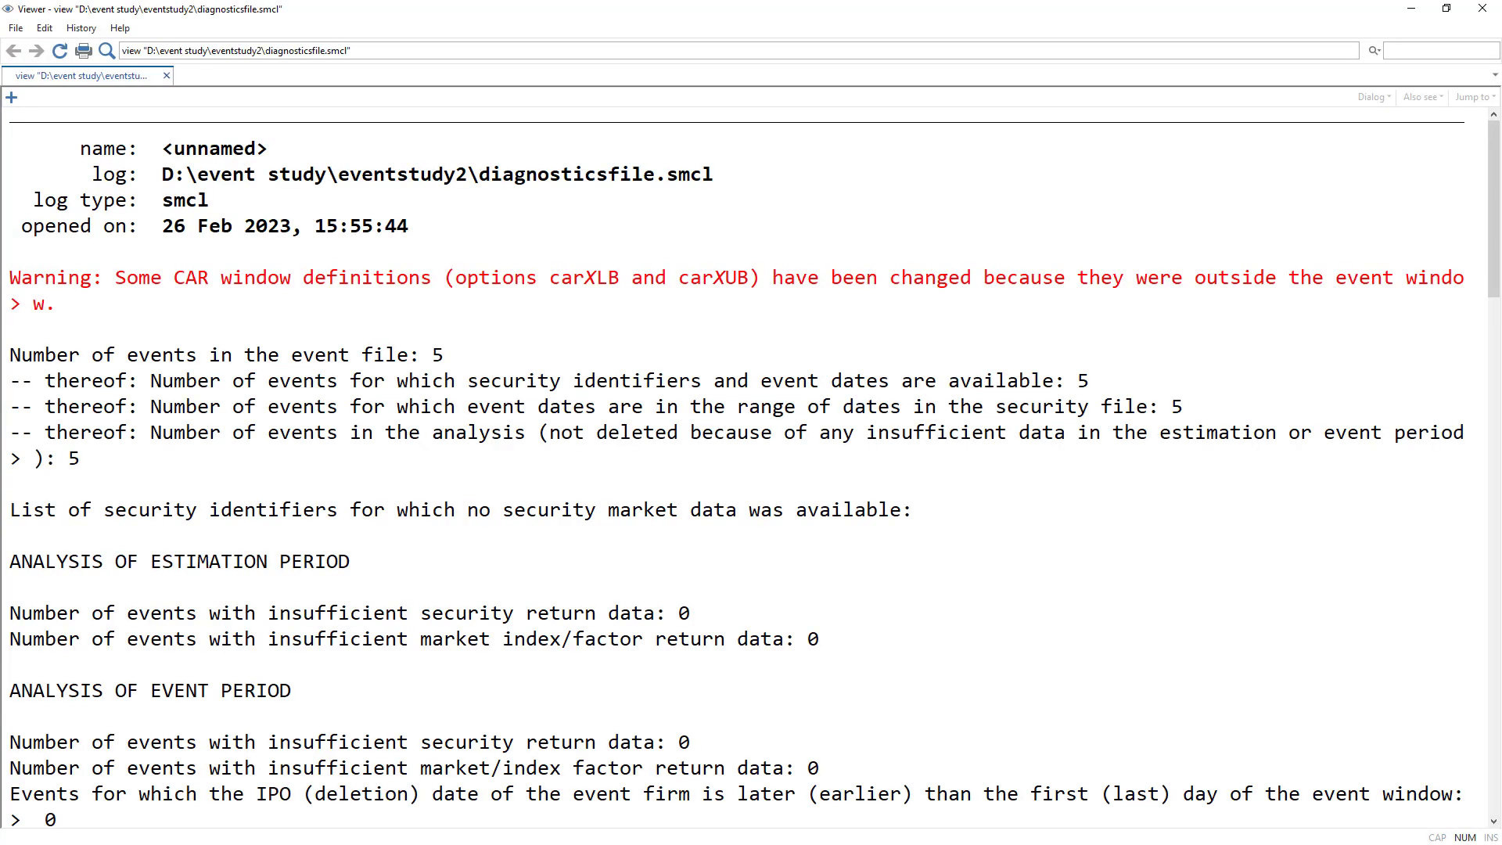
pyautogui.scroll(-10, 496, 326)
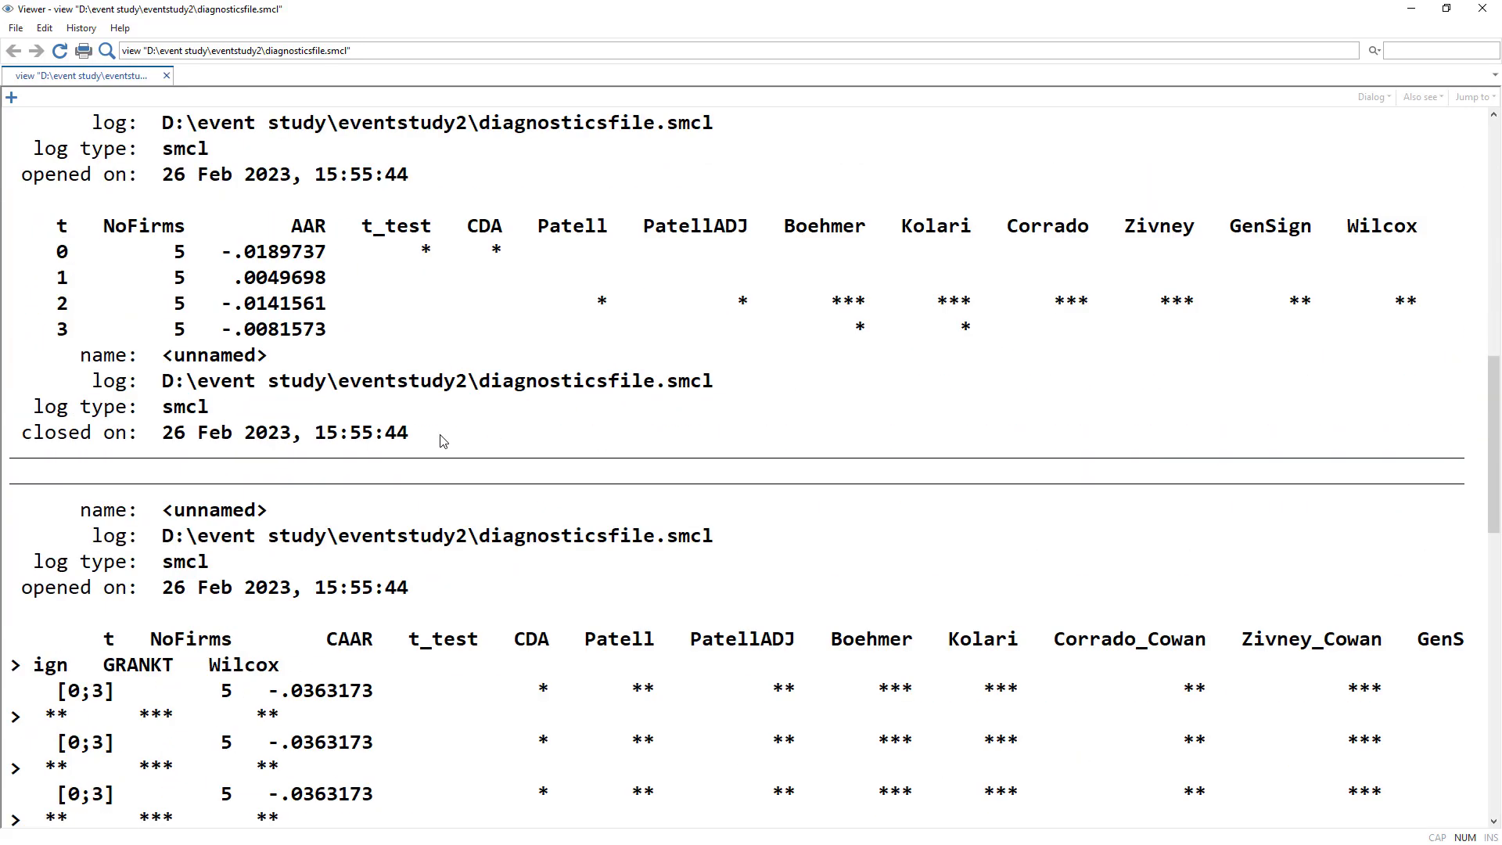
pyautogui.scroll(-4, 439, 436)
pyautogui.scroll(-8, 447, 480)
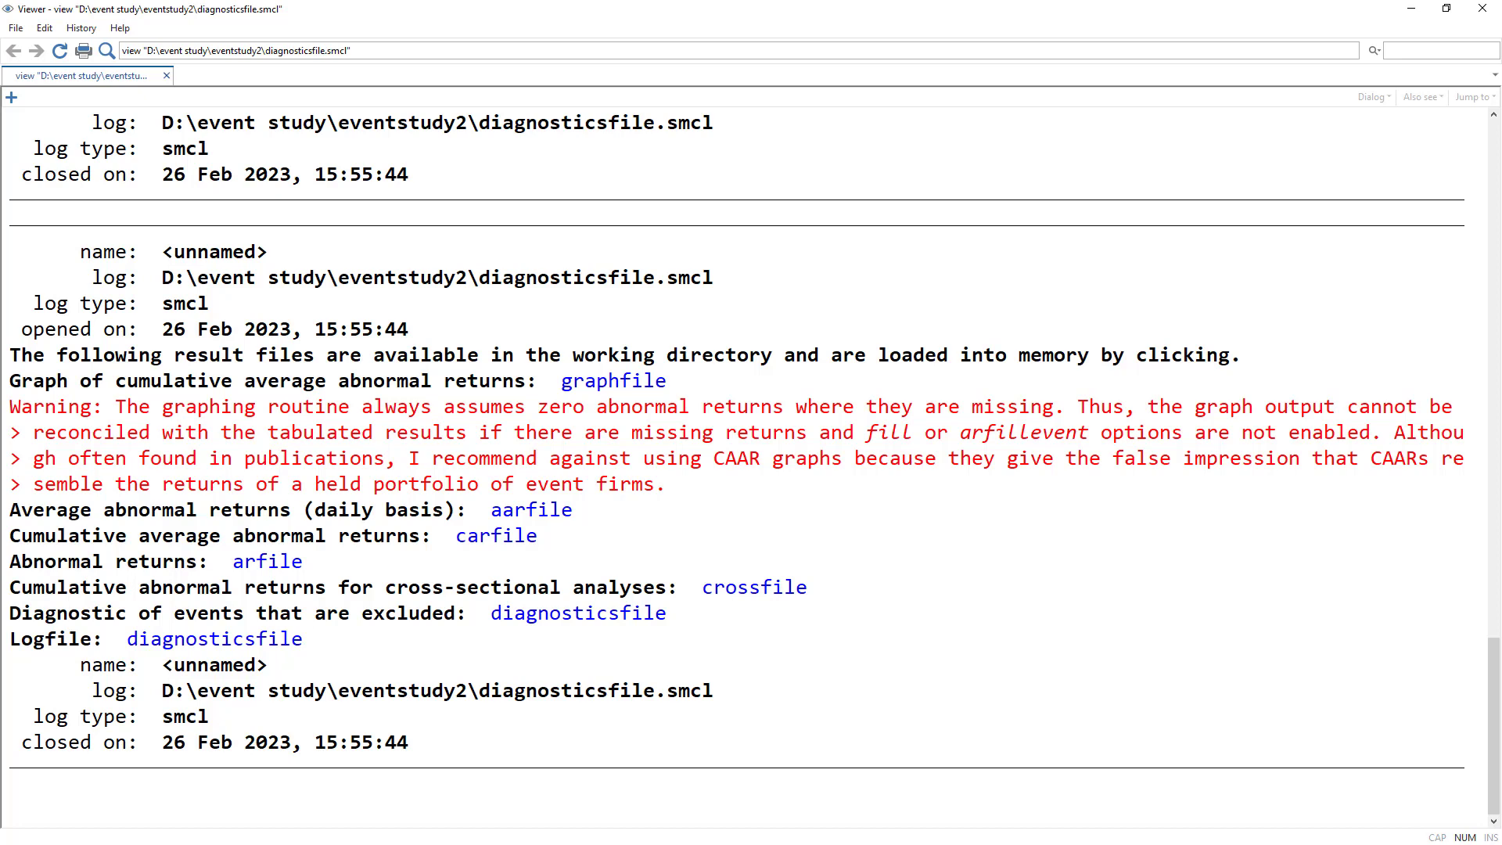
pyautogui.click(1482, 9)
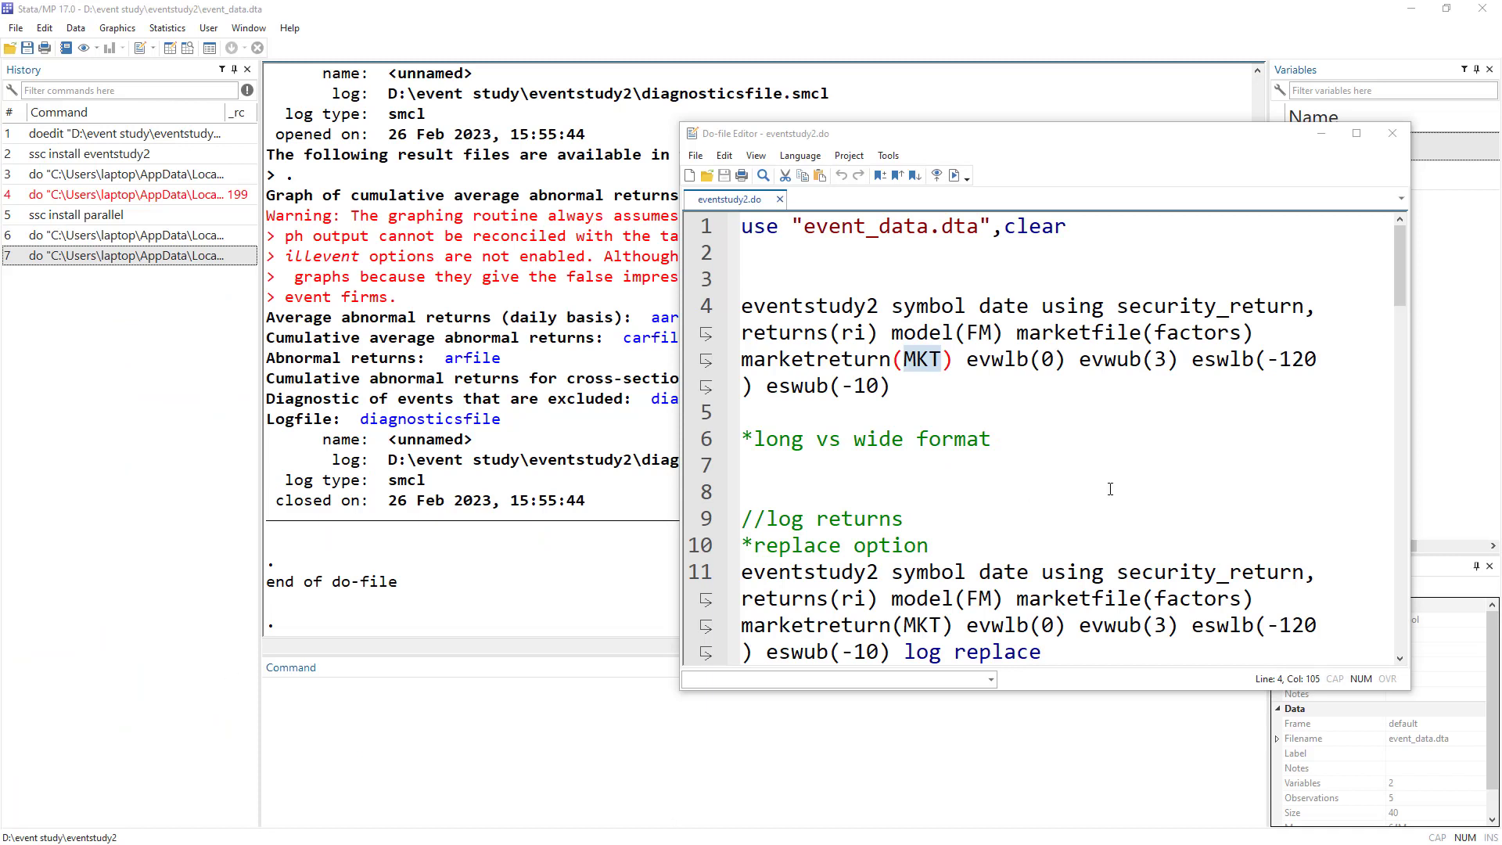
# Review the comment on long vs wide format below the first eventstudy2 command, singling out the wide format
pyautogui.click(995, 392)
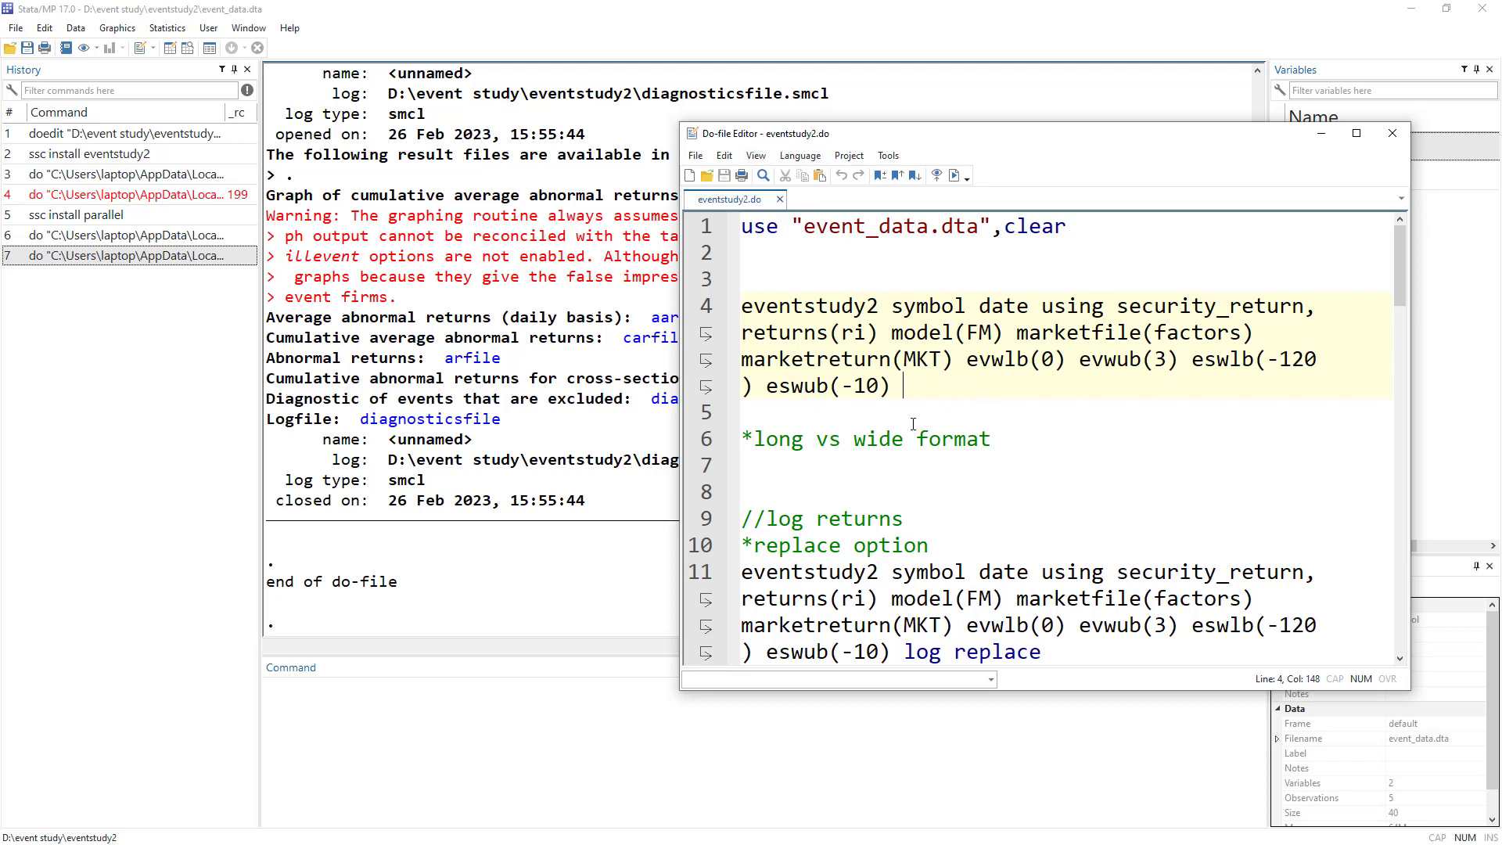
pyautogui.moveTo(1016, 440); pyautogui.dragTo(721, 444)
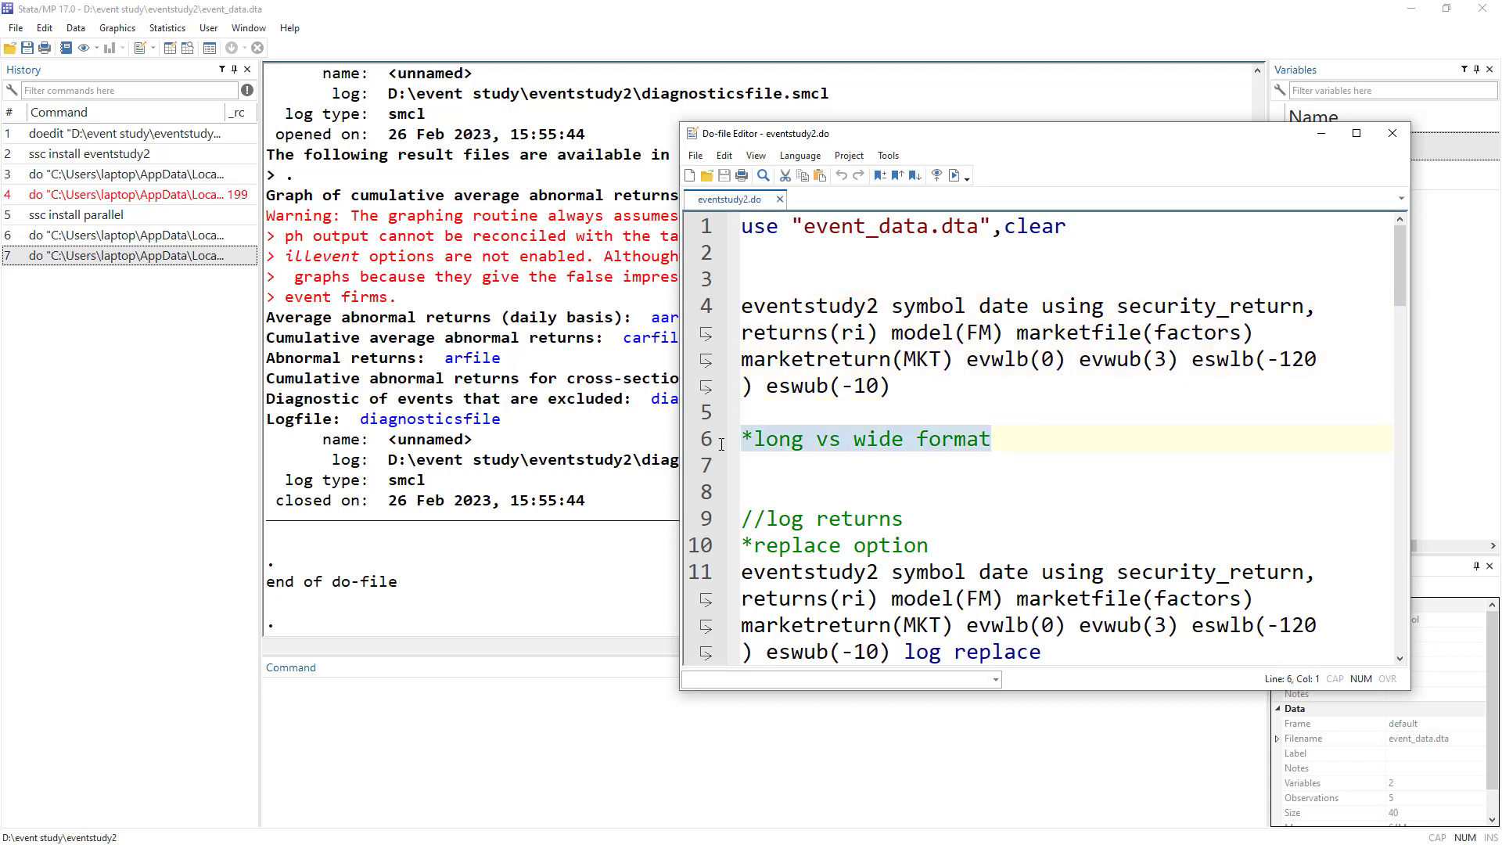
pyautogui.click(841, 440)
pyautogui.moveTo(855, 441); pyautogui.dragTo(904, 440)
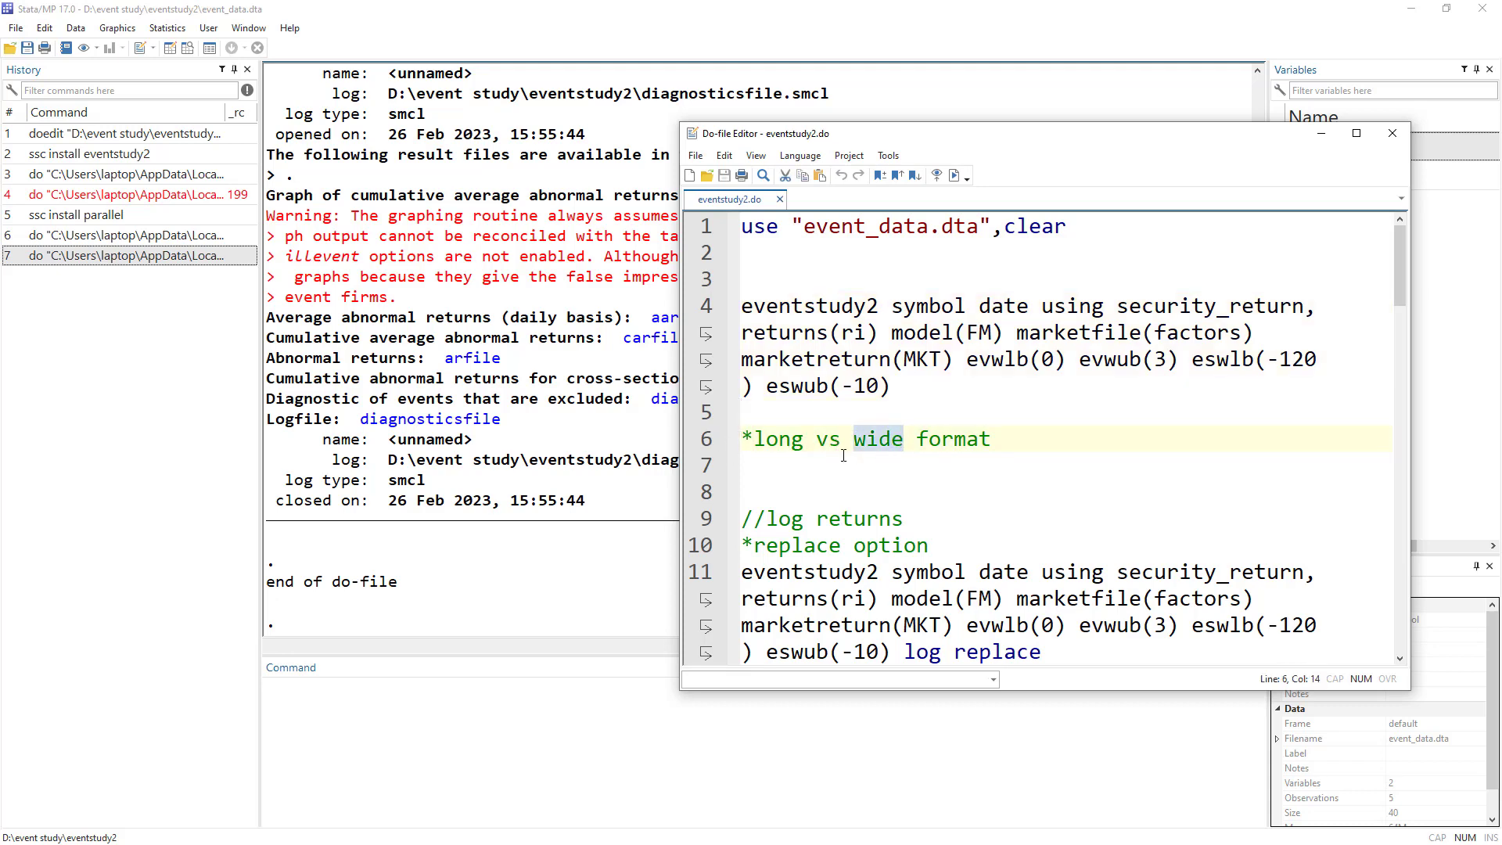
# Review the log returns section of the do-file, comparing the first eventstudy2 command with the log option in the second one
pyautogui.scroll(-1, 895, 452)
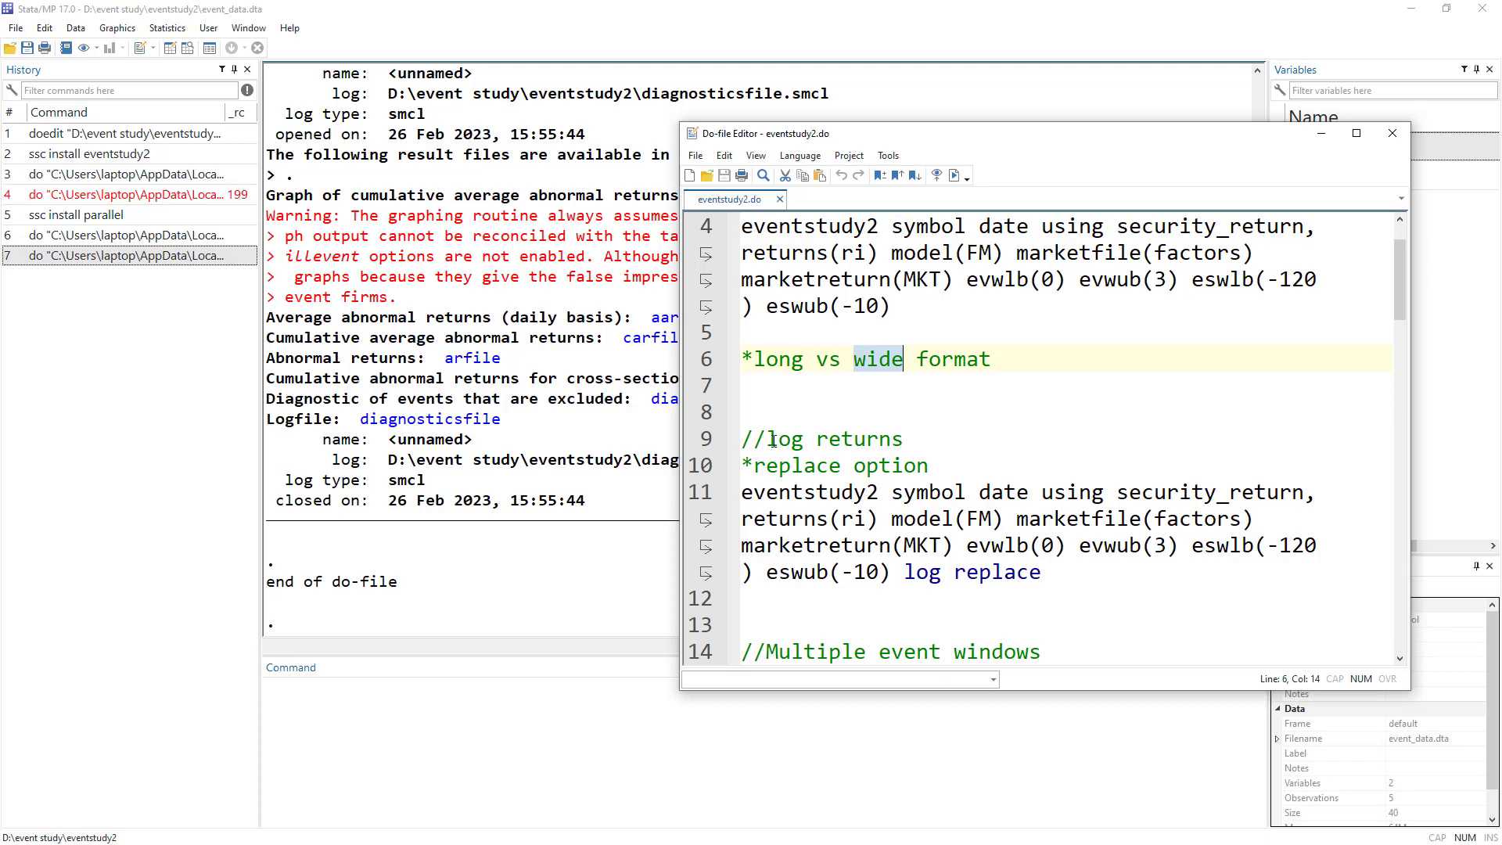
pyautogui.moveTo(773, 440); pyautogui.dragTo(805, 444)
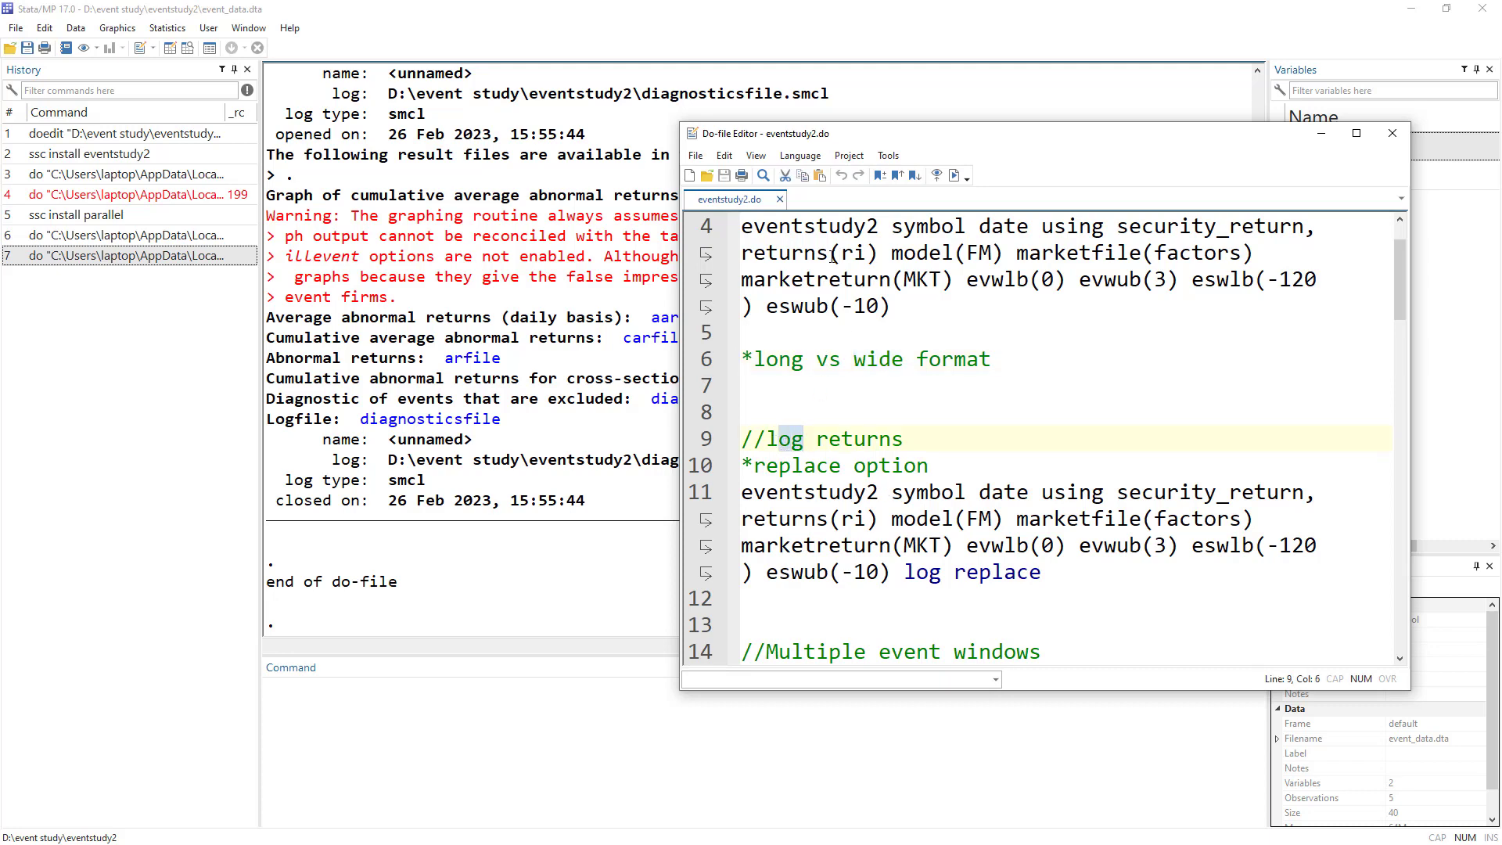
pyautogui.doubleClick(828, 226)
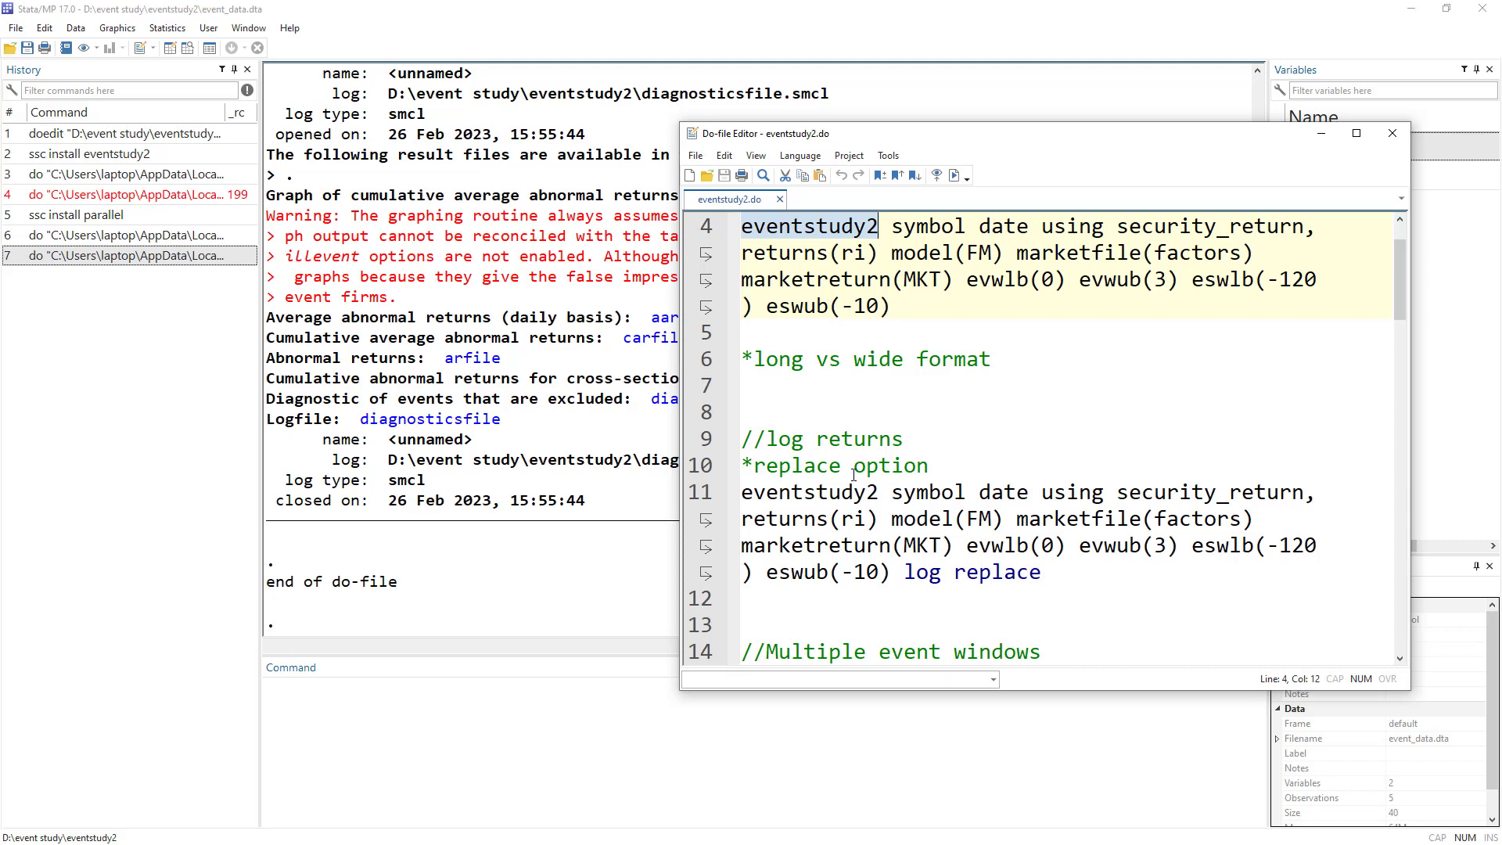
pyautogui.doubleClick(796, 441)
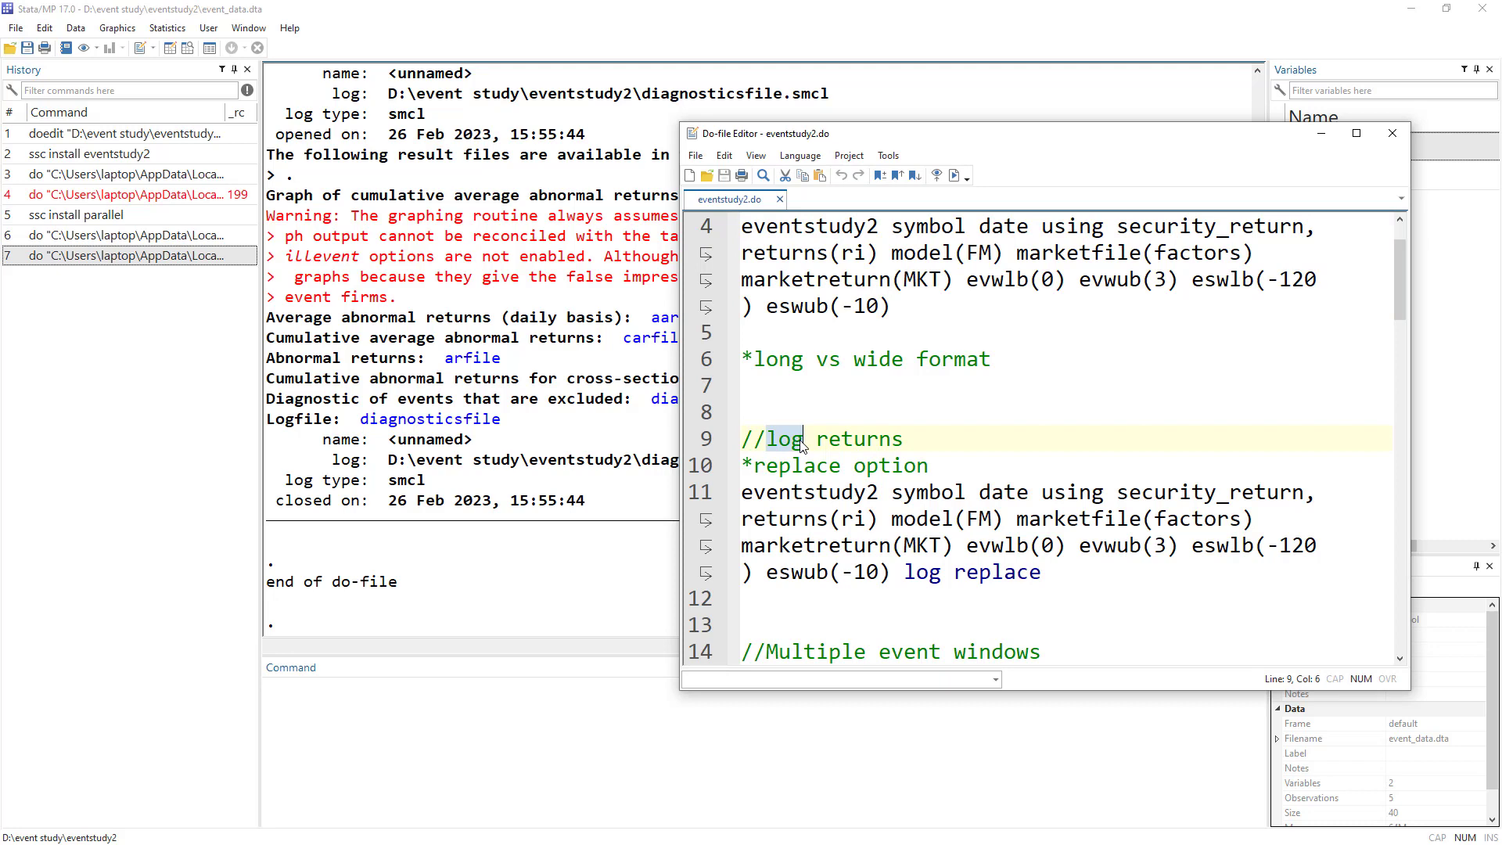
pyautogui.doubleClick(939, 572)
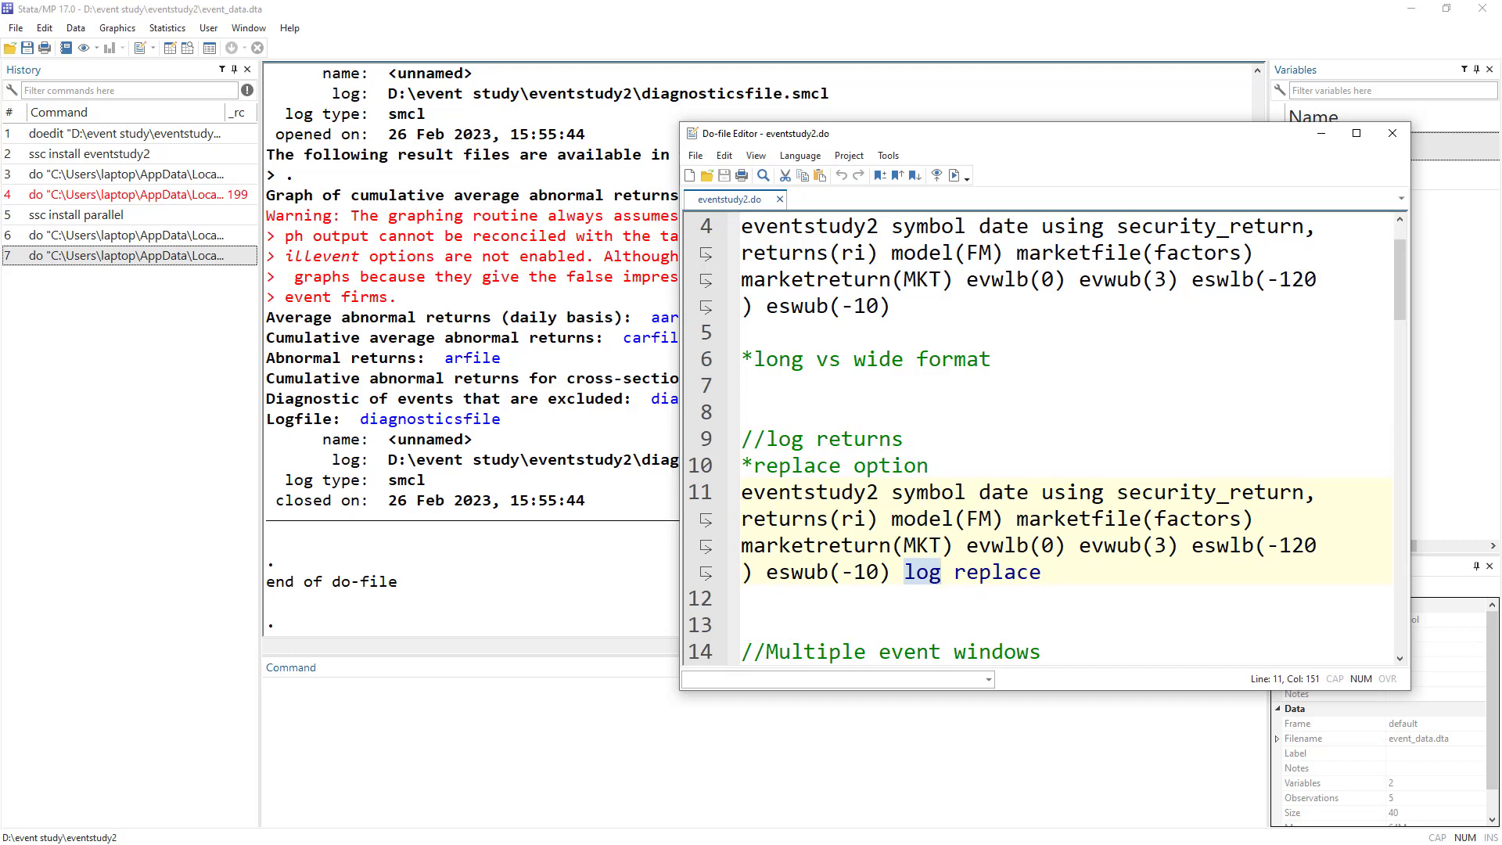
# Check the existing result files in the eventstudy2 folder, from aarfile.dta to crossfile.dta, and return to the do-file
pyautogui.hotkey('alt', 'Tab')
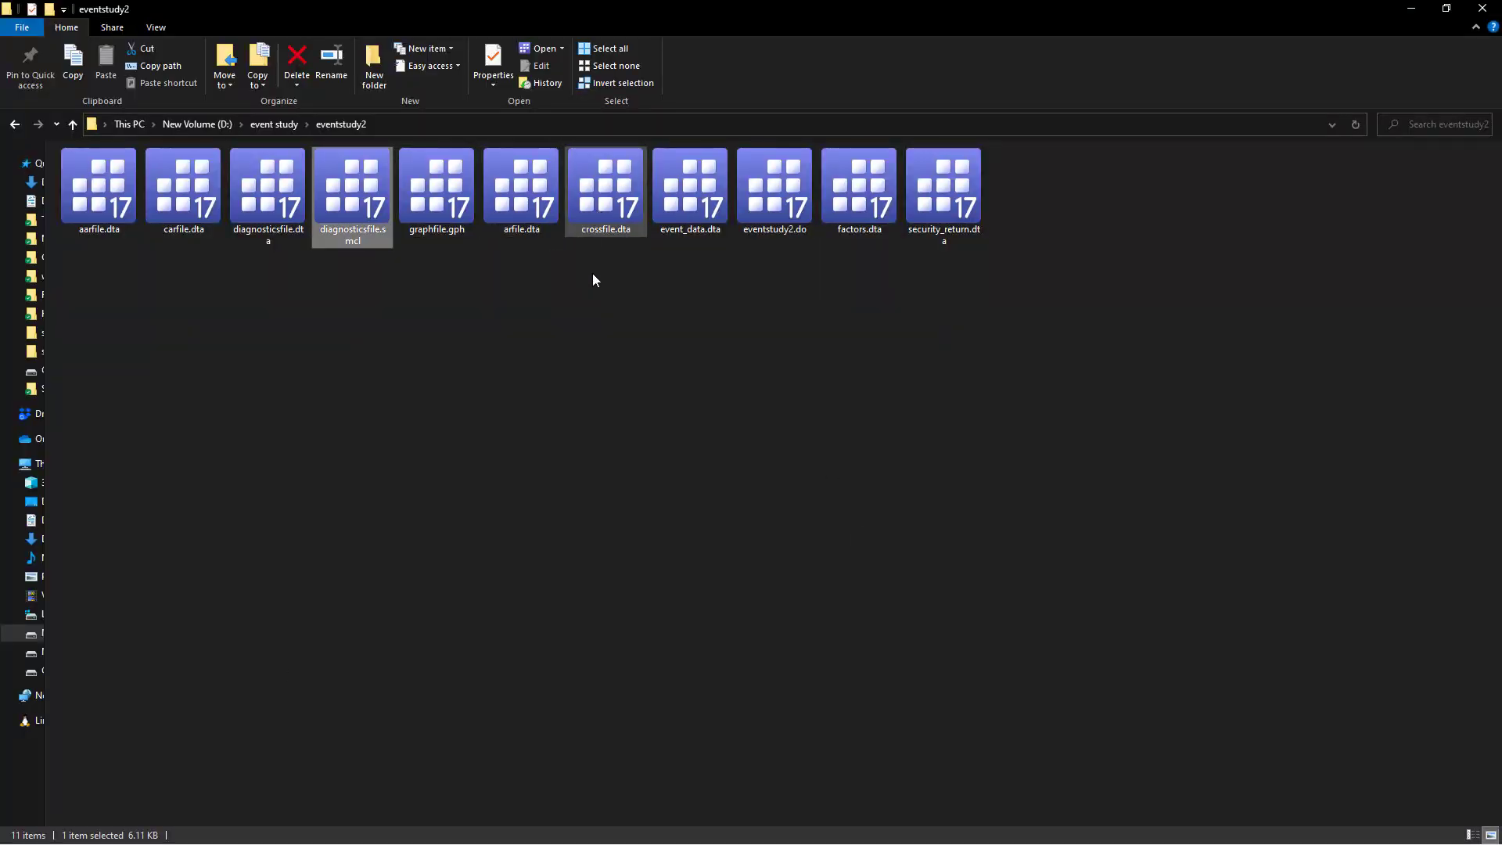
pyautogui.moveTo(618, 270); pyautogui.dragTo(108, 197)
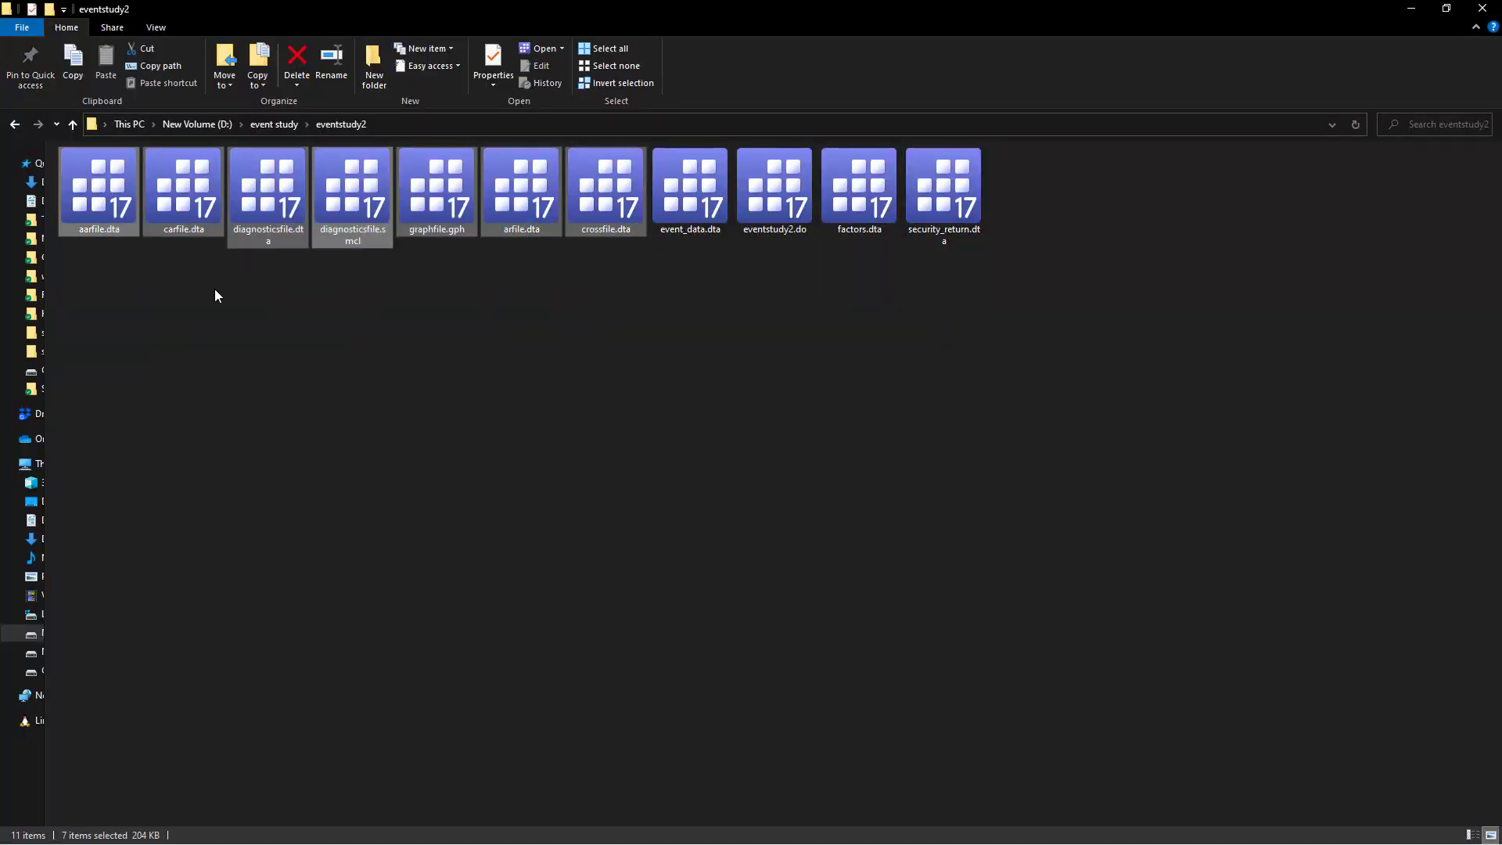
pyautogui.hotkey('alt', 'Tab')
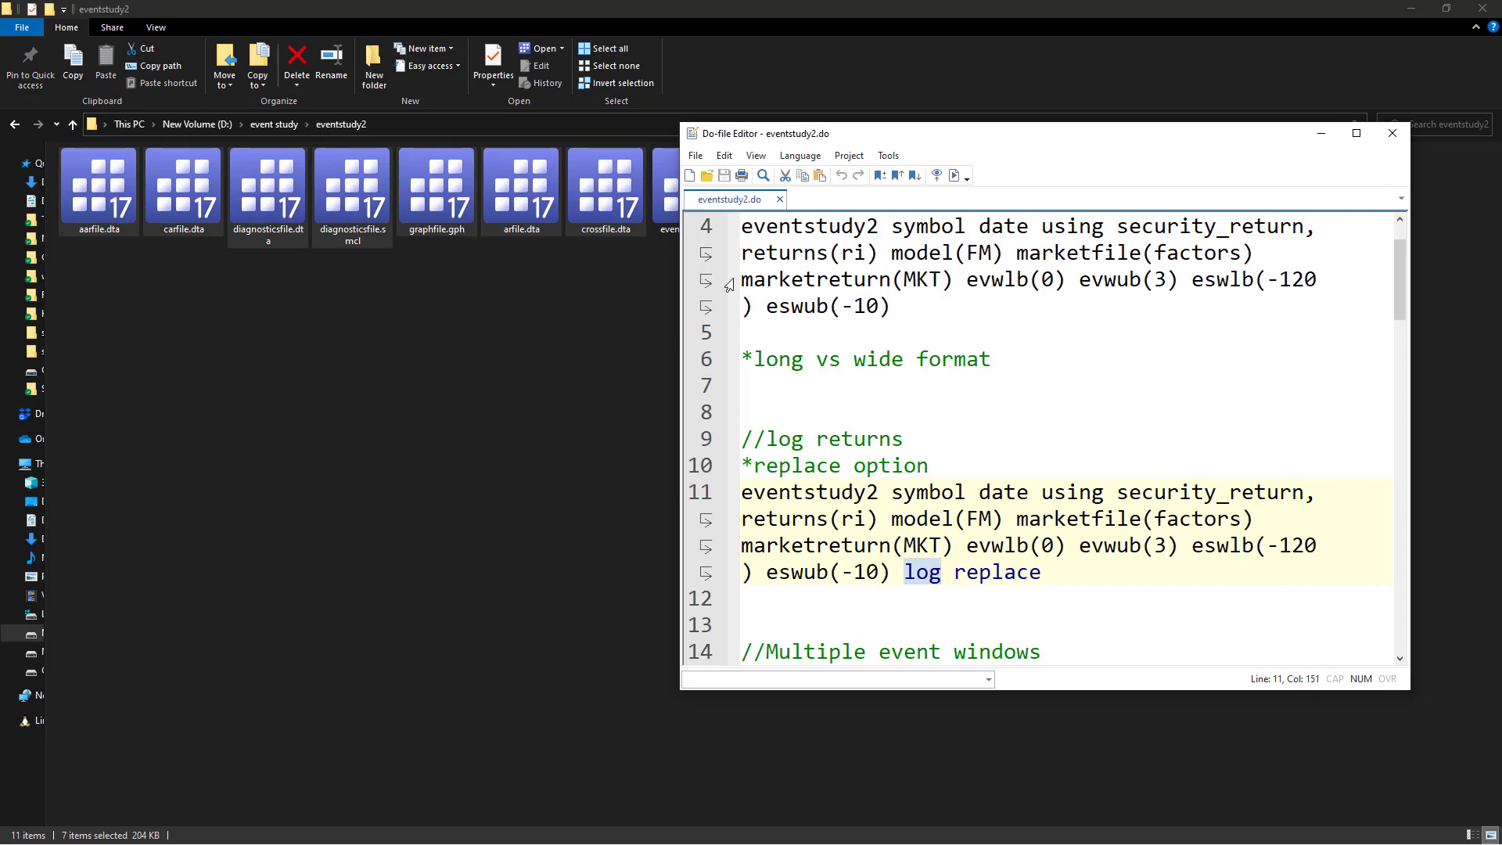
# Try to rerun the first eventstudy2 command without the replace option, read its output, and return to the do-file
pyautogui.click(707, 235)
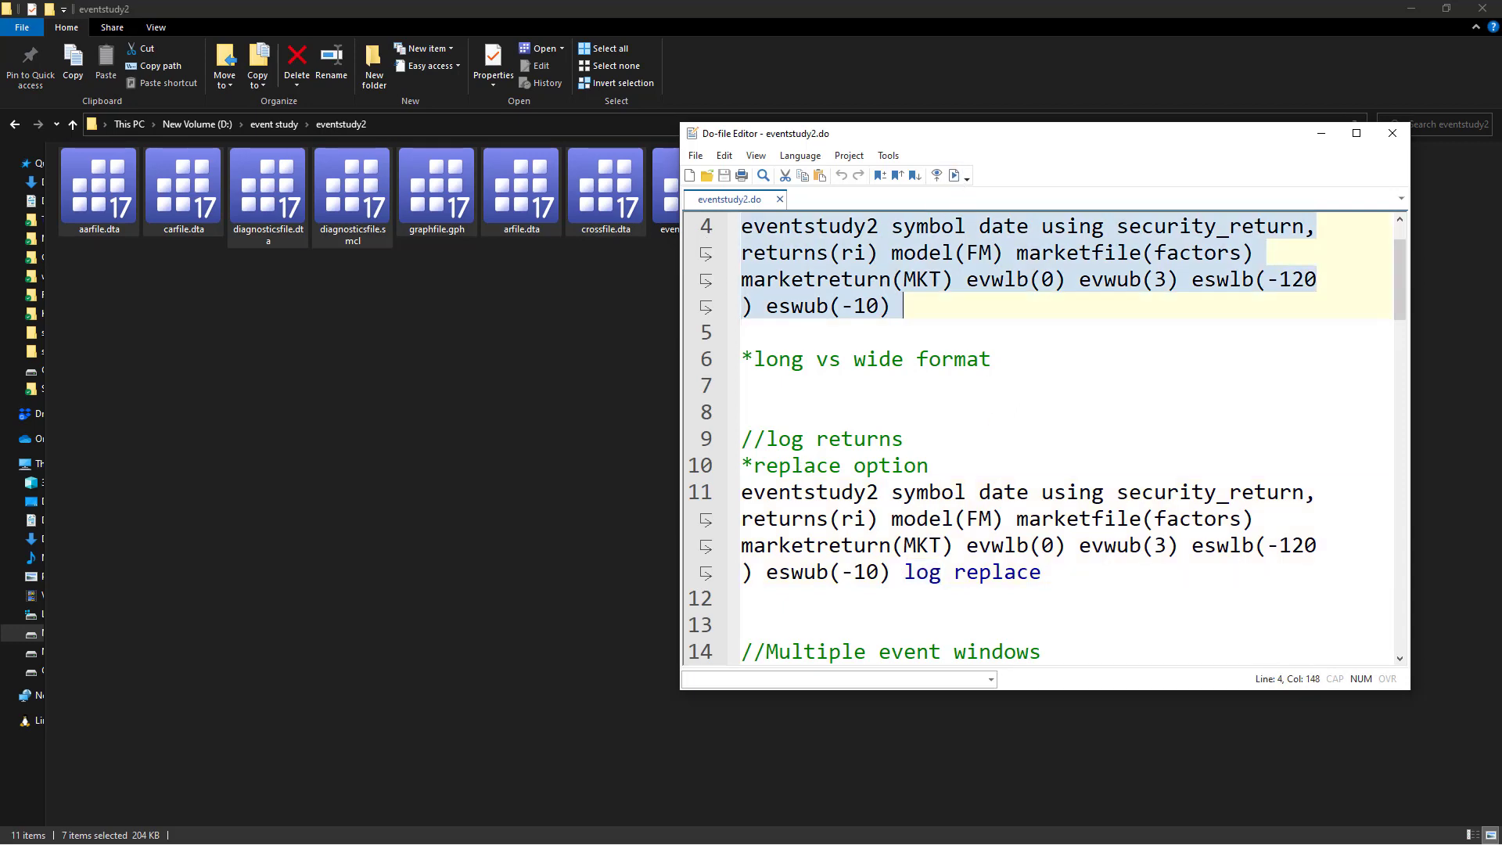
pyautogui.click(953, 175)
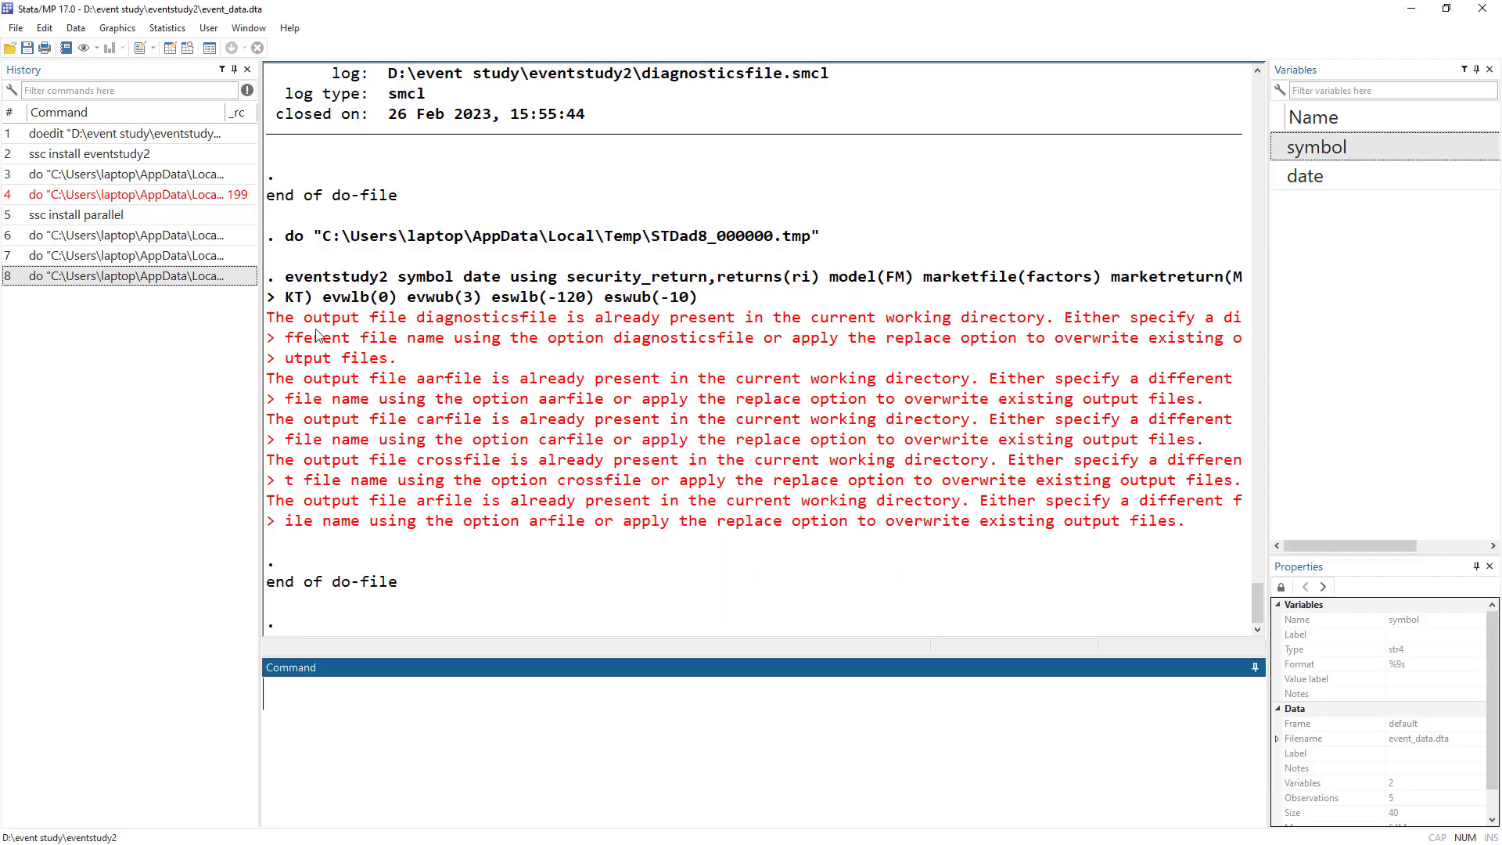
pyautogui.moveTo(313, 318); pyautogui.dragTo(913, 318)
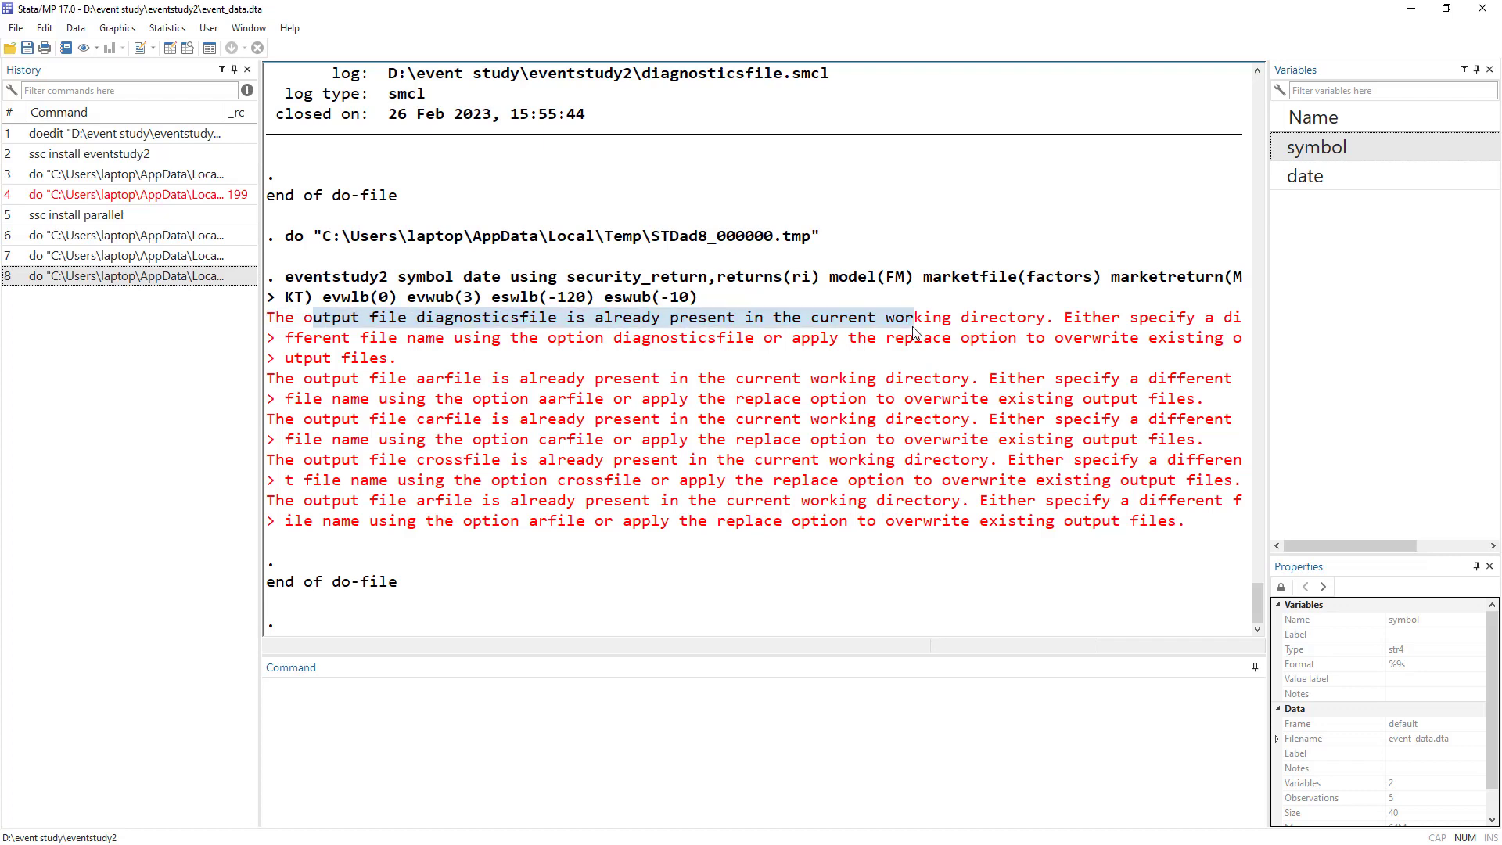
pyautogui.hotkey('alt', 'Tab')
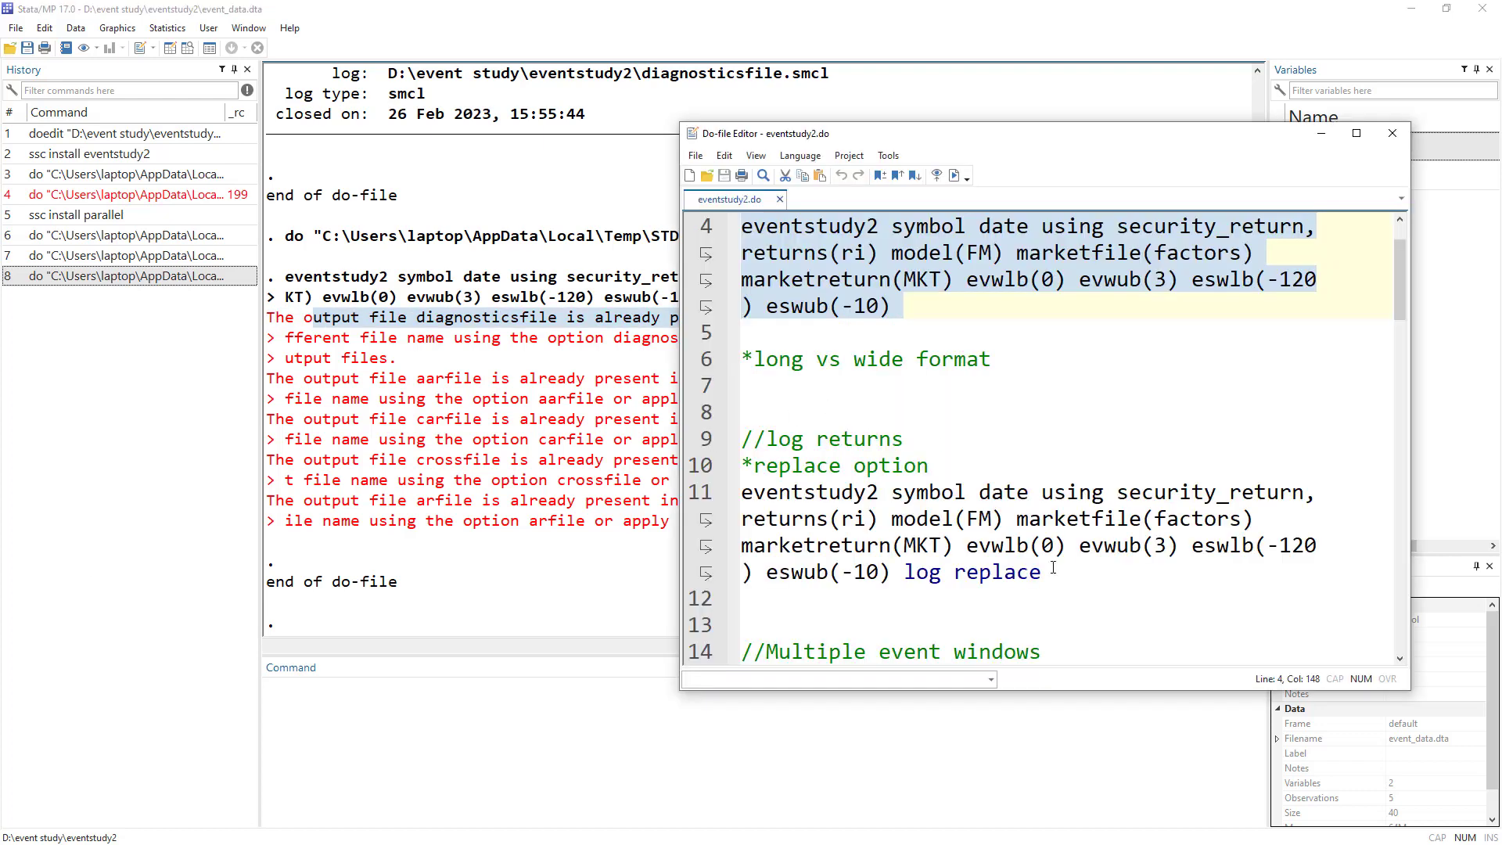
# Run the line 11 eventstudy2 command with the log and replace options
pyautogui.doubleClick(1019, 572)
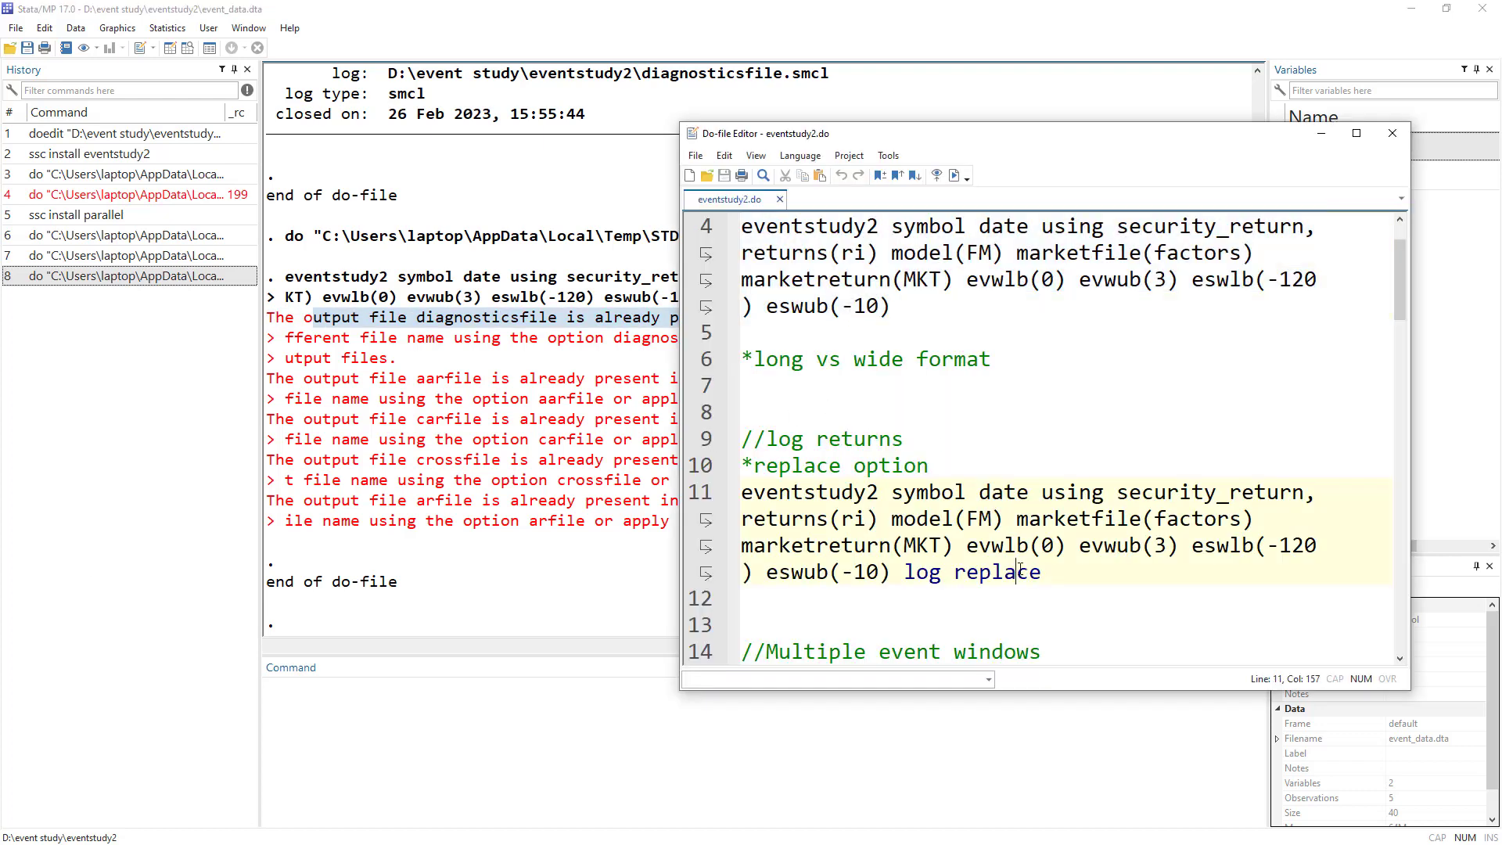
pyautogui.click(700, 493)
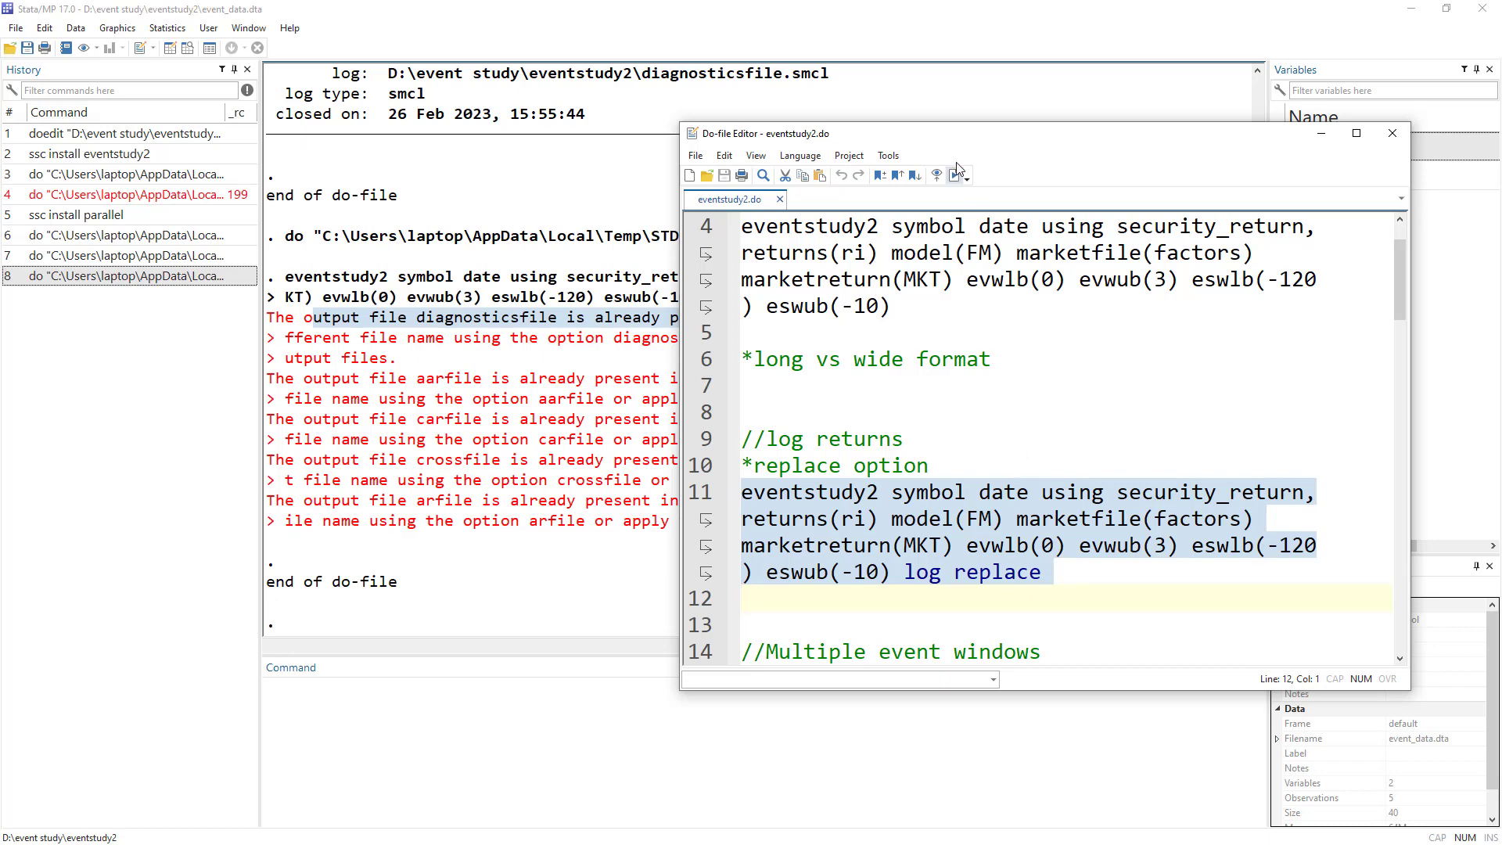
pyautogui.hotkey('ctrl', 'd')
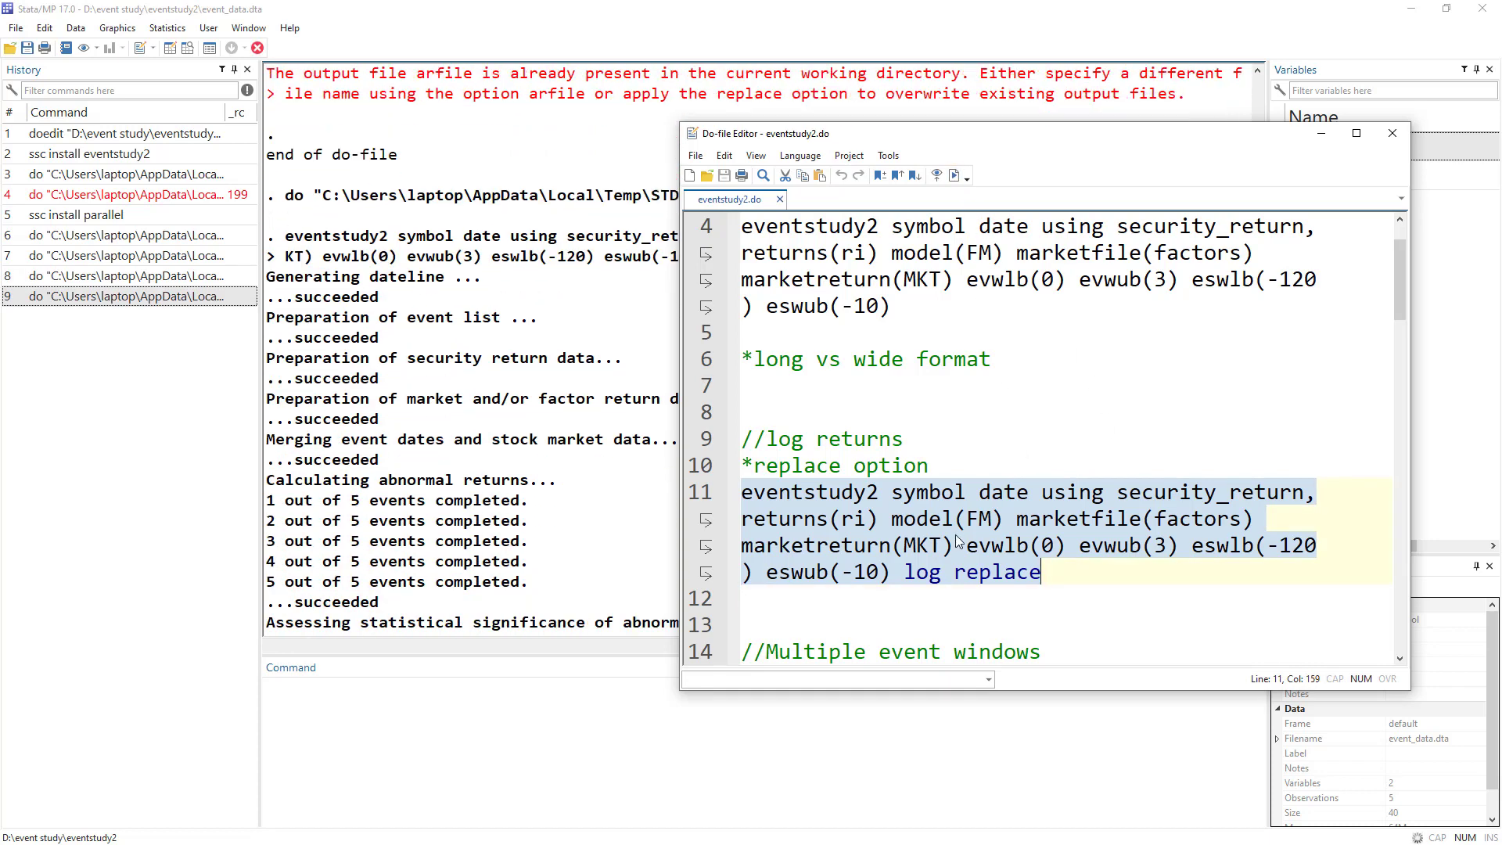
pyautogui.click(1045, 574)
pyautogui.moveTo(1045, 574); pyautogui.dragTo(742, 492)
pyautogui.hotkey('ctrl', 'd')
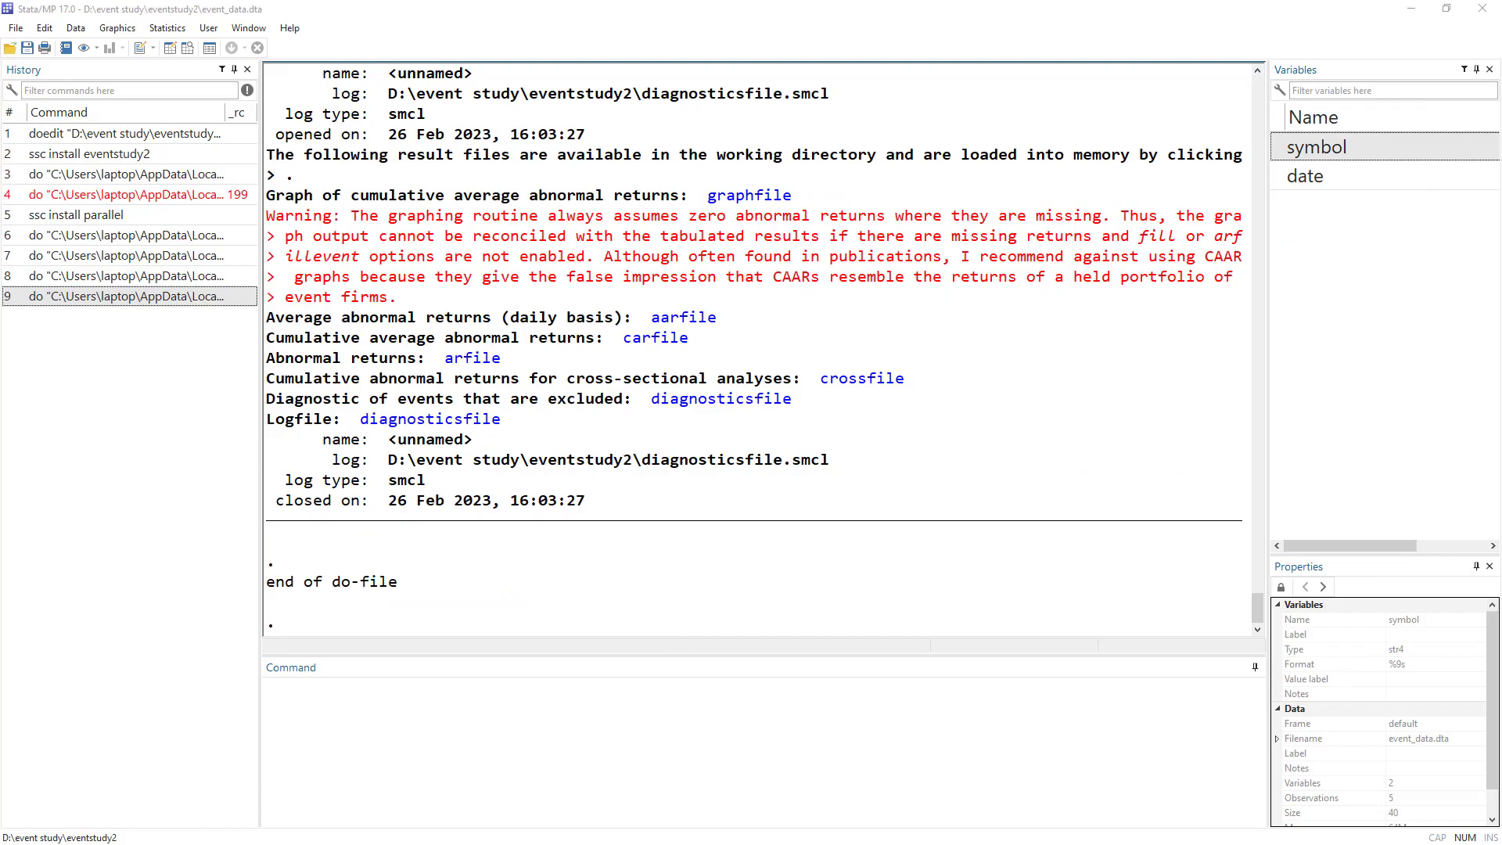
# Open crossfile.dta from the eventstudy2 folder and compare its CAR values with the estudy results in the other Stata window
pyautogui.hotkey('alt', 'Tab')
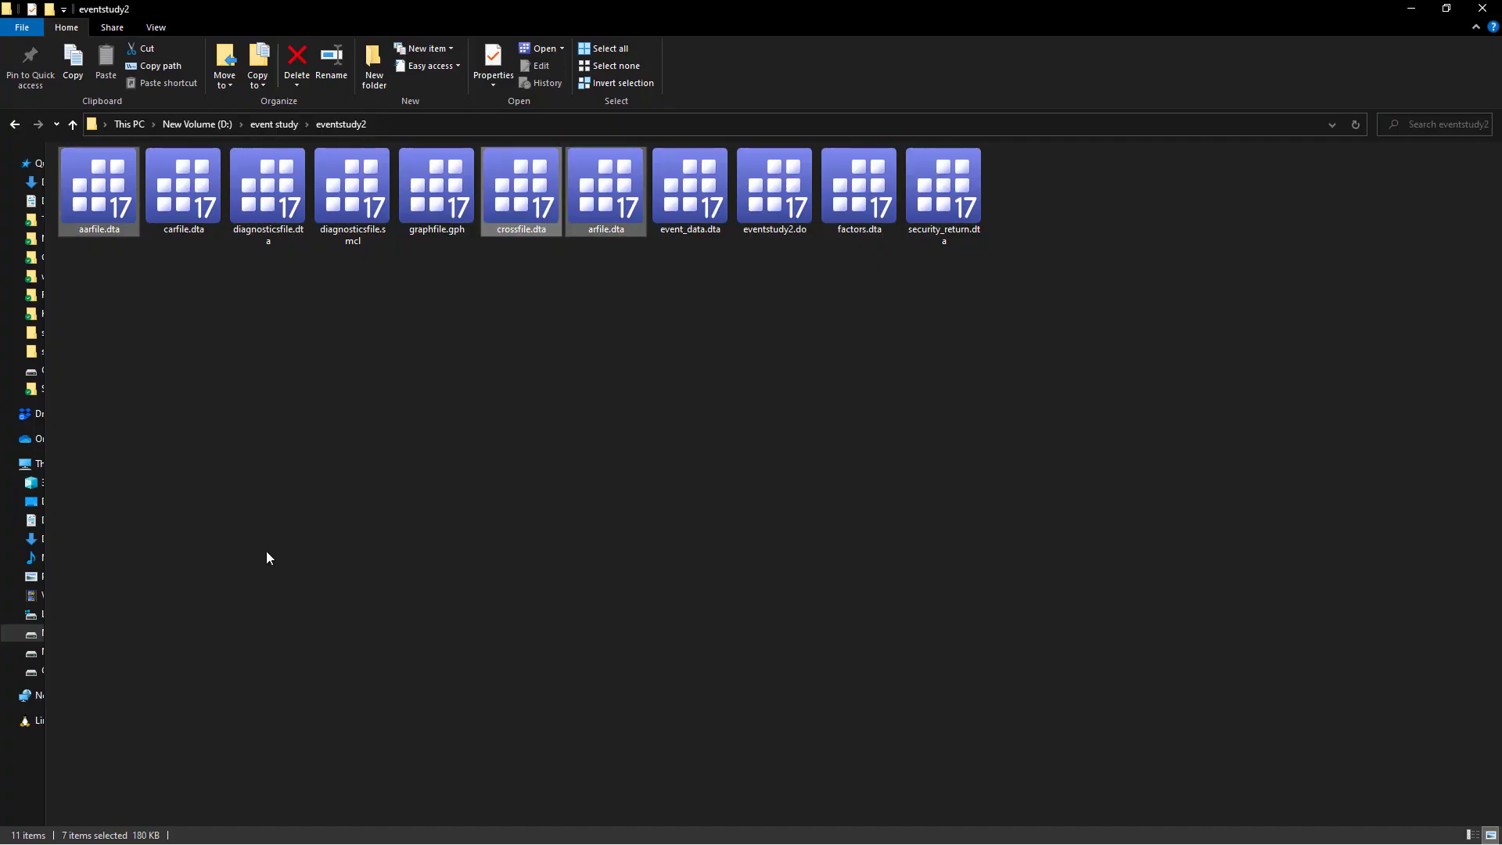
pyautogui.click(529, 211)
pyautogui.doubleClick(526, 208)
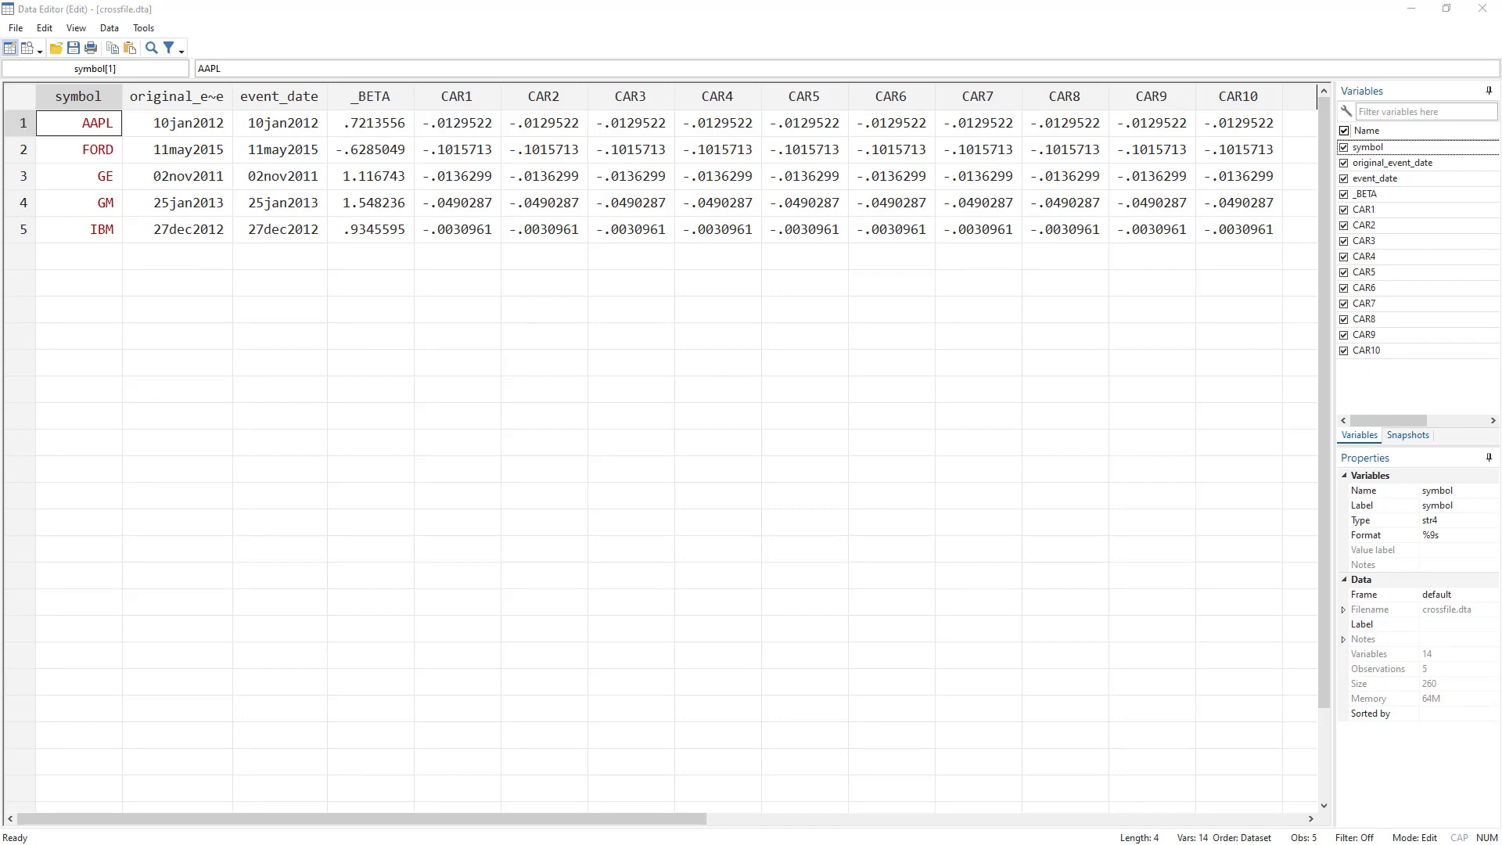
pyautogui.moveTo(795, 250); pyautogui.dragTo(871, 279)
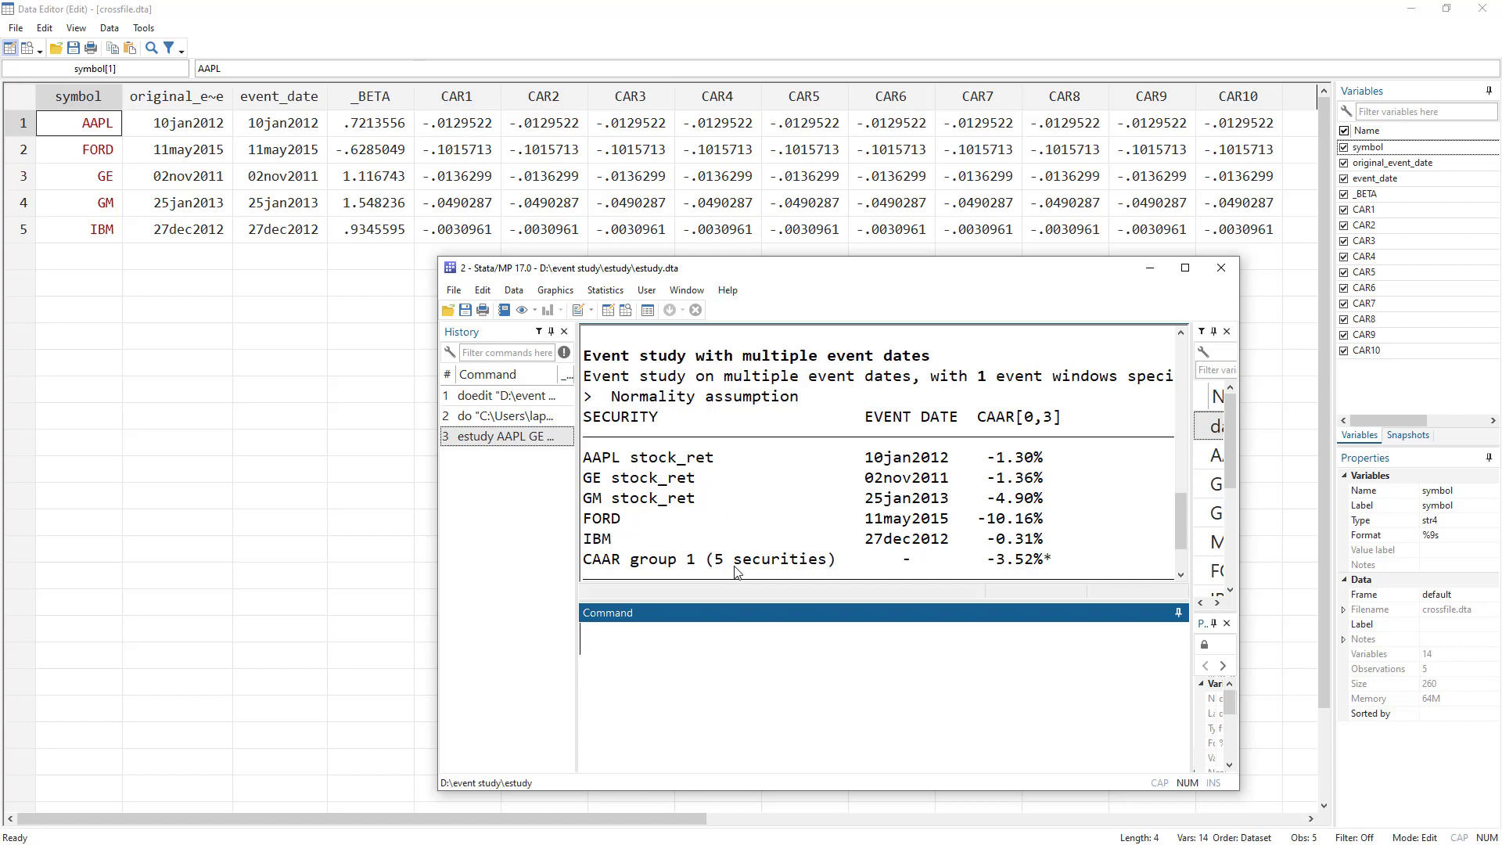
# Rerun the previous estudy command for AAPL, GE, GM, FORD and IBM with dec(4) added
pyautogui.click(560, 436)
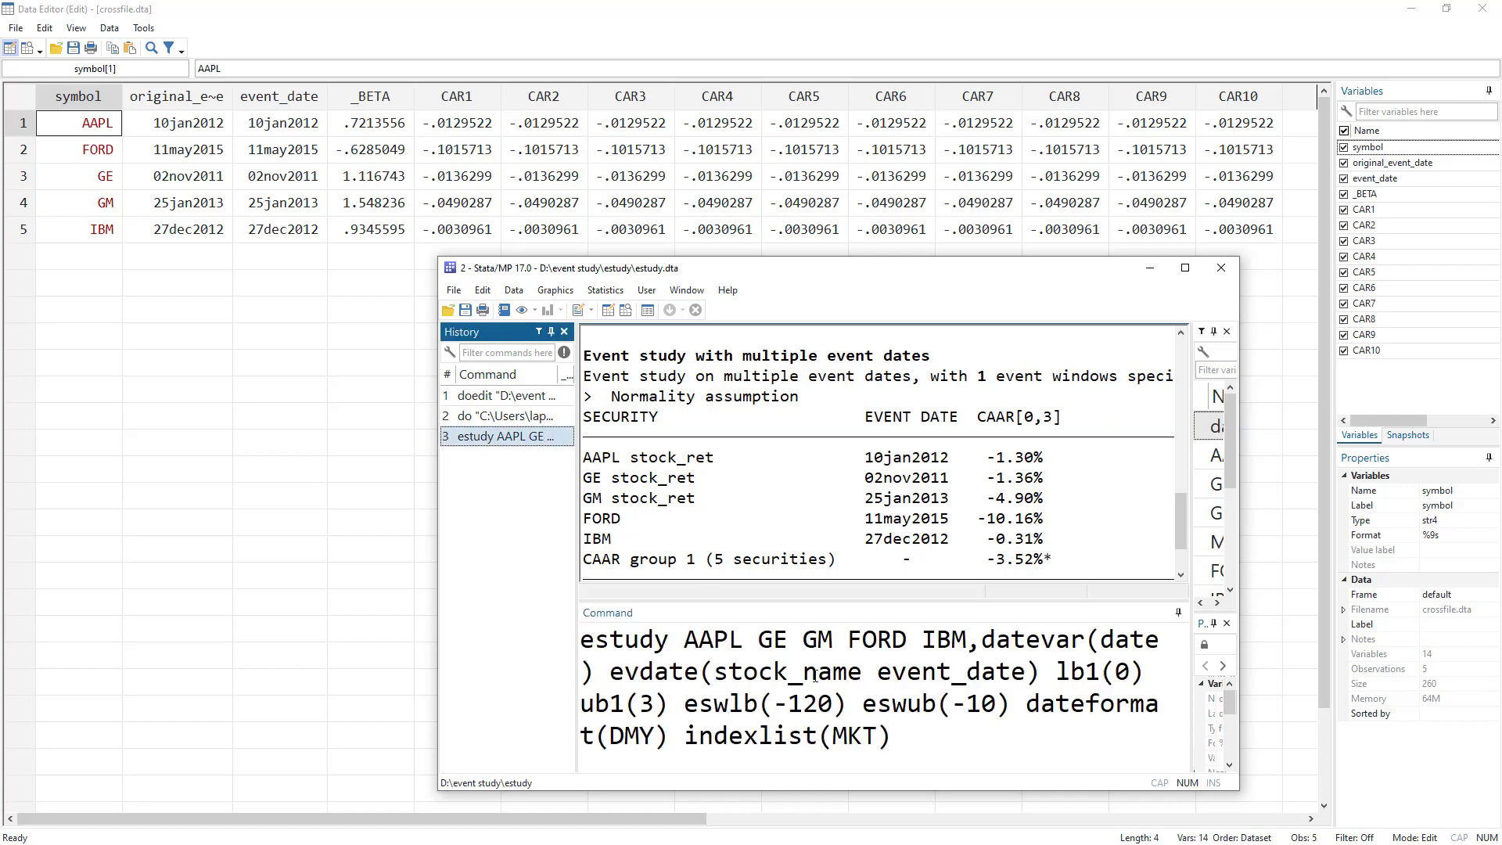
pyautogui.click(947, 737)
pyautogui.write('dec')
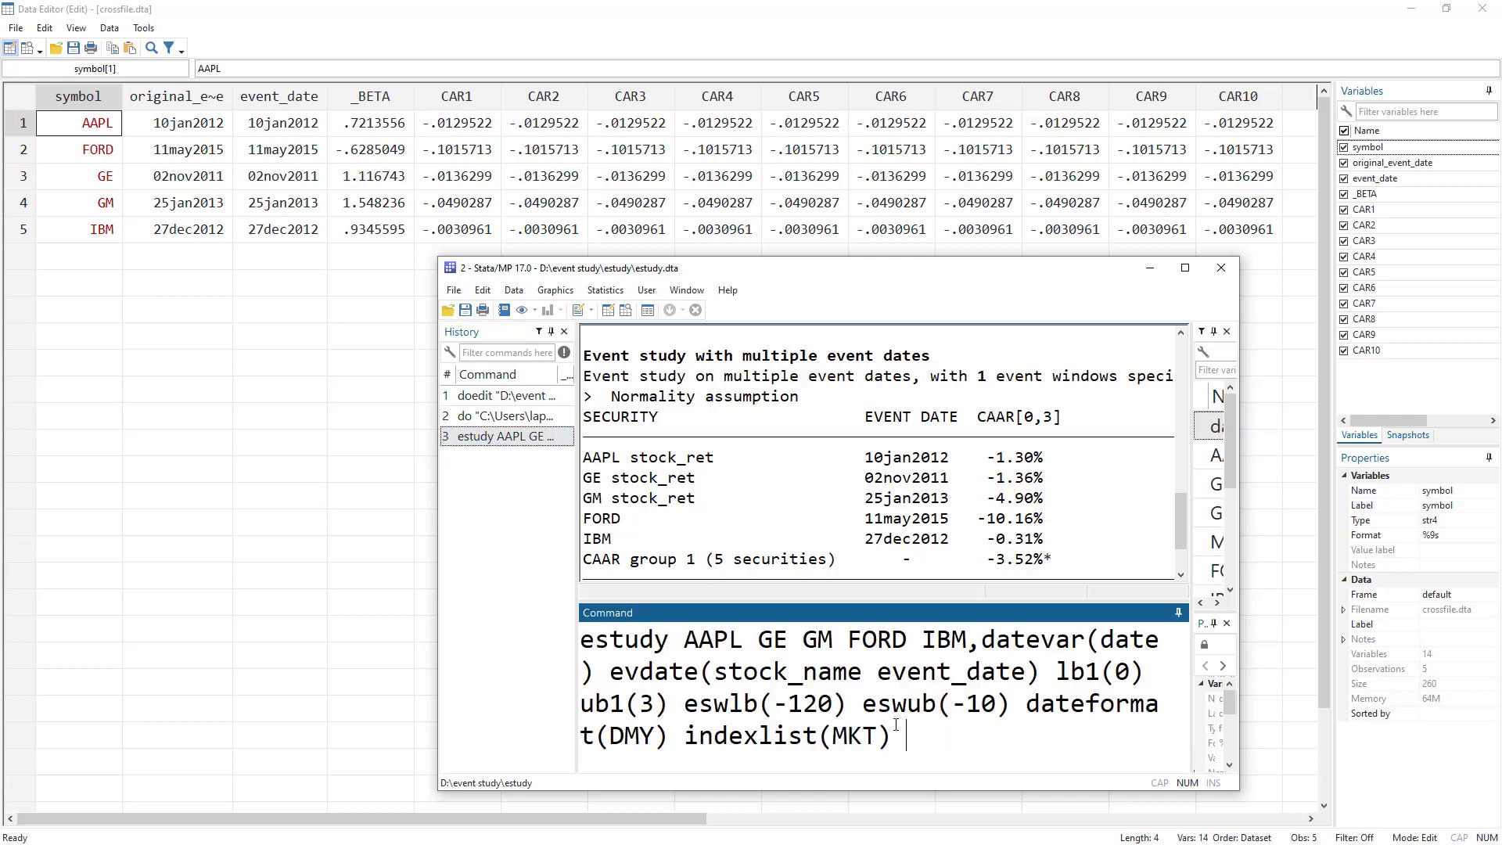
pyautogui.write('(4)')
pyautogui.press('Return')
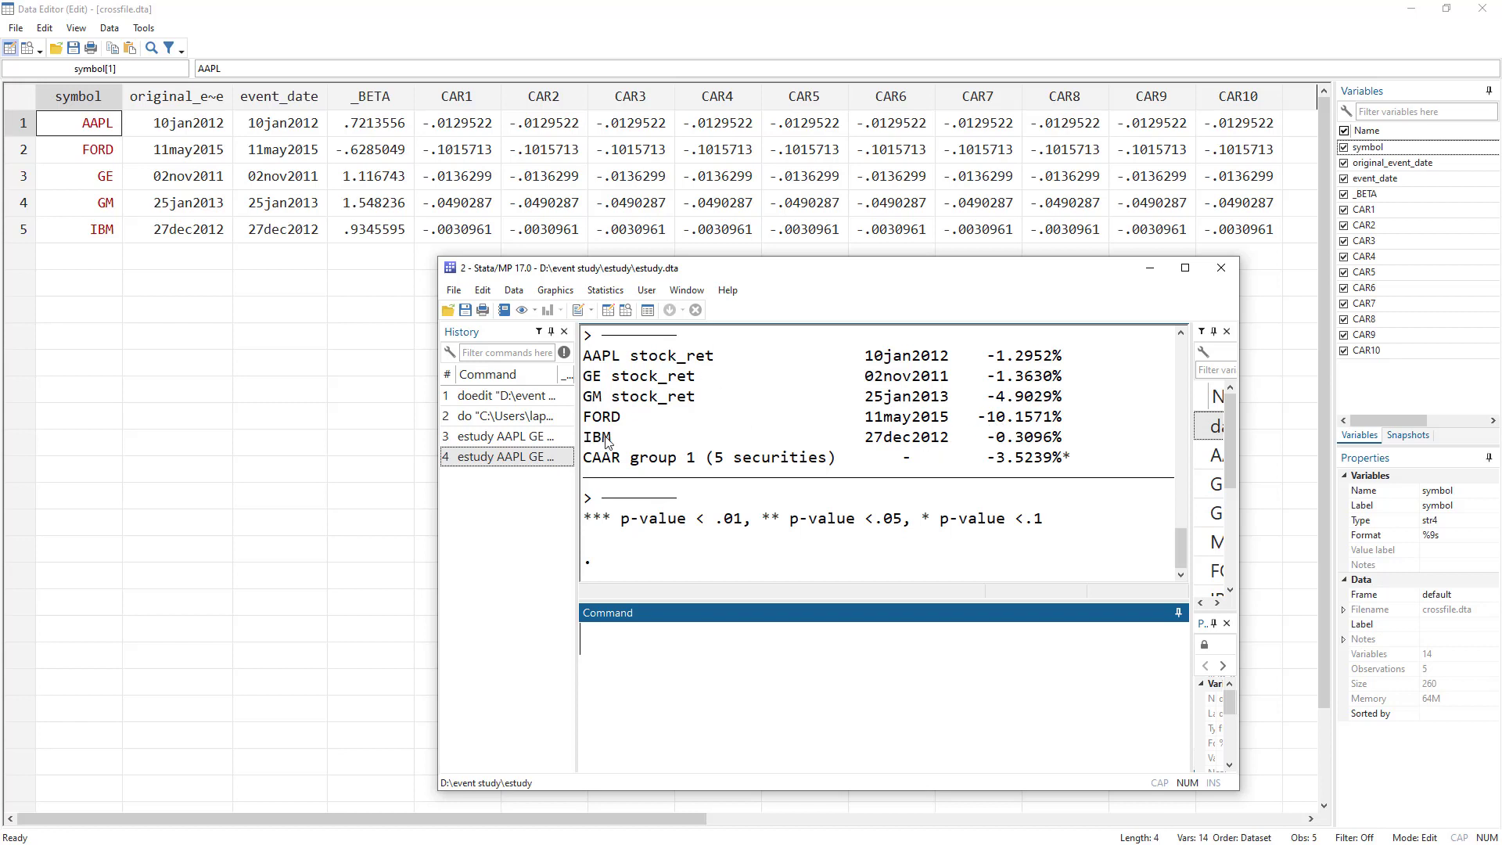
# Close the estudy window and the crossfile.dta data view, and return to the eventstudy2 do-file
pyautogui.click(1220, 267)
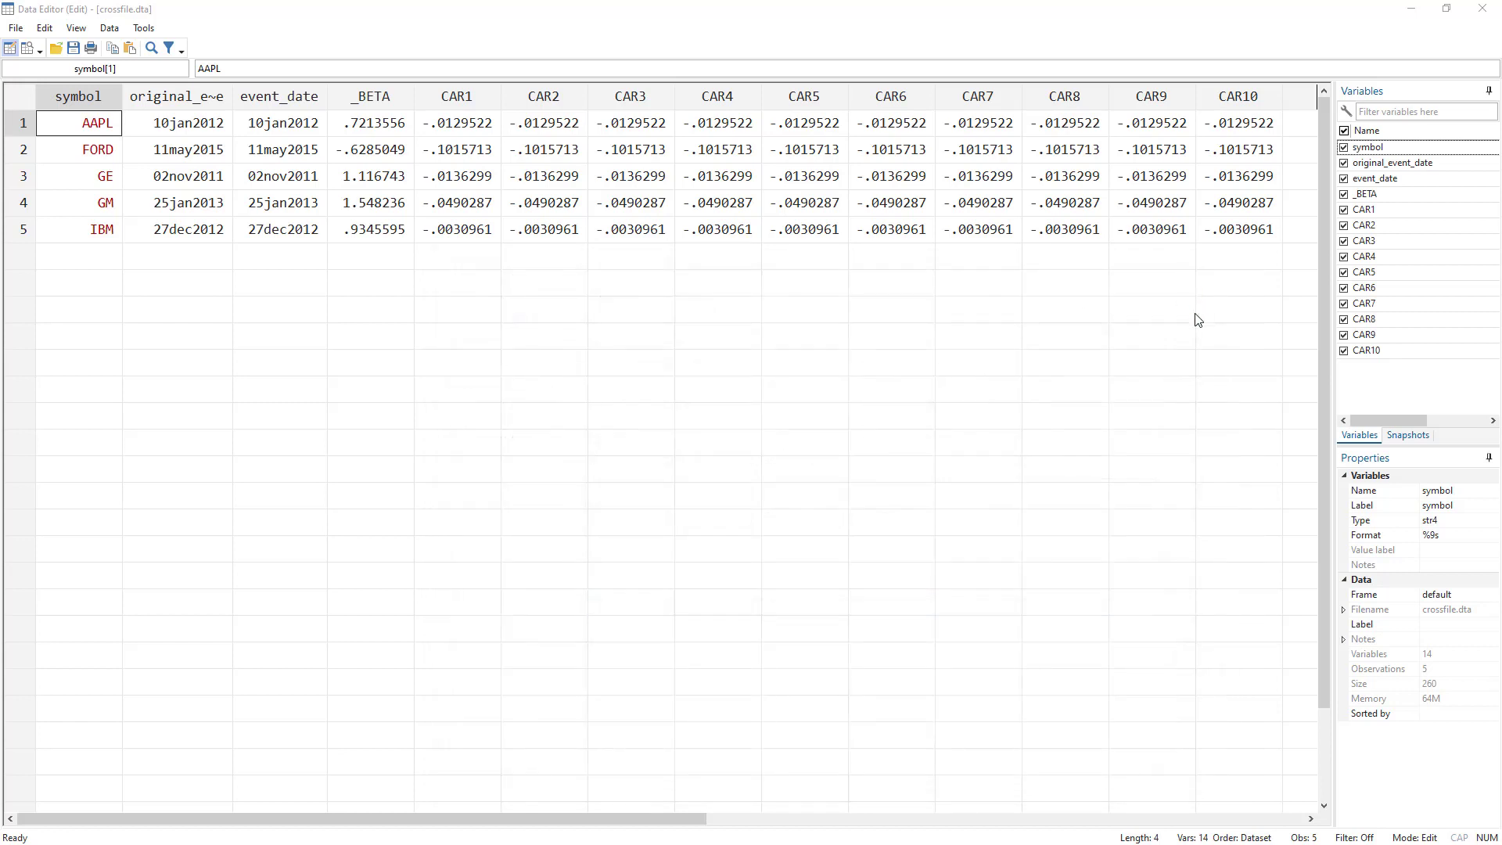
pyautogui.click(1489, 21)
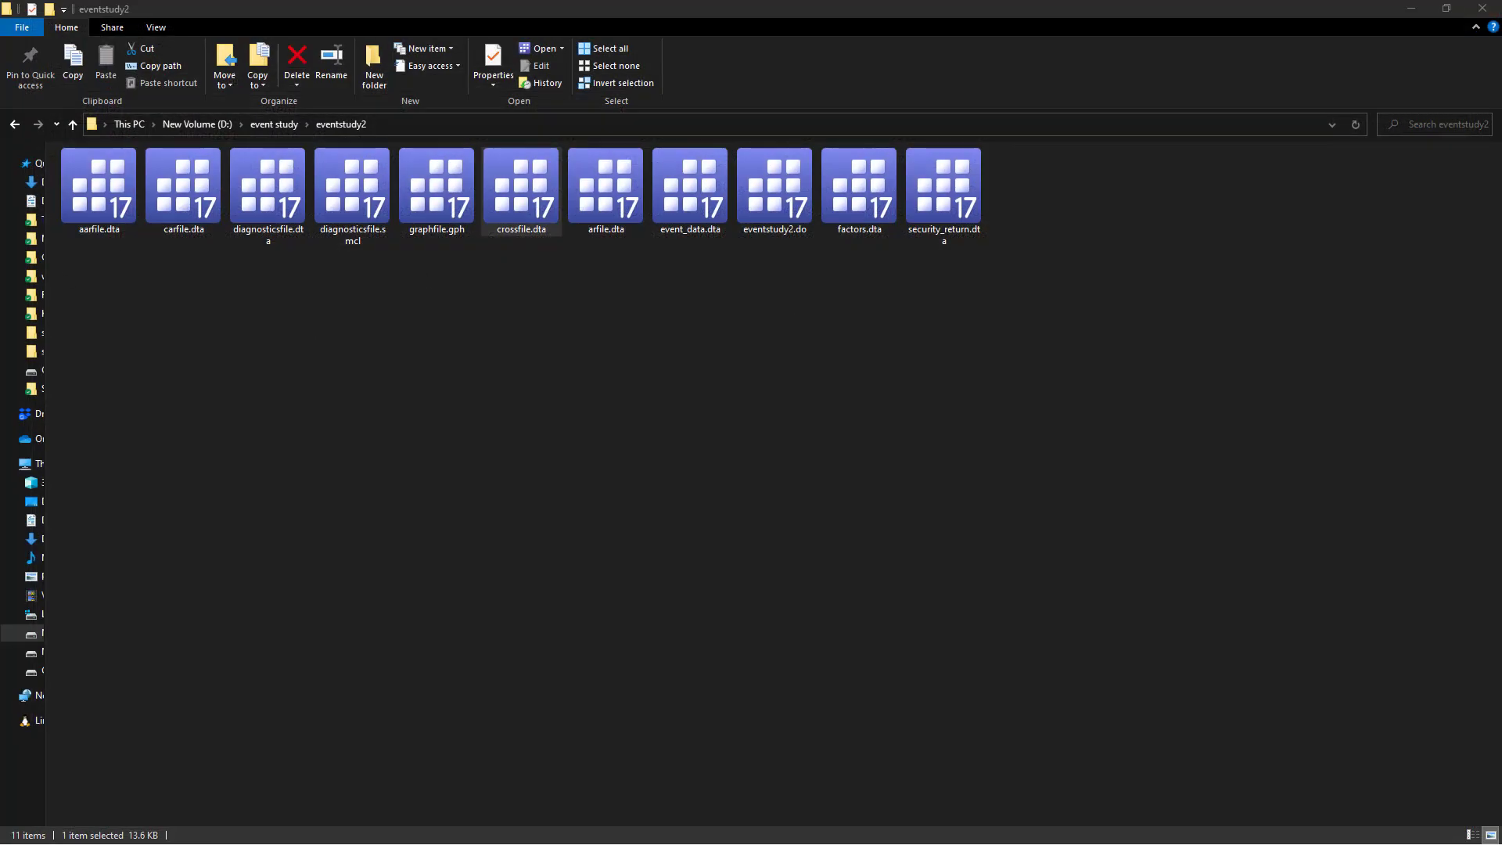
pyautogui.hotkey('alt', 'Tab')
pyautogui.hotkey('alt', 'Tab')
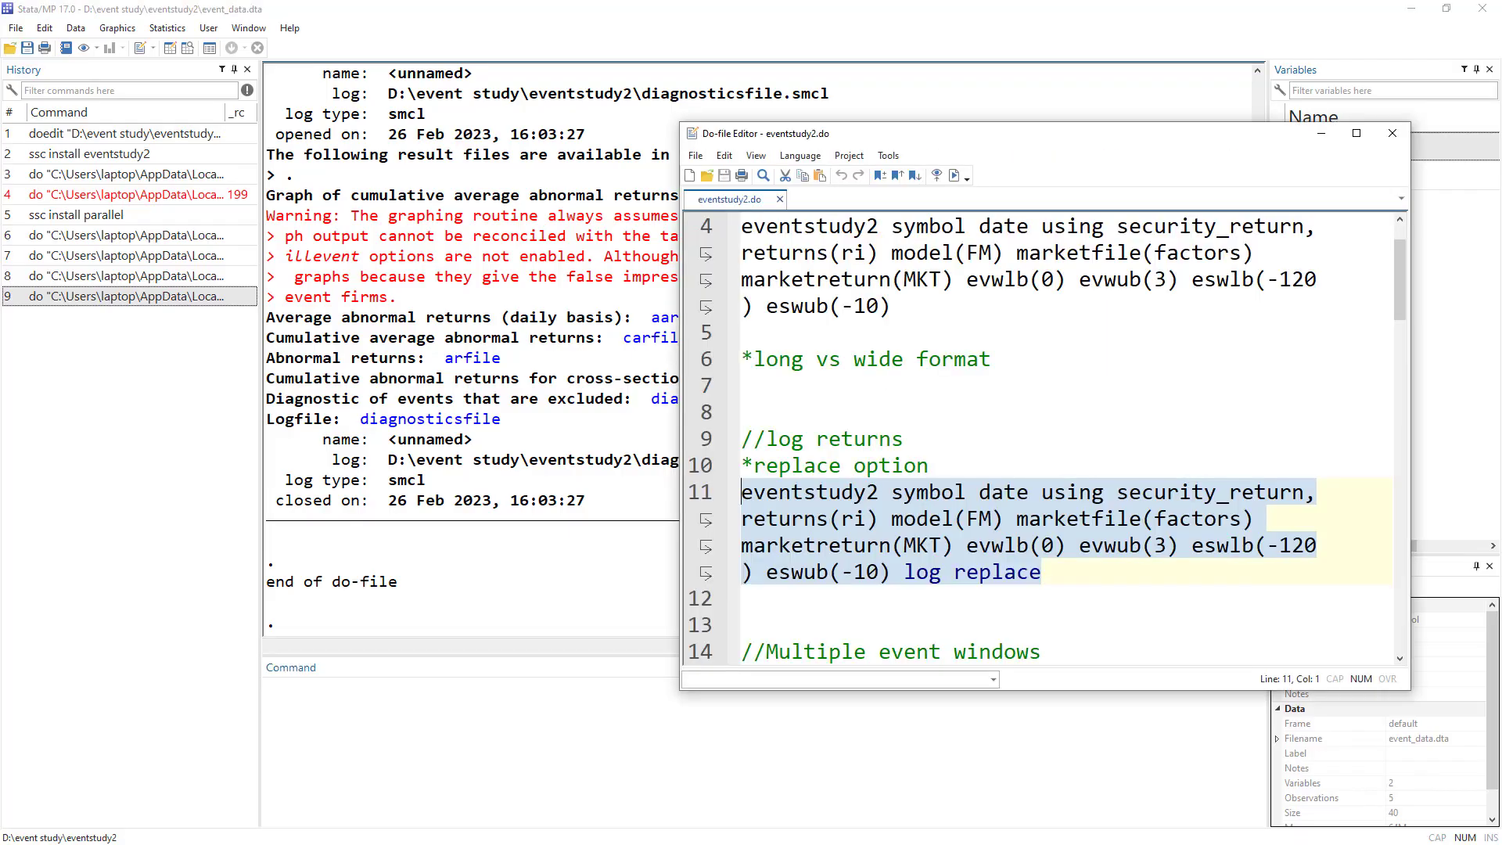
# Examine the multiple event windows command, comparing evwlb(0) evwub(3) with the car1LB(-1) car1UB(2) and car2LB(0) car2UB(3) options
pyautogui.doubleClick(818, 496)
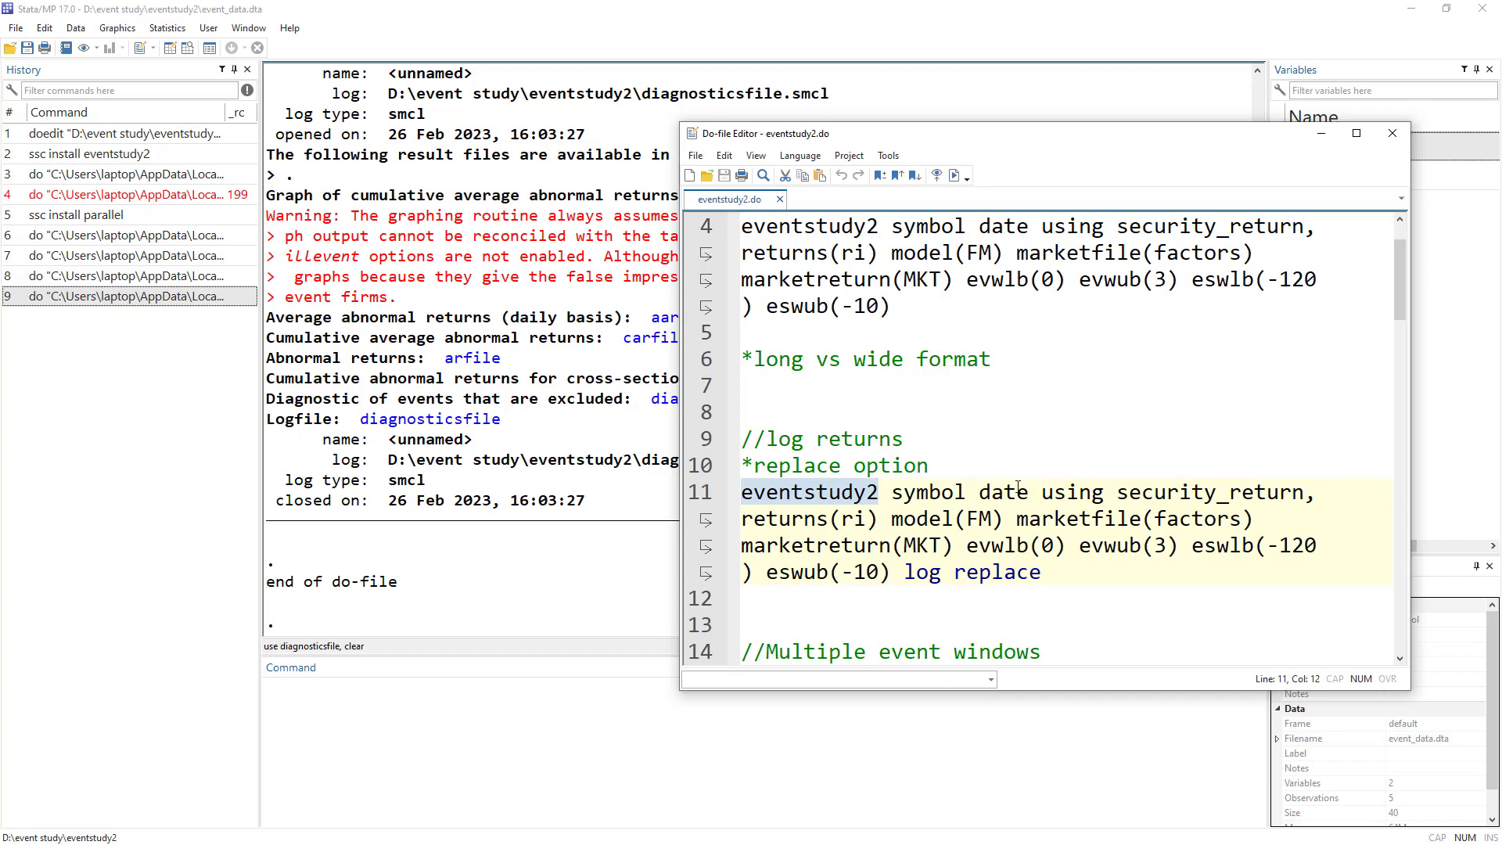
pyautogui.scroll(-1, 1020, 486)
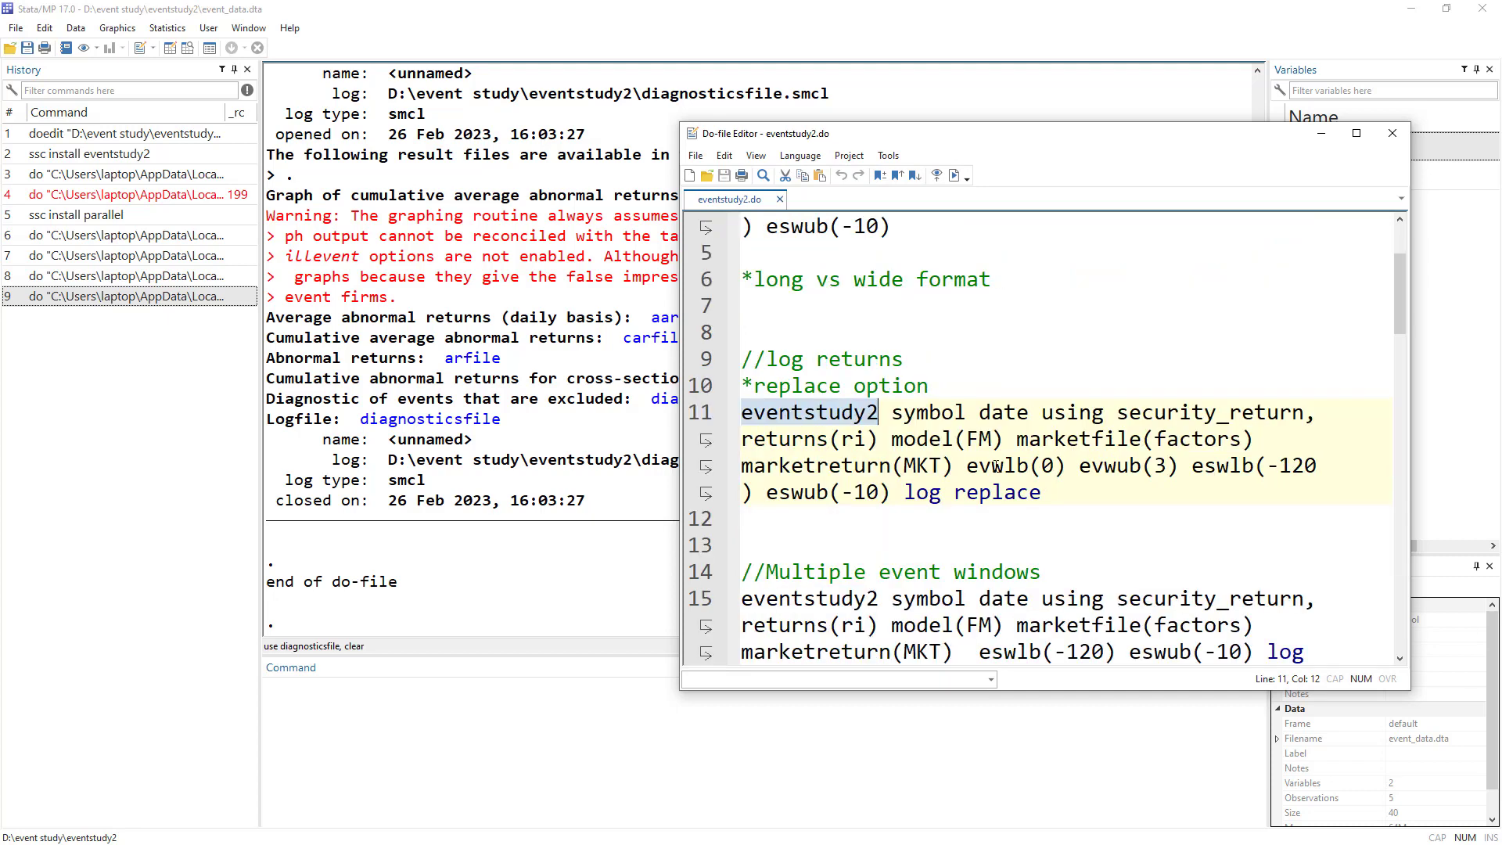
pyautogui.scroll(-2, 992, 464)
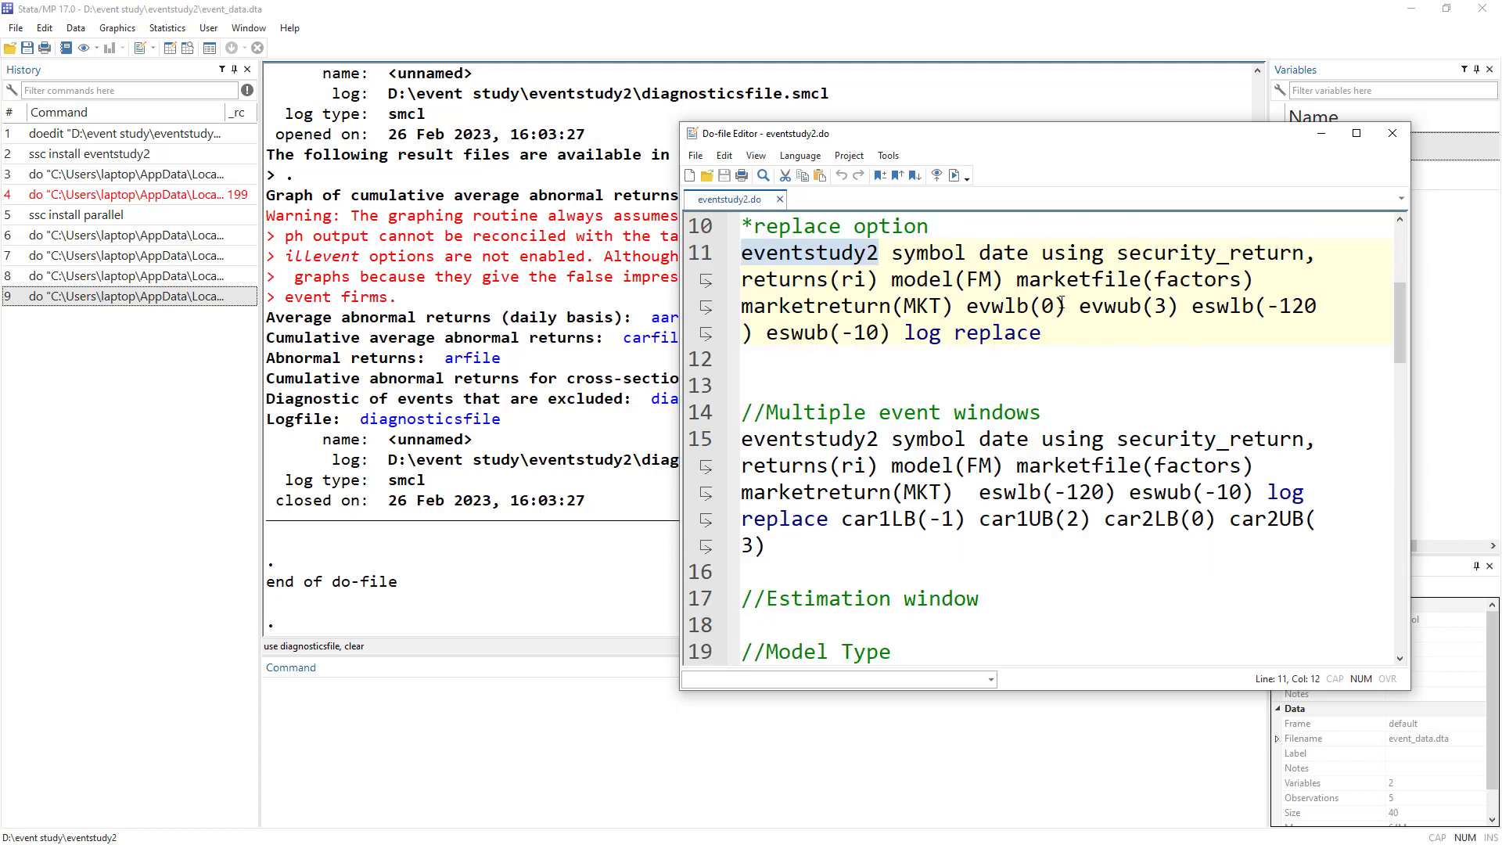
pyautogui.moveTo(766, 414); pyautogui.dragTo(1044, 413)
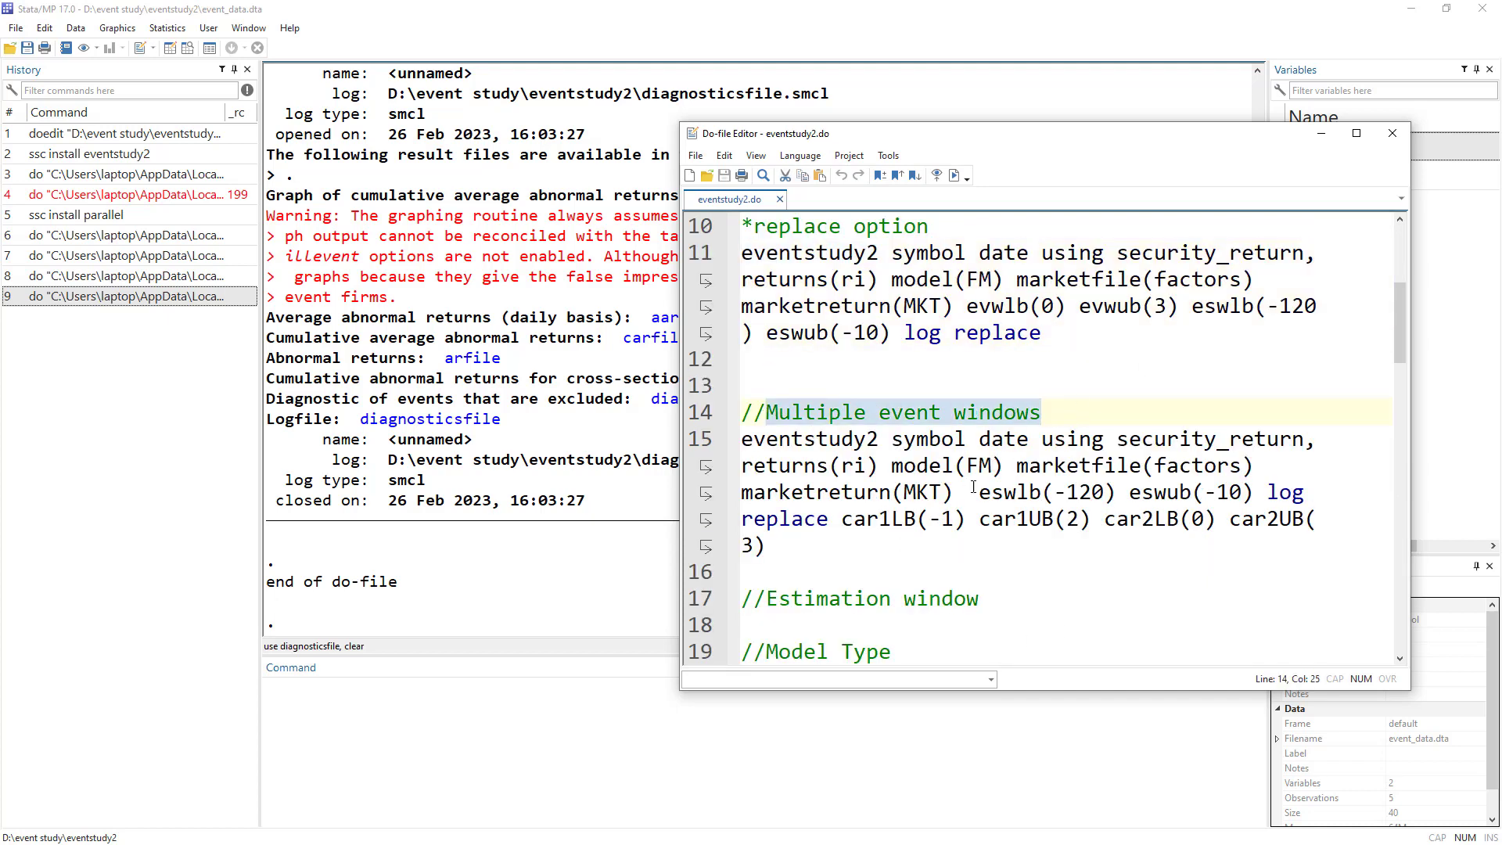
pyautogui.click(818, 416)
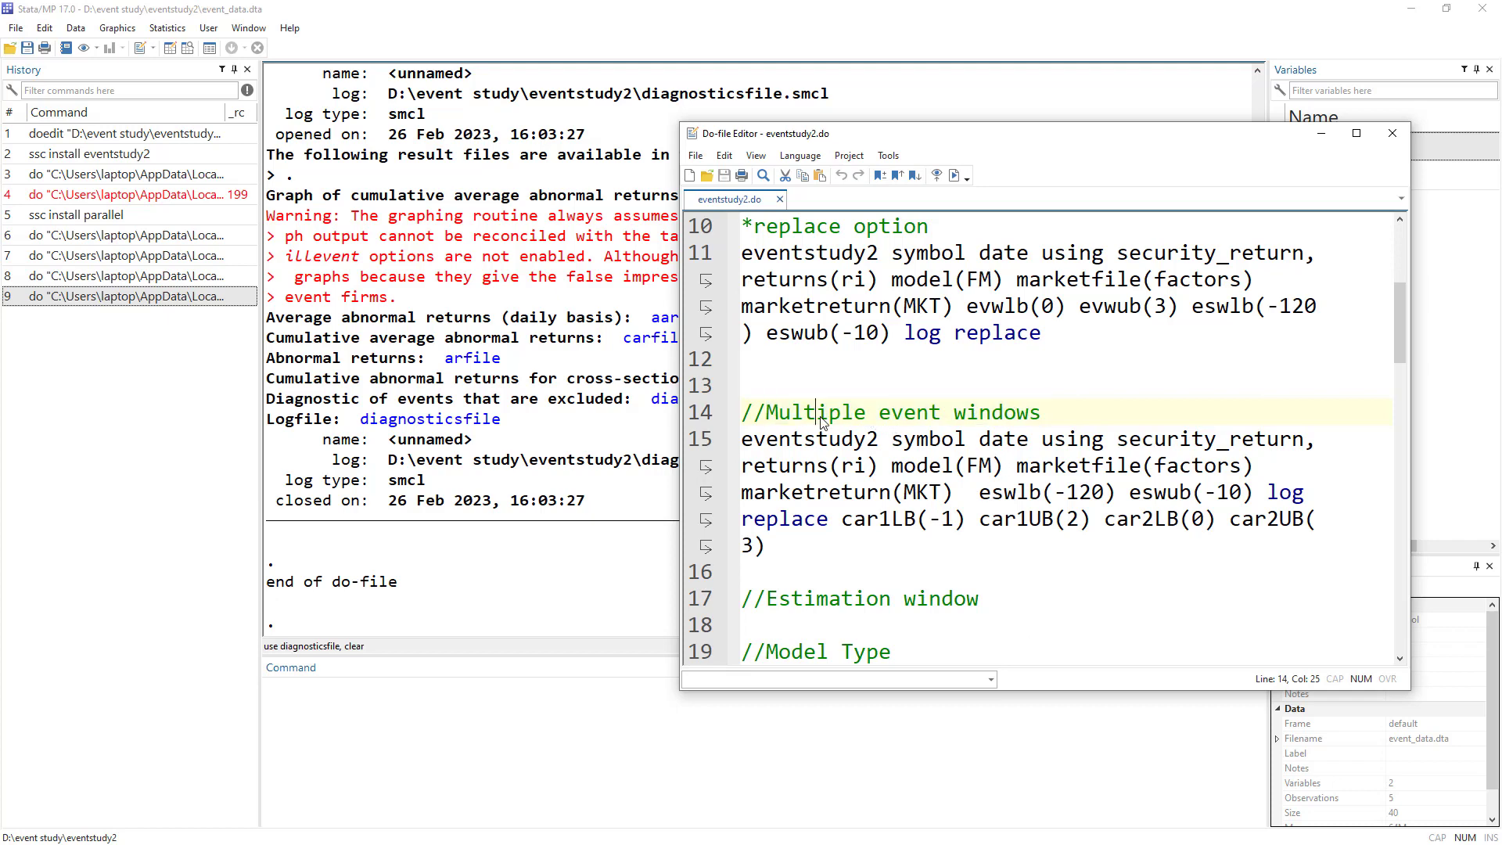
pyautogui.doubleClick(821, 415)
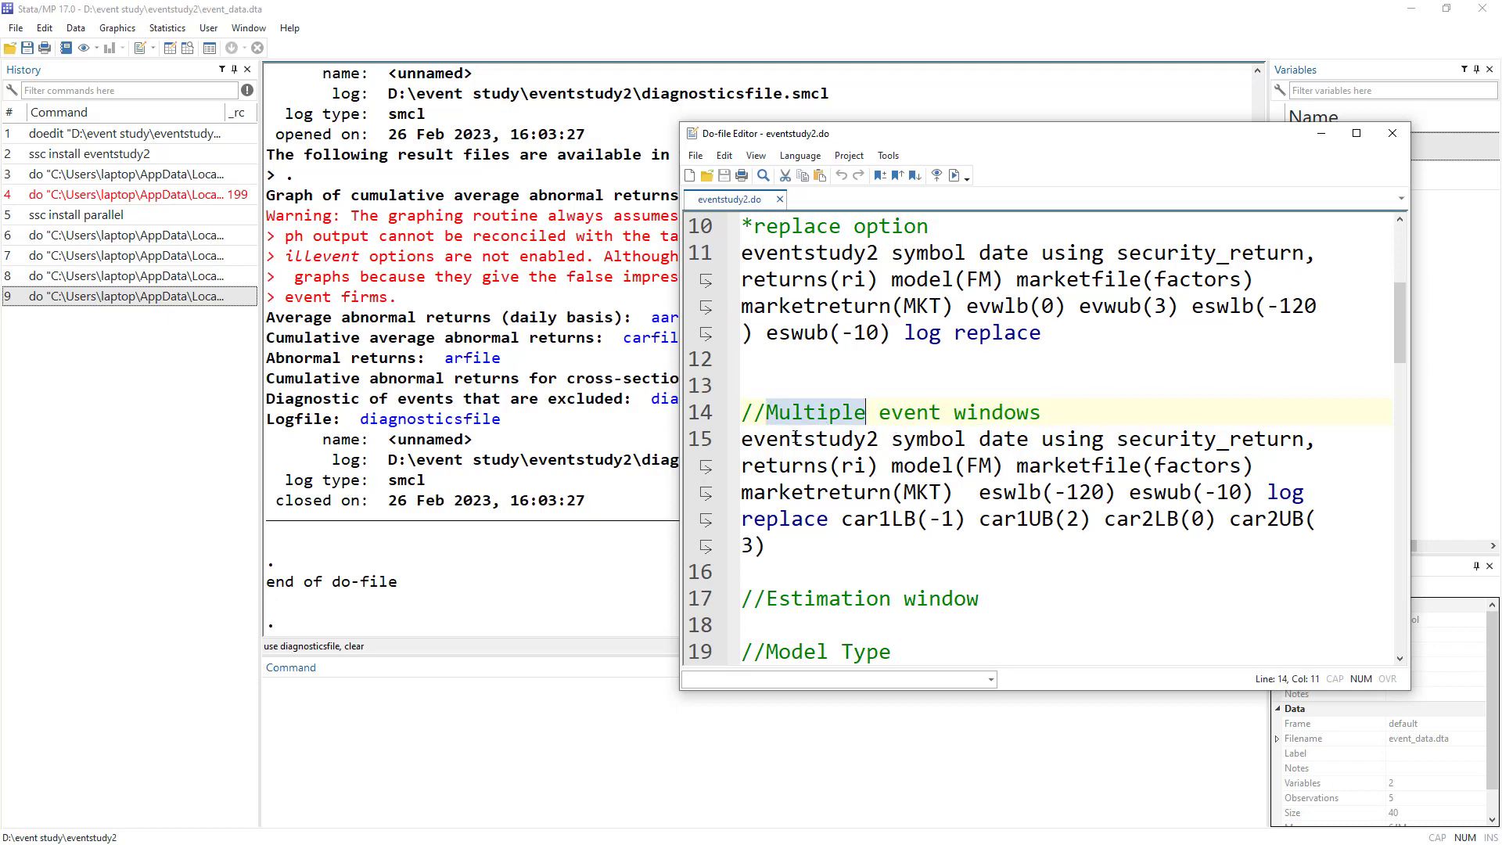
pyautogui.moveTo(746, 443); pyautogui.dragTo(831, 518)
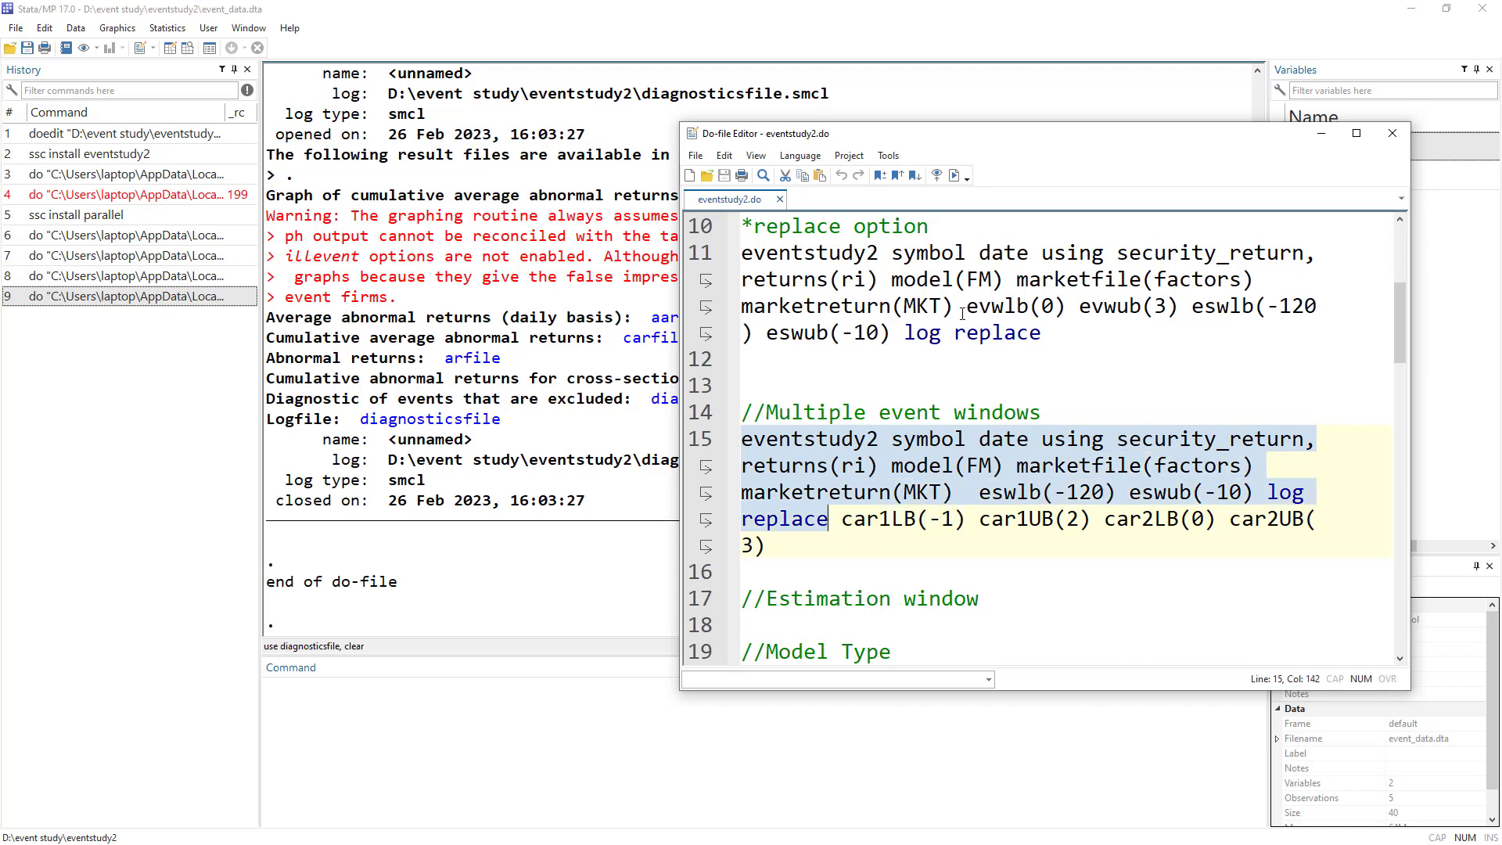
pyautogui.moveTo(967, 306); pyautogui.dragTo(1108, 306)
pyautogui.moveTo(1162, 306); pyautogui.dragTo(1176, 307)
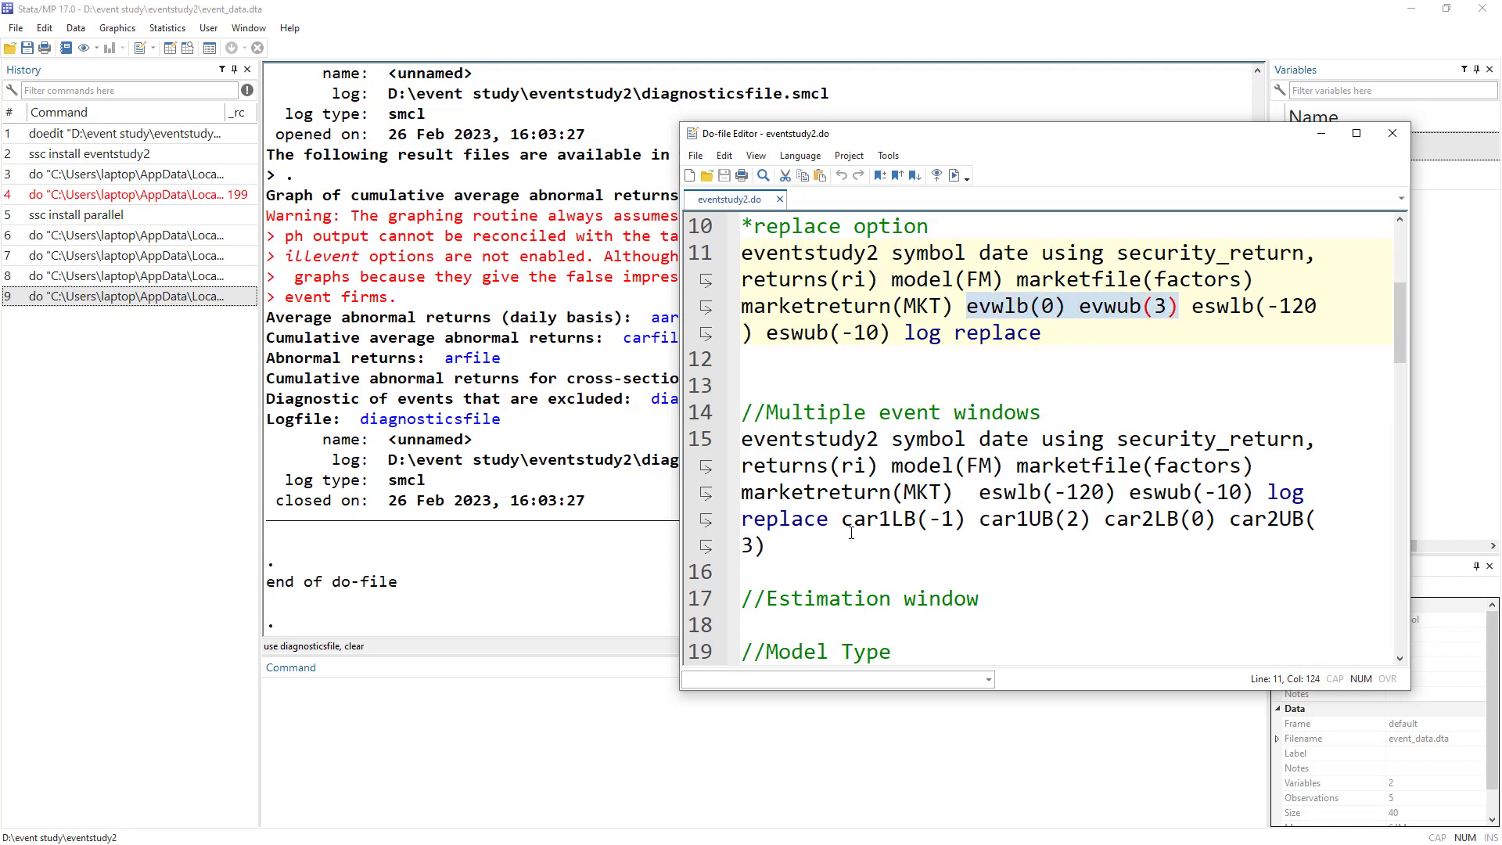
pyautogui.moveTo(840, 519); pyautogui.dragTo(967, 527)
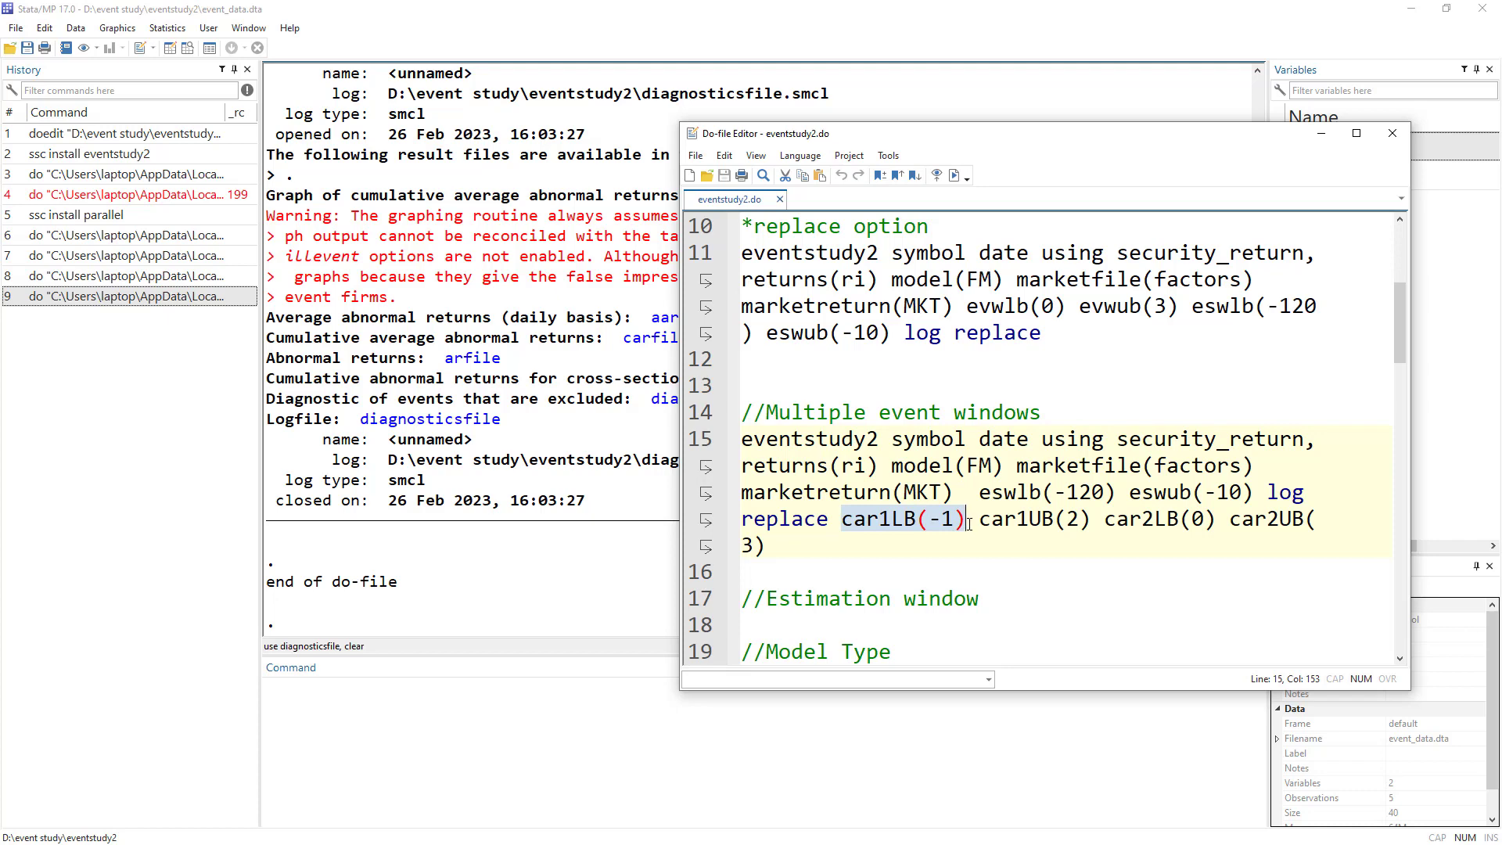
pyautogui.moveTo(969, 524); pyautogui.dragTo(1086, 553)
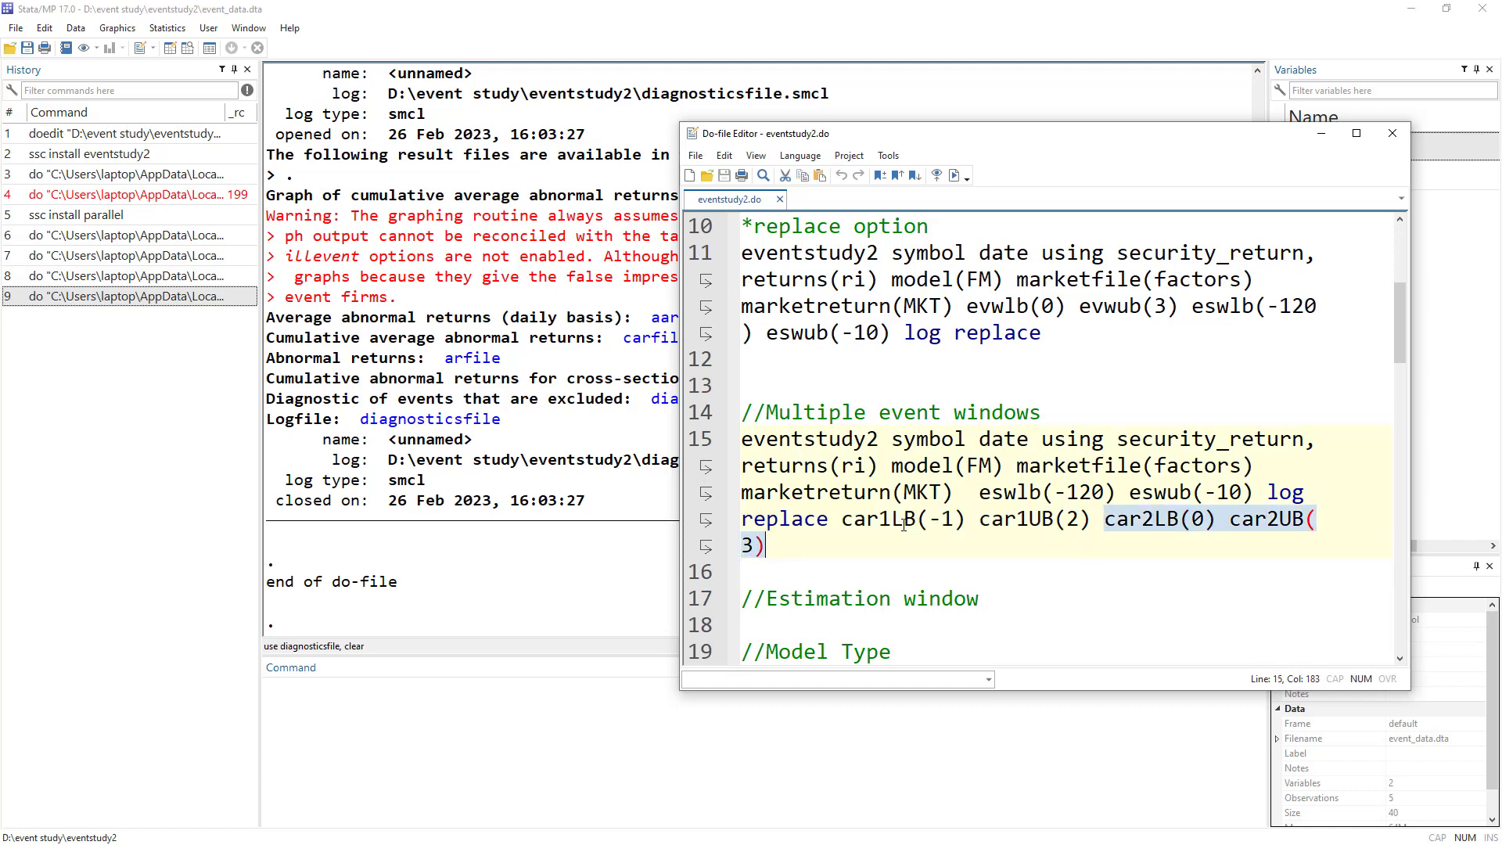
# Run the eventstudy2 command under Multiple event windows with car1LB(-1) car1UB(2) and car2LB(0) car2UB(3)
pyautogui.scroll(-1, 986, 522)
pyautogui.scroll(2, 1001, 505)
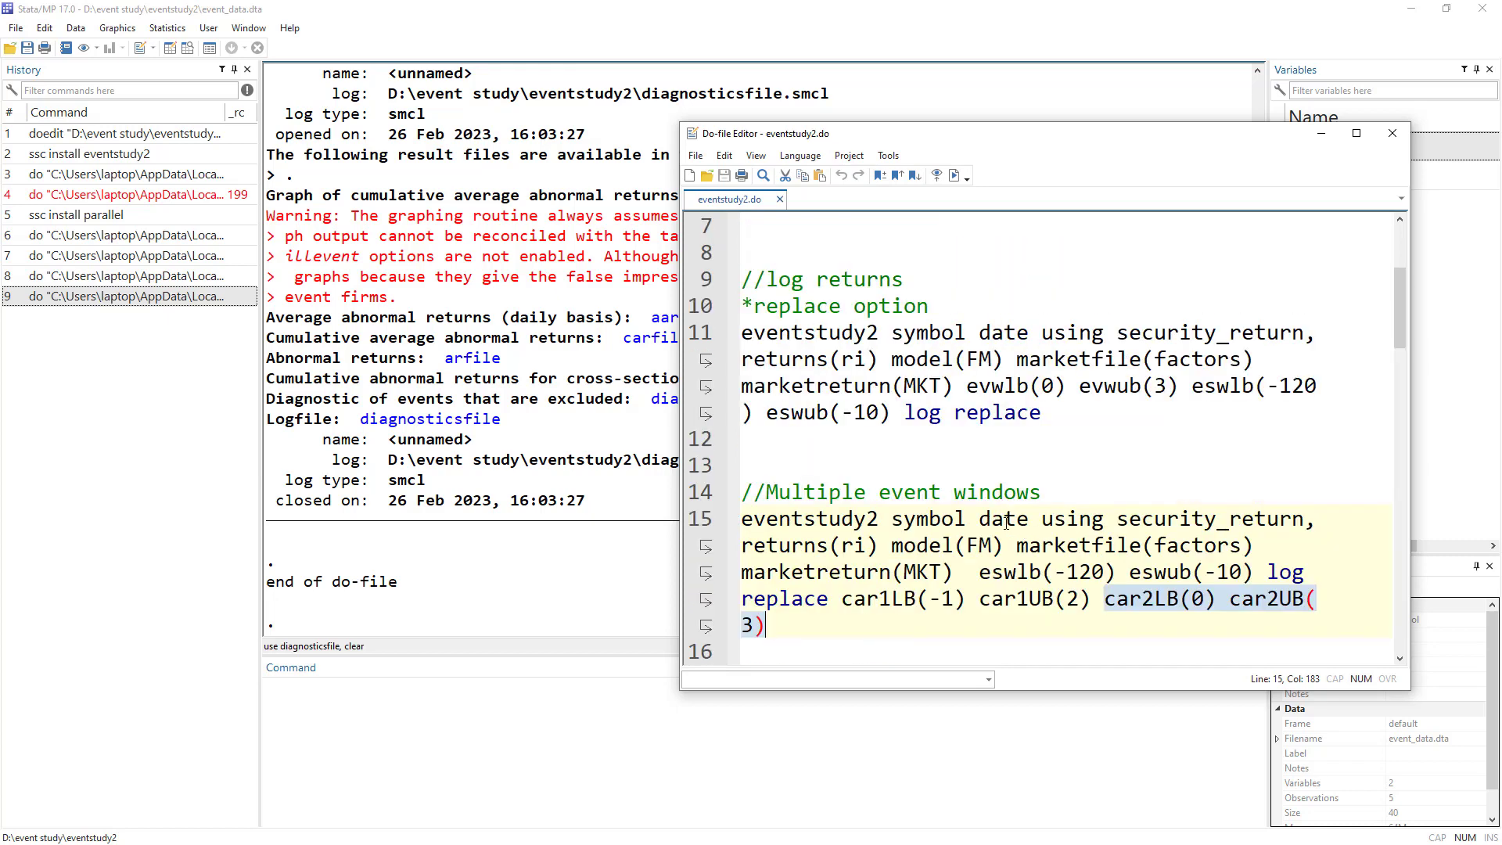
pyautogui.click(694, 530)
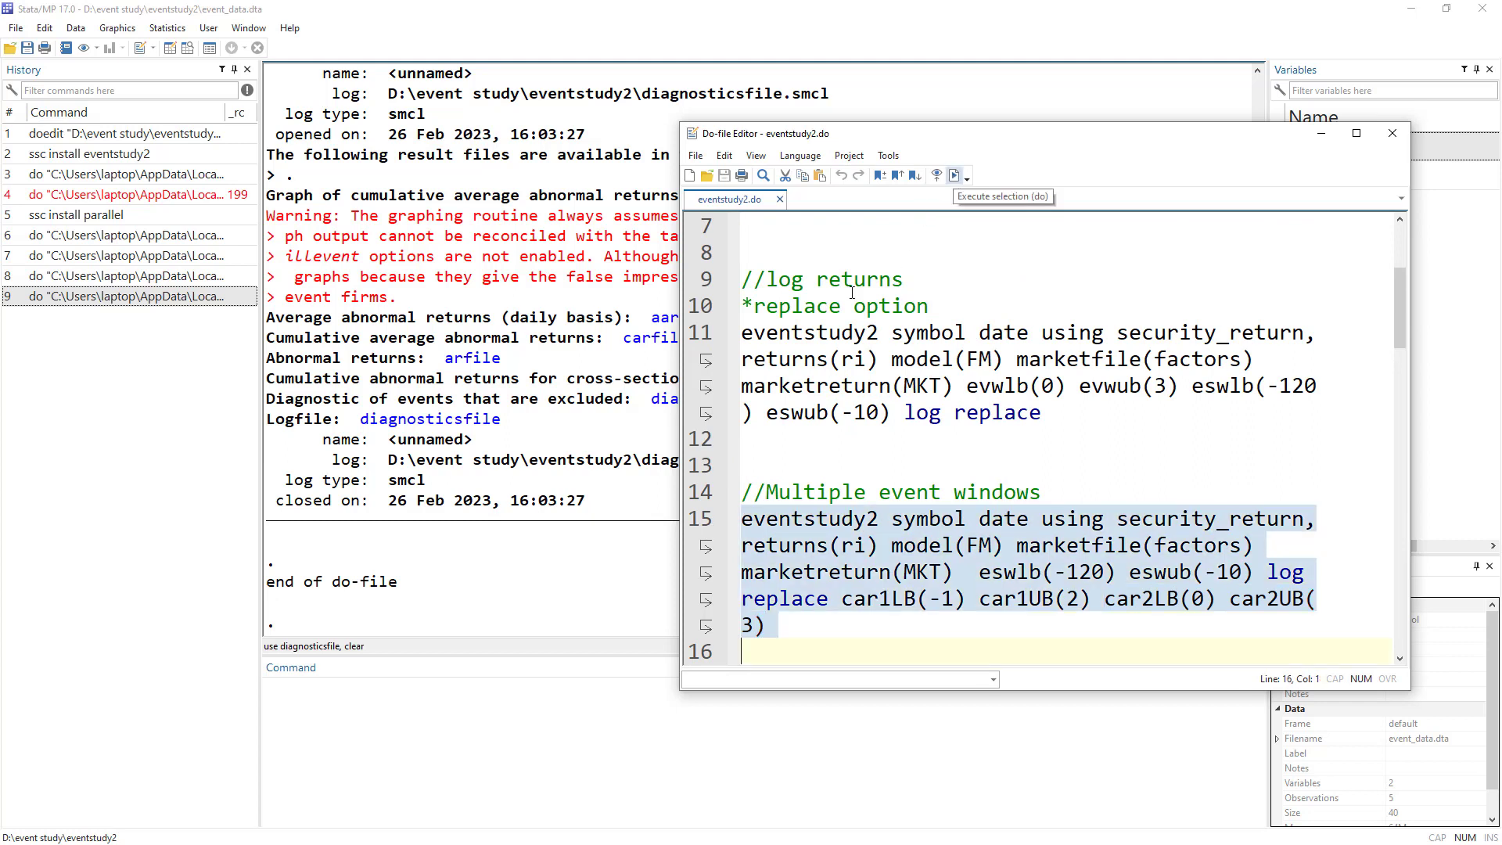
pyautogui.click(953, 176)
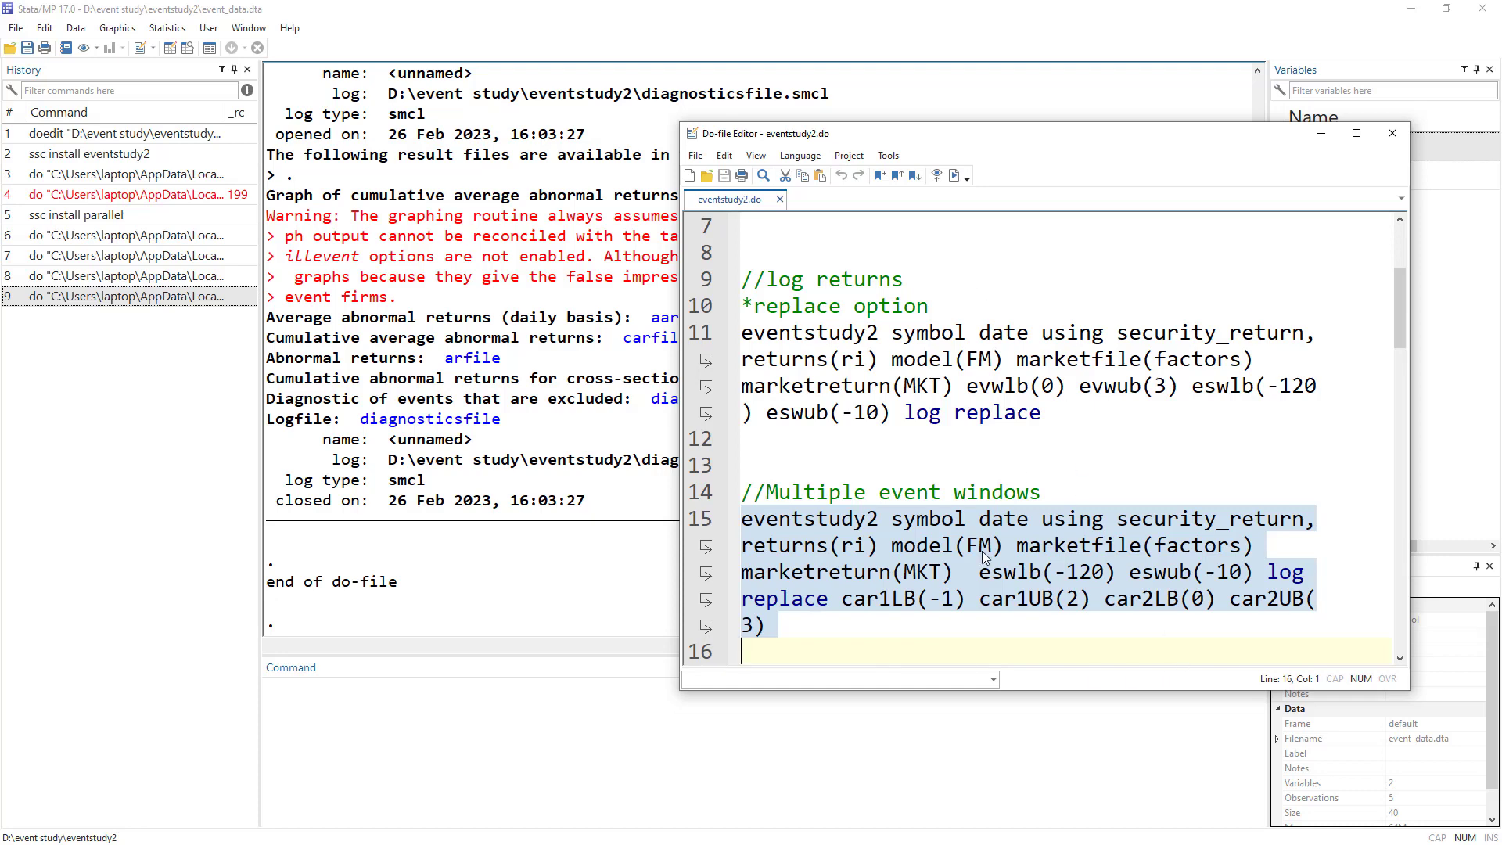
pyautogui.click(953, 175)
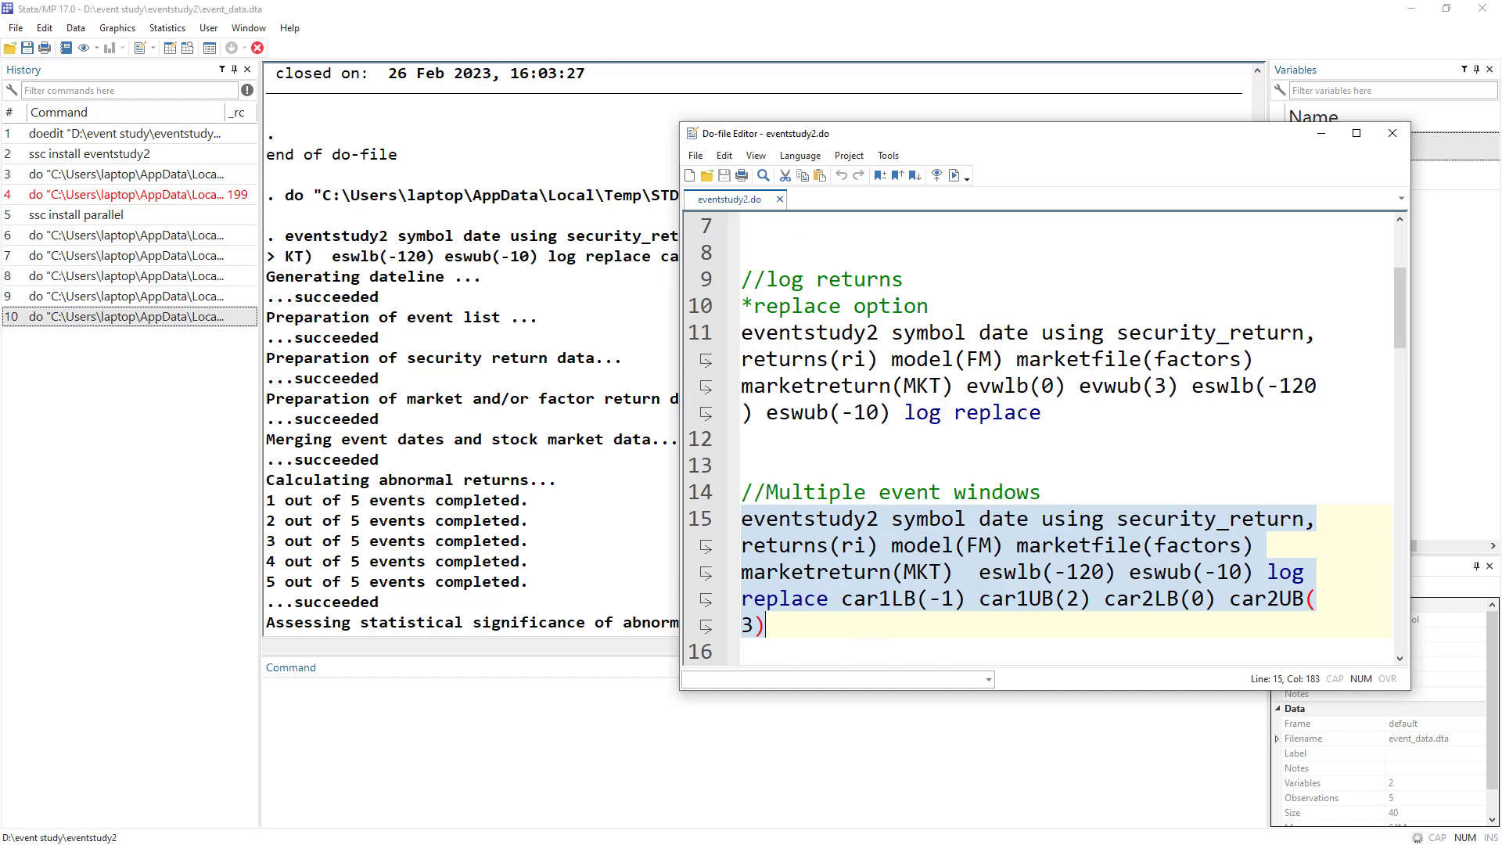
# Open crossfile.dta from the eventstudy2 folder and examine its symbol, date and beta columns and the CAR1 to CAR10 values
pyautogui.hotkey('alt', 'Tab')
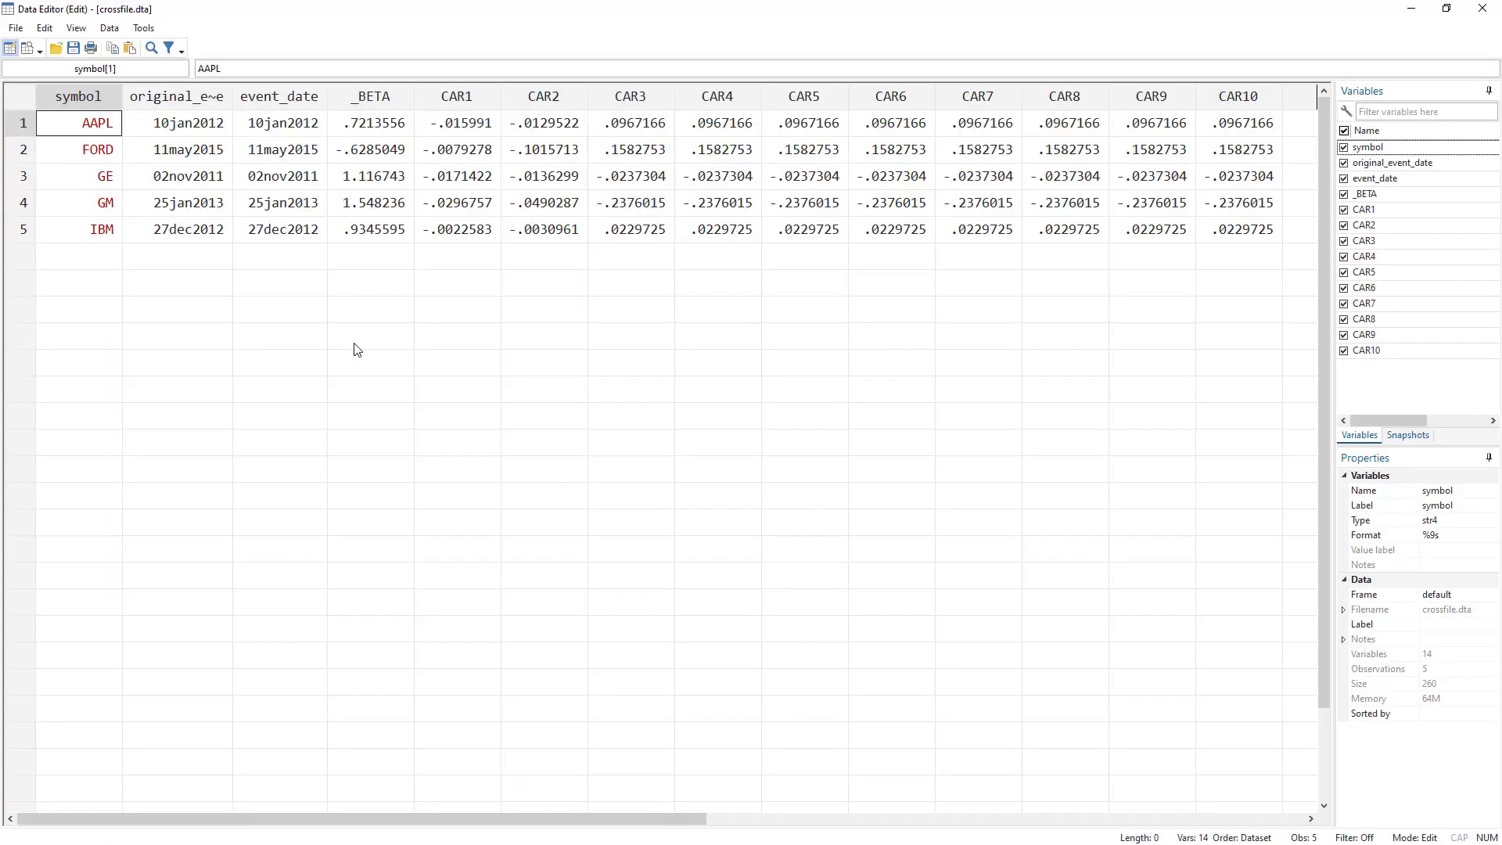
pyautogui.moveTo(87, 126); pyautogui.dragTo(344, 231)
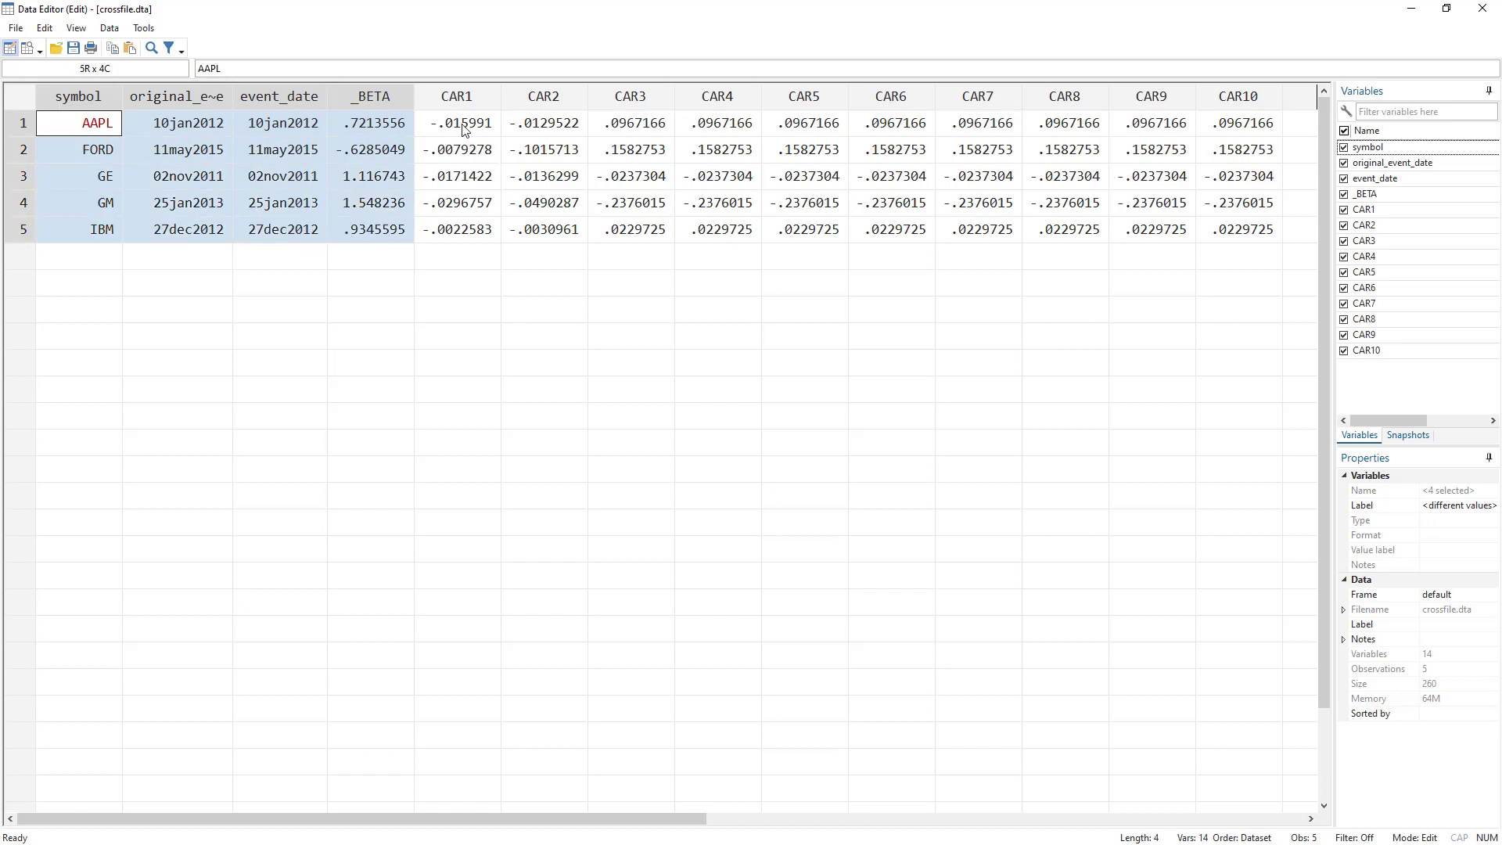
pyautogui.moveTo(463, 123); pyautogui.dragTo(627, 226)
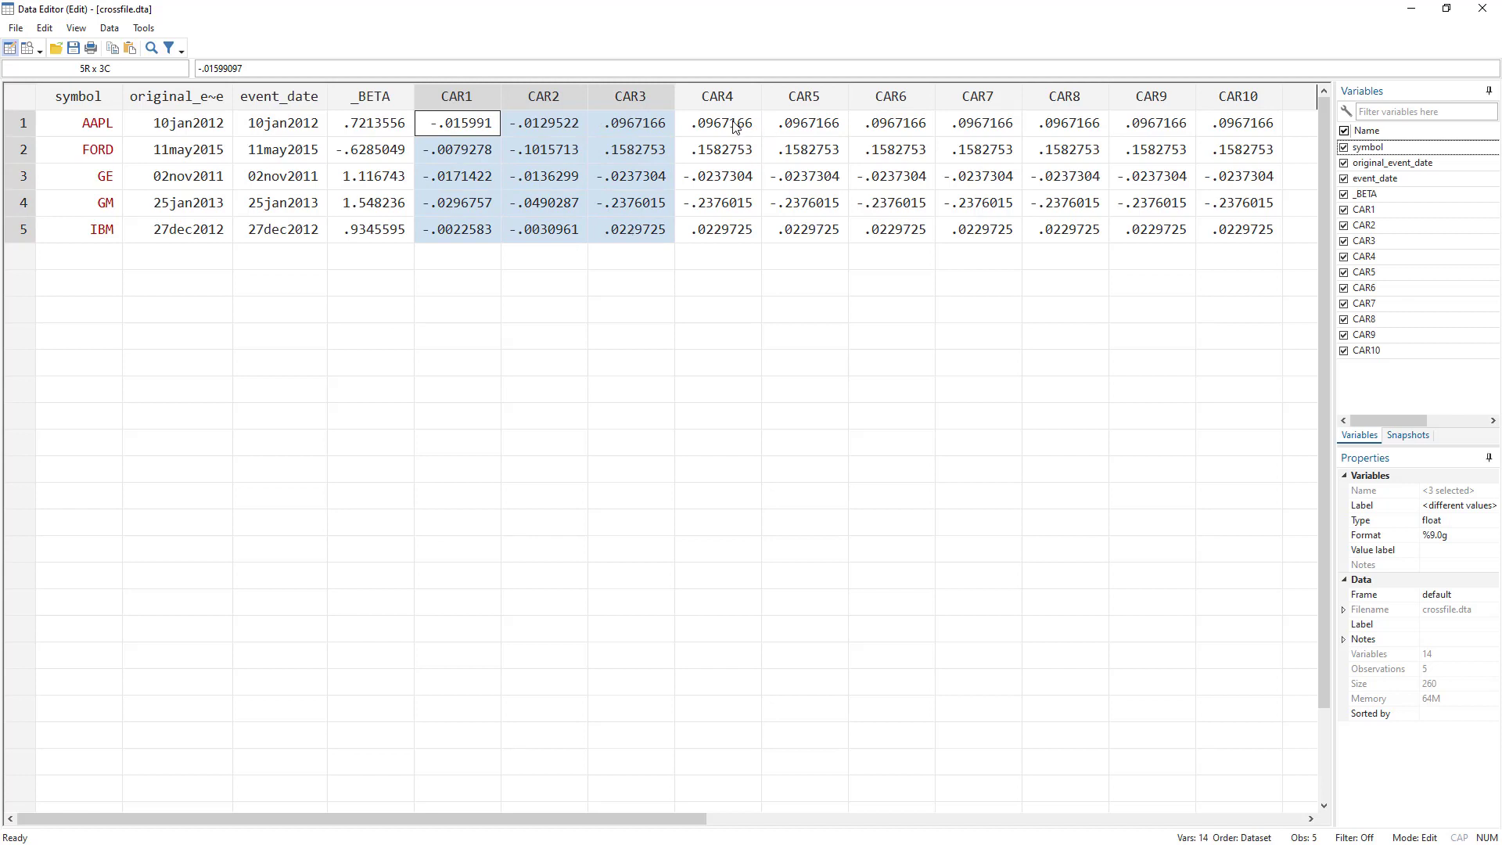
pyautogui.moveTo(738, 125); pyautogui.dragTo(1072, 205)
pyautogui.moveTo(1259, 261); pyautogui.dragTo(628, 238)
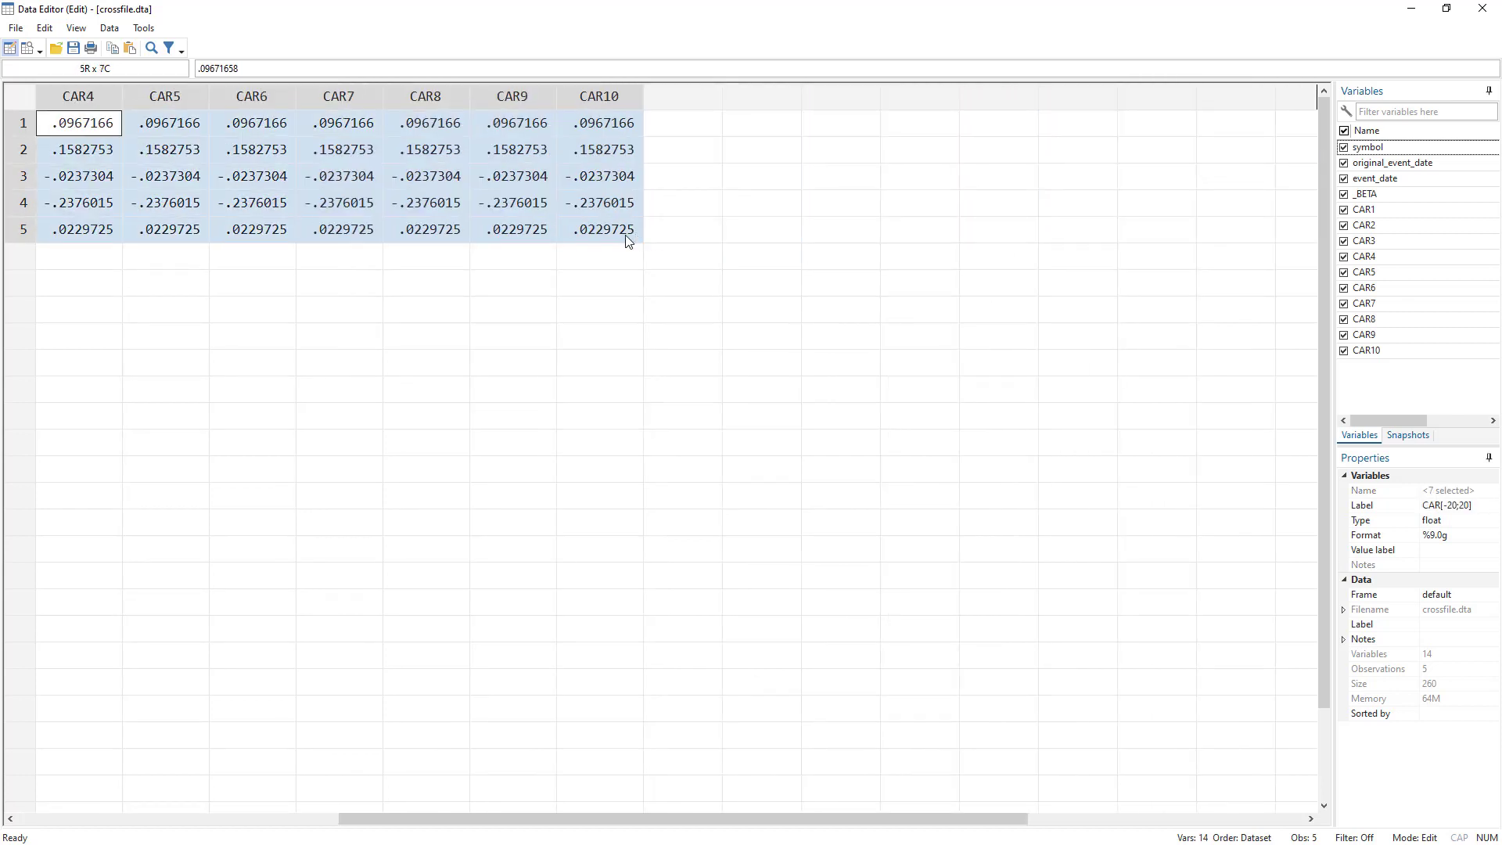
pyautogui.moveTo(856, 818); pyautogui.dragTo(362, 810)
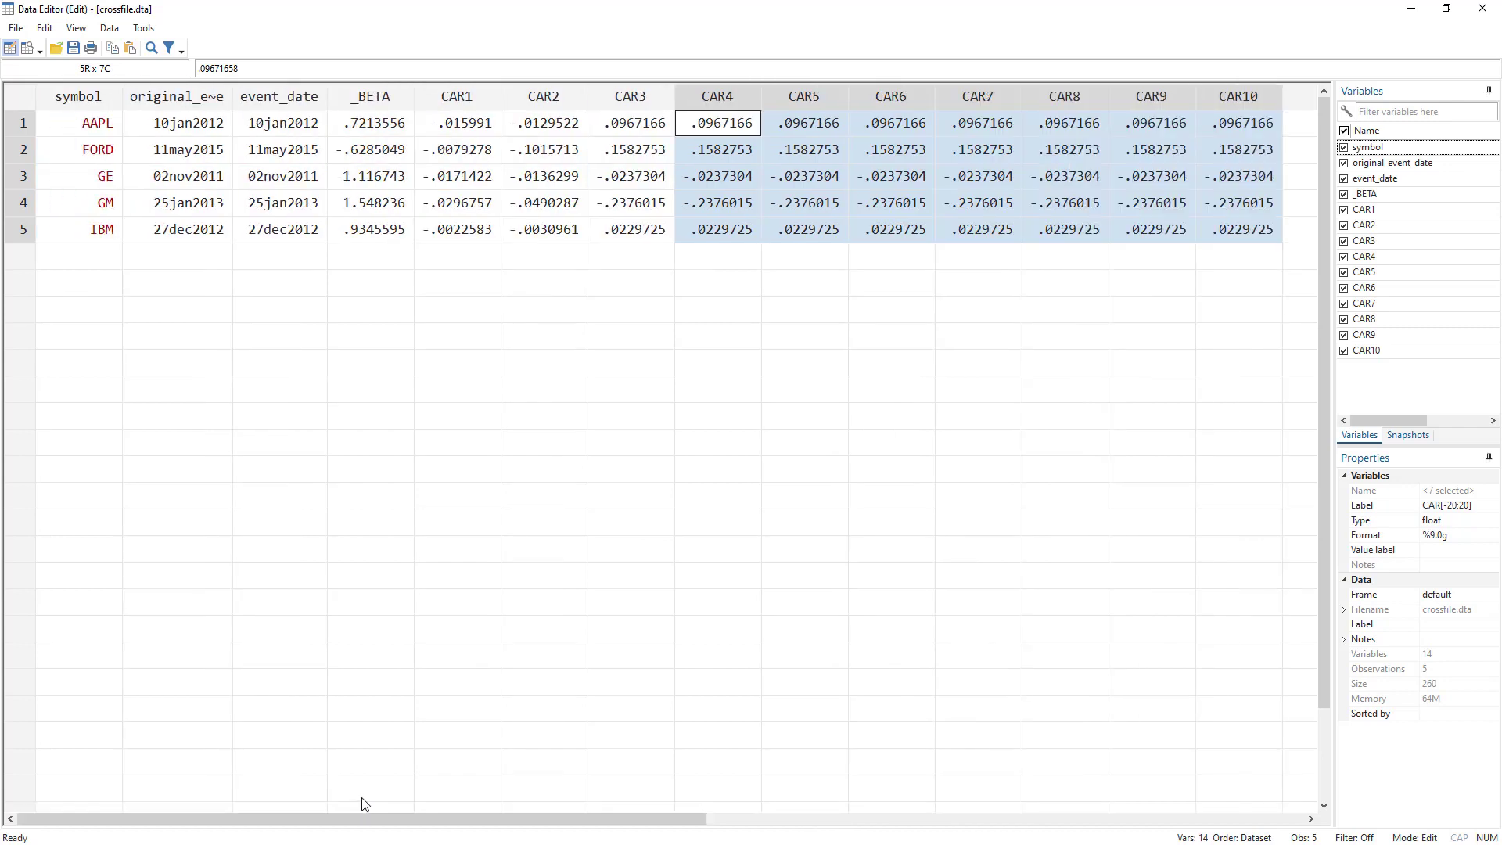
pyautogui.click(654, 128)
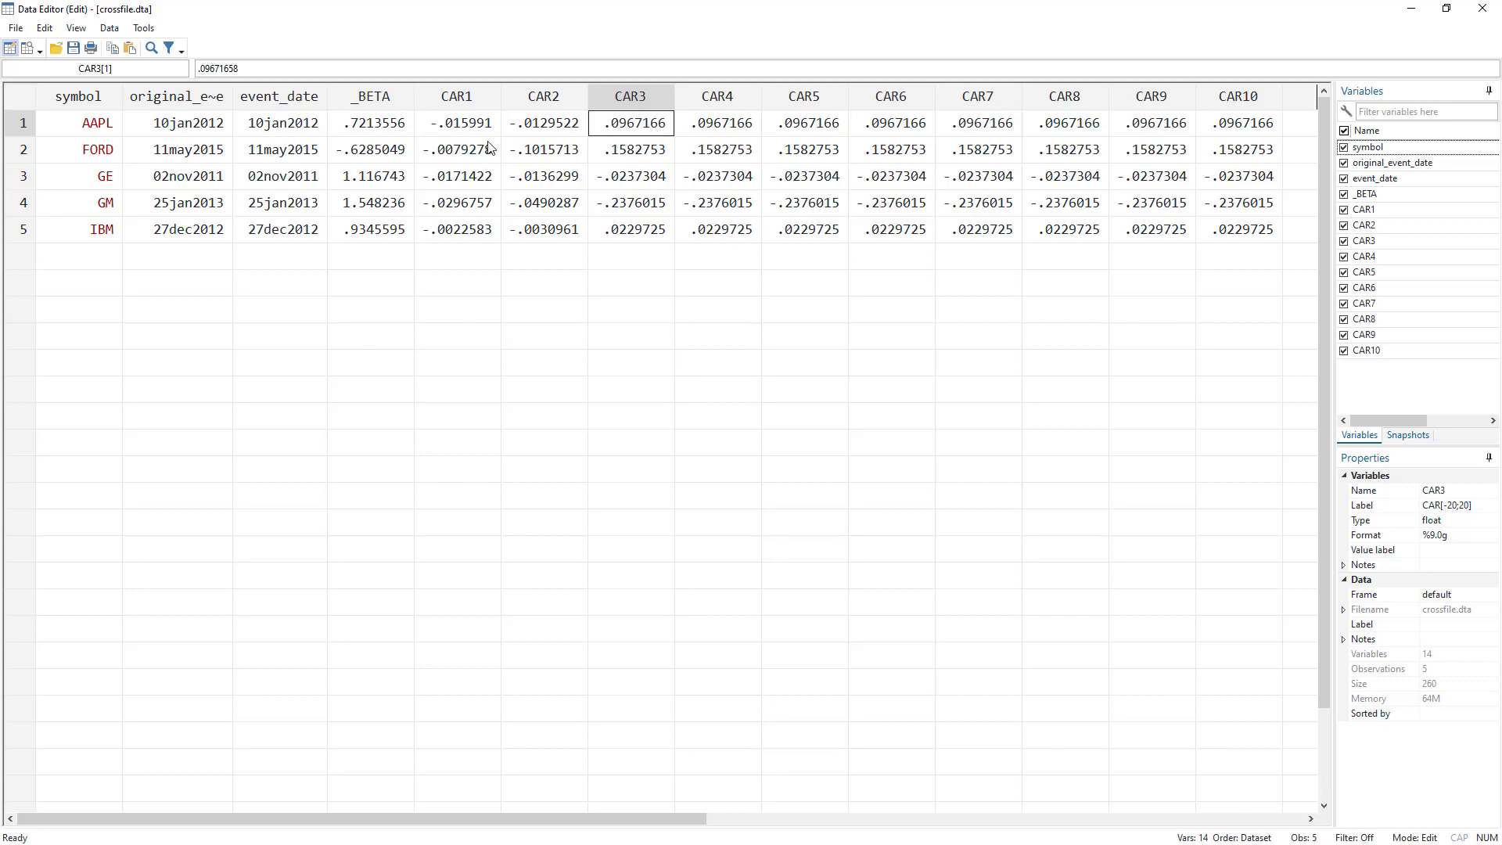
# Compare the car1 and car2 window options in the do-file with the CAR1 to CAR3 columns of crossfile.dta
pyautogui.hotkey('alt', 'Tab')
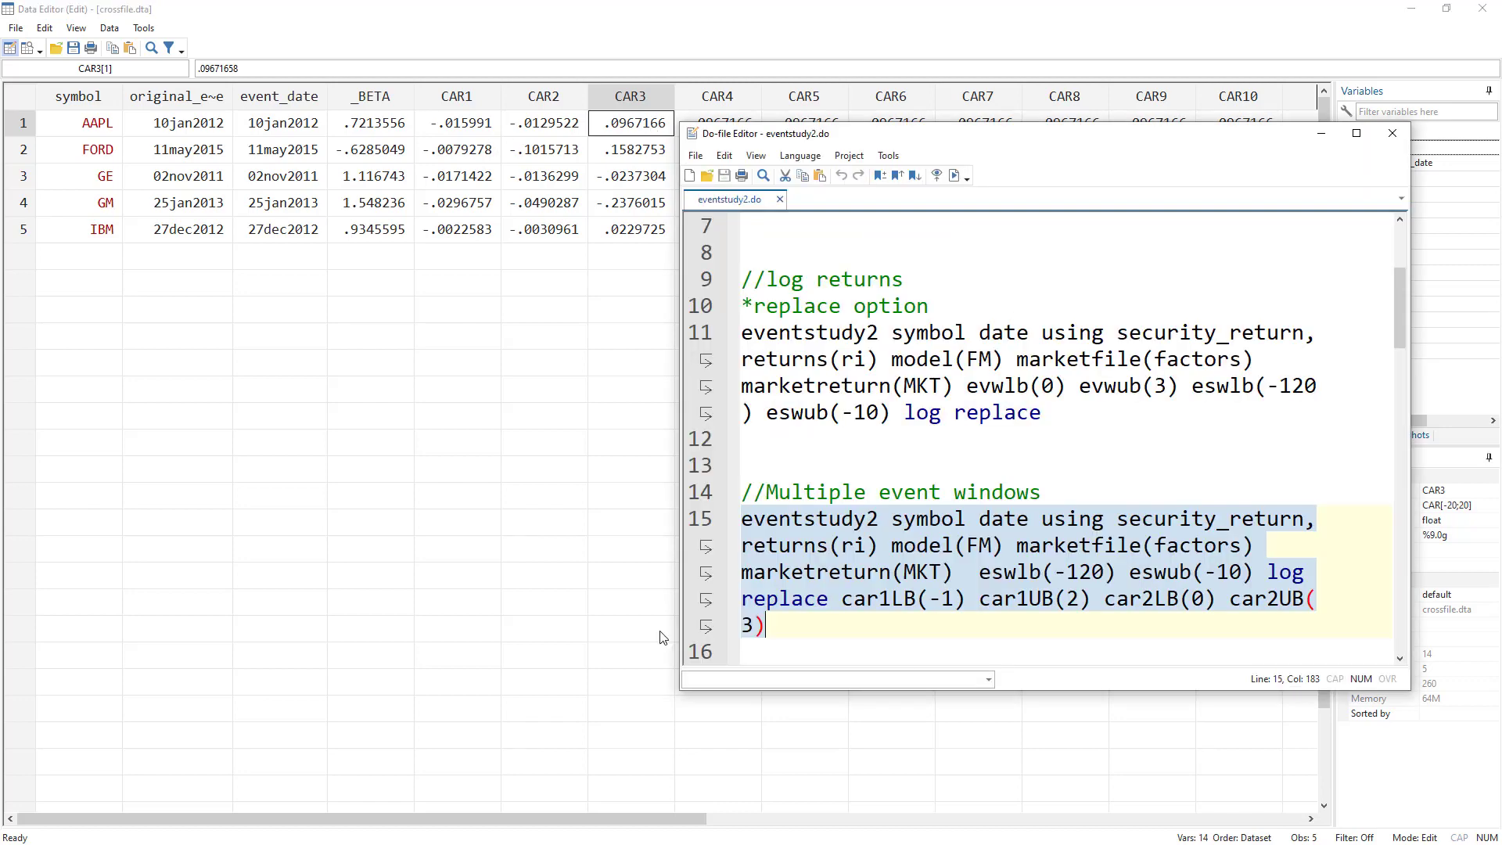
pyautogui.click(955, 607)
pyautogui.click(843, 599)
pyautogui.keyDown('shift'); pyautogui.click(766, 626); pyautogui.keyUp('shift')
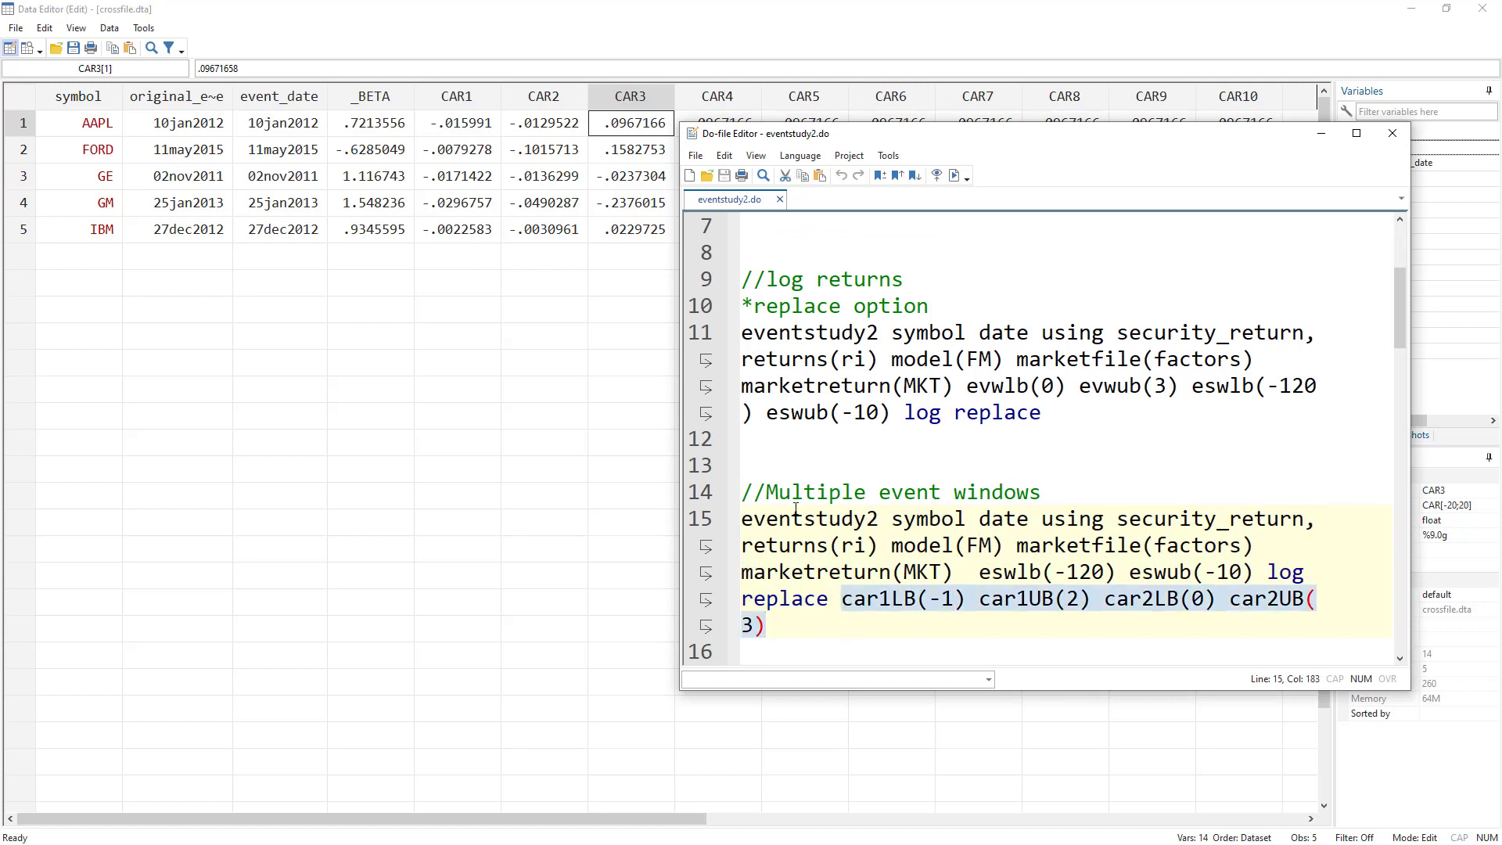
pyautogui.click(484, 107)
pyautogui.moveTo(530, 107); pyautogui.dragTo(626, 102)
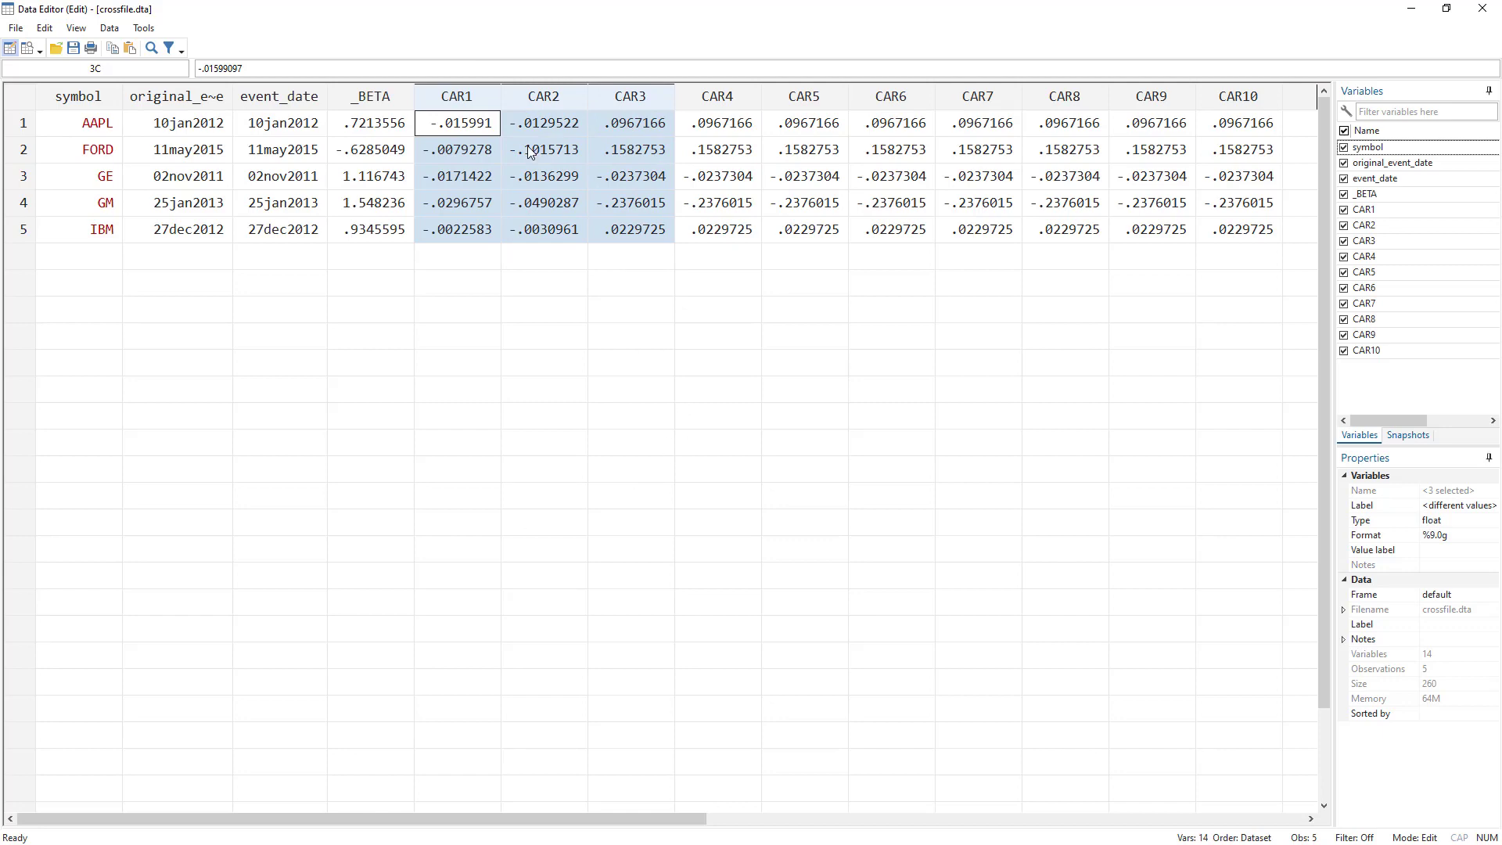
# Compare the evwlb(0) evwub(3) command with the multiple-window options, and contrast columns CAR1 and CAR2 with CAR3 to CAR10 in crossfile.dta
pyautogui.hotkey('alt', 'Tab')
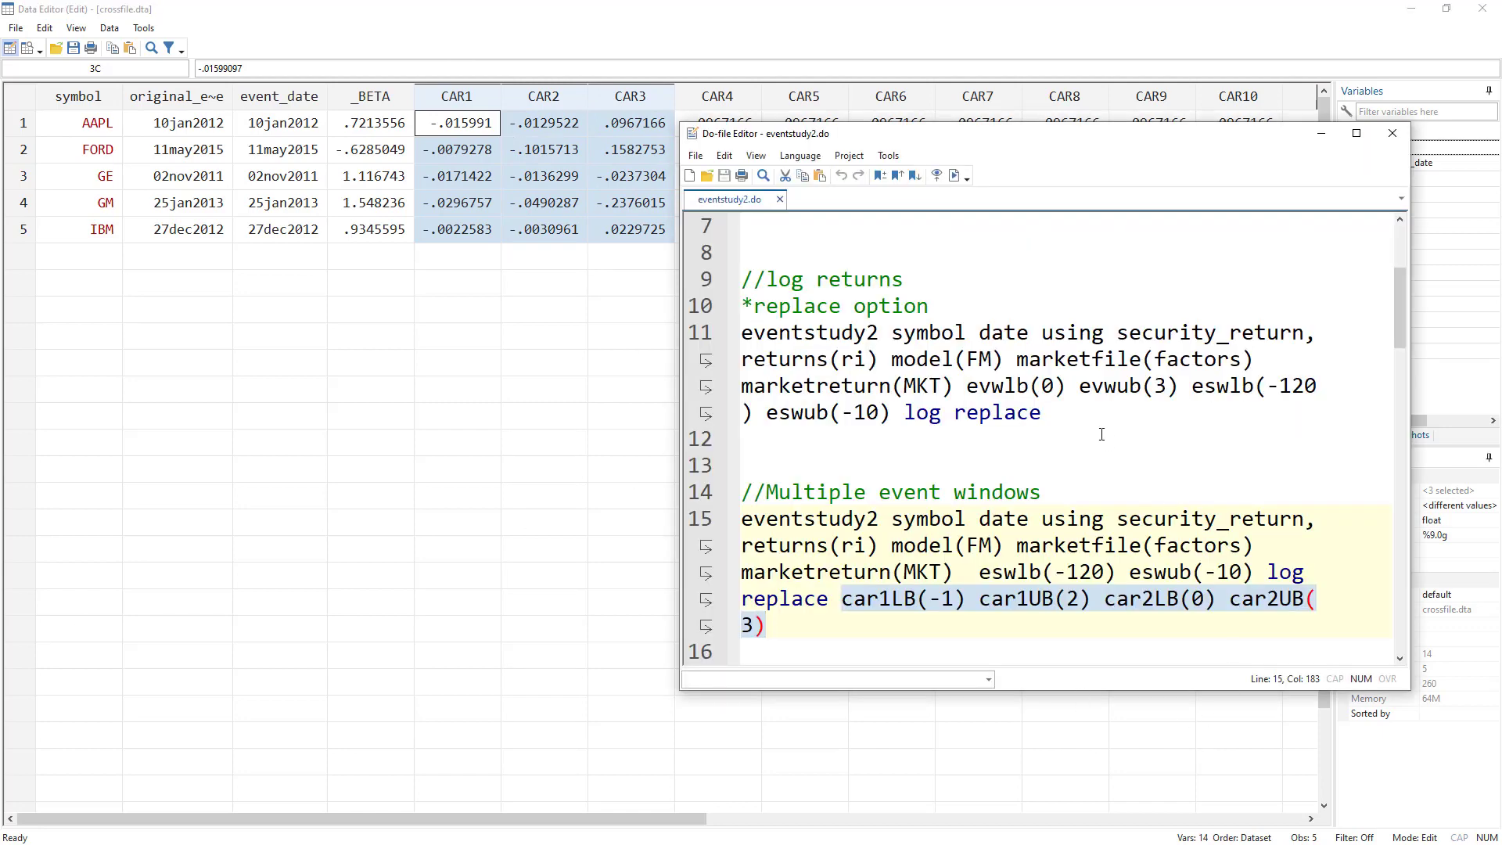
pyautogui.moveTo(968, 386); pyautogui.dragTo(1179, 385)
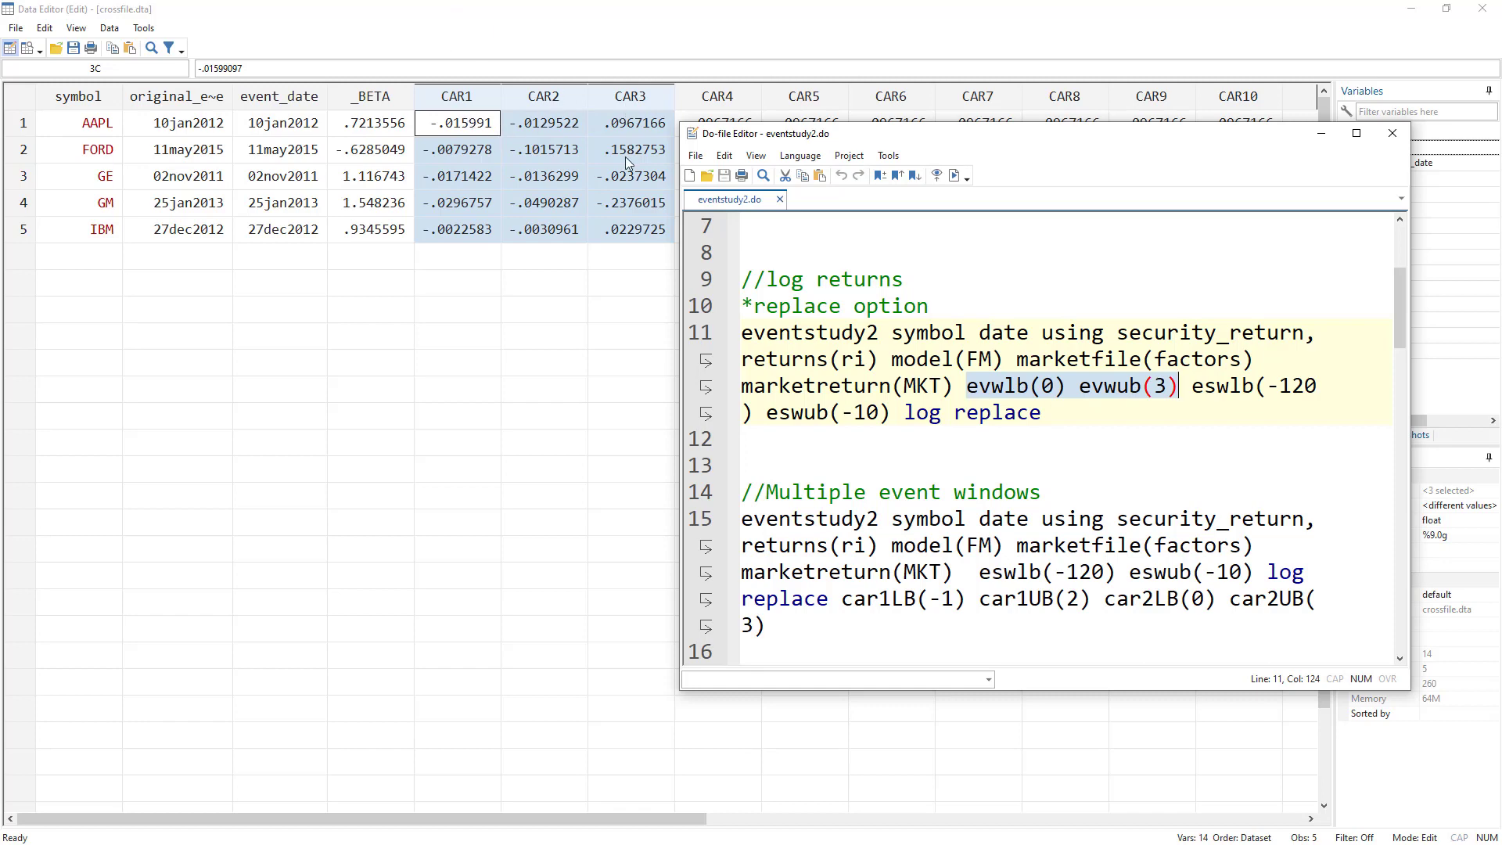
pyautogui.moveTo(836, 598); pyautogui.dragTo(767, 626)
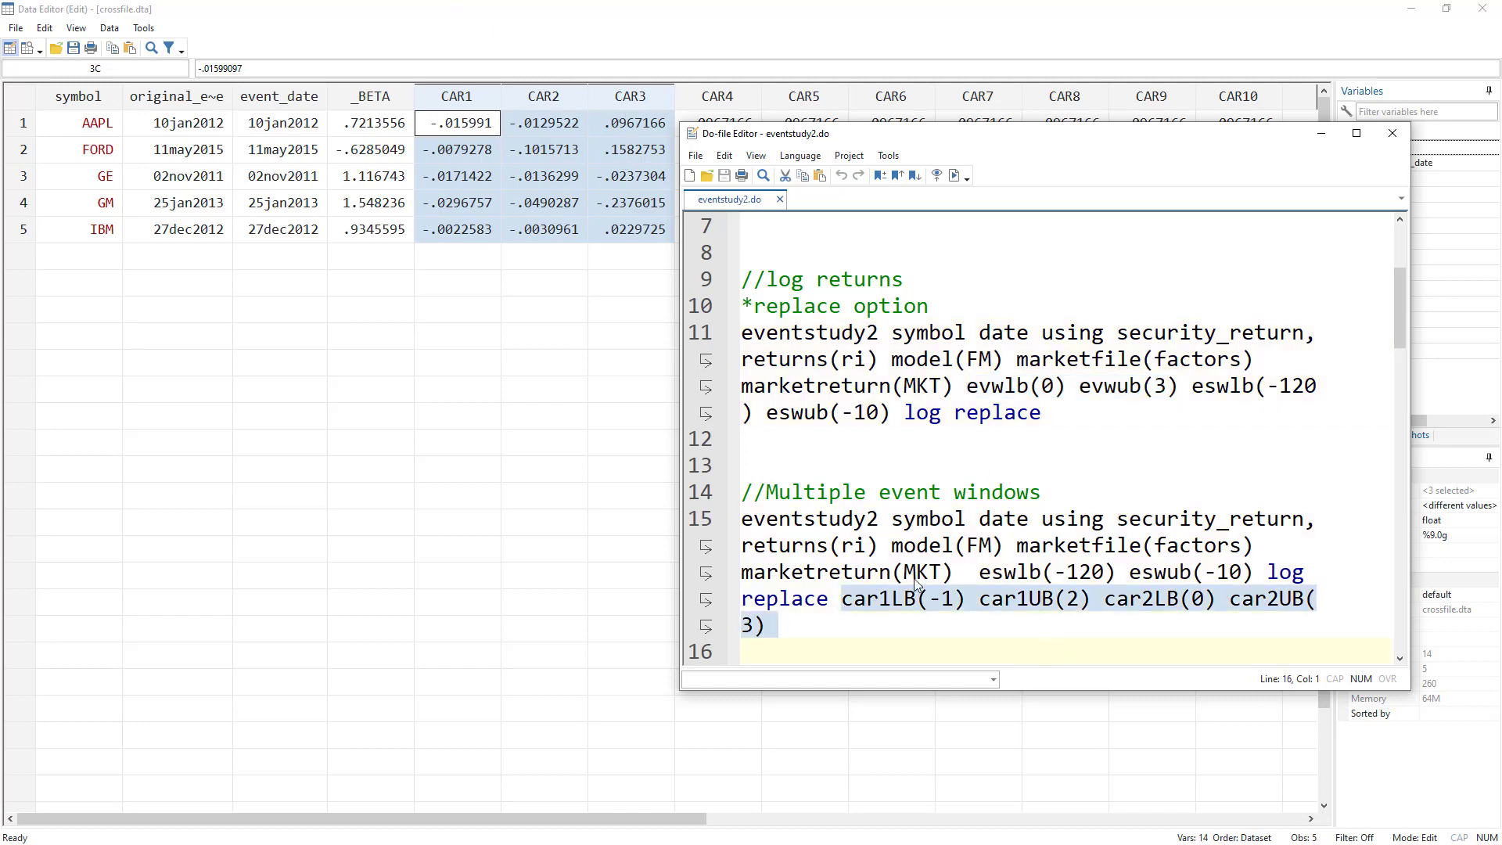
pyautogui.click(570, 94)
pyautogui.moveTo(570, 94); pyautogui.dragTo(615, 94)
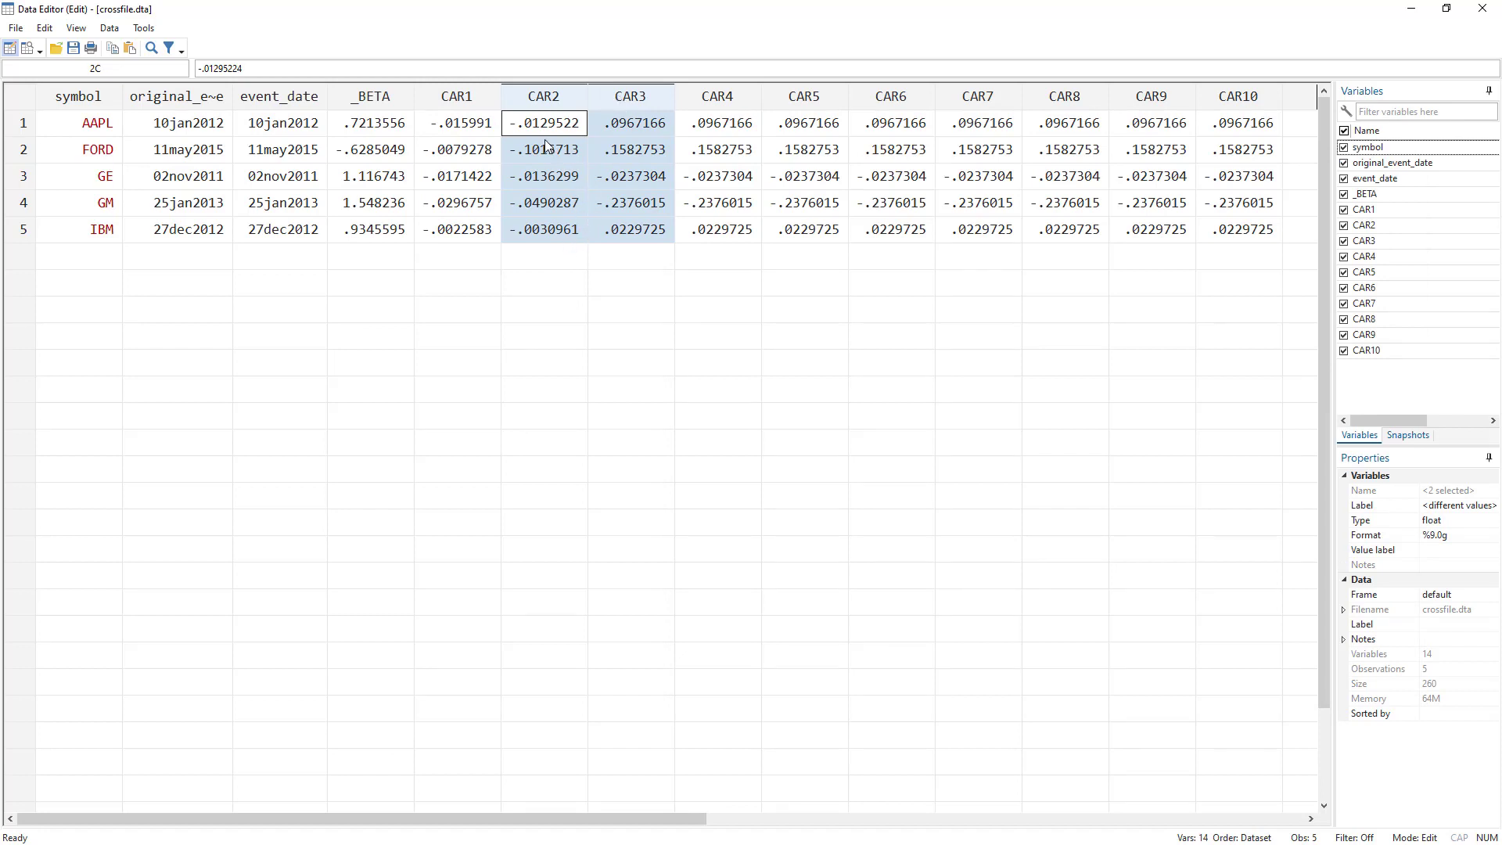
pyautogui.click(473, 102)
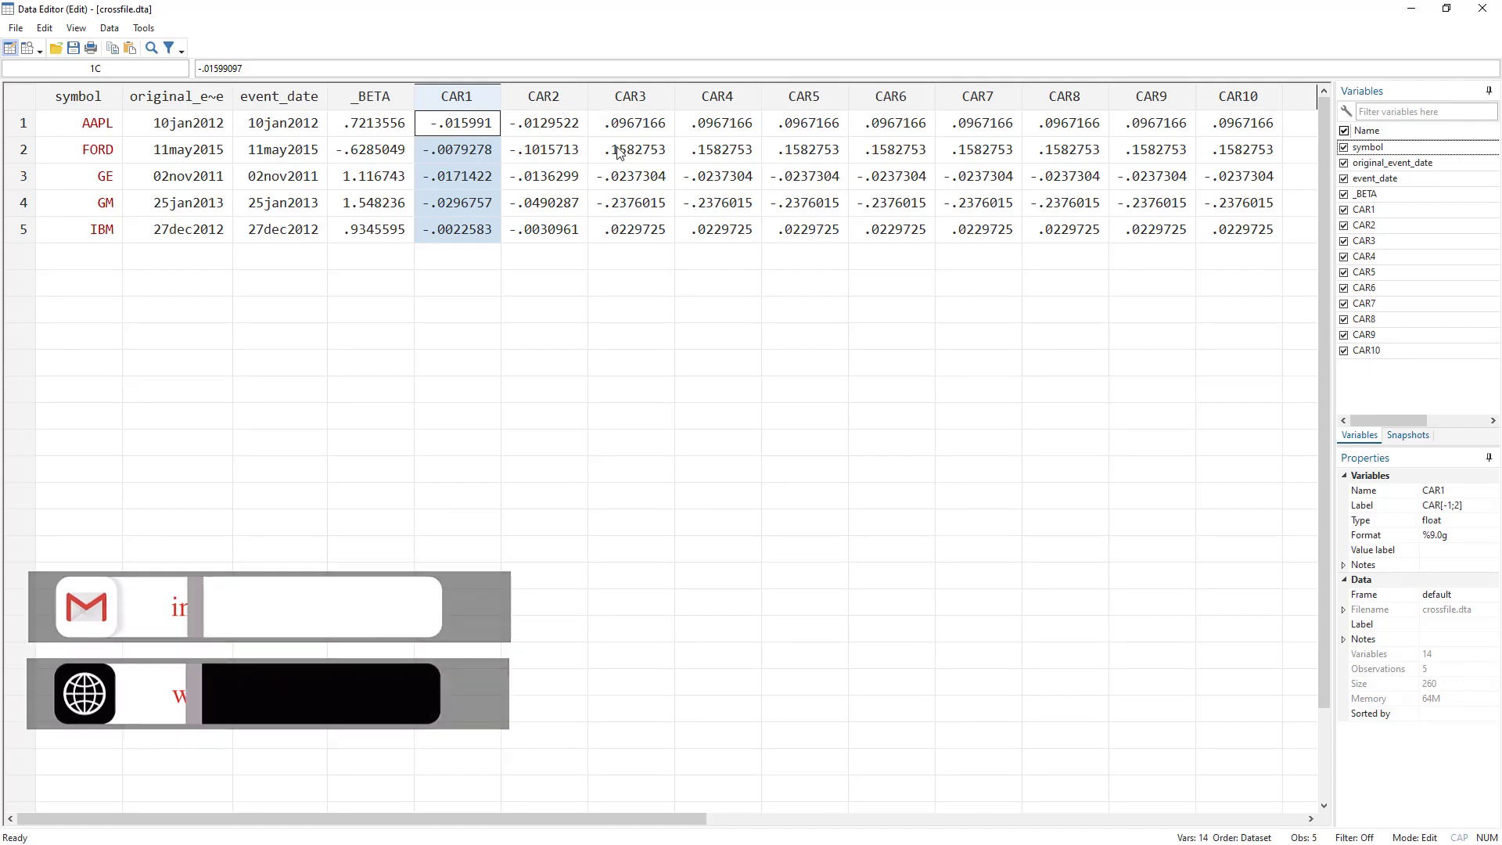
pyautogui.moveTo(639, 105); pyautogui.dragTo(1237, 109)
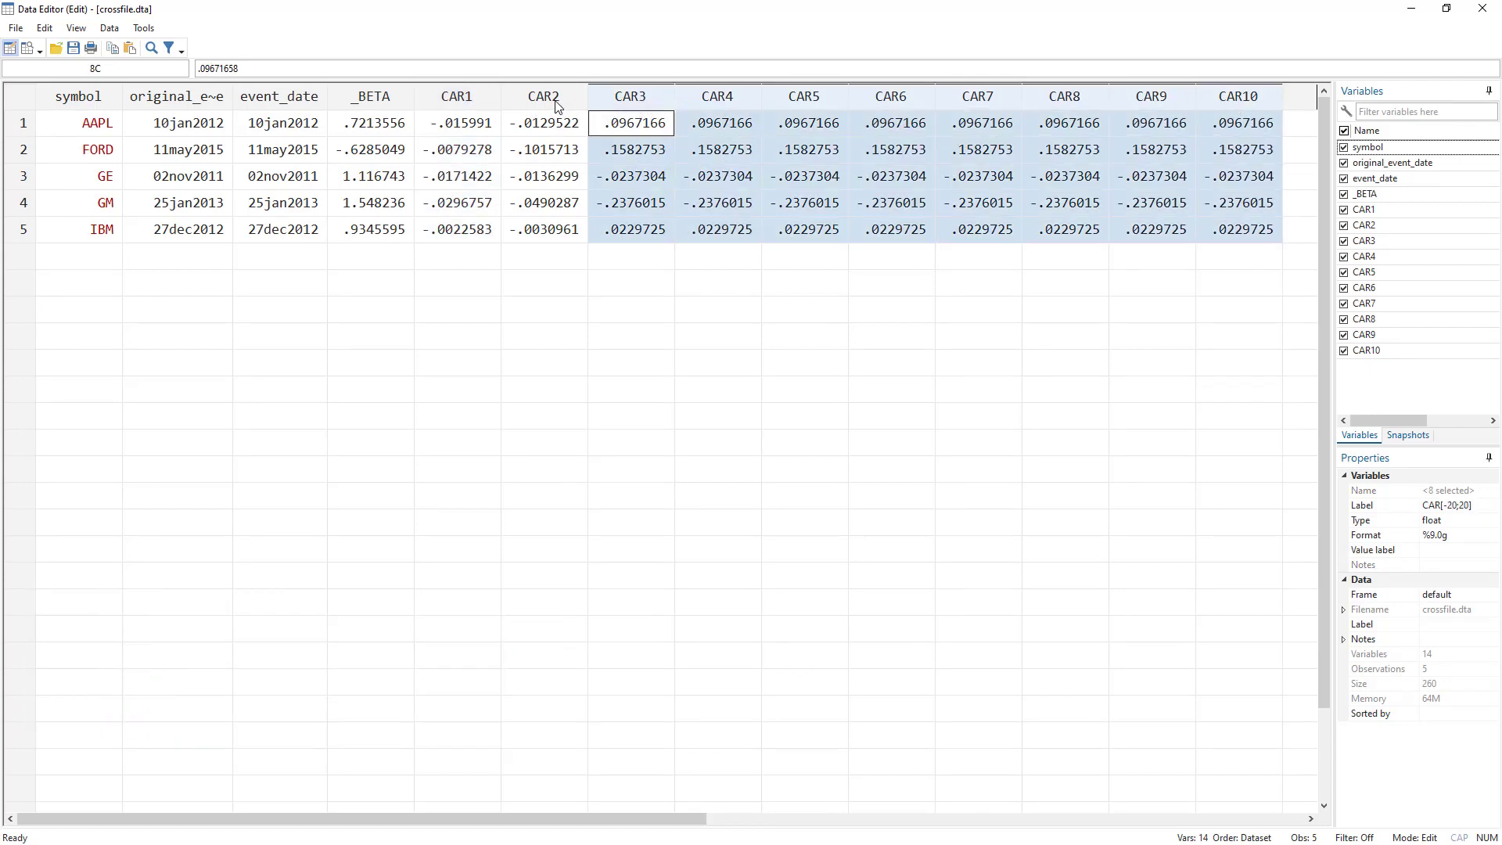
pyautogui.moveTo(557, 105); pyautogui.dragTo(449, 123)
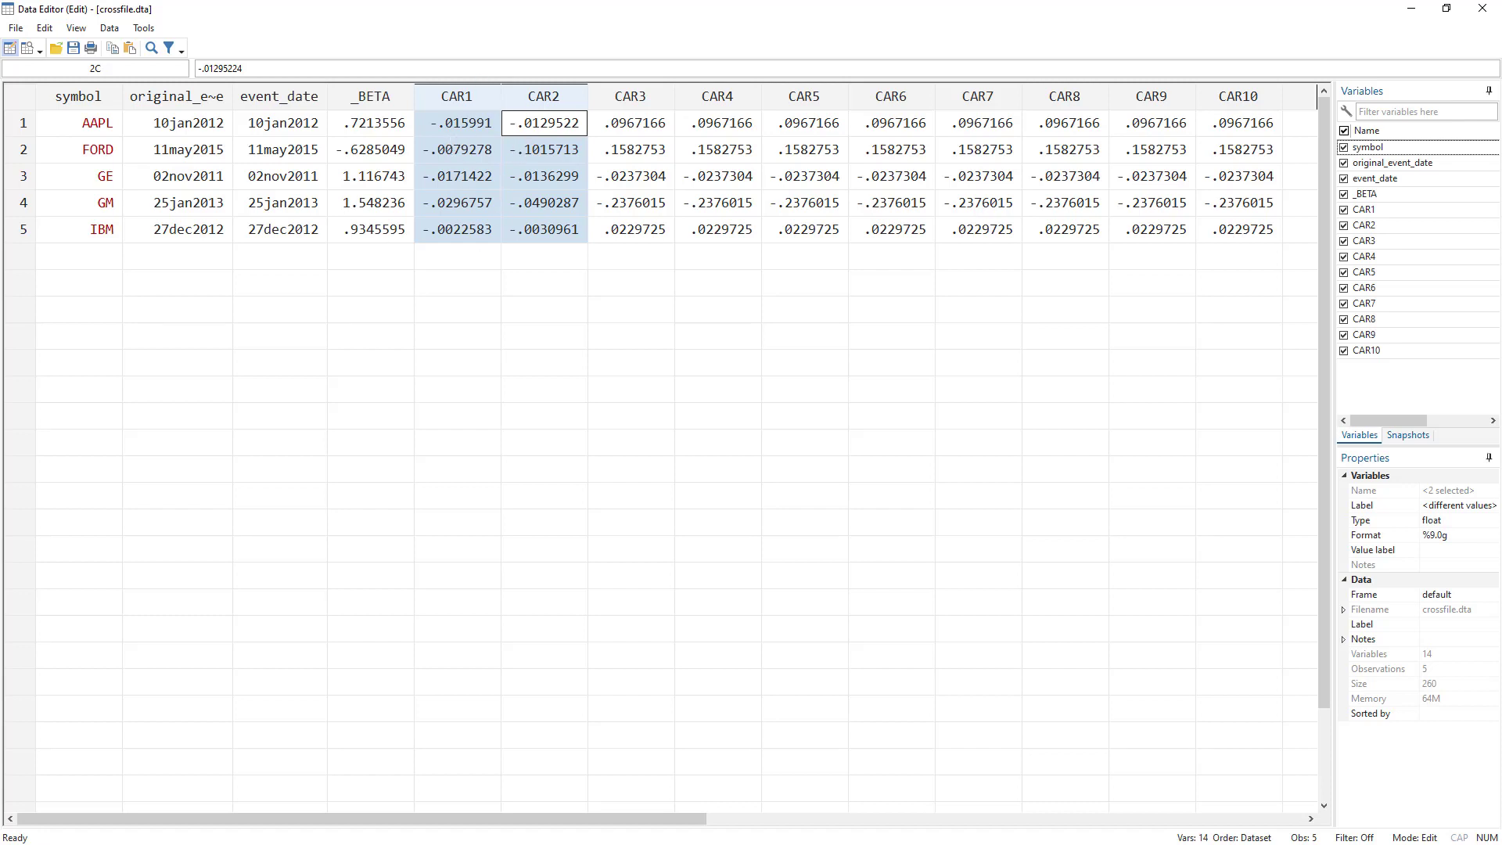
# Open carfile.dta from the eventstudy2 folder and compare its [-1;2], [0;3] and [-20;20] rows with the event window options in the do-file
pyautogui.hotkey('alt', 'Tab')
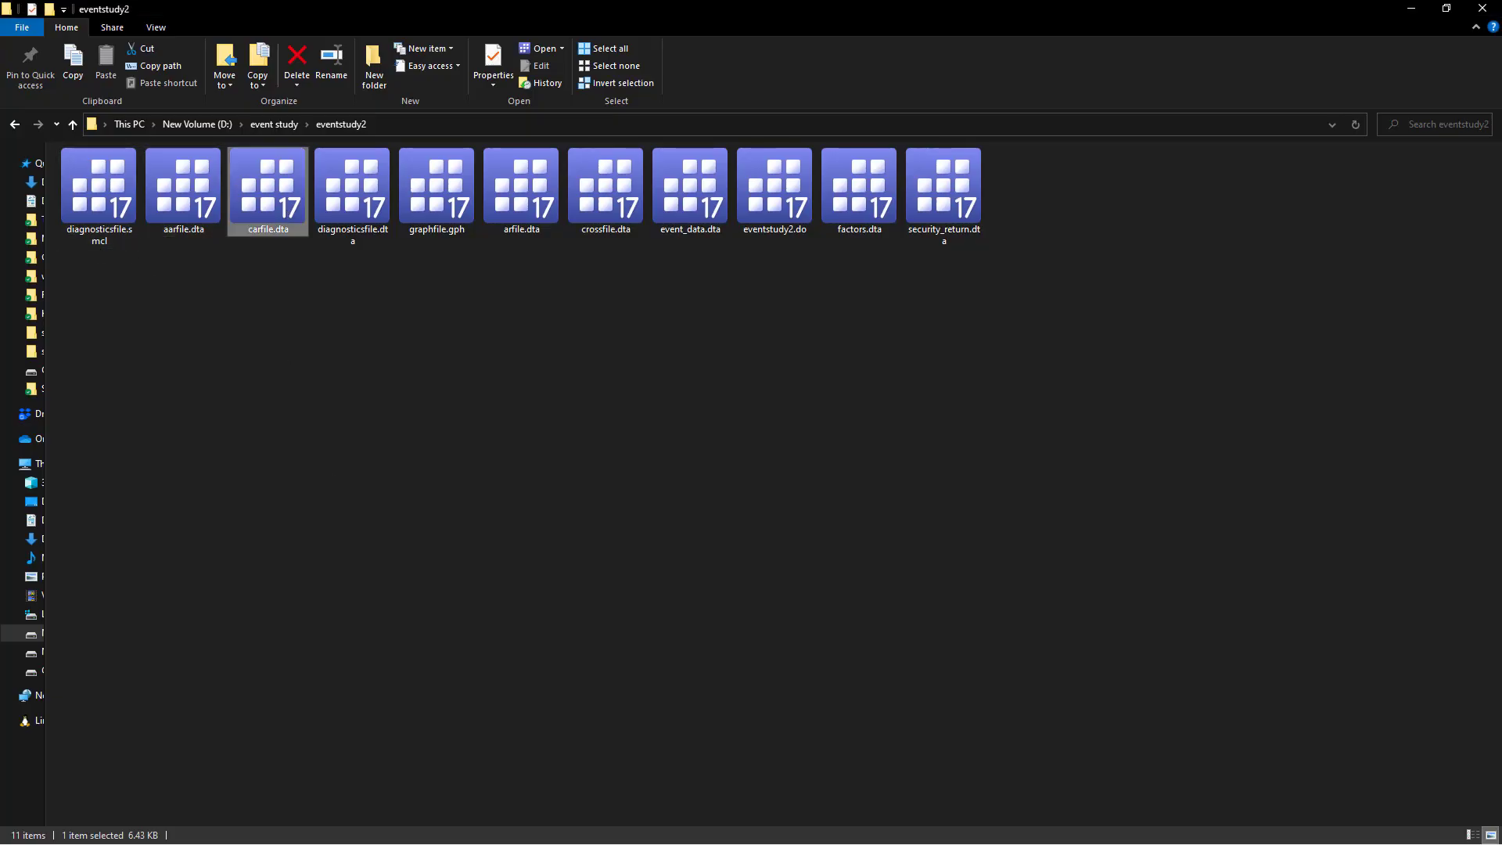
pyautogui.hotkey('alt', 'Tab')
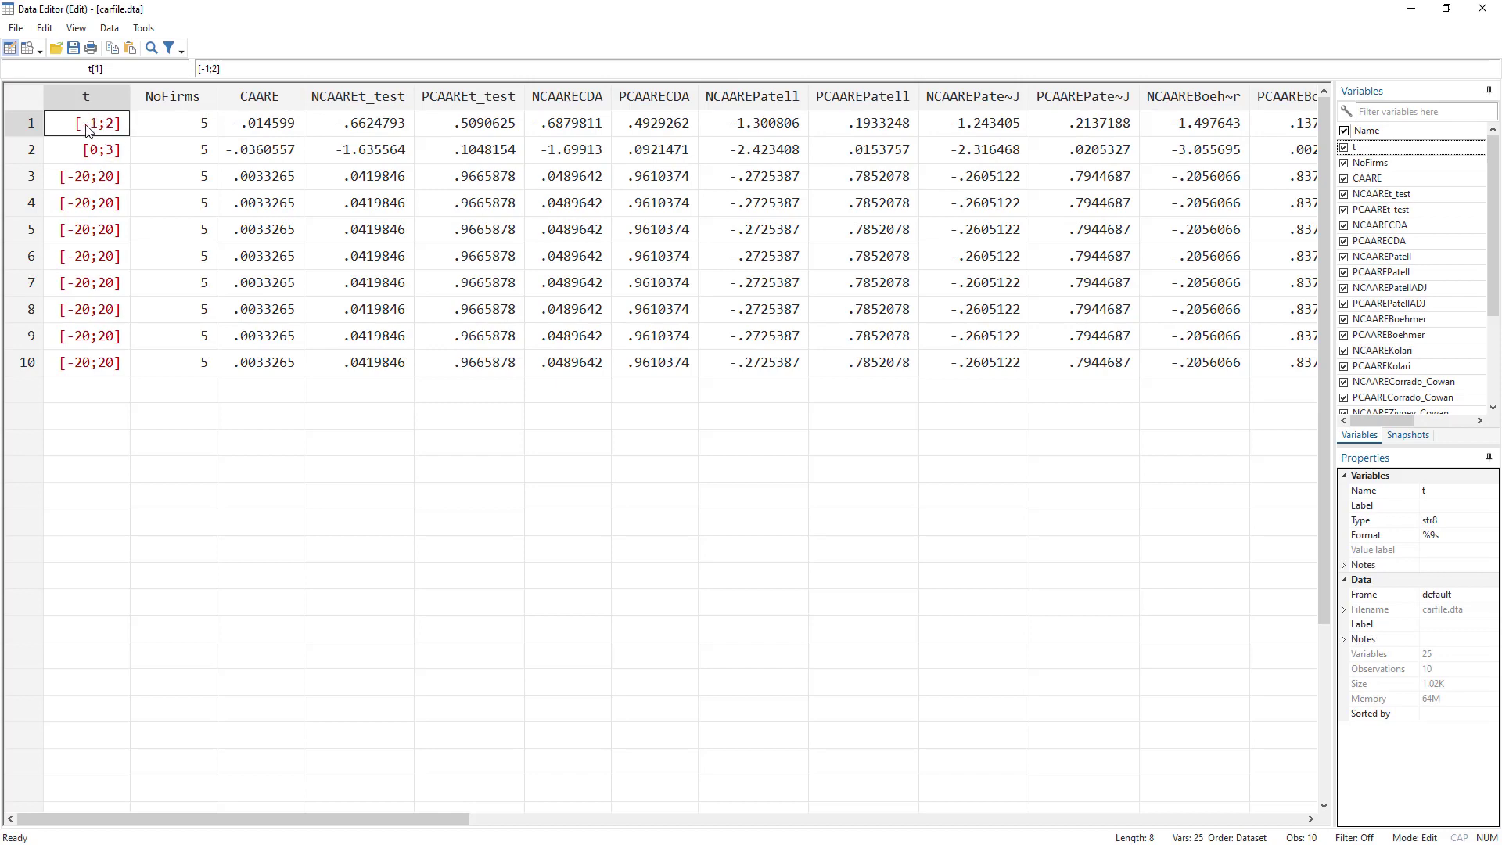
pyautogui.moveTo(89, 130); pyautogui.dragTo(266, 151)
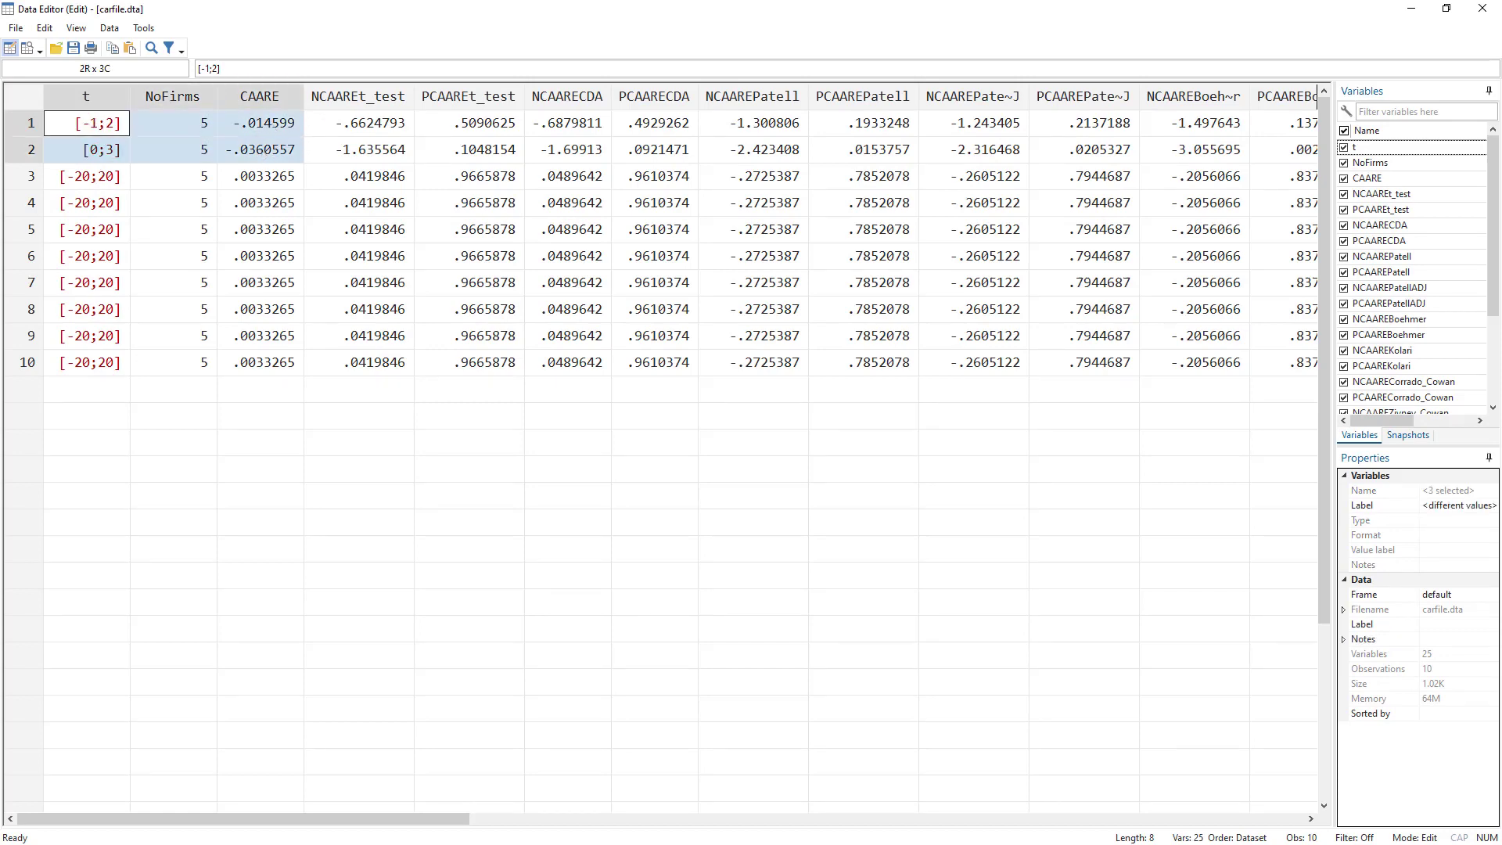
pyautogui.hotkey('alt', 'Tab')
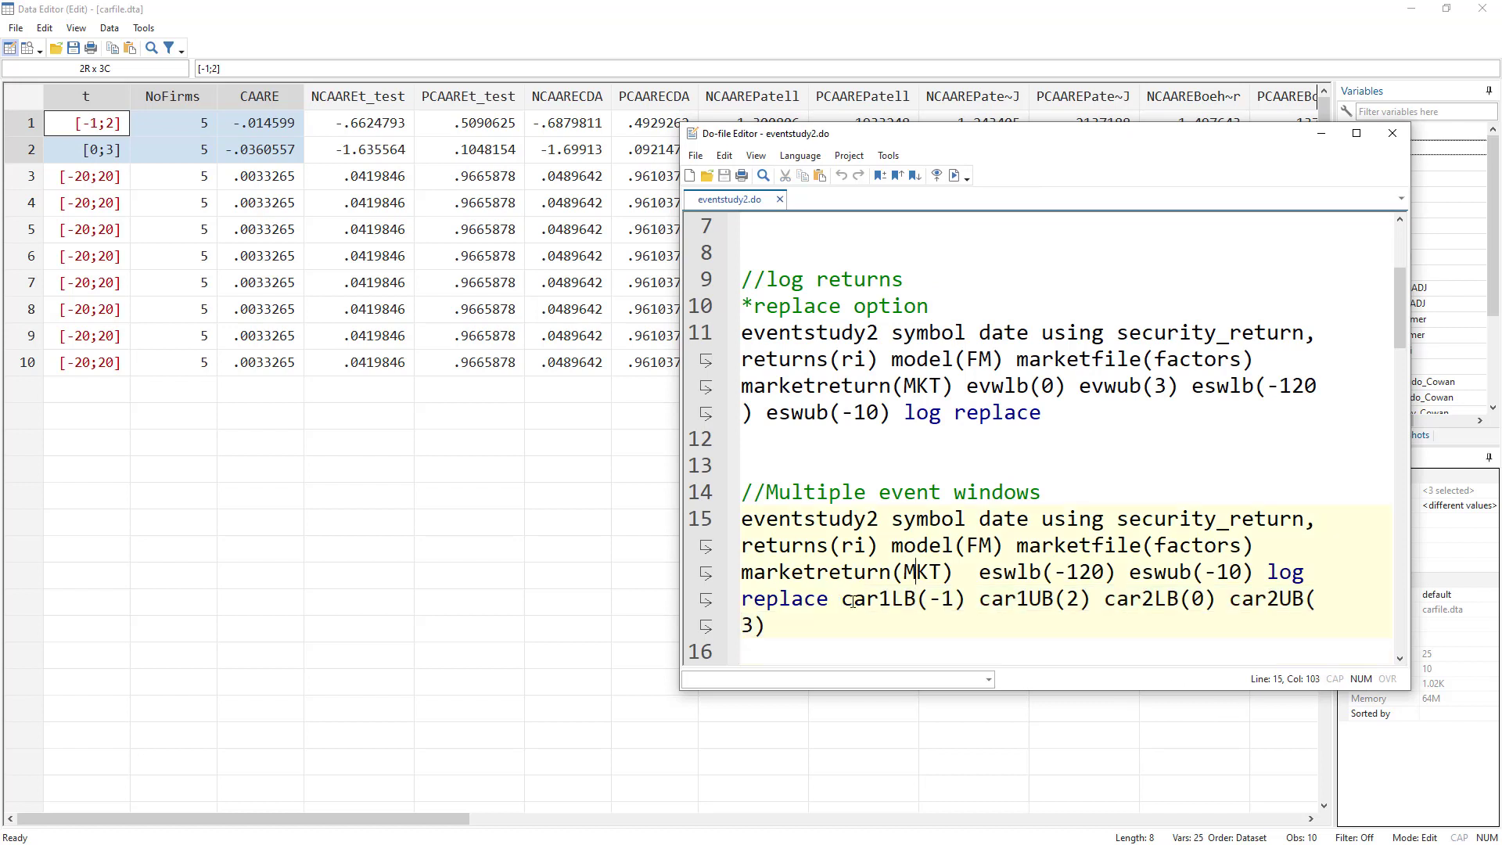
pyautogui.moveTo(844, 601); pyautogui.dragTo(768, 626)
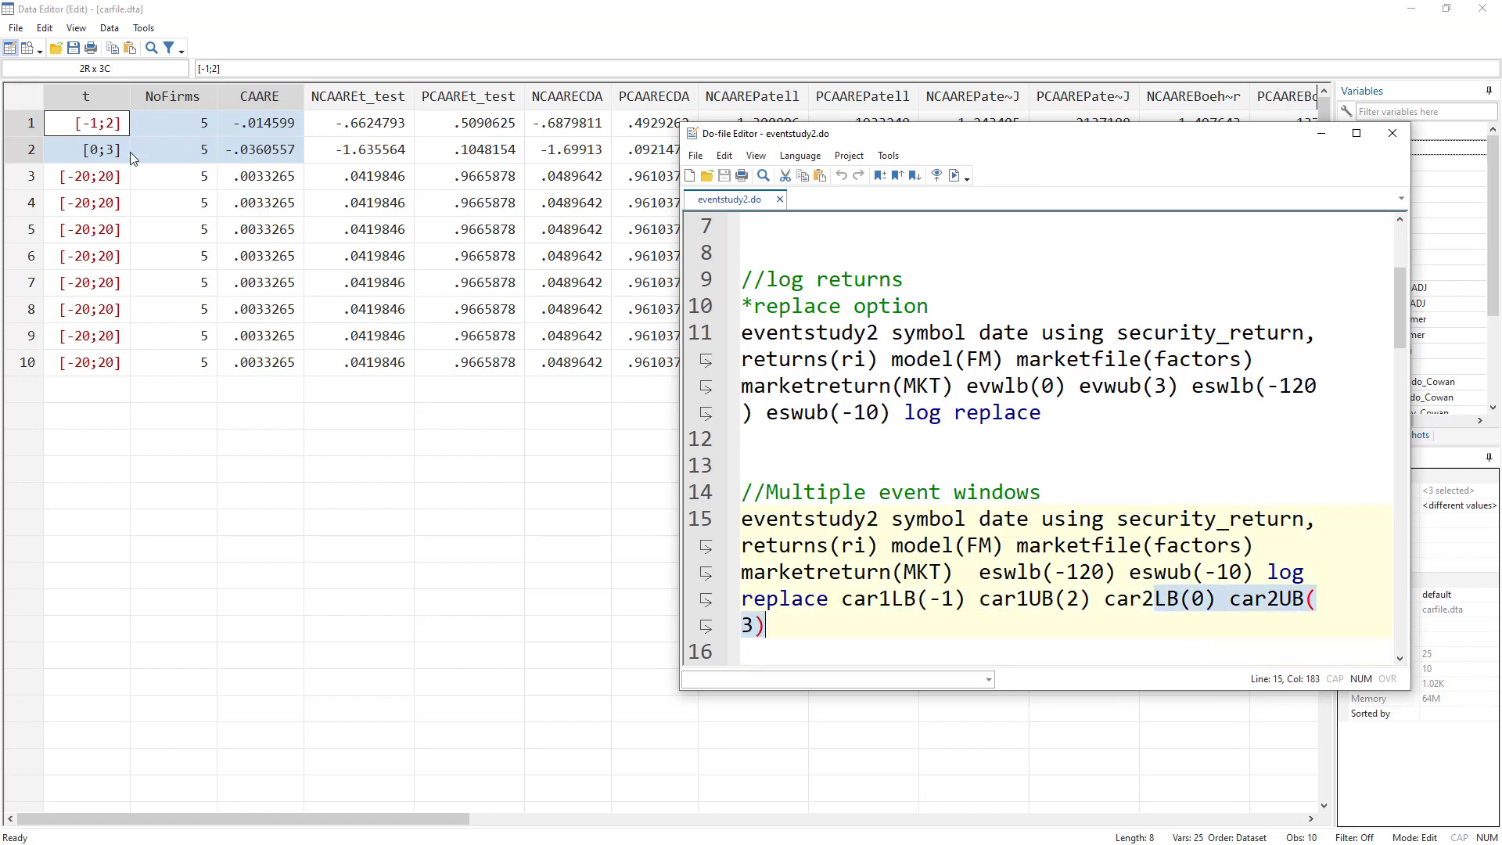
pyautogui.click(130, 151)
pyautogui.moveTo(86, 178); pyautogui.dragTo(269, 359)
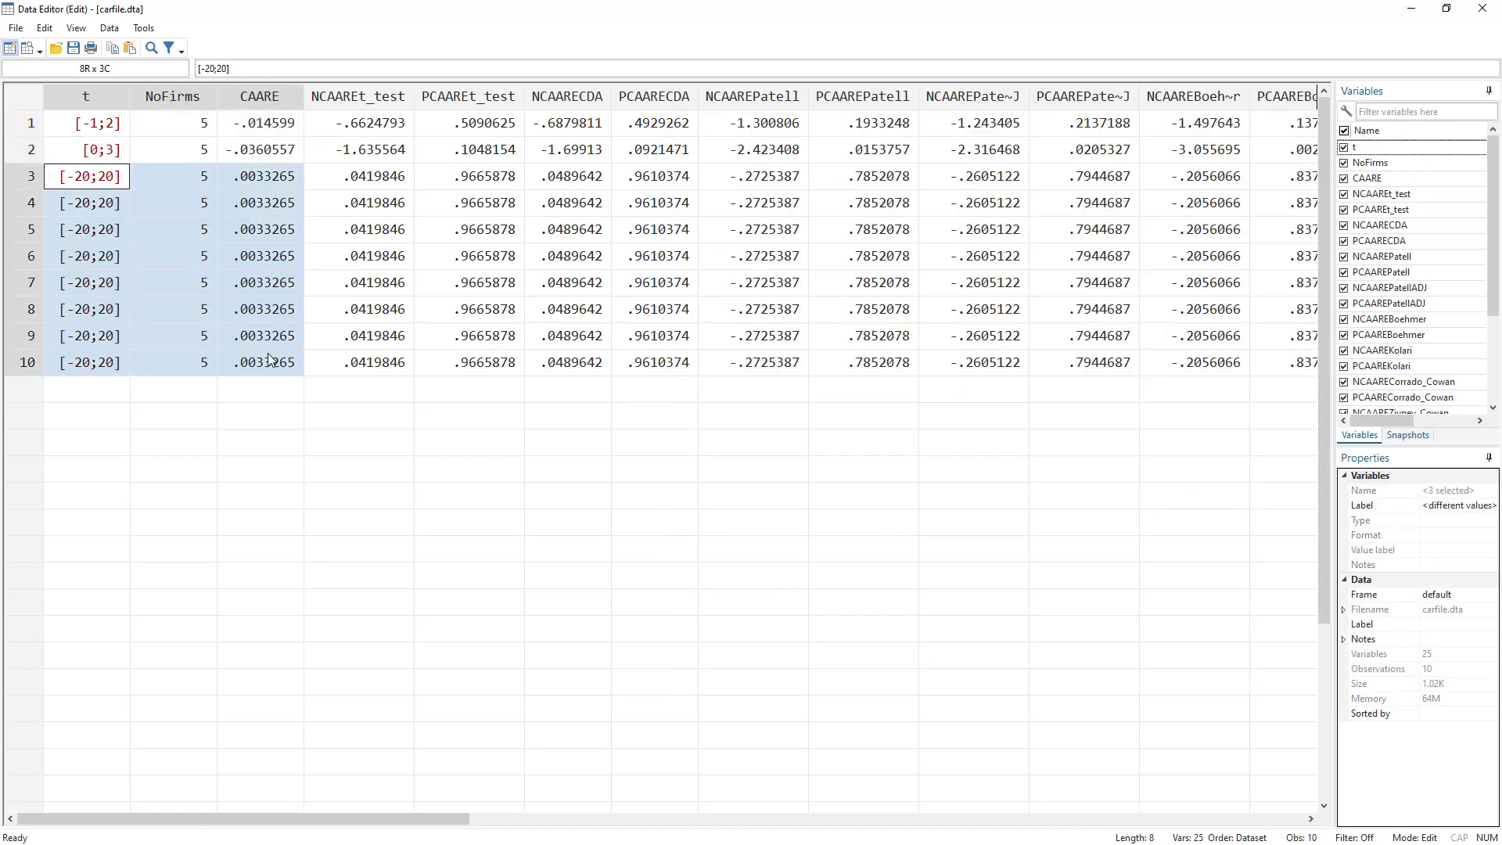
pyautogui.hotkey('alt', 'Tab')
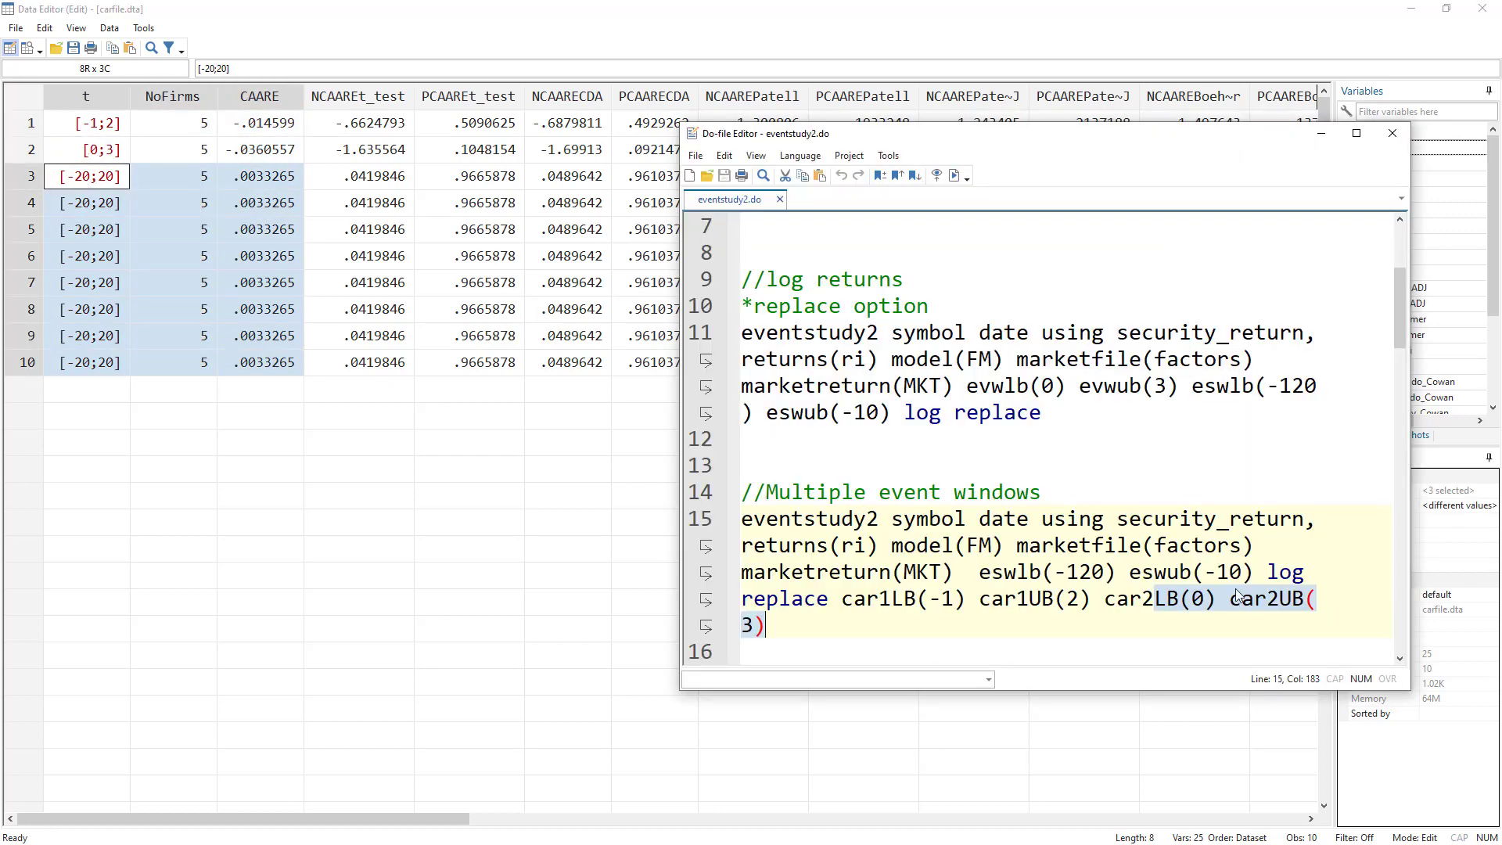
pyautogui.moveTo(968, 386); pyautogui.dragTo(1177, 389)
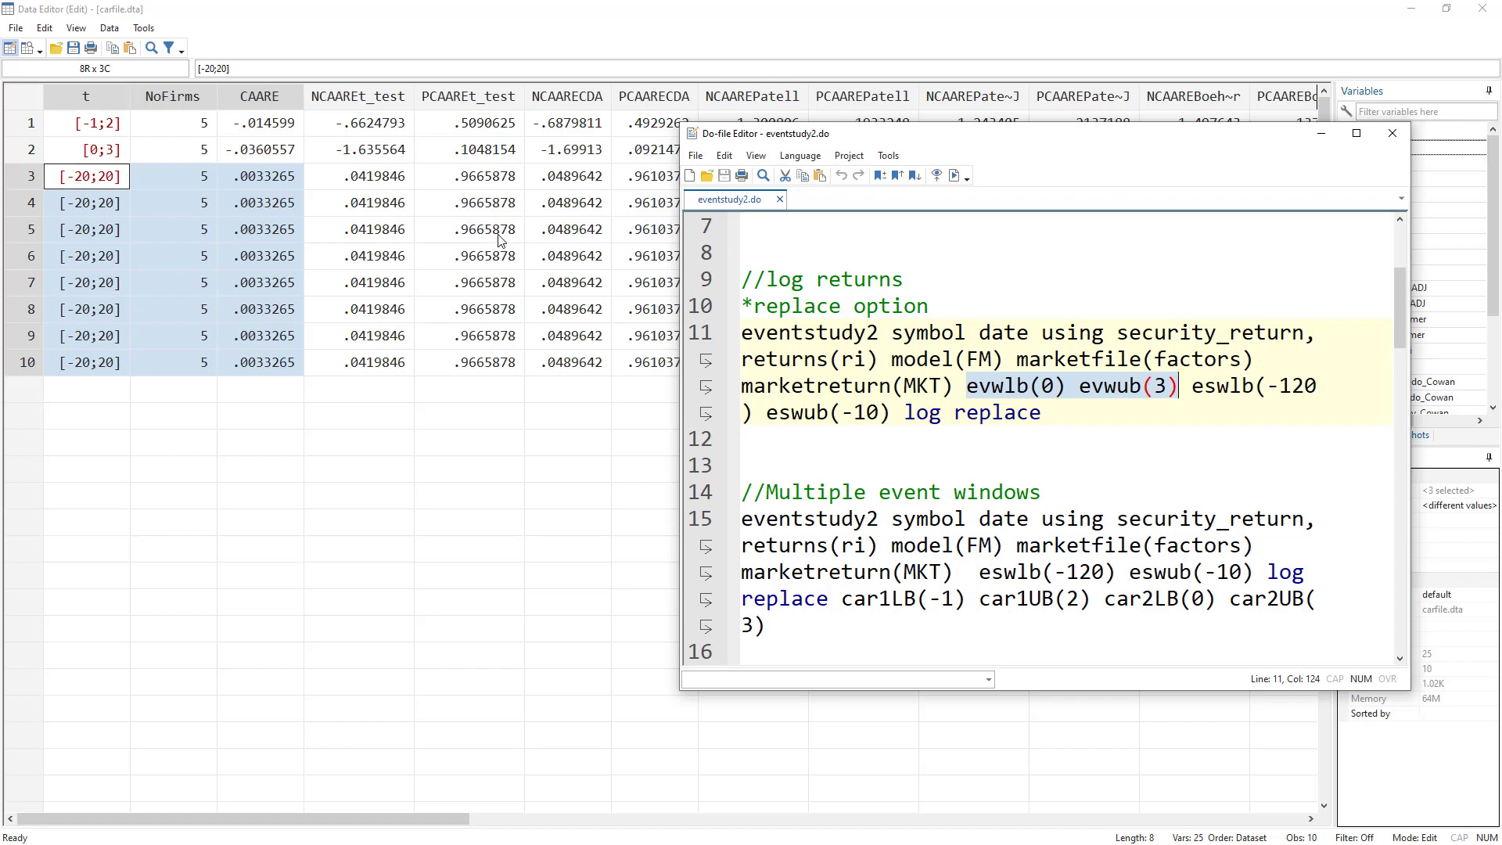
pyautogui.click(410, 157)
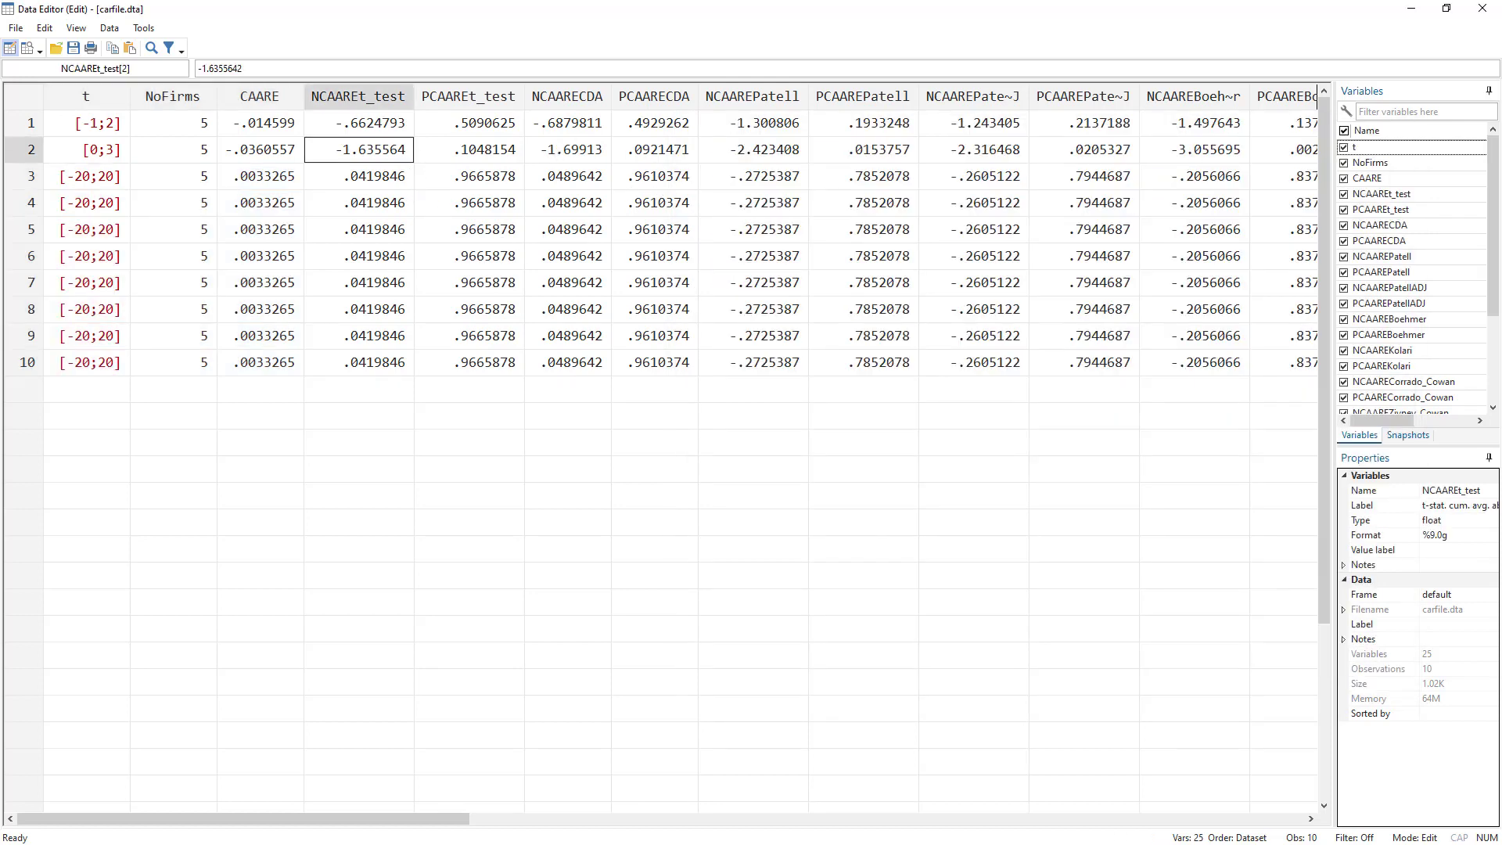
# Close the carfile.dta data view and return to the do-file over the main Stata window
pyautogui.hotkey('alt', 'Tab')
pyautogui.hotkey('alt', 'F4')
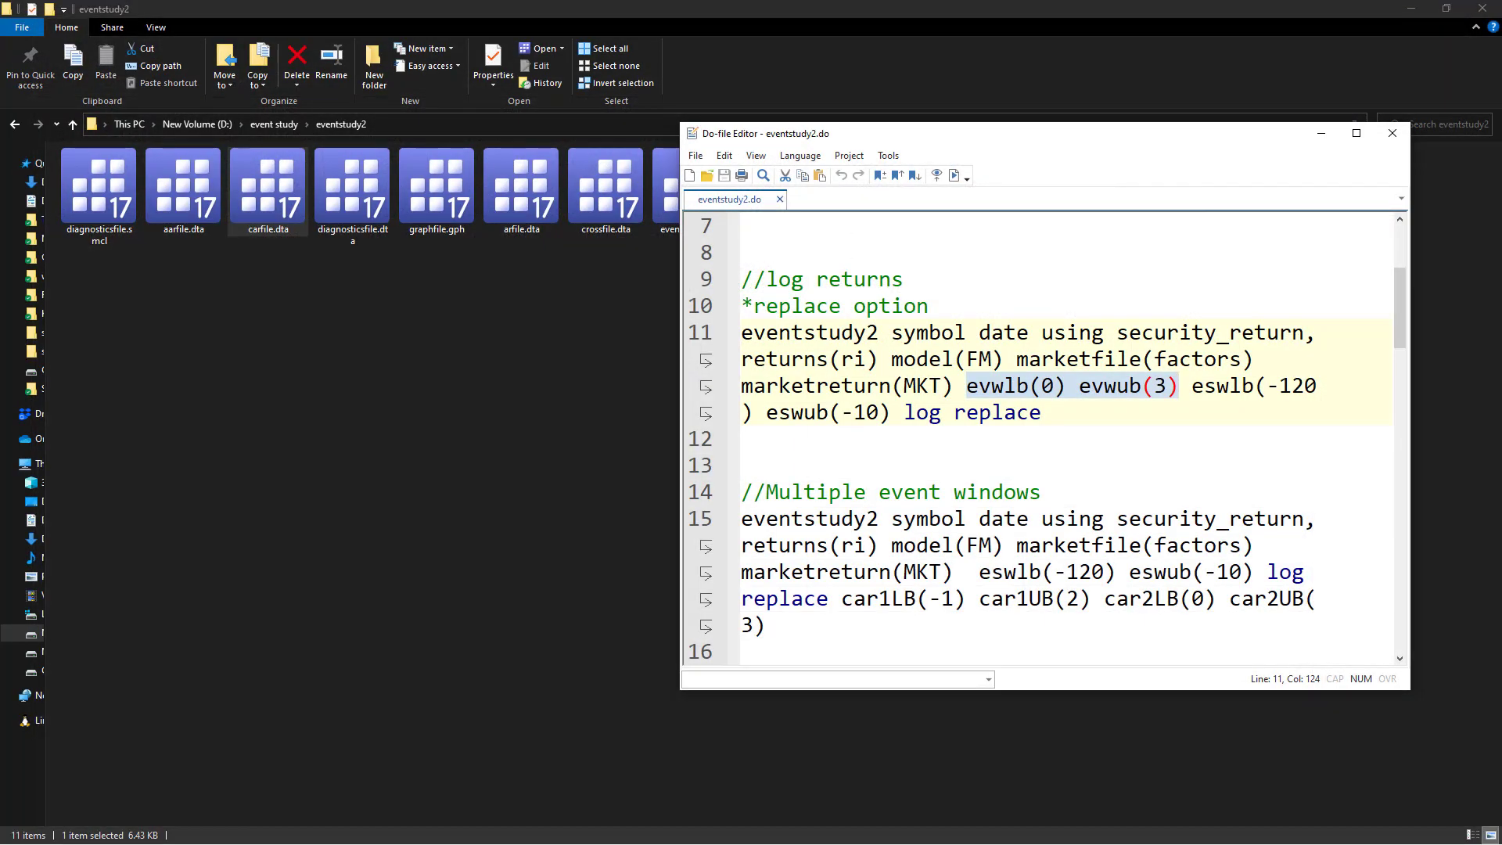
pyautogui.hotkey('alt', 'Tab')
pyautogui.hotkey('alt', 'Tab')
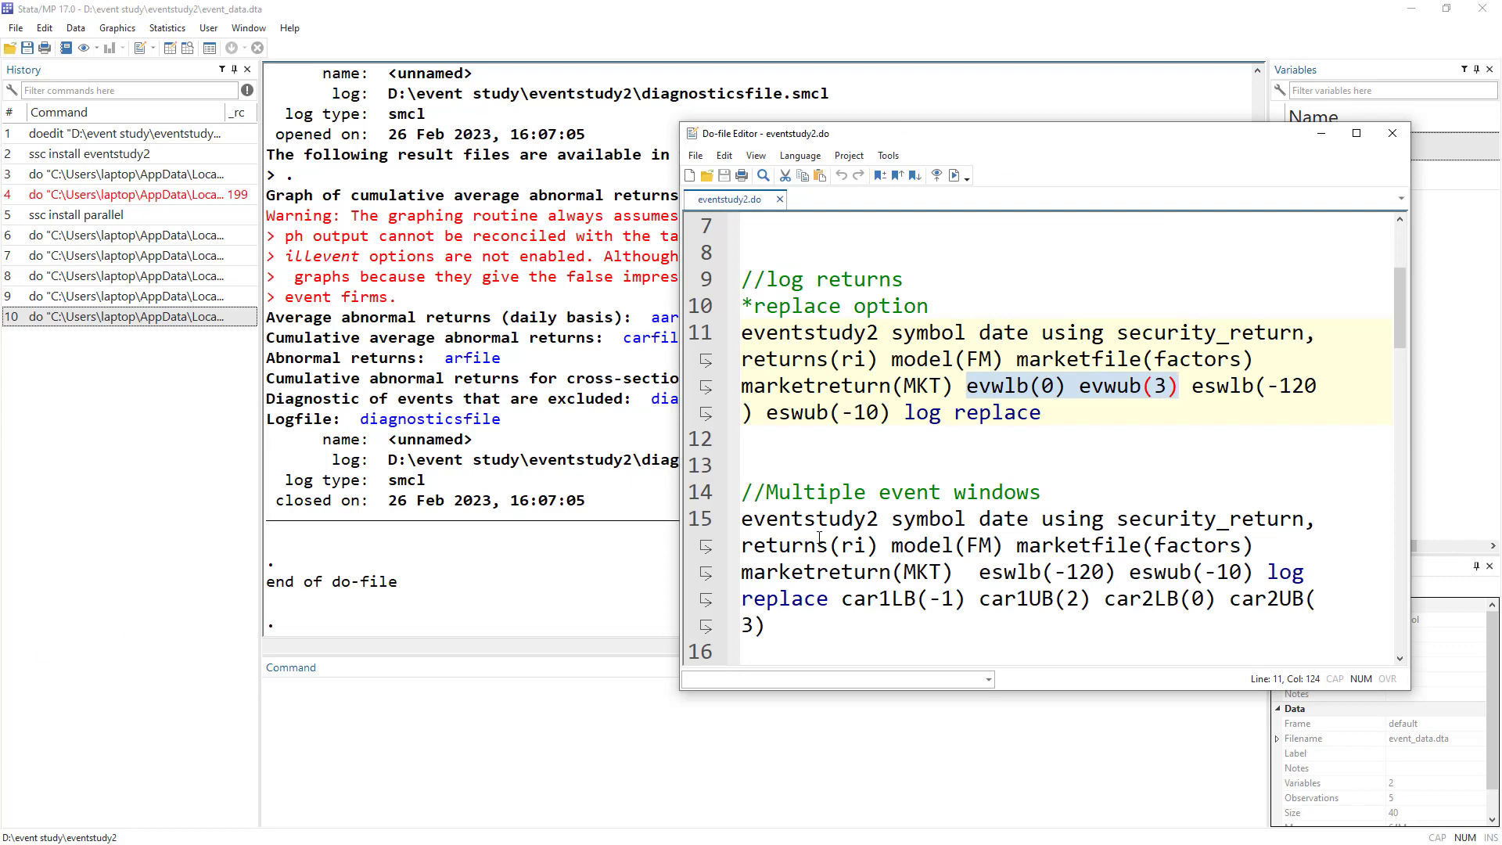
# Review the do-file's Estimation window section with the eswlb(-120) eswub(-10) options, and locate the Model Type section
pyautogui.scroll(-3, 909, 435)
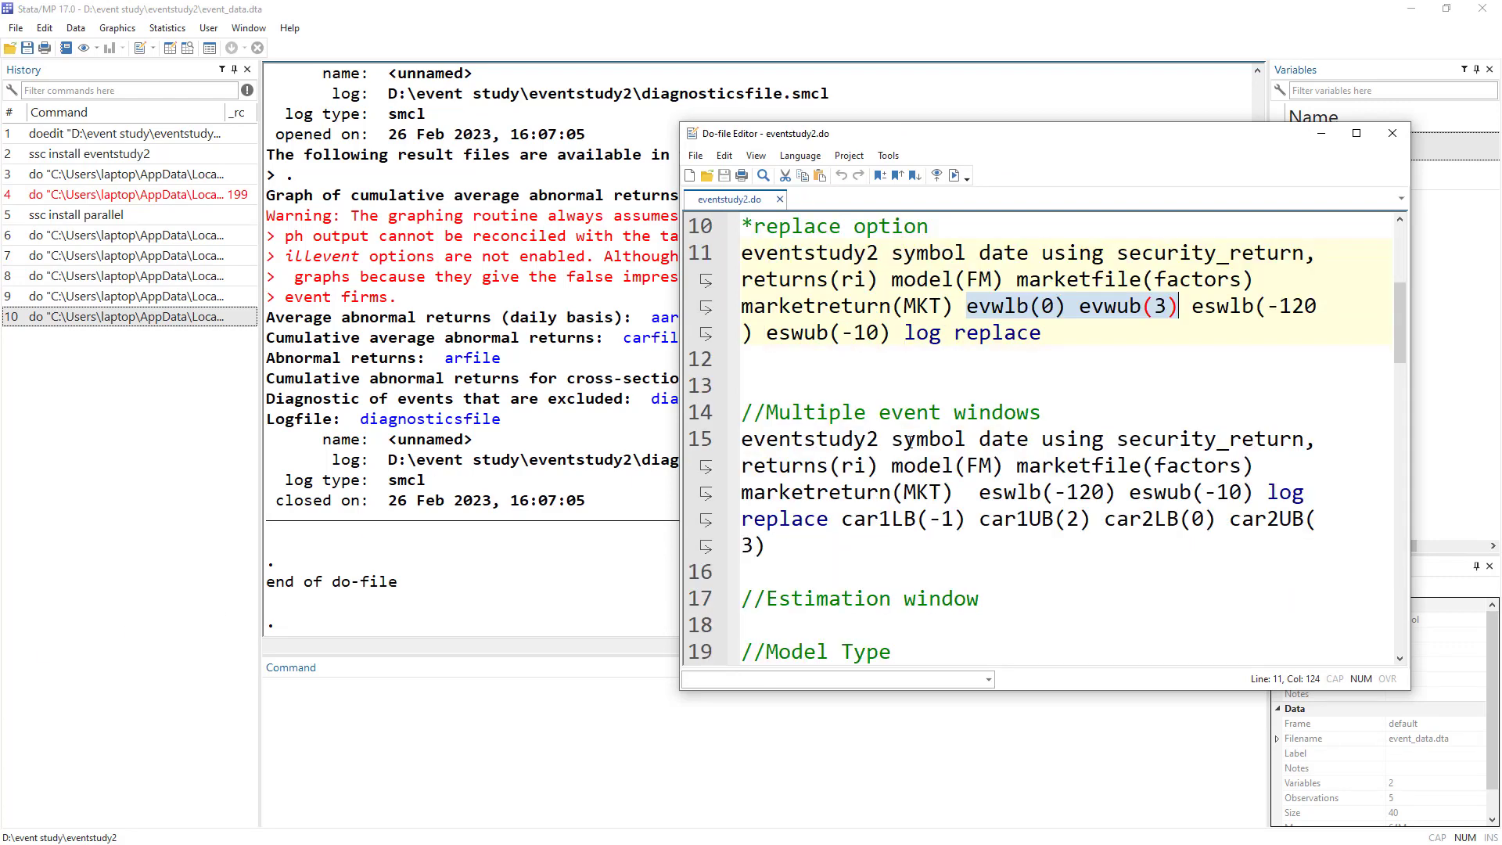
pyautogui.moveTo(981, 440); pyautogui.dragTo(714, 430)
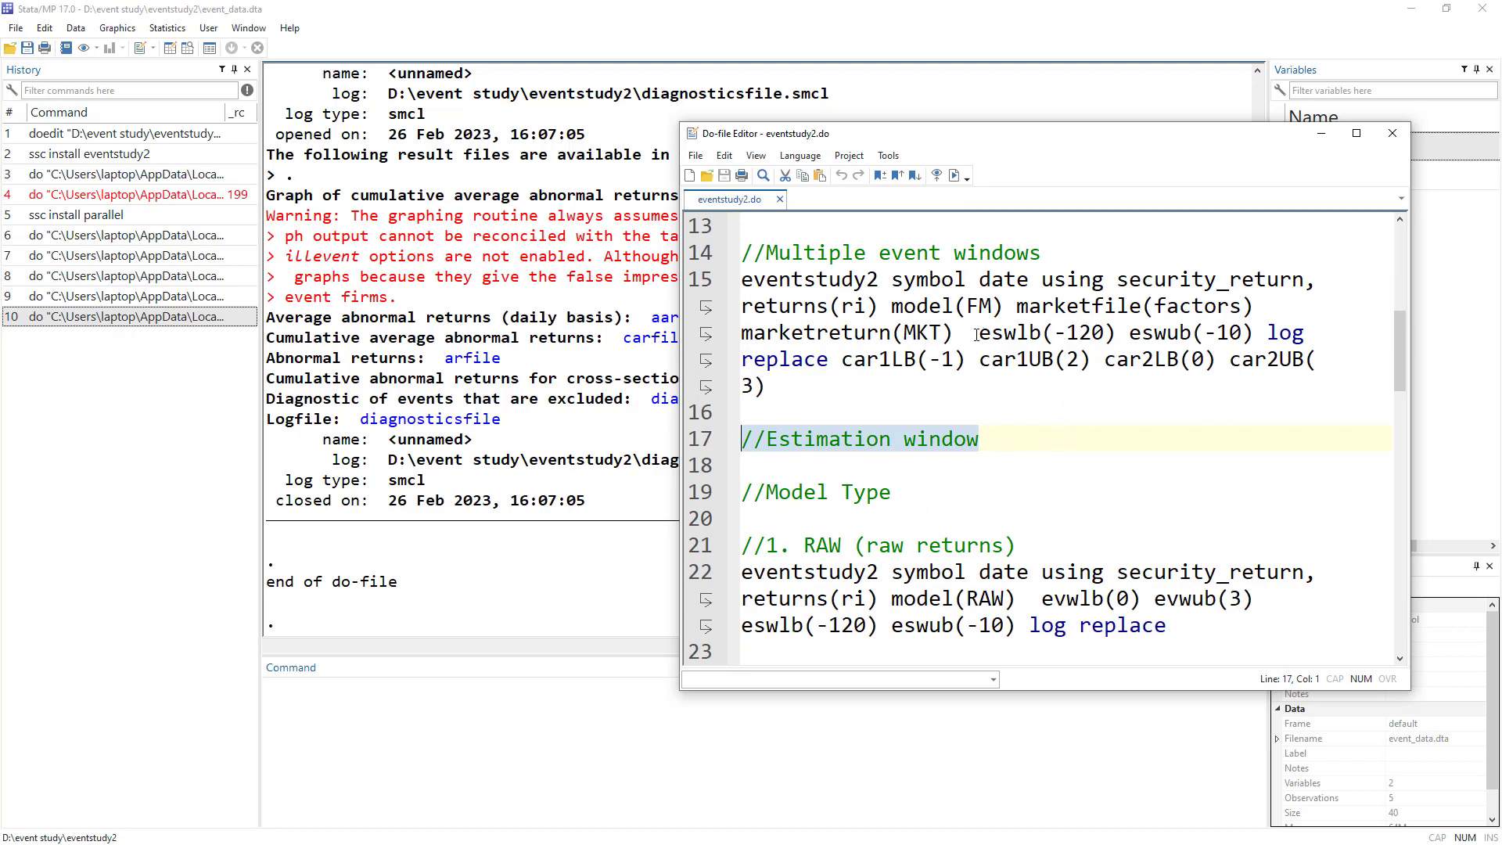
pyautogui.moveTo(977, 335); pyautogui.dragTo(1250, 332)
pyautogui.scroll(-1, 905, 420)
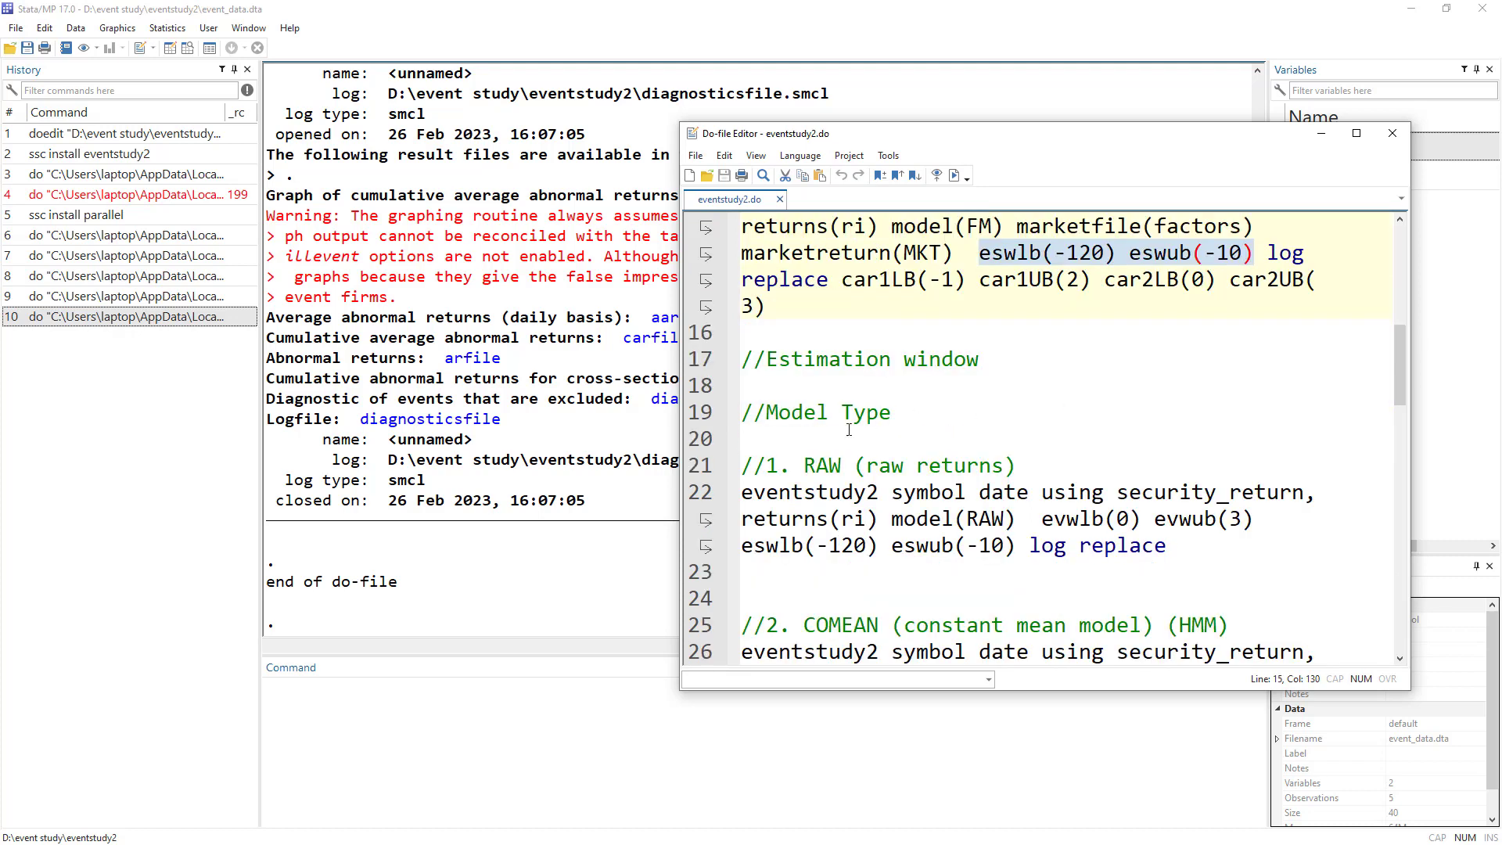
pyautogui.moveTo(908, 419); pyautogui.dragTo(727, 419)
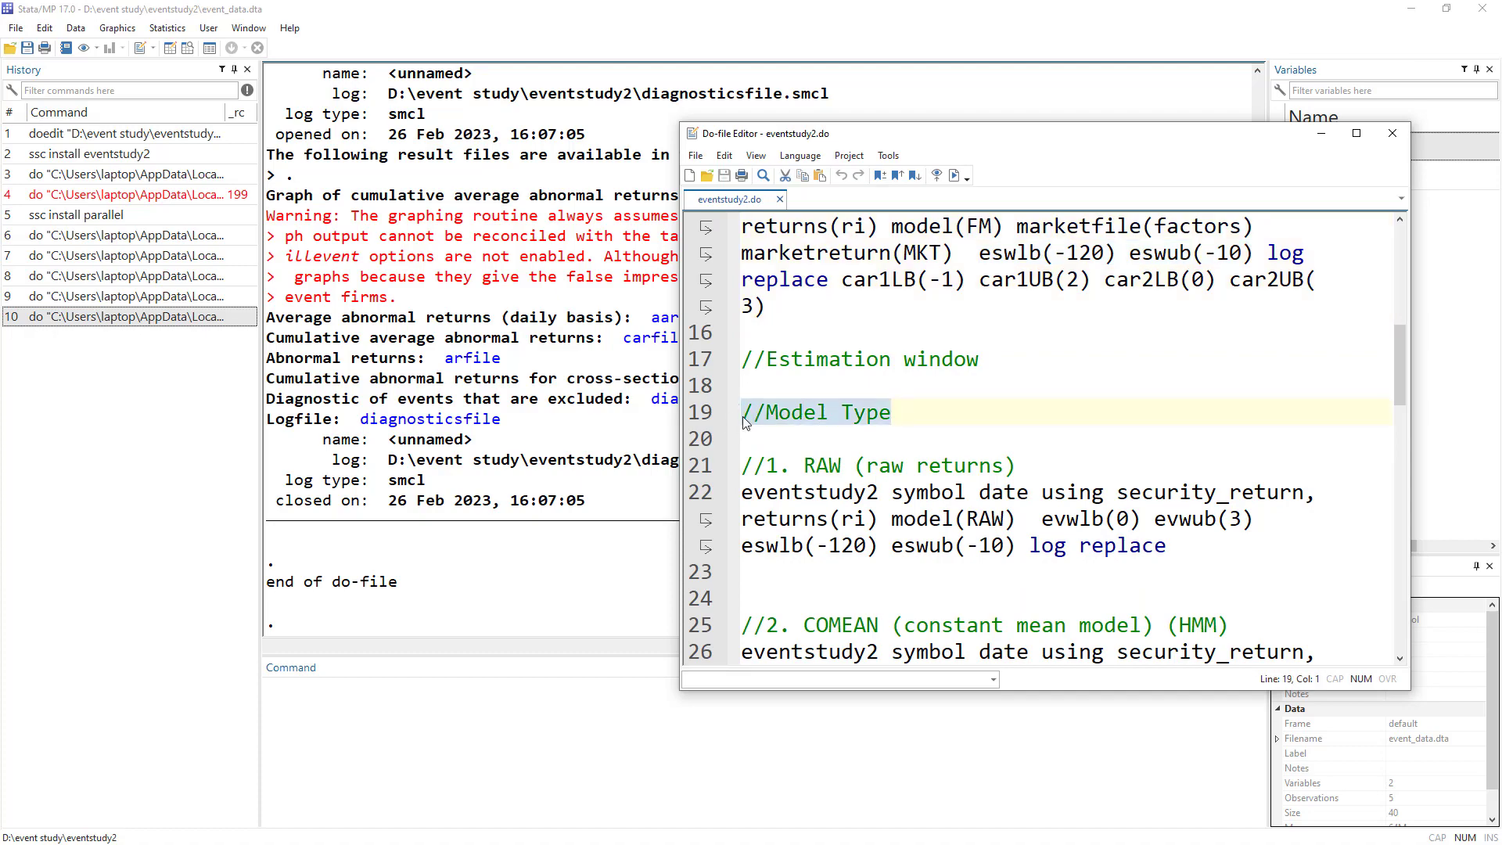
# Skim the do-file's Model Type section and review the RAW (raw returns) heading with its model option
pyautogui.scroll(-8, 903, 446)
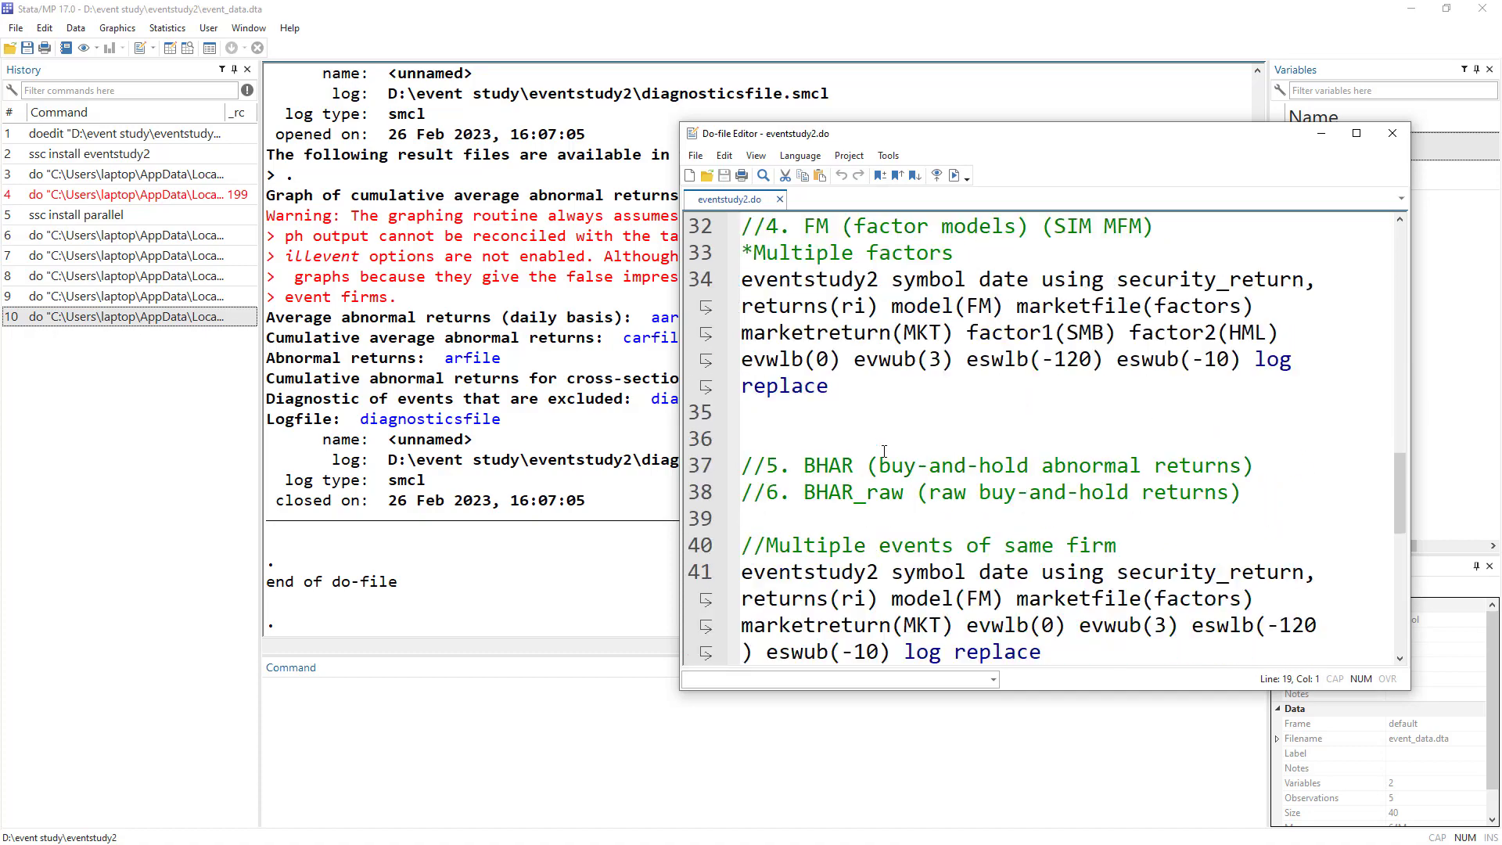
pyautogui.scroll(8, 813, 491)
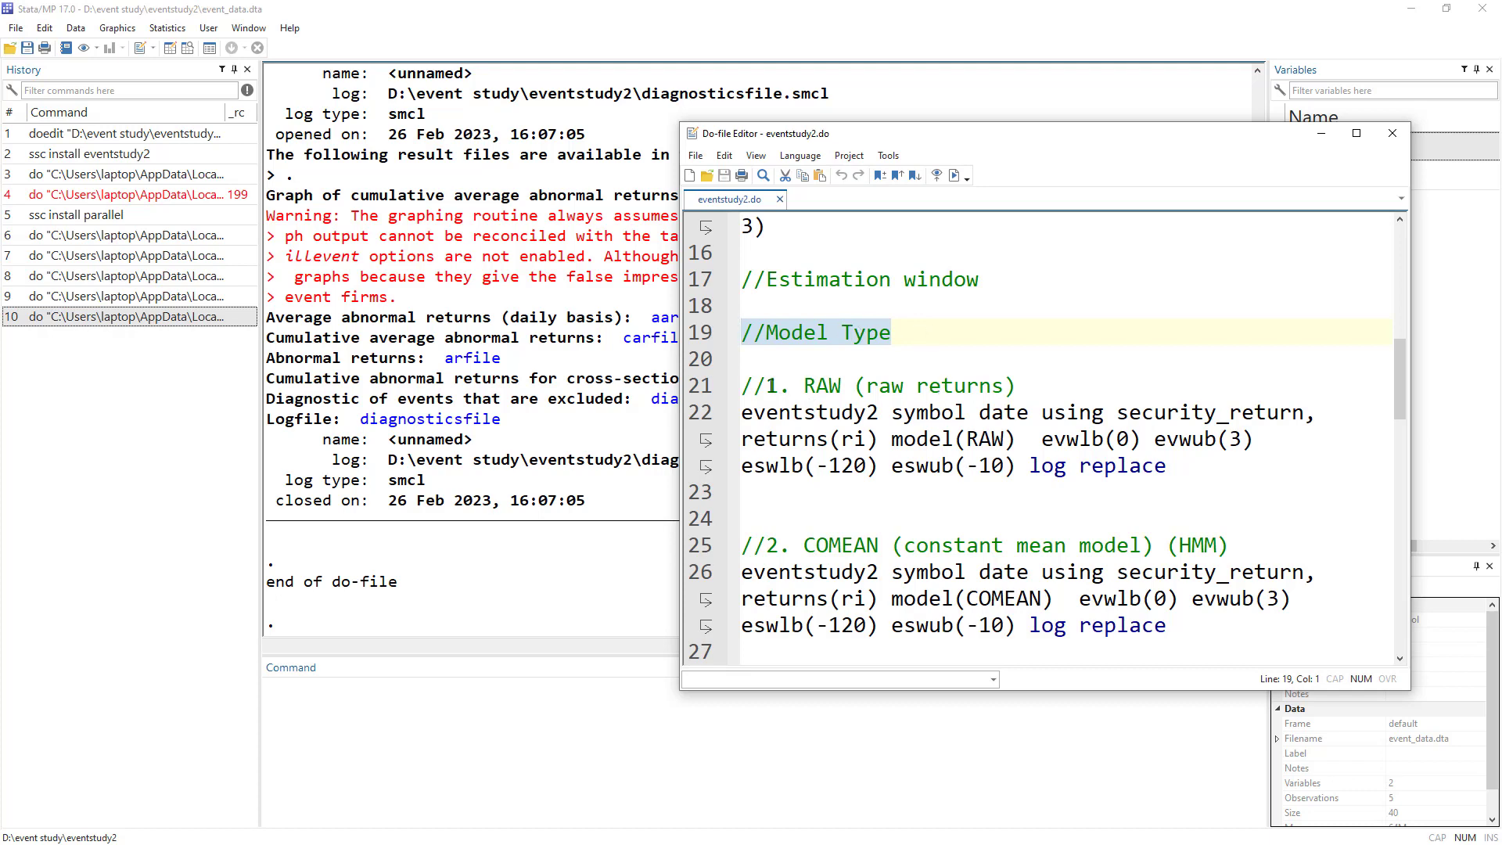
pyautogui.moveTo(766, 386); pyautogui.dragTo(1050, 388)
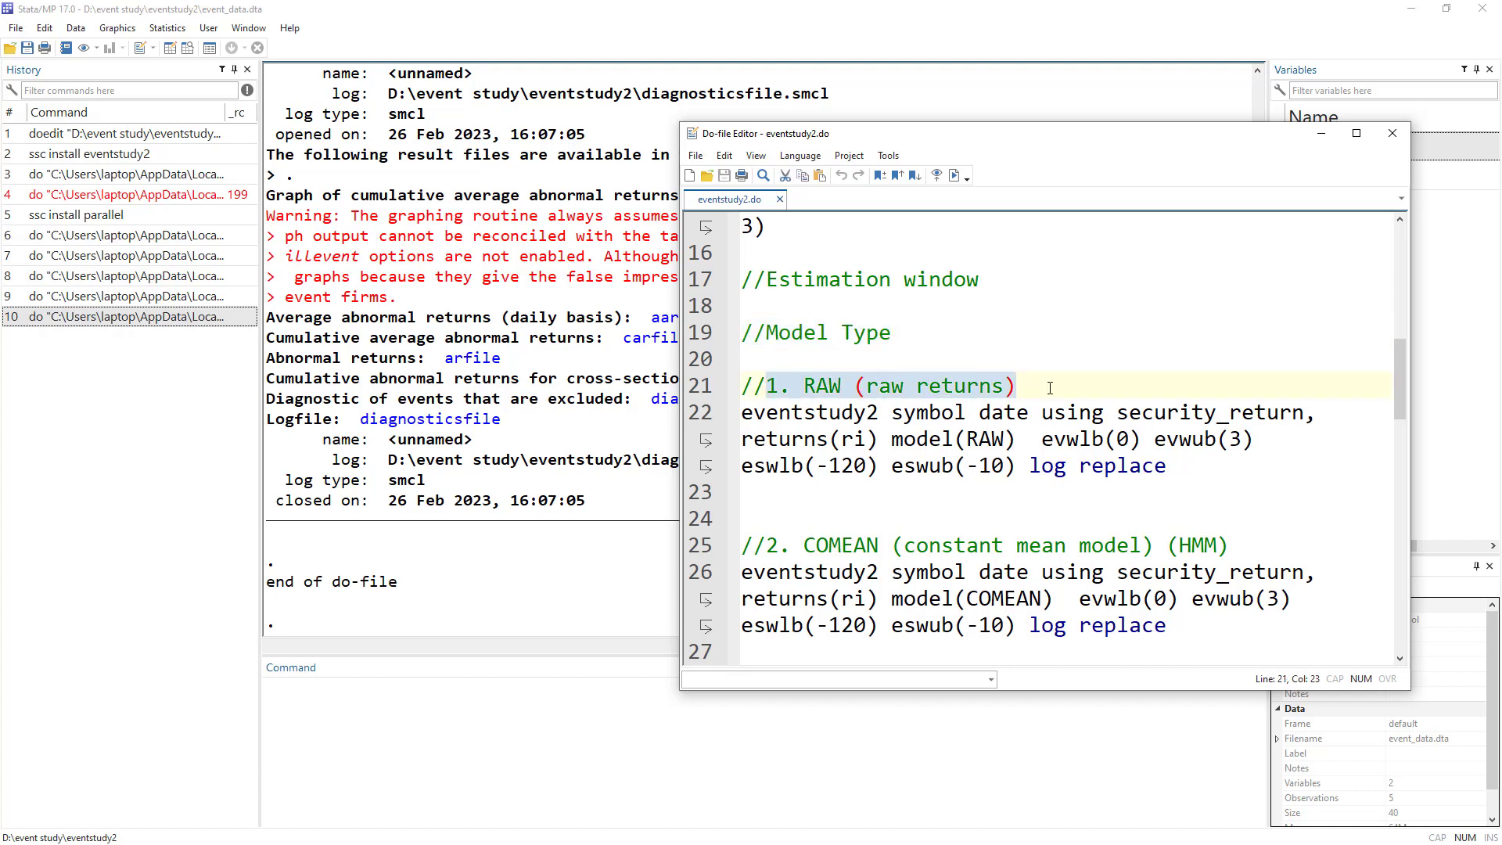
pyautogui.doubleClick(921, 441)
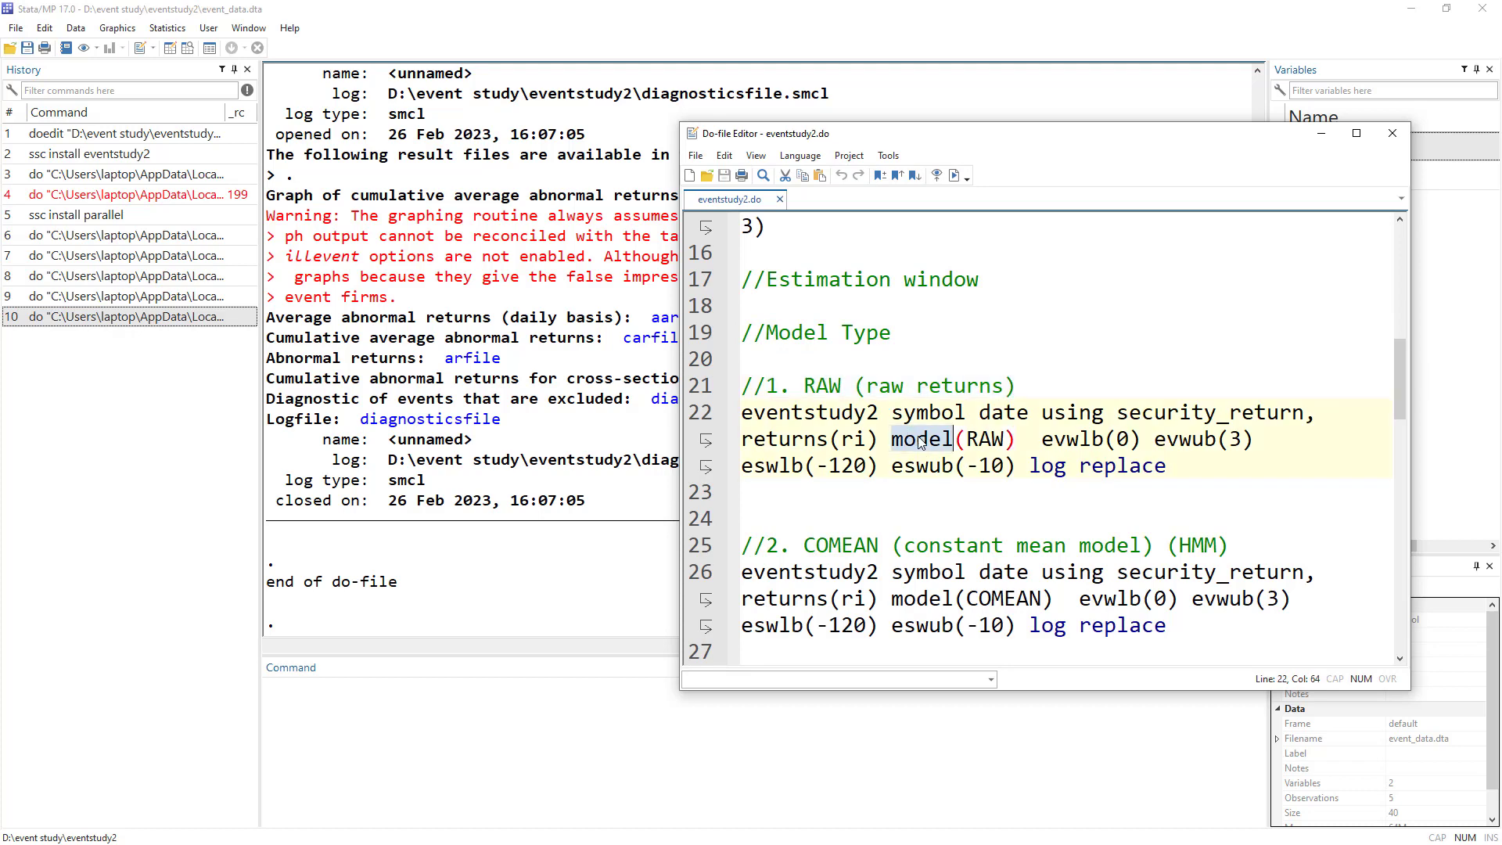
# Compare the model(RAW) command with the model(FM), marketfile(factors) and marketreturn(MKT) options of the multiple event windows command
pyautogui.scroll(4, 994, 435)
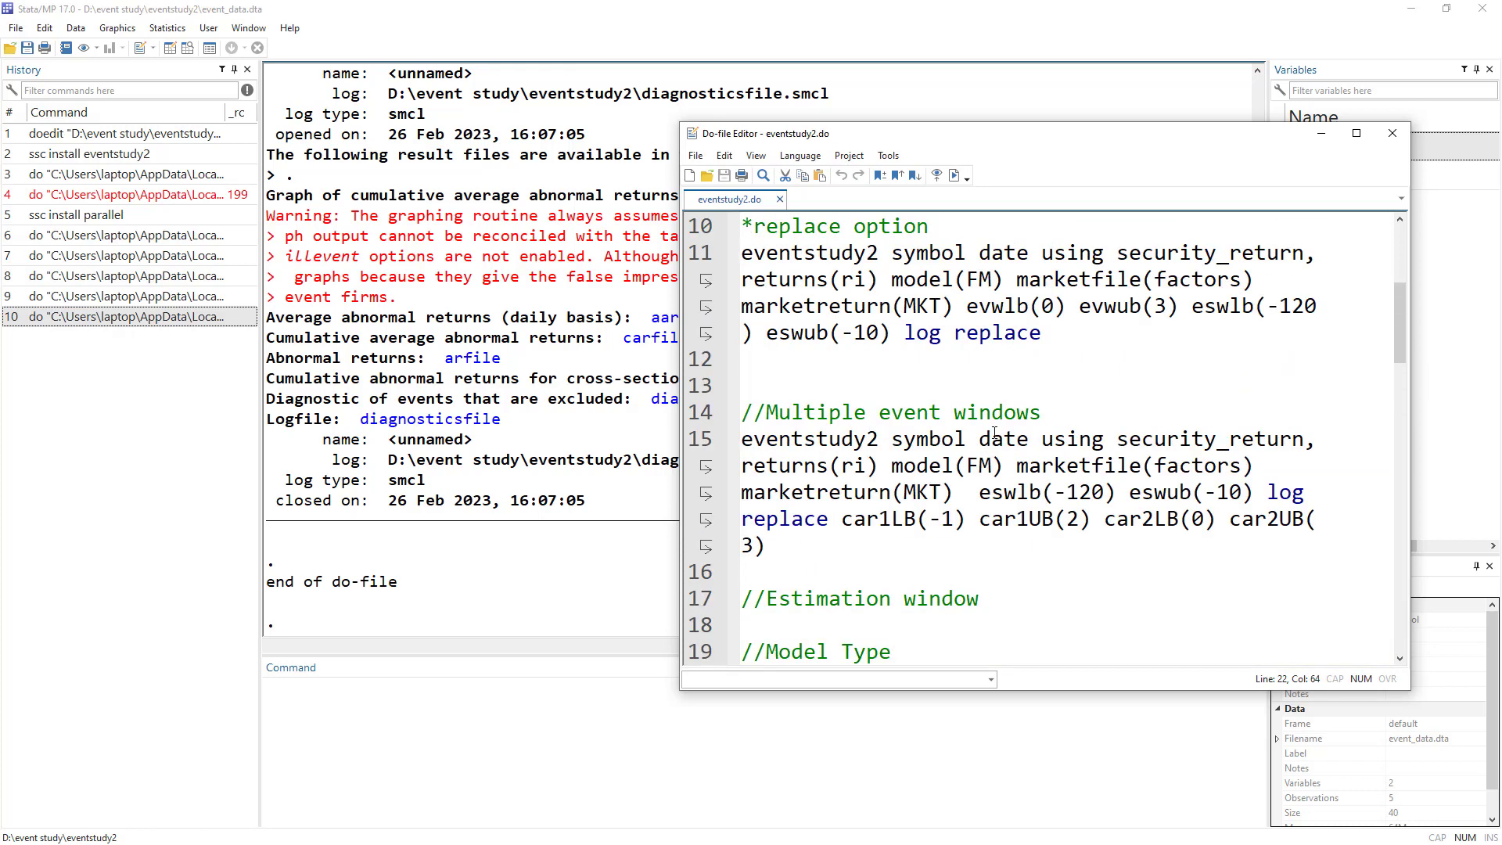
pyautogui.doubleClick(964, 467)
pyautogui.scroll(-3, 963, 470)
pyautogui.doubleClick(987, 519)
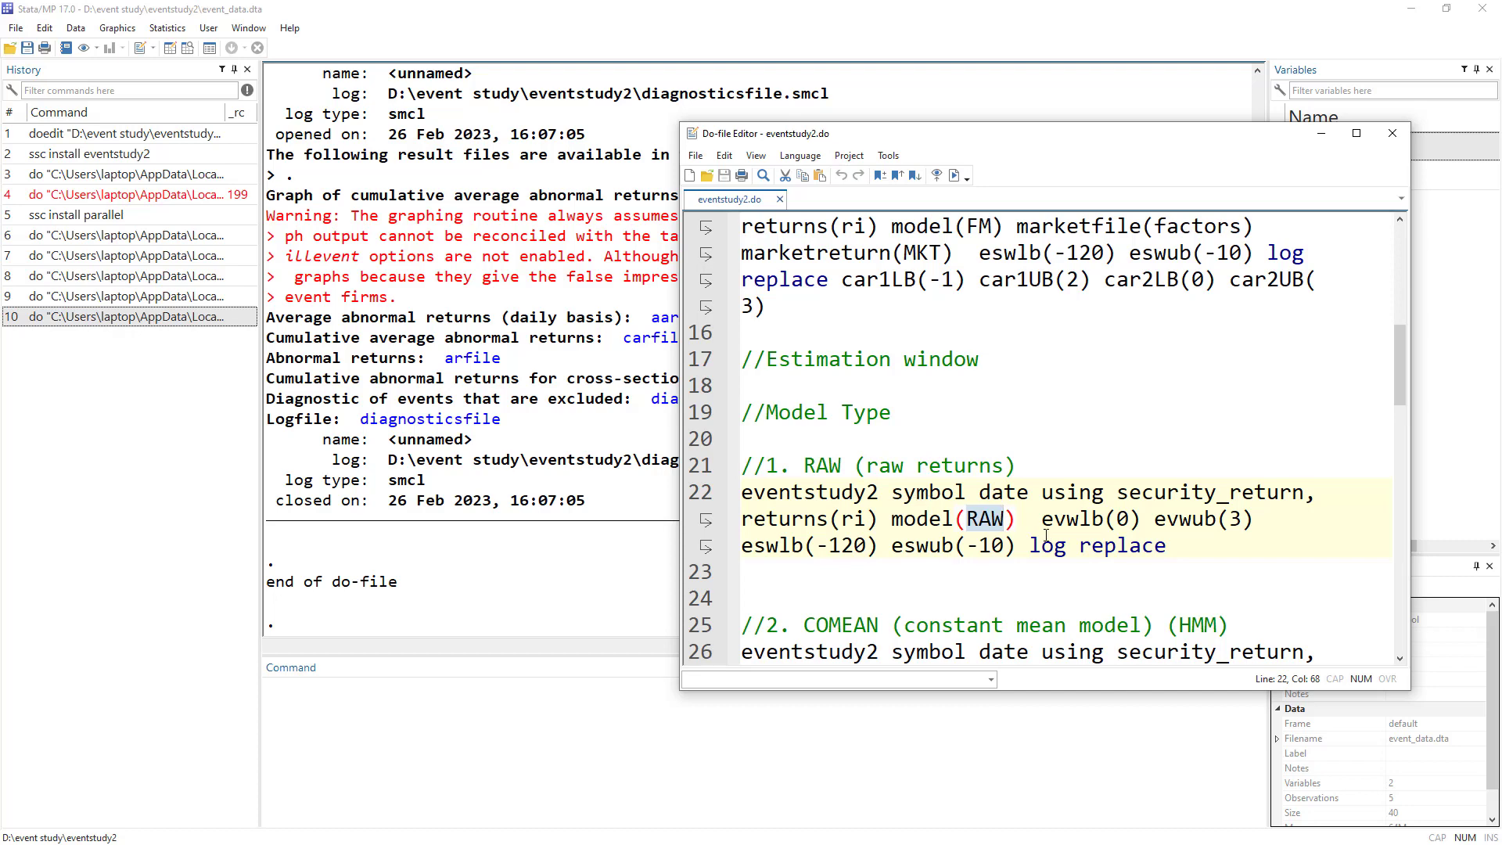
pyautogui.doubleClick(915, 519)
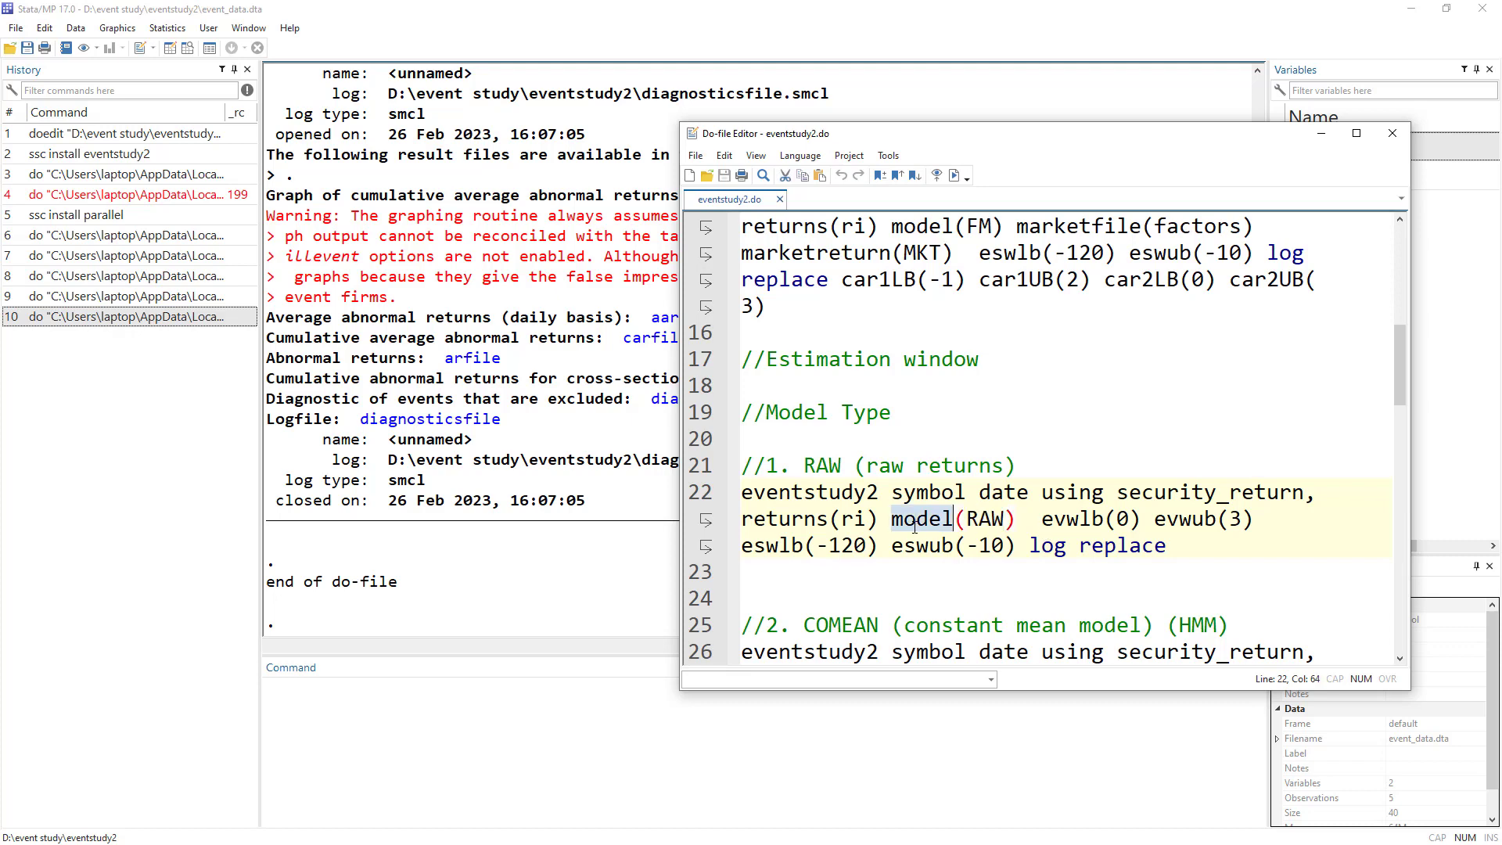
pyautogui.doubleClick(985, 518)
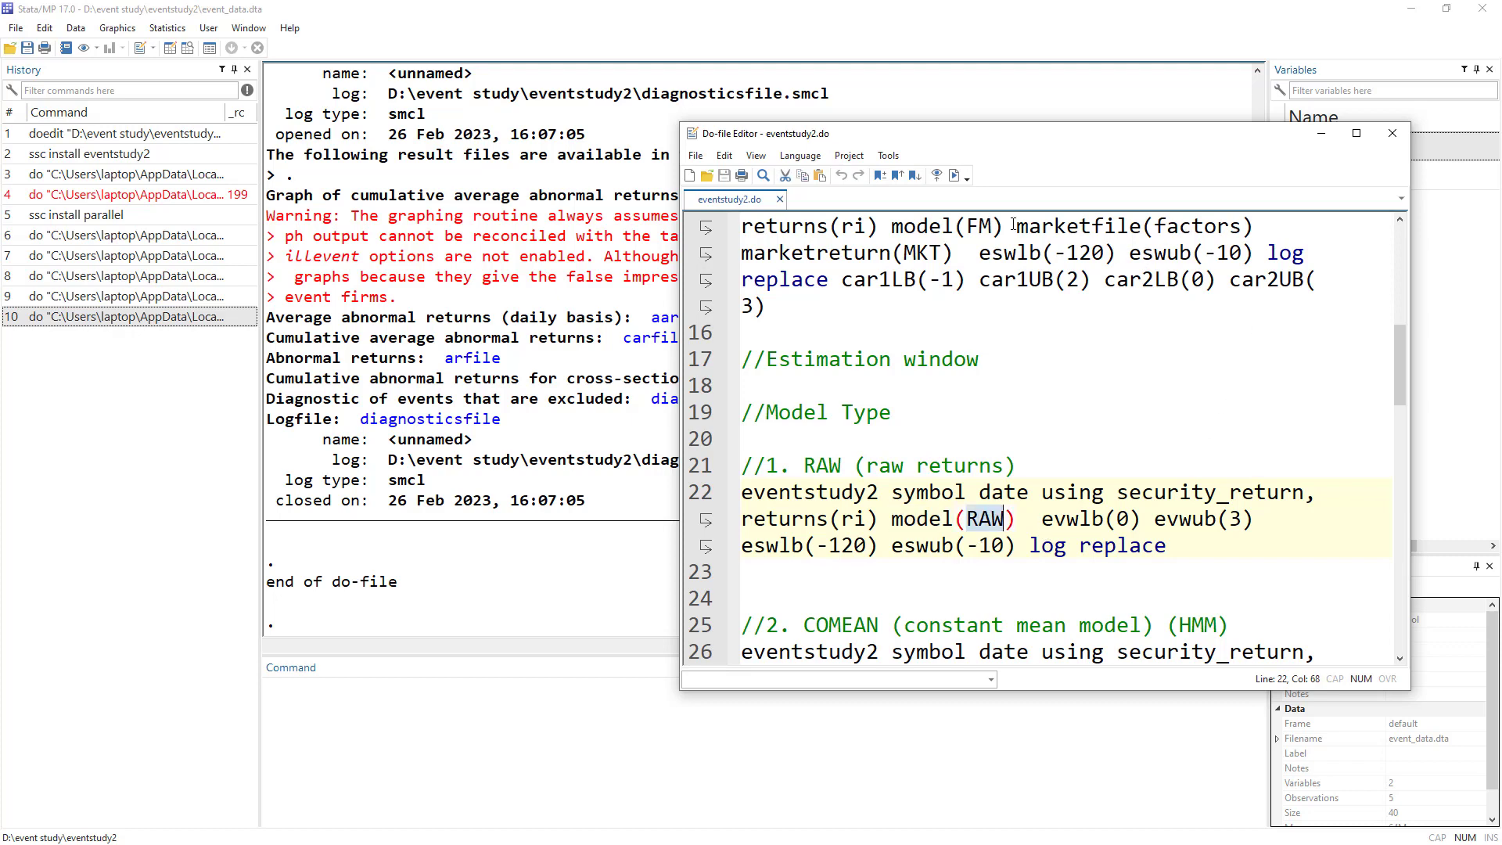
pyautogui.moveTo(1014, 225); pyautogui.dragTo(1303, 229)
pyautogui.moveTo(952, 254); pyautogui.dragTo(727, 262)
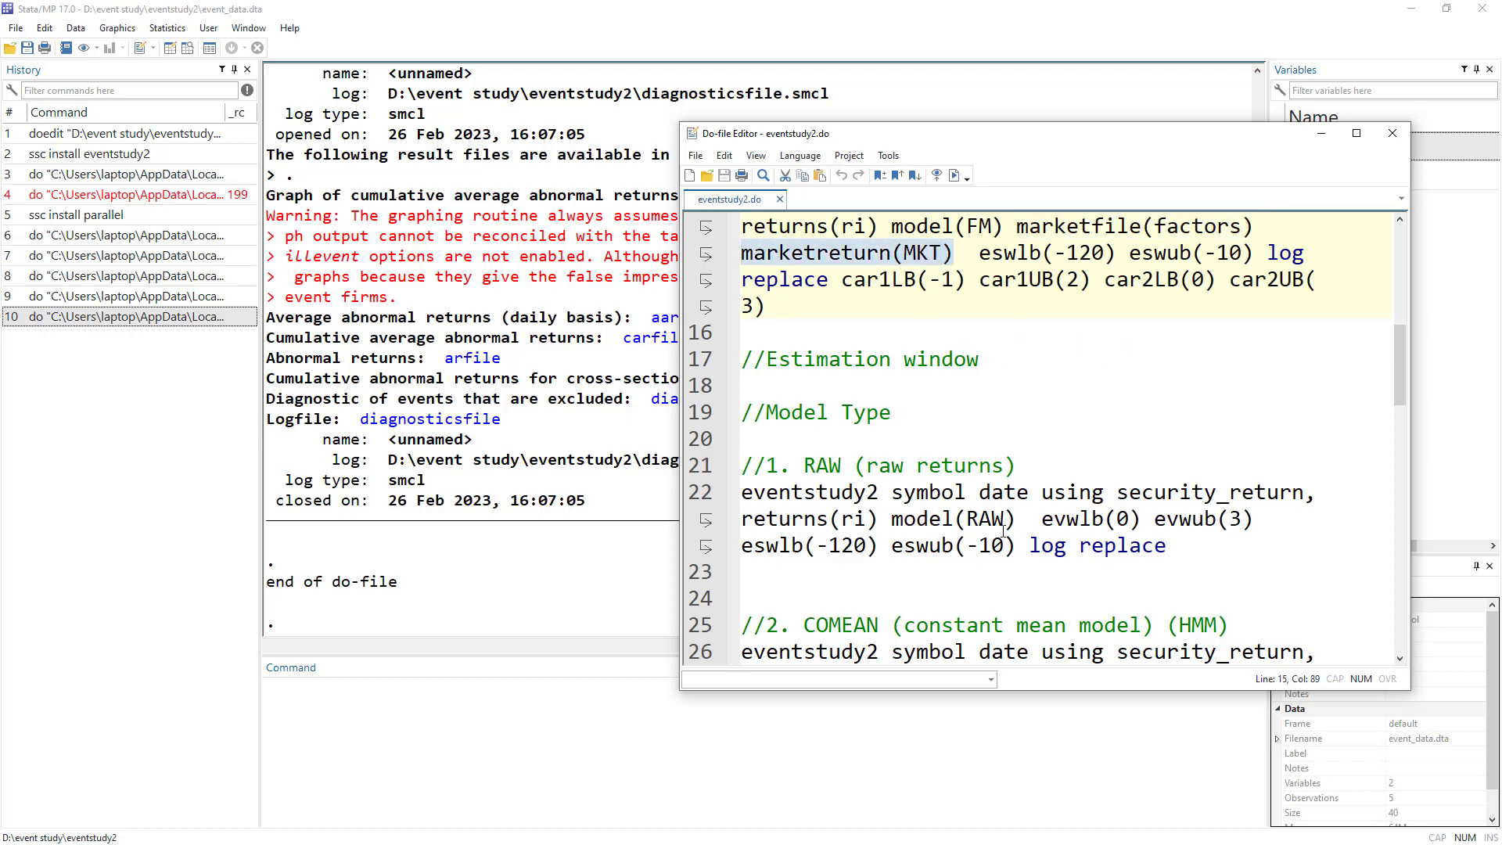
pyautogui.moveTo(1017, 524); pyautogui.dragTo(892, 525)
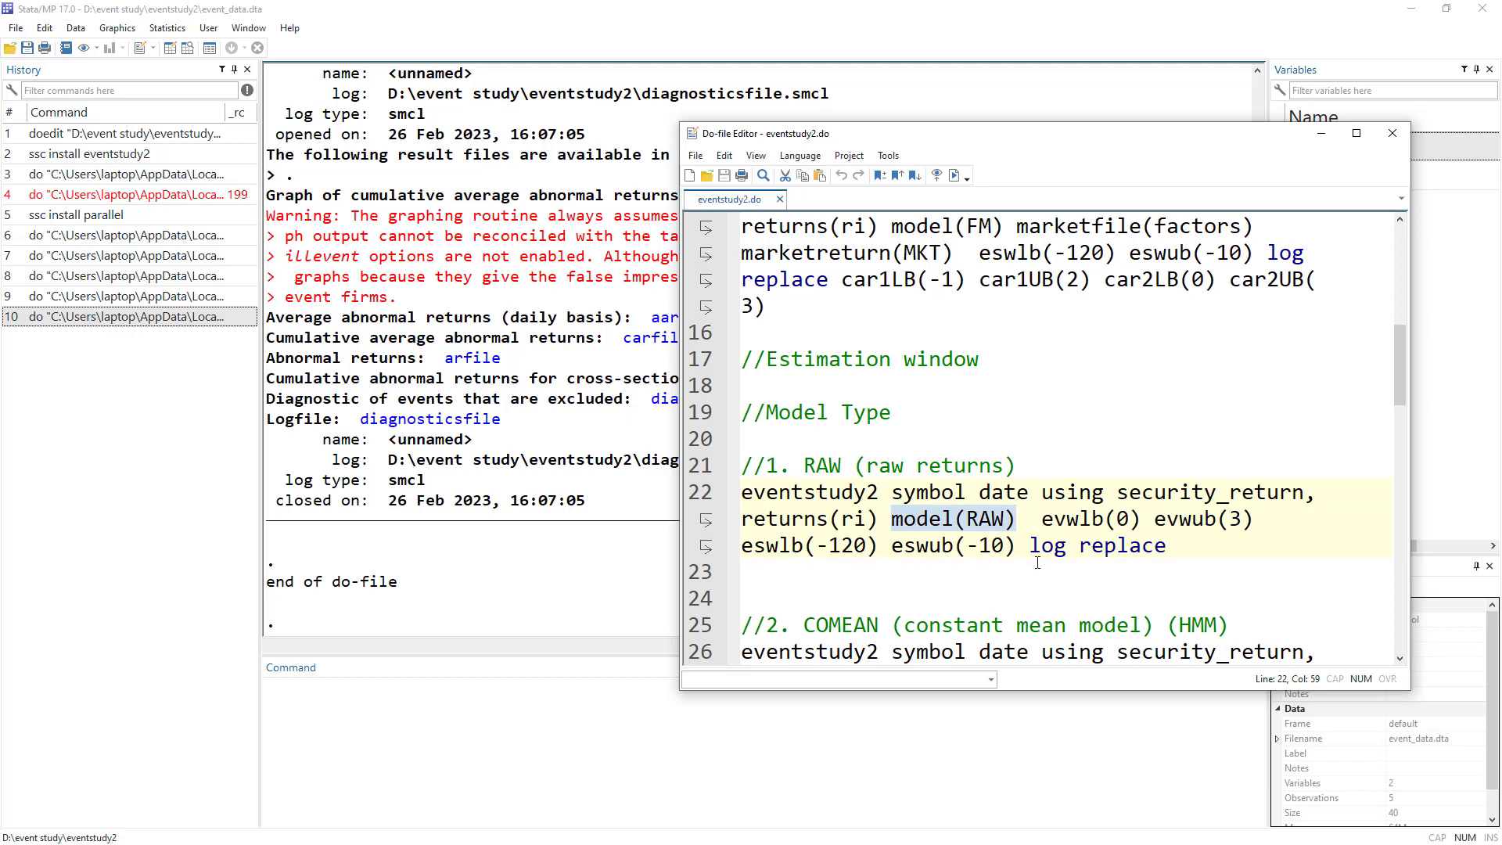
# Review the COMEAN (constant mean model) command, its HMM label, the model(COMEAN) option and the eswlb(-120) eswub(-10) estimation window
pyautogui.scroll(-2, 988, 552)
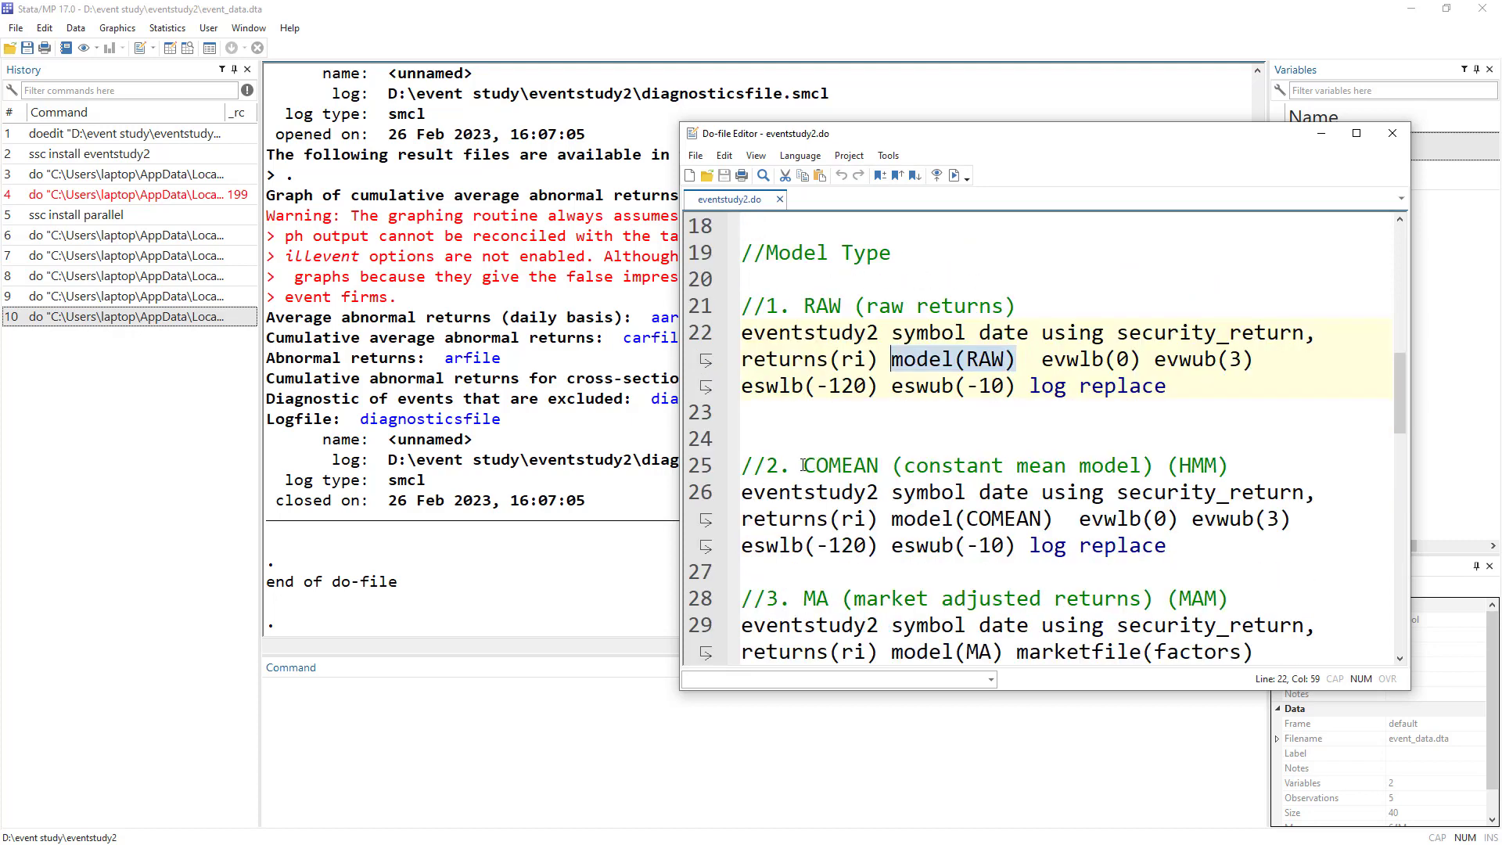
pyautogui.moveTo(804, 466); pyautogui.dragTo(852, 466)
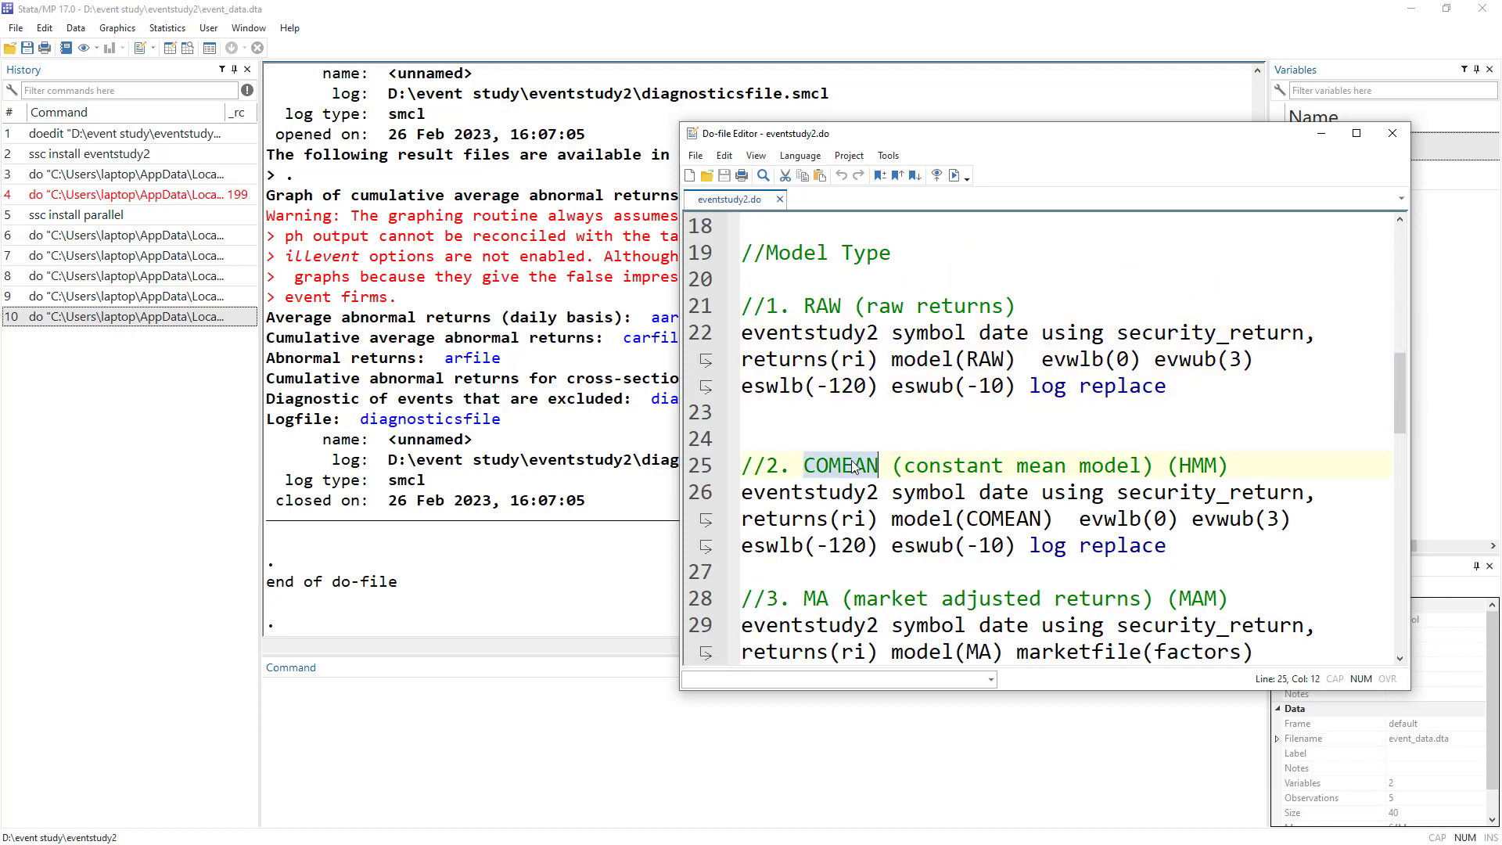
pyautogui.doubleClick(940, 523)
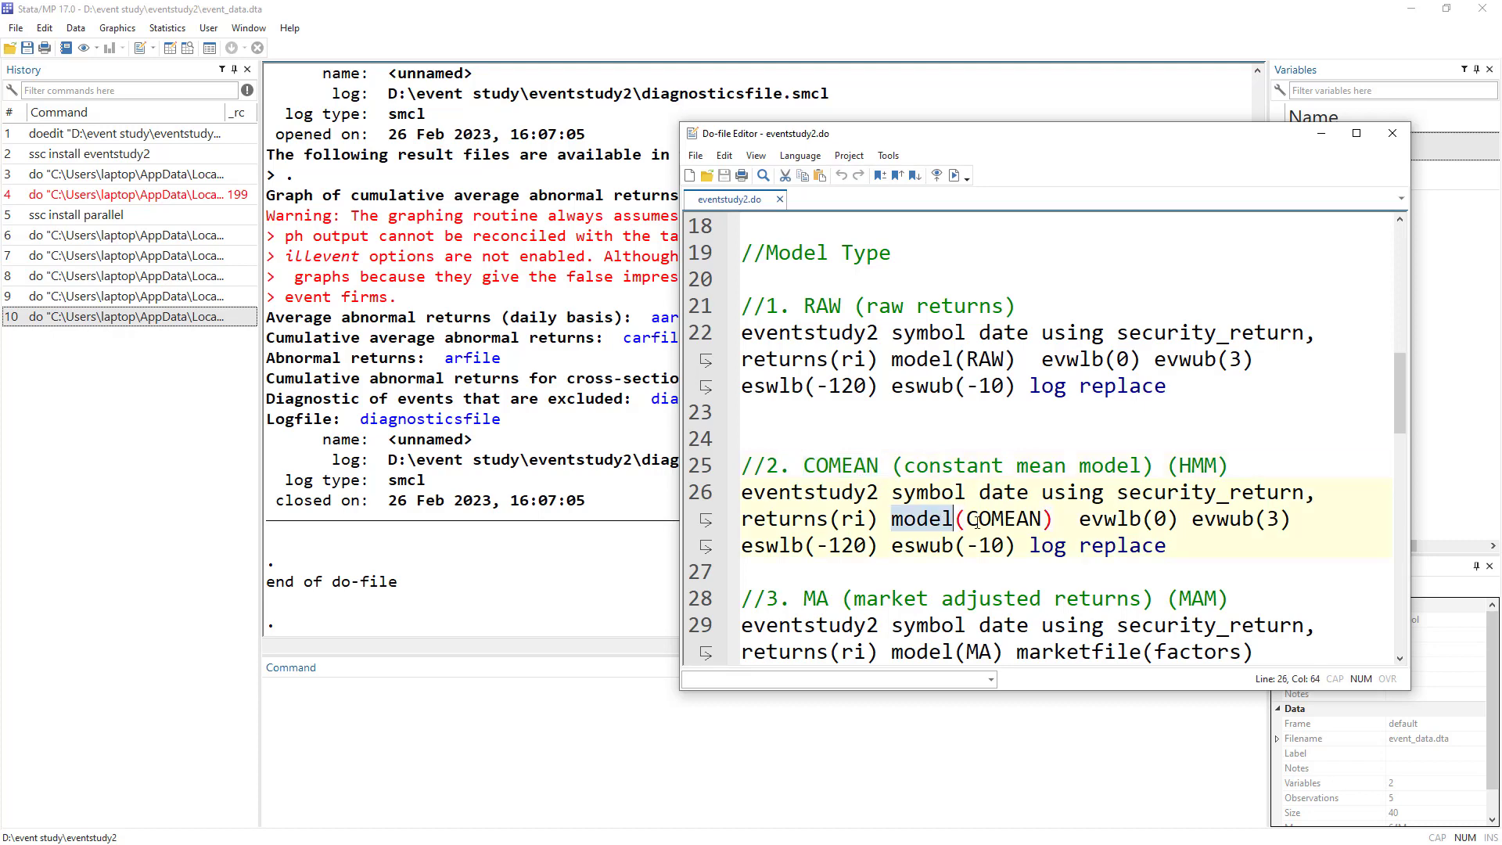
pyautogui.doubleClick(1004, 519)
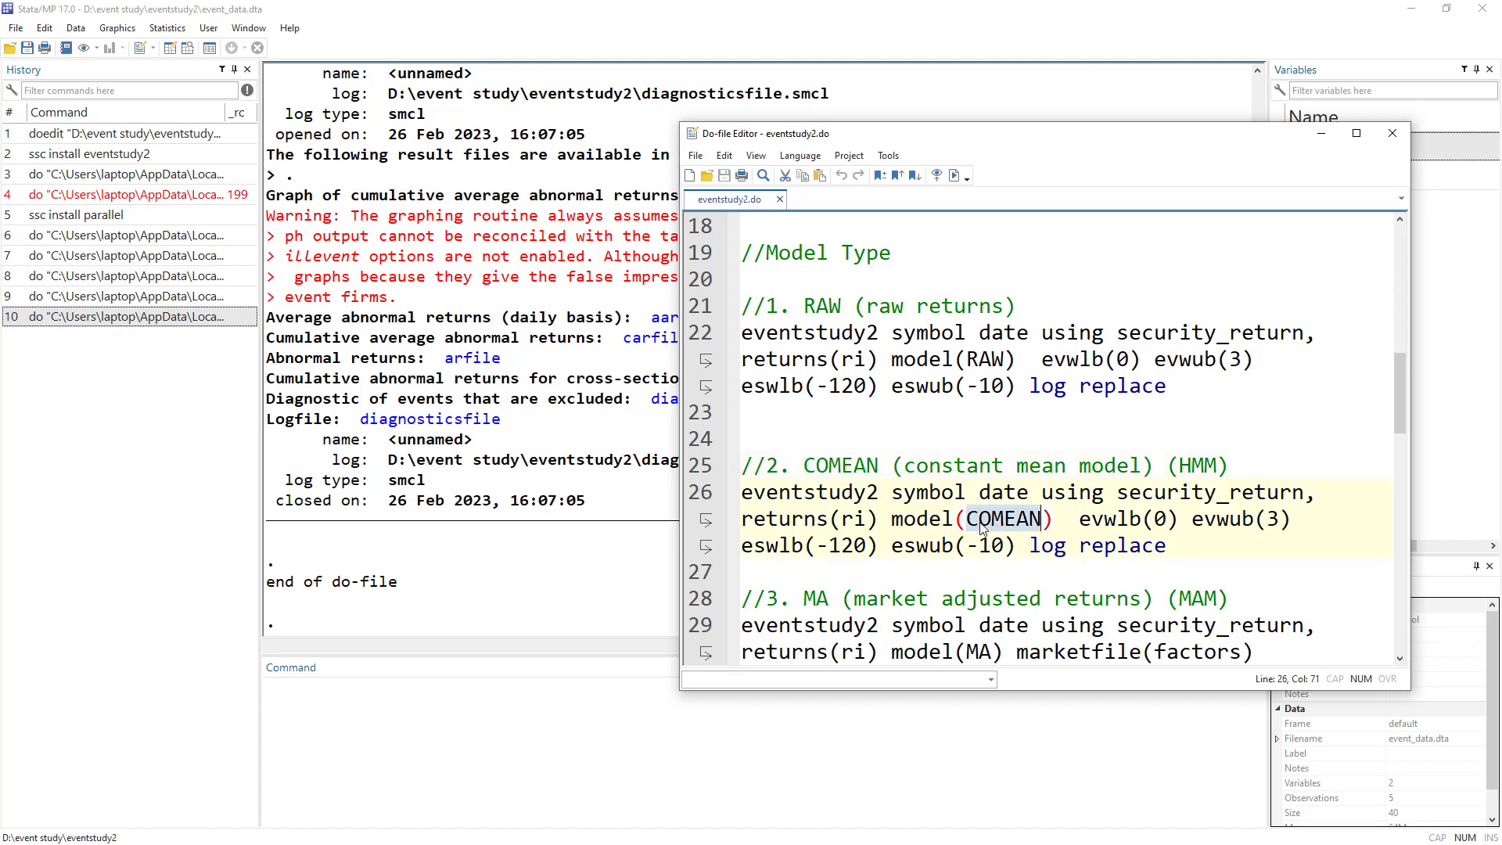
pyautogui.doubleClick(1205, 464)
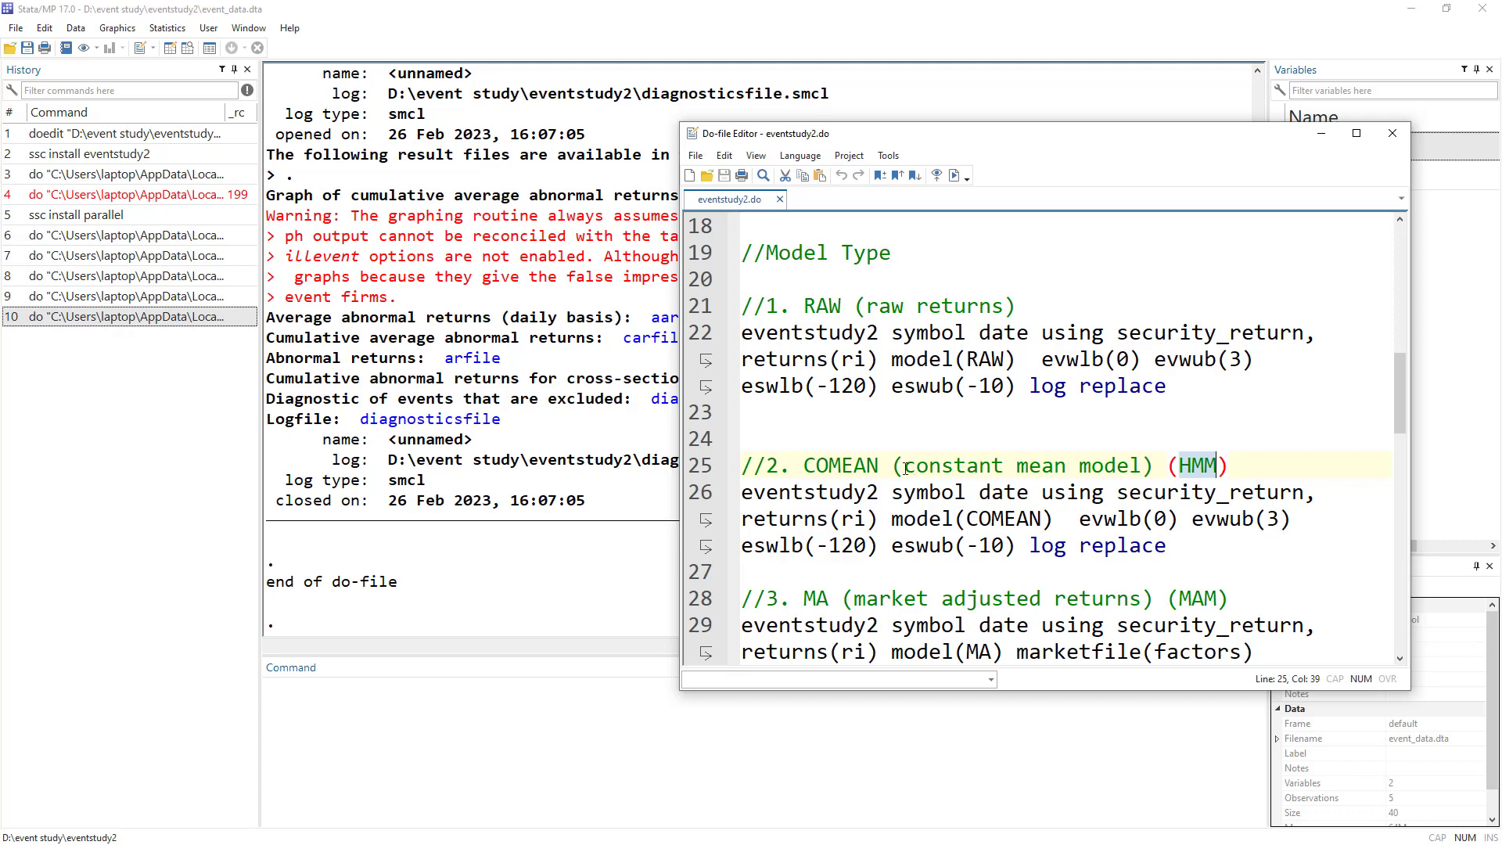
pyautogui.moveTo(906, 468); pyautogui.dragTo(1136, 469)
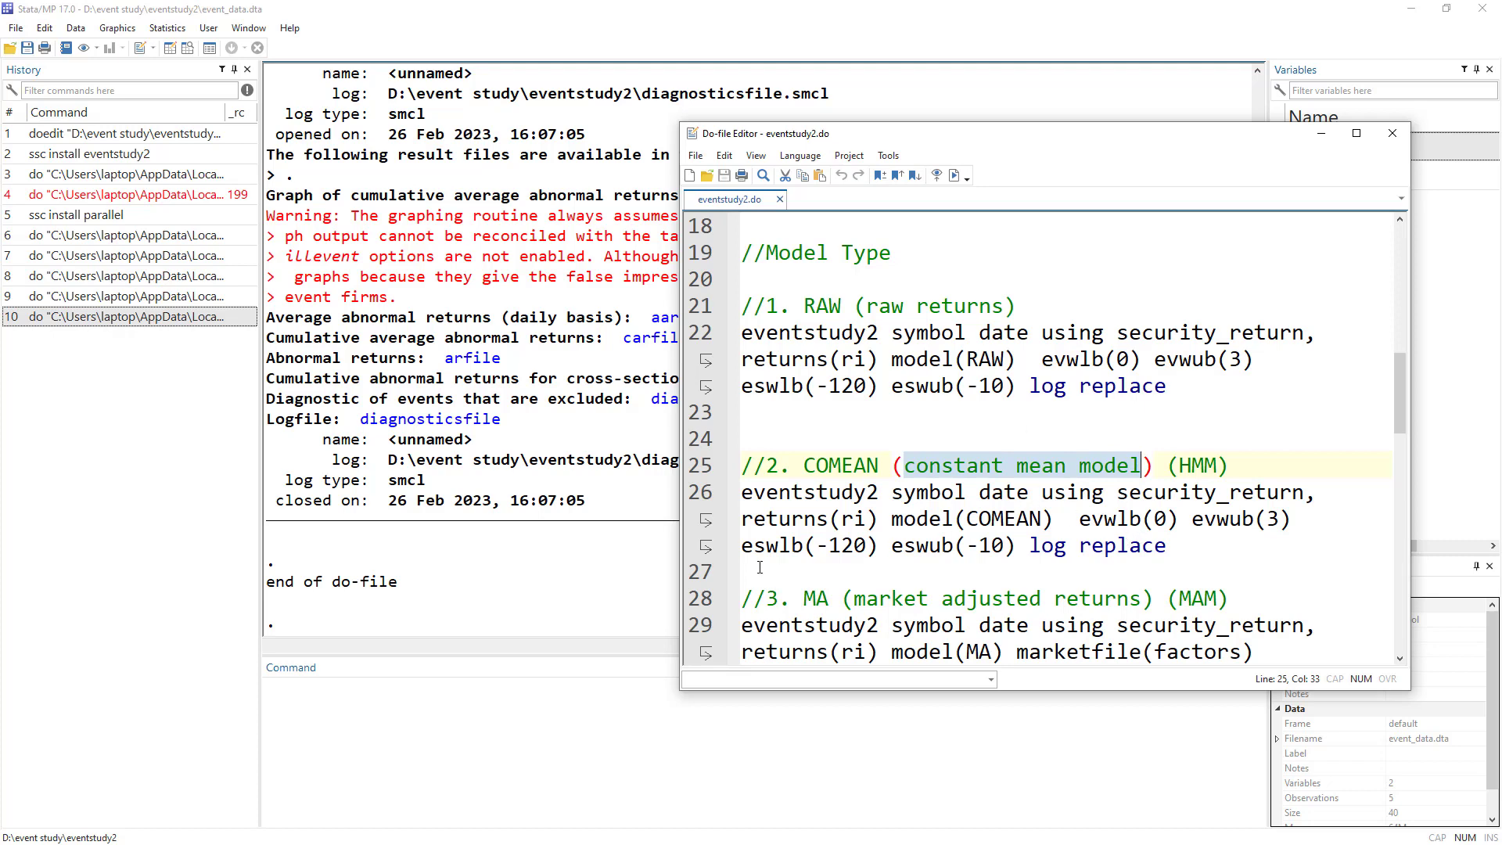
pyautogui.moveTo(741, 545); pyautogui.dragTo(1018, 545)
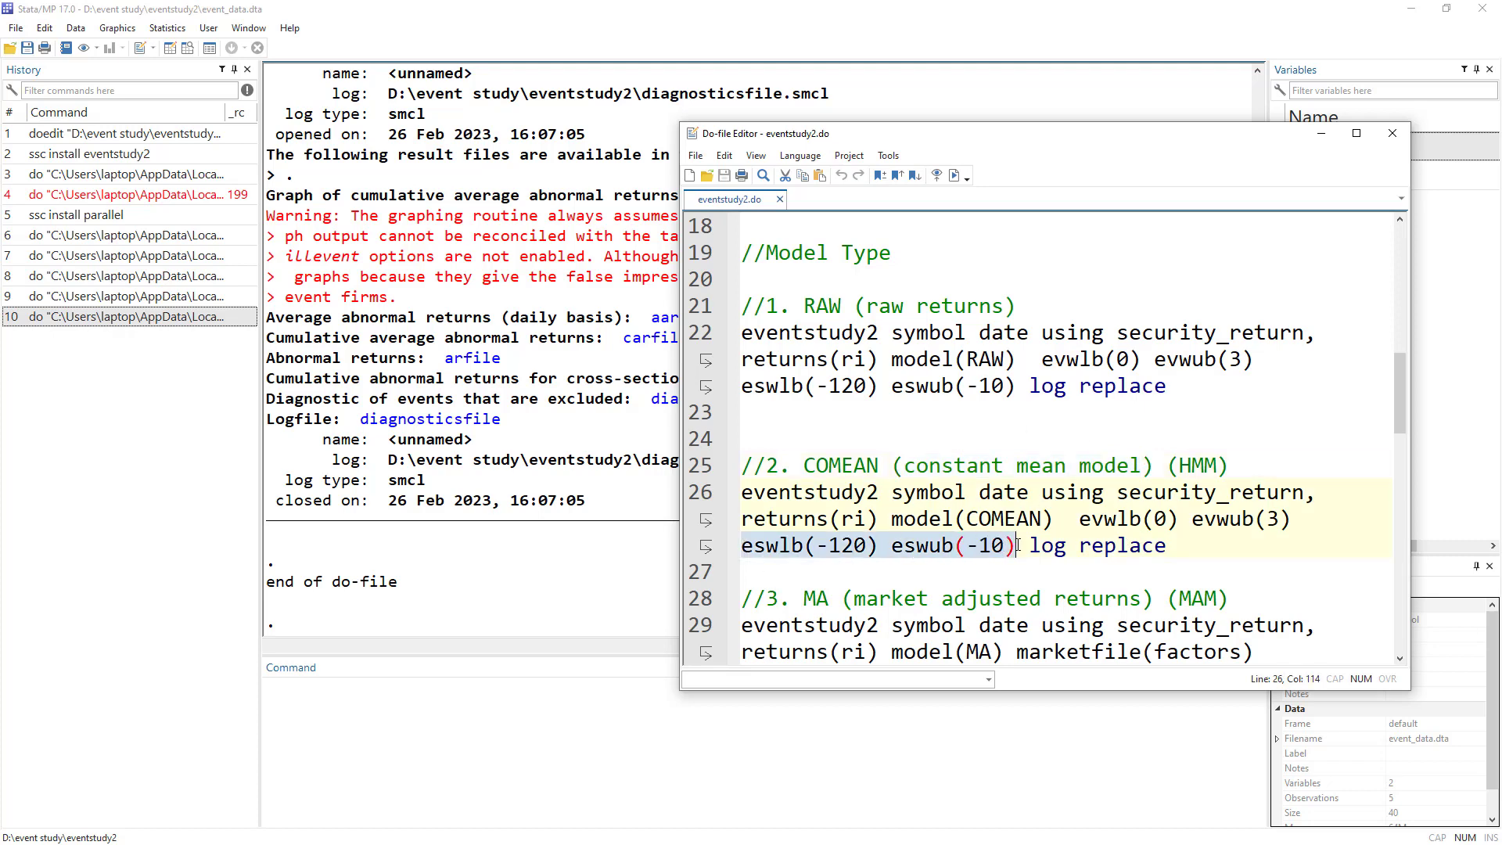
# Compare the model(COMEAN) command with the marketfile(factors) and marketreturn(MKT) options in the multiple event windows command
pyautogui.doubleClick(911, 520)
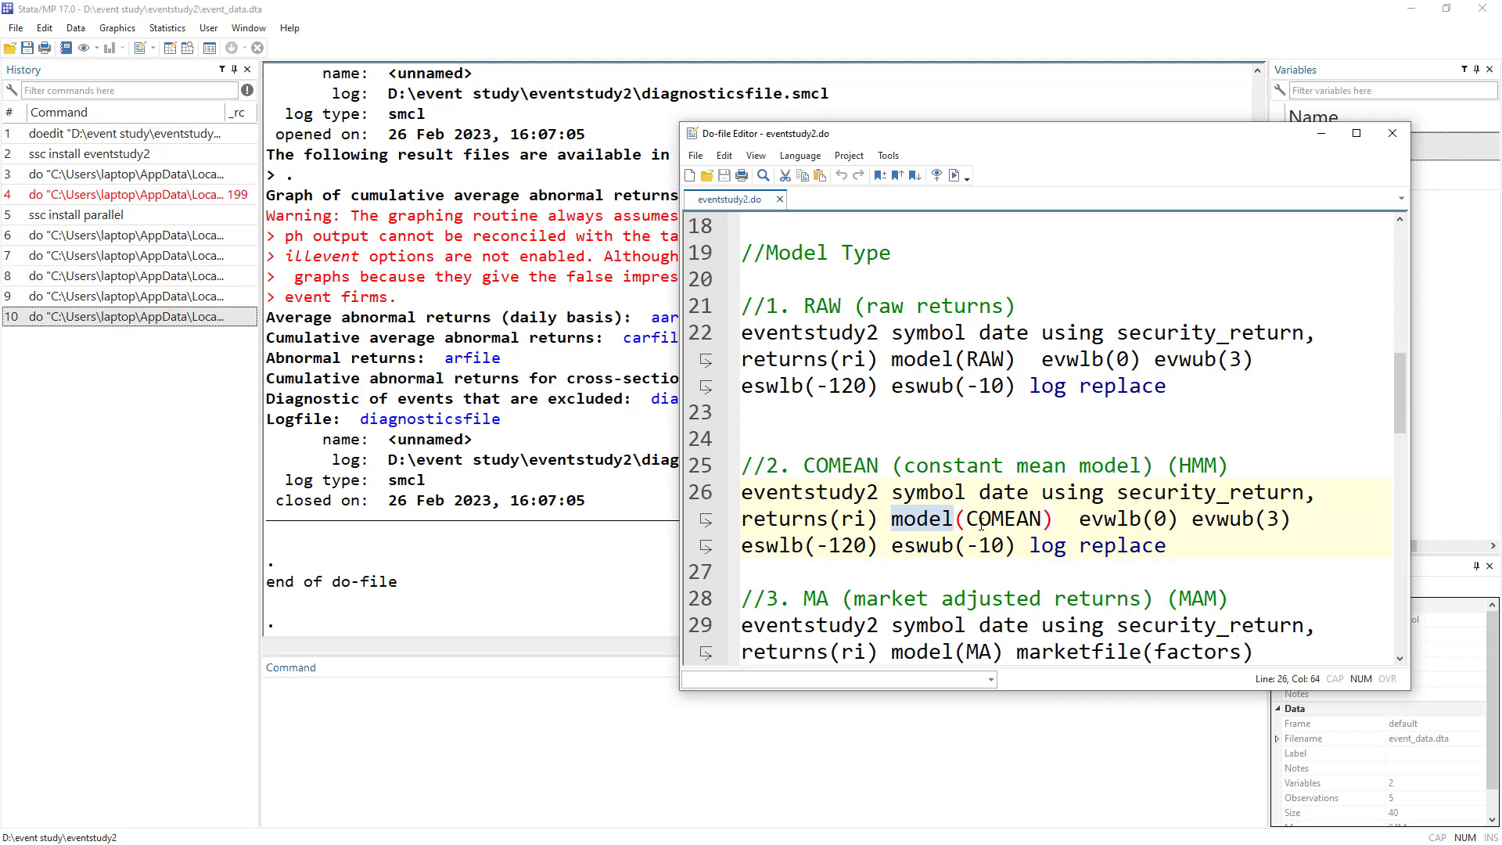
pyautogui.doubleClick(983, 520)
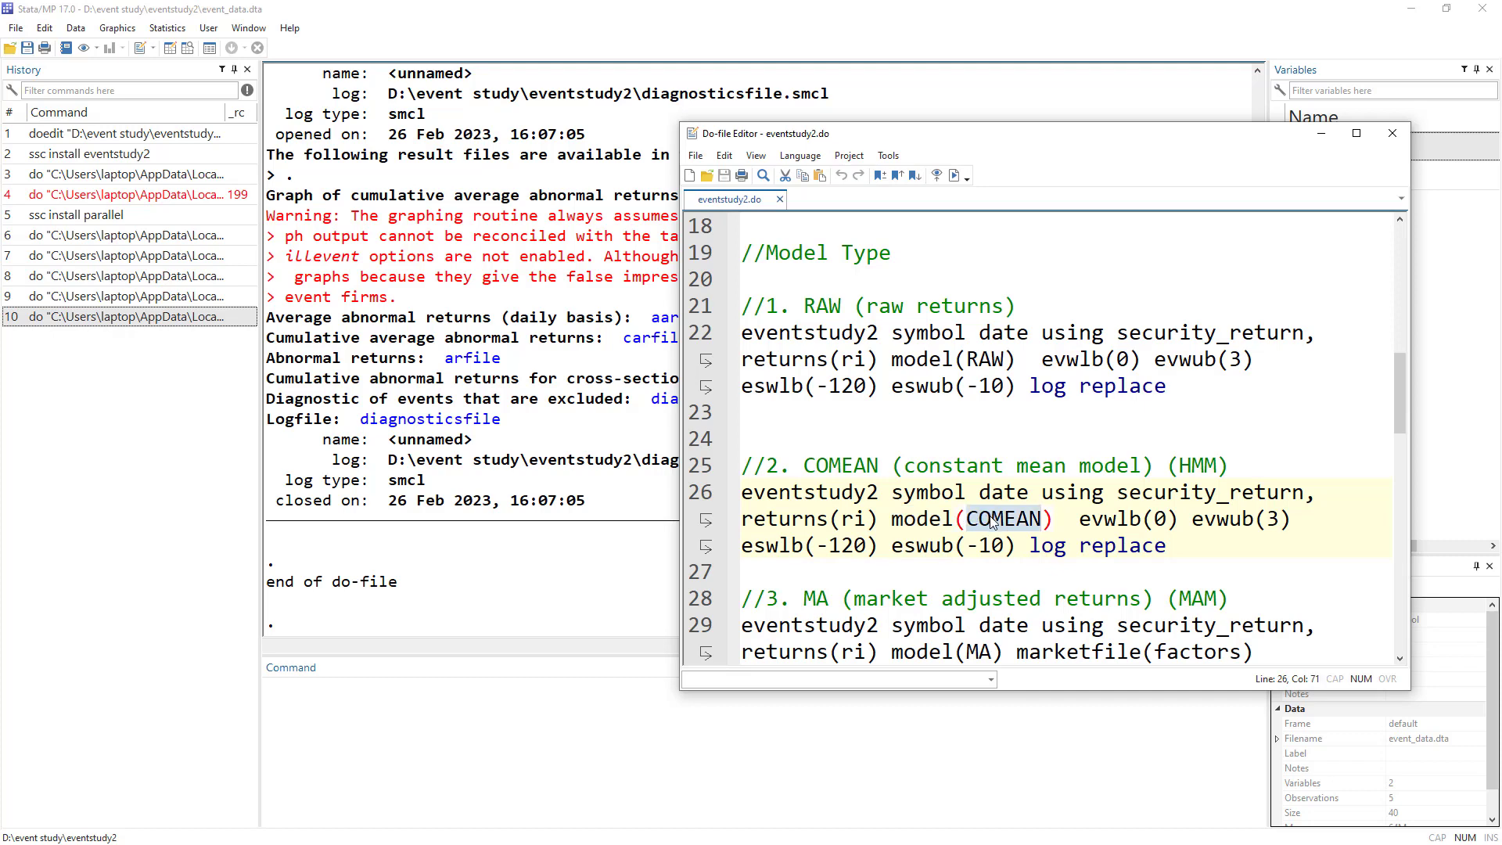
pyautogui.scroll(2, 1110, 275)
pyautogui.doubleClick(1048, 226)
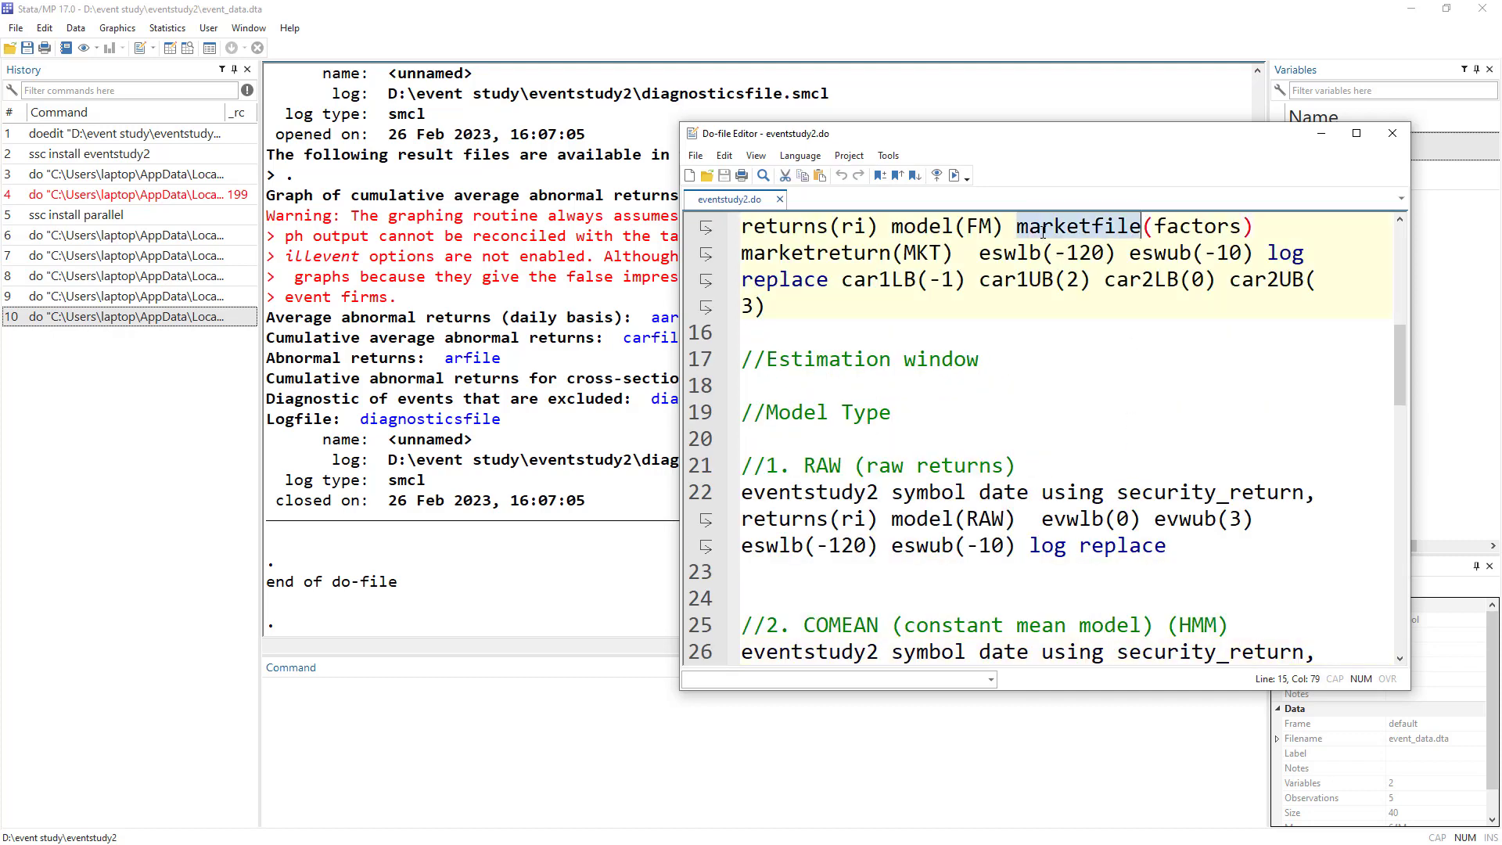
pyautogui.doubleClick(877, 253)
pyautogui.scroll(-2, 985, 389)
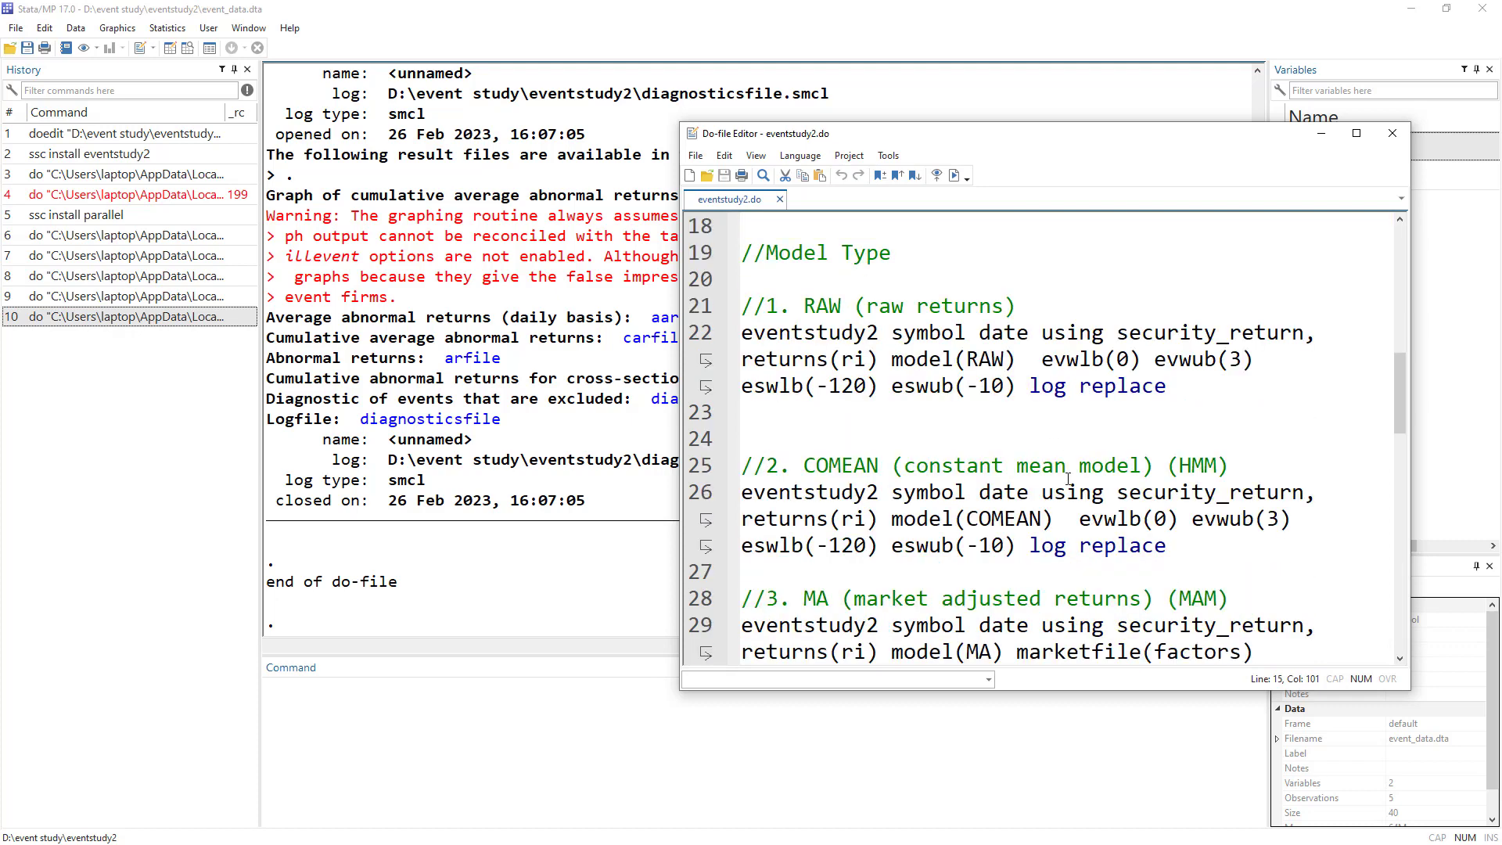
# Review the MA (market adjusted returns) heading and its command's marketfile(factors) and marketreturn(MKT) options
pyautogui.scroll(-2, 1069, 479)
pyautogui.moveTo(804, 439); pyautogui.dragTo(1219, 443)
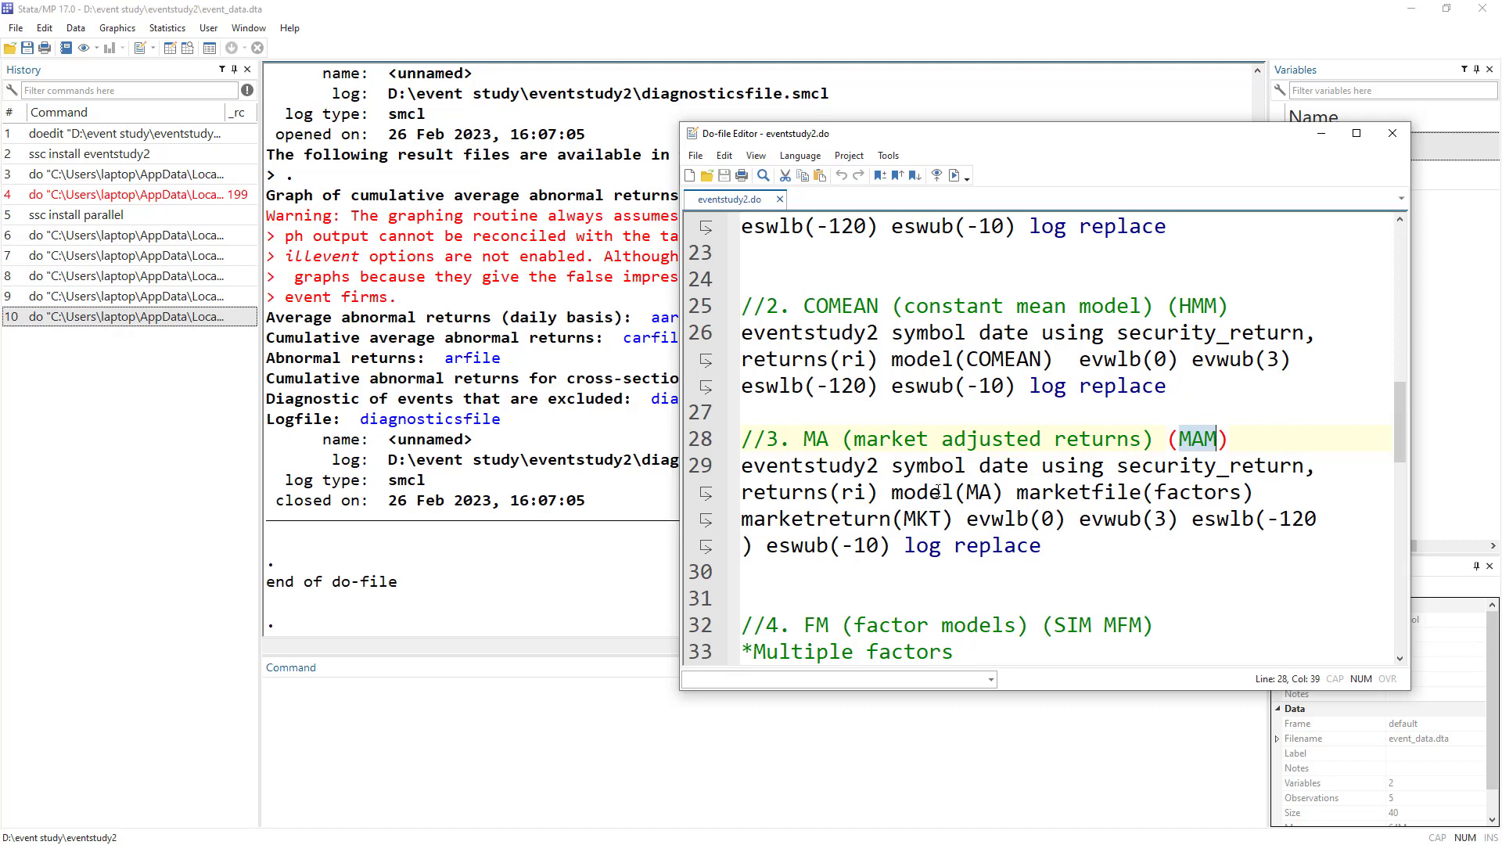
pyautogui.moveTo(852, 440); pyautogui.dragTo(1138, 440)
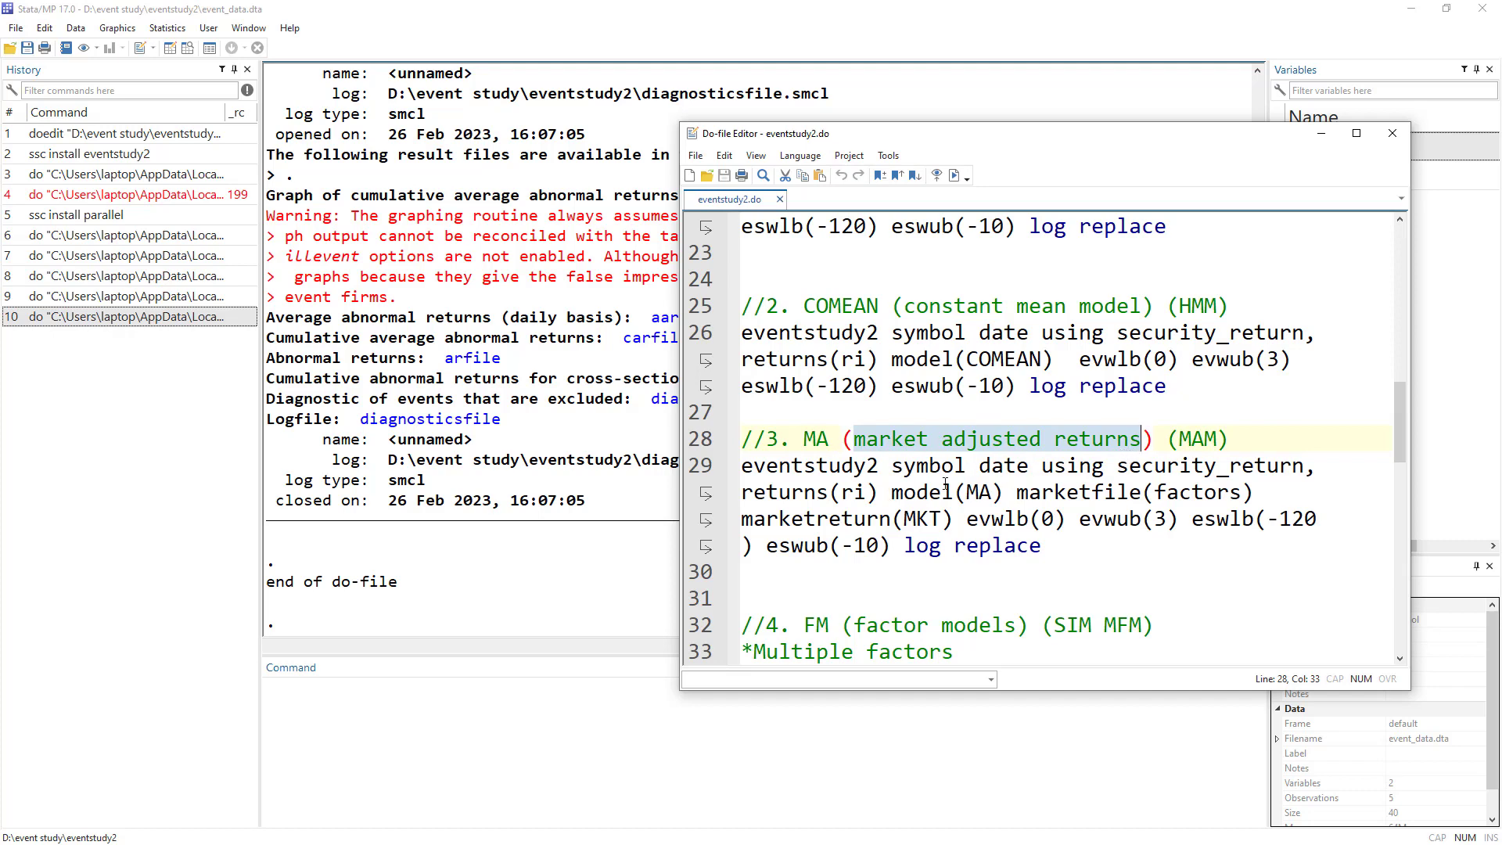
pyautogui.moveTo(1017, 493); pyautogui.dragTo(1263, 501)
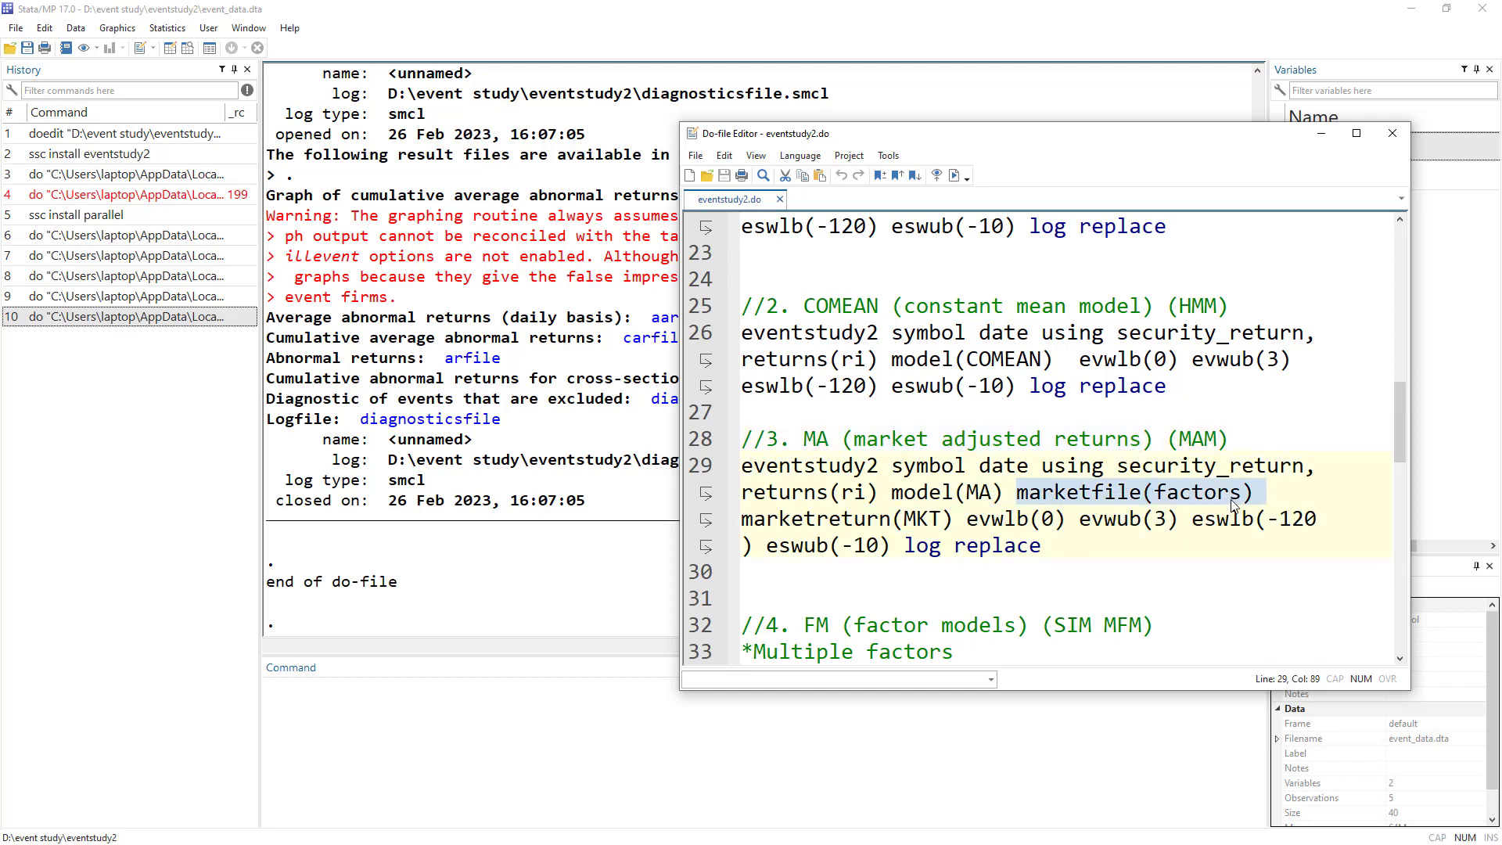
pyautogui.doubleClick(845, 522)
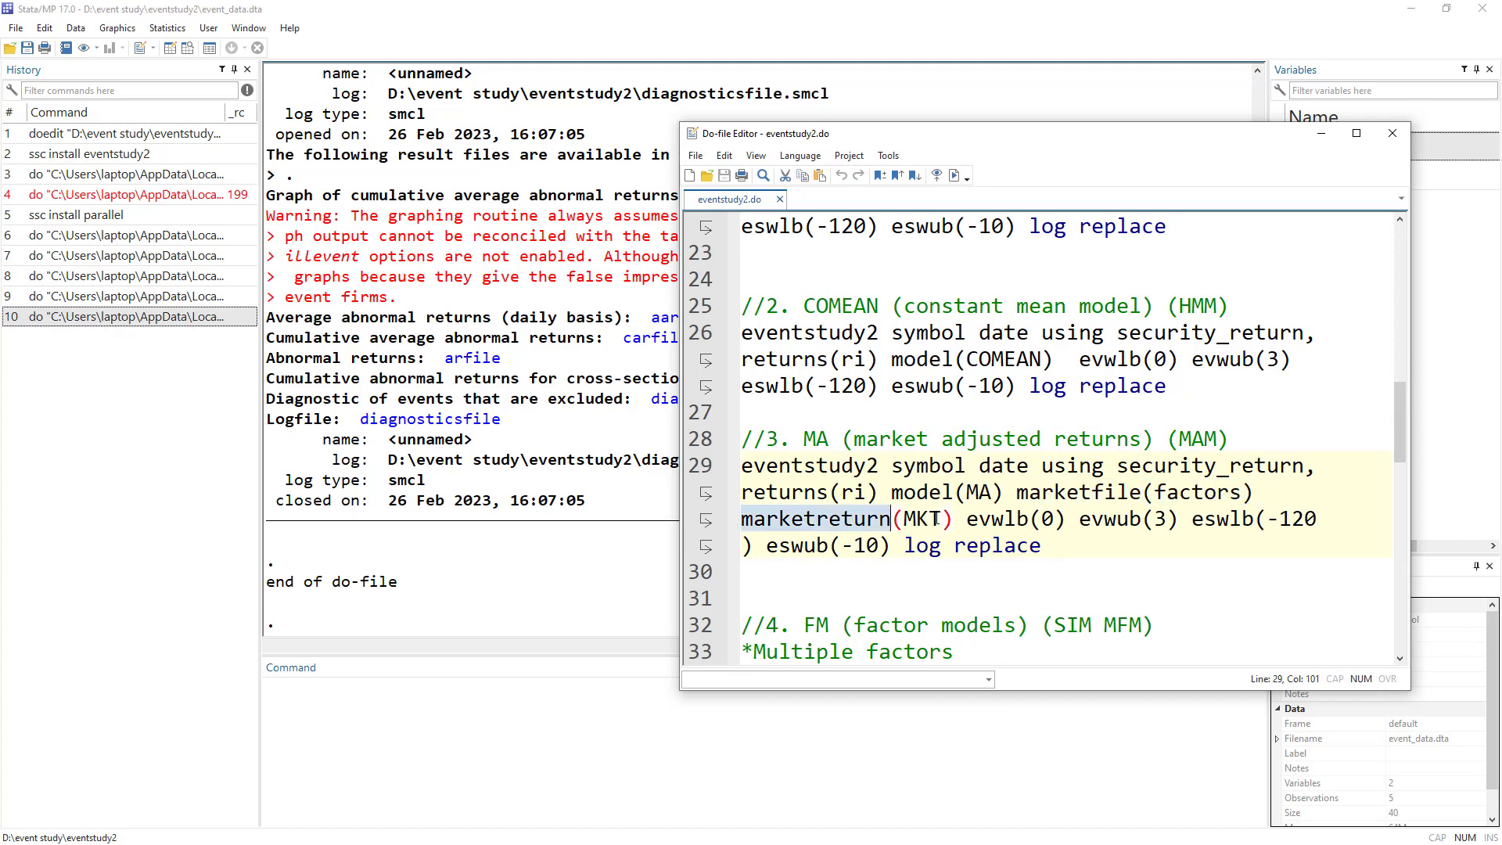
# Examine the FM (factor models) heading with SIM and MFM, and the marketreturn(MKT) option in the Multiple factors command
pyautogui.scroll(-2, 935, 516)
pyautogui.scroll(-1, 930, 513)
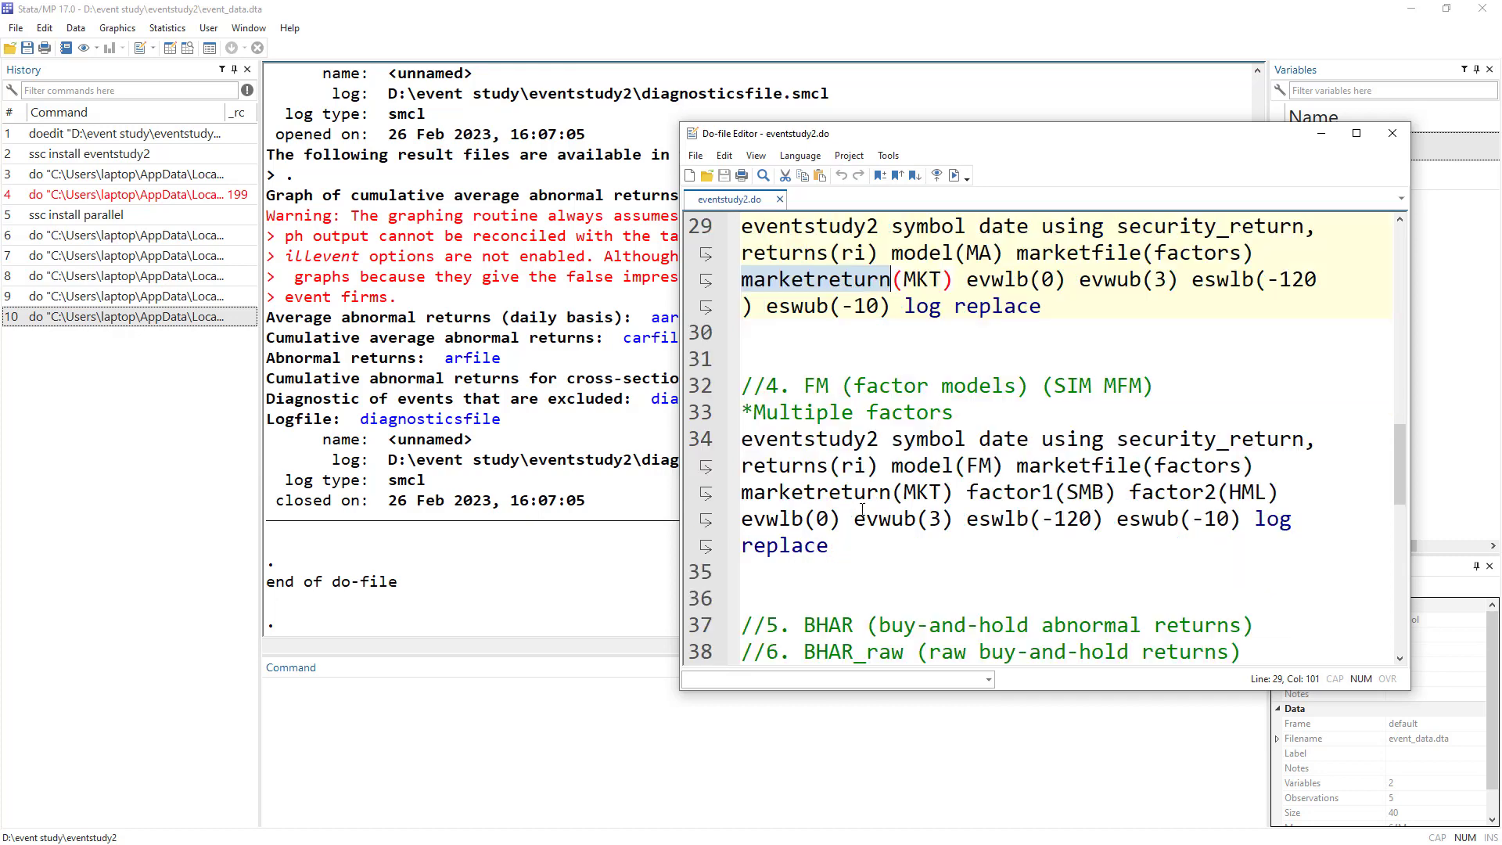
pyautogui.moveTo(807, 385); pyautogui.dragTo(1139, 389)
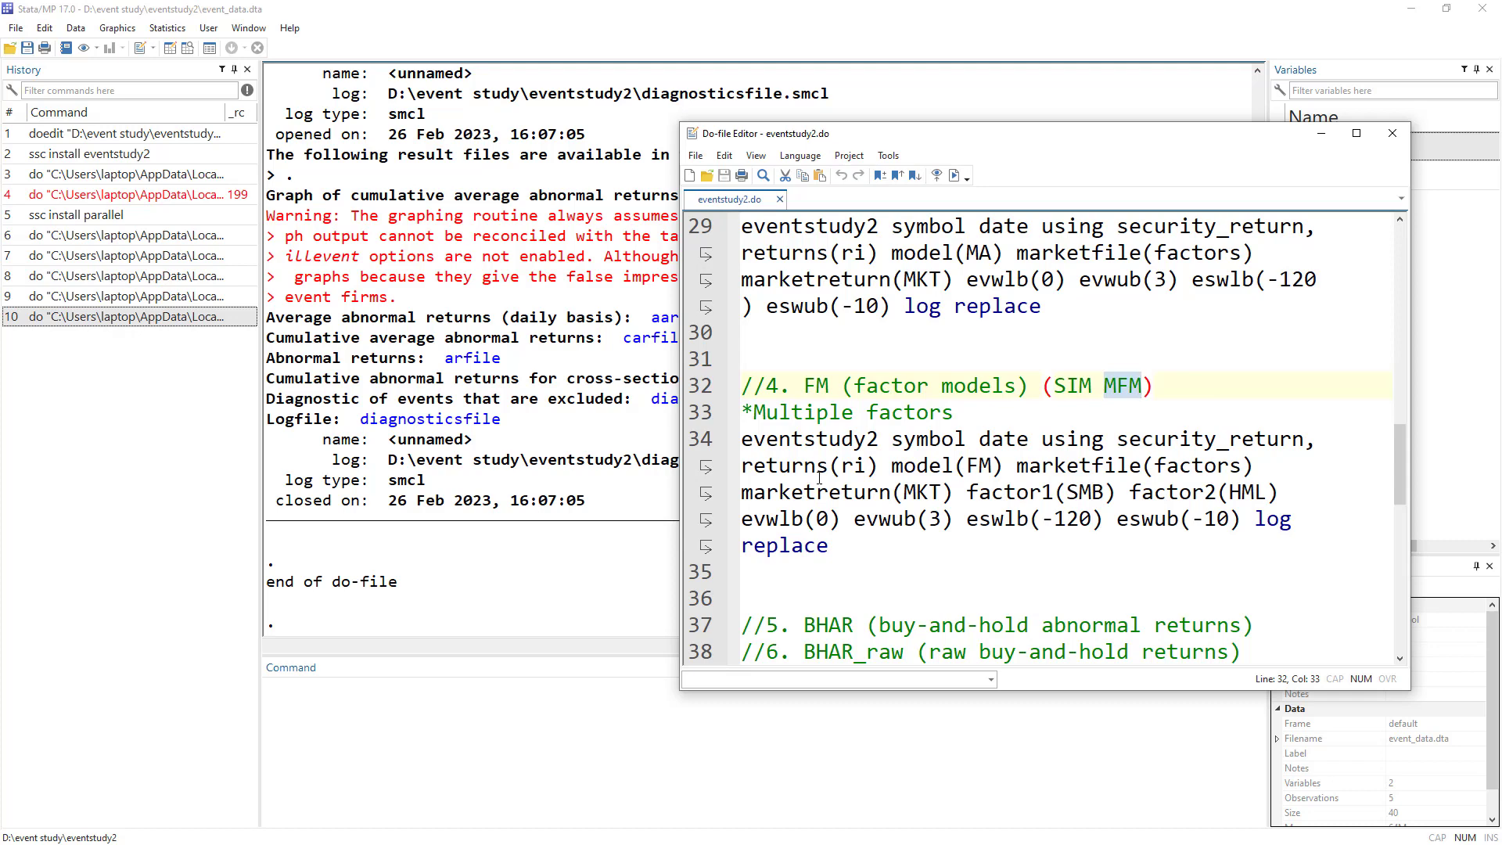
pyautogui.doubleClick(815, 386)
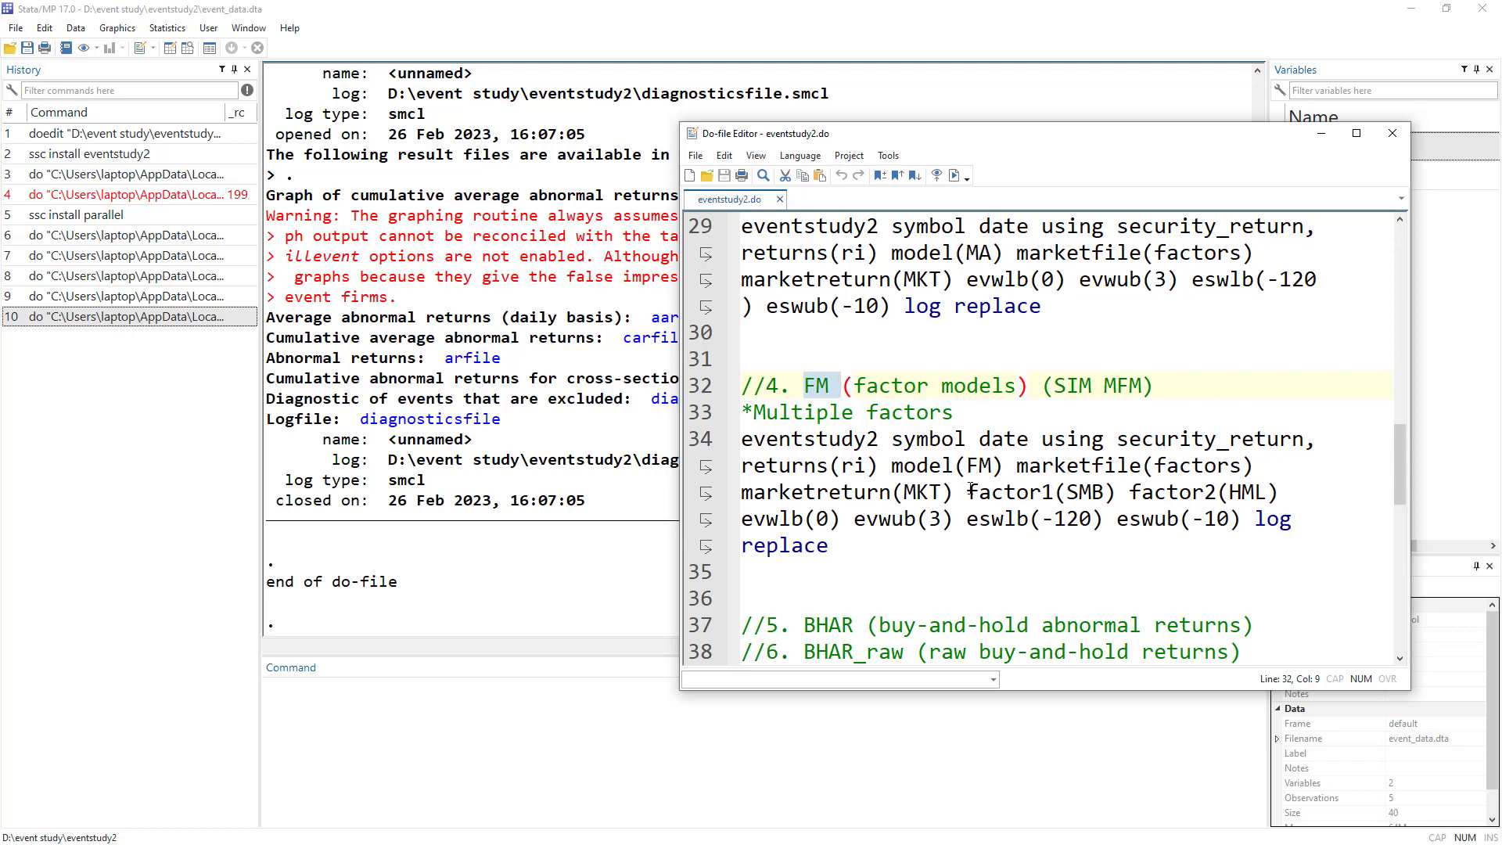
pyautogui.doubleClick(840, 488)
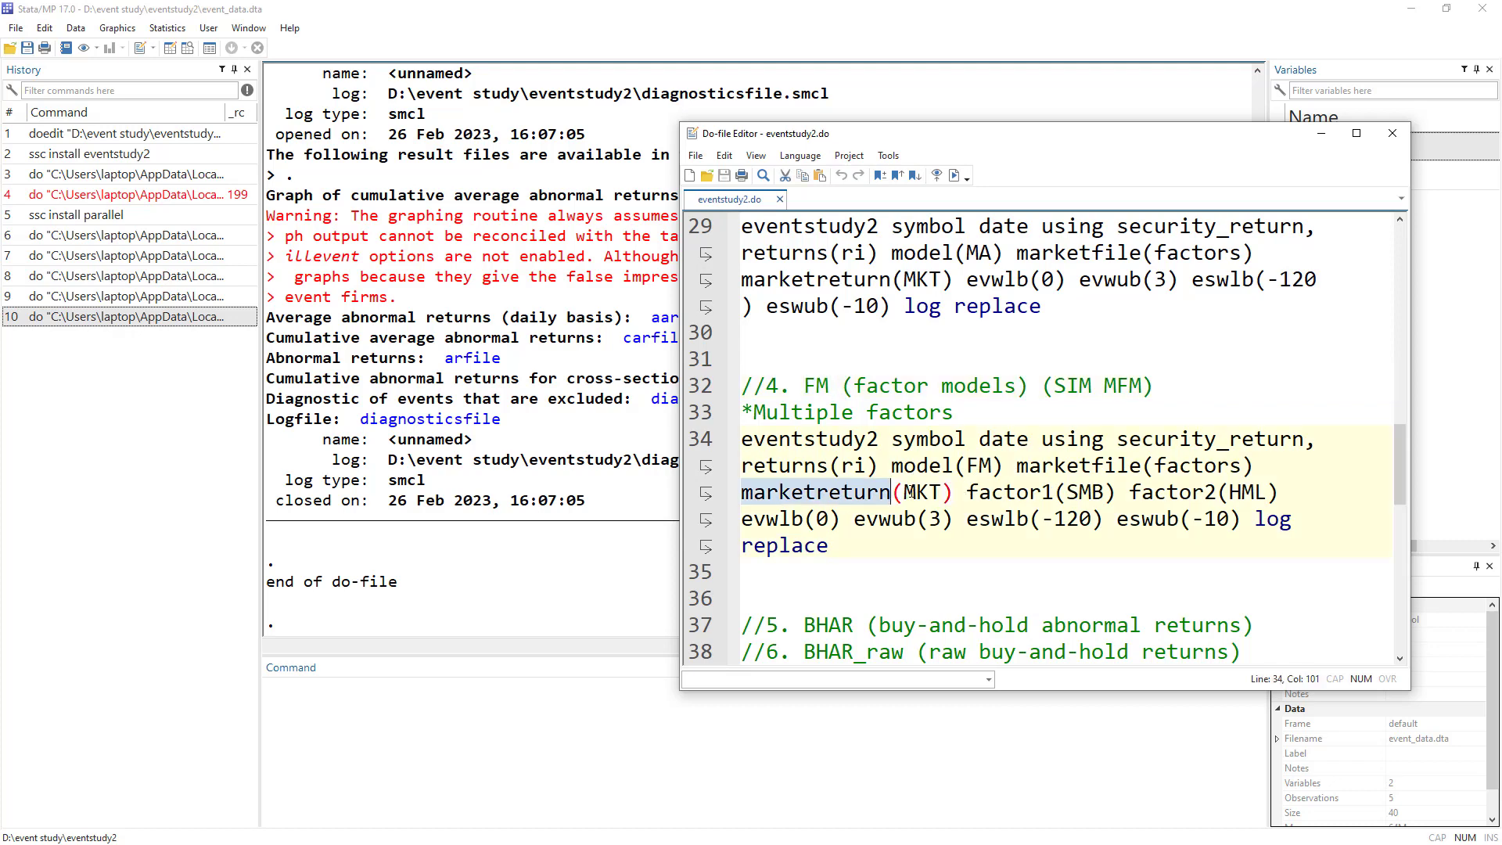
pyautogui.doubleClick(910, 491)
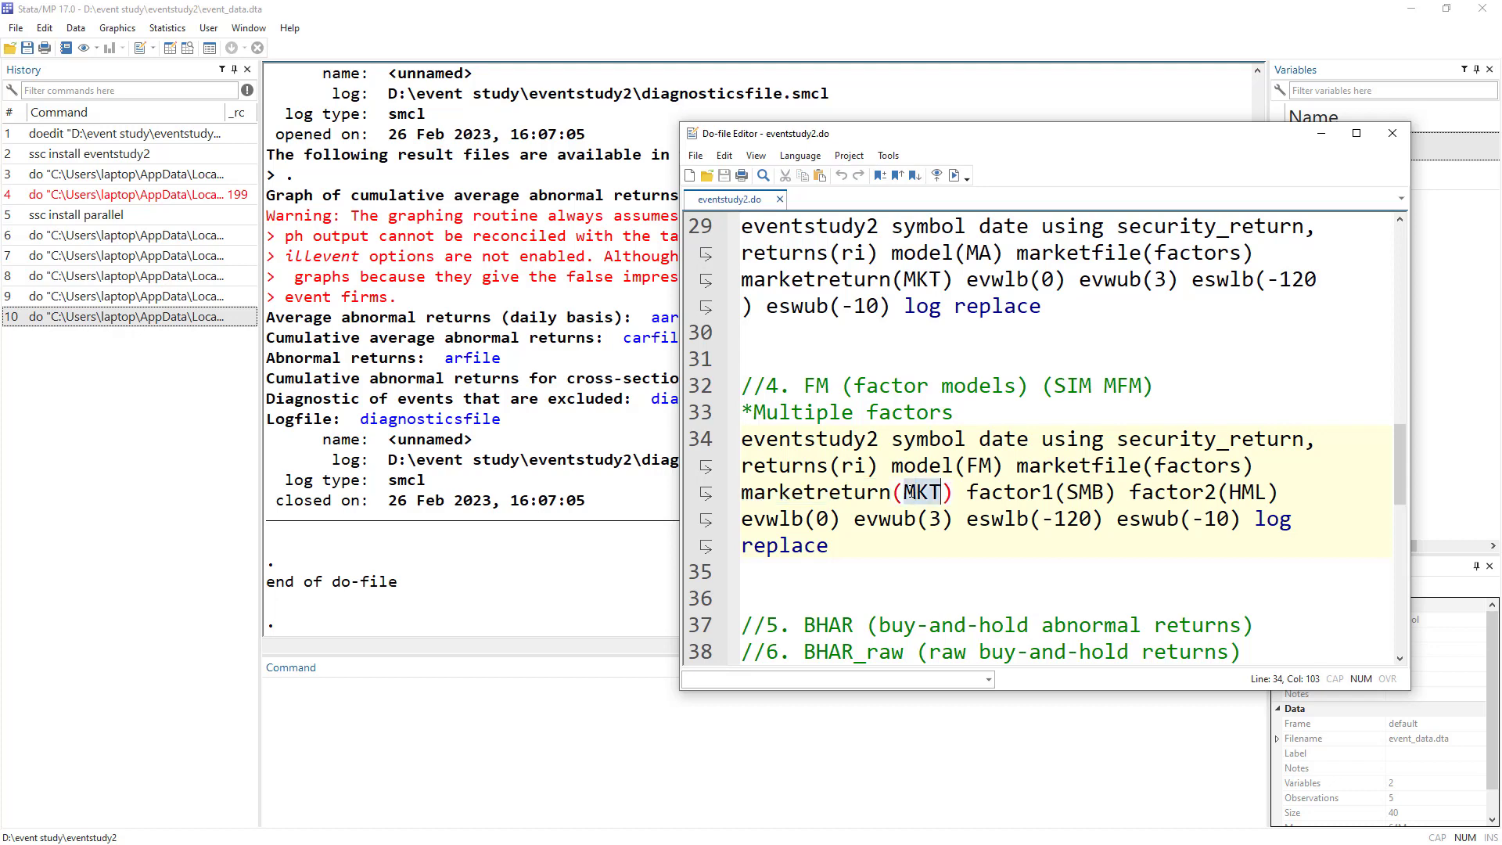
pyautogui.doubleClick(839, 491)
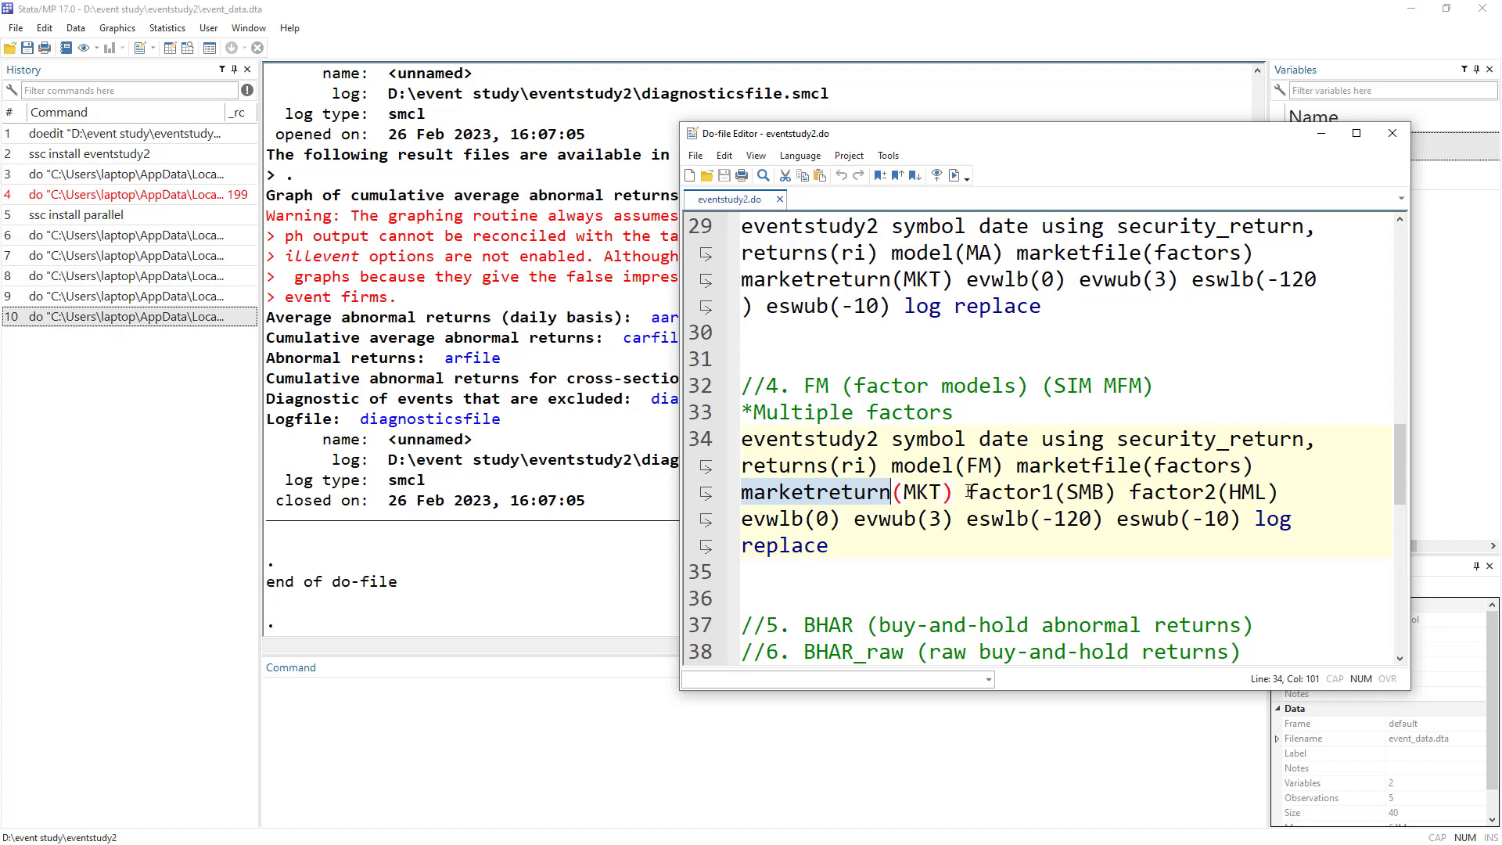
# Check the factor1(SMB) option of the Multiple factors command against its marketfile(factors) option
pyautogui.moveTo(967, 492); pyautogui.dragTo(1000, 491)
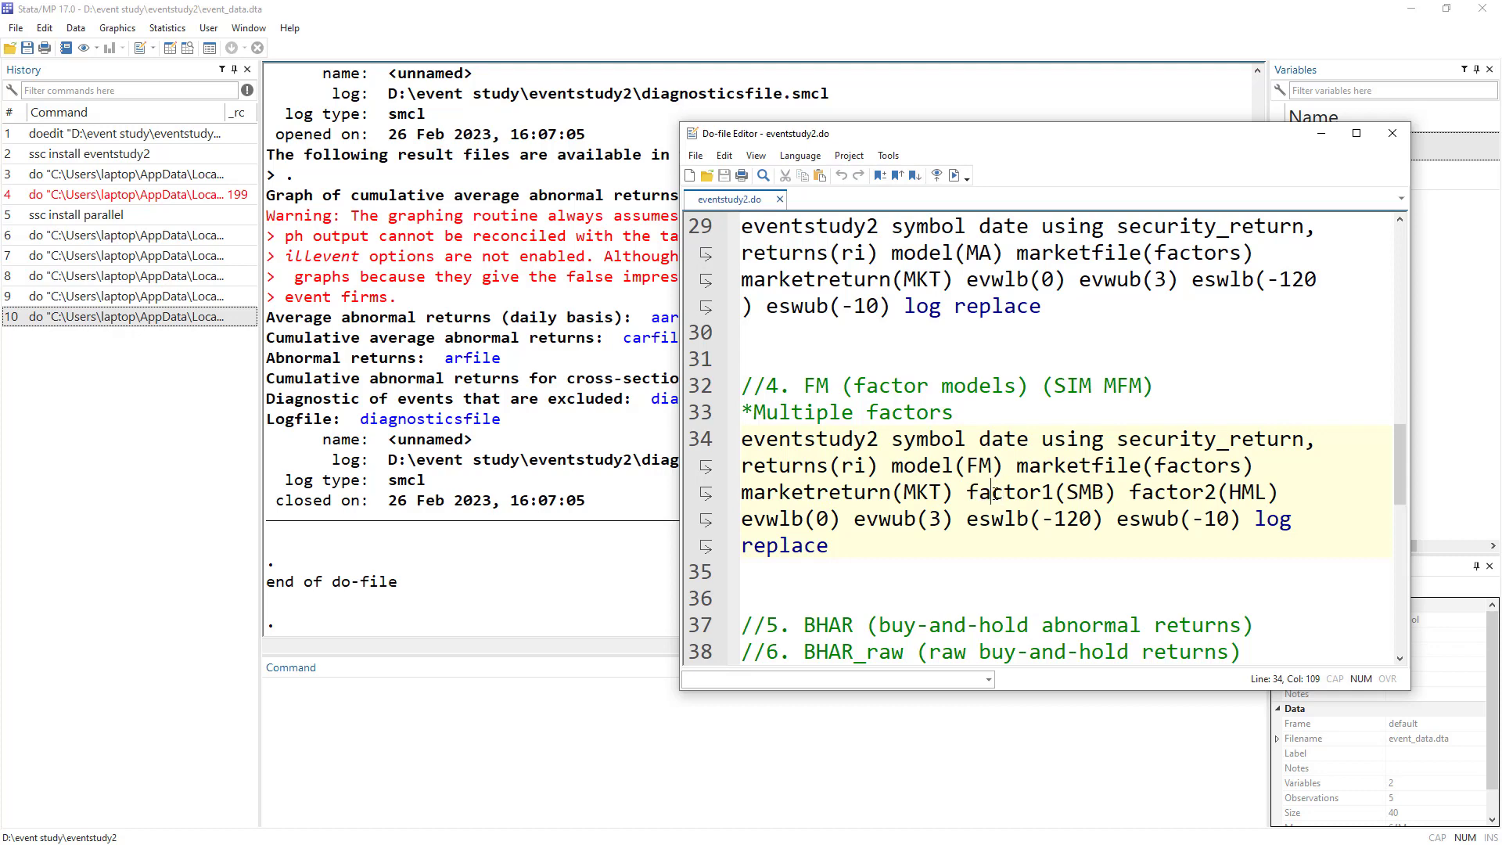
pyautogui.doubleClick(1013, 492)
pyautogui.doubleClick(1083, 491)
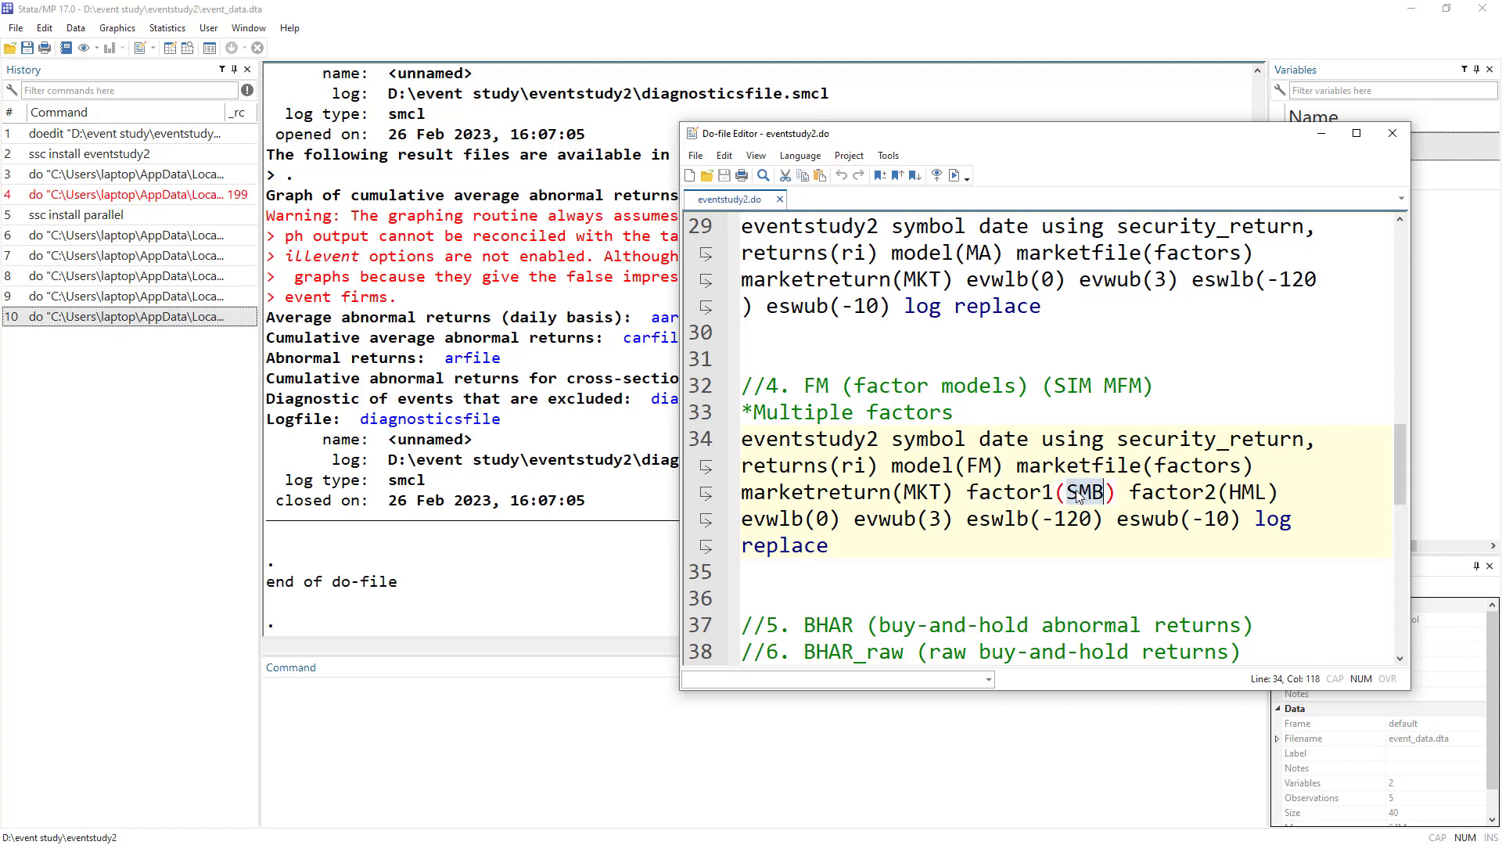
pyautogui.doubleClick(1103, 468)
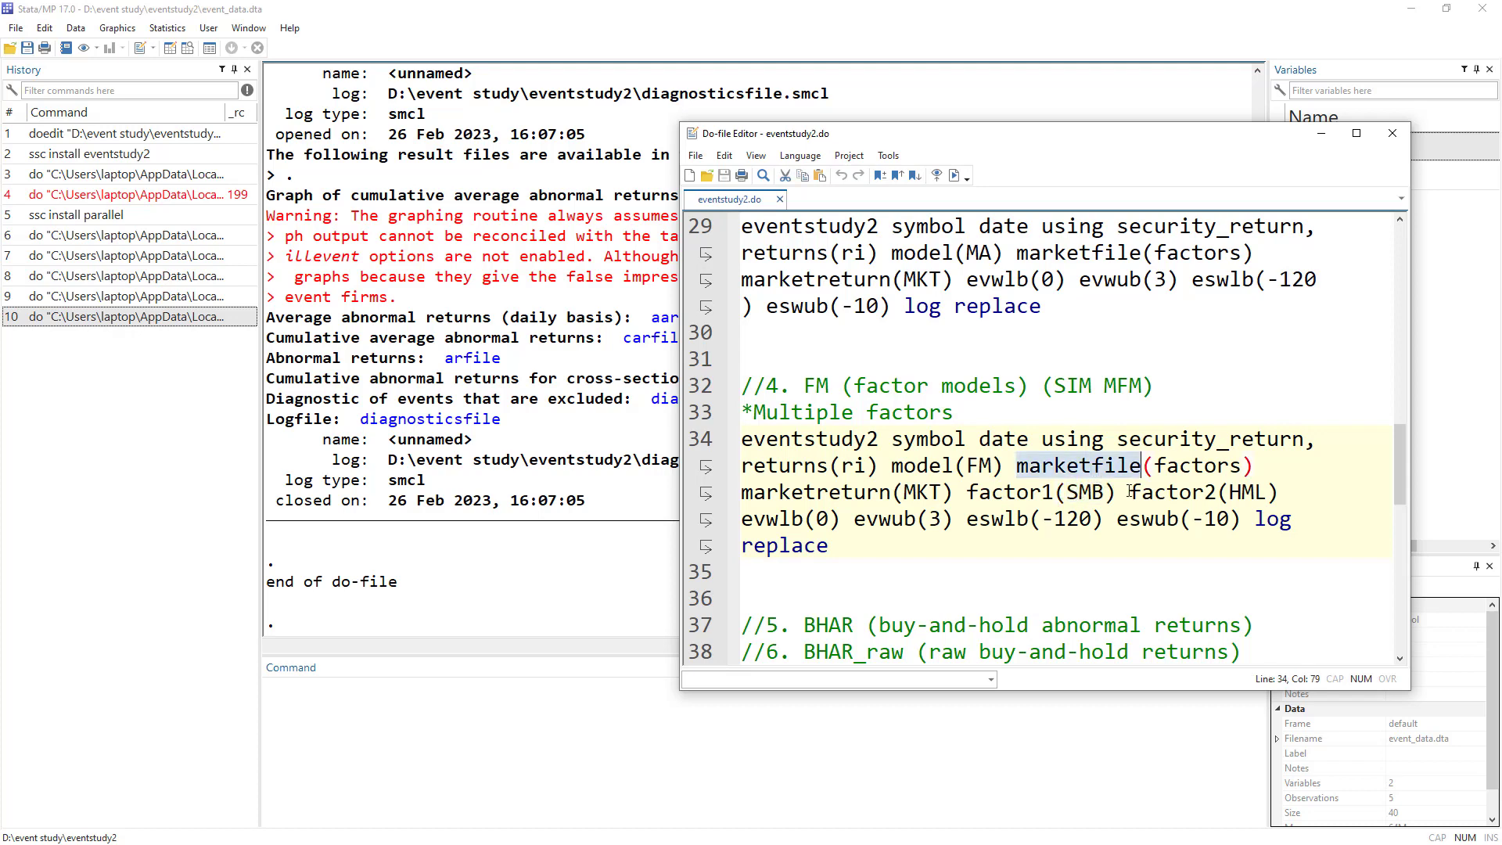
pyautogui.doubleClick(1183, 465)
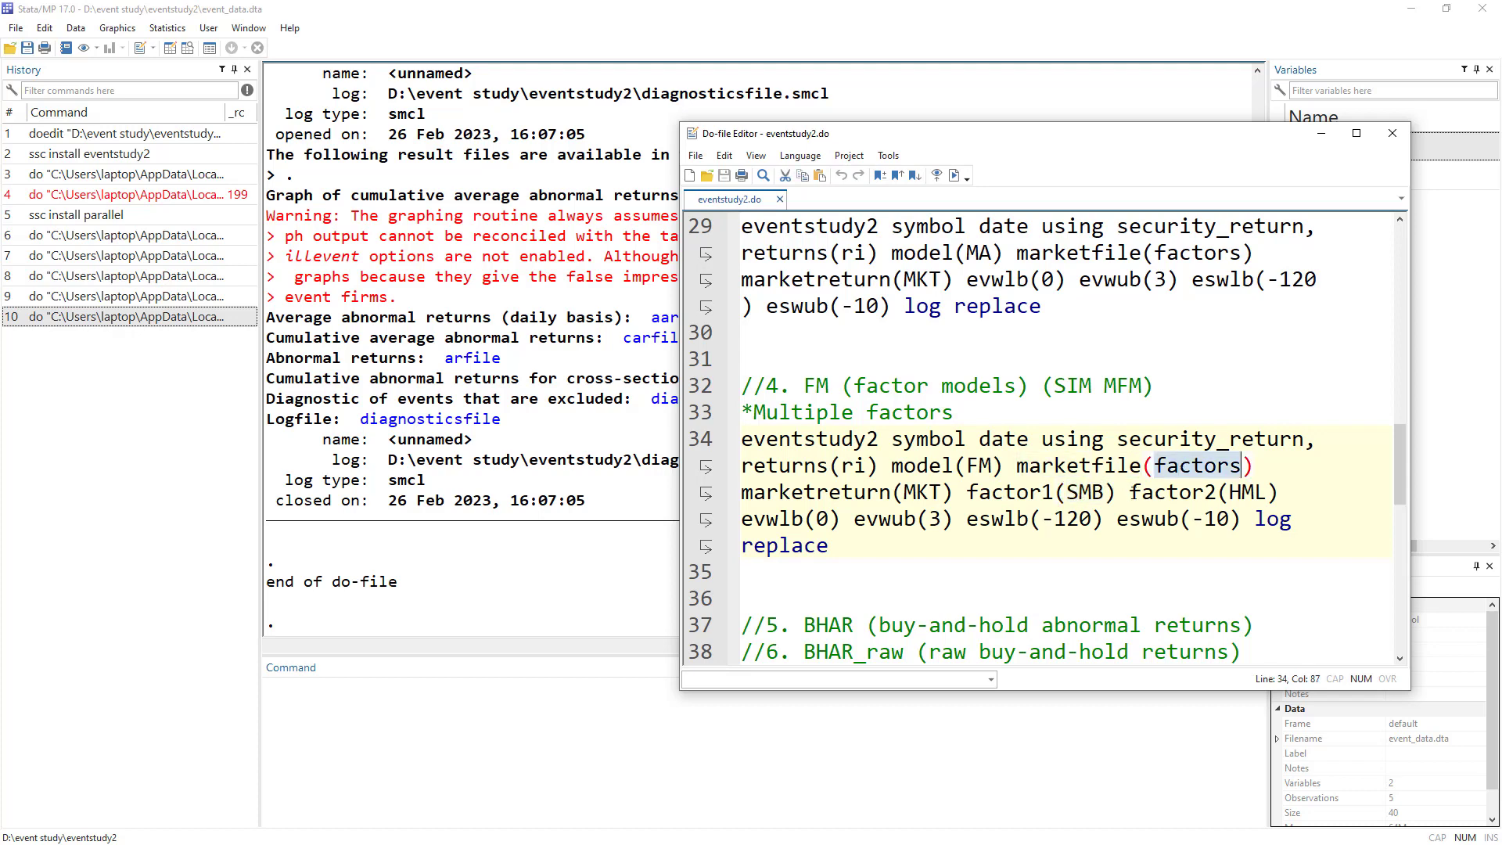
# Review the factor2(HML) option of the Multiple factors command and the BHAR and BHAR_raw headings below it
pyautogui.doubleClick(1164, 490)
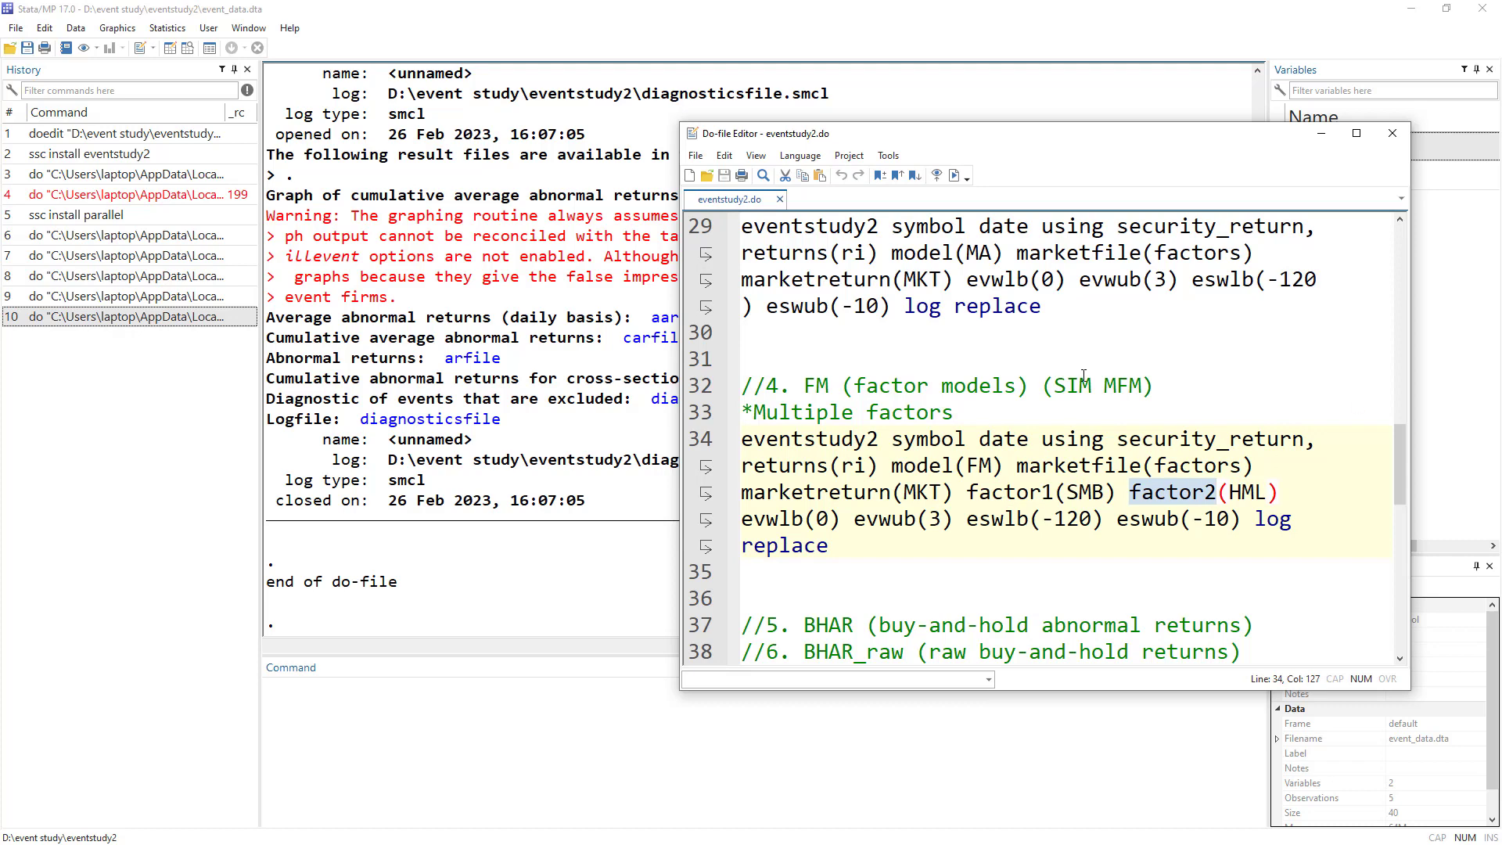
pyautogui.scroll(-1, 806, 495)
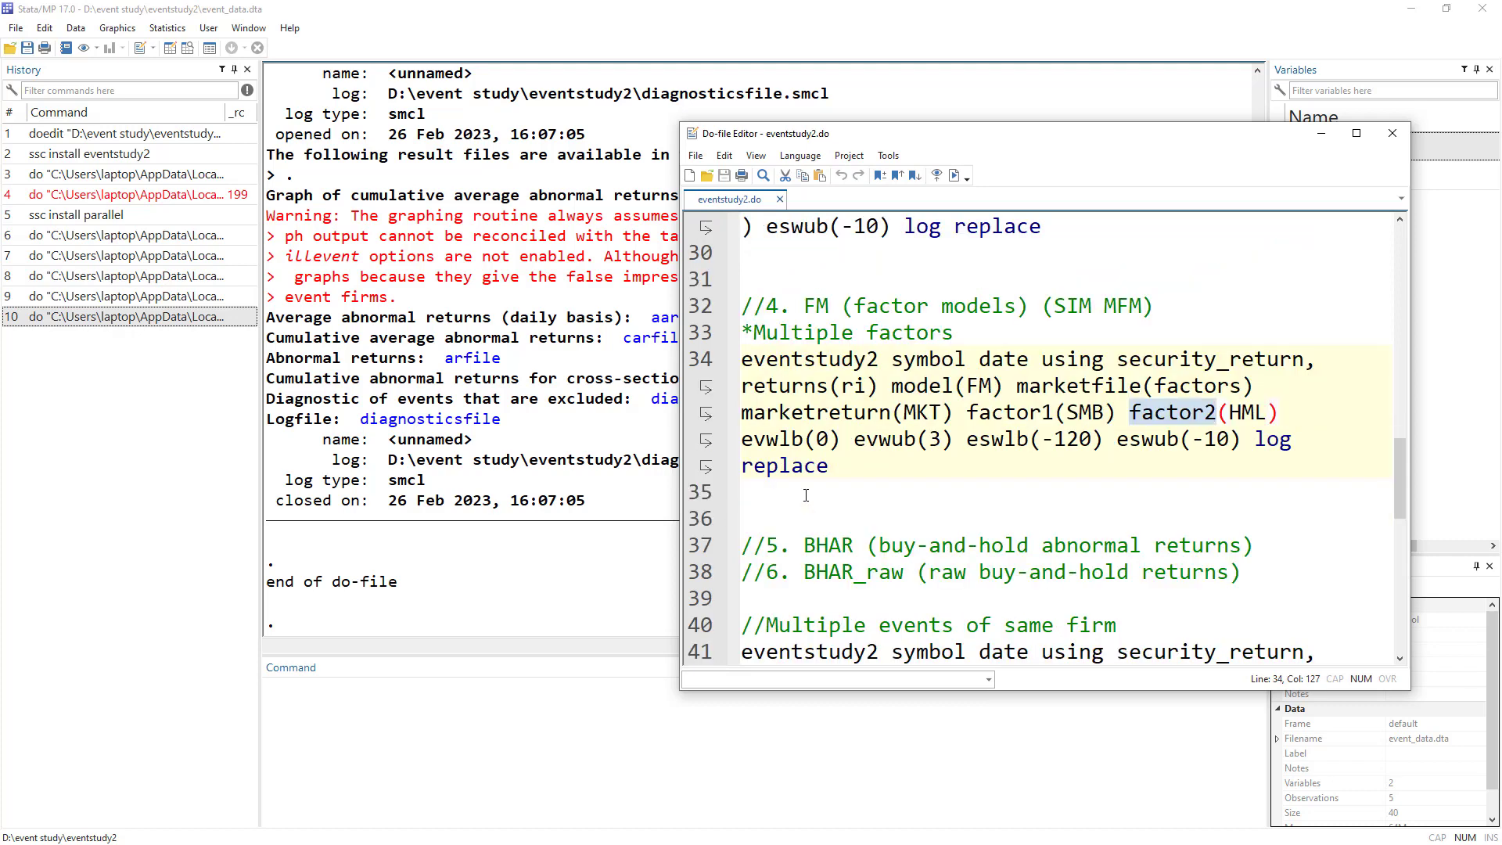
pyautogui.scroll(-1, 840, 469)
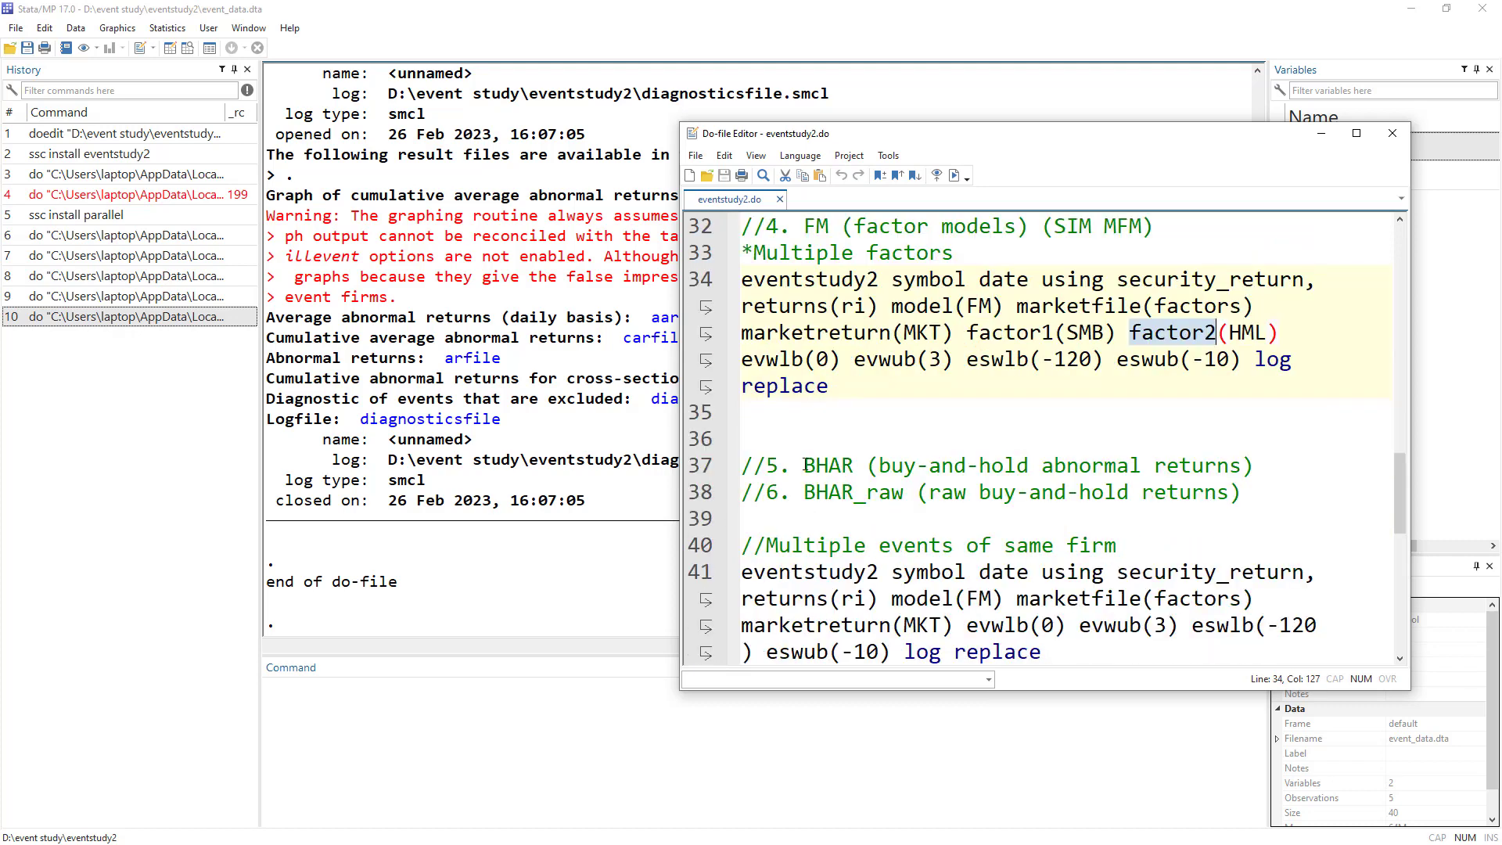
pyautogui.moveTo(806, 466); pyautogui.dragTo(1194, 491)
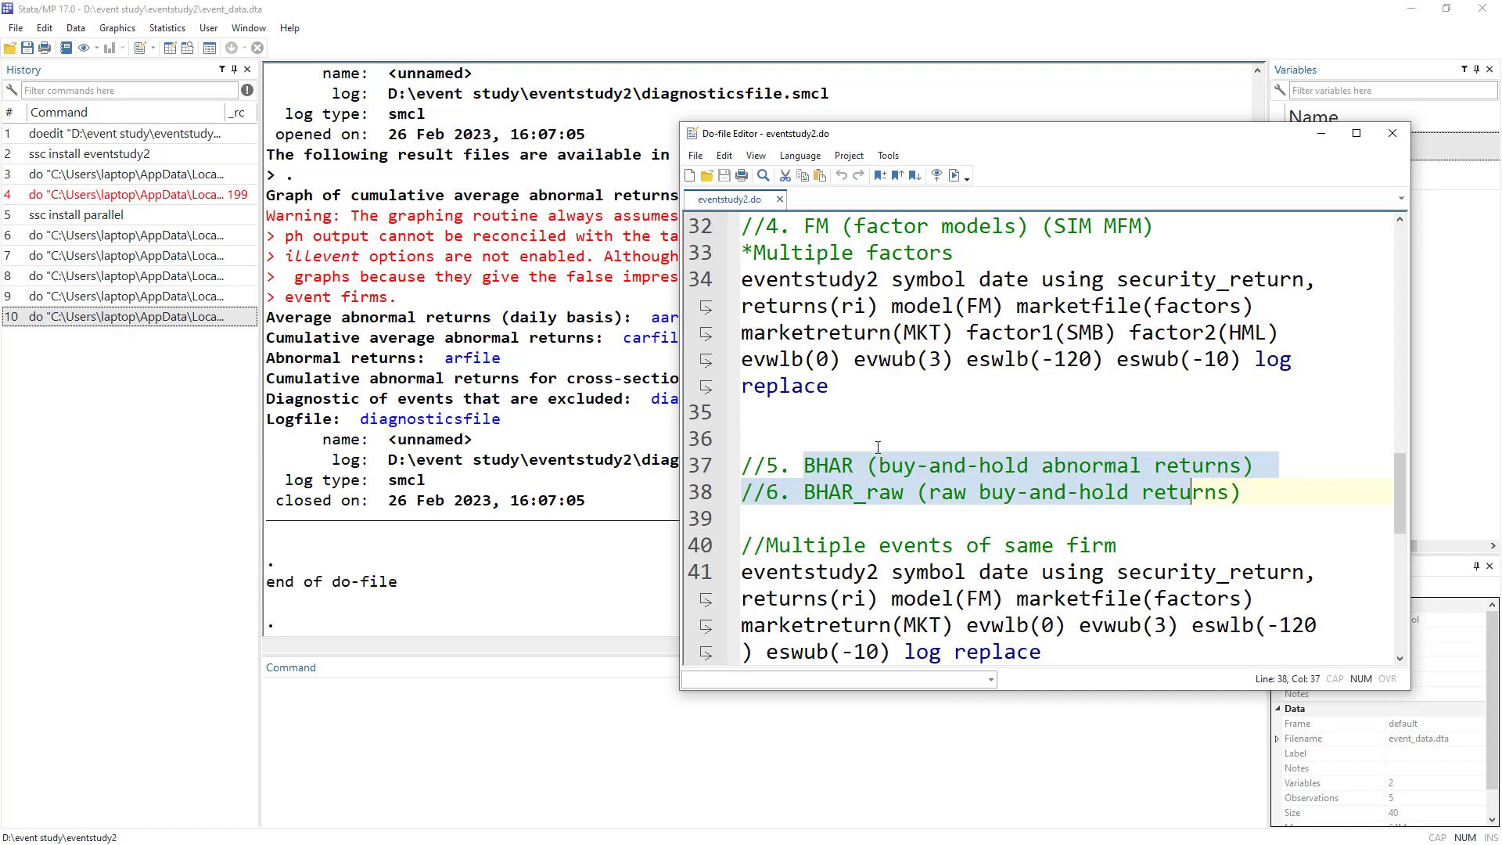
# For the Multiple events of same firm example, add a sixth observation with symbol AAPL to the event data
pyautogui.scroll(-1, 936, 492)
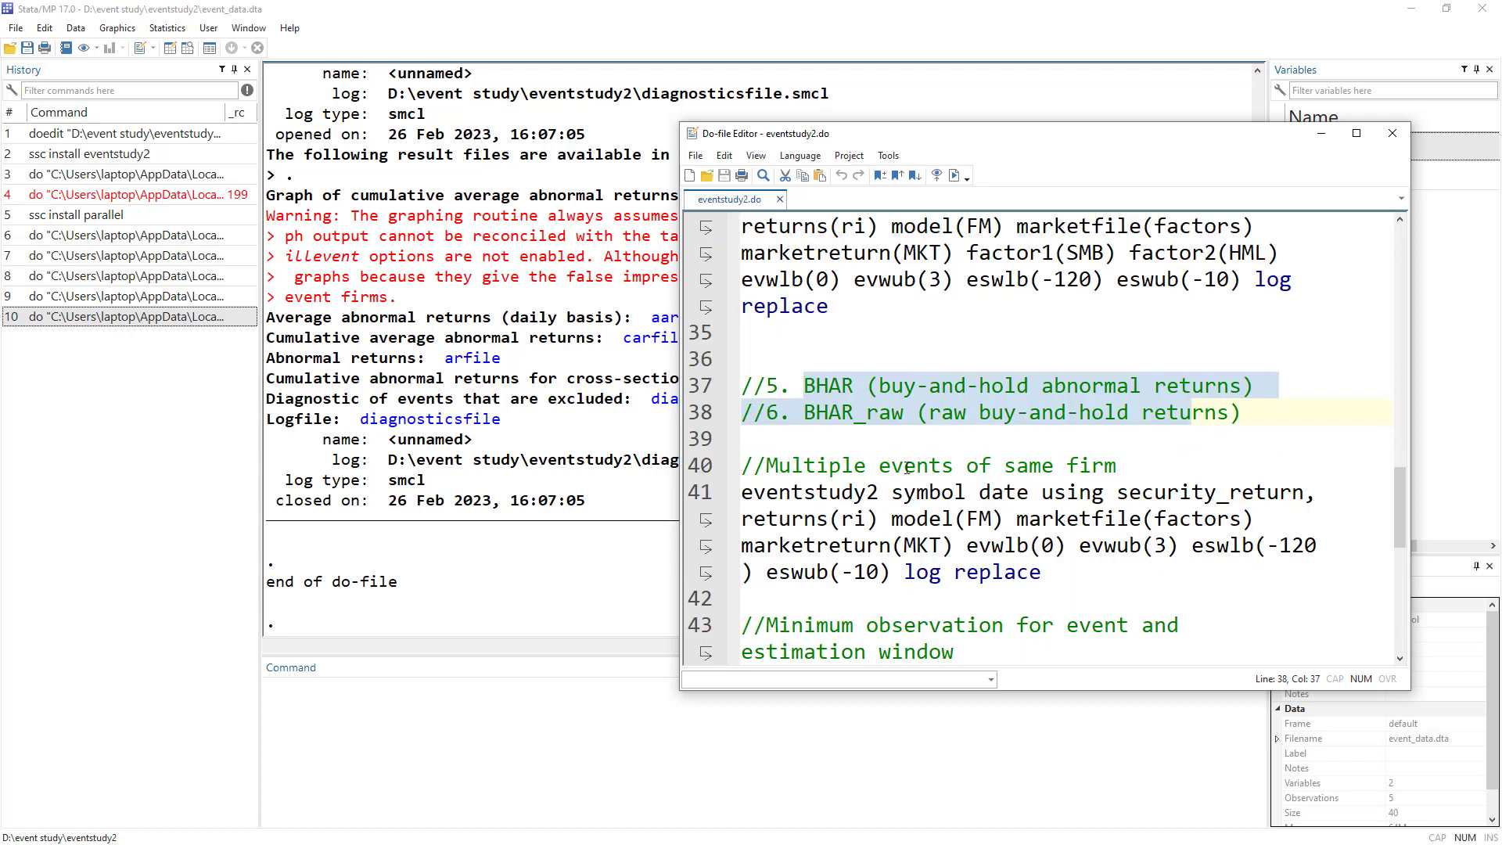
pyautogui.moveTo(765, 465); pyautogui.dragTo(1132, 464)
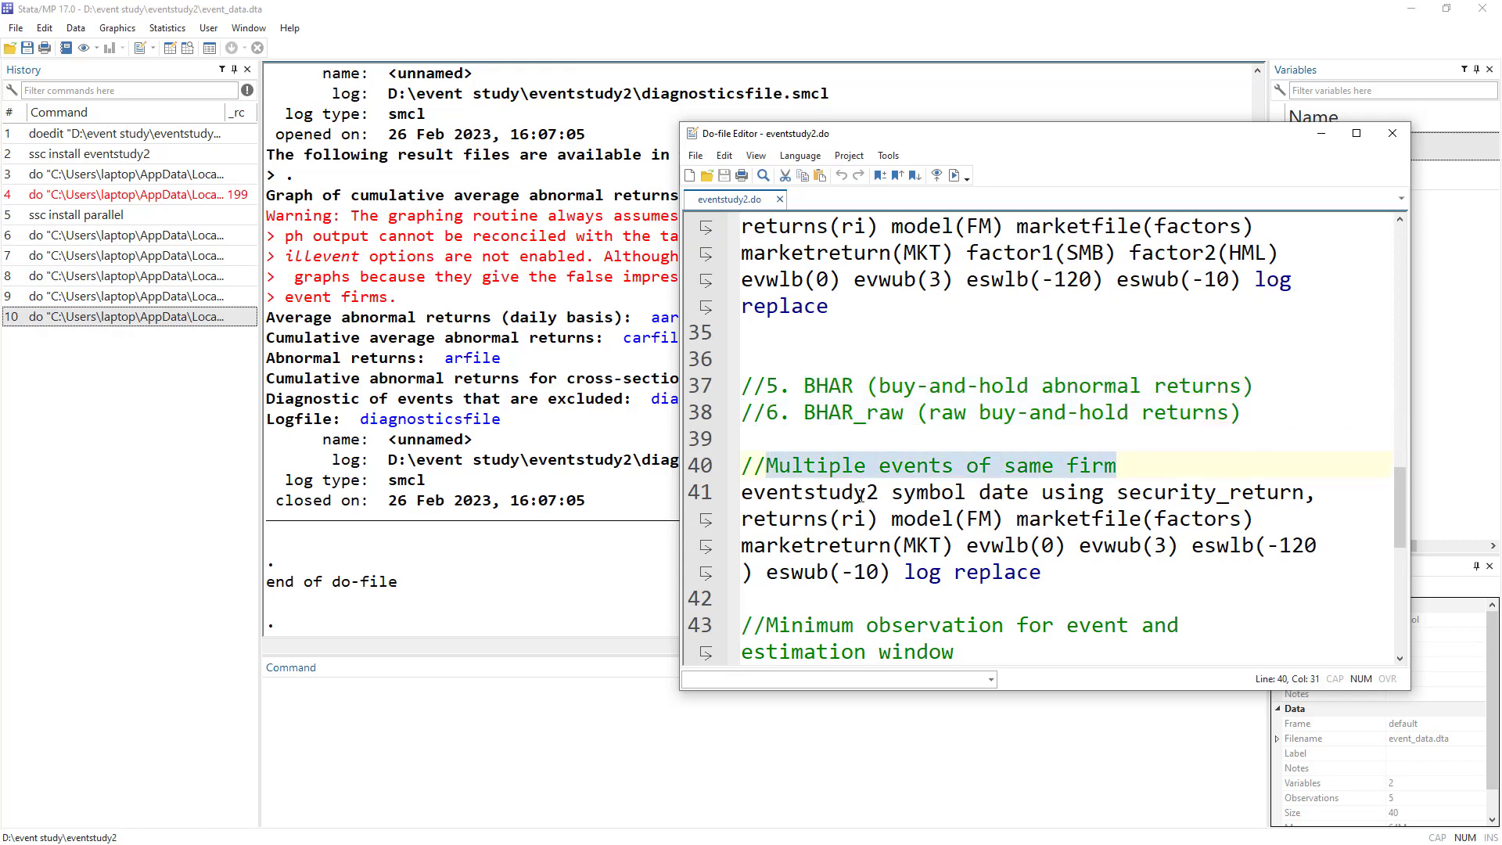
pyautogui.click(170, 47)
pyautogui.click(102, 258)
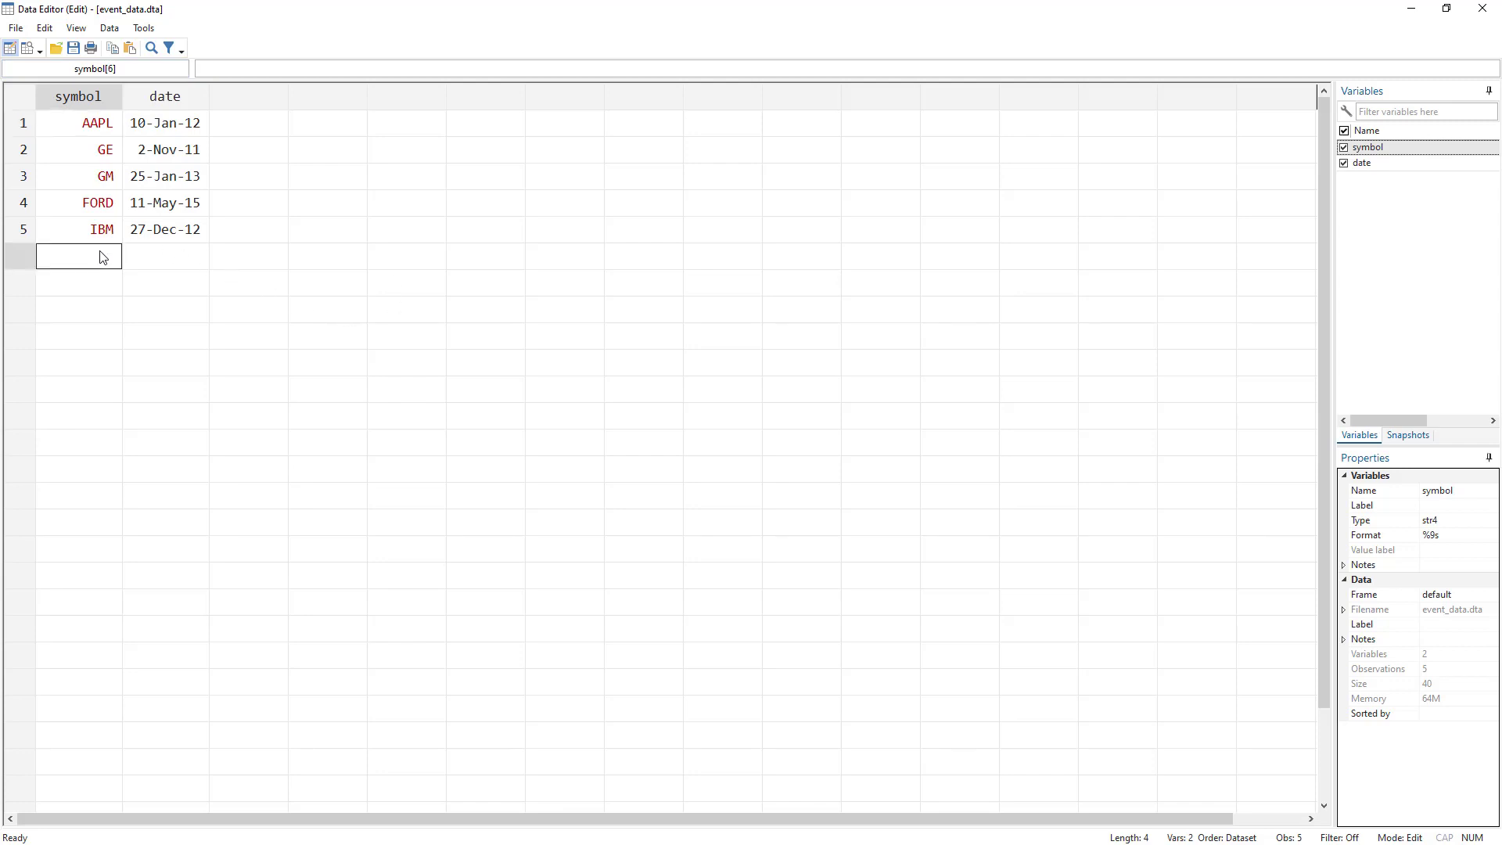
pyautogui.click(101, 252)
pyautogui.write('APPL')
pyautogui.press('BackSpace')
pyautogui.press('BackSpace')
pyautogui.press('BackSpace')
pyautogui.write('APL')
pyautogui.press('Return')
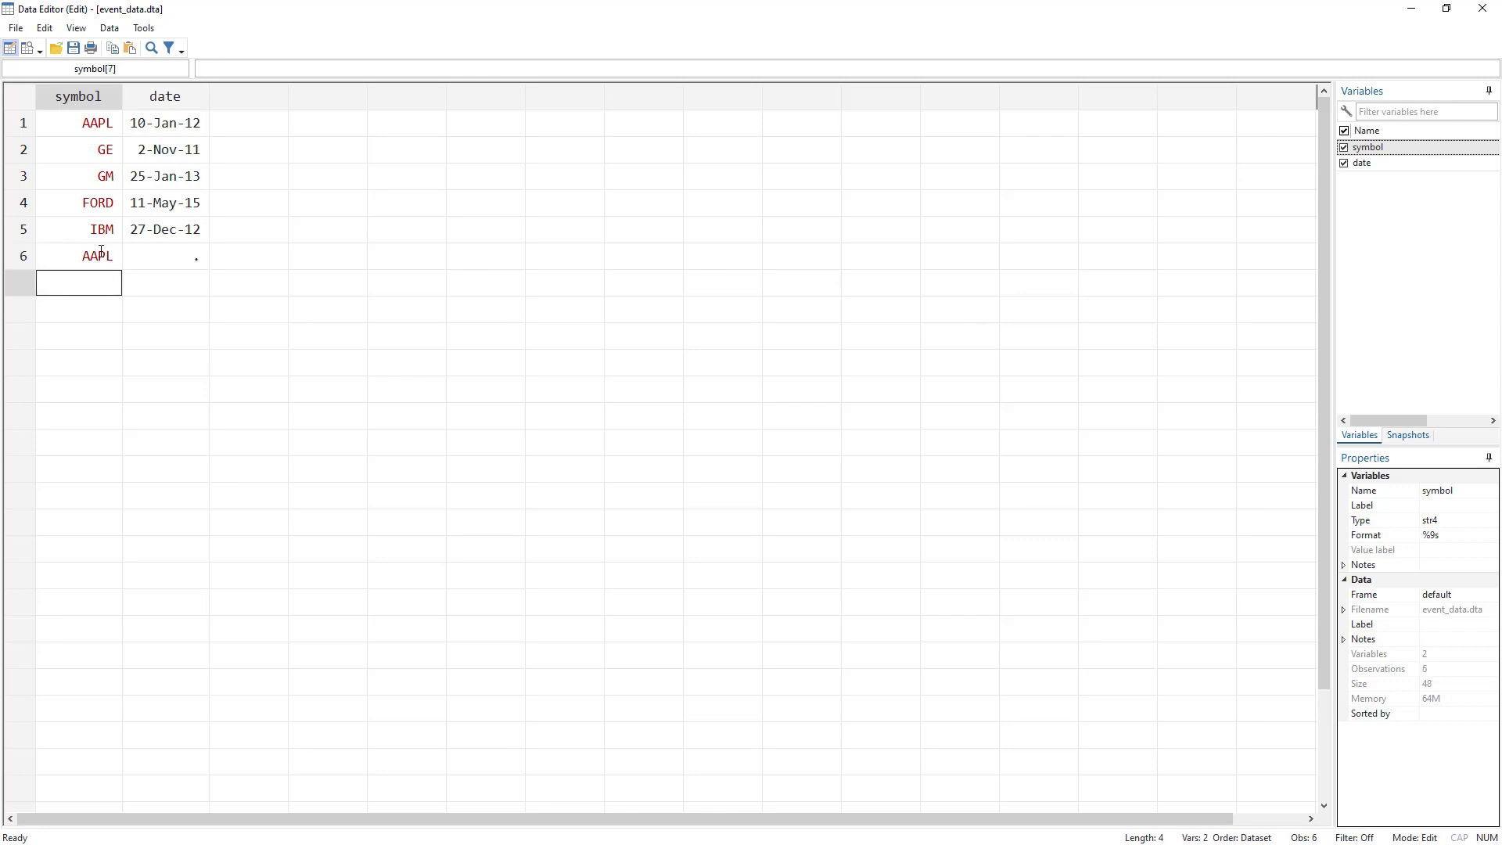
# Fill the new AAPL observation's date with the FORD event's date, 11-May-15
pyautogui.press('Up')
pyautogui.press('Right')
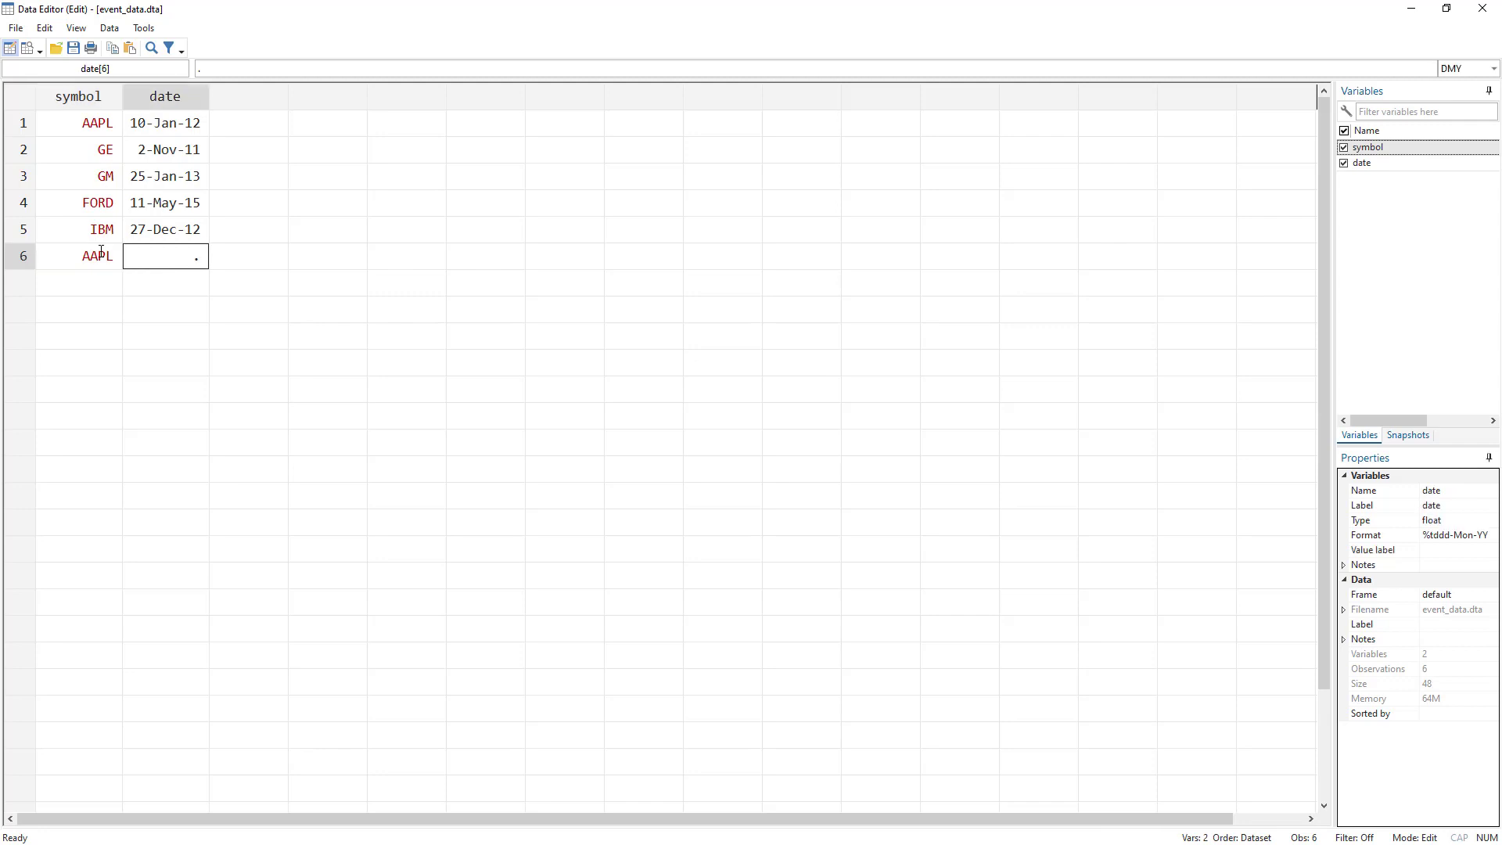
pyautogui.click(155, 210)
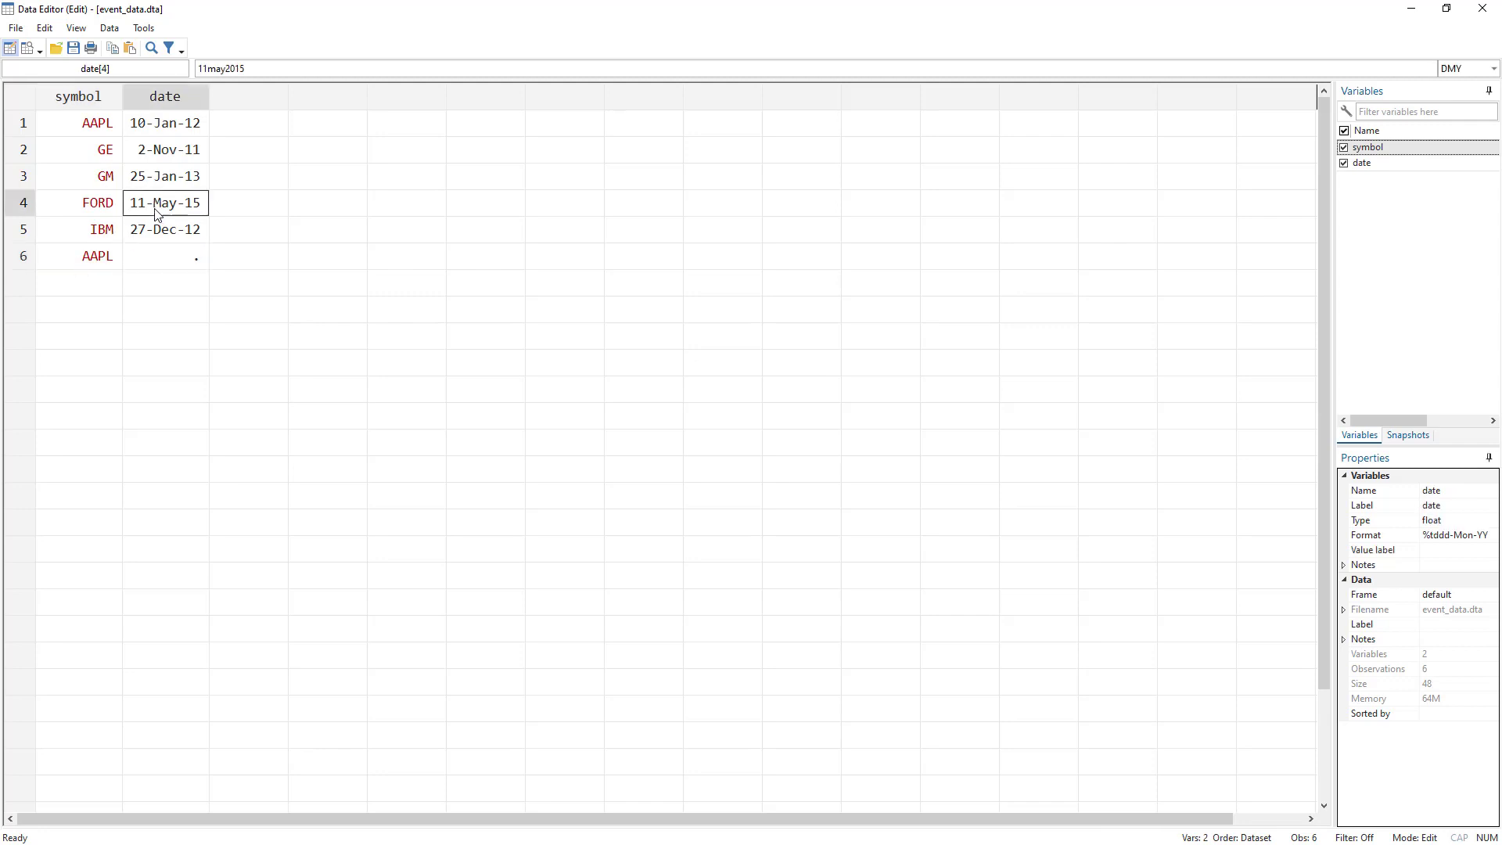
pyautogui.click(197, 256)
pyautogui.write('11-May-15')
# Compare the symbol and date of the two AAPL observations in rows 1 and 6 of the event data
pyautogui.click(94, 131)
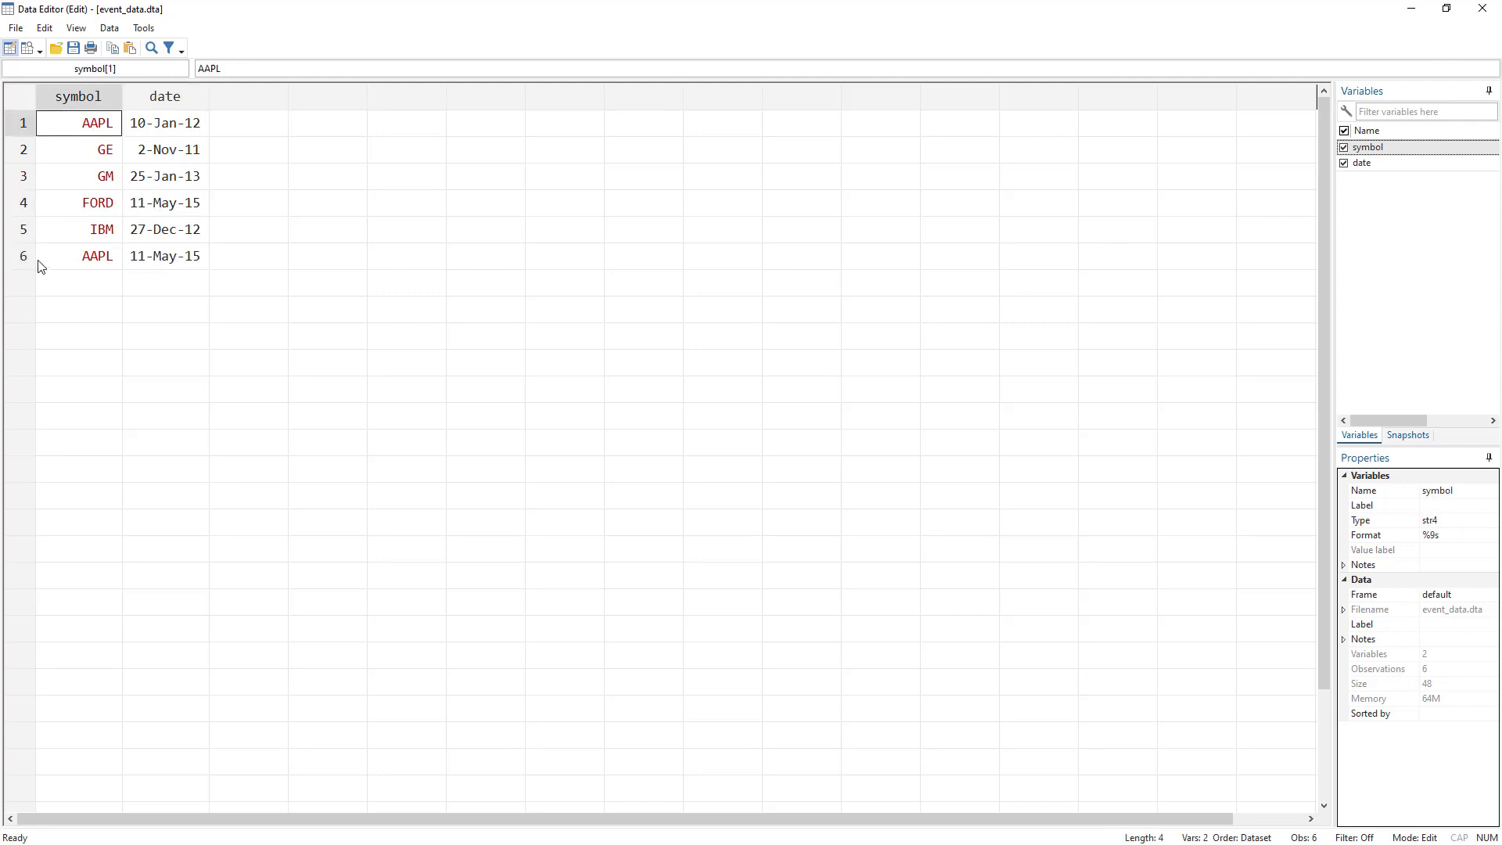
pyautogui.moveTo(94, 126); pyautogui.dragTo(174, 122)
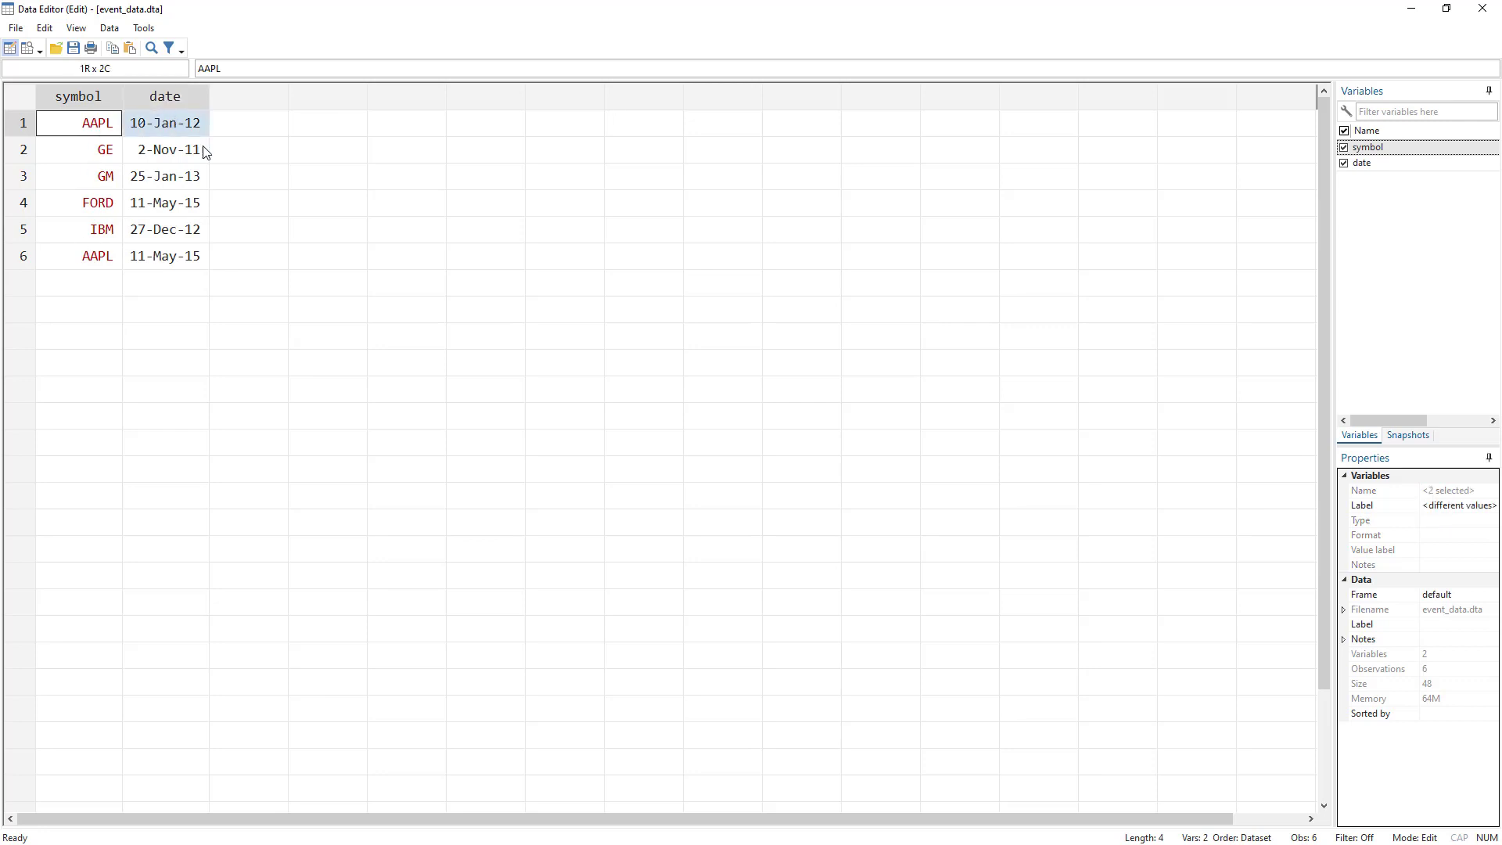
pyautogui.moveTo(171, 260); pyautogui.dragTo(93, 272)
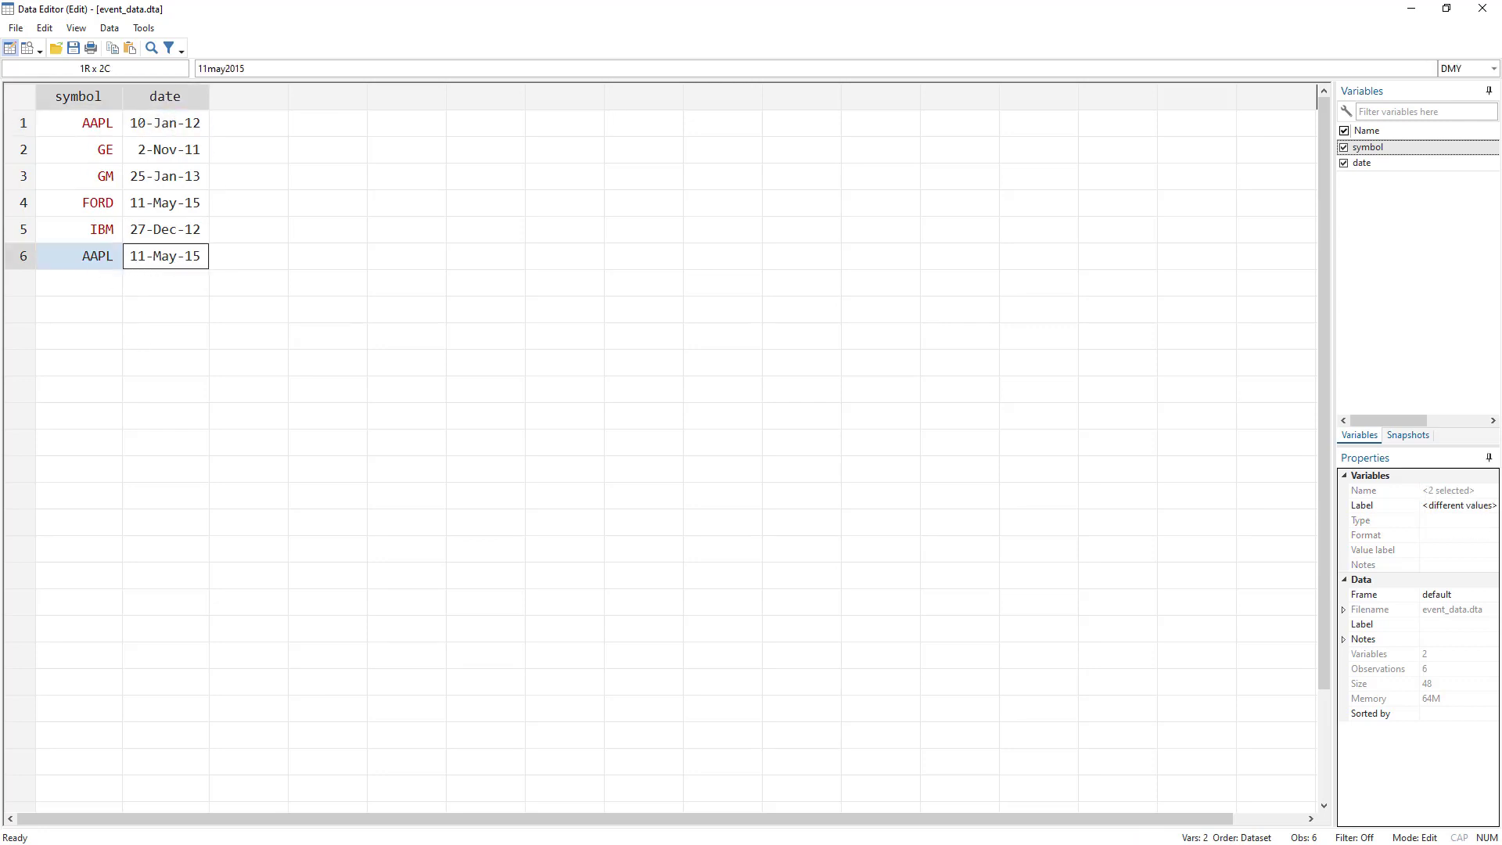
# Run the model(FM) eventstudy2 command under the Multiple events of same firm heading in the do-file
pyautogui.hotkey('alt', 'Tab')
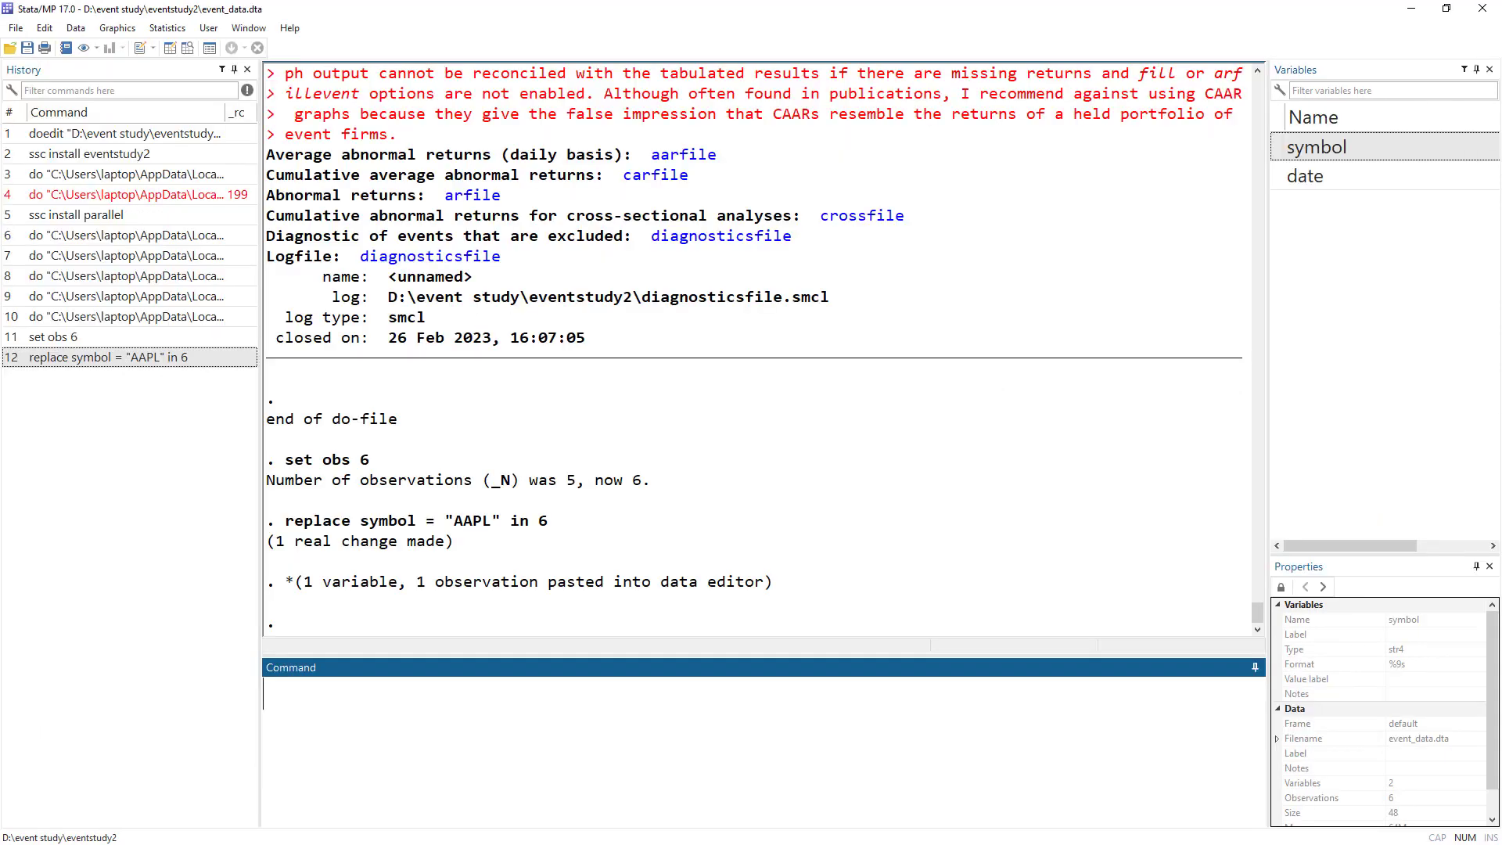
pyautogui.hotkey('alt', 'Tab')
pyautogui.click(886, 546)
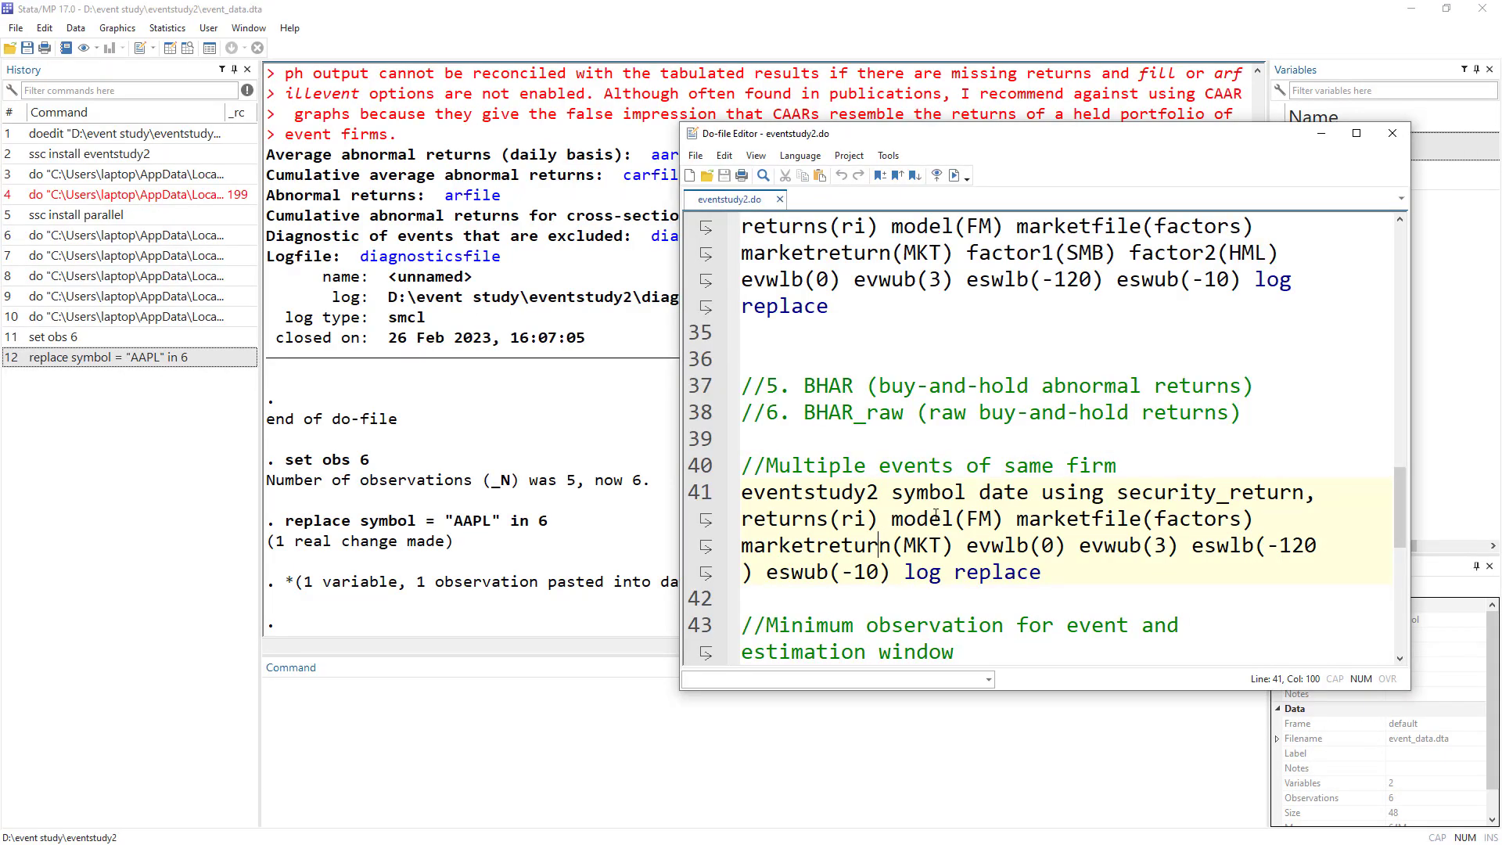
pyautogui.click(718, 510)
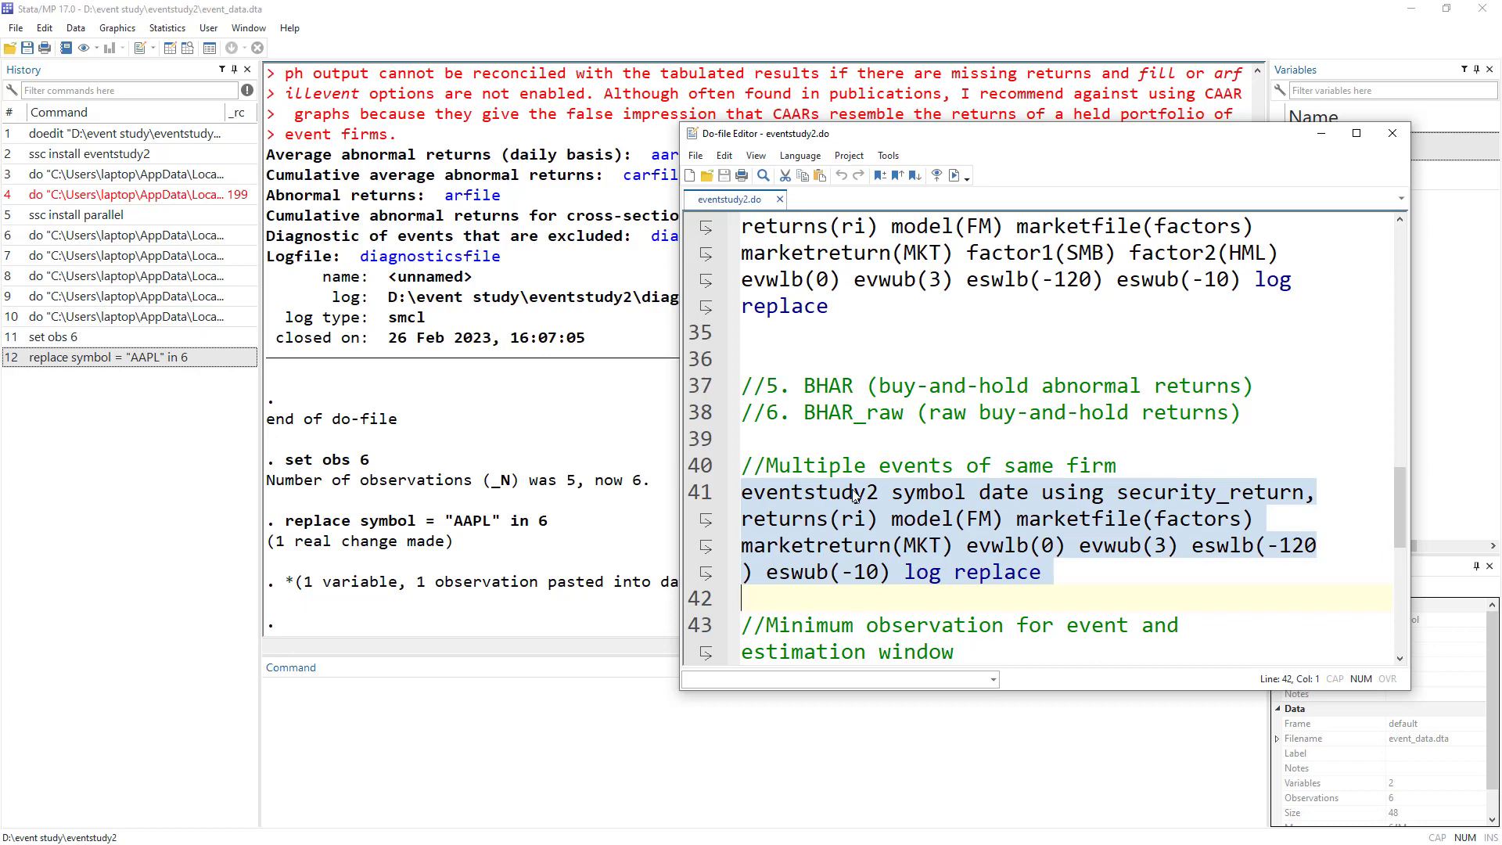
pyautogui.click(954, 177)
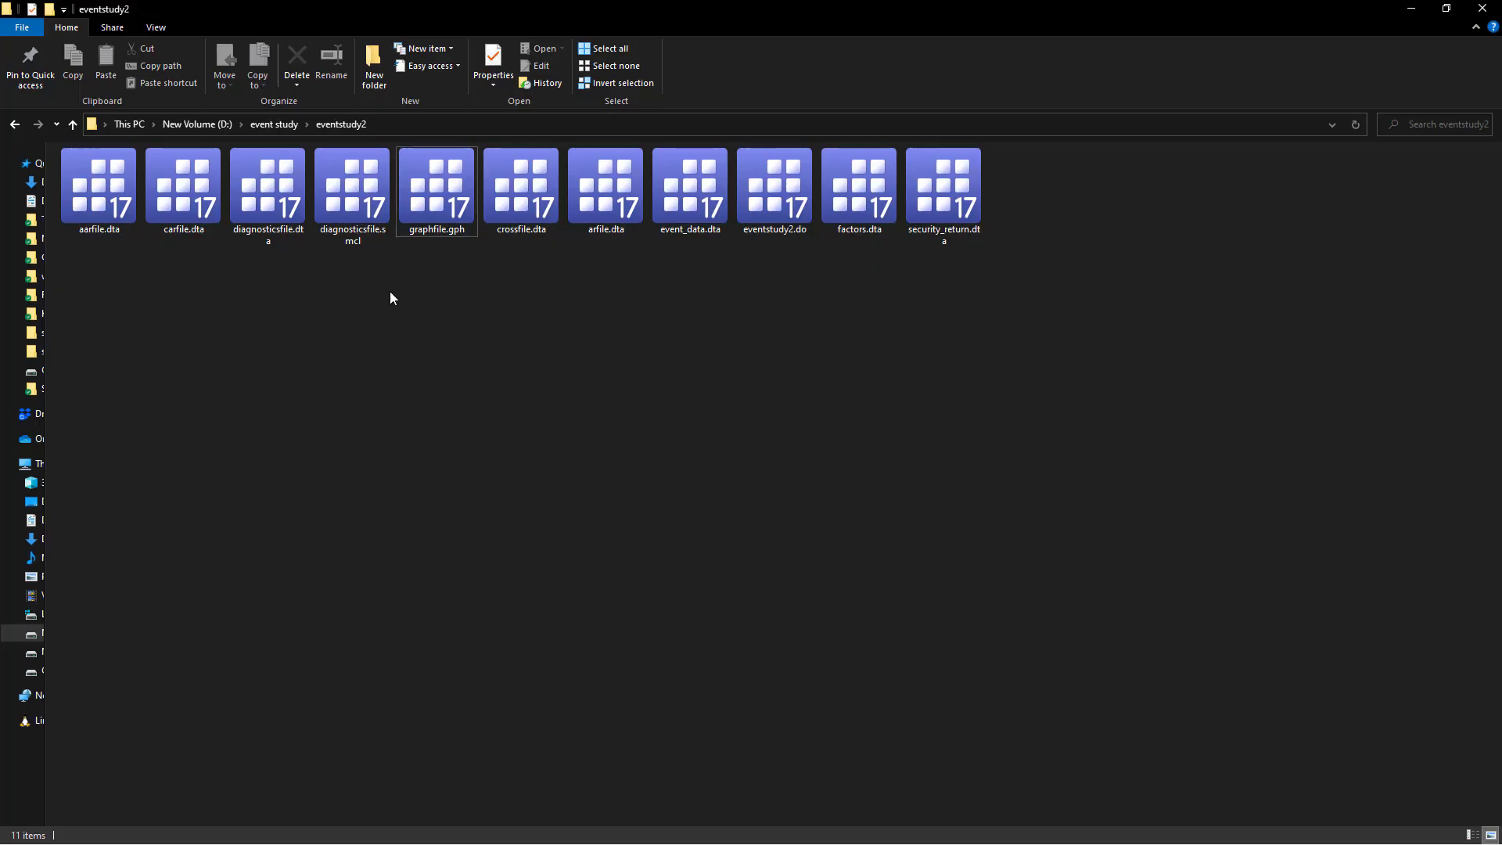
# Open crossfile.dta and compare the two AAPL rows by original event date and CAR1
pyautogui.doubleClick(537, 188)
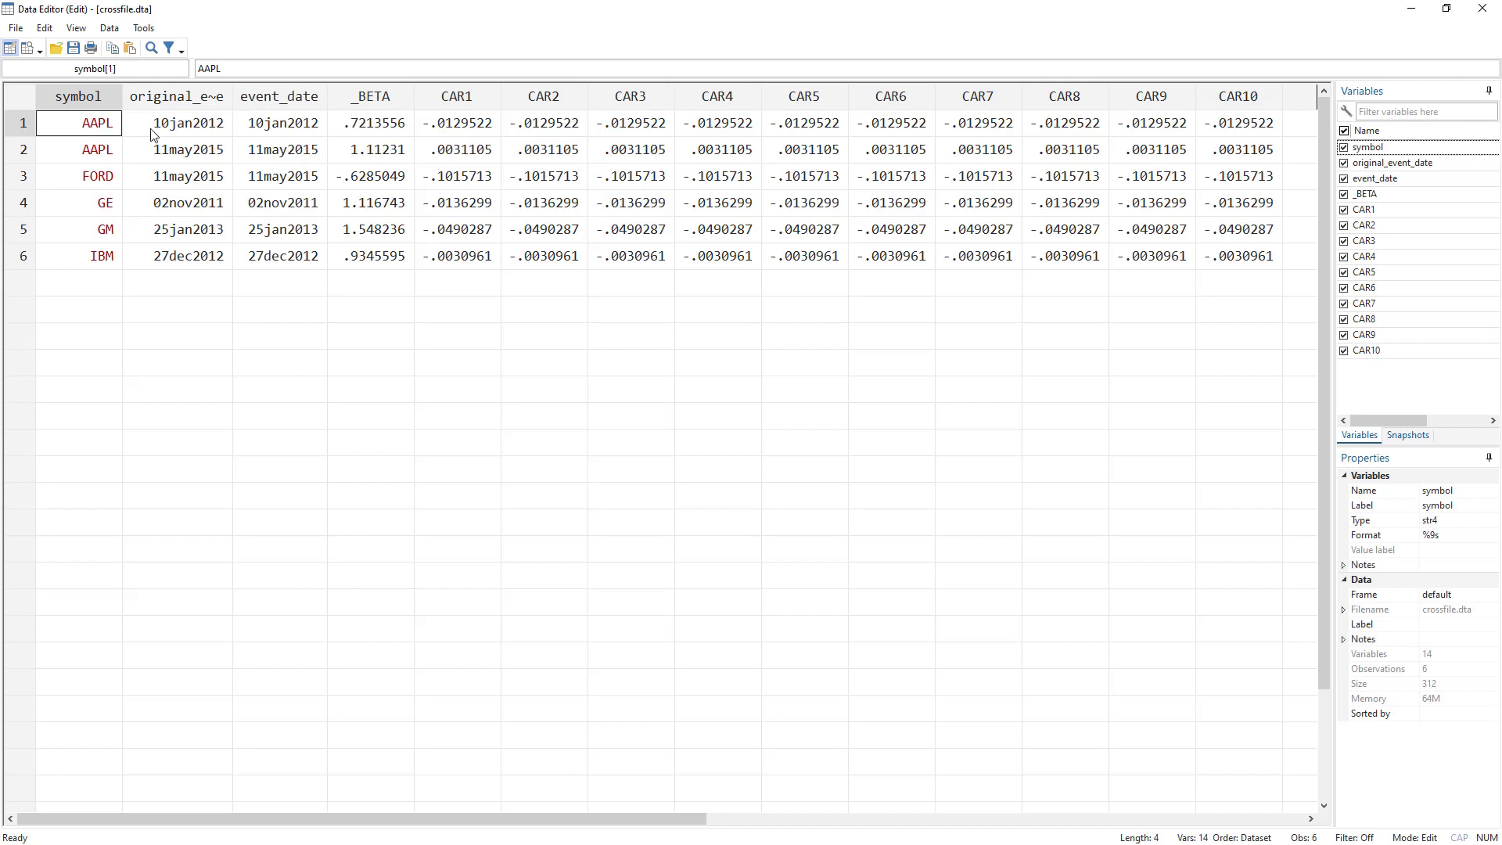
pyautogui.moveTo(101, 125); pyautogui.dragTo(191, 148)
pyautogui.moveTo(78, 118); pyautogui.dragTo(462, 139)
pyautogui.click(462, 125)
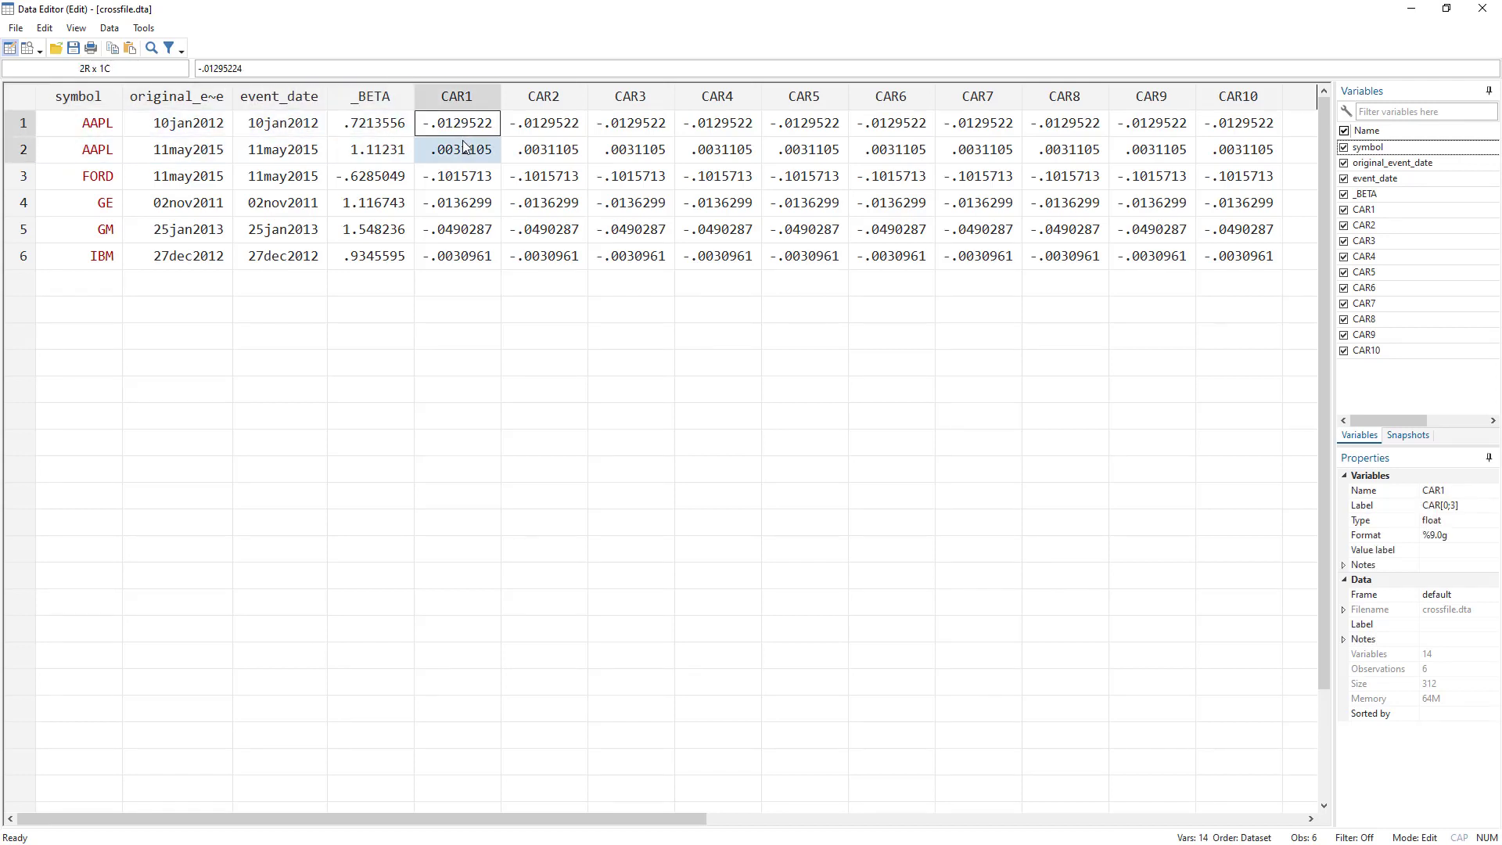
pyautogui.click(102, 124)
pyautogui.click(180, 125)
pyautogui.click(179, 148)
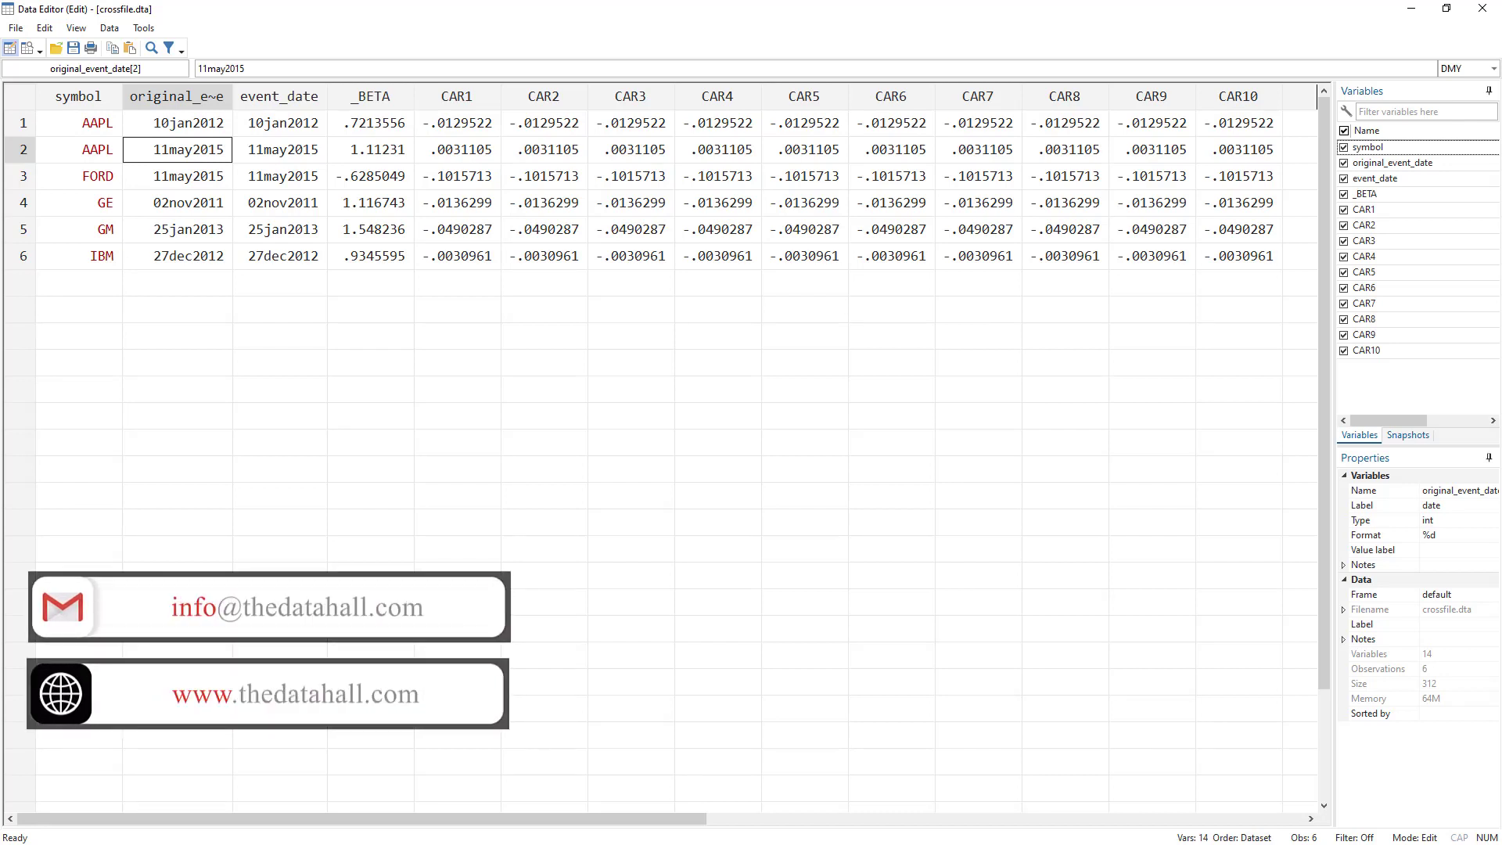
# Return to the do-file and skim the option headings from Minimum observation for event and estimation window through Delete weekend
pyautogui.hotkey('alt', 'Tab')
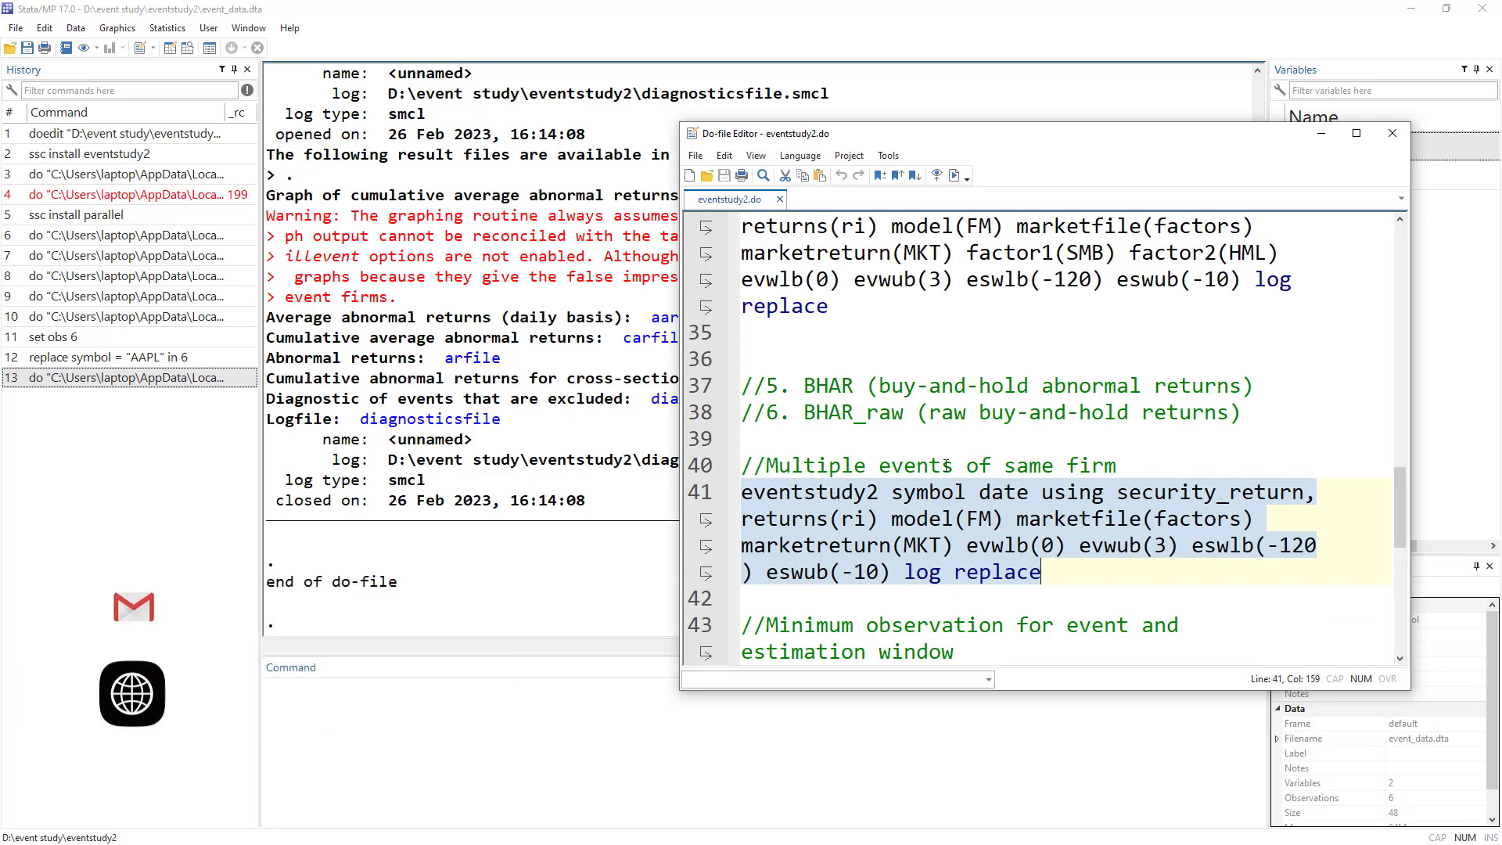
pyautogui.scroll(-2, 897, 433)
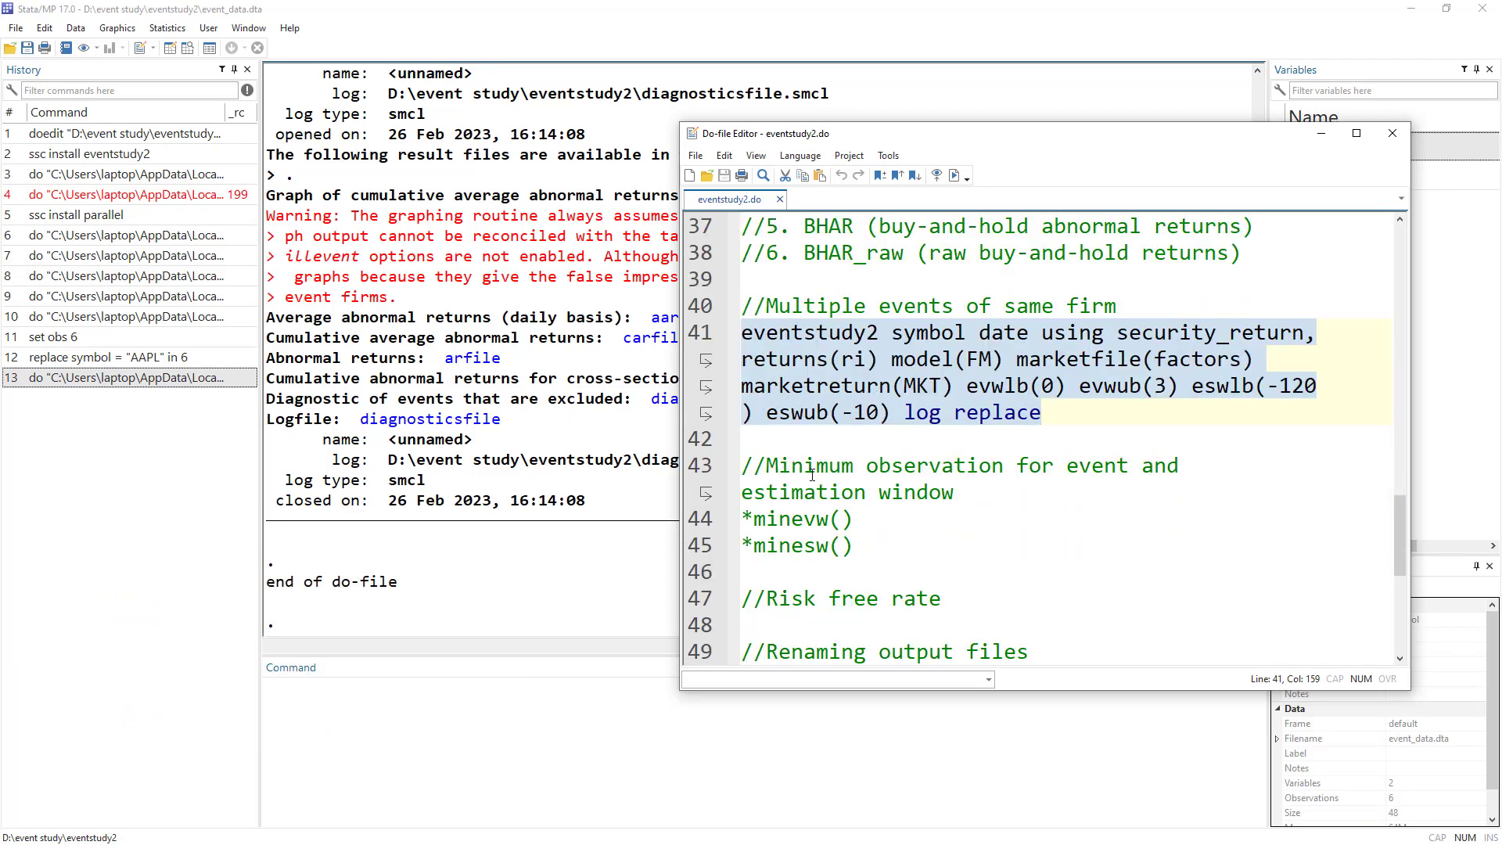
pyautogui.scroll(-4, 811, 476)
pyautogui.scroll(4, 812, 476)
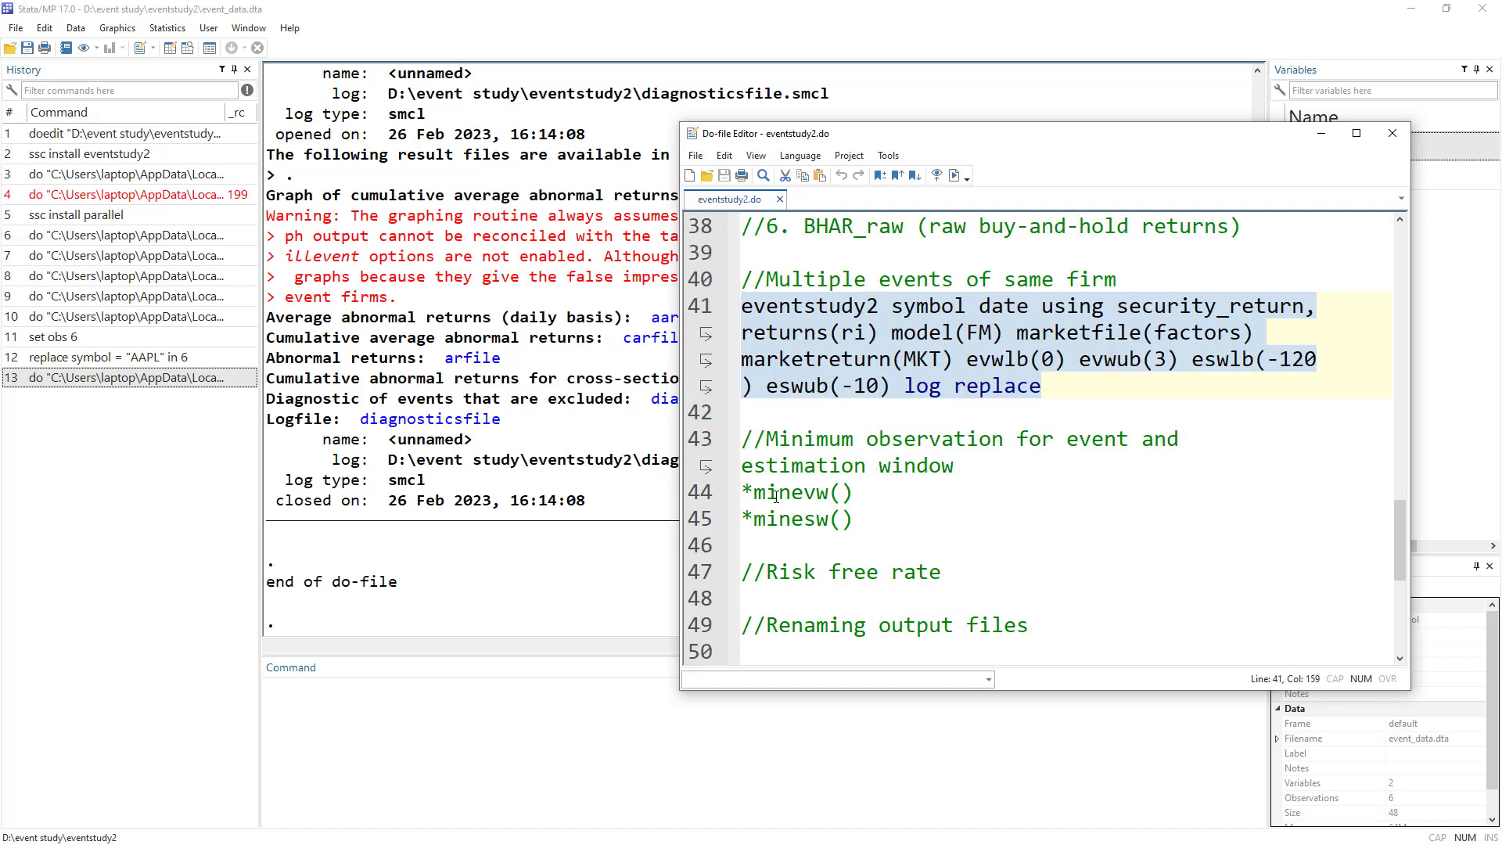
pyautogui.click(770, 439)
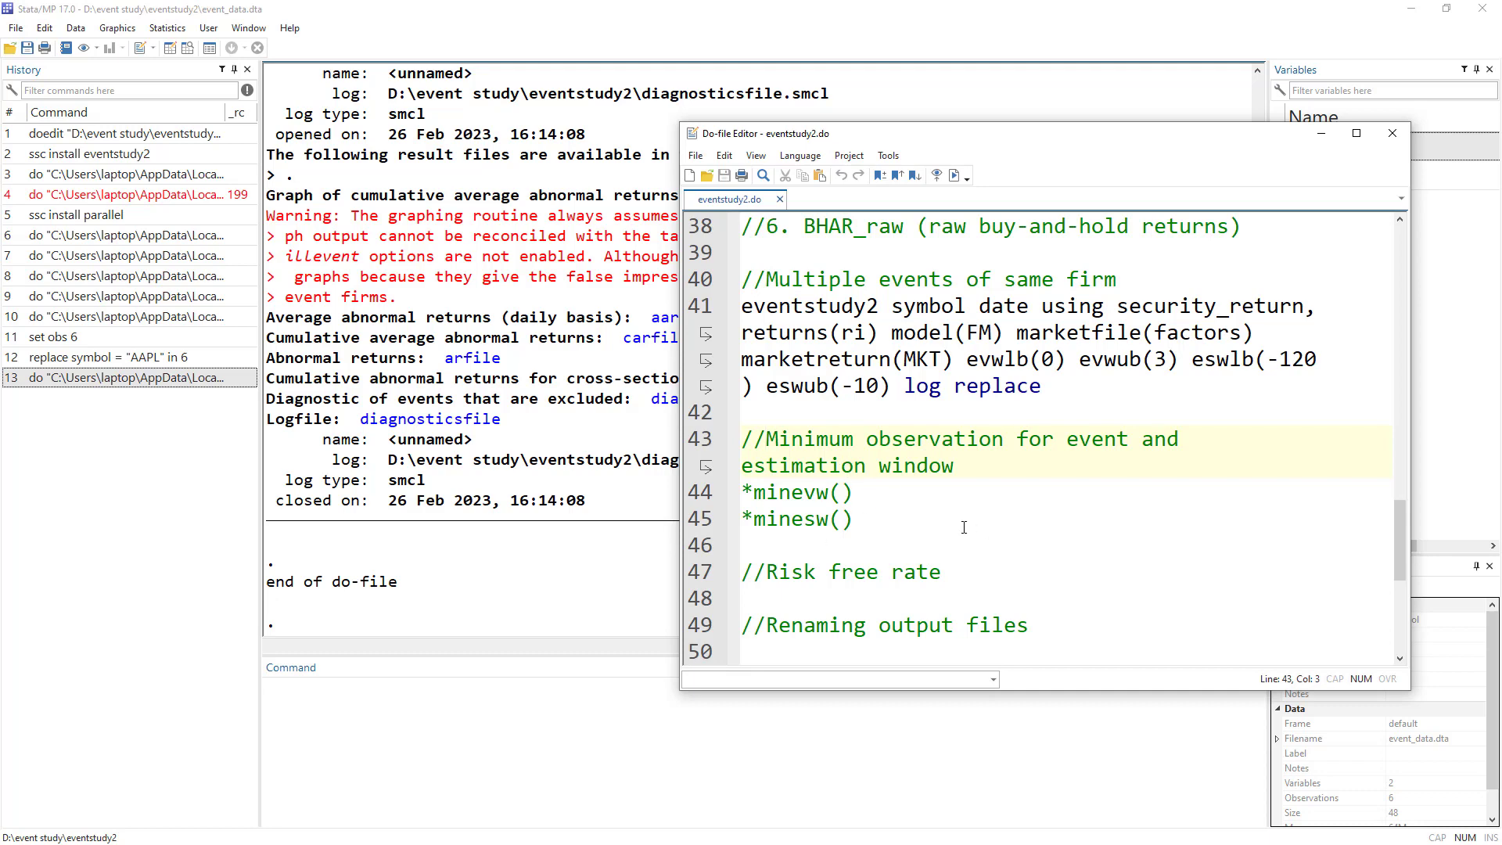
pyautogui.scroll(-5, 921, 537)
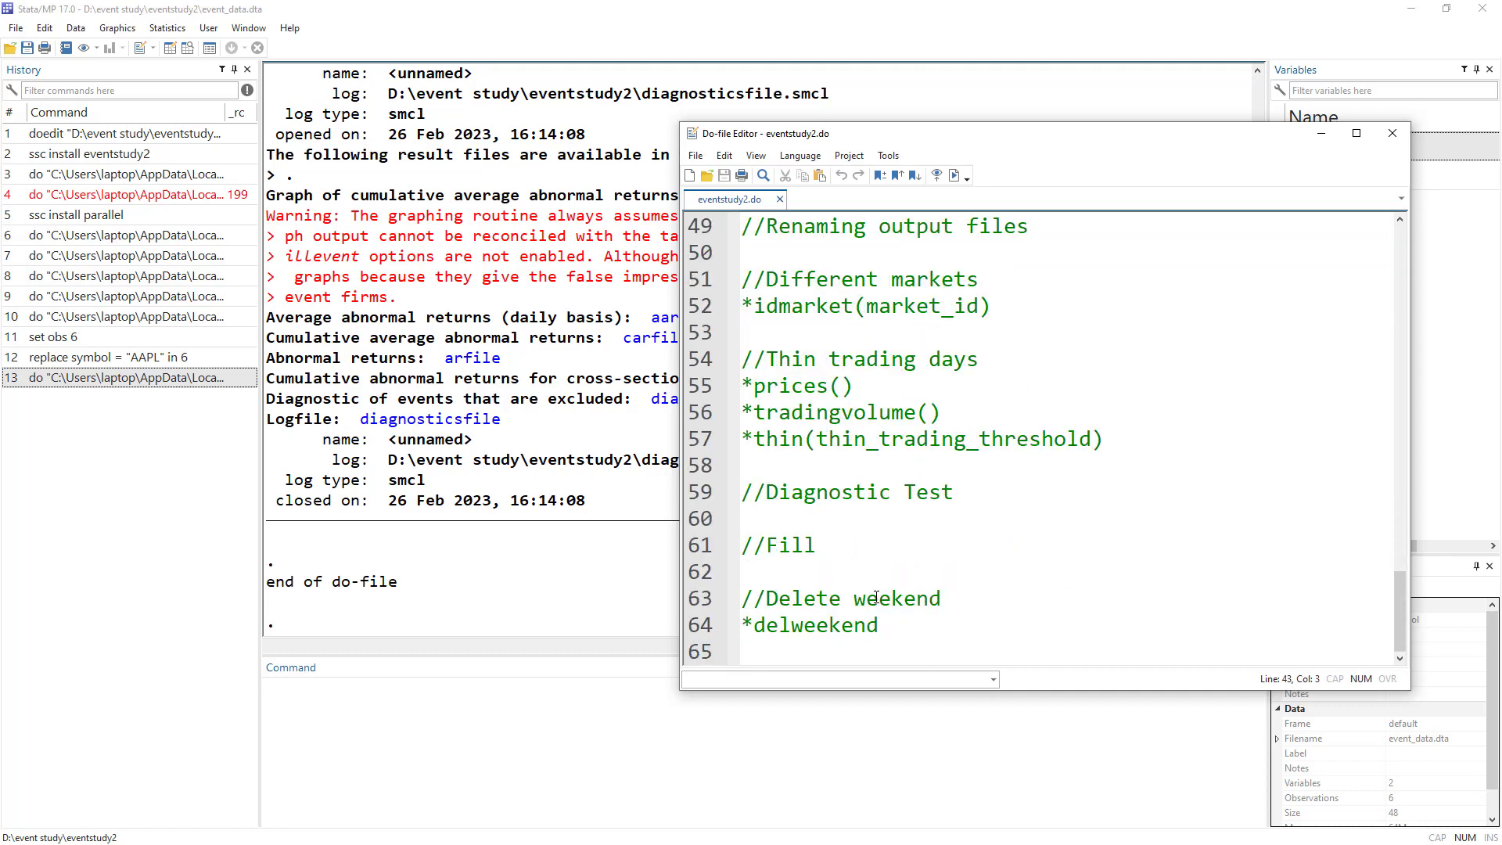
pyautogui.scroll(5, 872, 599)
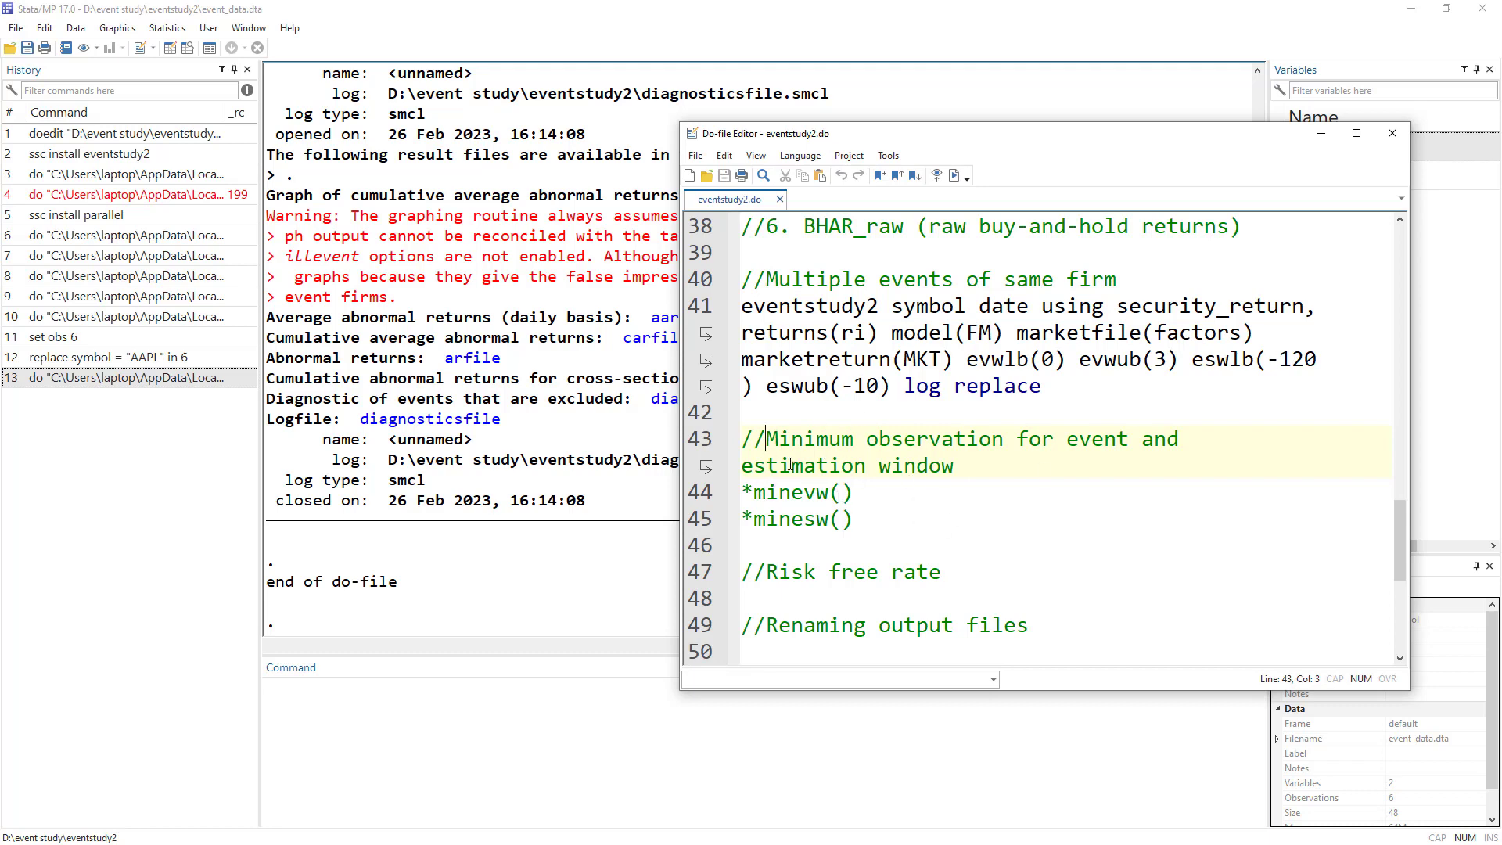
# Examine the minimum observation heading against the eswlb(-120) and eswub(-10) estimation window options in the Multiple events of same firm command
pyautogui.moveTo(782, 442); pyautogui.dragTo(992, 474)
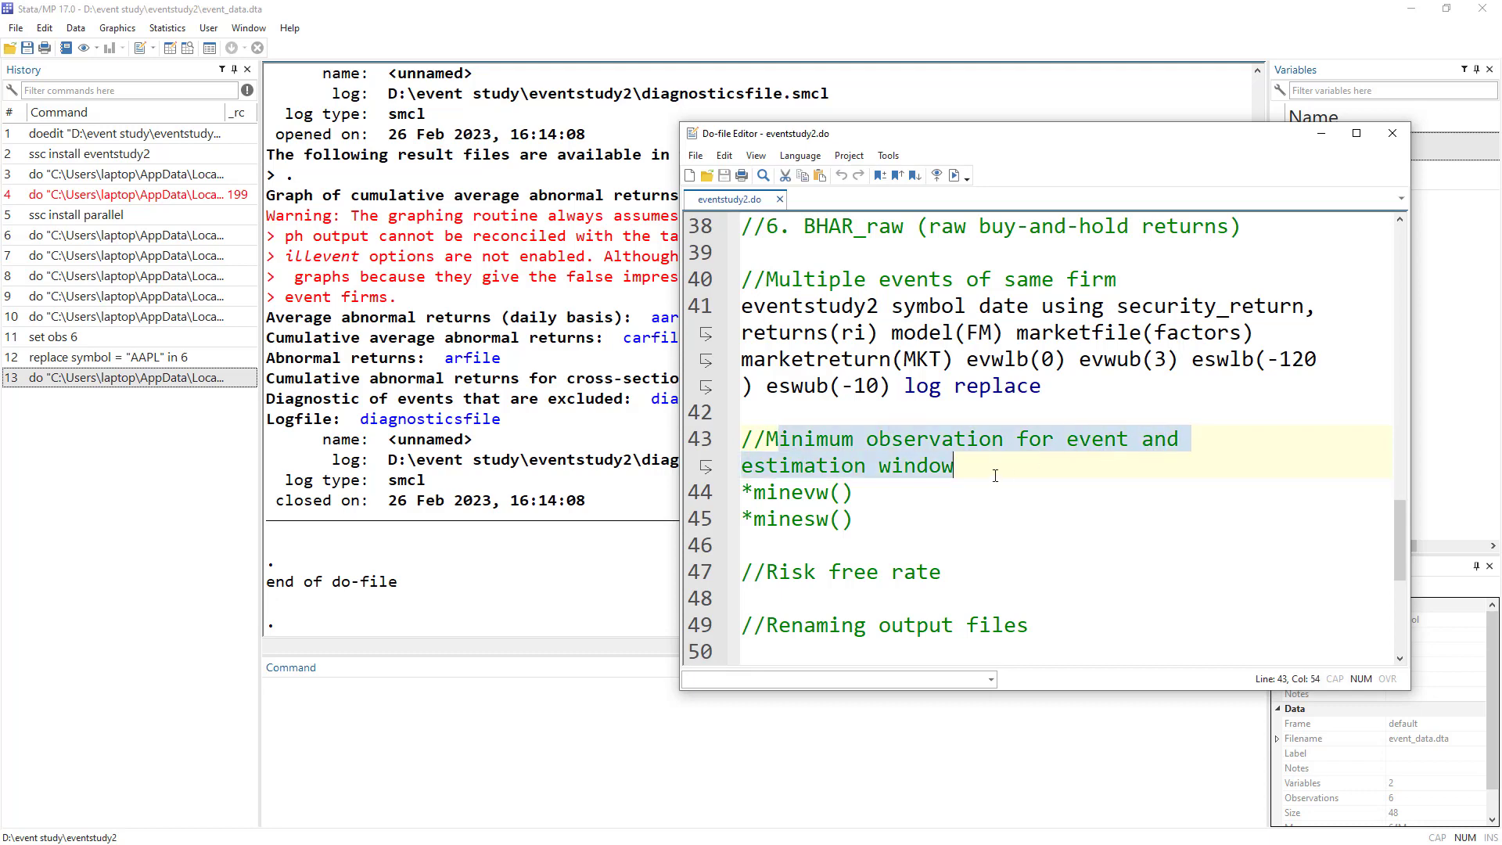
pyautogui.click(997, 469)
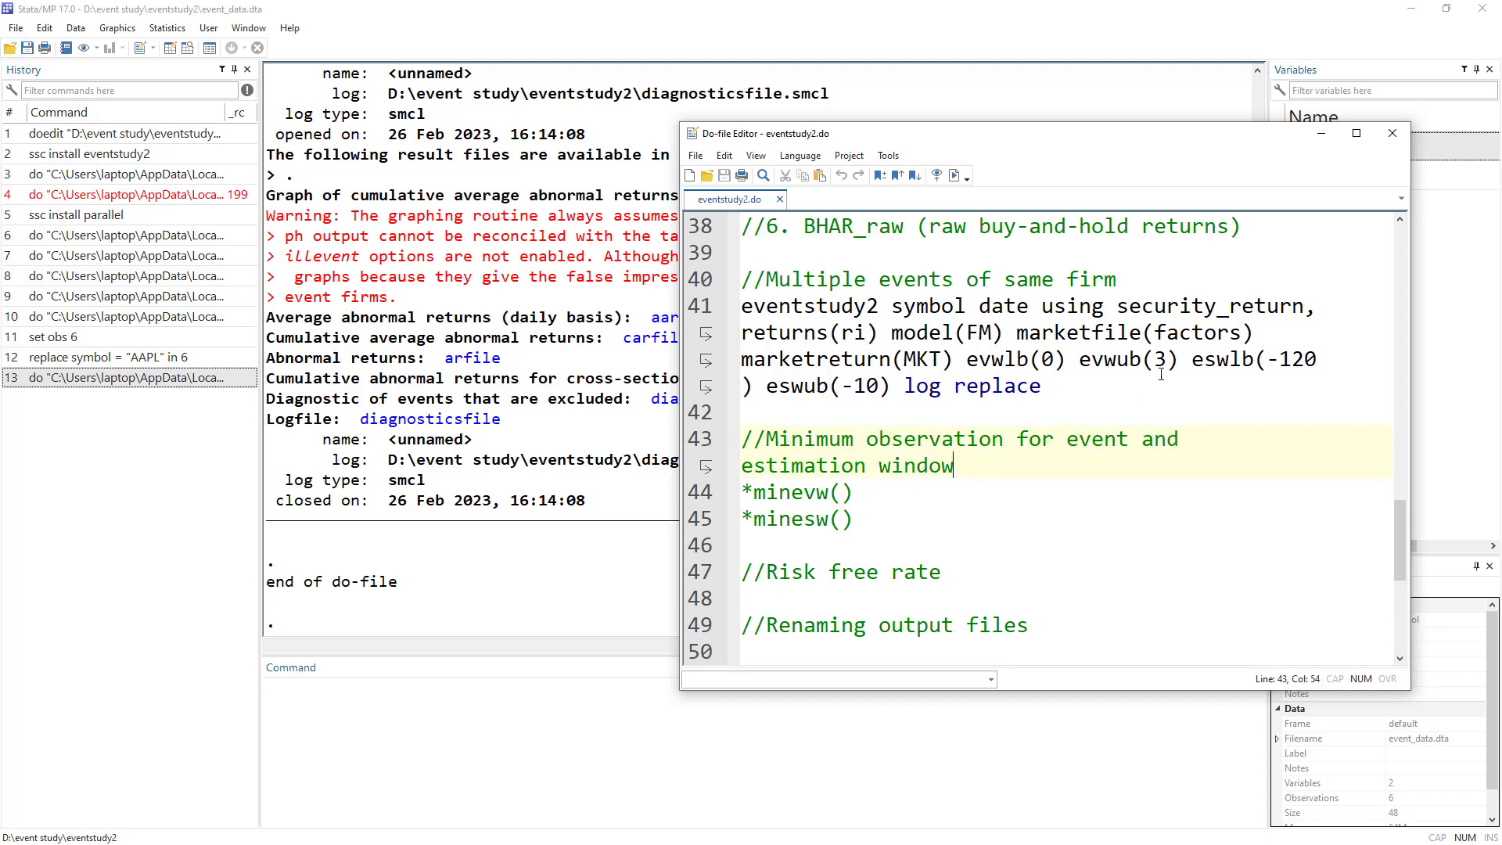
pyautogui.click(1193, 363)
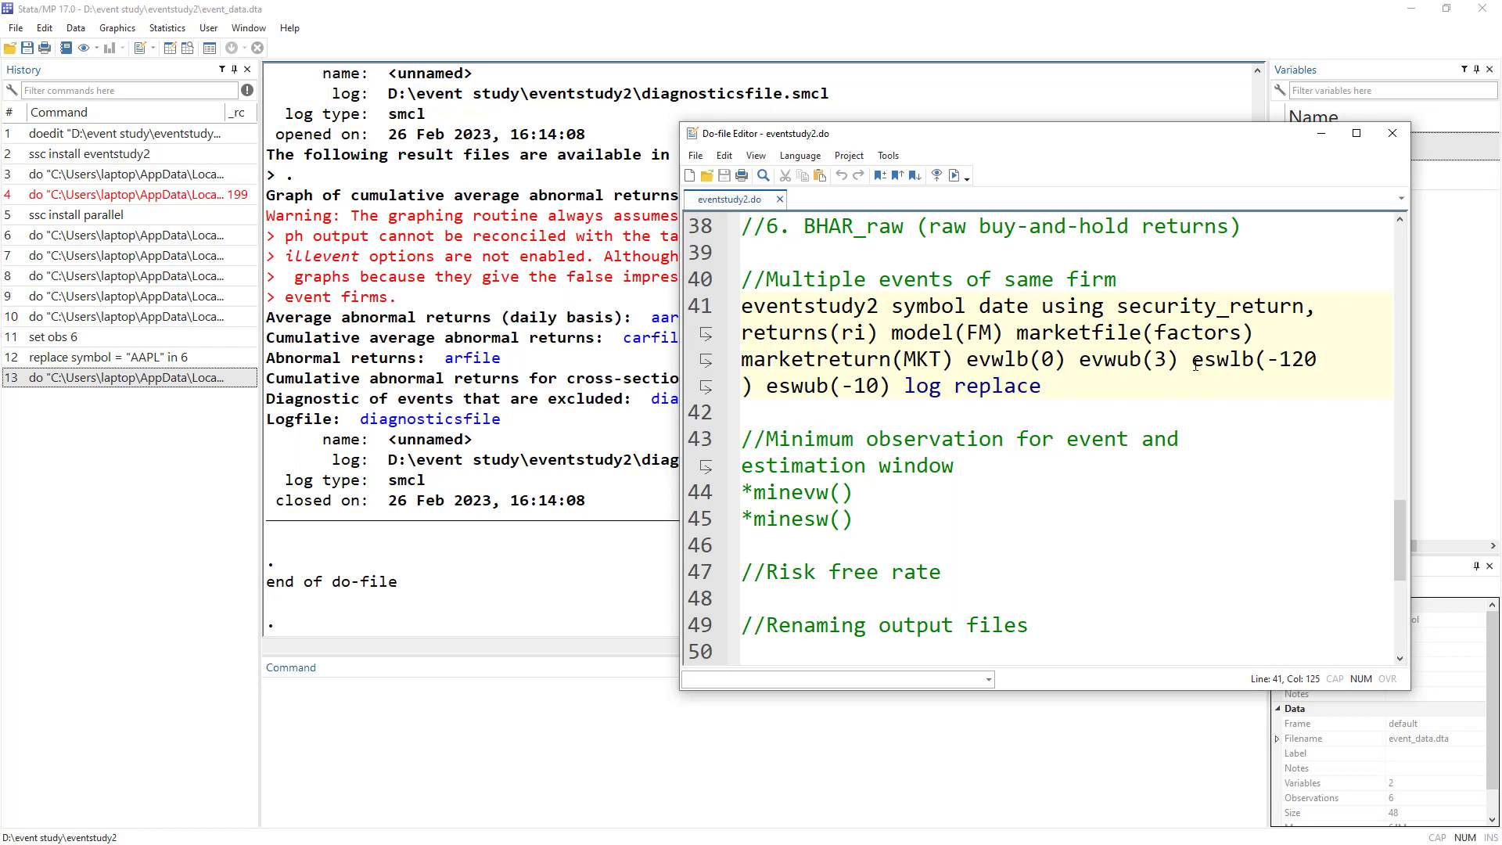
pyautogui.moveTo(1194, 365); pyautogui.dragTo(888, 391)
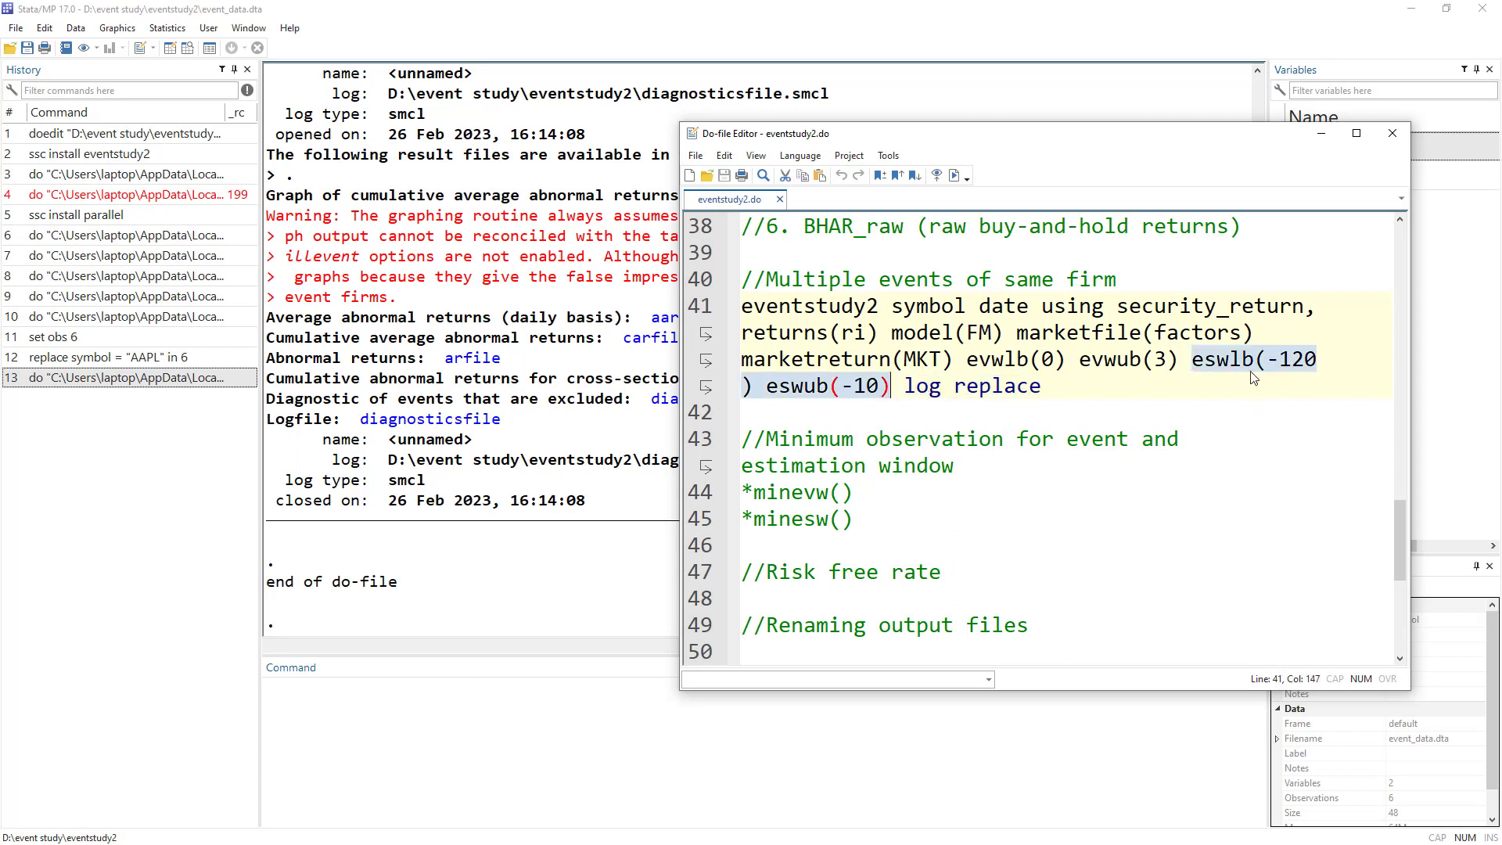
# Set the minimum estimation window observations to 50 in the commented minesw() option
pyautogui.click(841, 519)
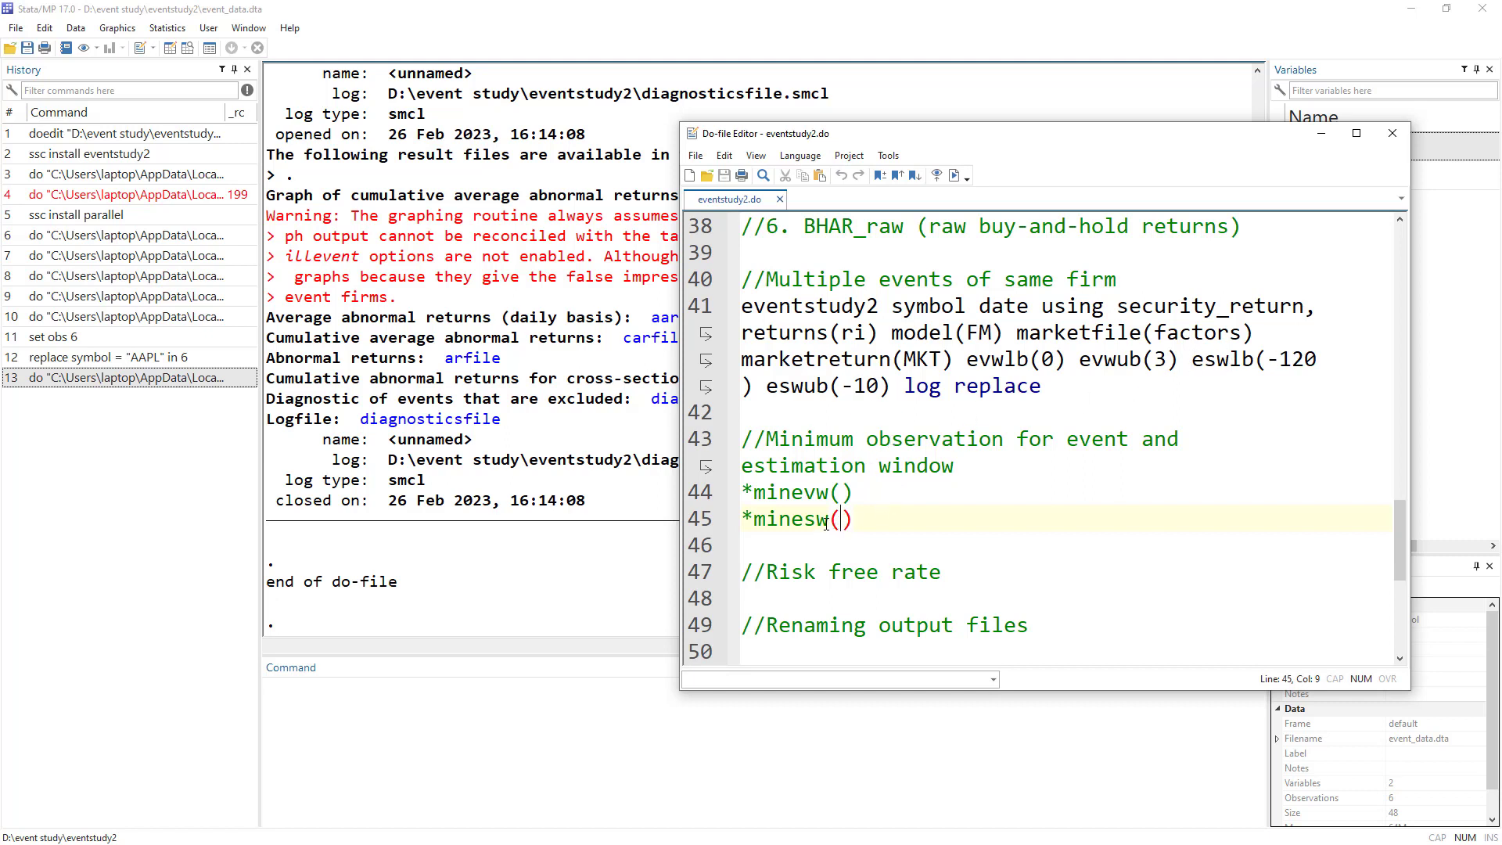
pyautogui.doubleClick(779, 520)
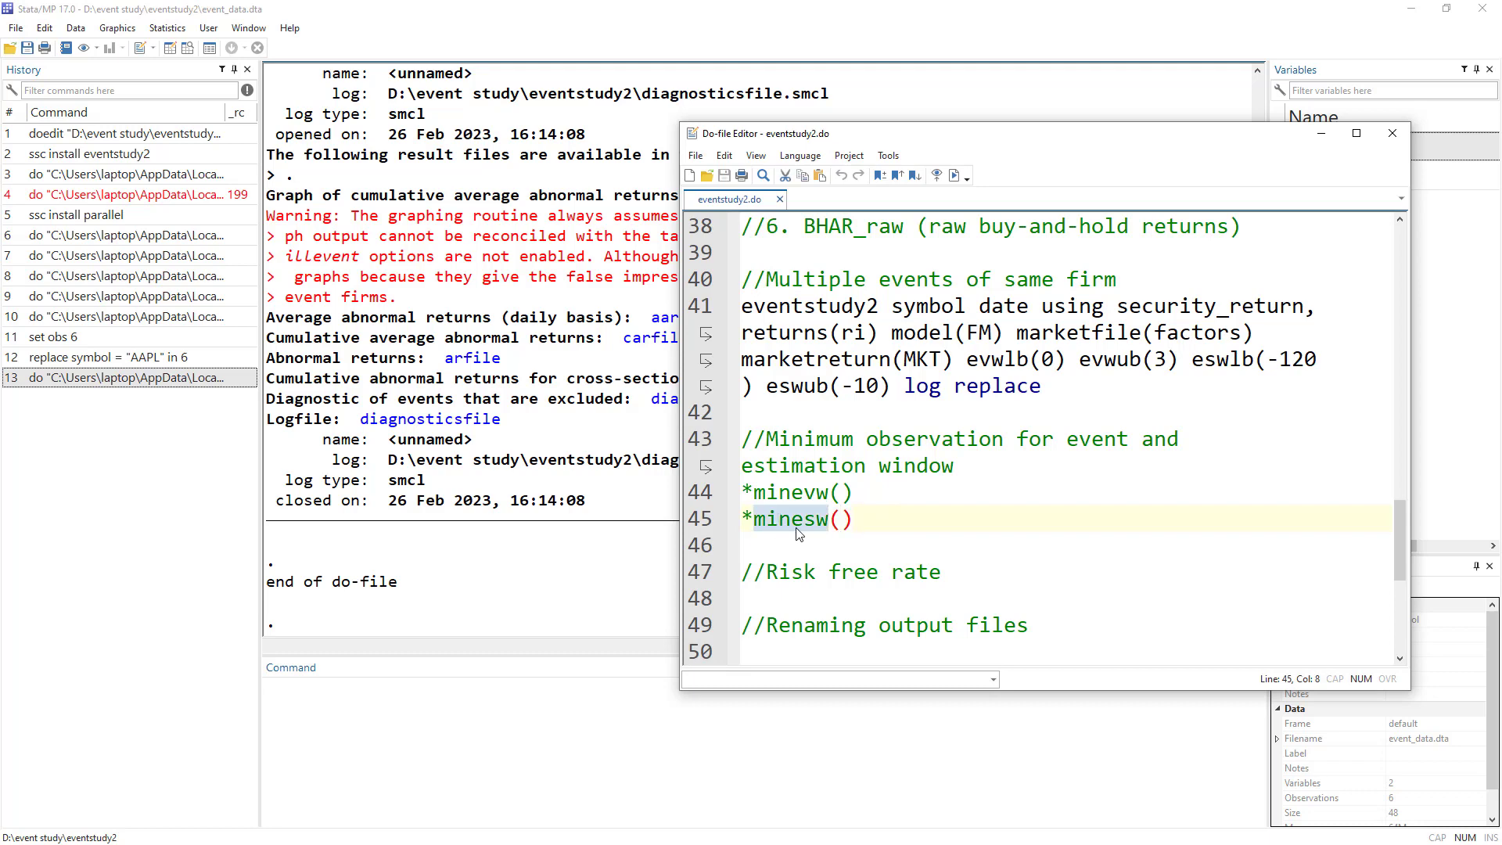
pyautogui.click(843, 520)
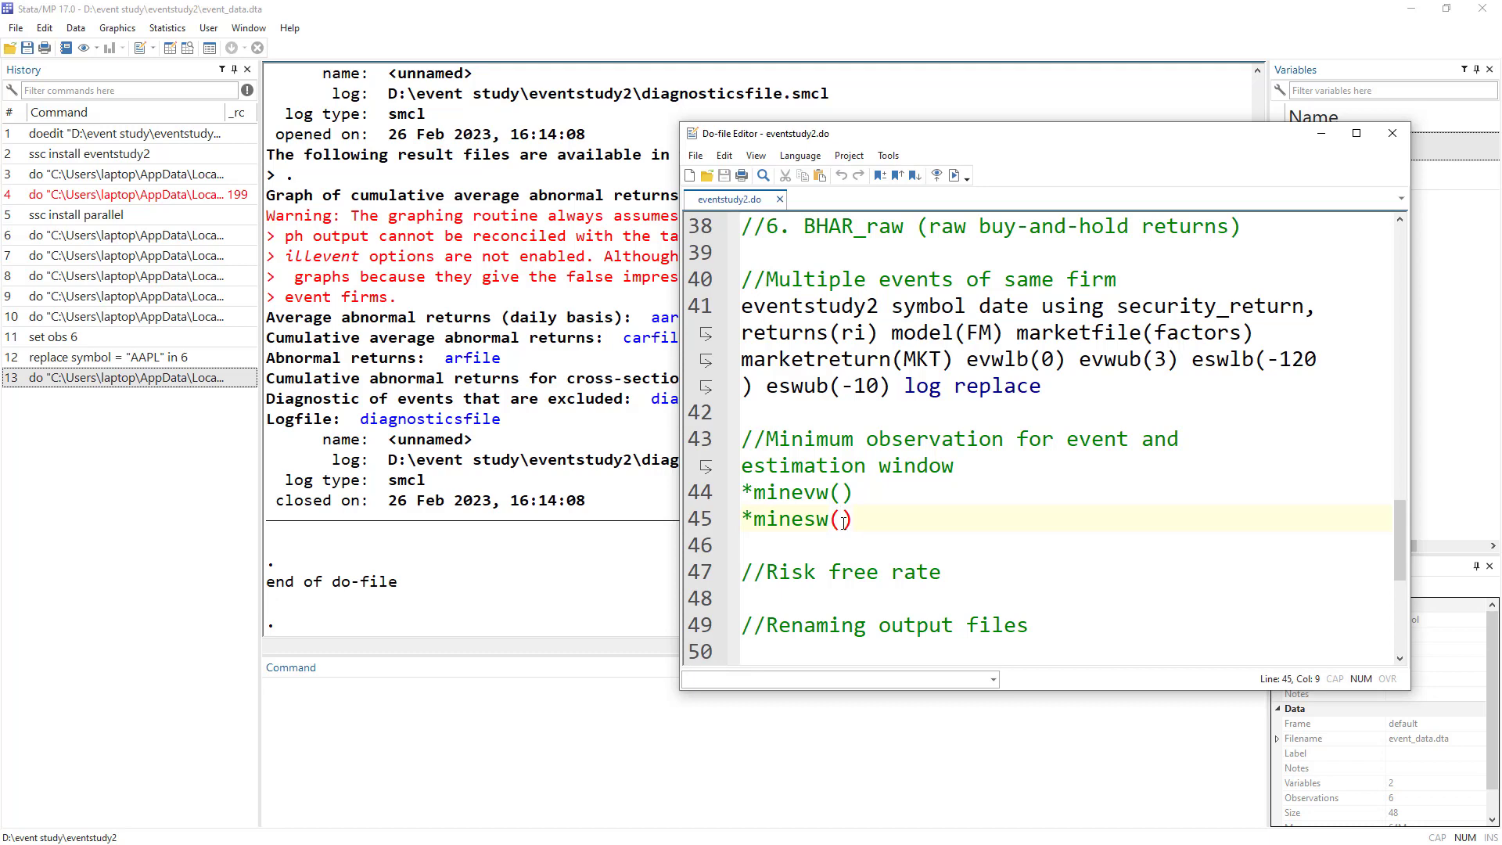
pyautogui.write('50')
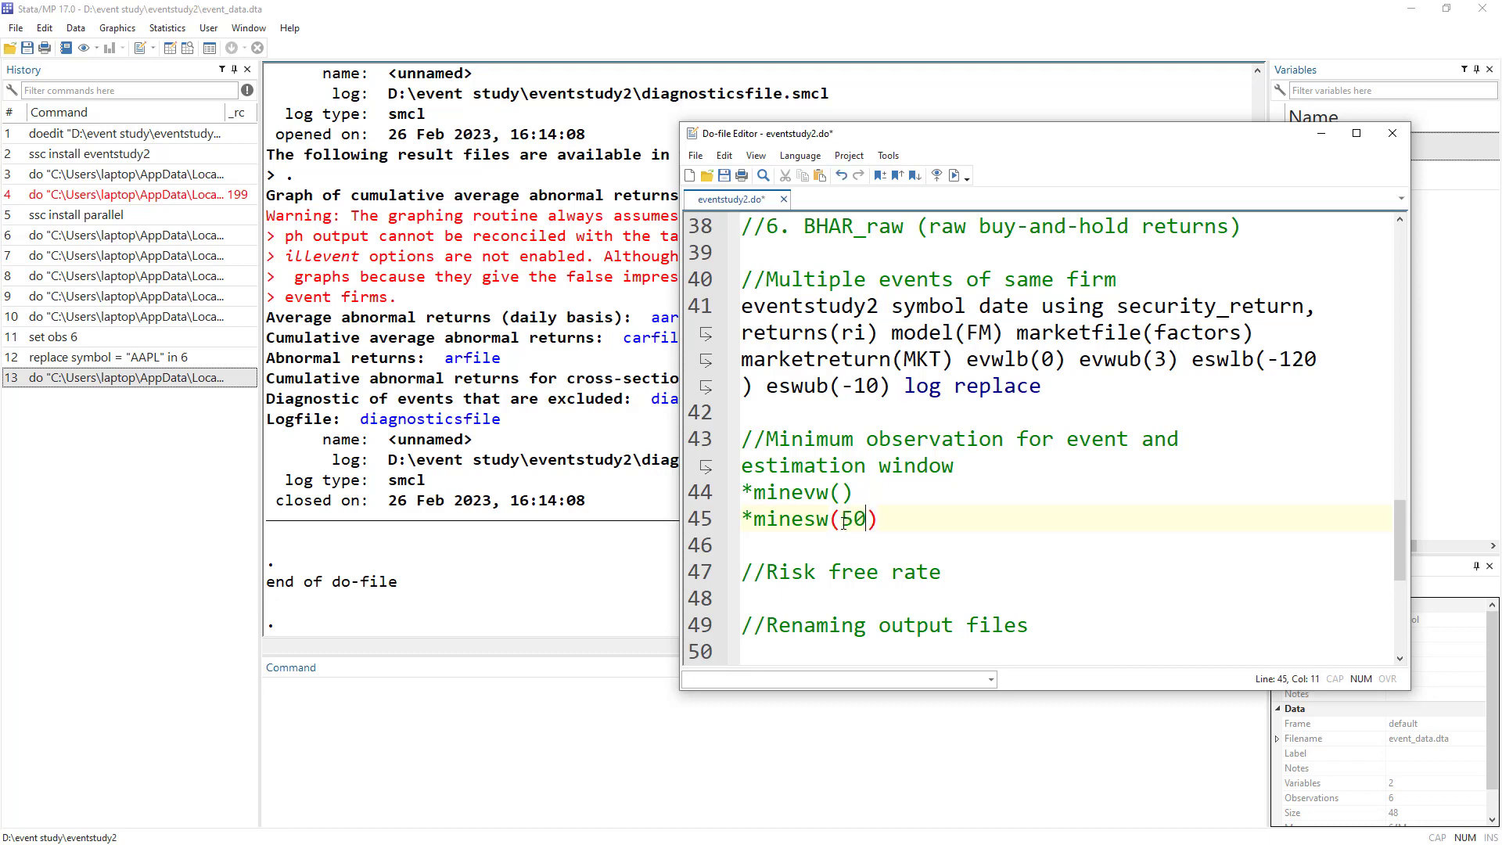
pyautogui.moveTo(869, 520); pyautogui.dragTo(839, 526)
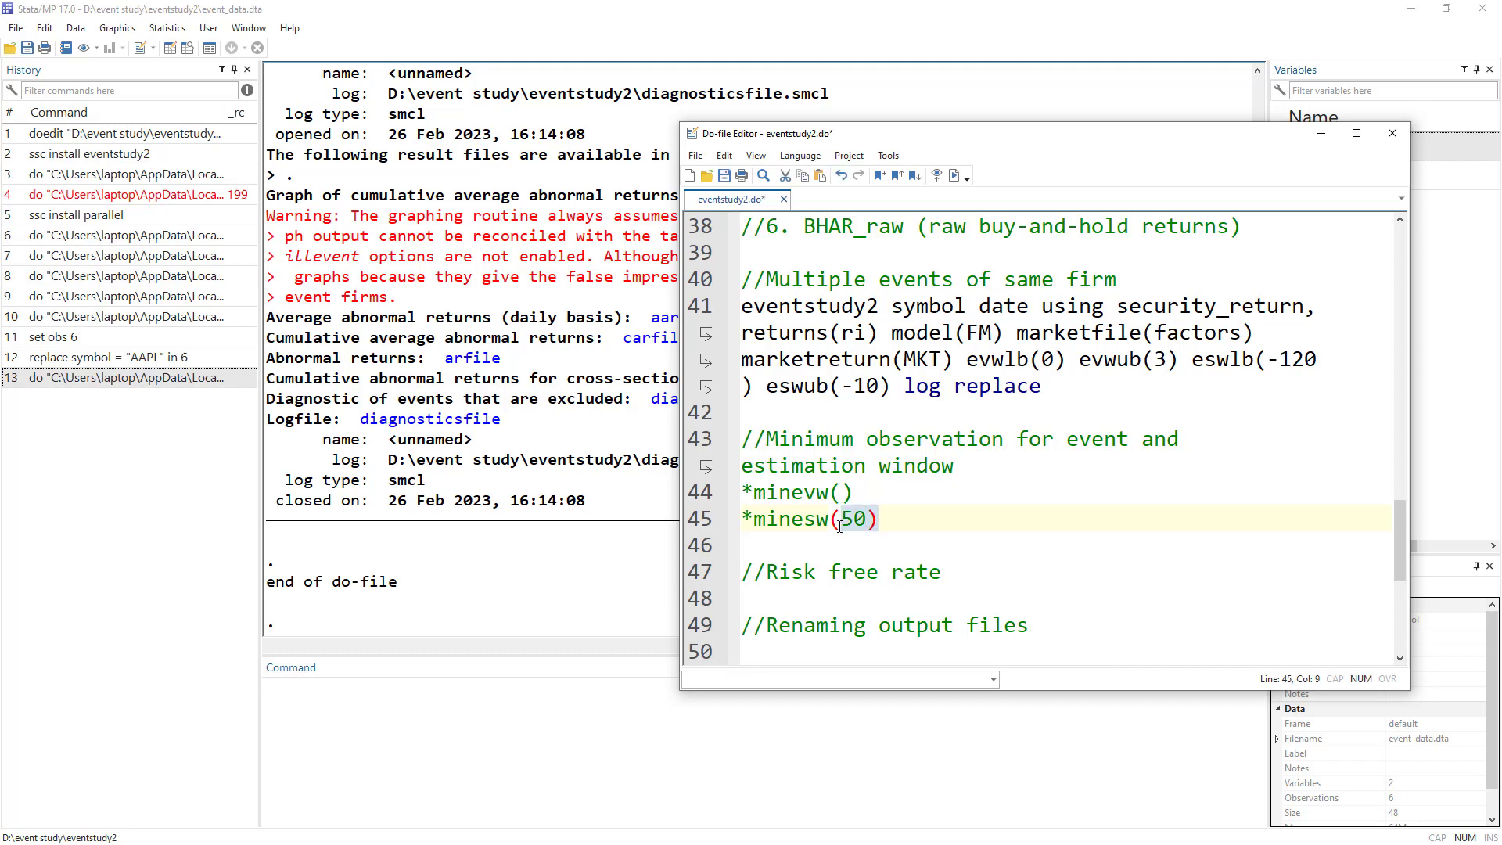
# Examine the commented minevw() minimum event window option and the Risk free rate heading in the do-file
pyautogui.doubleClick(790, 492)
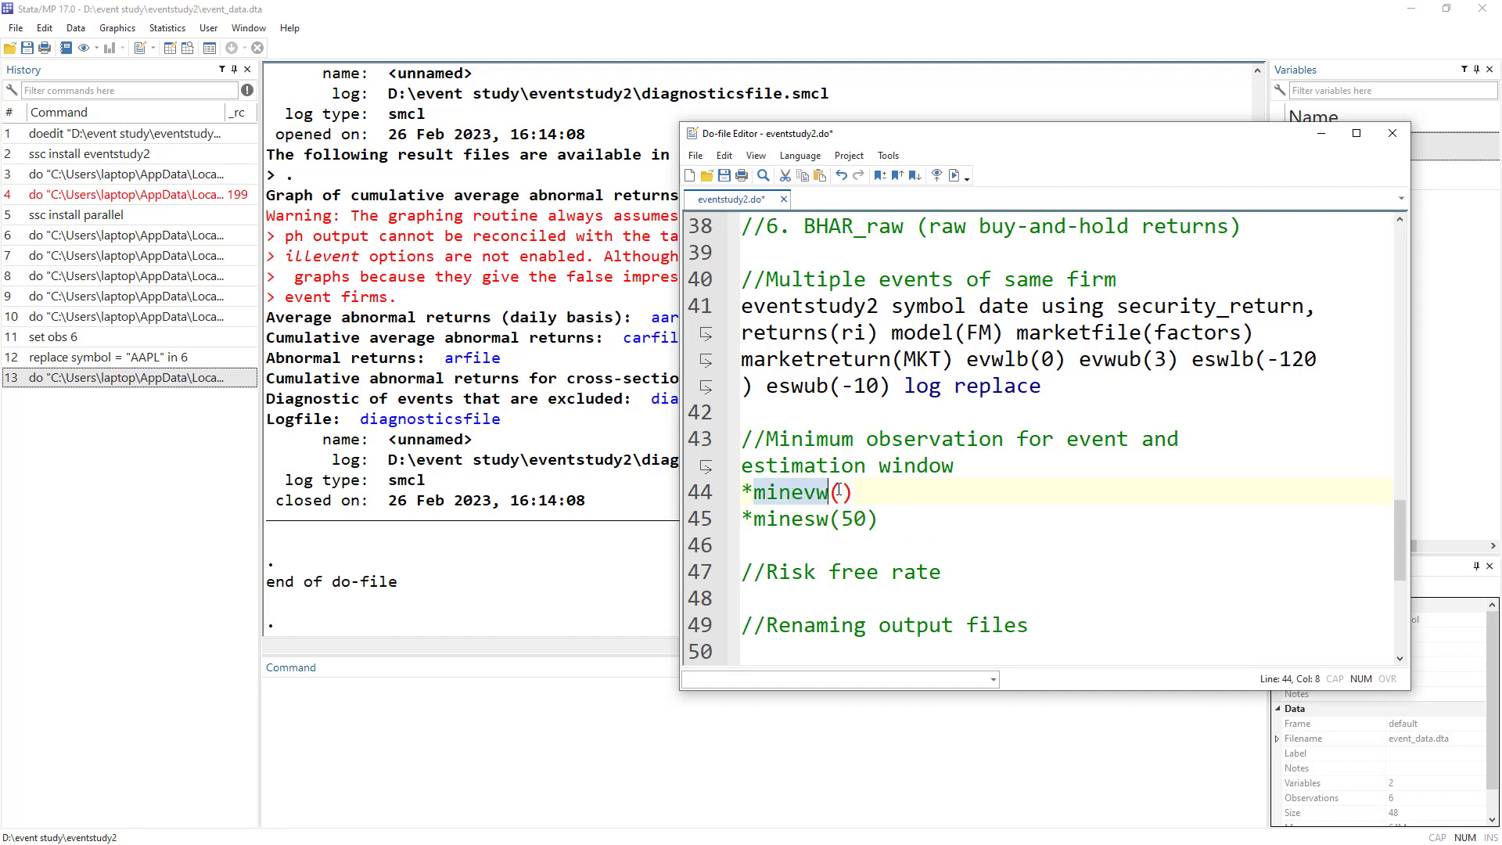
pyautogui.click(866, 497)
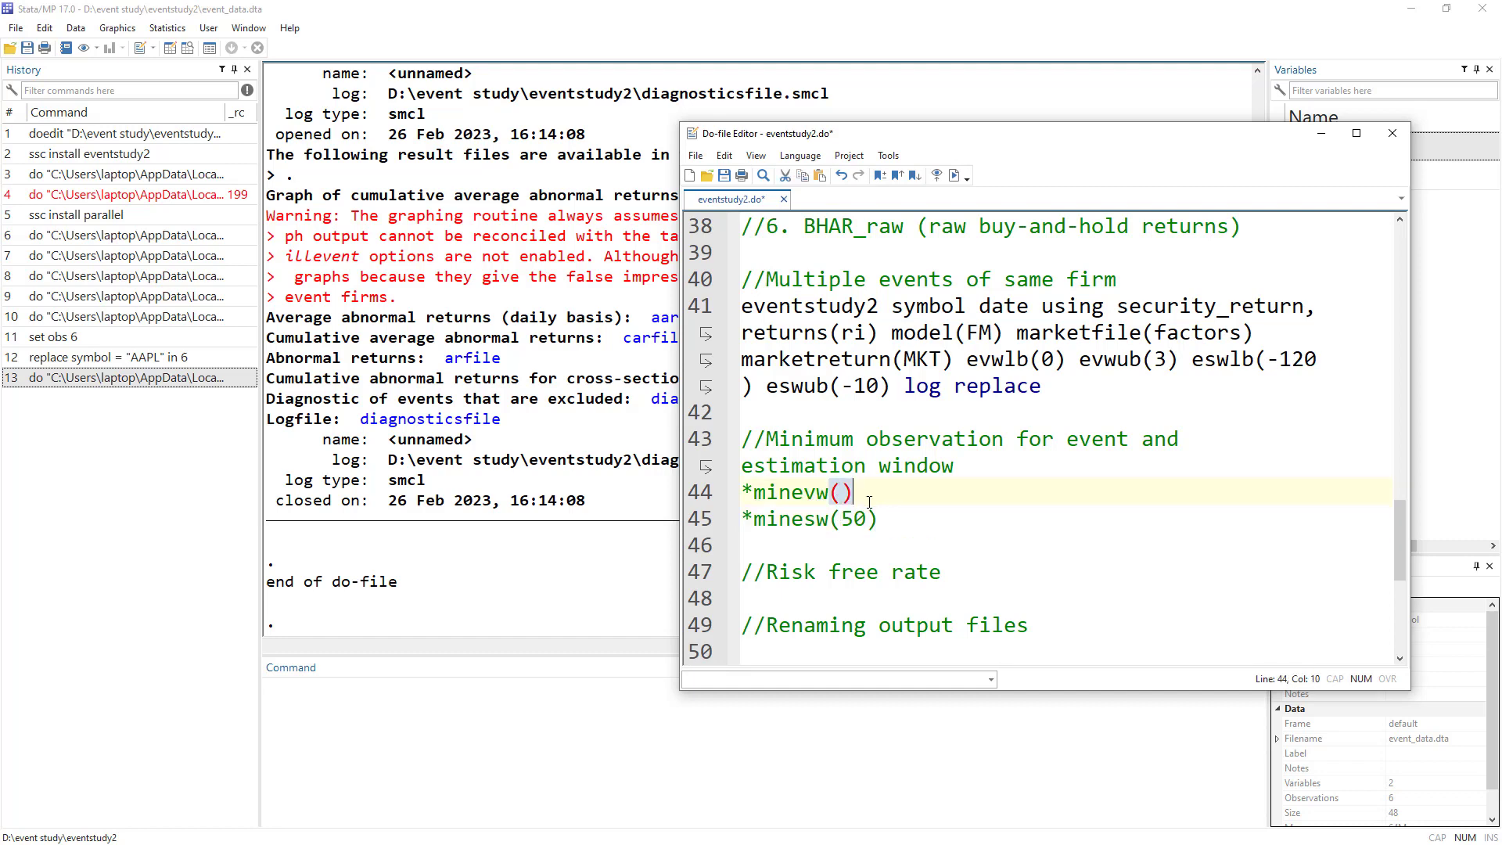
pyautogui.moveTo(952, 573); pyautogui.dragTo(735, 579)
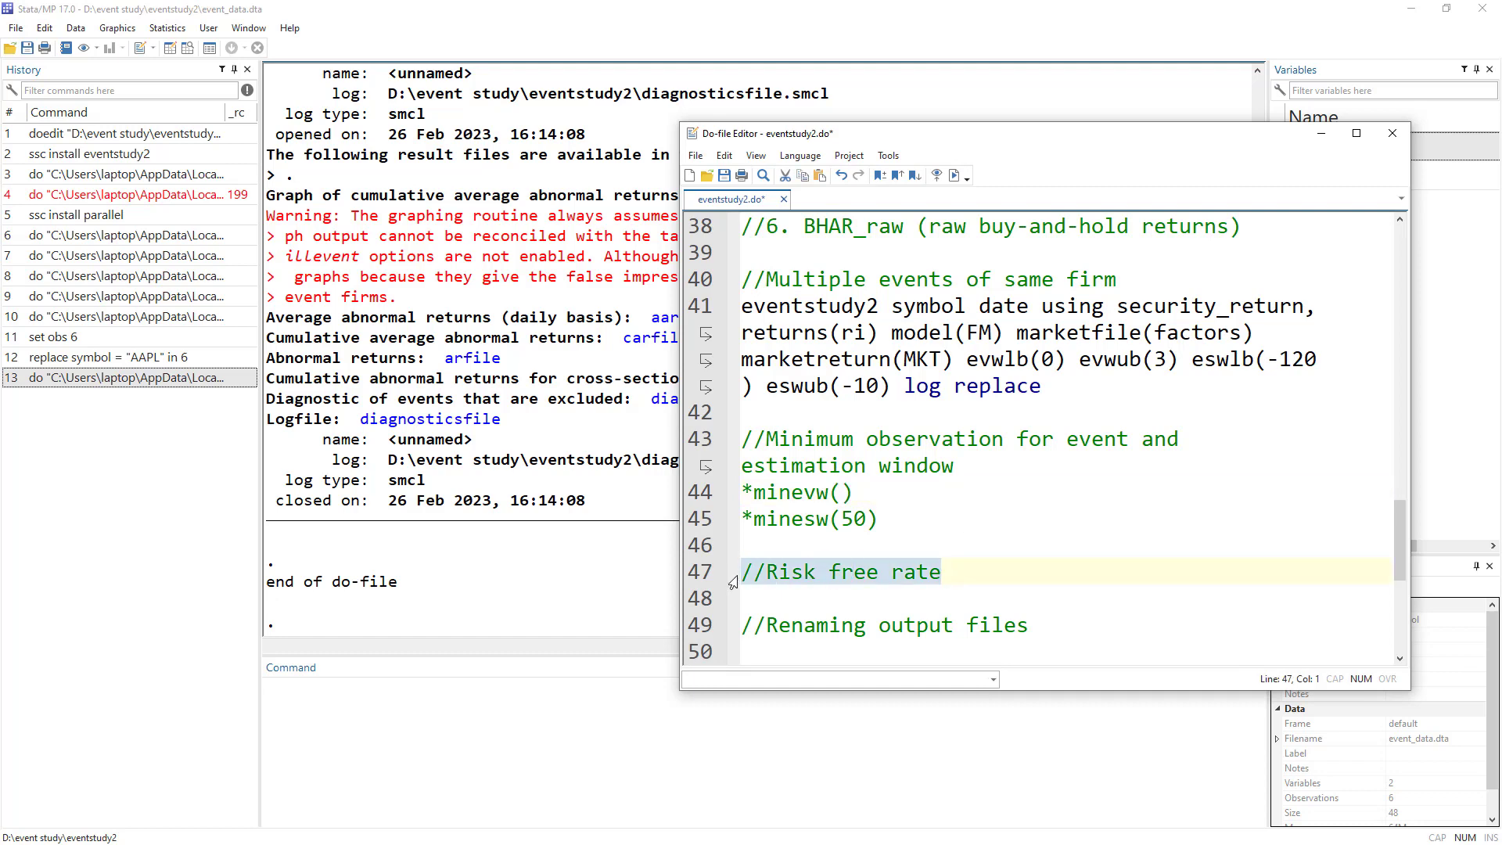
# Review the marketreturn(MKT), factor1(SMB) and factor2(HML) options of the Multiple factors command in relation to the risk-free rate
pyautogui.scroll(2, 925, 588)
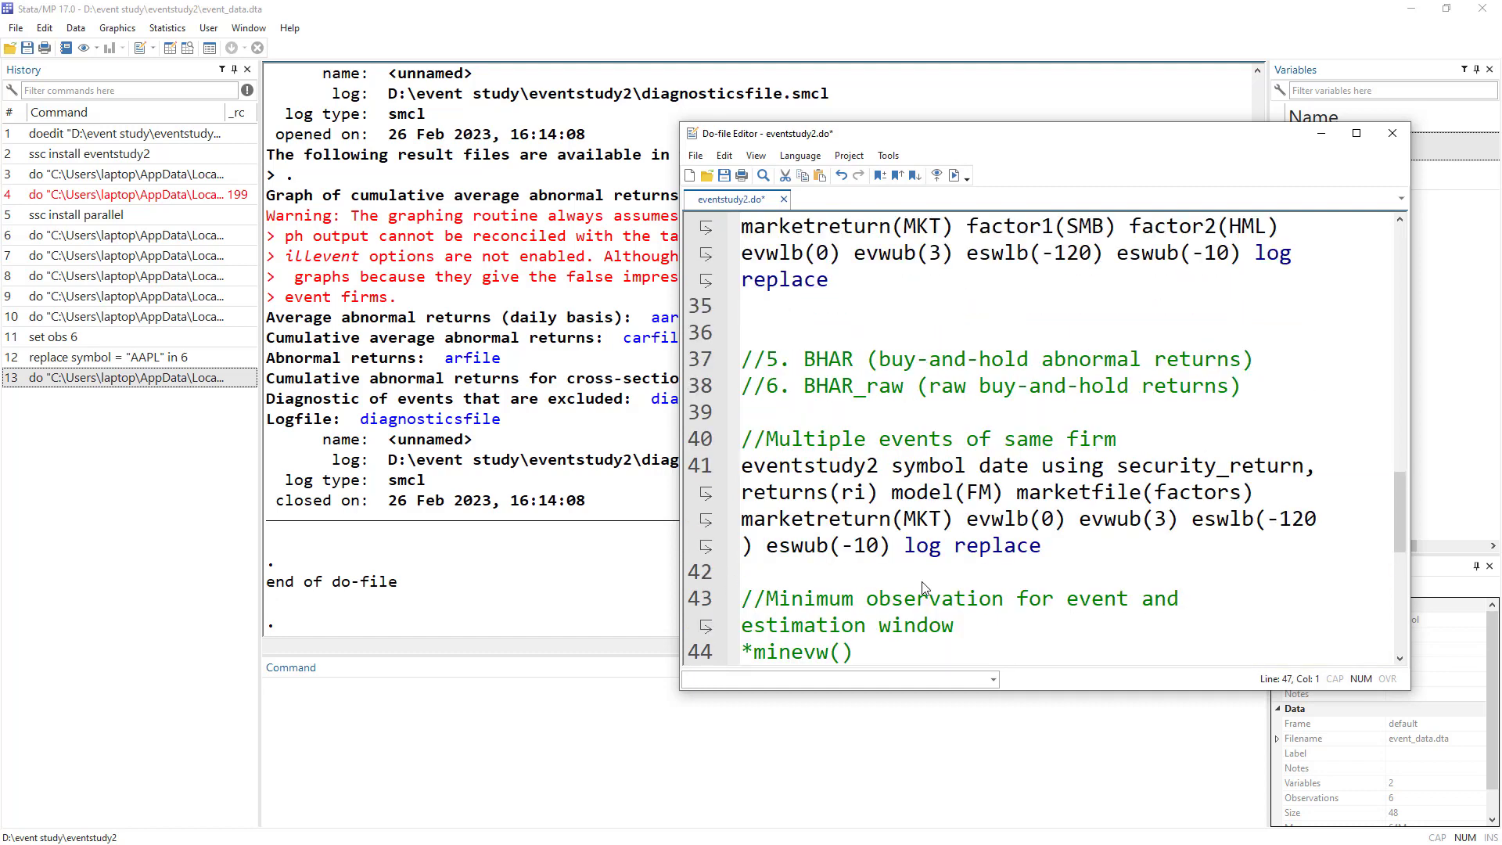
pyautogui.scroll(-3, 926, 588)
pyautogui.scroll(1, 925, 588)
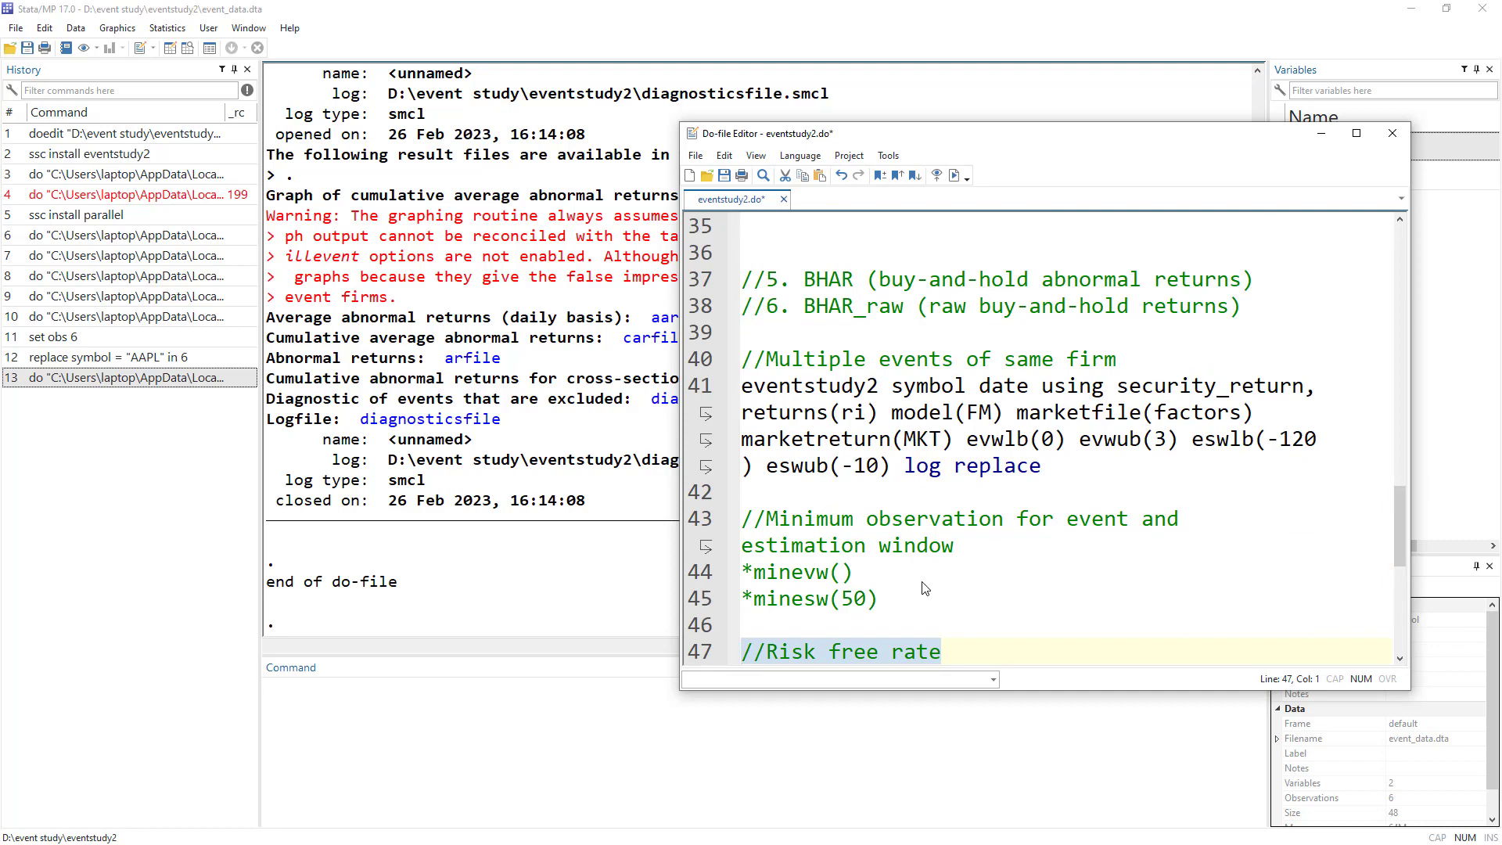
pyautogui.scroll(3, 925, 588)
pyautogui.scroll(2, 926, 589)
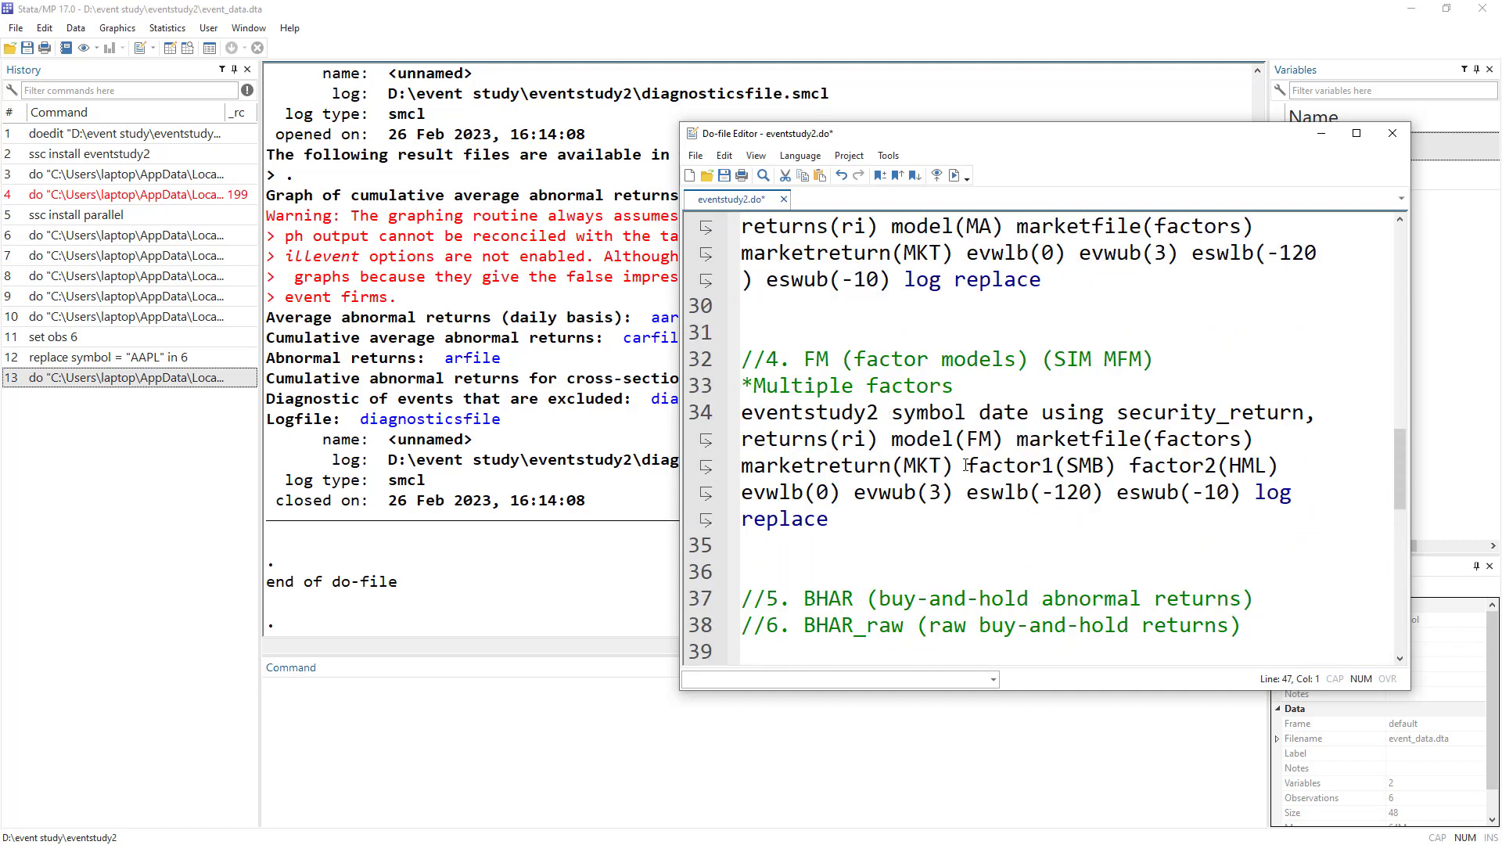
pyautogui.moveTo(966, 465); pyautogui.dragTo(1292, 456)
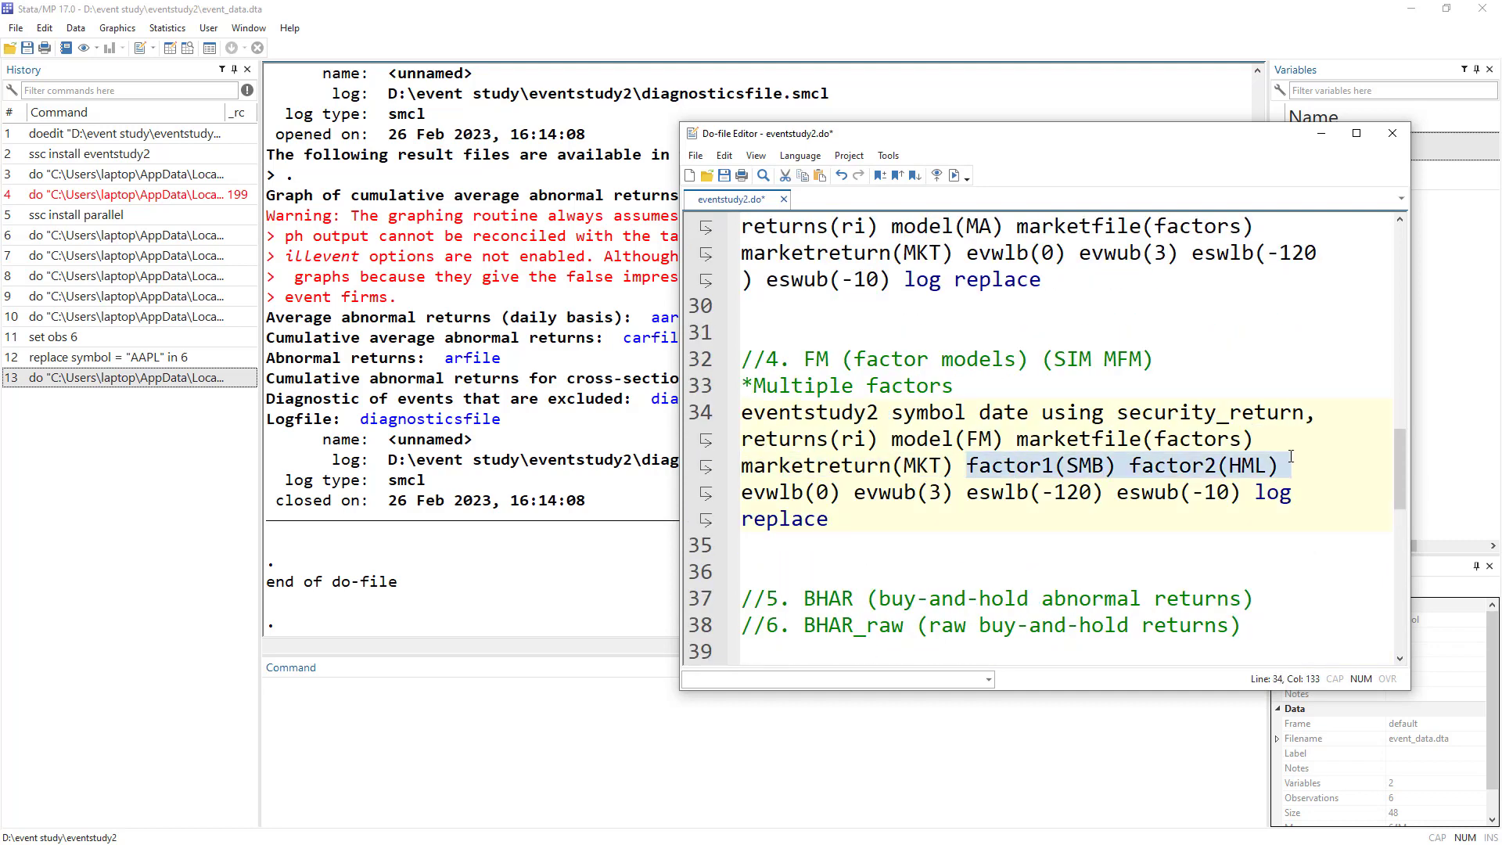
pyautogui.doubleClick(867, 475)
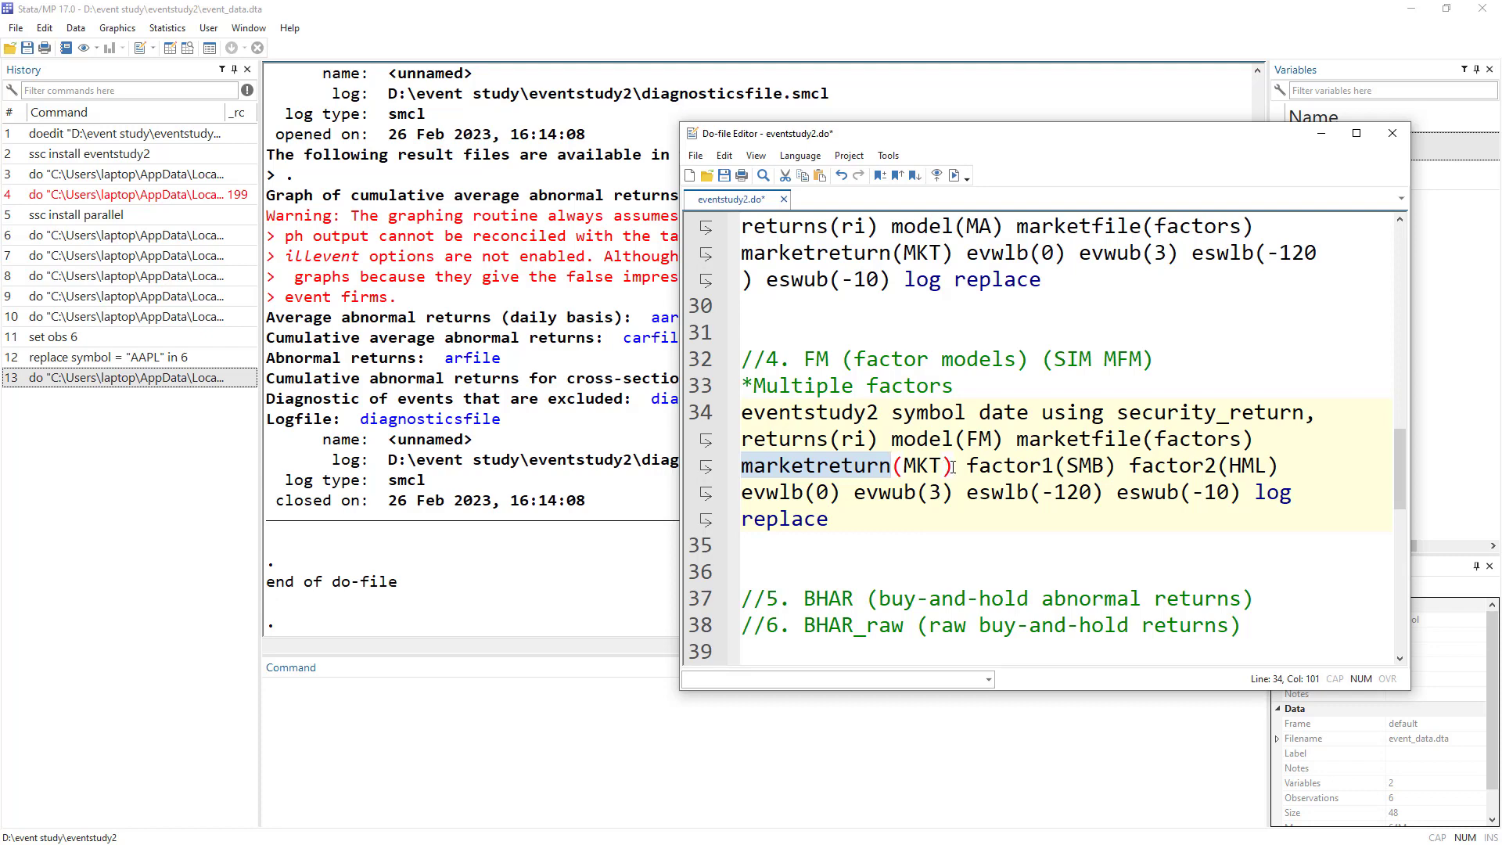
pyautogui.scroll(-4, 839, 552)
pyautogui.scroll(5, 839, 553)
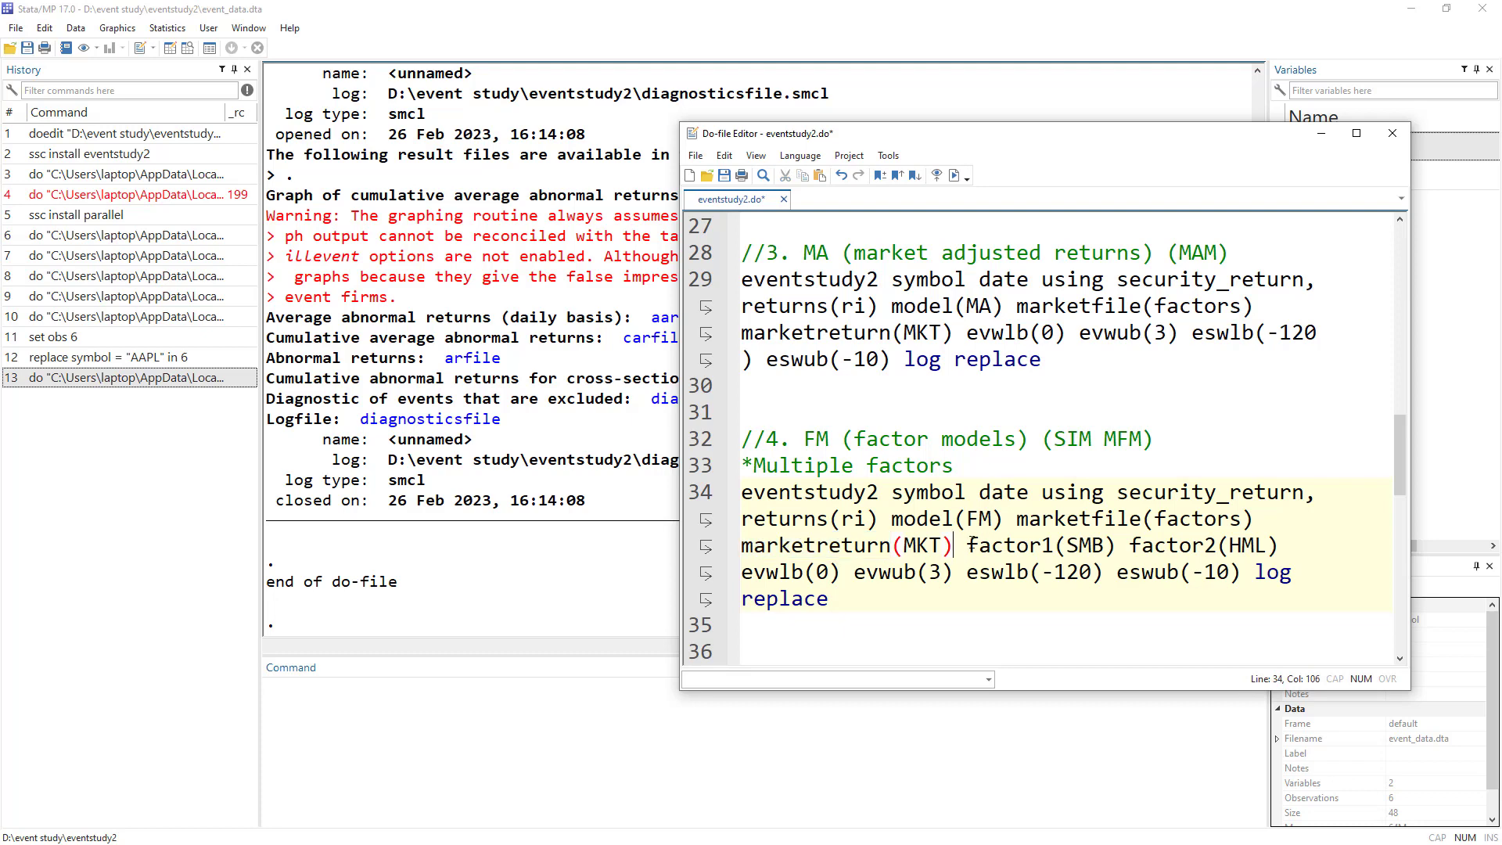
pyautogui.doubleClick(1010, 546)
# Examine the idmarket(market_id) option under Different markets and where it would fit after marketreturn(MKT) in the Multiple factors command
pyautogui.scroll(-5, 882, 569)
pyautogui.scroll(-4, 882, 569)
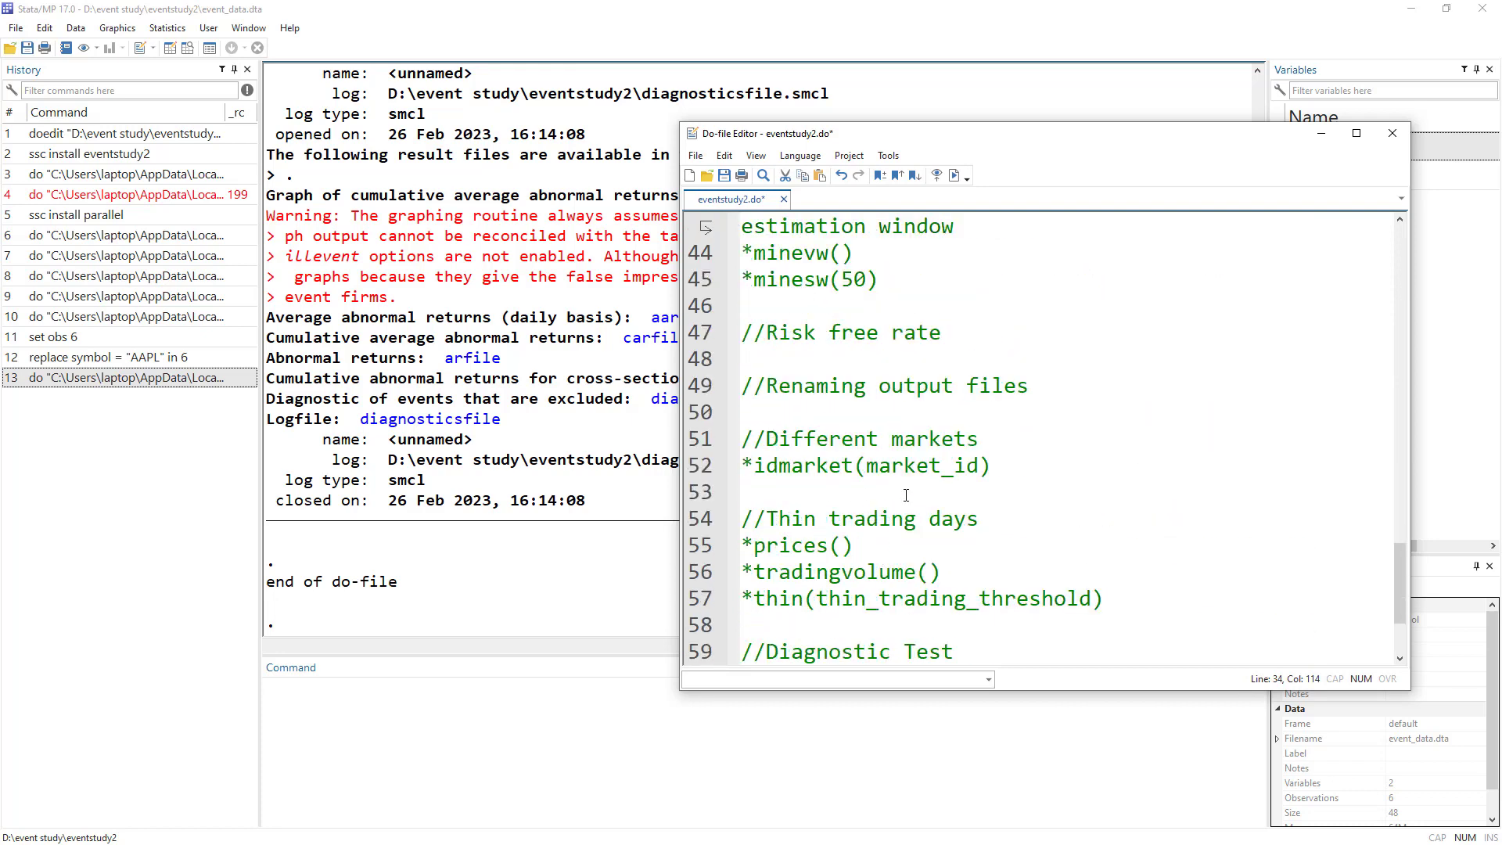
pyautogui.moveTo(792, 440); pyautogui.dragTo(979, 442)
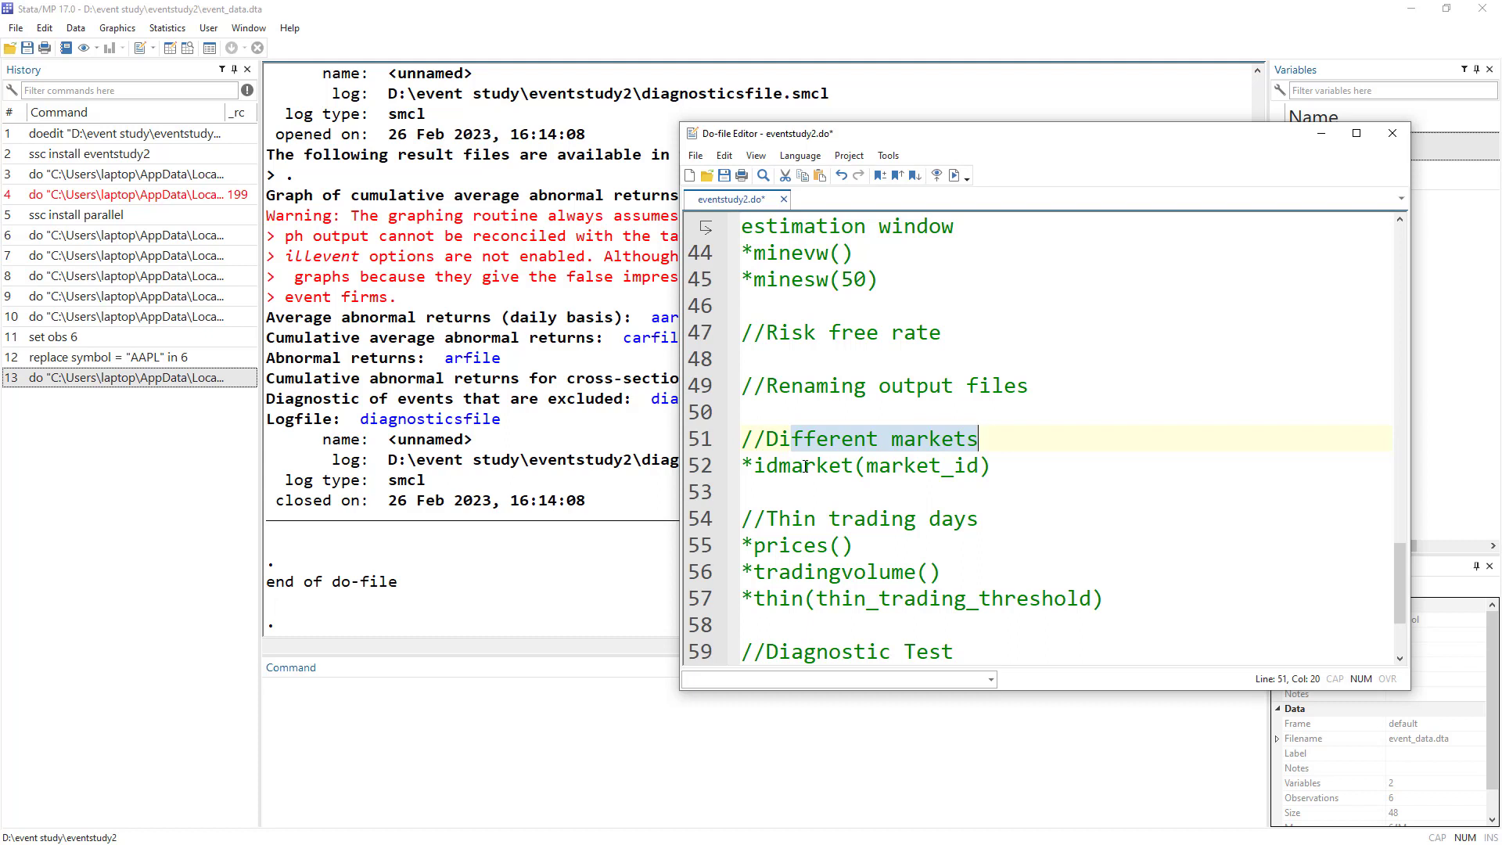
pyautogui.doubleClick(770, 465)
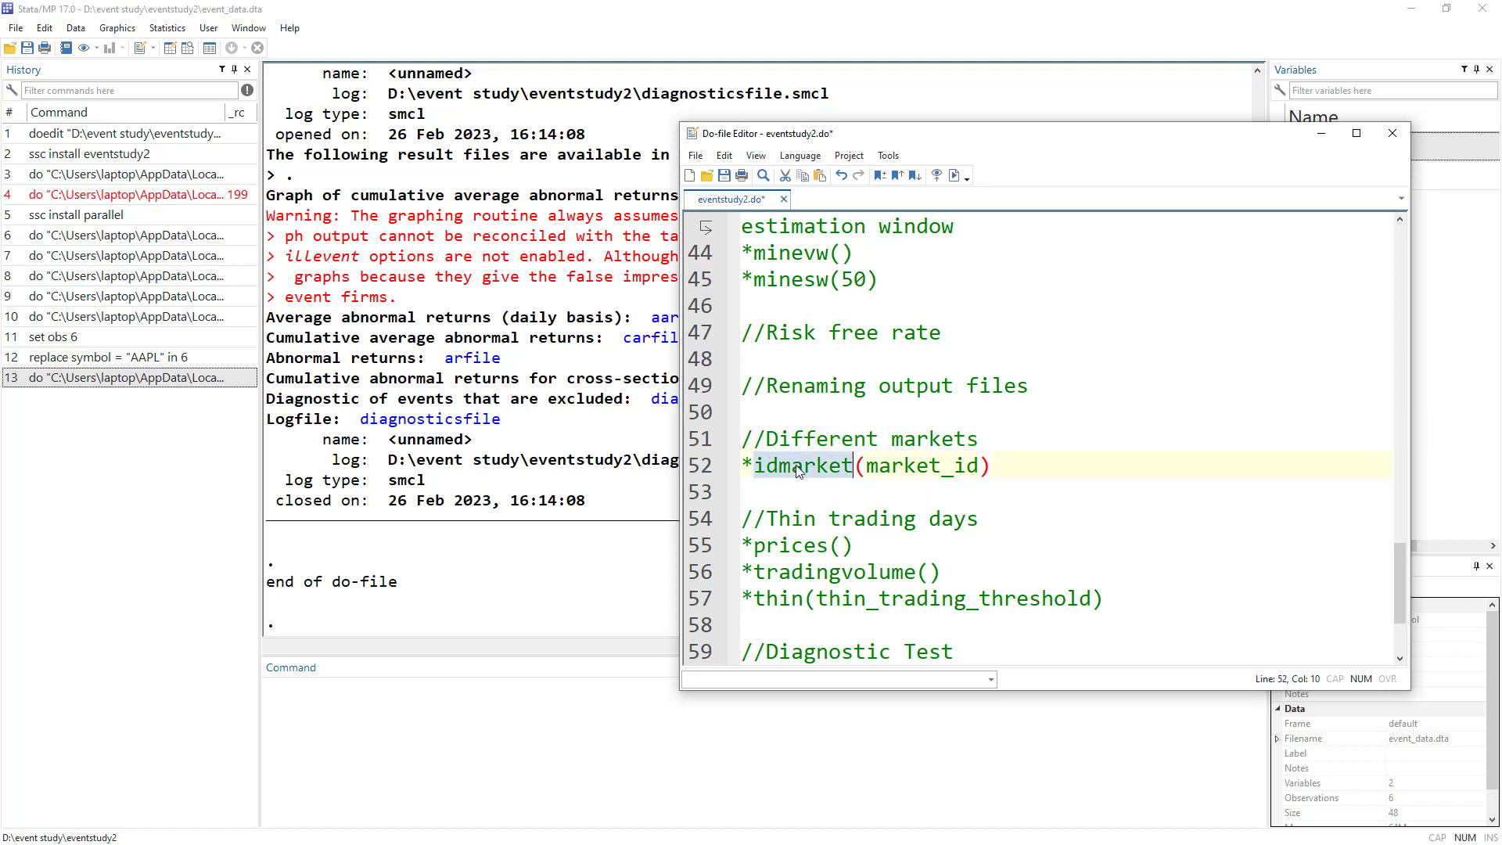
pyautogui.click(864, 468)
pyautogui.doubleClick(874, 468)
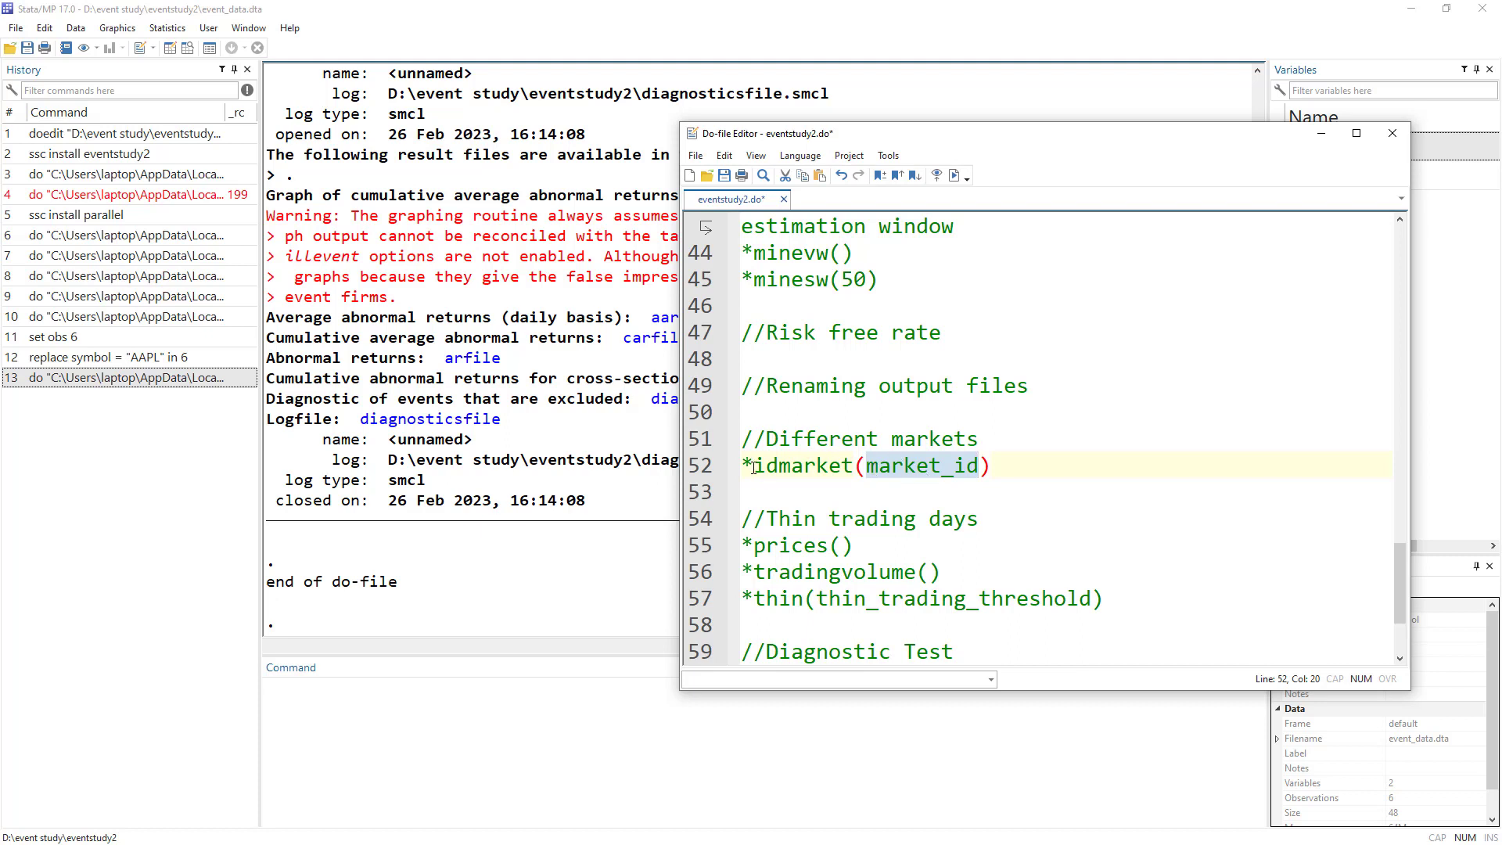
pyautogui.moveTo(755, 470); pyautogui.dragTo(854, 467)
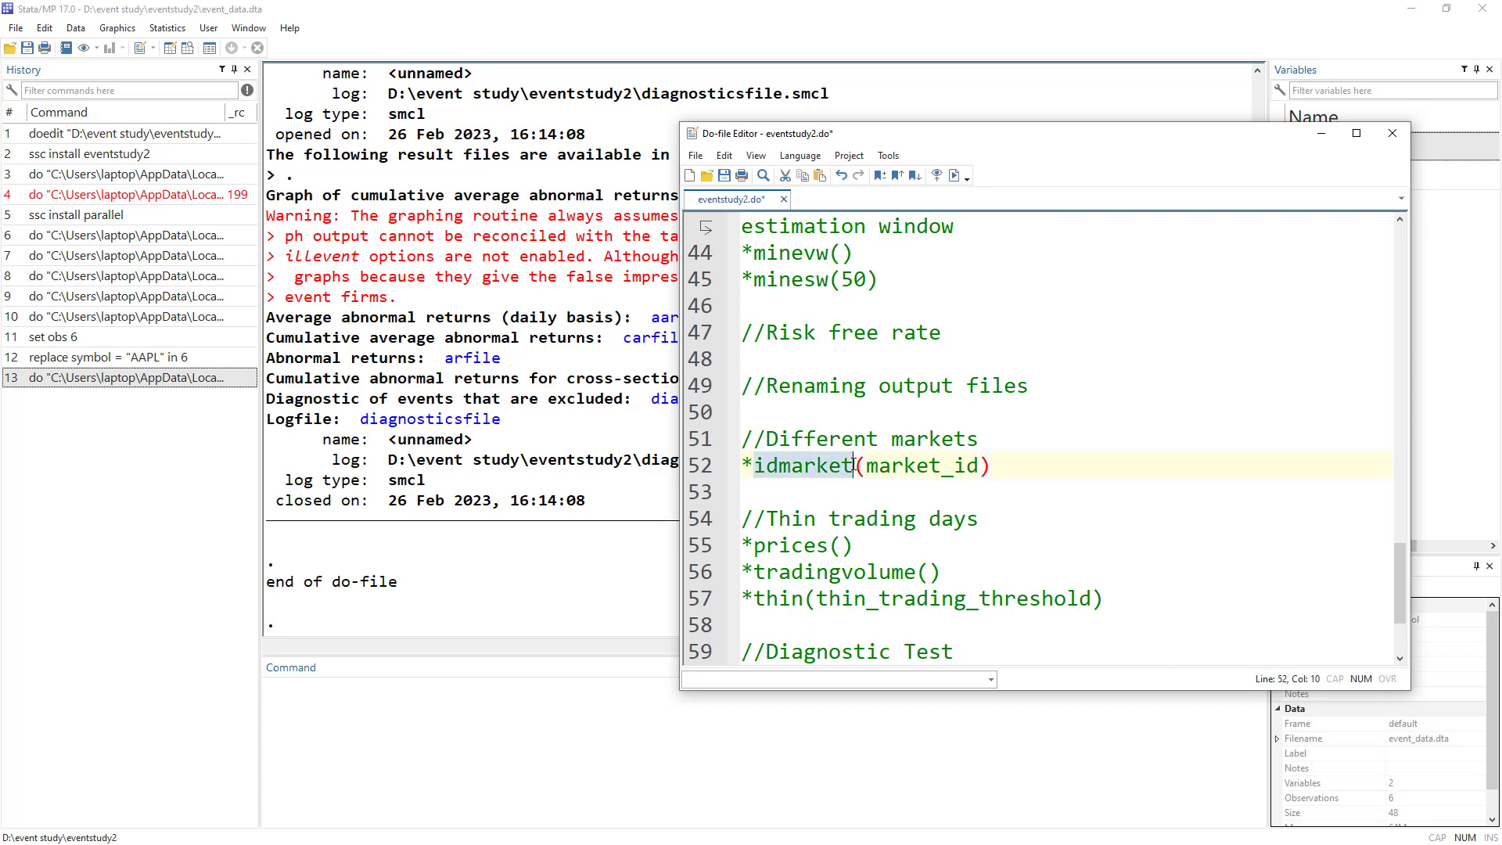
pyautogui.scroll(5, 978, 434)
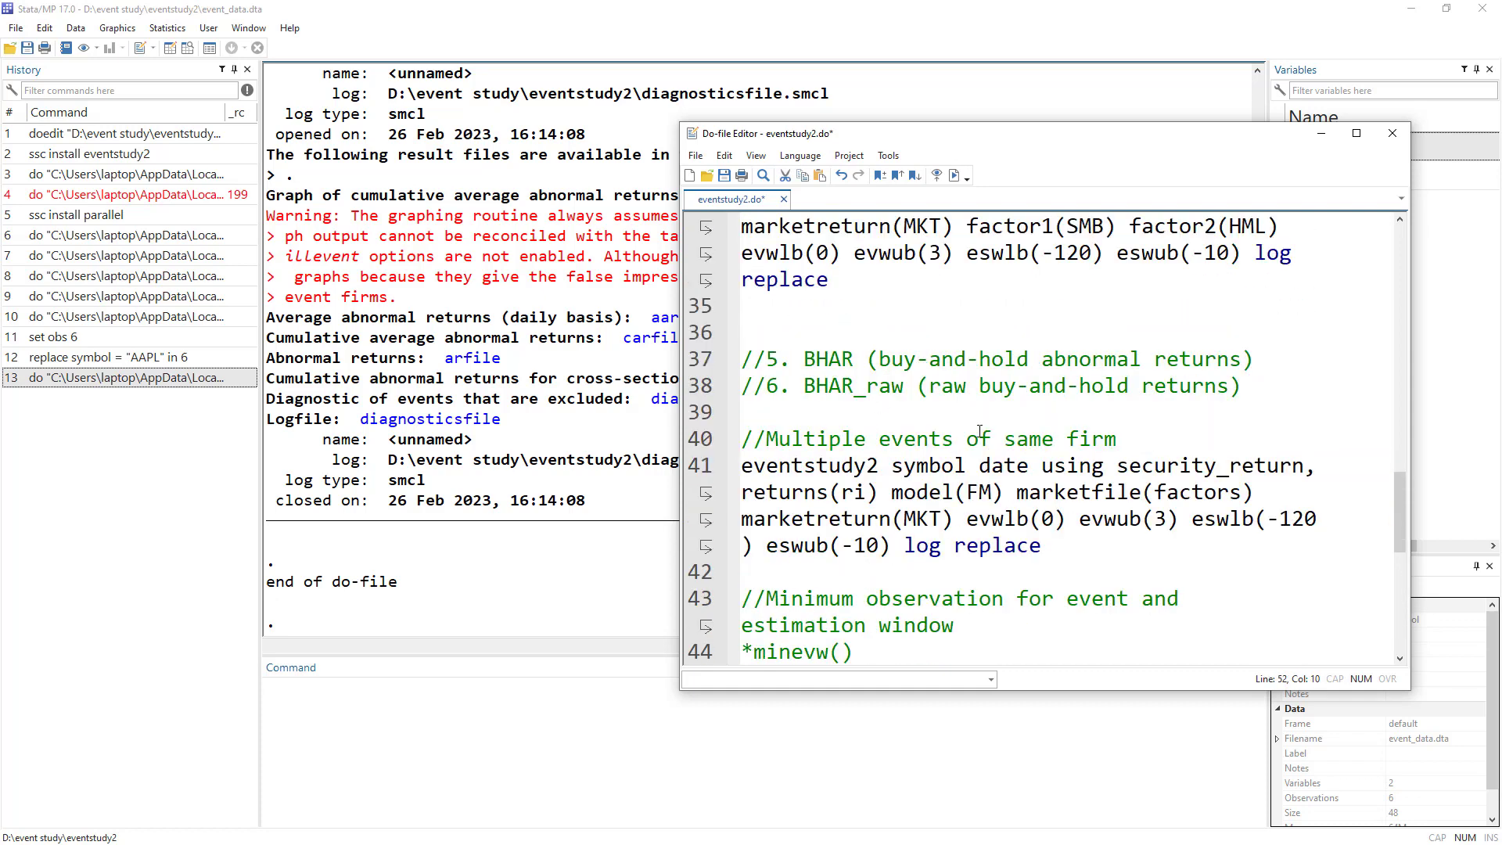
pyautogui.click(969, 227)
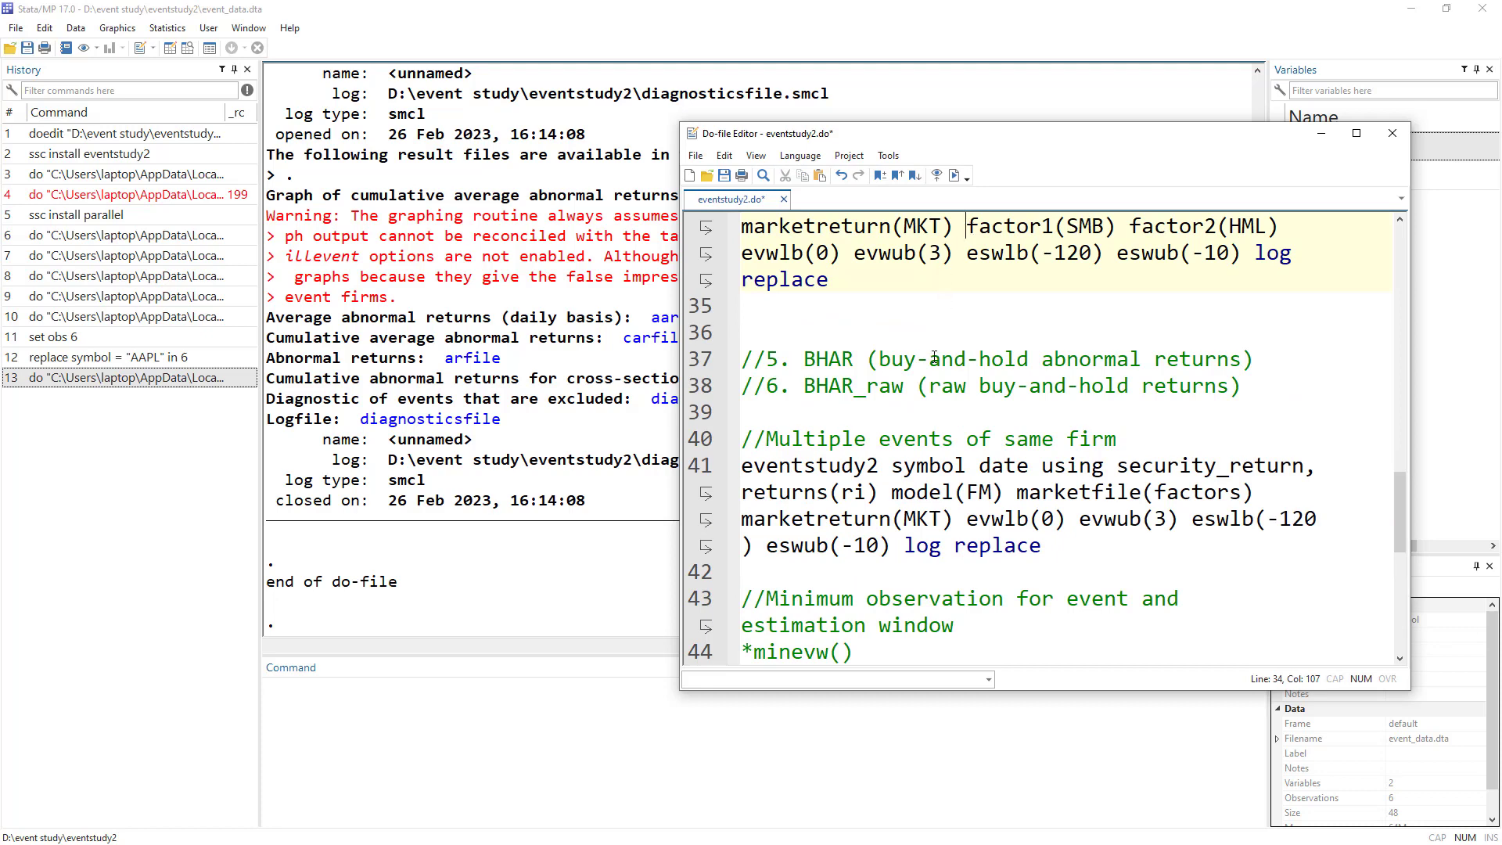
# Examine the Thin trading days options prices(), tradingvolume() and thin(thin_trading_threshold)
pyautogui.scroll(-5, 920, 464)
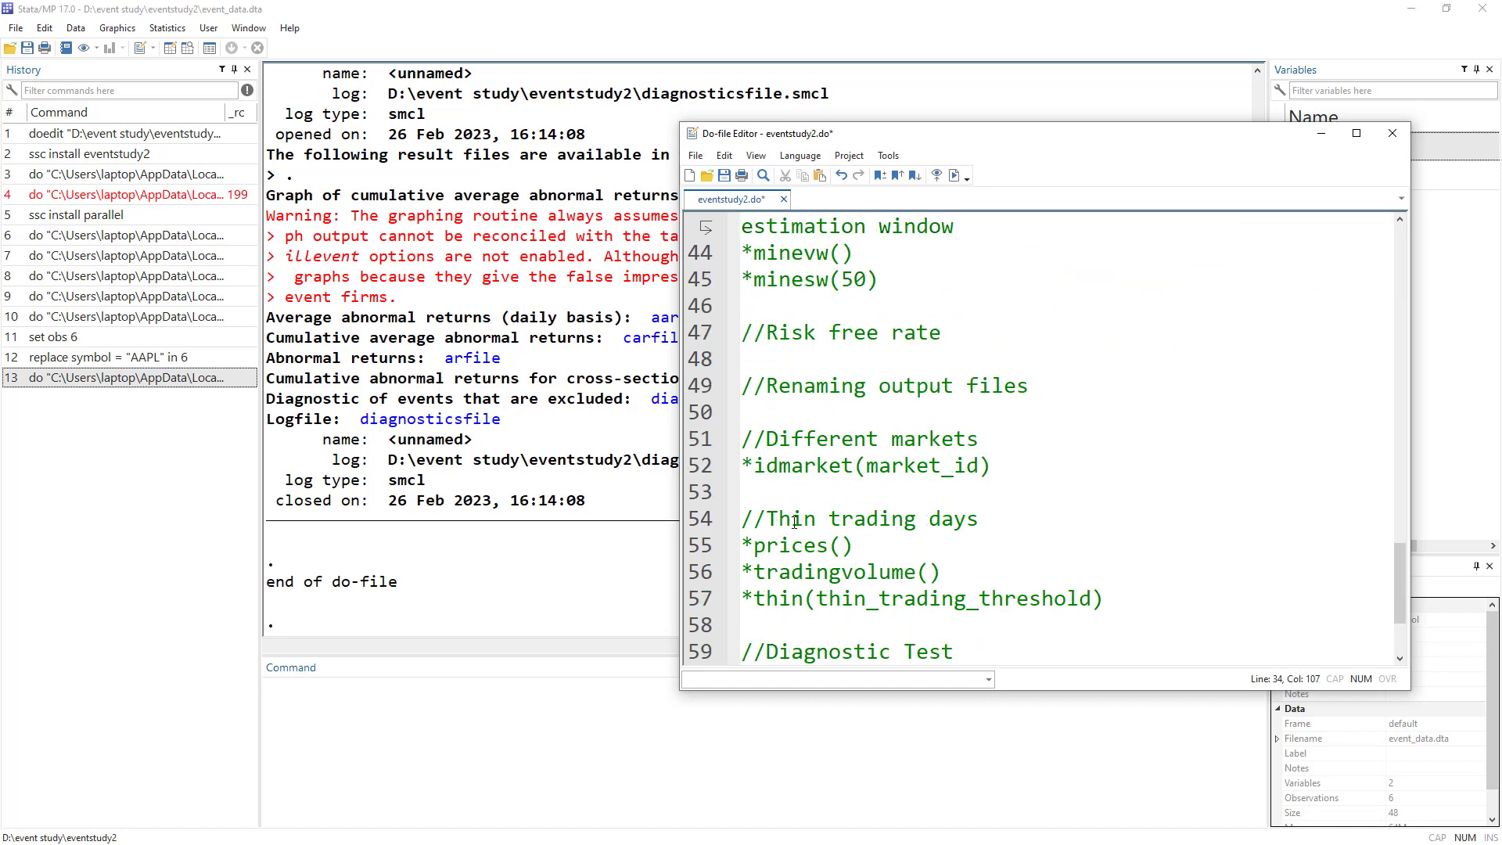
pyautogui.moveTo(766, 519); pyautogui.dragTo(978, 523)
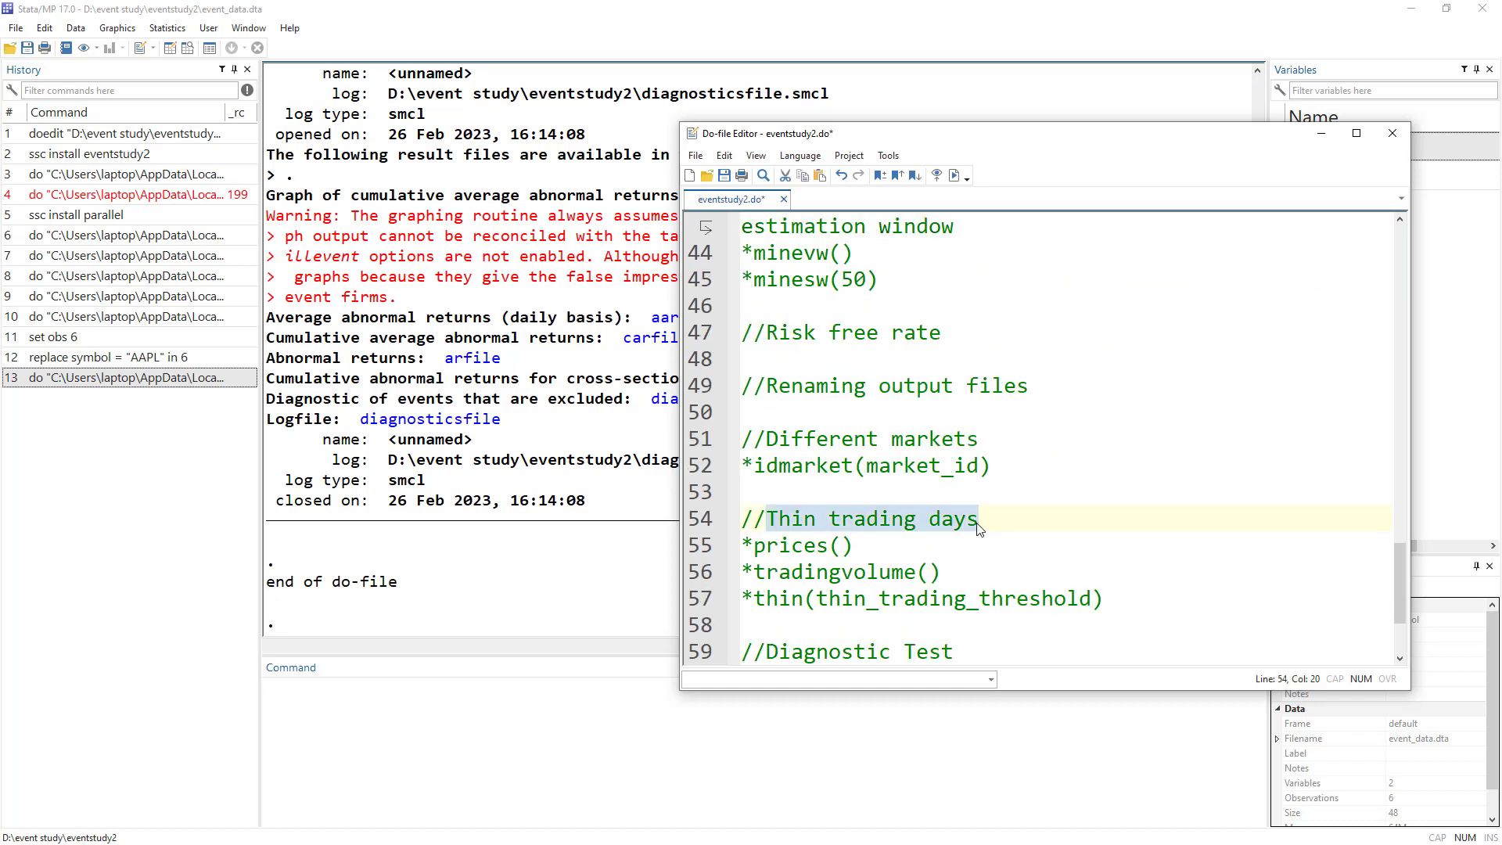
pyautogui.scroll(-1, 979, 530)
pyautogui.doubleClick(779, 468)
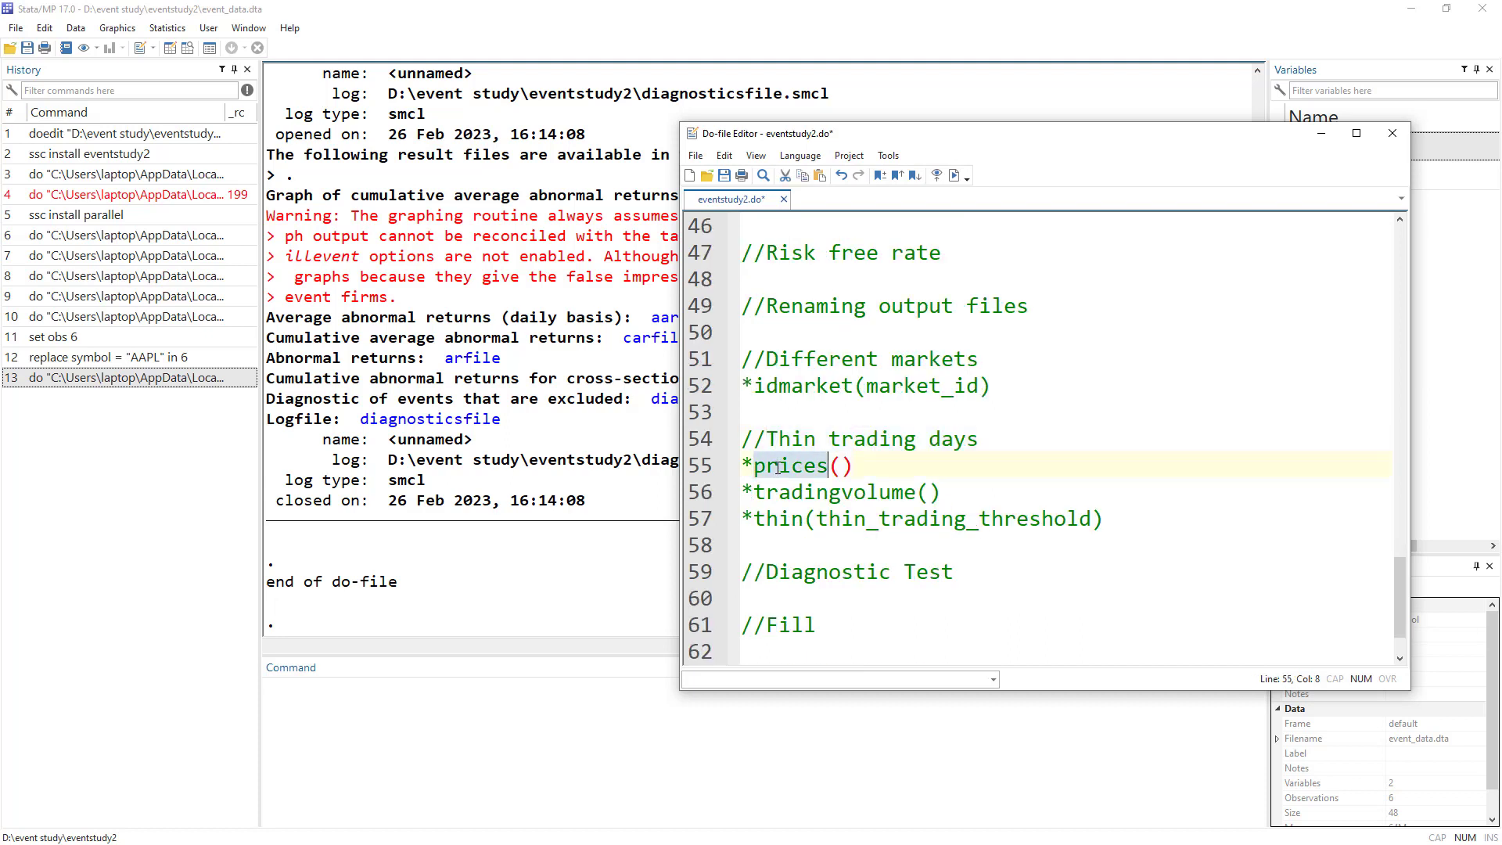
pyautogui.doubleClick(871, 495)
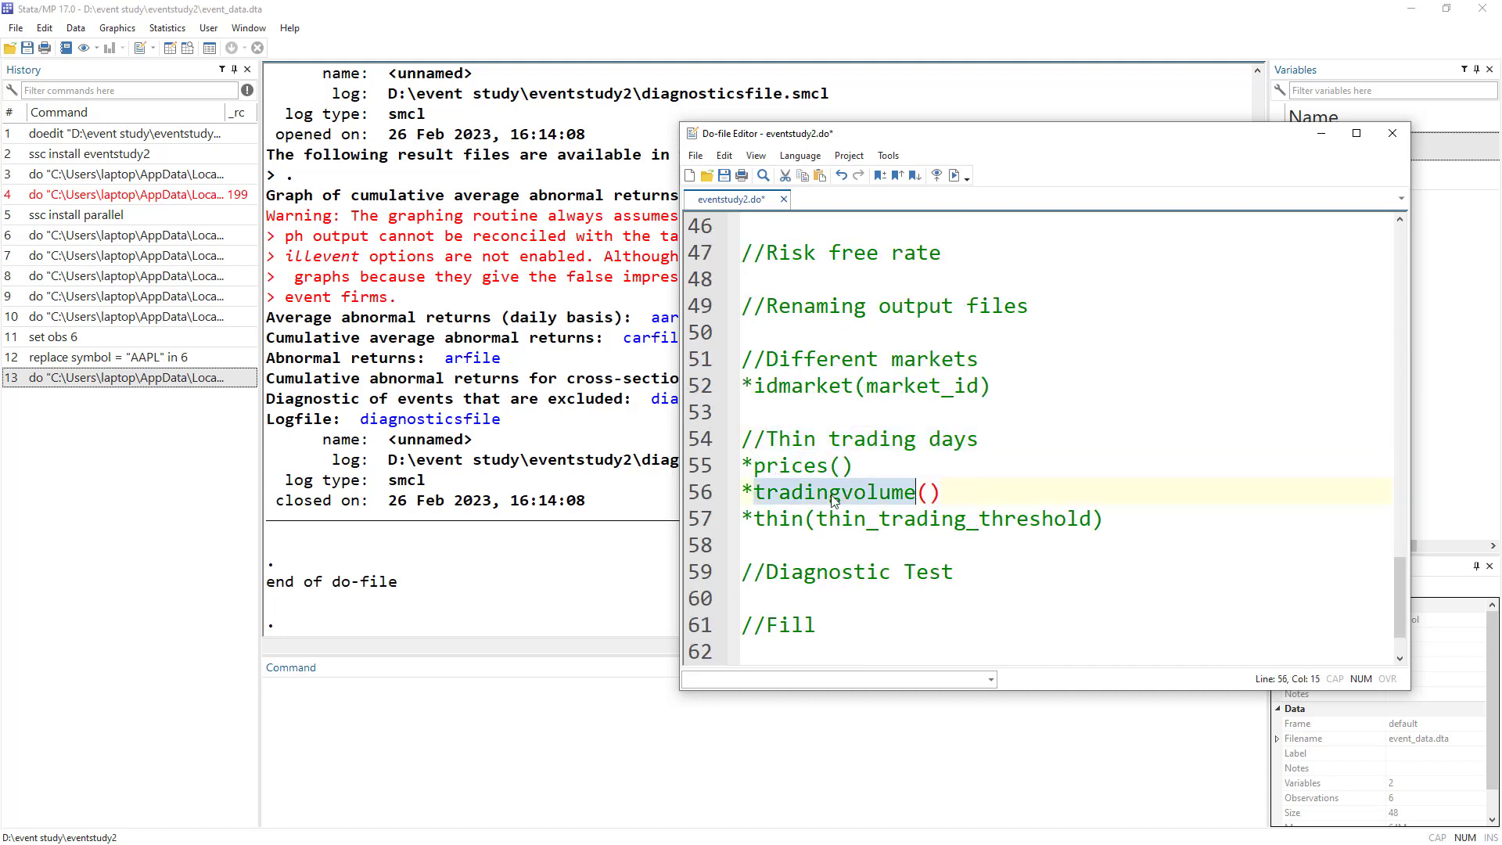
pyautogui.doubleClick(767, 518)
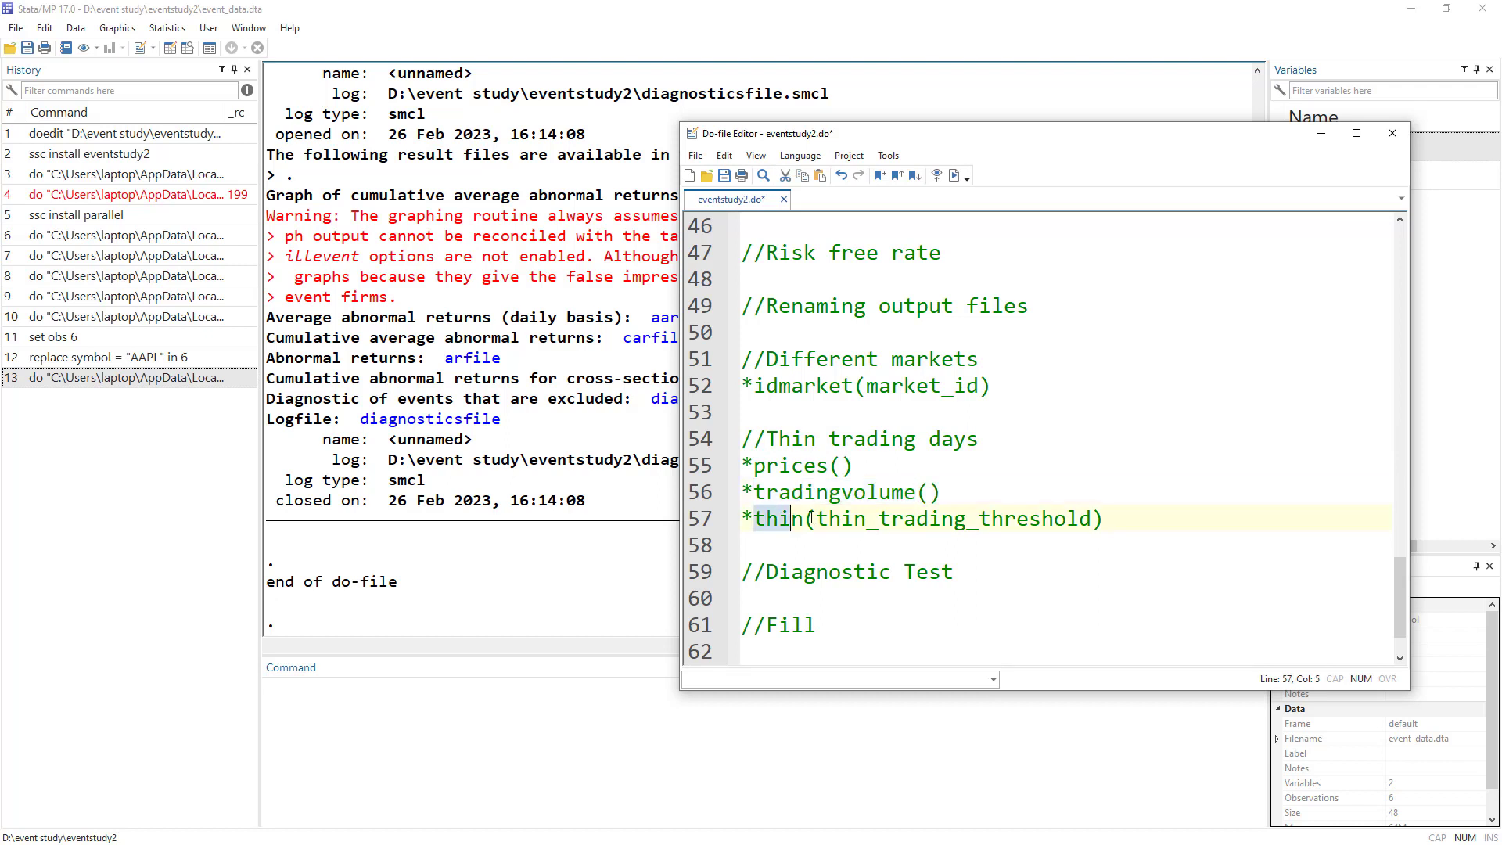
pyautogui.hotkey('shift', 'Right')
pyautogui.doubleClick(865, 519)
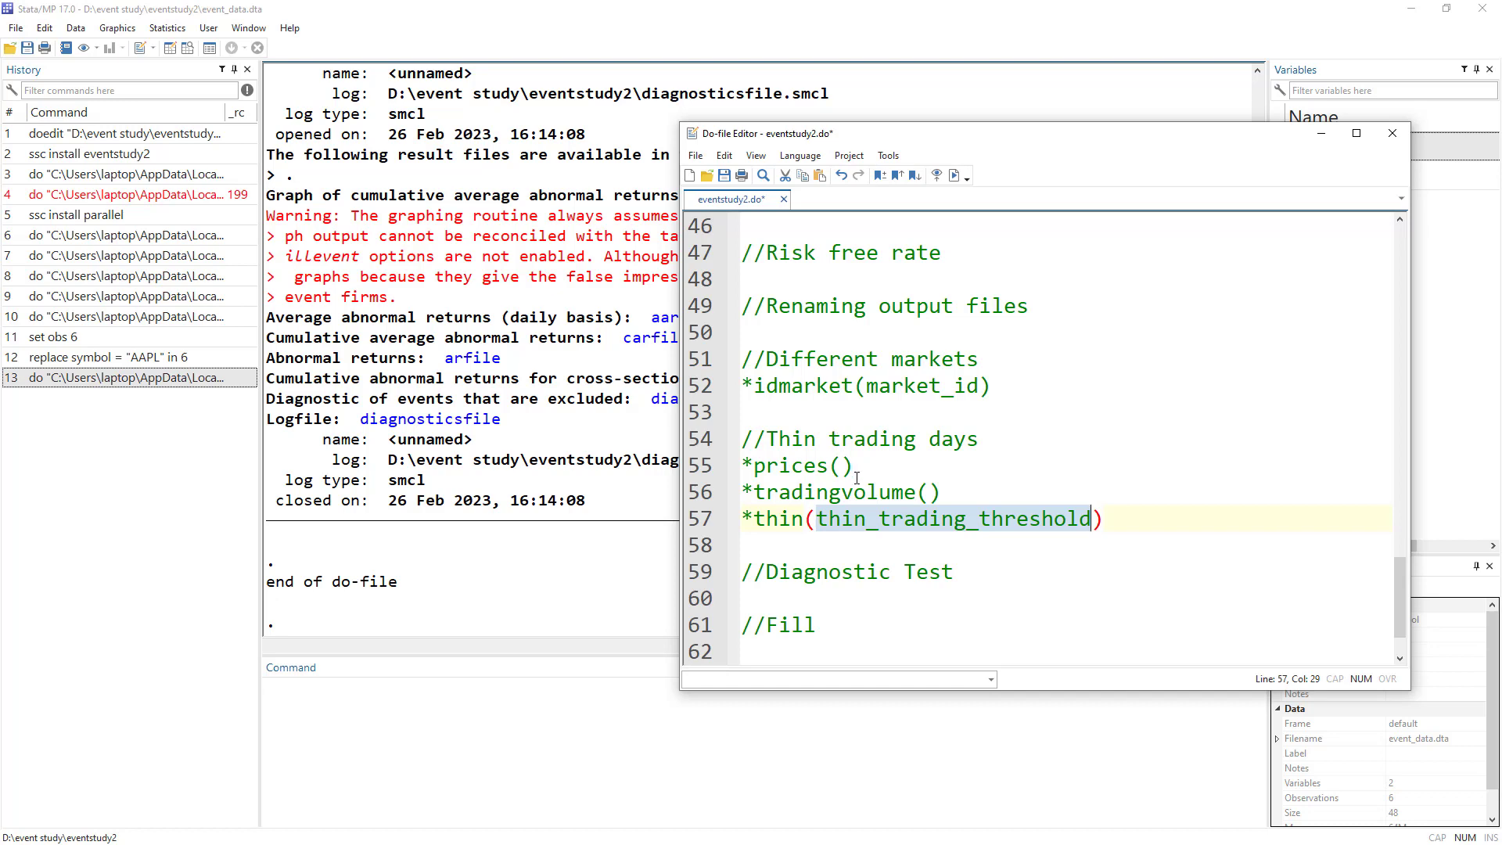
# For the Diagnostic Test heading, open the eventstudy2 help file and review its list of statistical tests
pyautogui.scroll(-1, 857, 478)
pyautogui.doubleClick(836, 495)
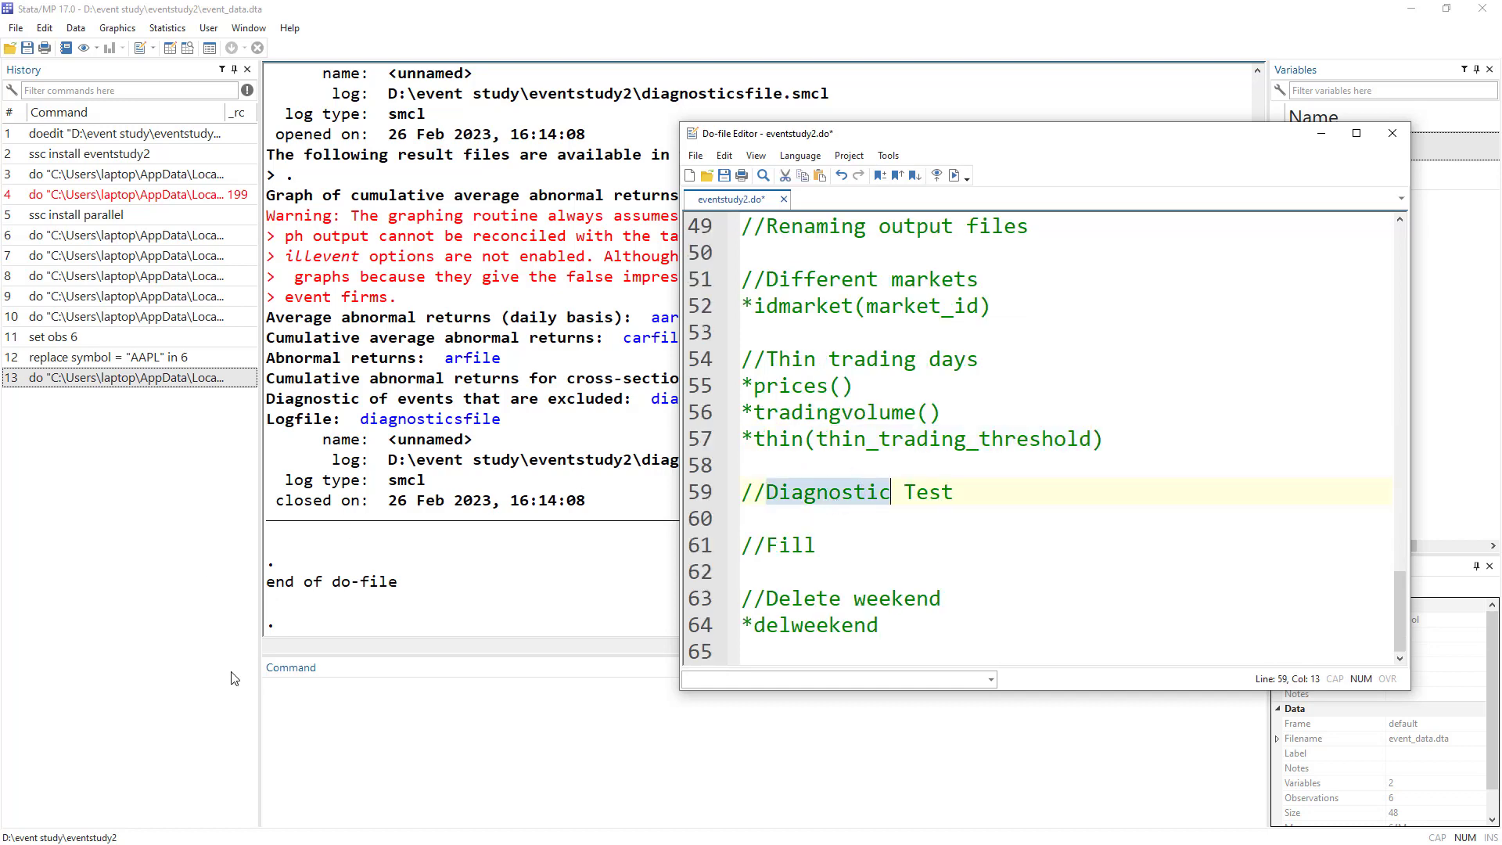
pyautogui.click(310, 705)
pyautogui.write('he')
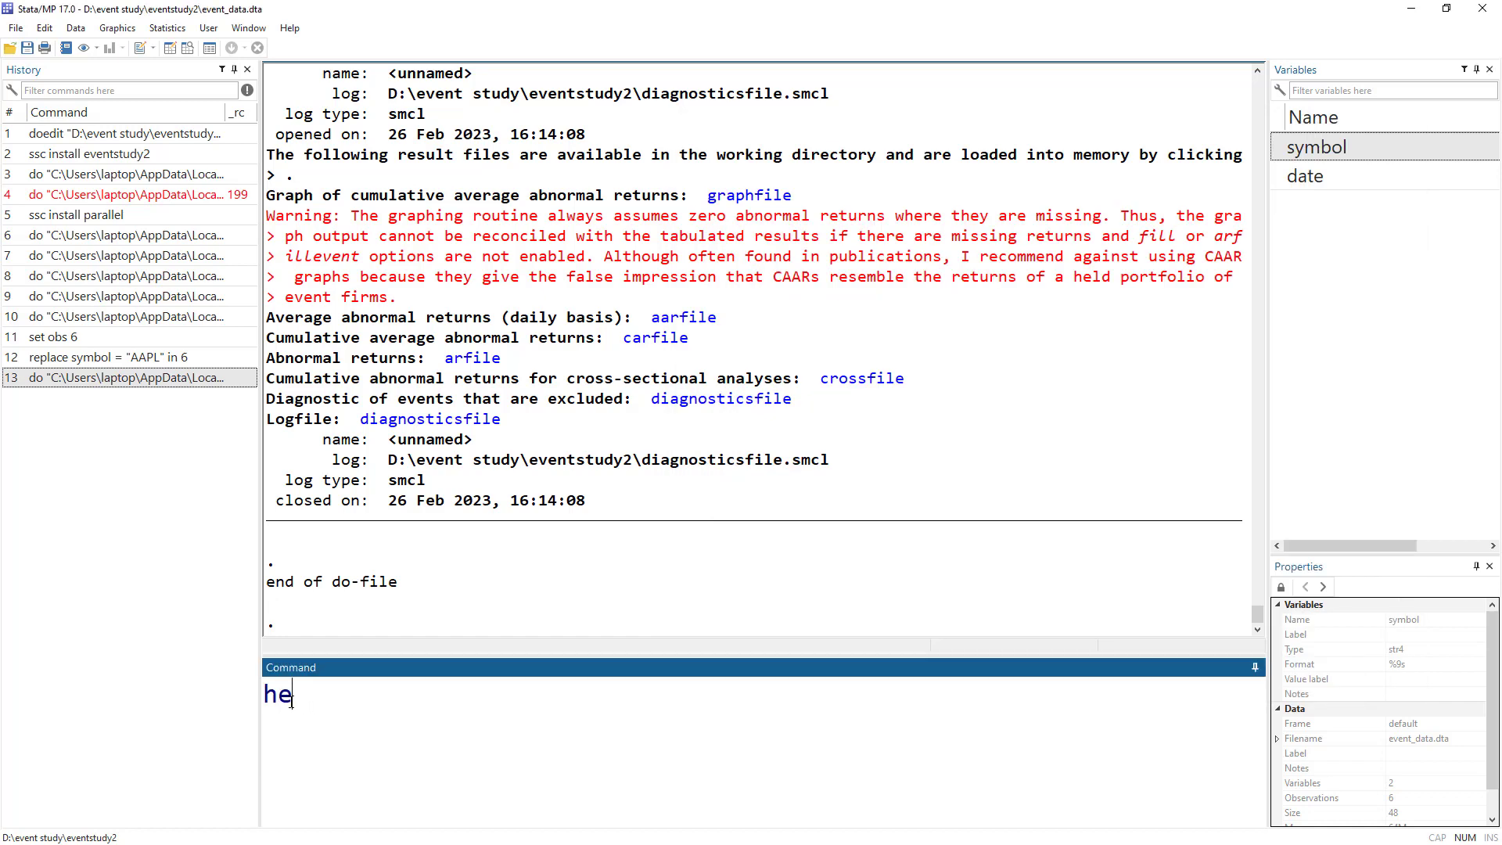
pyautogui.write('lp eventstudy2')
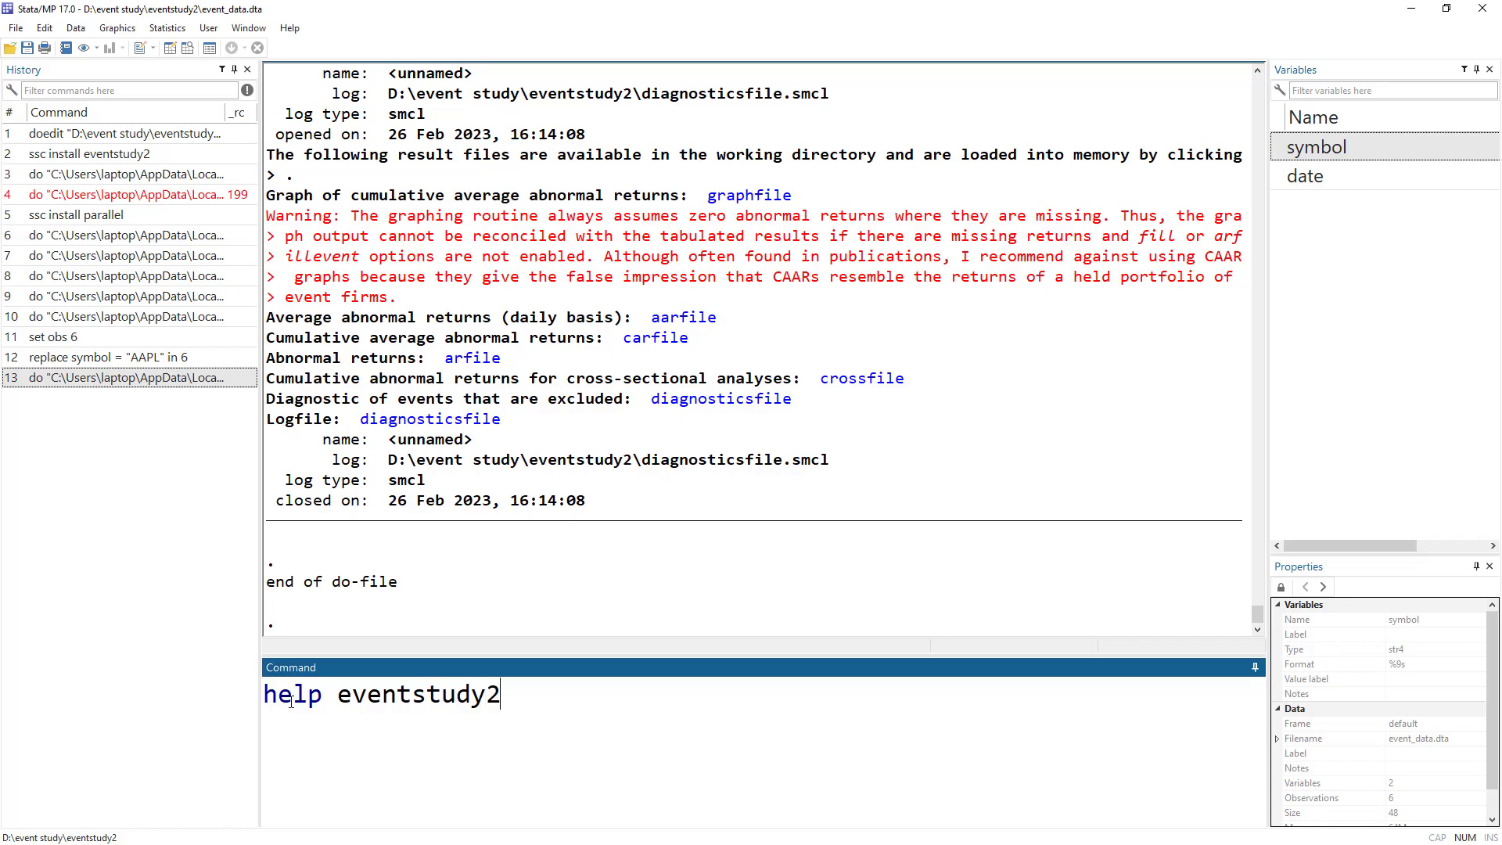
pyautogui.press('Return')
pyautogui.scroll(-12, 402, 620)
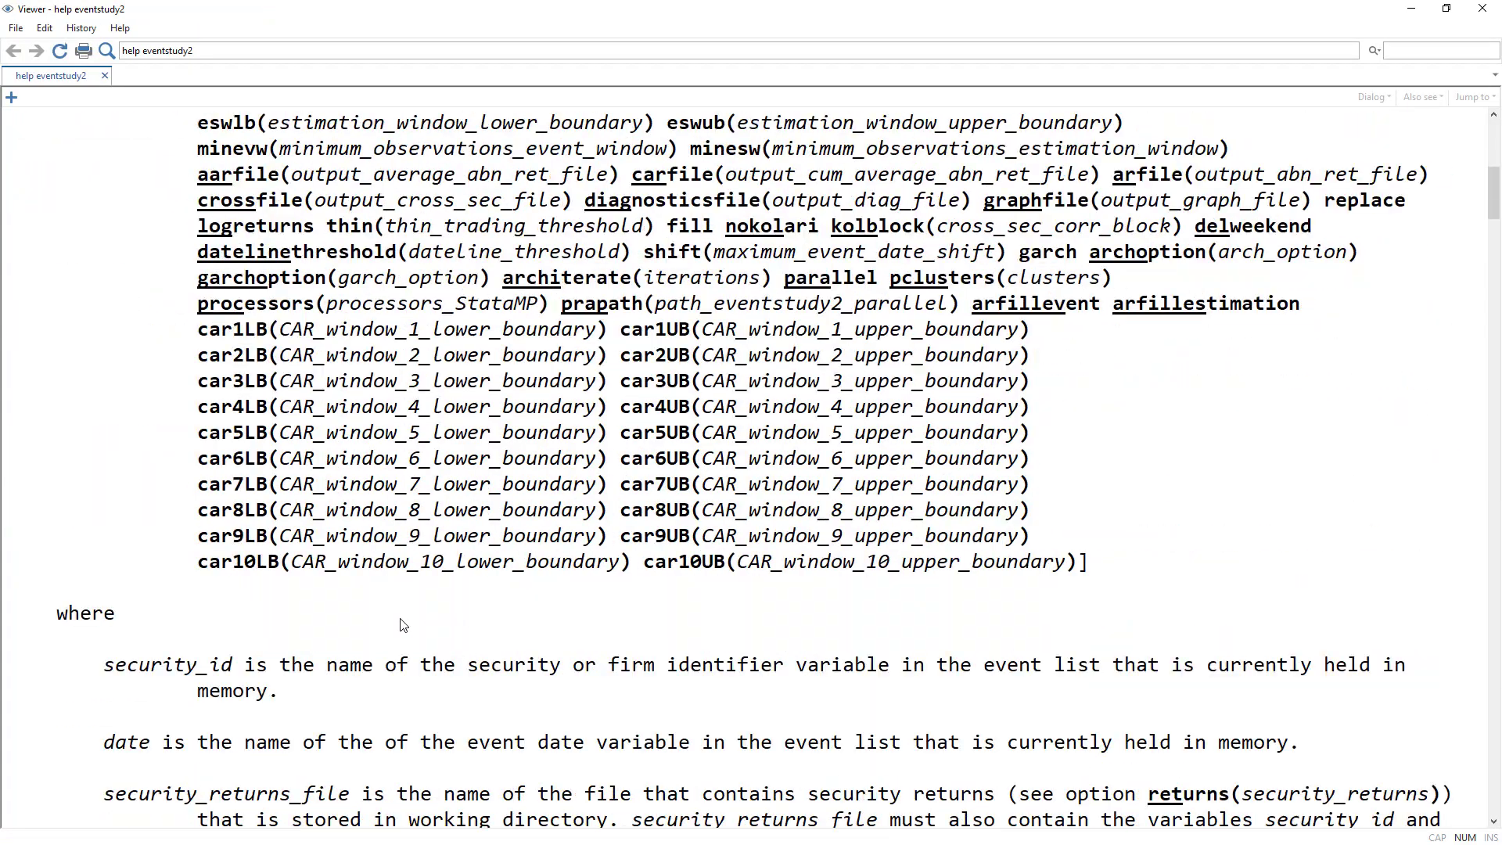
pyautogui.scroll(-9, 326, 587)
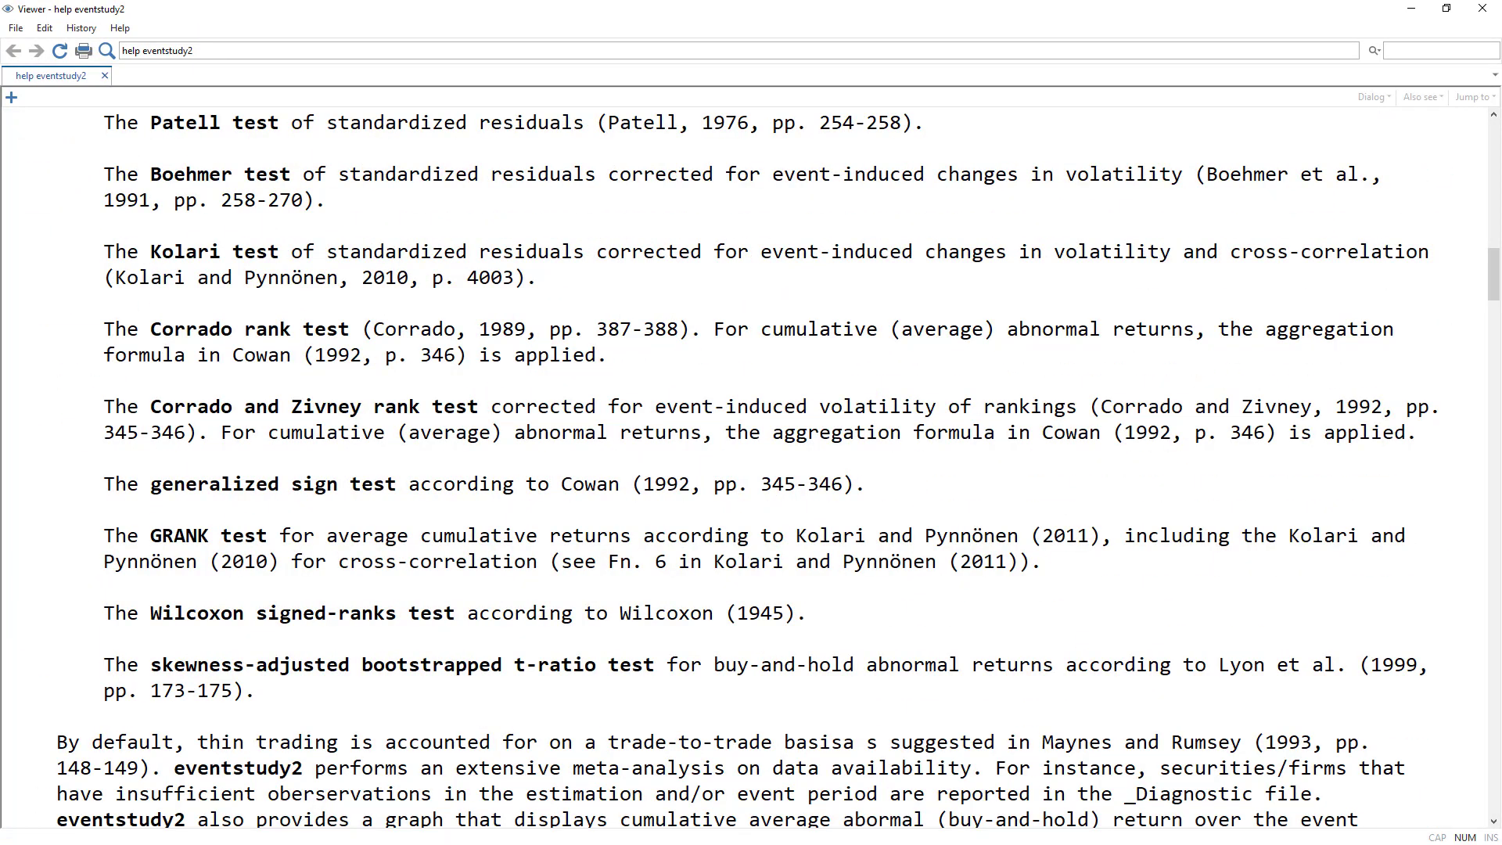
# Return to the do-file and examine the Fill heading and the delweekend option under Delete weekend
pyautogui.hotkey('alt', 'Tab')
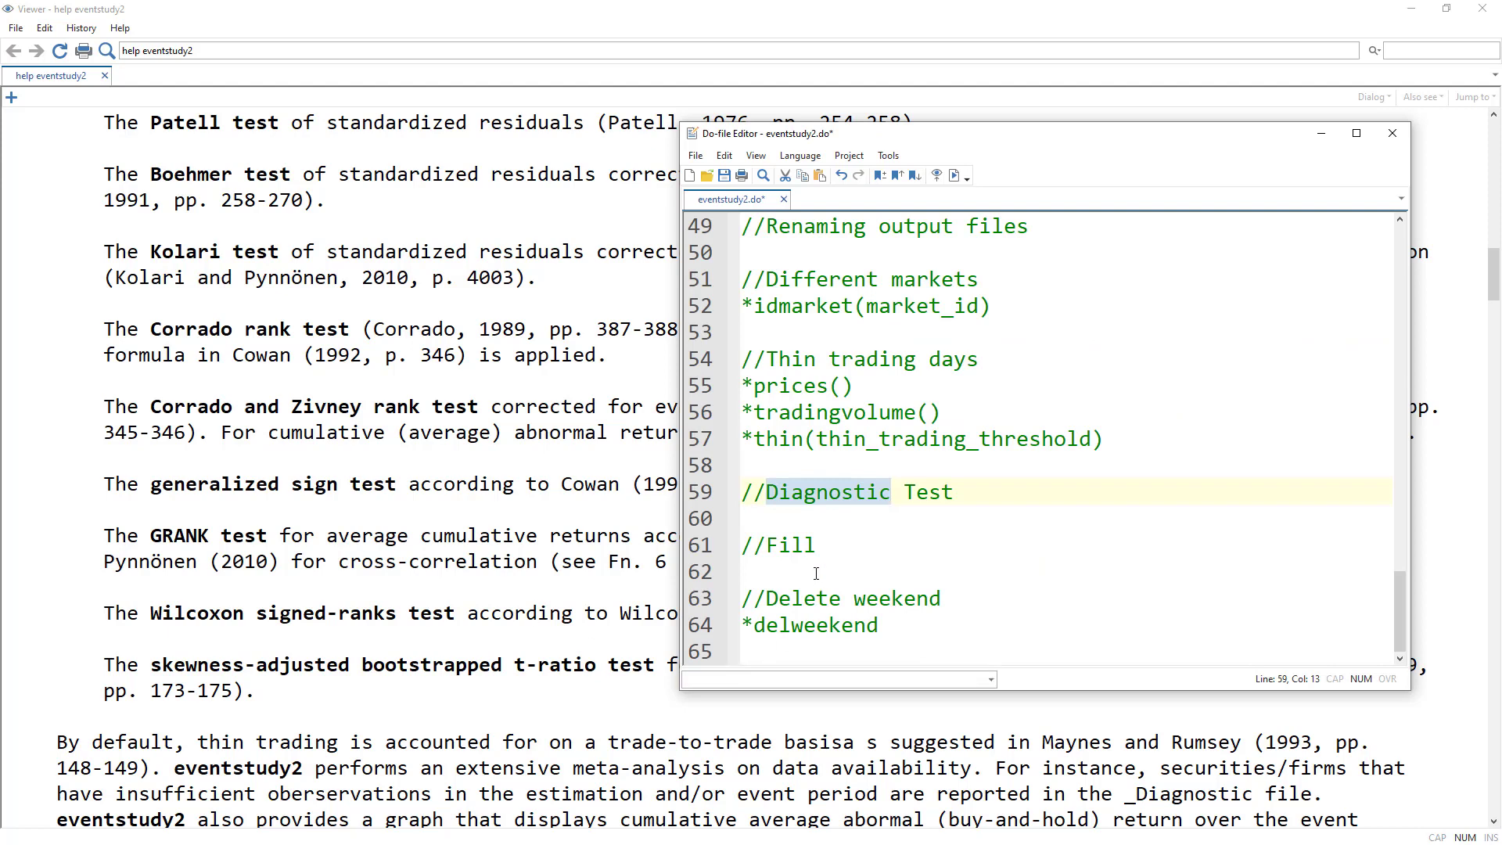
pyautogui.click(838, 551)
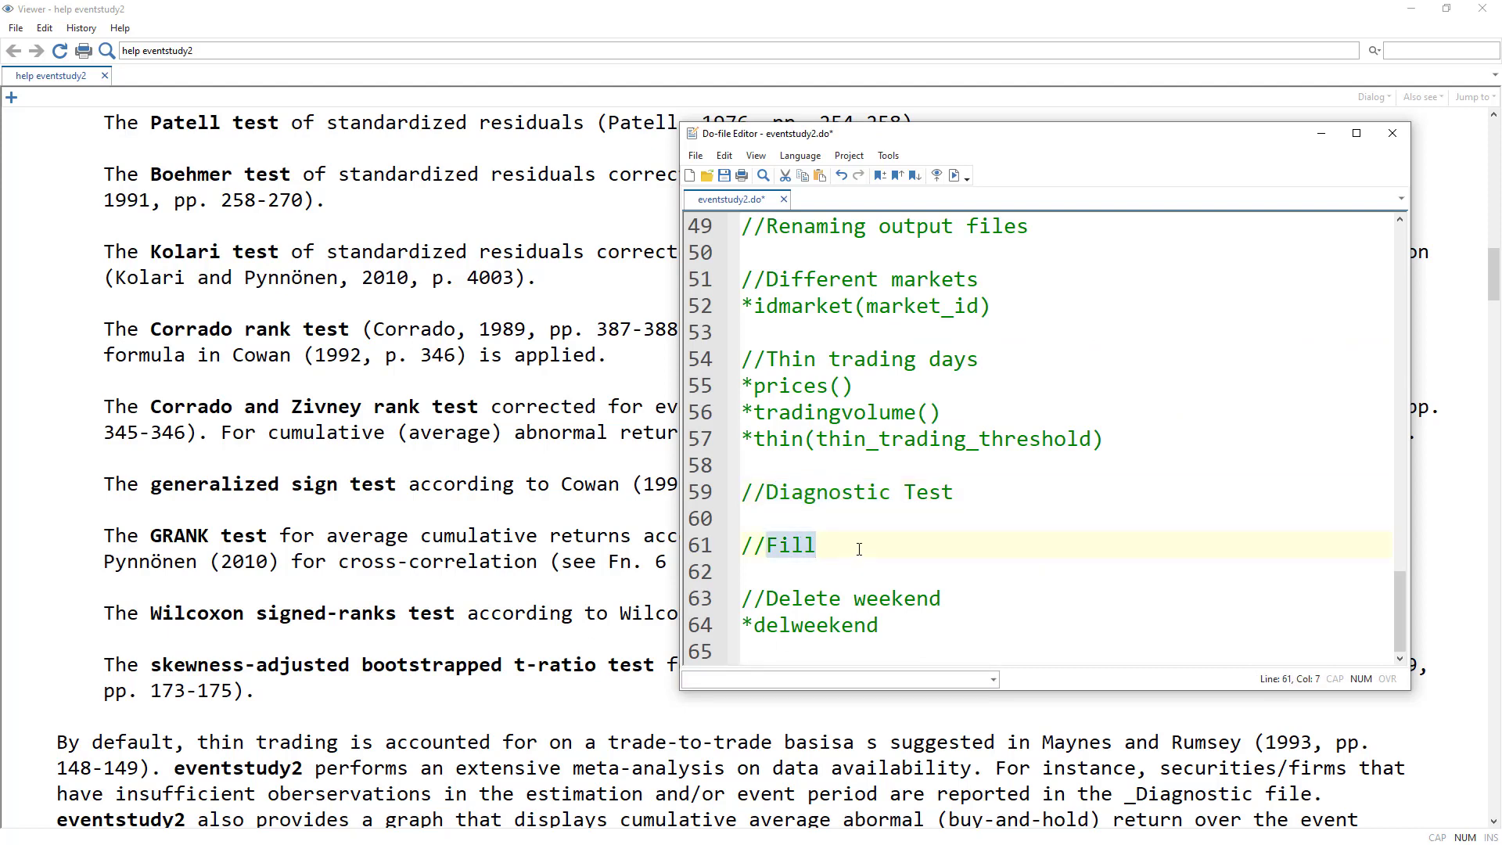
pyautogui.scroll(-2, 235, 567)
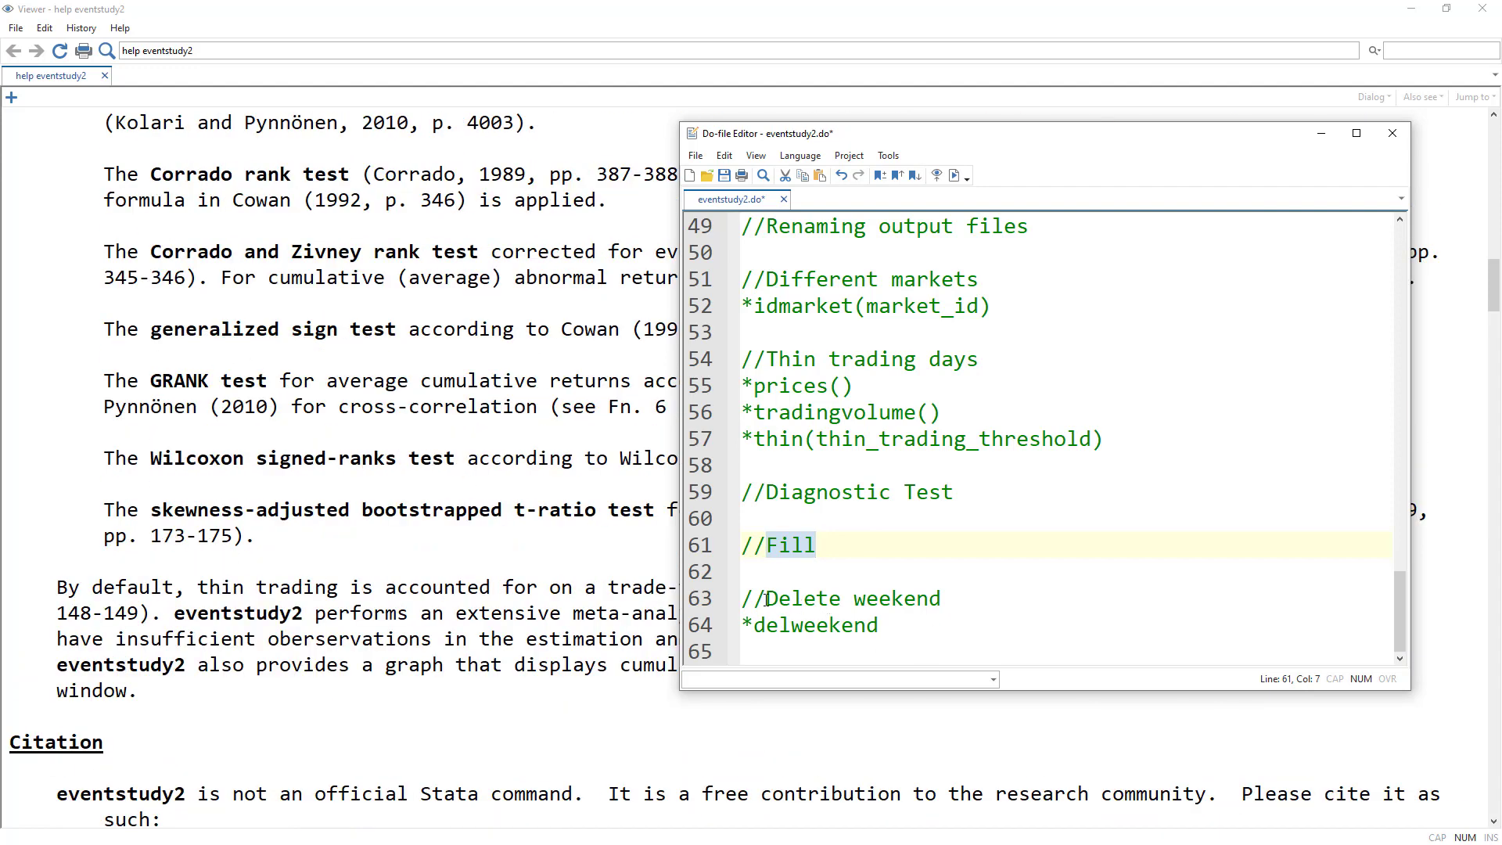
pyautogui.moveTo(765, 600); pyautogui.dragTo(939, 606)
pyautogui.doubleClick(844, 614)
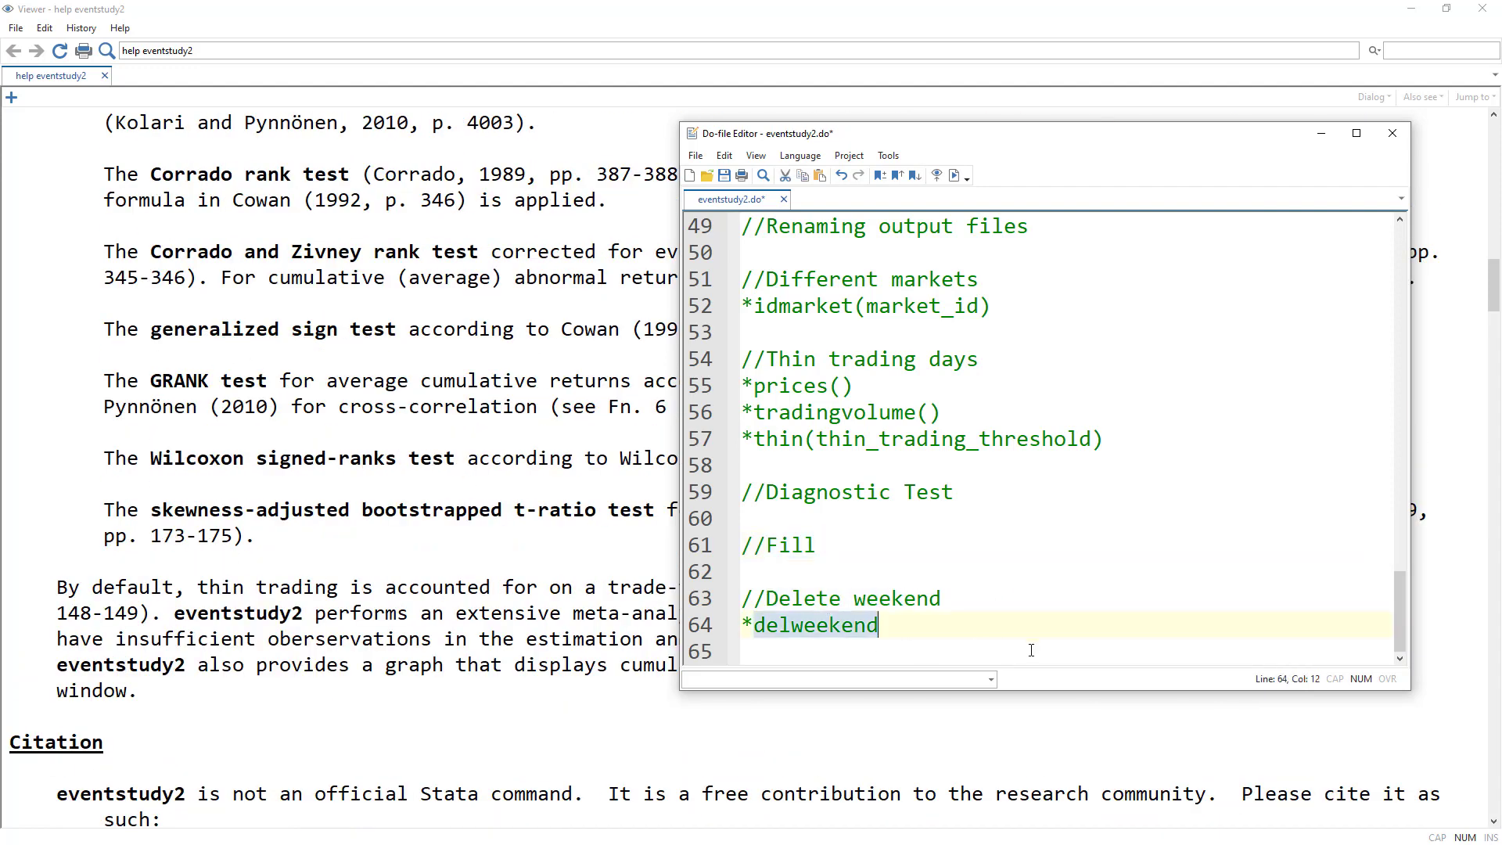